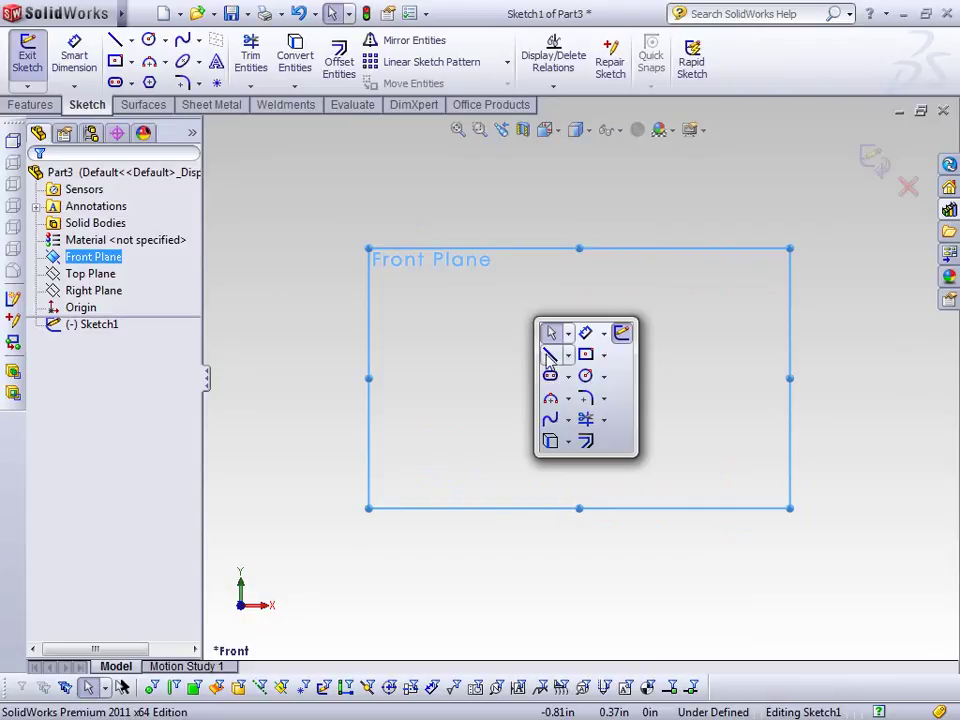
Sketch an open three-line U profile with vertical legs about 1.49 in long and its horizontal line through the origin
{"action": "left_click", "coordinate": [441, 467]}
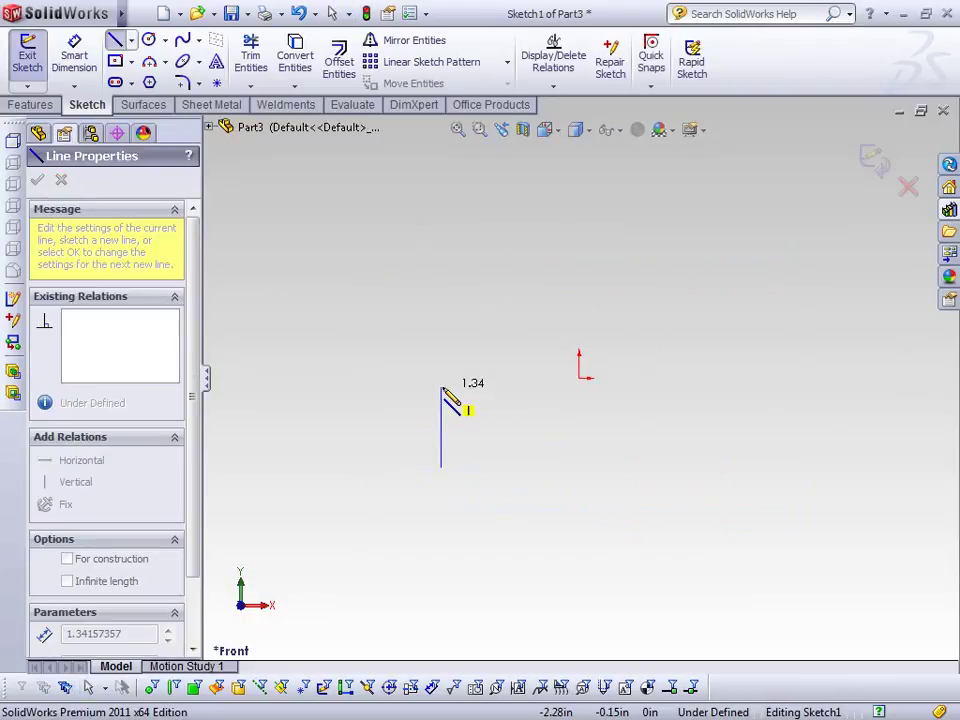
{"action": "left_click", "coordinate": [441, 378]}
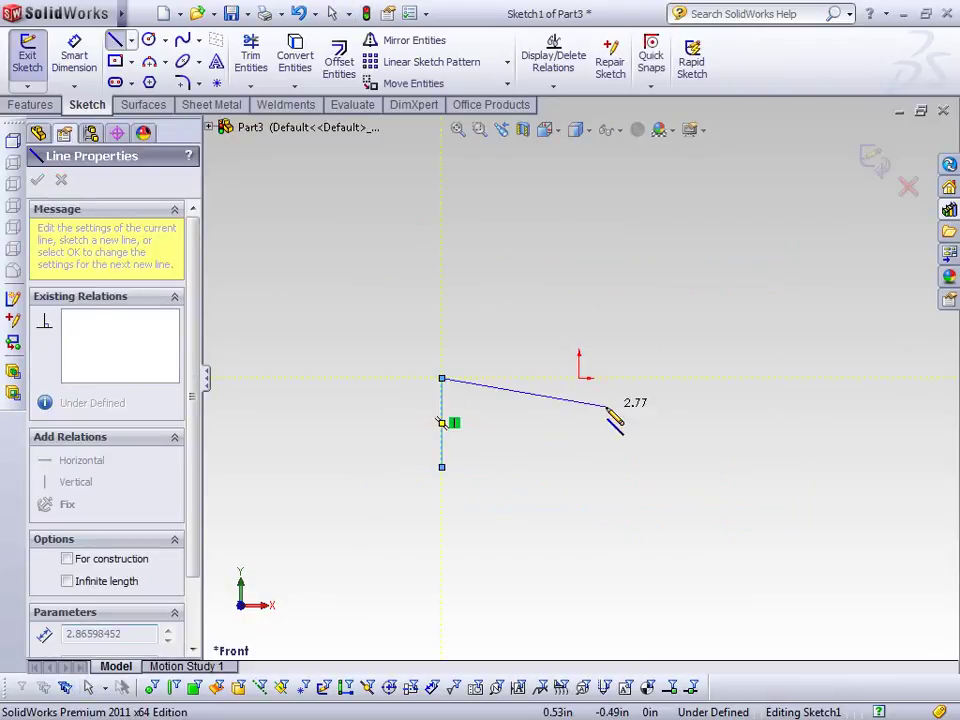
{"action": "left_click", "coordinate": [707, 378]}
{"action": "left_click", "coordinate": [706, 467]}
{"action": "key", "text": "Escape"}
Make the two vertical legs of the profile parallel and equal in length
{"action": "left_click_drag", "start_coordinate": [754, 412], "coordinate": [418, 403]}
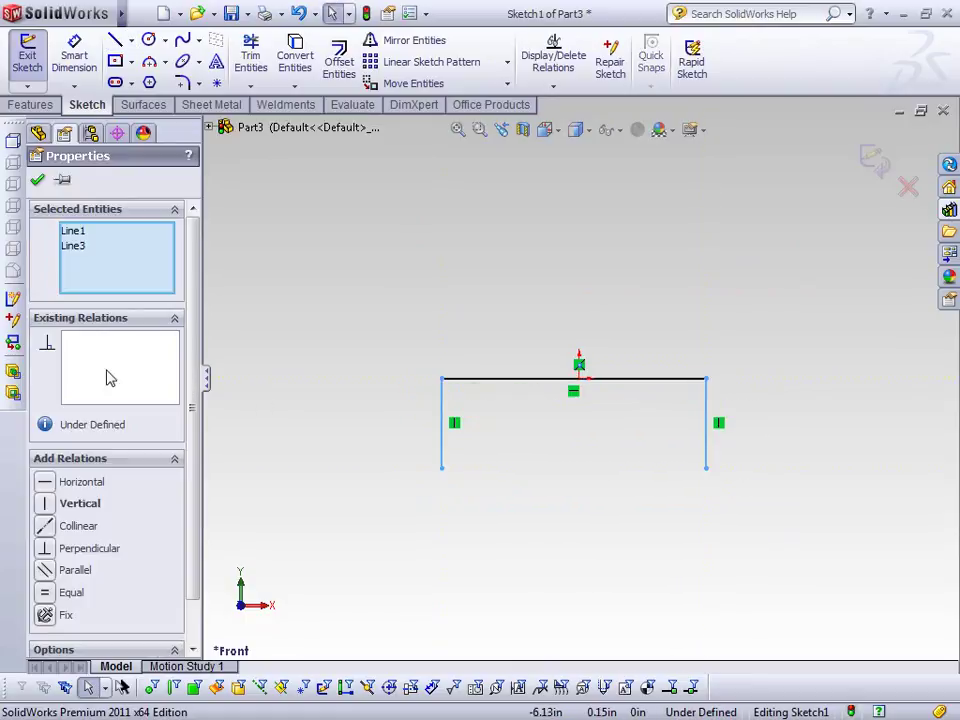
{"action": "left_click", "coordinate": [79, 571]}
{"action": "left_click", "coordinate": [75, 592]}
Dimension the horizontal top line of the profile to 6 in
{"action": "key", "text": "s"}
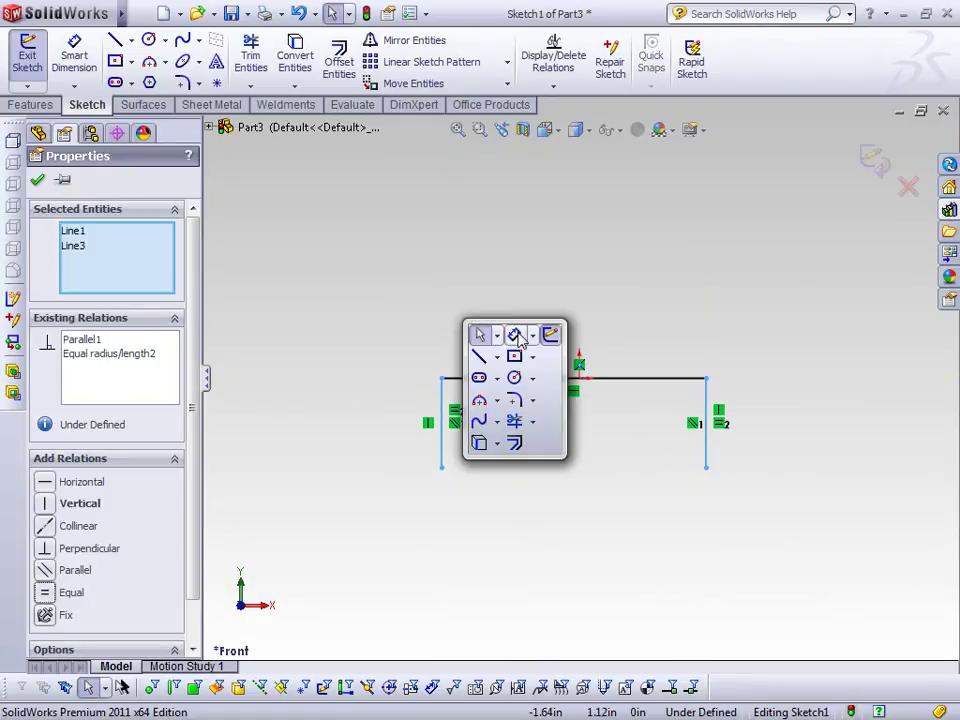
{"action": "left_click", "coordinate": [516, 336]}
{"action": "left_click", "coordinate": [514, 379]}
{"action": "left_click", "coordinate": [530, 341]}
{"action": "type", "text": "6"}
{"action": "left_click", "coordinate": [446, 358]}
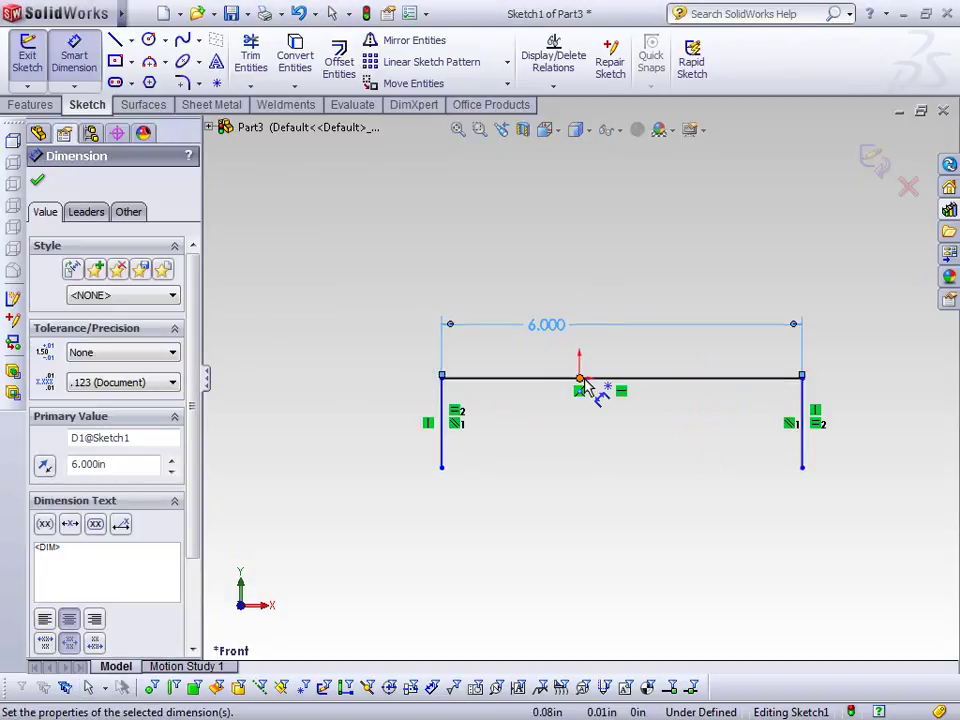
Add a midpoint relation between the horizontal top line and the origin
{"action": "right_click", "coordinate": [640, 238]}
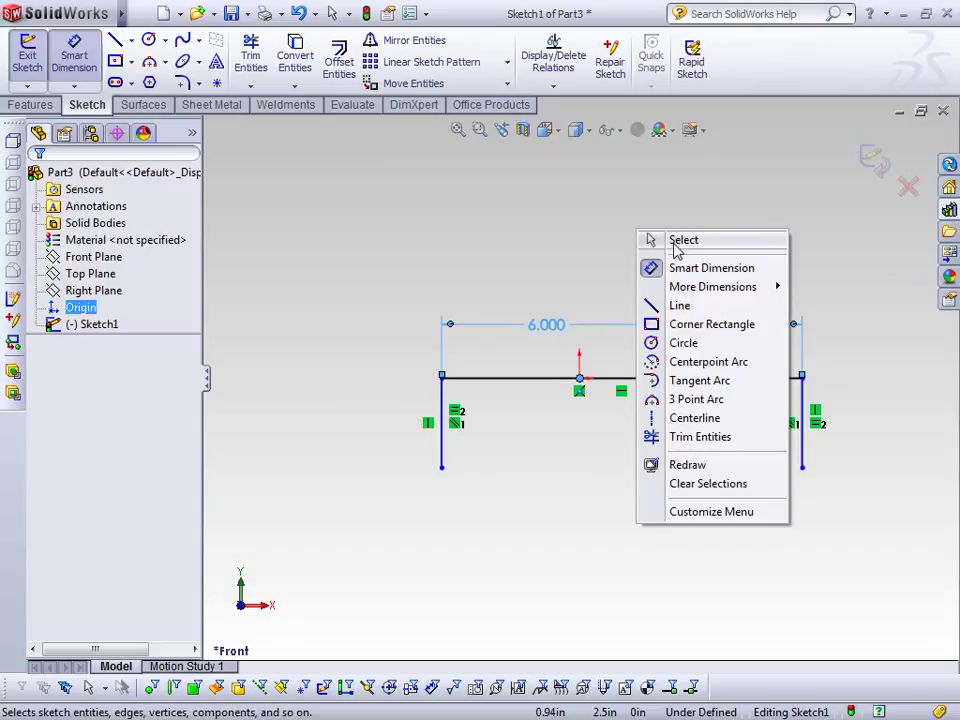
{"action": "left_click", "coordinate": [670, 241]}
{"action": "left_click", "coordinate": [611, 384], "text": "ctrl"}
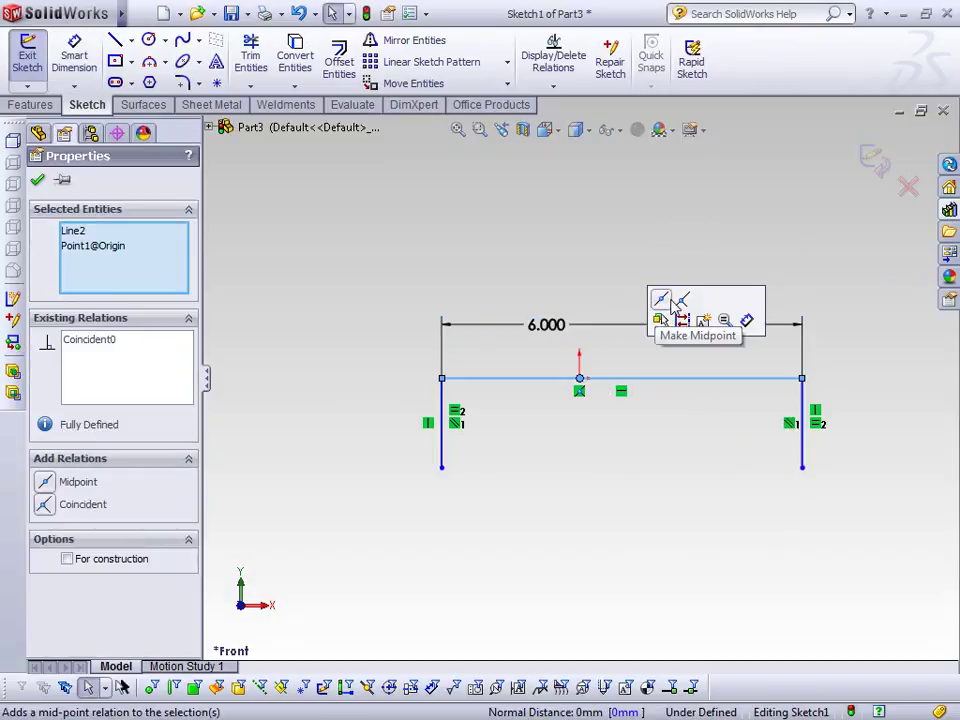
{"action": "left_click", "coordinate": [662, 317]}
Dimension the right vertical leg to 2 in and leave the dimension command
{"action": "key", "text": "s"}
{"action": "left_click", "coordinate": [708, 311]}
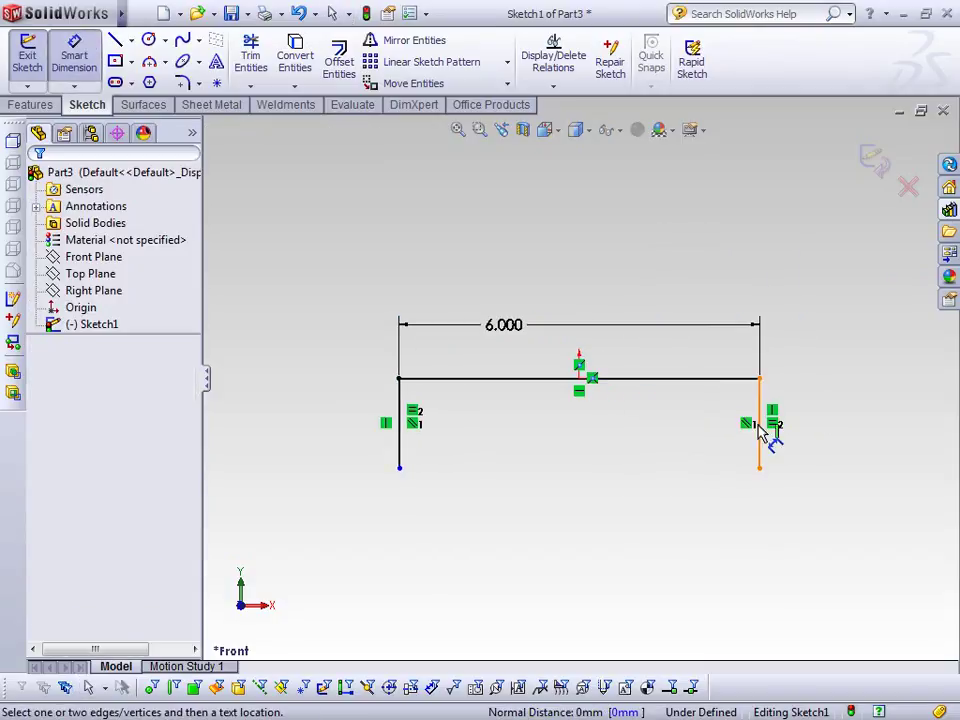
{"action": "left_click", "coordinate": [760, 440]}
{"action": "left_click", "coordinate": [849, 434]}
{"action": "type", "text": "2"}
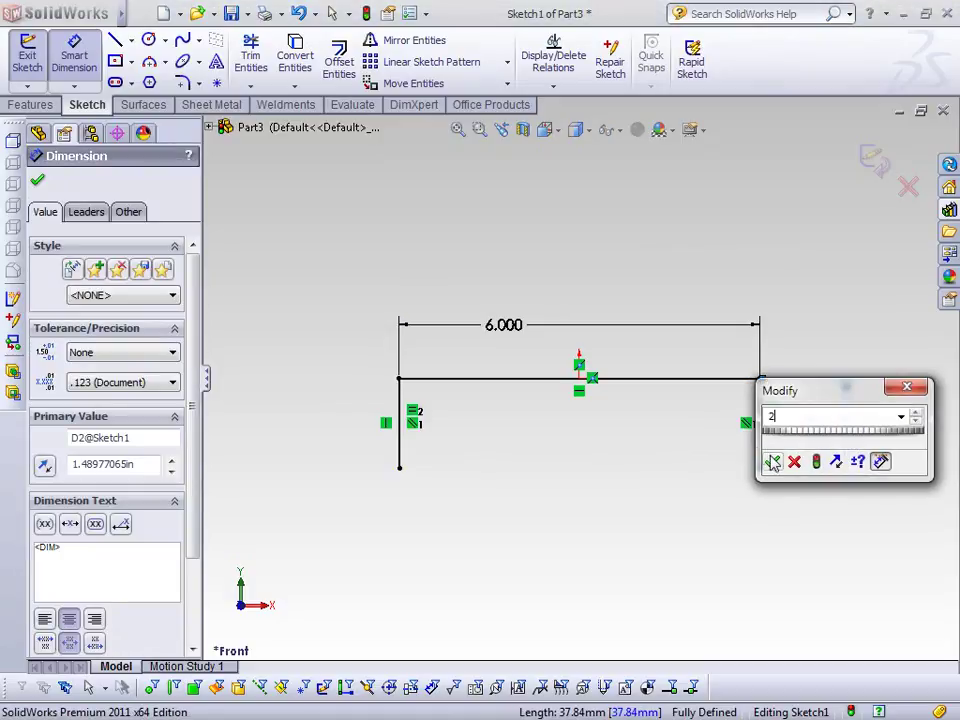
{"action": "left_click", "coordinate": [774, 459]}
{"action": "right_click", "coordinate": [645, 240]}
{"action": "left_click", "coordinate": [672, 242]}
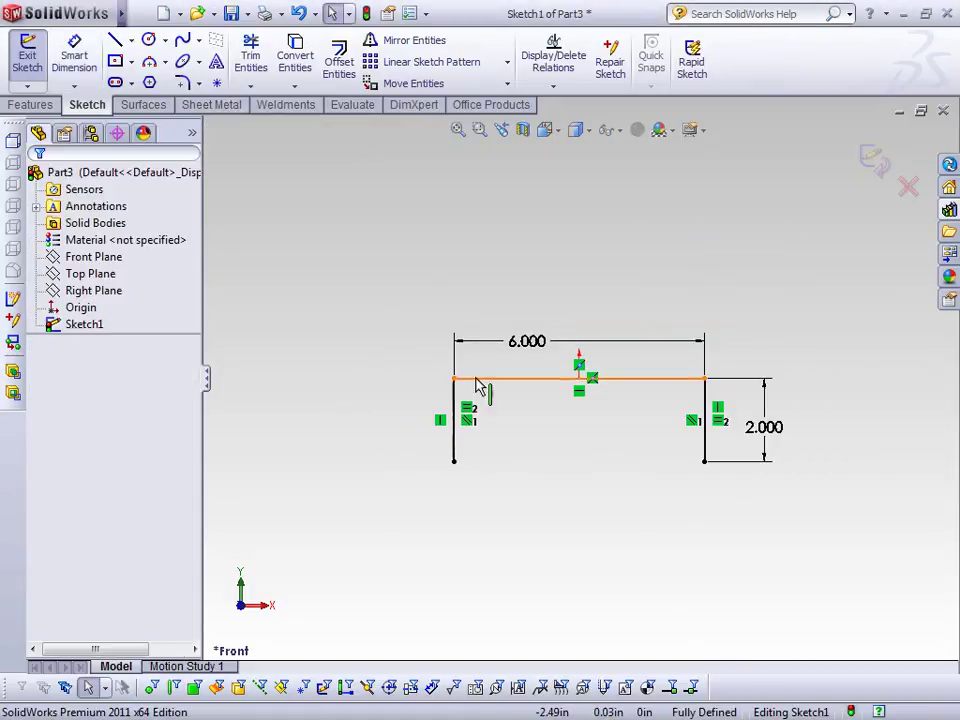
Start a Base Flange from the sketch, using the aluminum sample gauge table with Gauge 16
{"action": "left_click", "coordinate": [216, 105]}
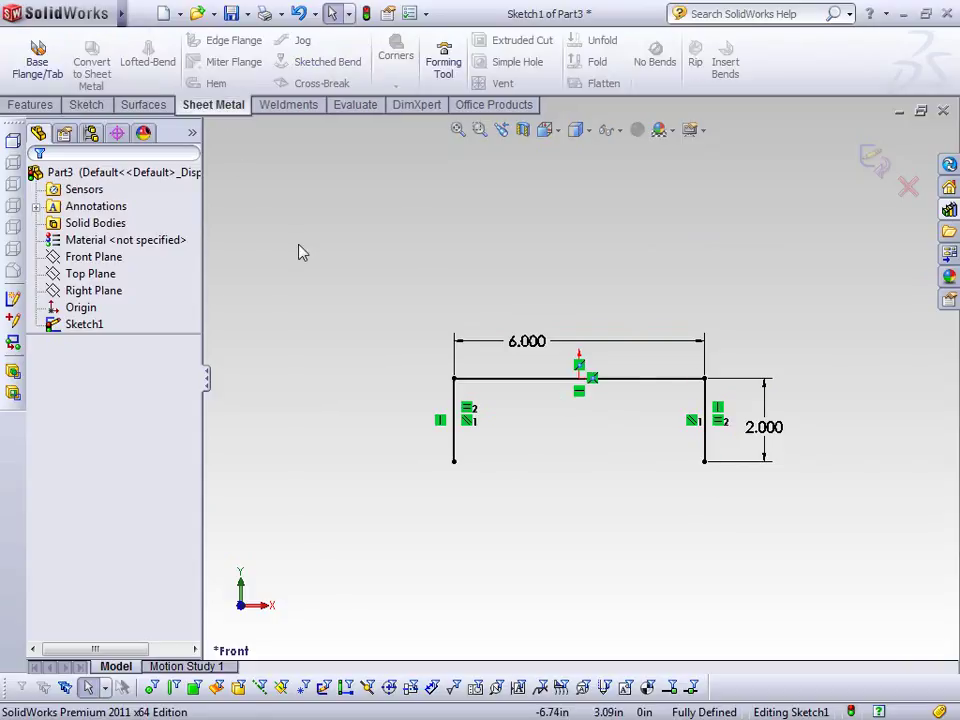
{"action": "left_click", "coordinate": [32, 62]}
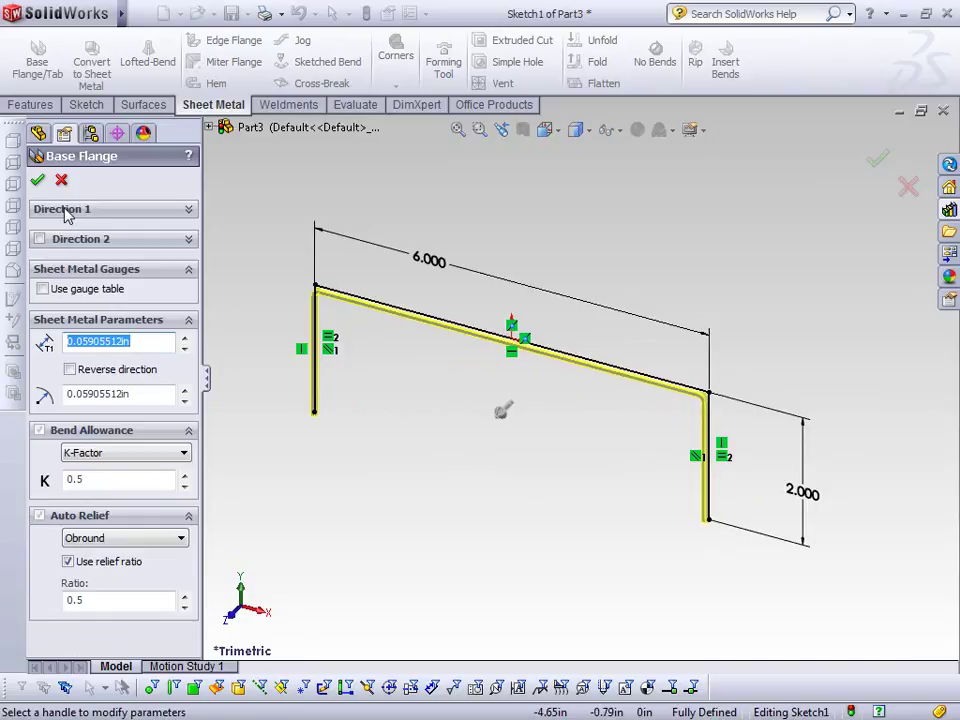
{"action": "left_click", "coordinate": [43, 289]}
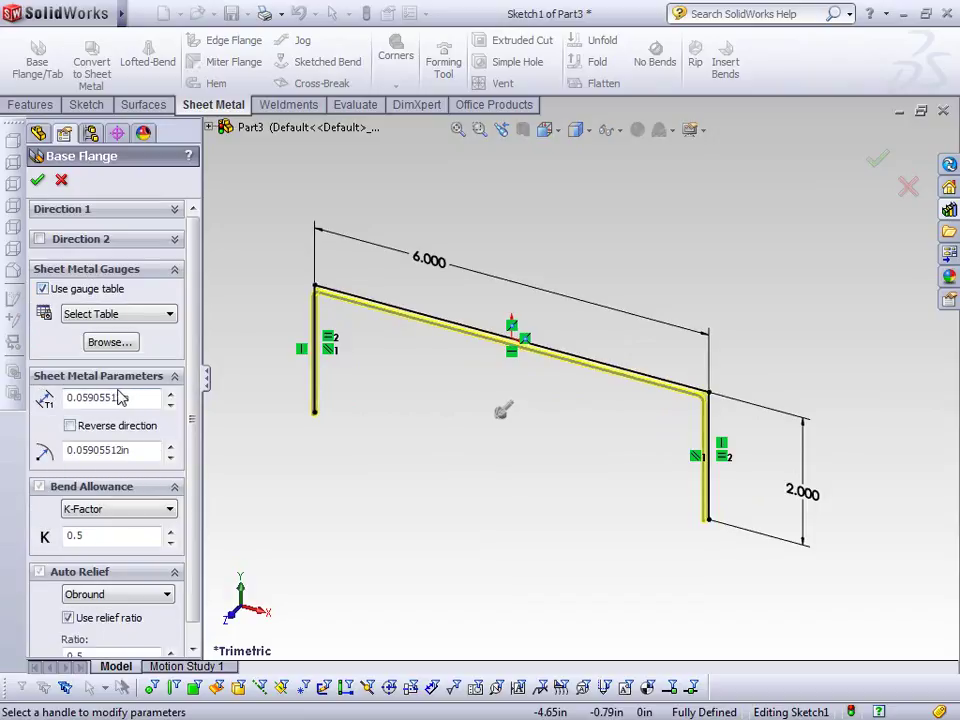
{"action": "left_click", "coordinate": [84, 316]}
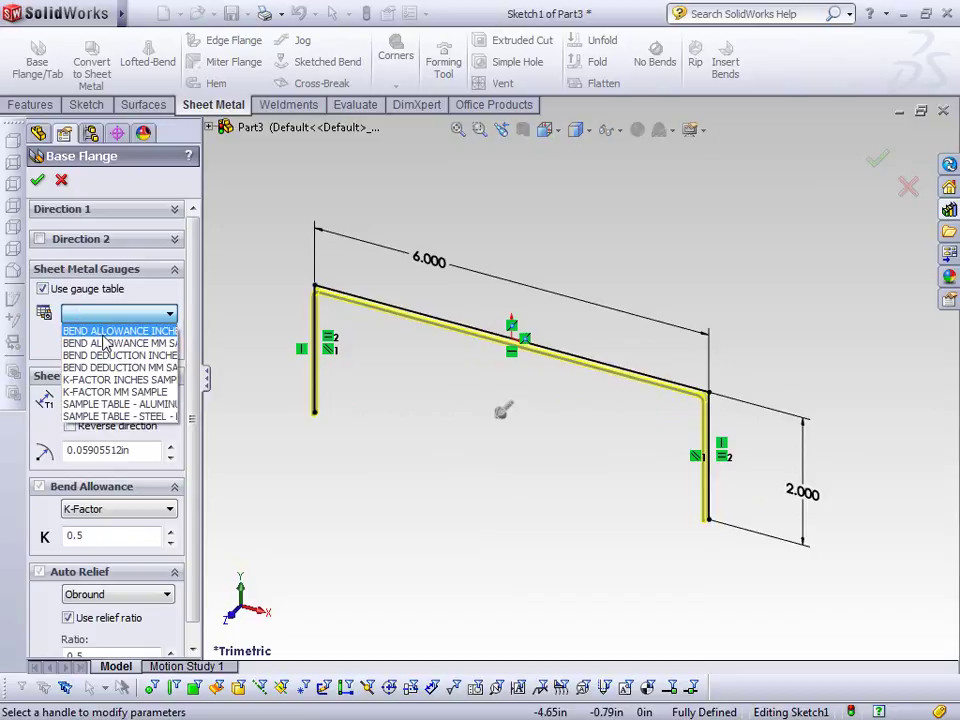
{"action": "left_click", "coordinate": [128, 404]}
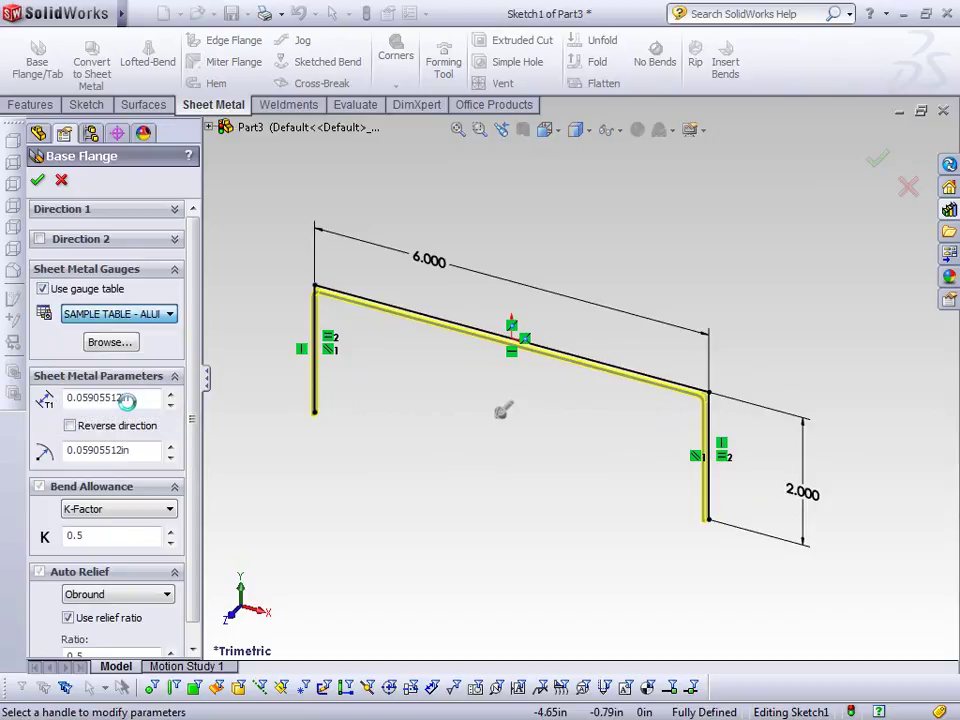
{"action": "left_click", "coordinate": [120, 428]}
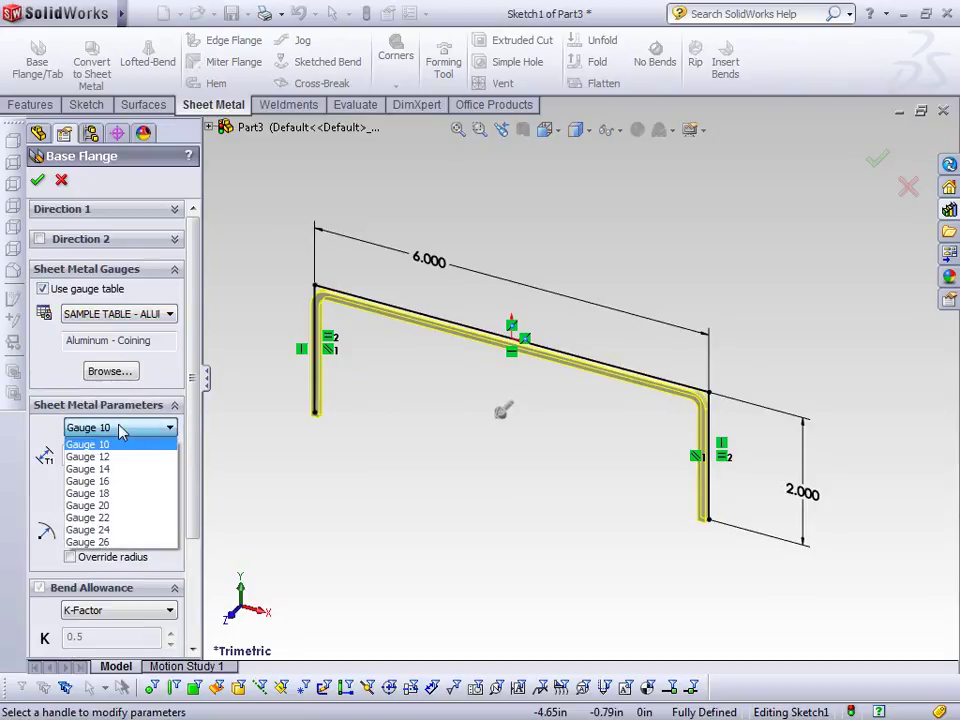
{"action": "left_click", "coordinate": [120, 481]}
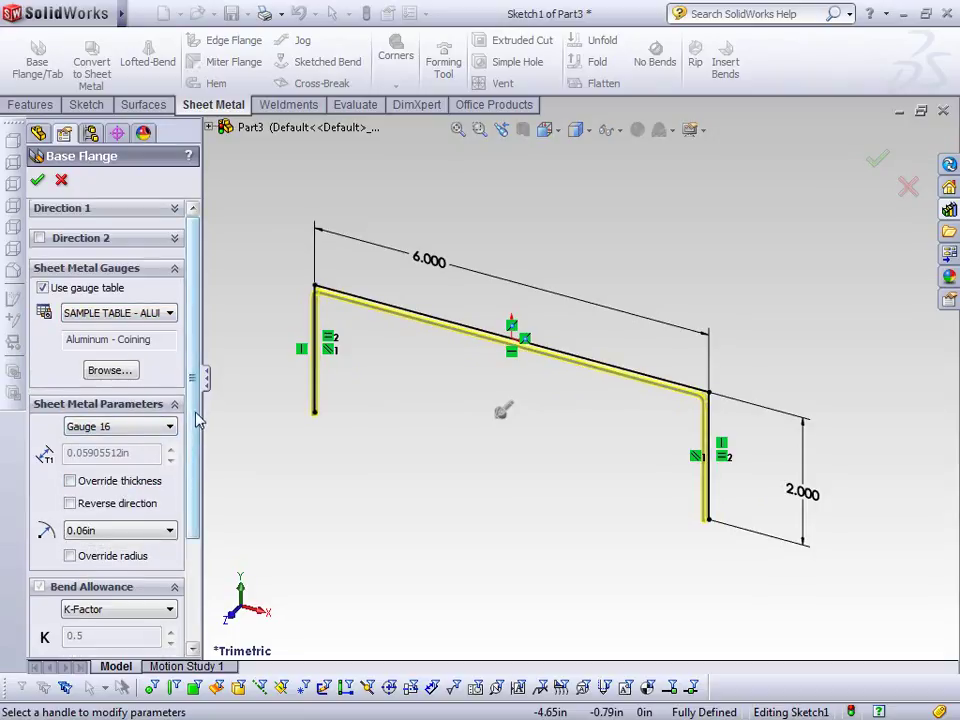
Give the base flange a blind depth of 3 in and create it
{"action": "left_click_drag", "start_coordinate": [197, 418], "coordinate": [197, 506]}
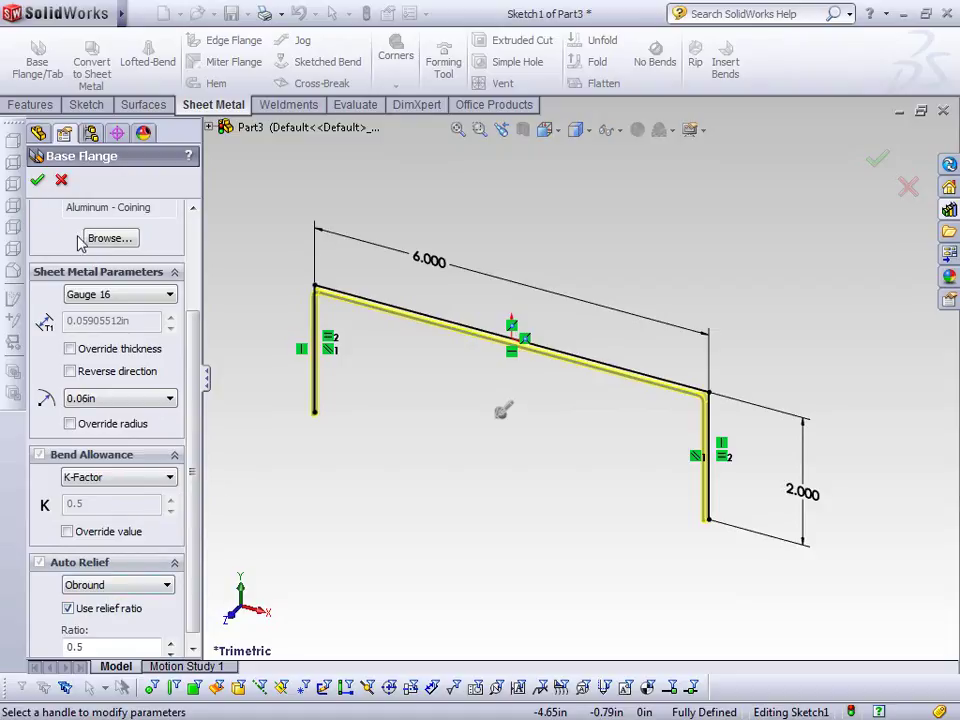
{"action": "scroll", "coordinate": [193, 228], "scroll_direction": "up", "scroll_amount": 3}
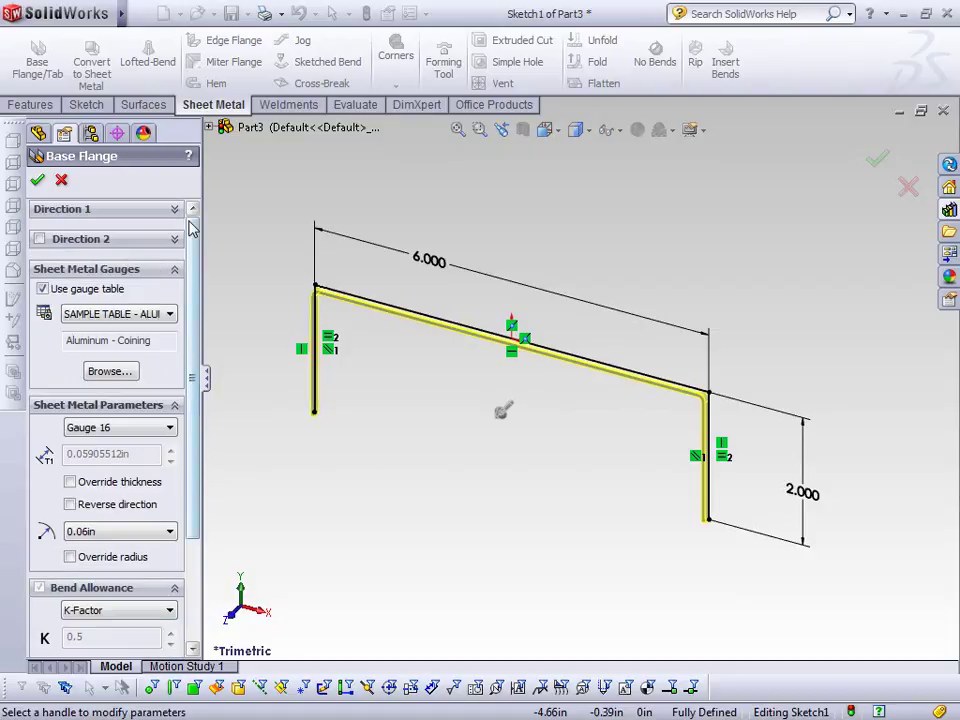
{"action": "left_click", "coordinate": [85, 209]}
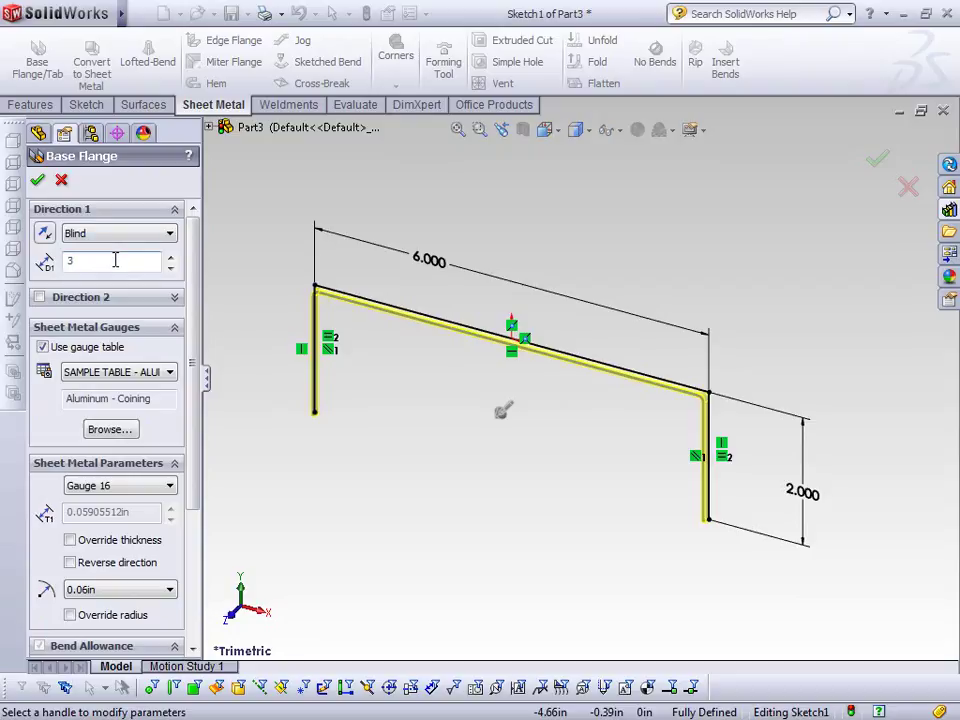
{"action": "key", "text": "Return"}
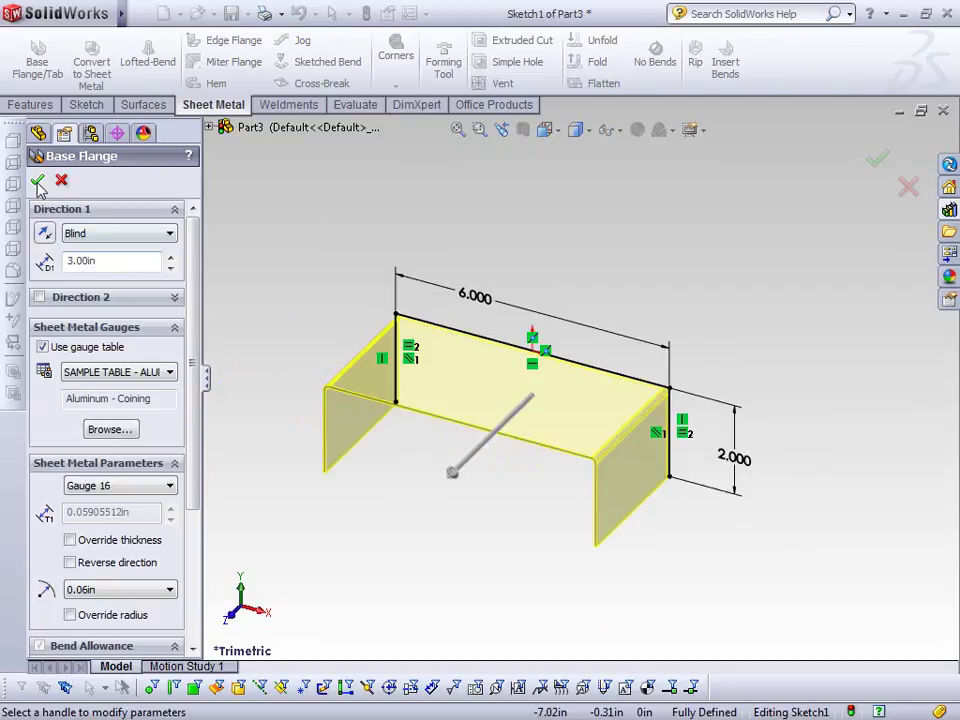
{"action": "left_click", "coordinate": [37, 180]}
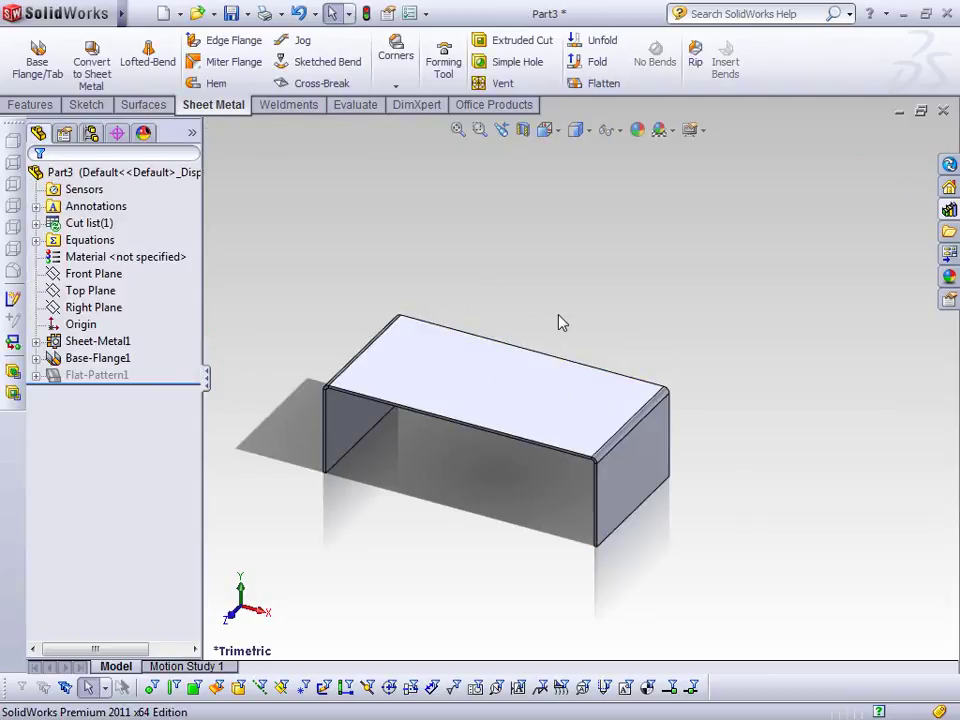
Examine the Sheet-Metal1, Base-Flange1 and Flat-Pattern1 features of the part
{"action": "left_click", "coordinate": [100, 341]}
{"action": "left_click", "coordinate": [98, 360]}
{"action": "left_click", "coordinate": [99, 376], "text": "ctrl"}
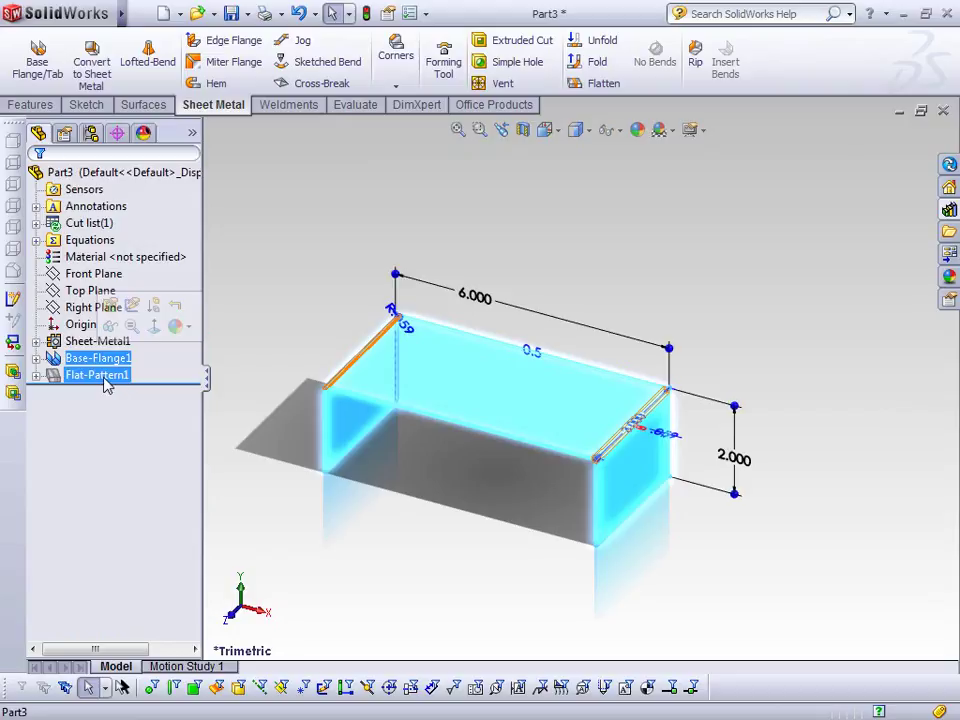
{"action": "left_click", "coordinate": [104, 378]}
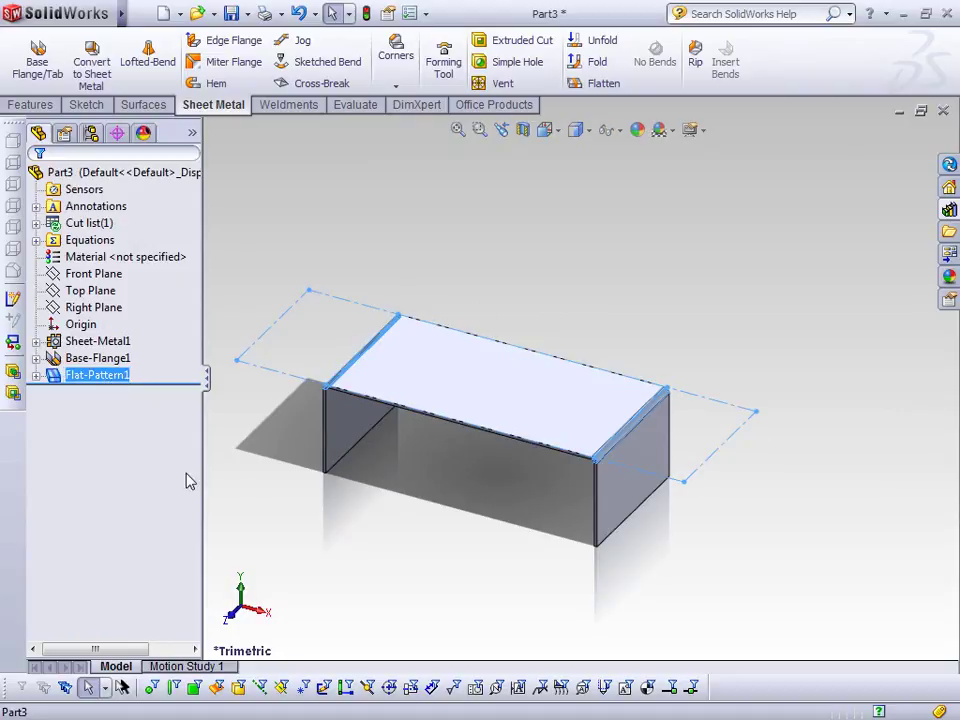
{"action": "left_click", "coordinate": [250, 287]}
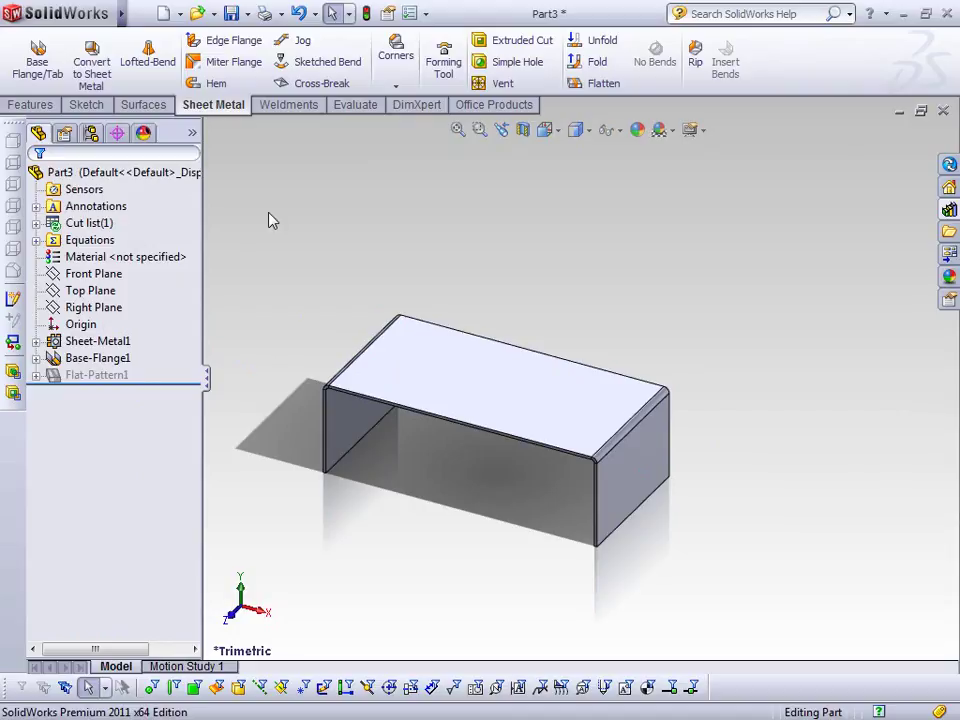
Update the cut list and expand its item to inspect the base flange body
{"action": "left_click", "coordinate": [36, 223]}
{"action": "left_click", "coordinate": [100, 223]}
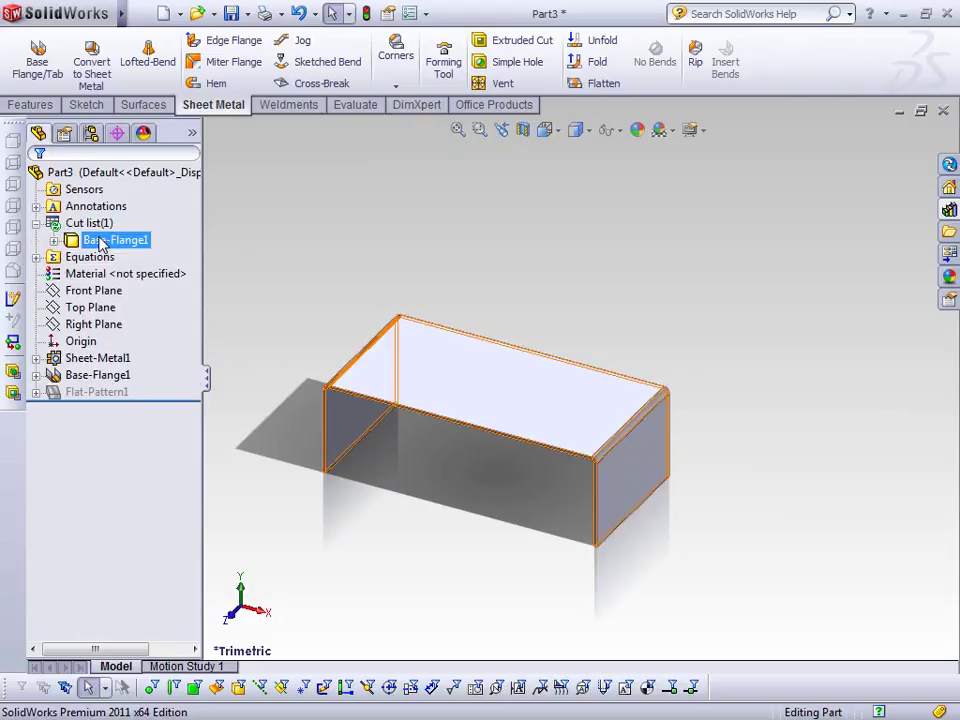
{"action": "right_click", "coordinate": [99, 241]}
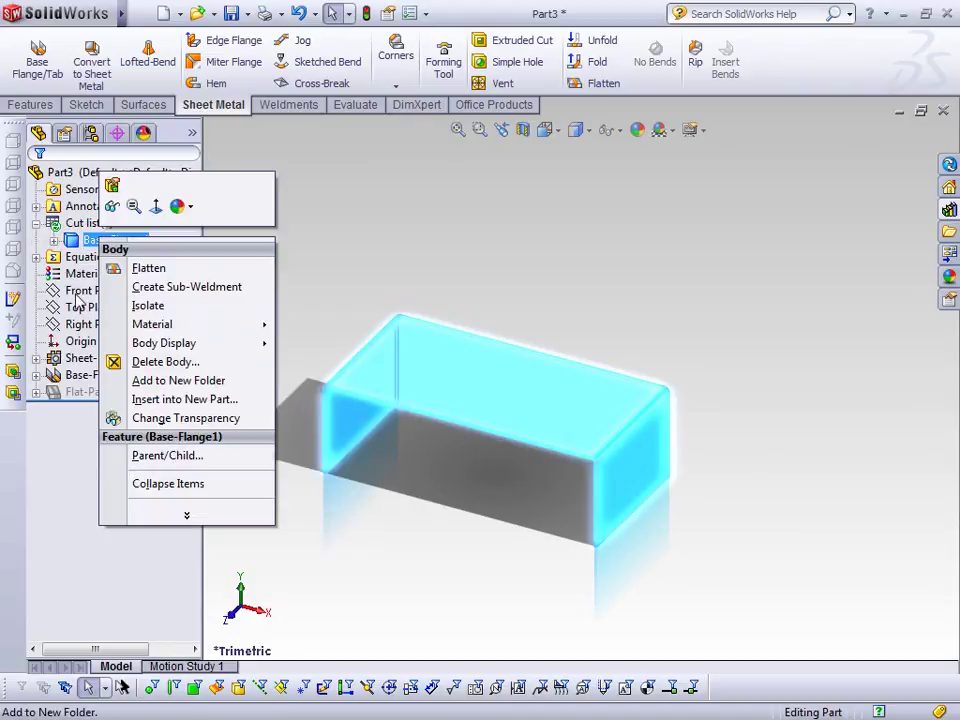
{"action": "right_click", "coordinate": [88, 224]}
{"action": "left_click", "coordinate": [130, 351]}
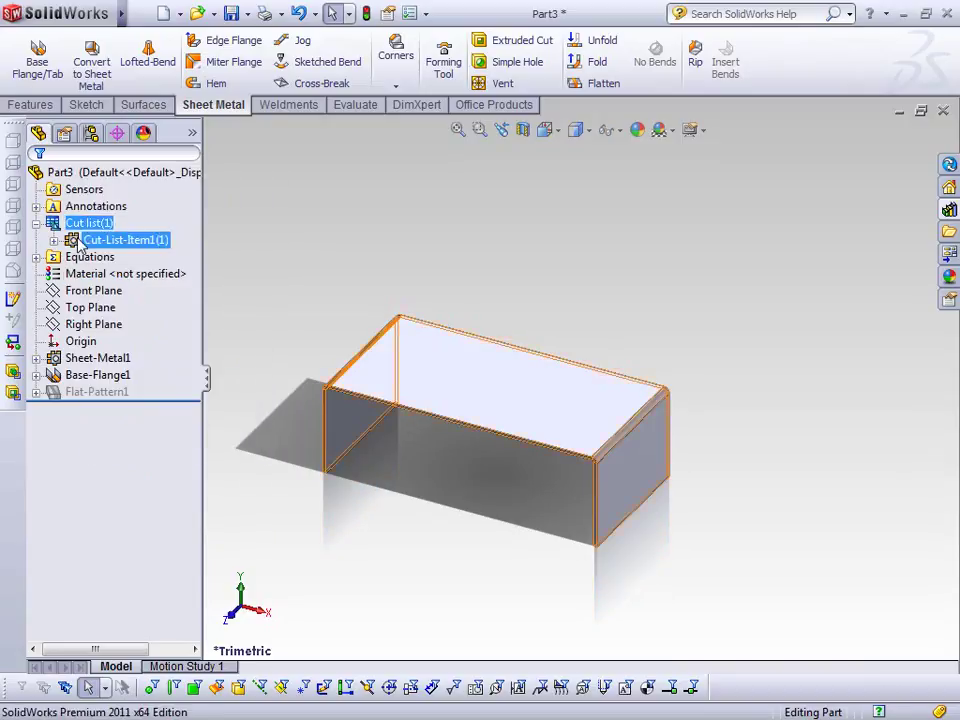
{"action": "left_click", "coordinate": [95, 243]}
{"action": "left_click", "coordinate": [120, 260]}
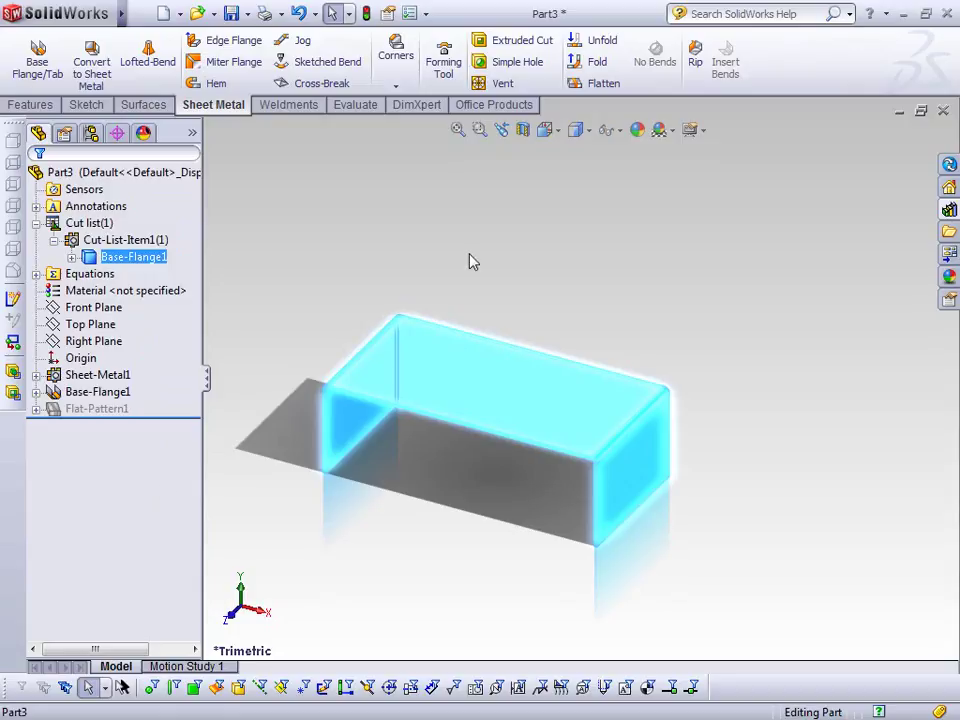
{"action": "left_click", "coordinate": [472, 261]}
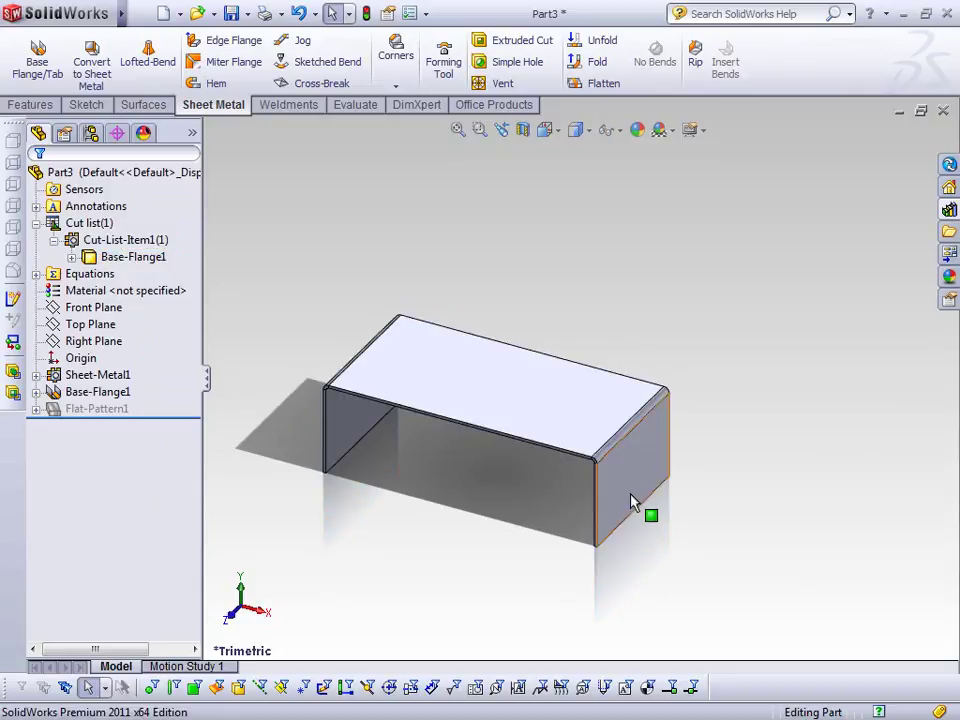
Start a miter flange at the right wall's front vertical edge and sketch an outward horizontal profile line about 0.85 in long from its lower end
{"action": "left_click", "coordinate": [240, 62]}
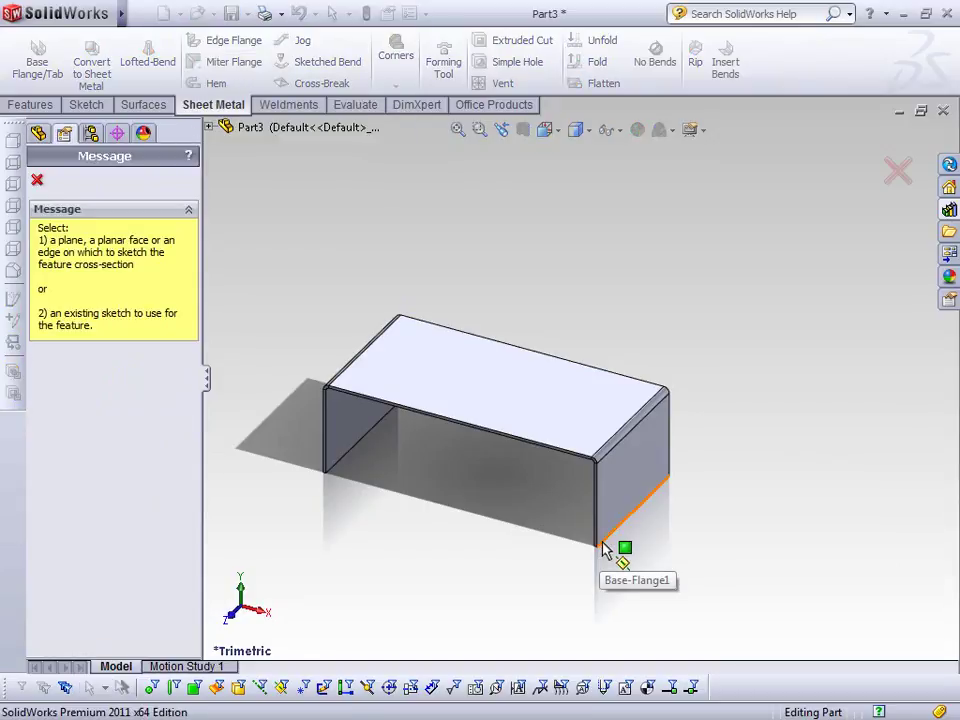
{"action": "left_click", "coordinate": [598, 548]}
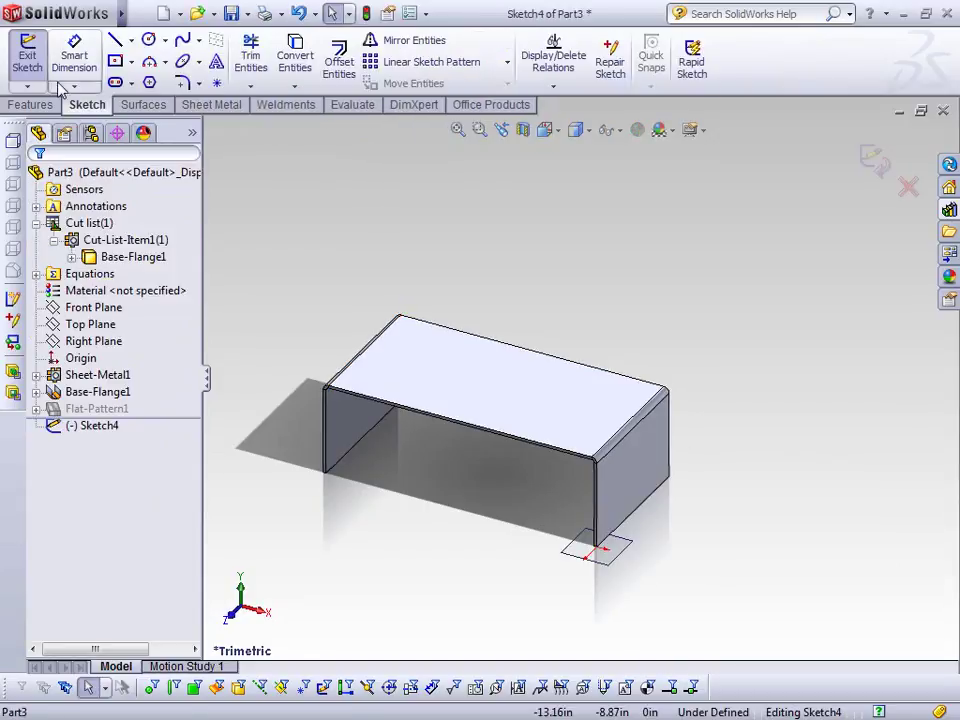
{"action": "left_click", "coordinate": [115, 40]}
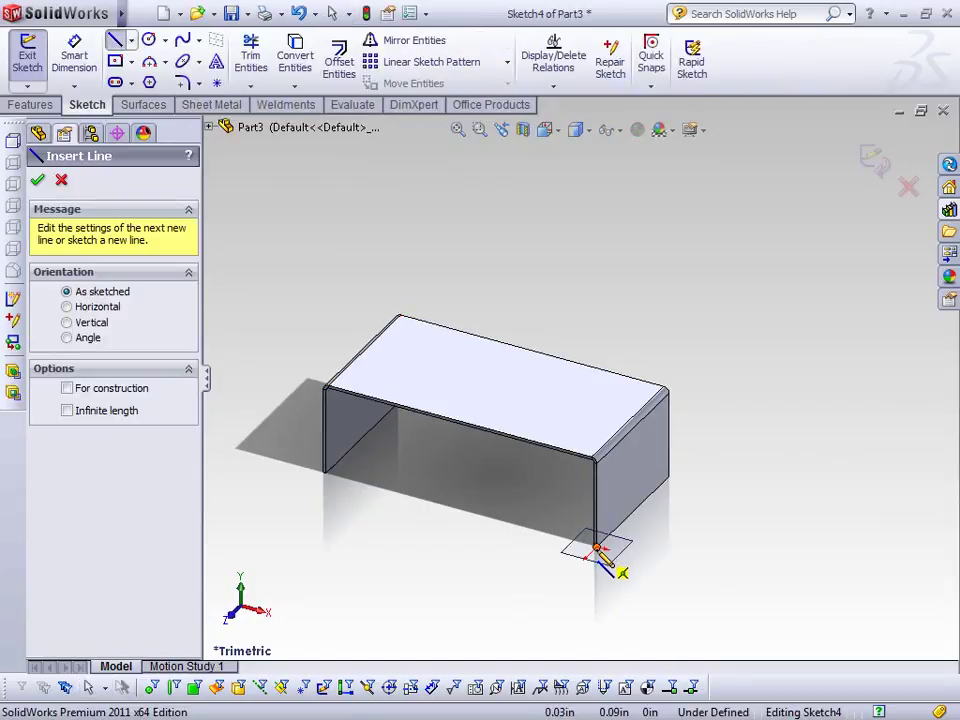
{"action": "left_click", "coordinate": [596, 549]}
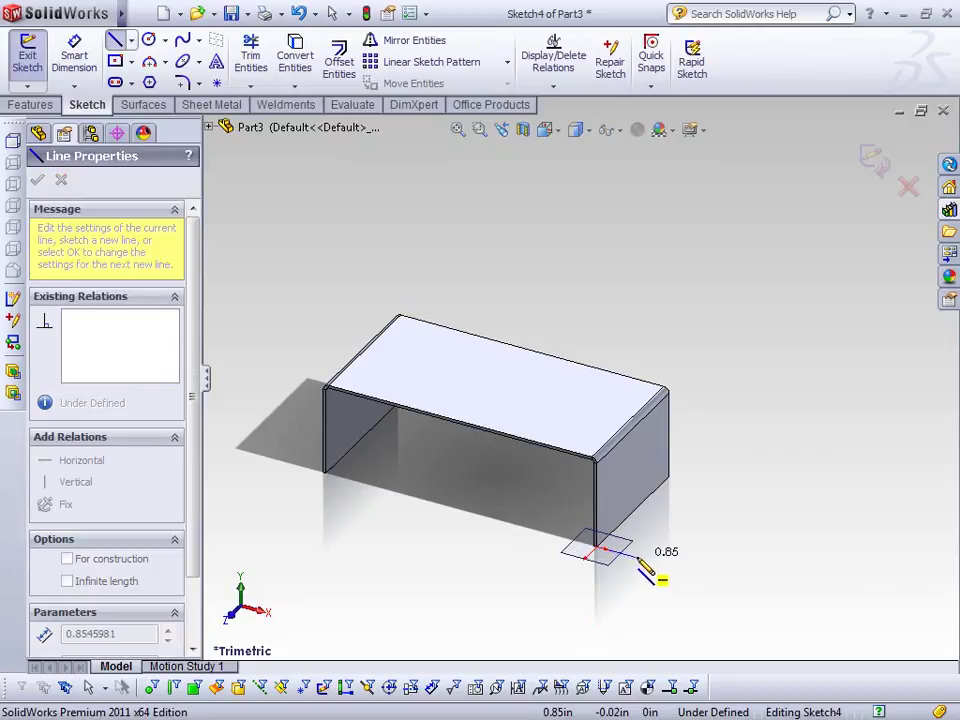
{"action": "right_click", "coordinate": [677, 372]}
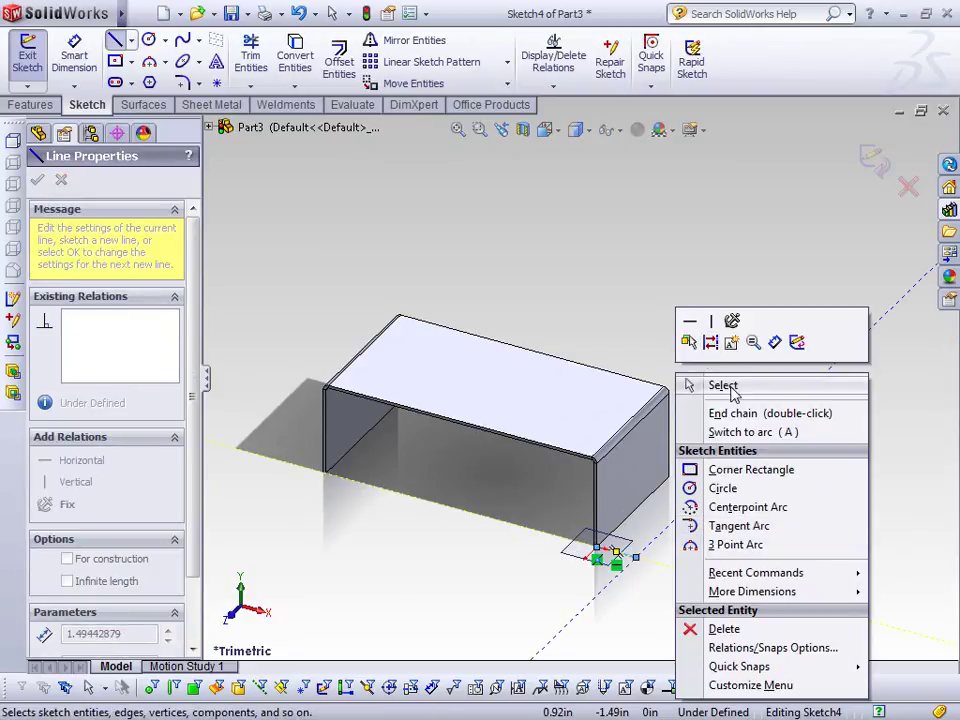
{"action": "left_click", "coordinate": [700, 386]}
{"action": "left_click", "coordinate": [872, 158]}
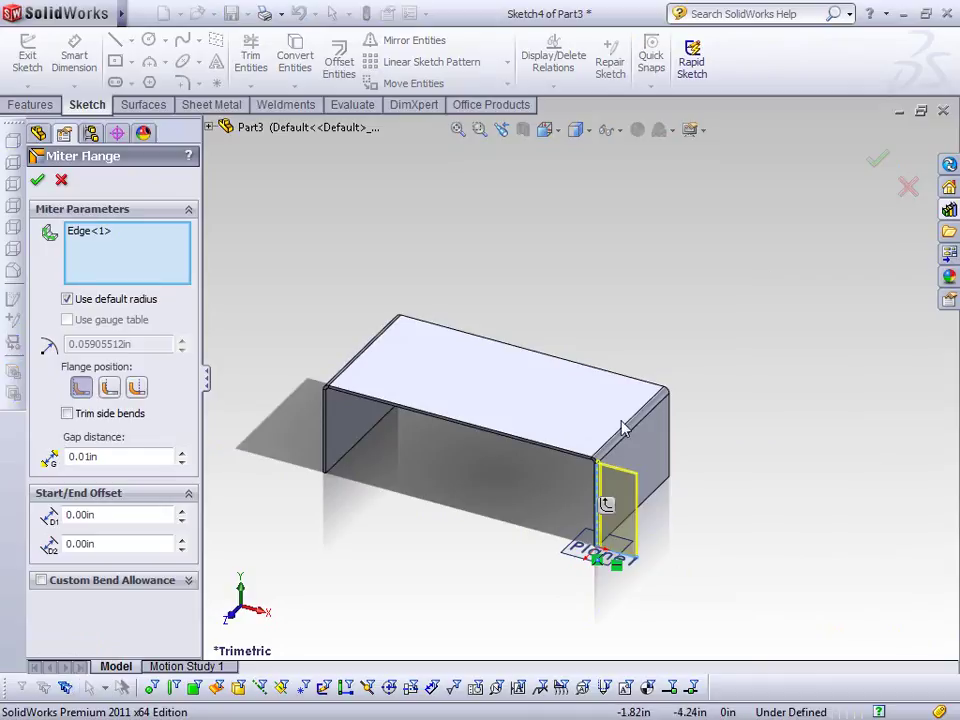
Propagate the miter flange along all tangent edges of the front opening, create it, and hide Plane1
{"action": "left_click", "coordinate": [606, 505]}
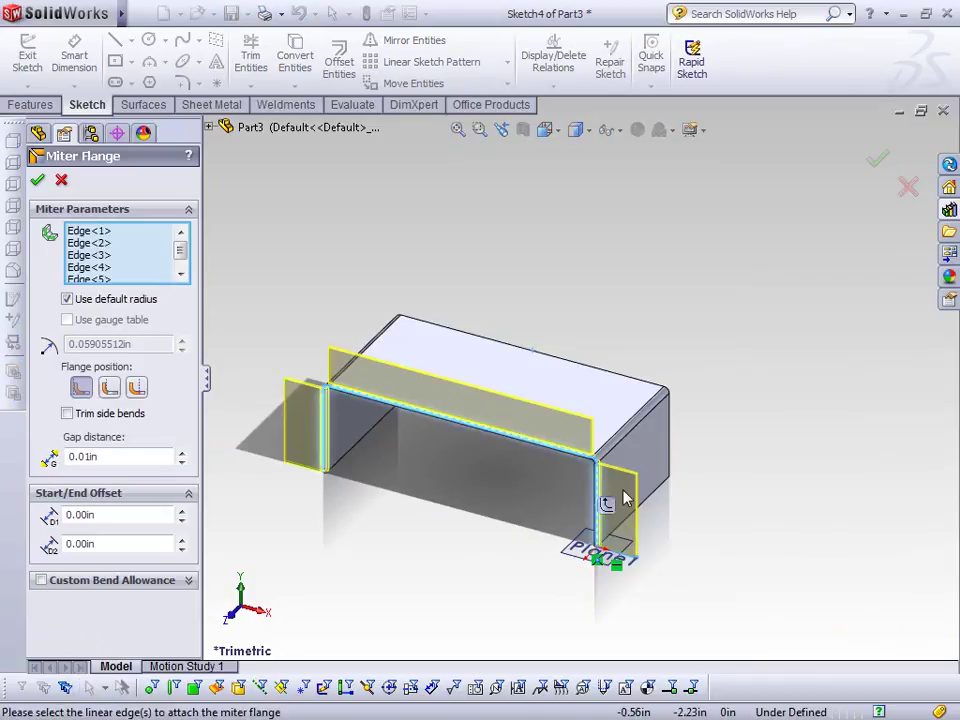
{"action": "middle_click_drag", "start_coordinate": [420, 508], "coordinate": [606, 480]}
{"action": "middle_click_drag", "start_coordinate": [761, 414], "coordinate": [587, 380]}
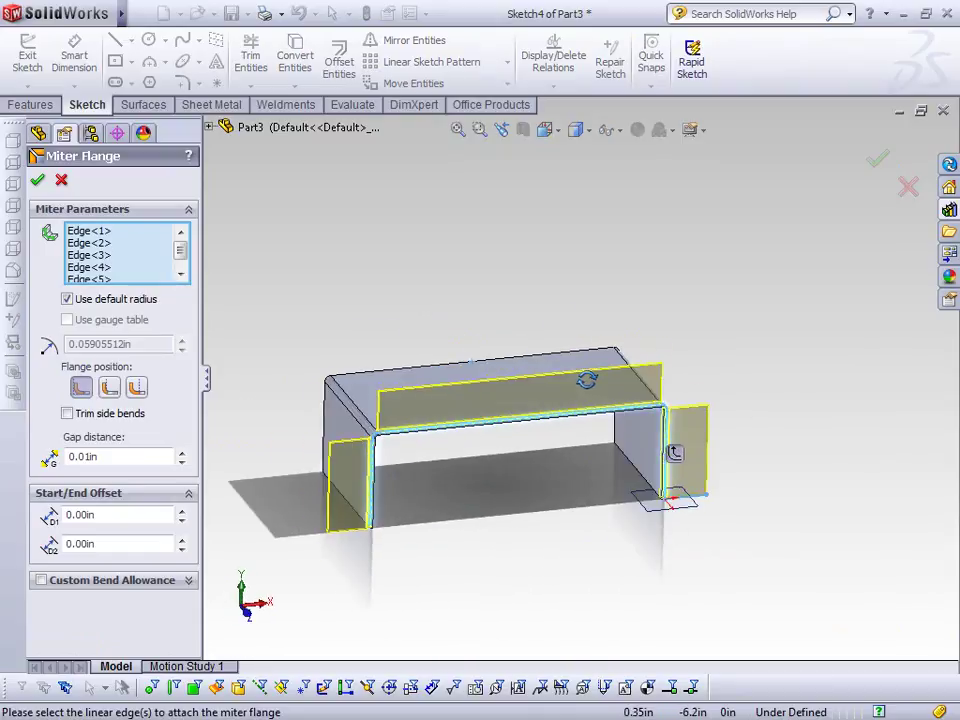
{"action": "left_click", "coordinate": [39, 181]}
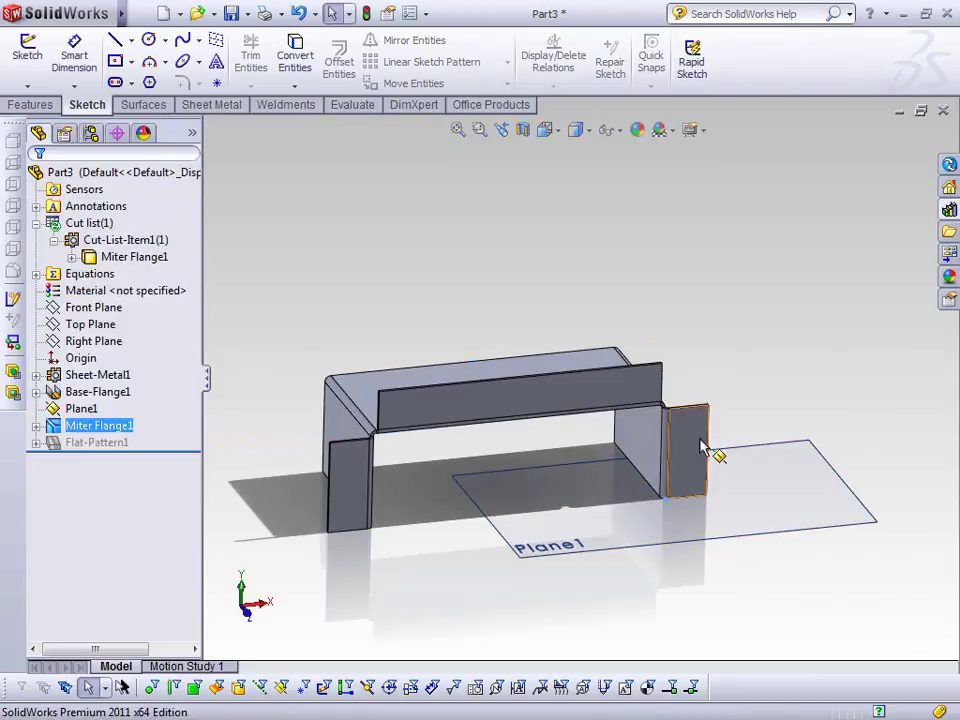
{"action": "left_click", "coordinate": [835, 495]}
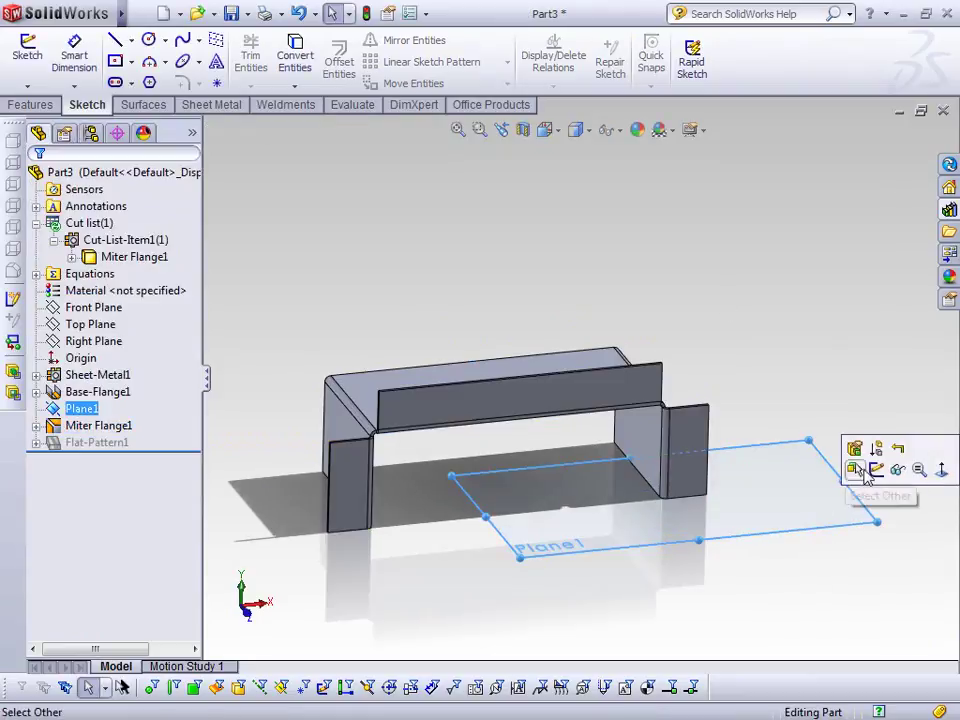
{"action": "left_click", "coordinate": [864, 469]}
Start a 0.10 in diameter simple hole on the upper miter flange's front face, with its depth linked to the sheet thickness
{"action": "left_click", "coordinate": [530, 410]}
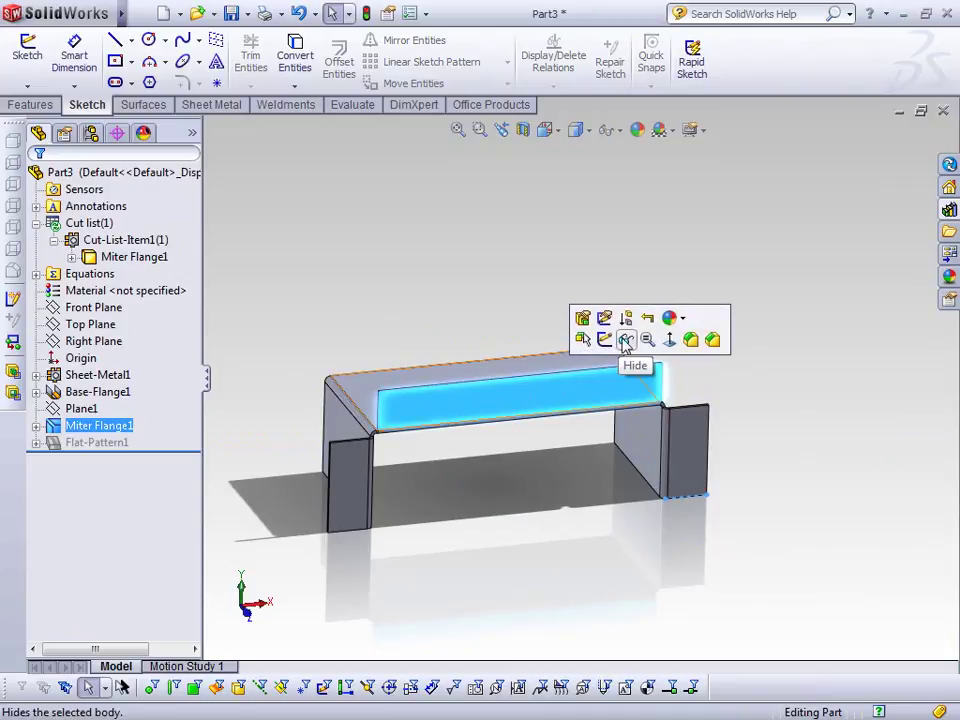
{"action": "left_click", "coordinate": [670, 341]}
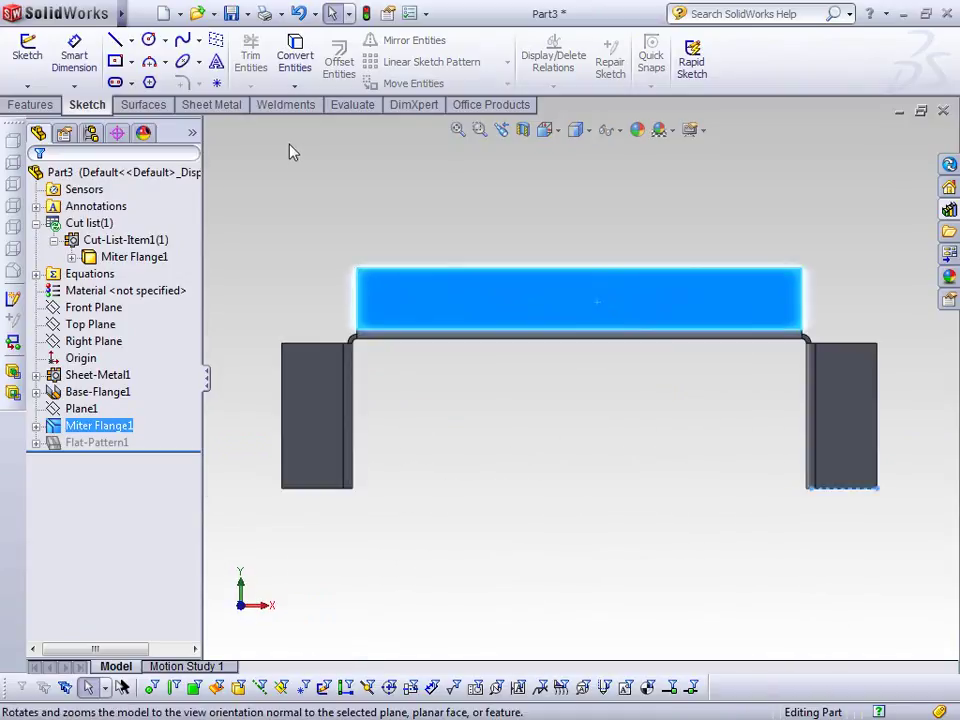
{"action": "left_click", "coordinate": [228, 106]}
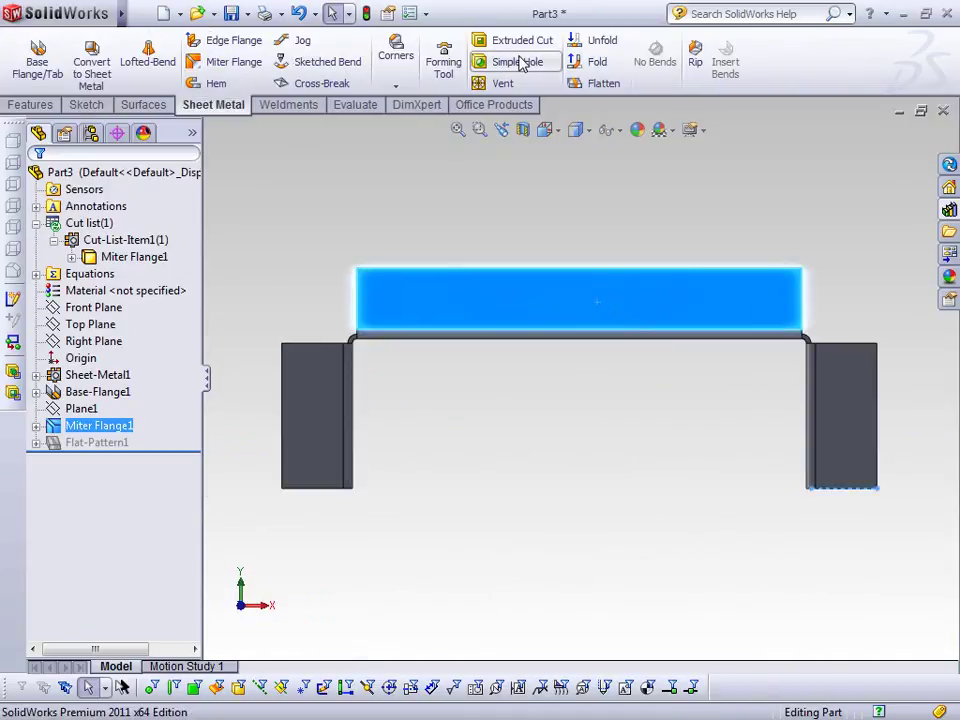
{"action": "left_click", "coordinate": [518, 61]}
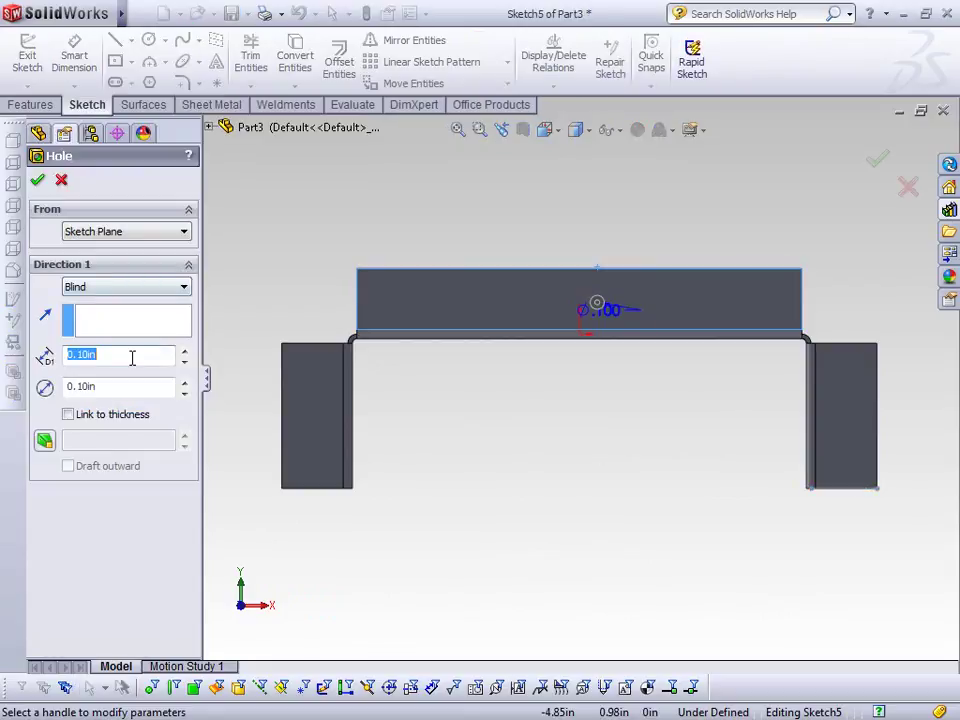
{"action": "left_click", "coordinate": [123, 388]}
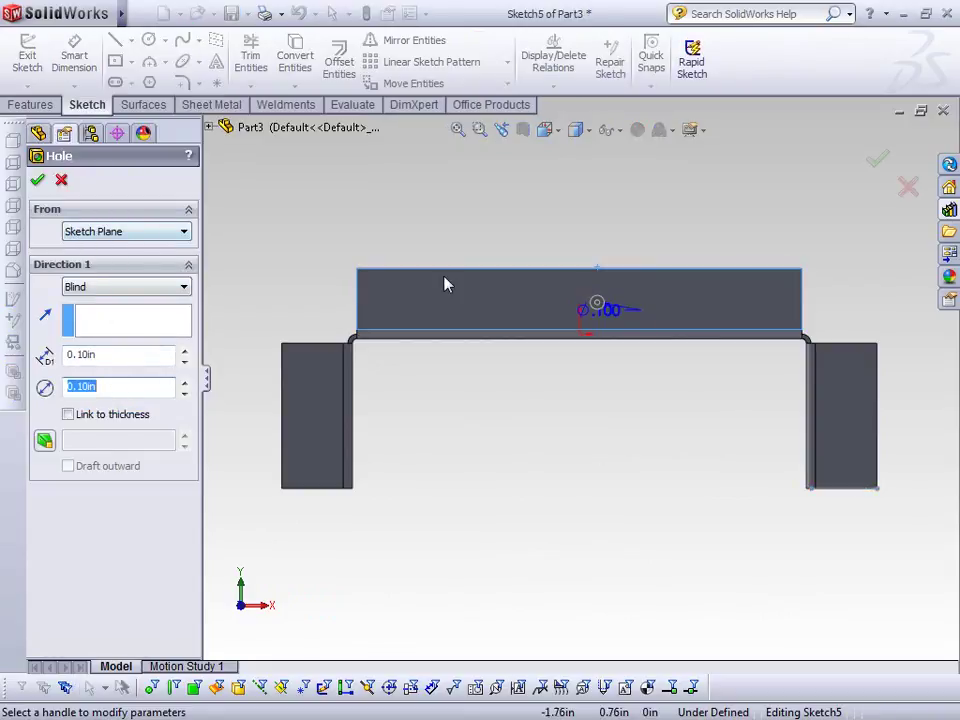
{"action": "scroll", "coordinate": [576, 306], "scroll_direction": "down", "scroll_amount": 3}
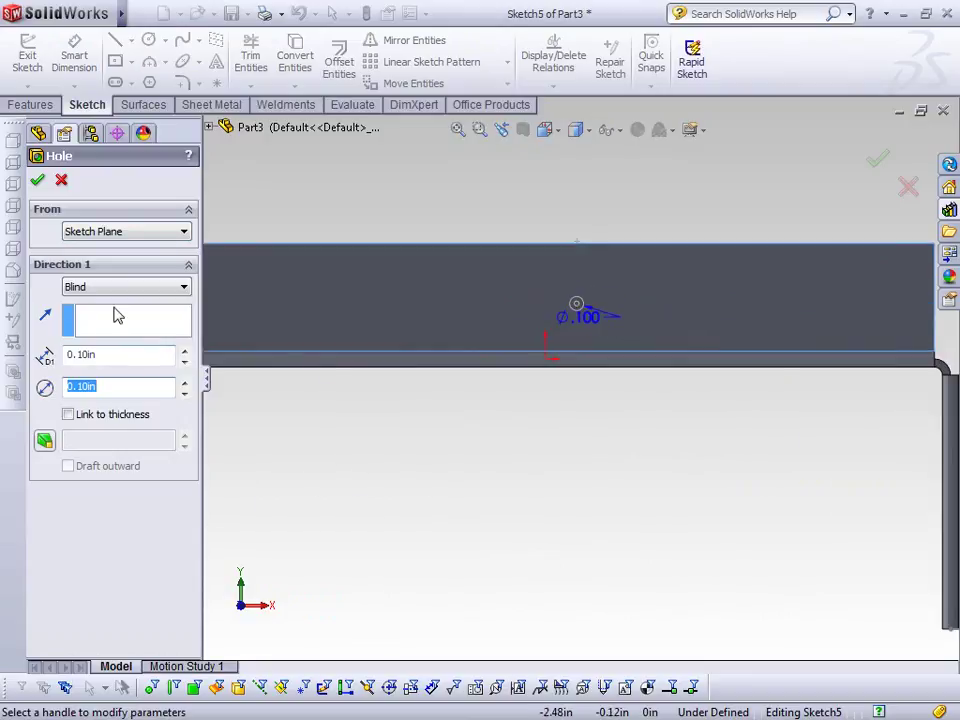
{"action": "left_click", "coordinate": [117, 418]}
Shift the simple hole's center along the upper flange face and create the hole
{"action": "scroll", "coordinate": [597, 358], "scroll_direction": "up", "scroll_amount": 2}
{"action": "middle_click_drag", "start_coordinate": [545, 370], "coordinate": [475, 390]}
{"action": "scroll", "coordinate": [513, 425], "scroll_direction": "down", "scroll_amount": 3}
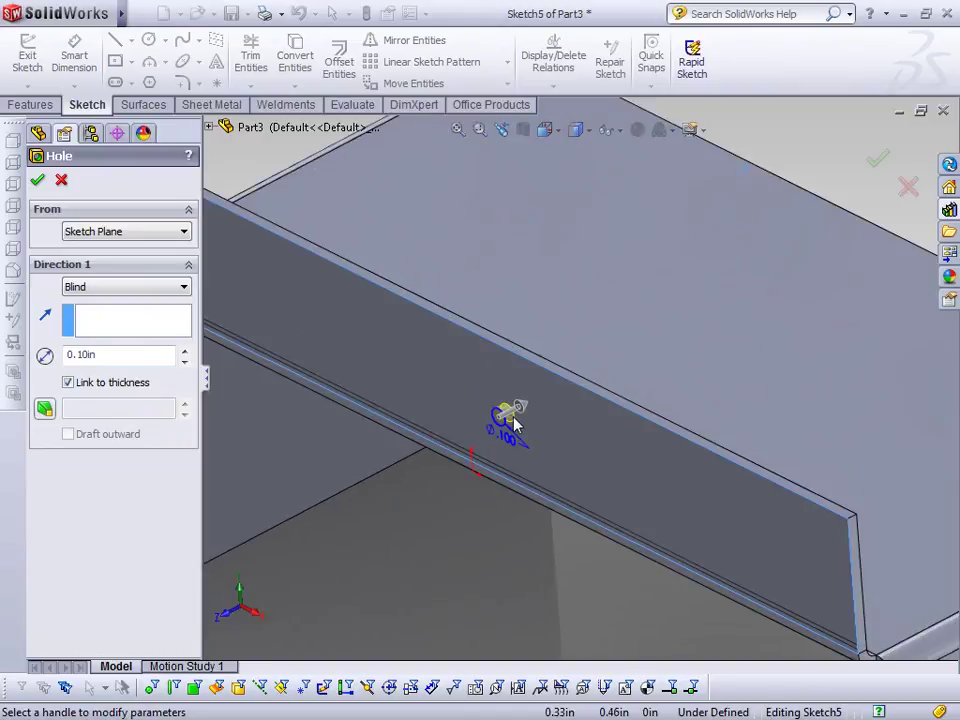
{"action": "key", "text": "s"}
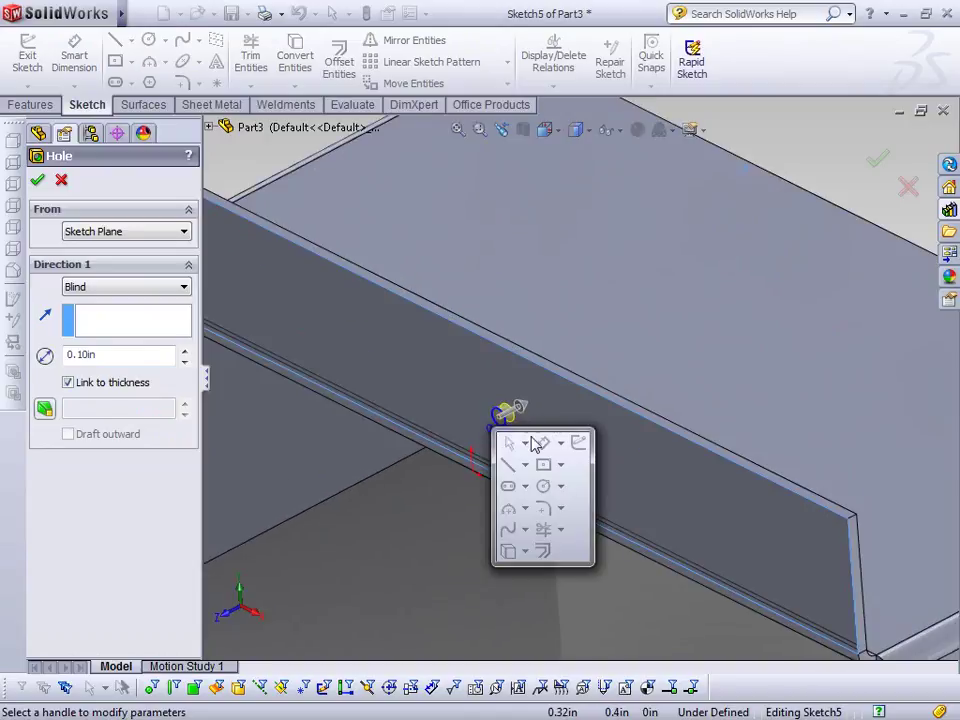
{"action": "left_click", "coordinate": [473, 405]}
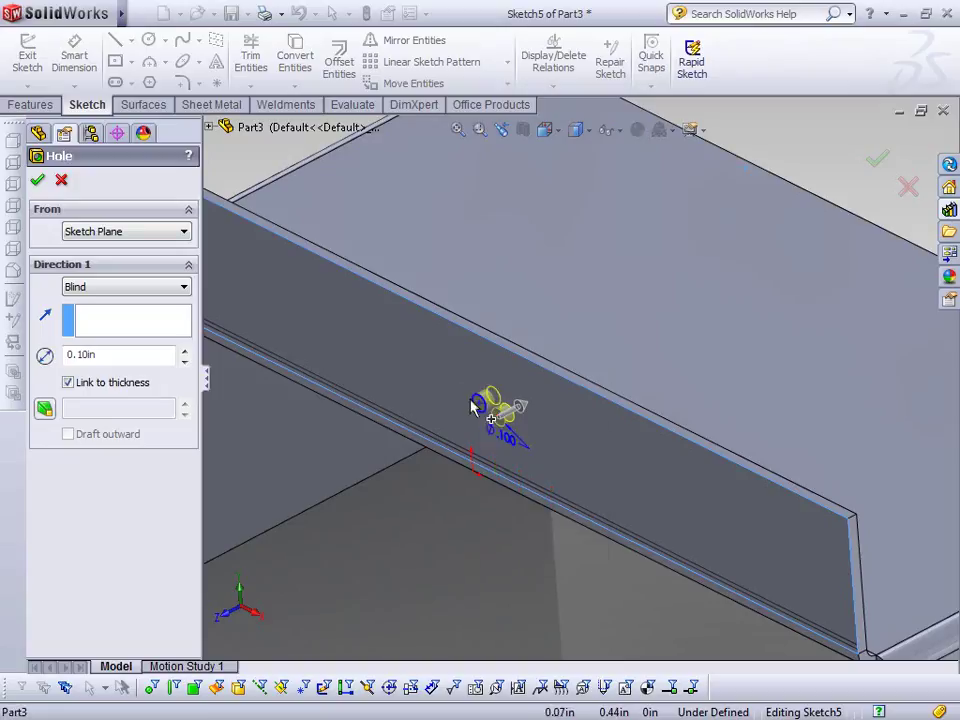
{"action": "scroll", "coordinate": [425, 410], "scroll_direction": "up", "scroll_amount": 3}
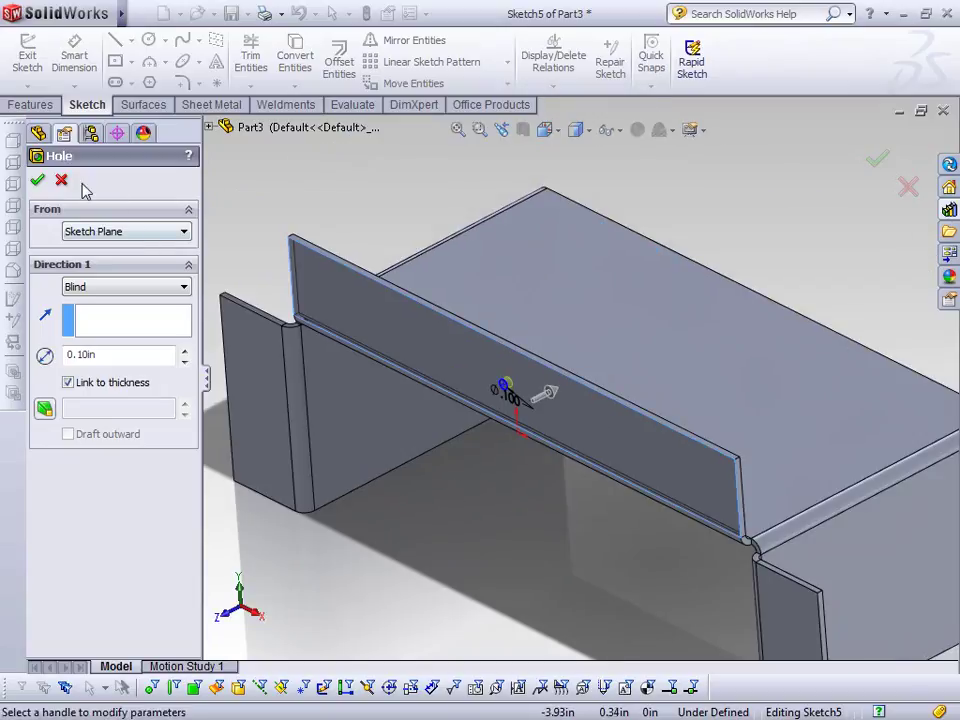
{"action": "left_click", "coordinate": [46, 179]}
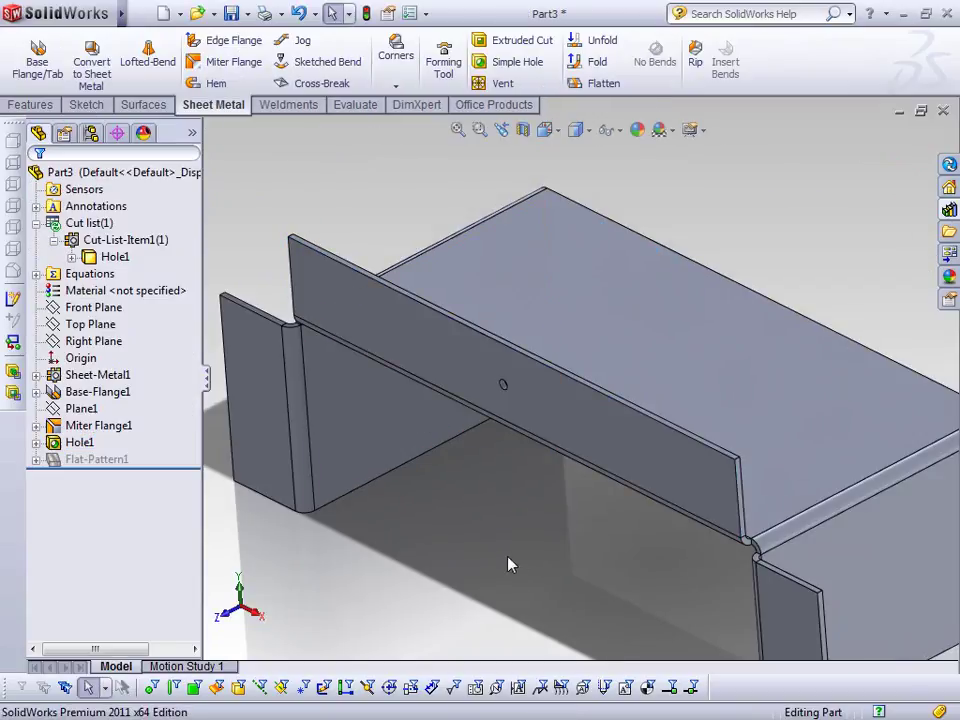
Start a Hole Wizard hole on the left miter flange's front face, using the plain Hole type and the Ansi Inch standard
{"action": "middle_click_drag", "start_coordinate": [509, 541], "coordinate": [326, 429]}
{"action": "left_click", "coordinate": [285, 410]}
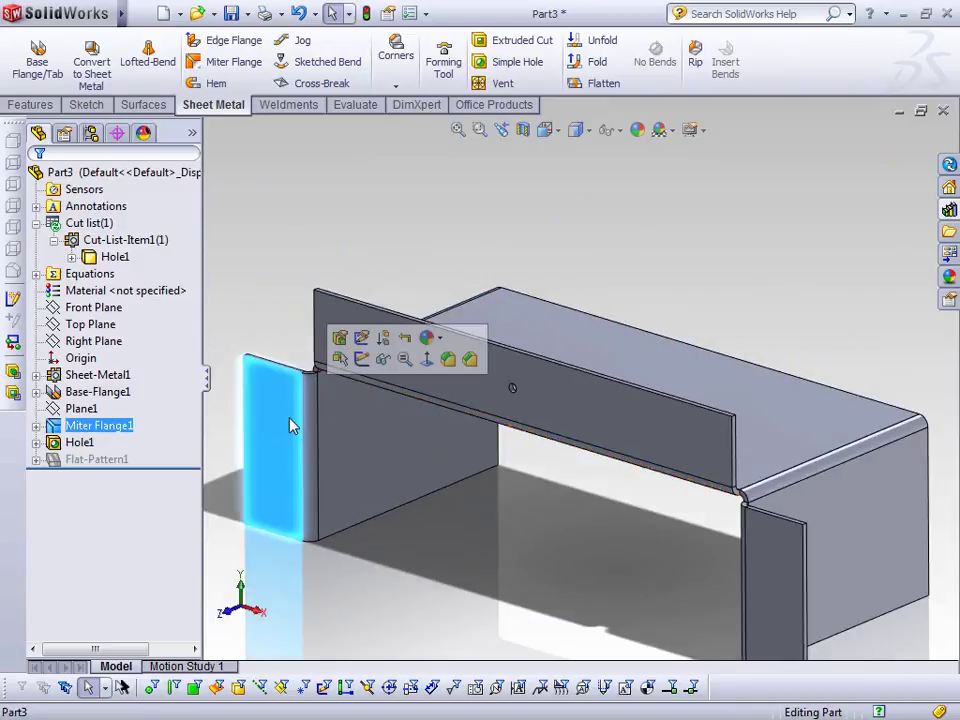
{"action": "left_click", "coordinate": [32, 104]}
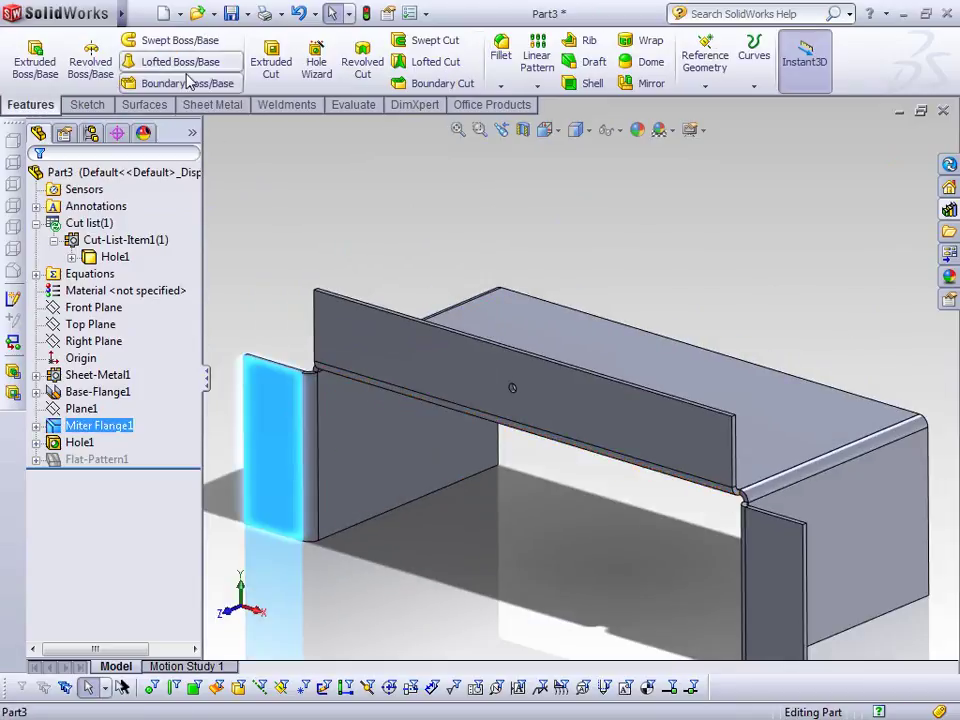
{"action": "left_click", "coordinate": [316, 62]}
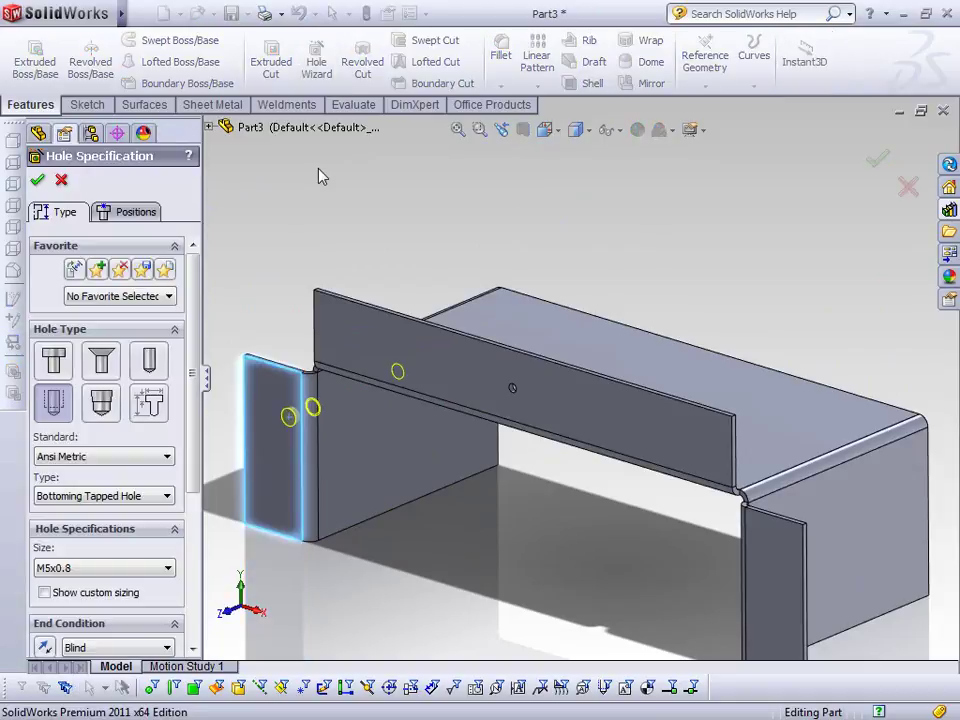
{"action": "left_click", "coordinate": [149, 362]}
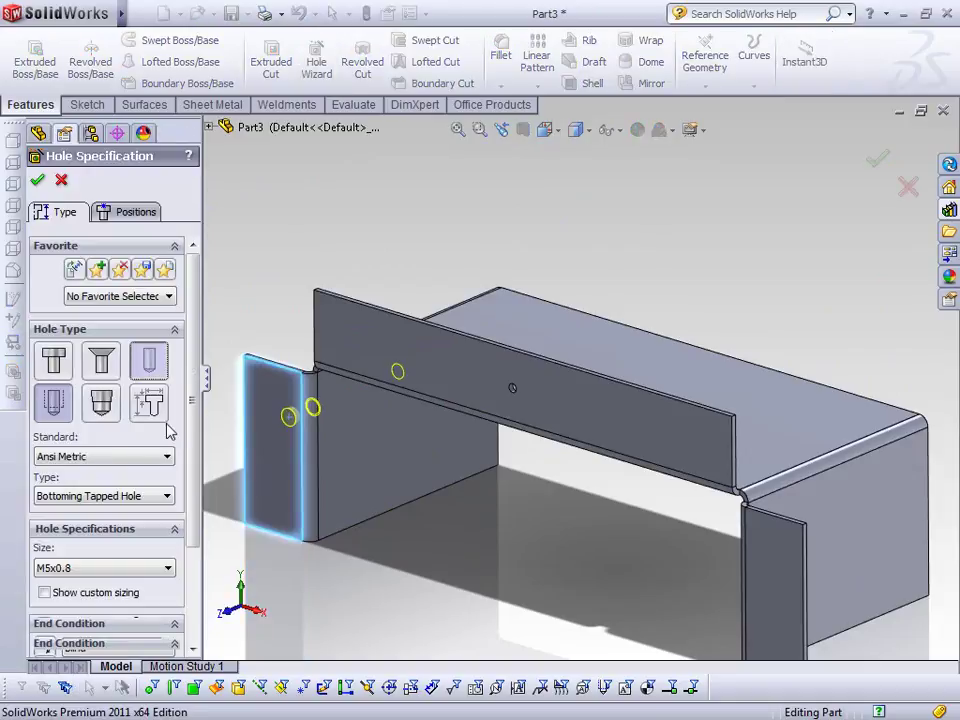
{"action": "left_click", "coordinate": [118, 500]}
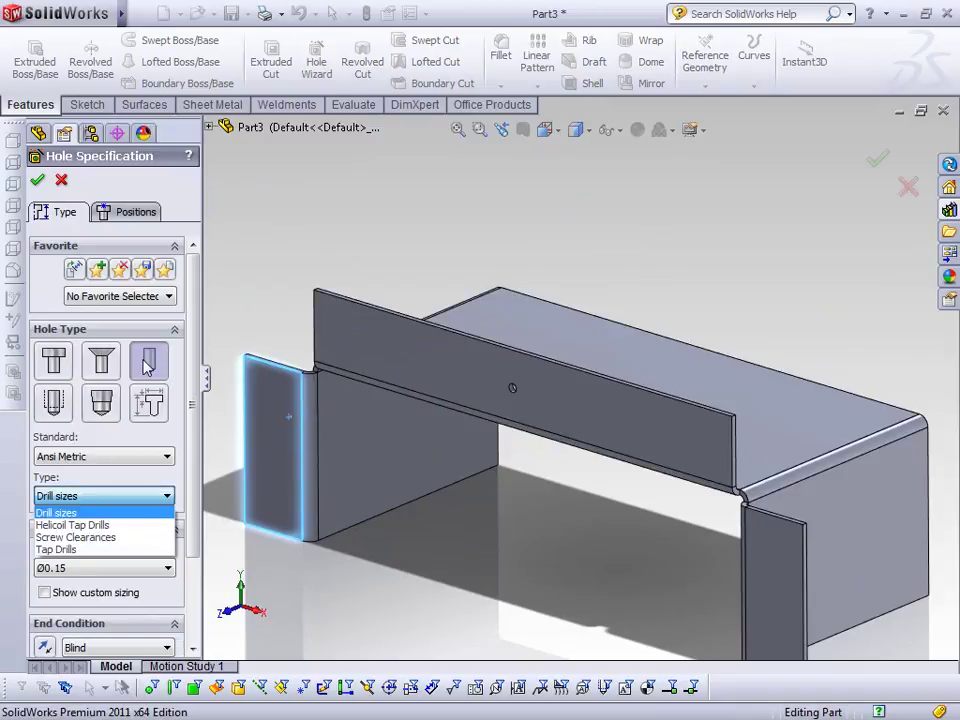
{"action": "left_click", "coordinate": [100, 538]}
{"action": "left_click", "coordinate": [106, 570]}
{"action": "left_click", "coordinate": [104, 570]}
{"action": "left_click", "coordinate": [165, 456]}
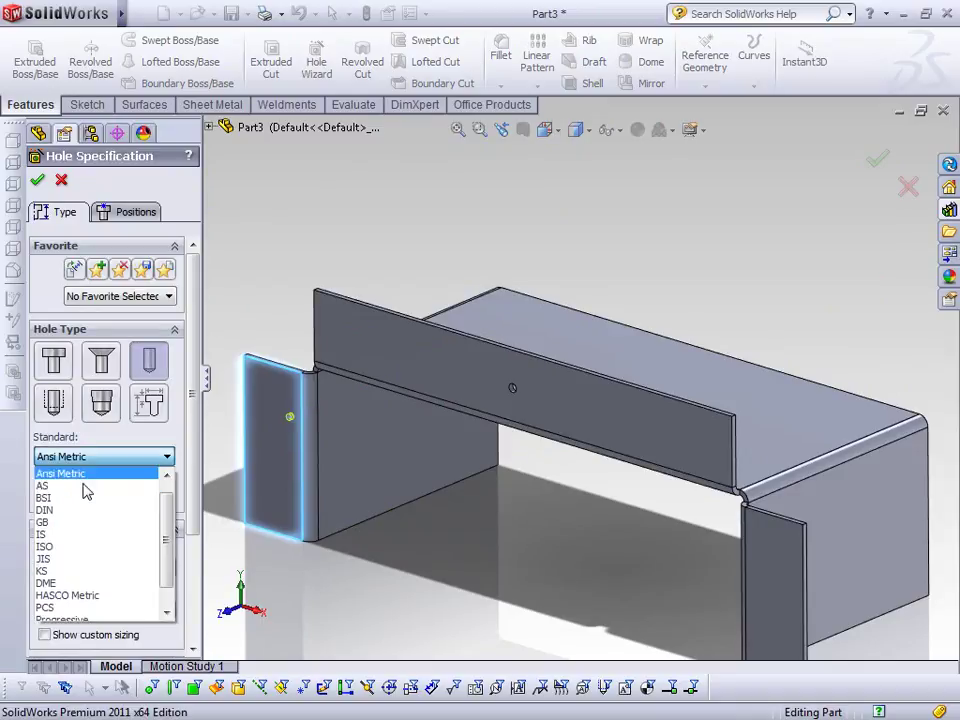
{"action": "left_click", "coordinate": [92, 474]}
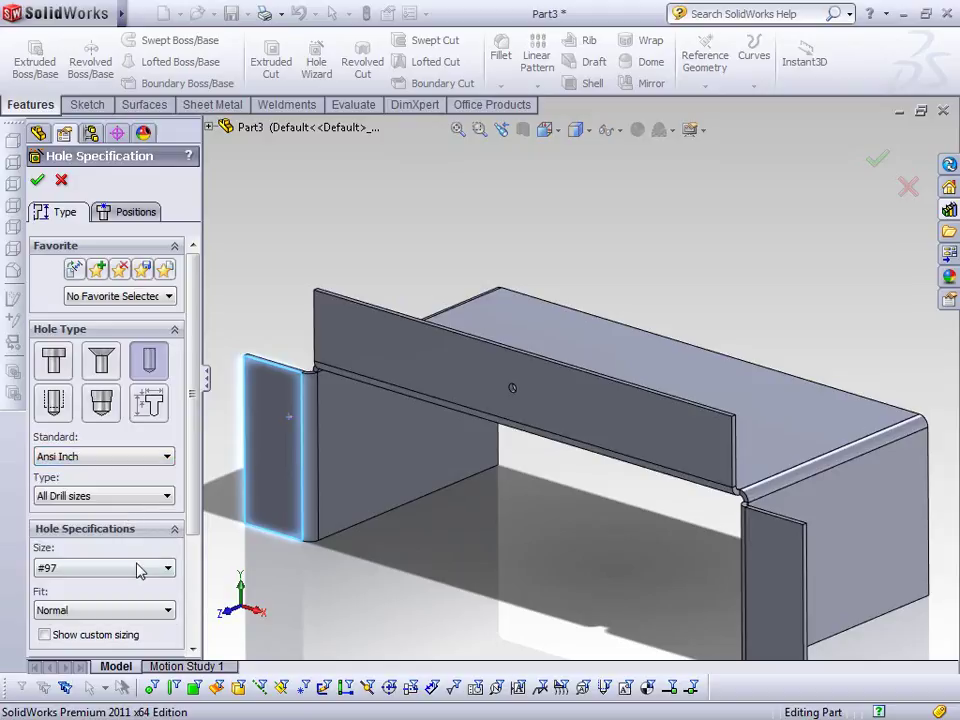
Set the hole size to 1/8 from the Ansi Inch drill sizes
{"action": "left_click", "coordinate": [150, 568]}
{"action": "scroll", "coordinate": [140, 490], "scroll_direction": "down", "scroll_amount": 15}
{"action": "left_click_drag", "start_coordinate": [167, 527], "coordinate": [180, 478]}
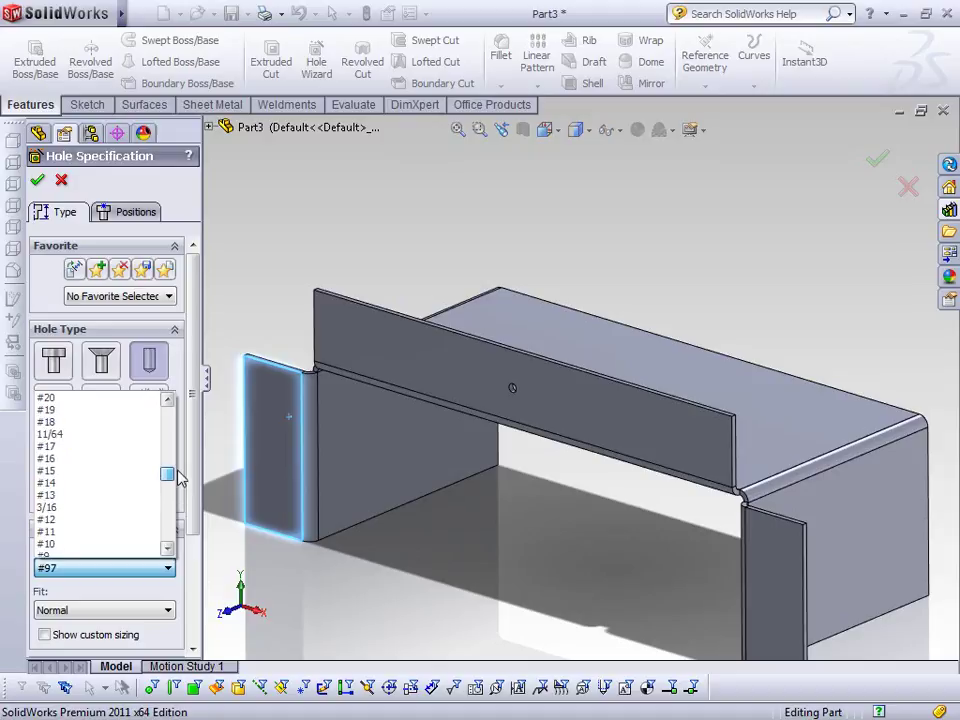
{"action": "scroll", "coordinate": [165, 514], "scroll_direction": "down", "scroll_amount": 4}
{"action": "scroll", "coordinate": [166, 470], "scroll_direction": "up", "scroll_amount": 10}
{"action": "scroll", "coordinate": [169, 462], "scroll_direction": "up", "scroll_amount": 6}
{"action": "scroll", "coordinate": [169, 454], "scroll_direction": "up", "scroll_amount": 5}
{"action": "scroll", "coordinate": [170, 445], "scroll_direction": "down", "scroll_amount": 10}
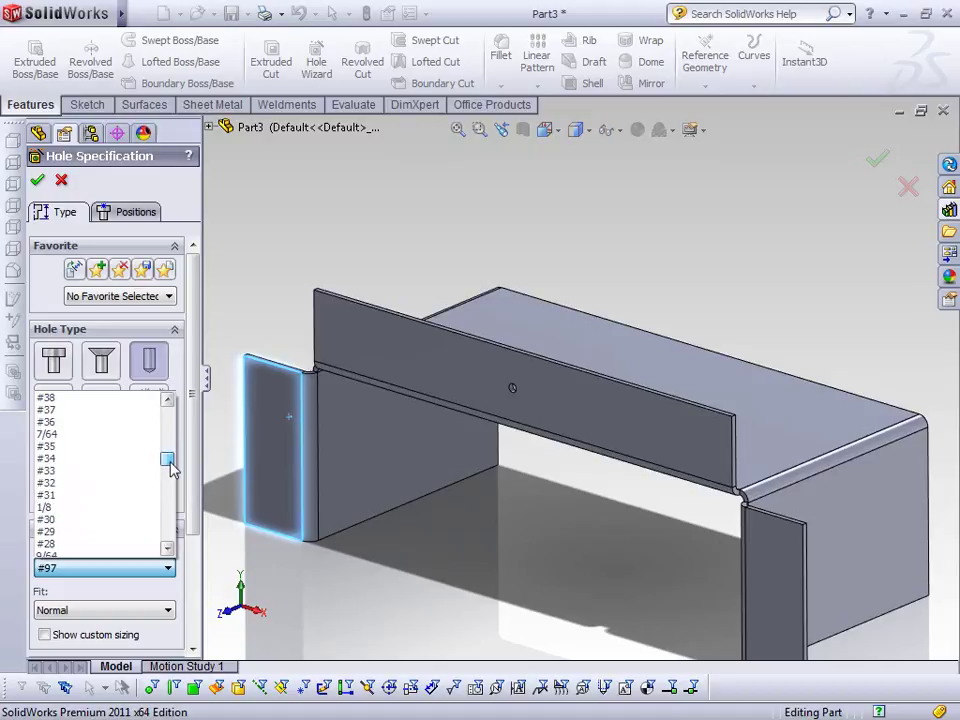
{"action": "left_click", "coordinate": [160, 486]}
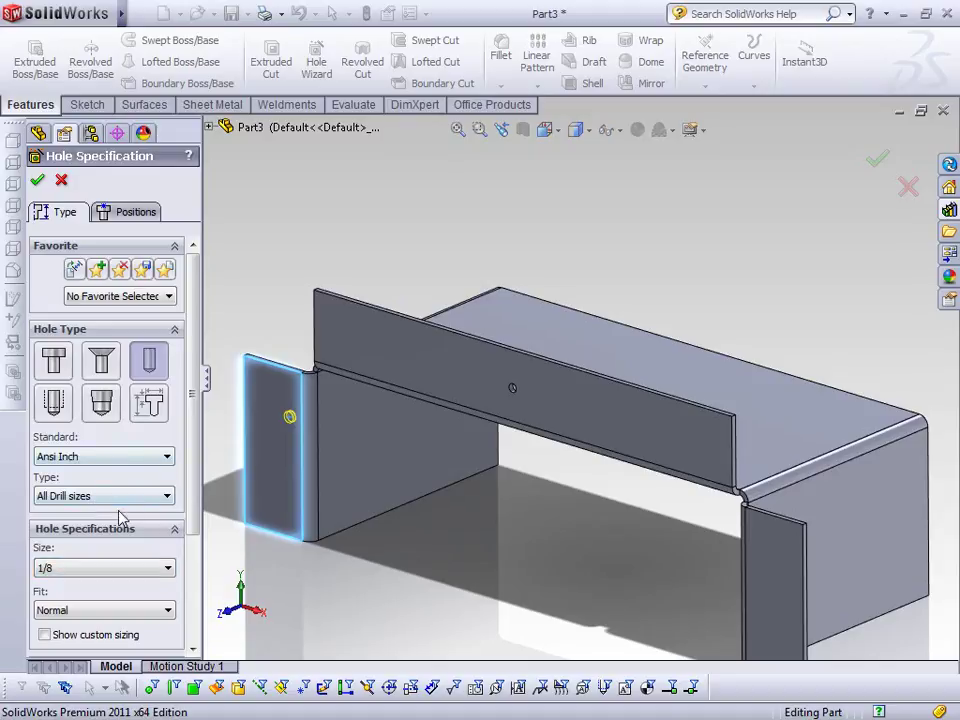
Set the 1/8 hole's end condition to Through All
{"action": "scroll", "coordinate": [190, 540], "scroll_direction": "down", "scroll_amount": 5}
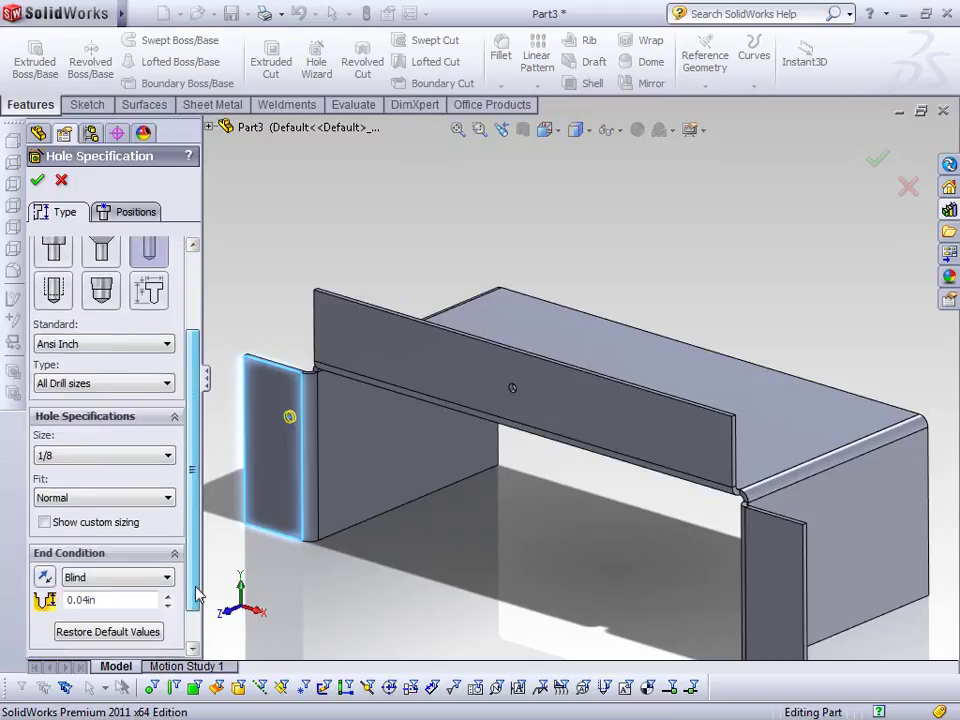
{"action": "left_click", "coordinate": [124, 541]}
{"action": "left_click", "coordinate": [118, 561]}
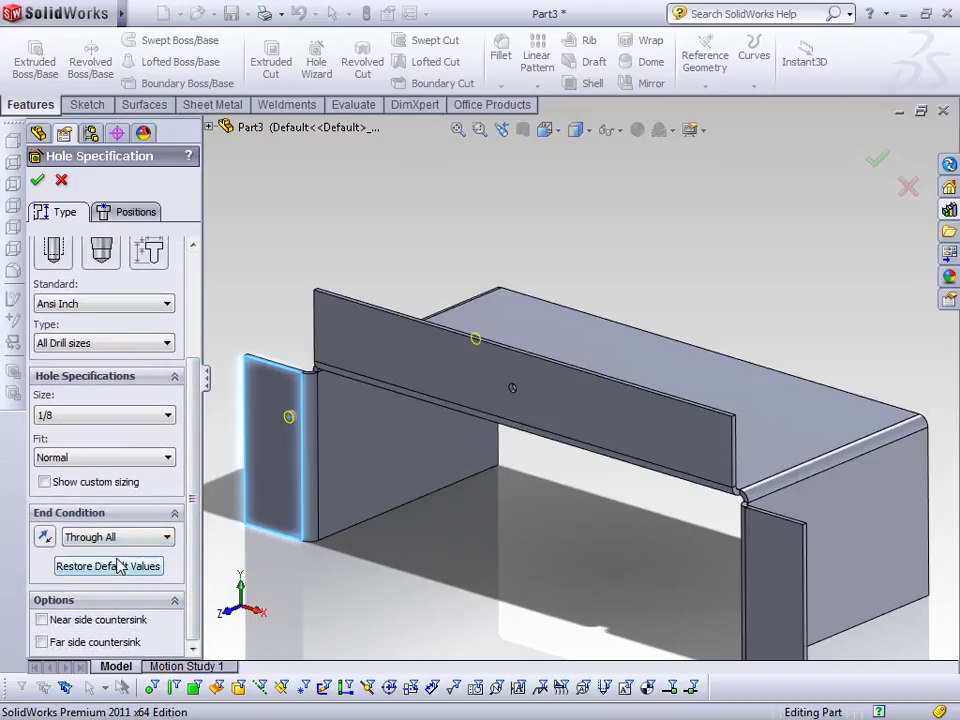
Add a second hole center on the right miter flange's front face and make both hole centers horizontal to each other
{"action": "left_click", "coordinate": [133, 211]}
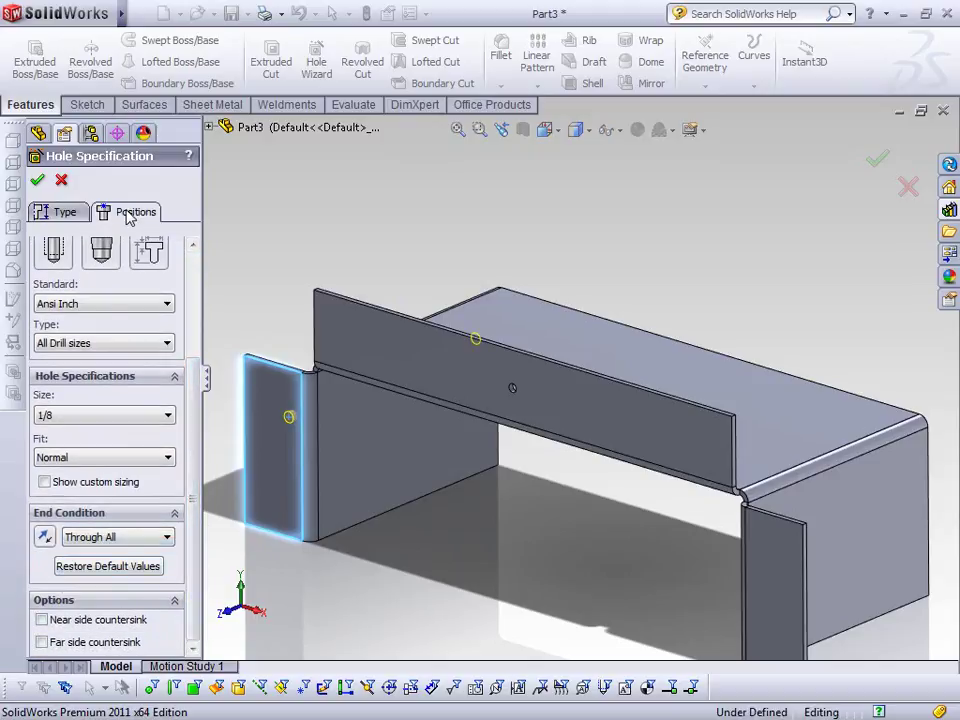
{"action": "right_click", "coordinate": [262, 190]}
{"action": "left_click", "coordinate": [294, 193]}
{"action": "left_click", "coordinate": [607, 131]}
{"action": "left_click", "coordinate": [562, 130]}
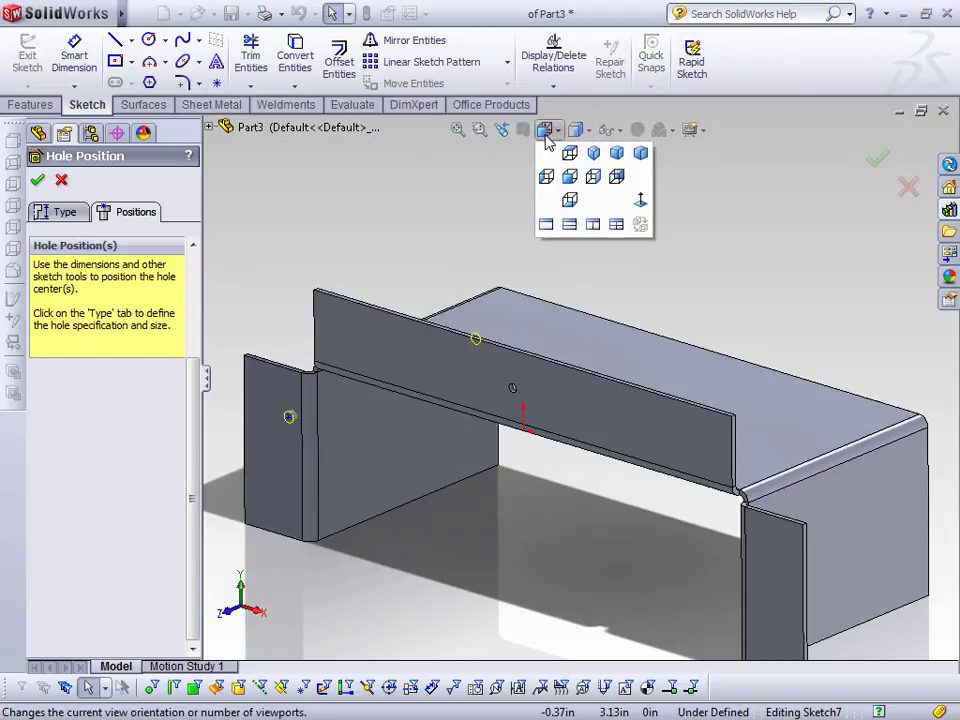
{"action": "left_click", "coordinate": [640, 204]}
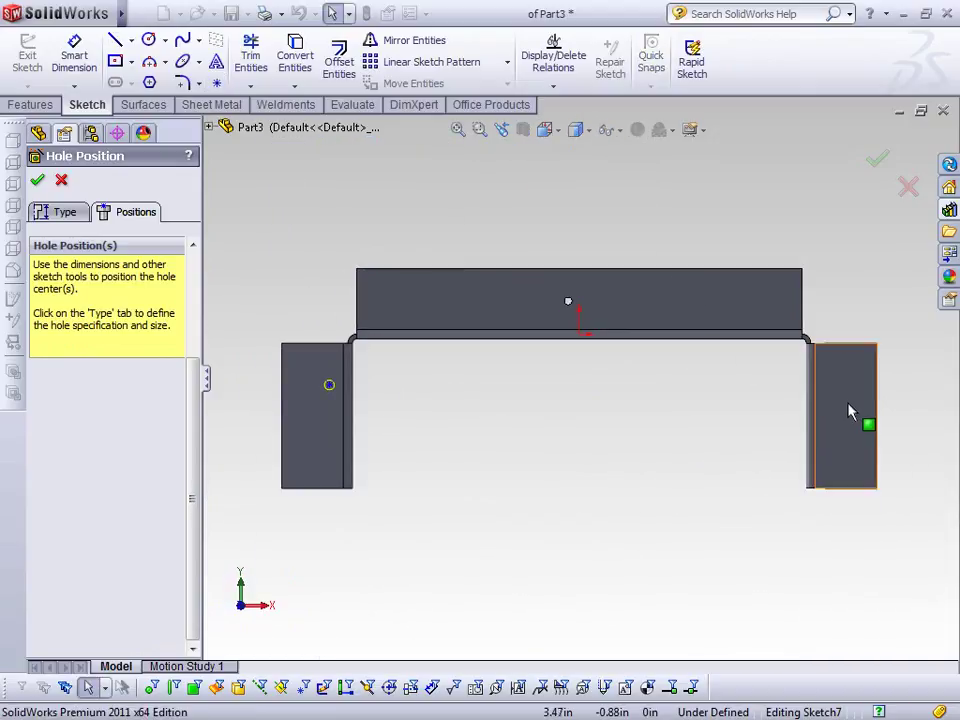
{"action": "left_click", "coordinate": [216, 83]}
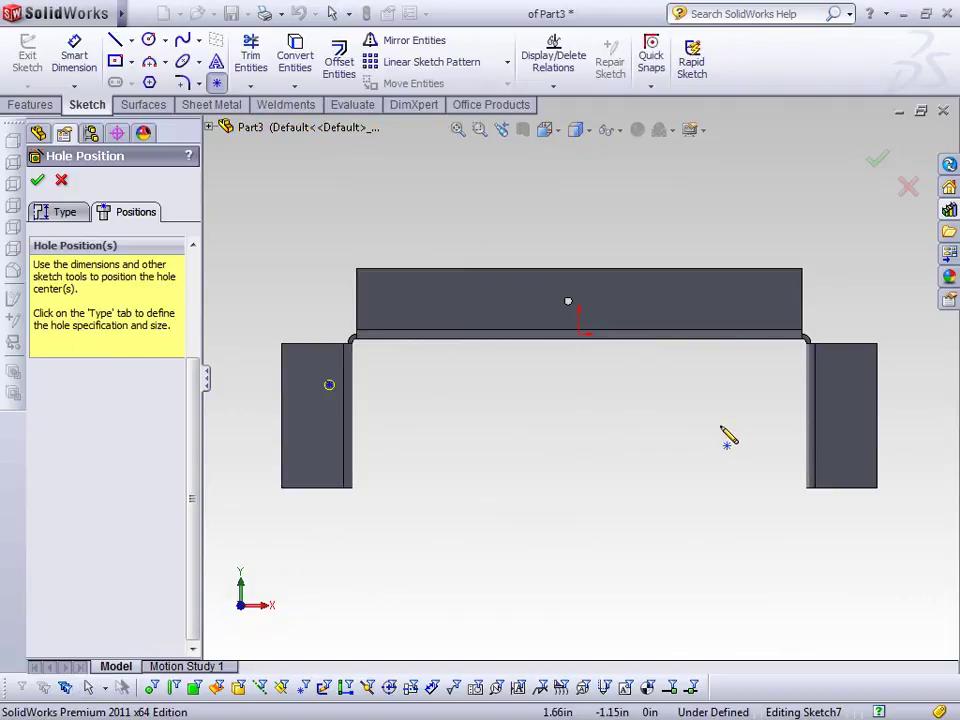
{"action": "left_click", "coordinate": [850, 405]}
{"action": "right_click", "coordinate": [700, 186]}
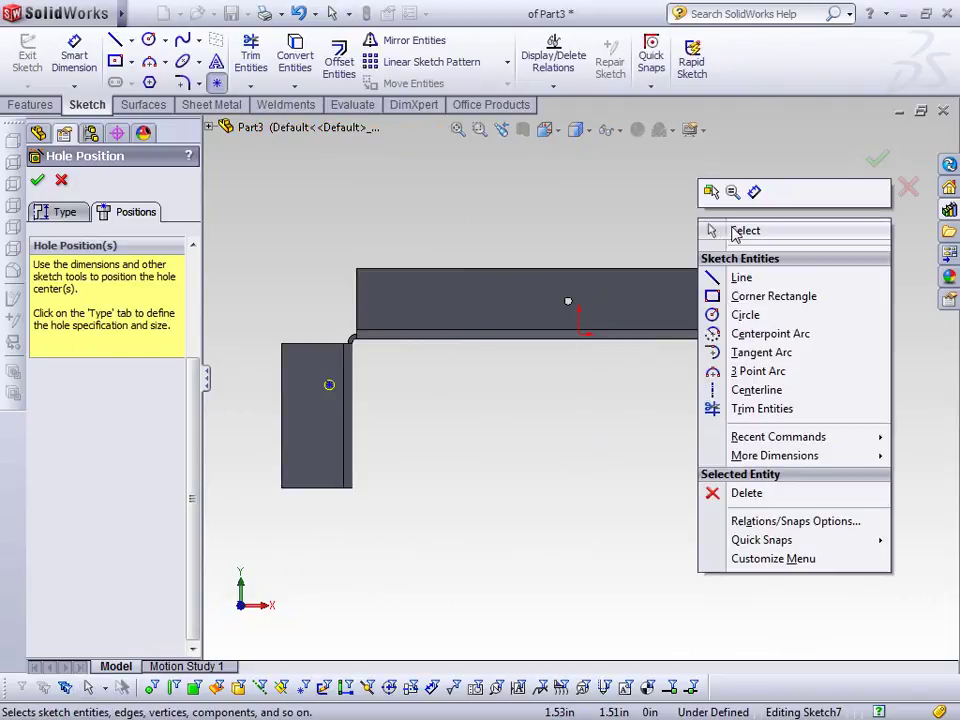
{"action": "left_click", "coordinate": [744, 229]}
{"action": "left_click_drag", "start_coordinate": [236, 366], "coordinate": [880, 460]}
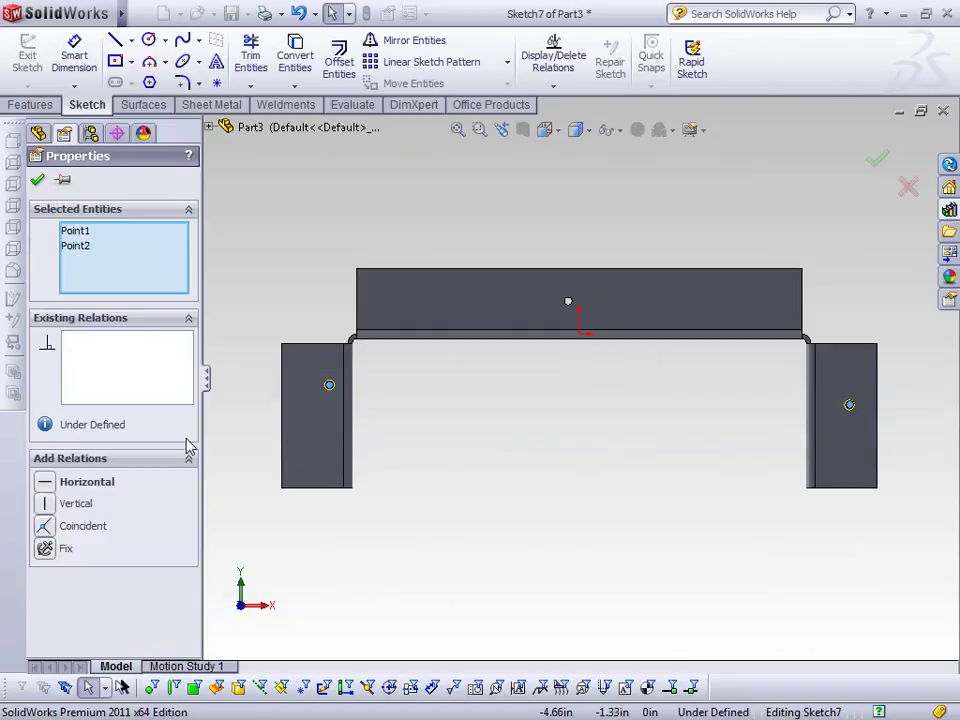
{"action": "left_click", "coordinate": [80, 481]}
Sketch a vertical construction centerline through the origin and make the two hole centers symmetric about it
{"action": "key", "text": "s"}
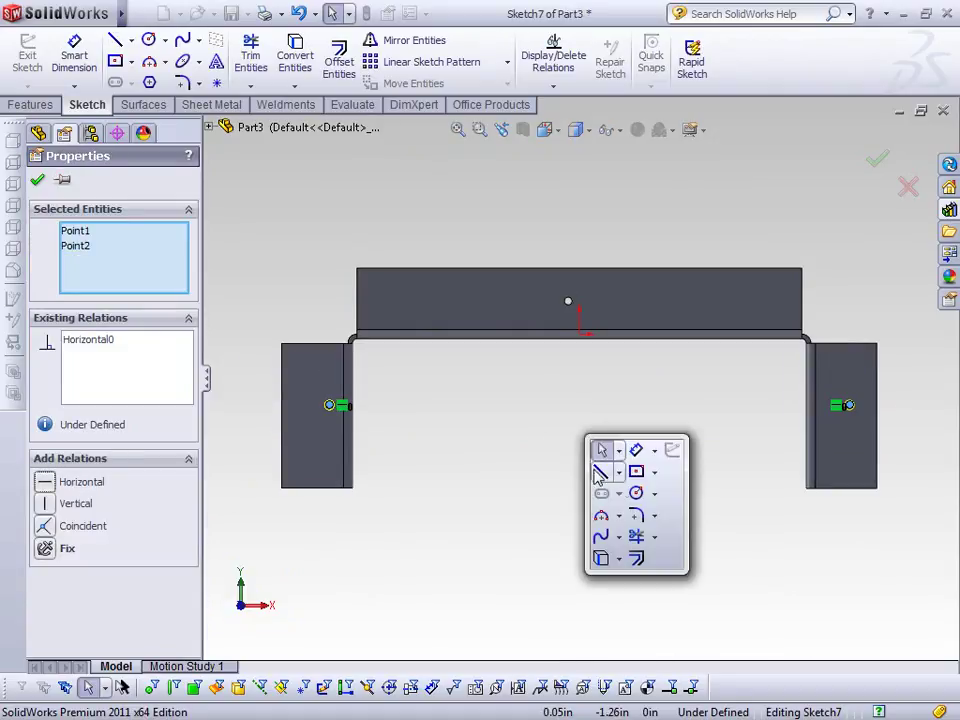
{"action": "left_click", "coordinate": [619, 472]}
{"action": "left_click", "coordinate": [625, 514]}
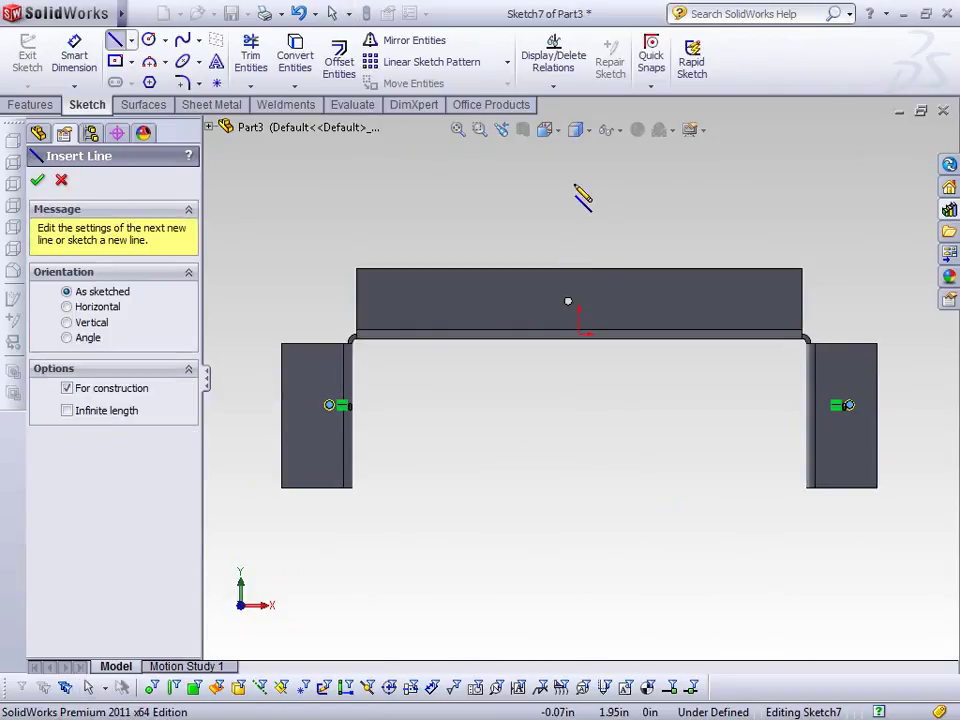
{"action": "left_click", "coordinate": [579, 200]}
{"action": "left_click", "coordinate": [579, 545]}
{"action": "key", "text": "Escape"}
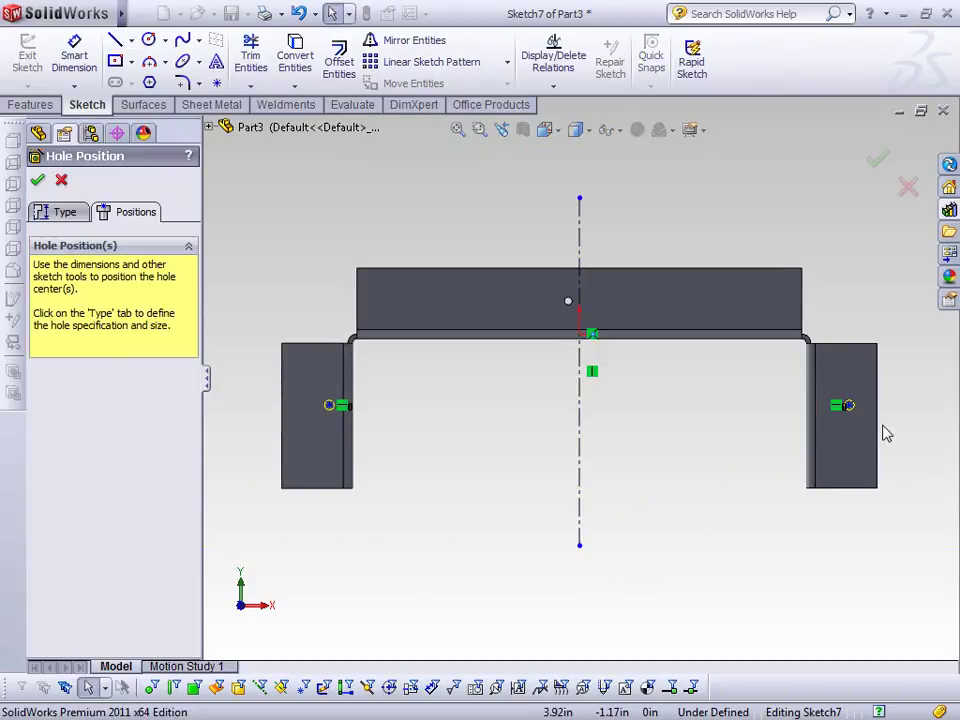
{"action": "left_click_drag", "start_coordinate": [768, 413], "coordinate": [227, 418]}
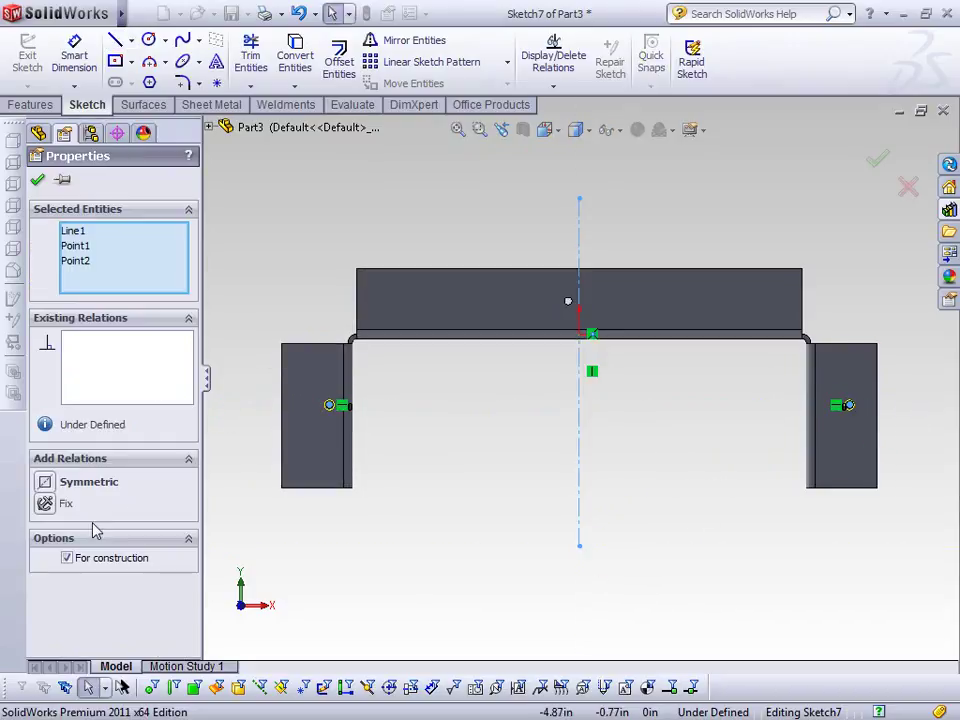
{"action": "left_click", "coordinate": [92, 481]}
Dimension the right hole center 3.60 in from the centerline and create the two 1/8 holes
{"action": "key", "text": "s"}
{"action": "left_click", "coordinate": [798, 403]}
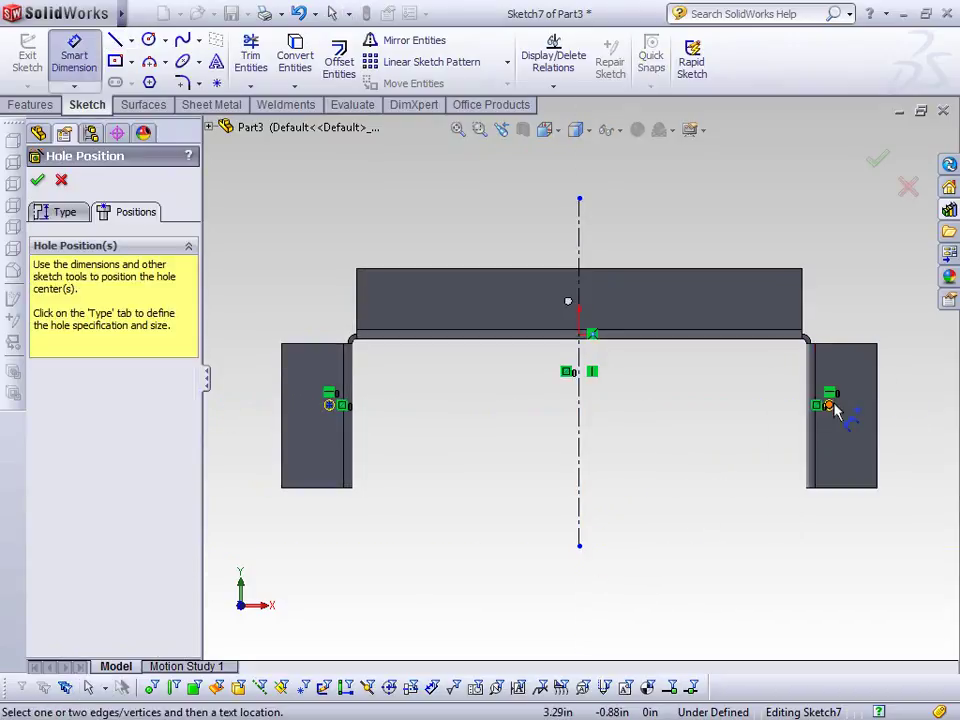
{"action": "left_click", "coordinate": [829, 405]}
{"action": "left_click", "coordinate": [581, 238]}
{"action": "left_click", "coordinate": [650, 230]}
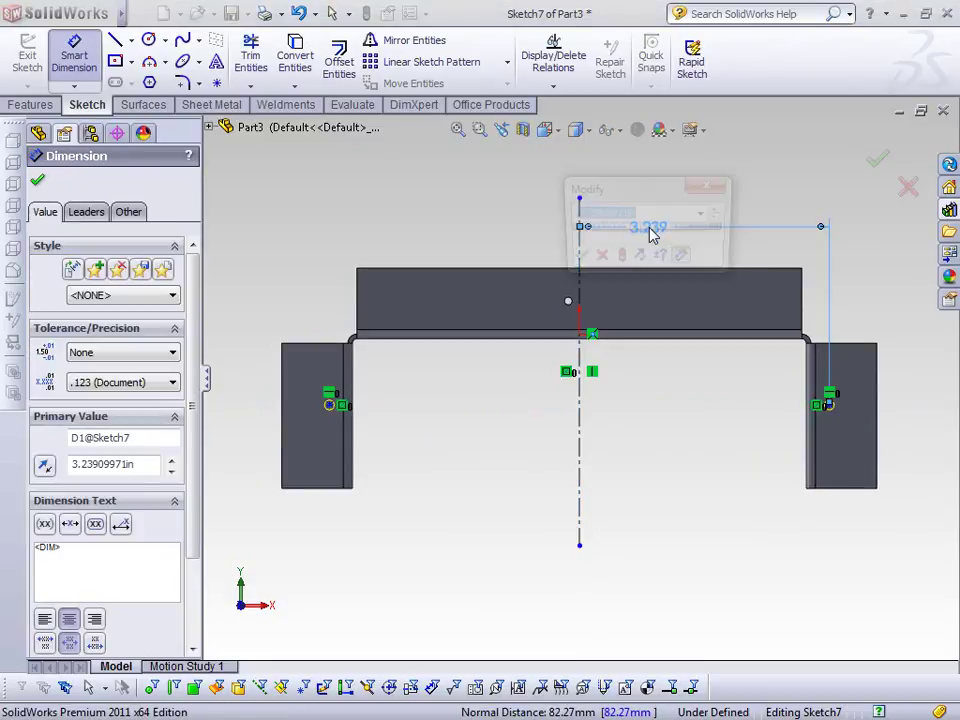
{"action": "type", "text": "4"}
{"action": "left_click", "coordinate": [619, 259]}
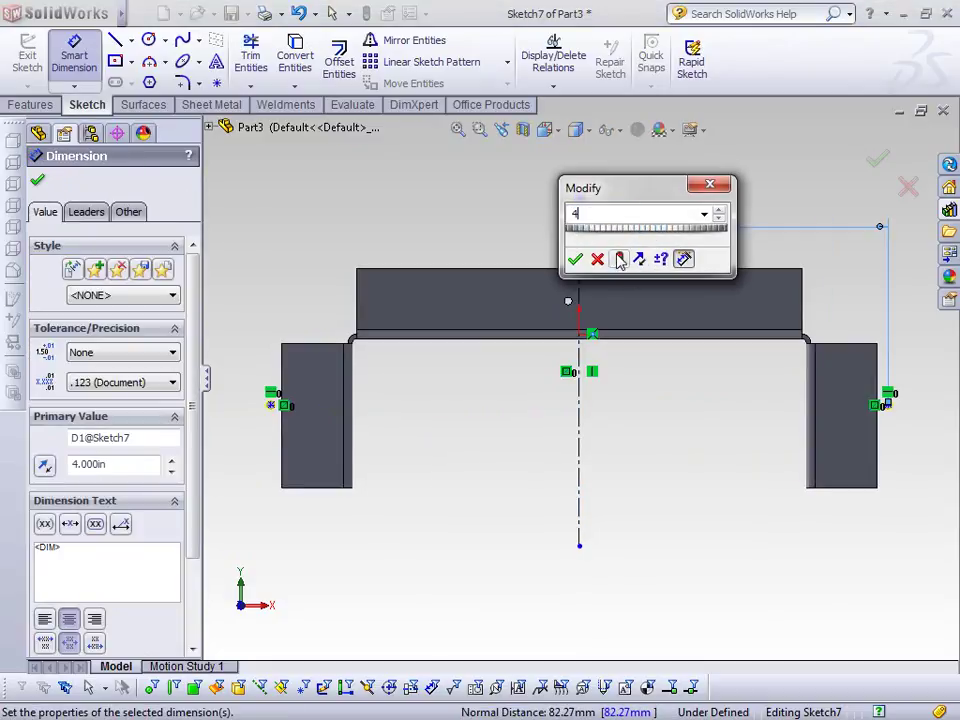
{"action": "left_click_drag", "start_coordinate": [679, 236], "coordinate": [688, 236]}
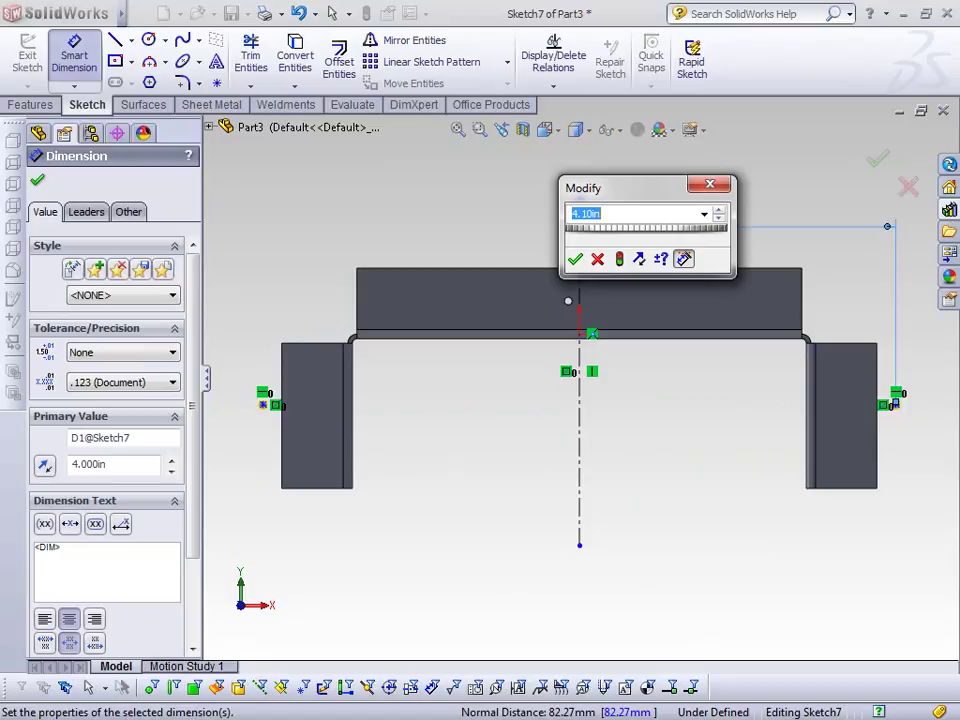
{"action": "mouse_move", "coordinate": [651, 233]}
{"action": "left_mouse_down"}
{"action": "mouse_move", "coordinate": [618, 233]}
{"action": "mouse_move", "coordinate": [636, 233]}
{"action": "mouse_move", "coordinate": [627, 233]}
{"action": "left_mouse_up"}
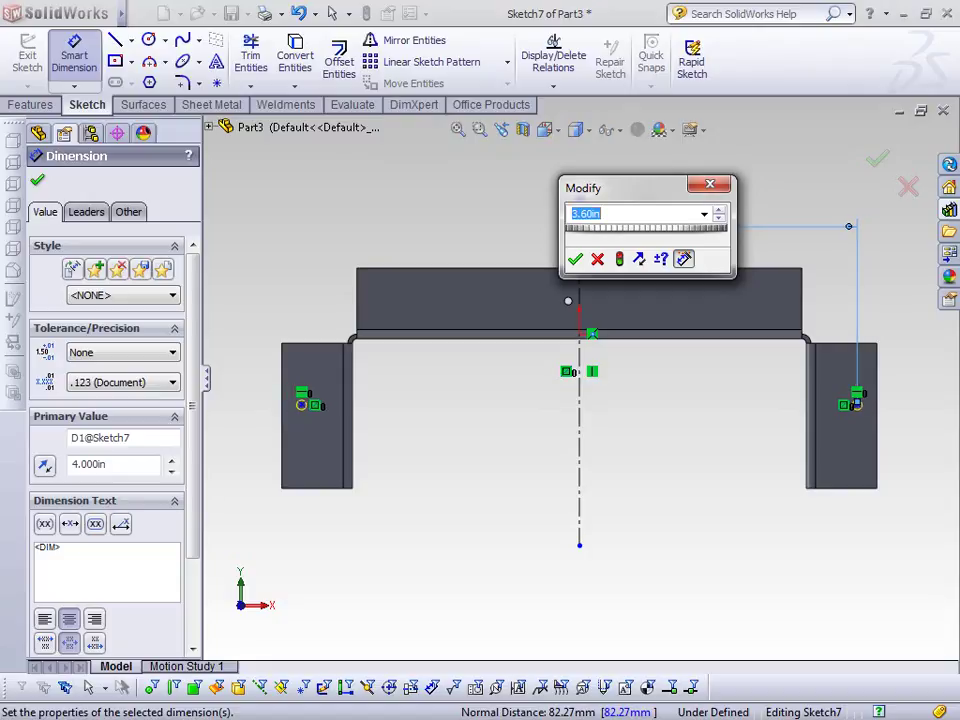
{"action": "left_click", "coordinate": [575, 259]}
{"action": "right_click", "coordinate": [388, 205]}
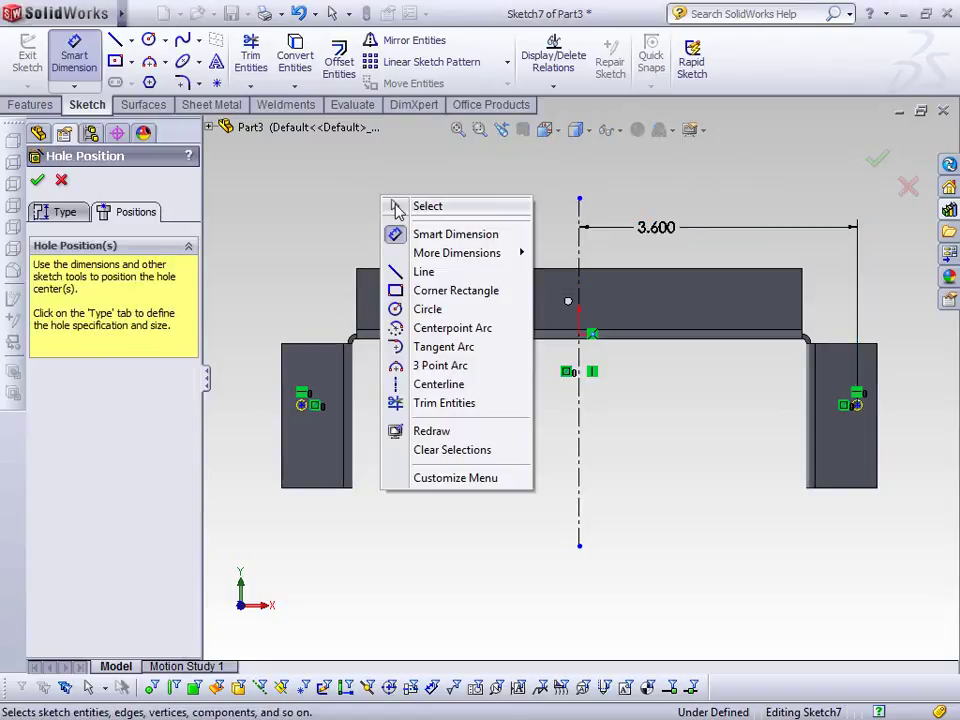
{"action": "left_click", "coordinate": [405, 206]}
{"action": "left_click", "coordinate": [877, 158]}
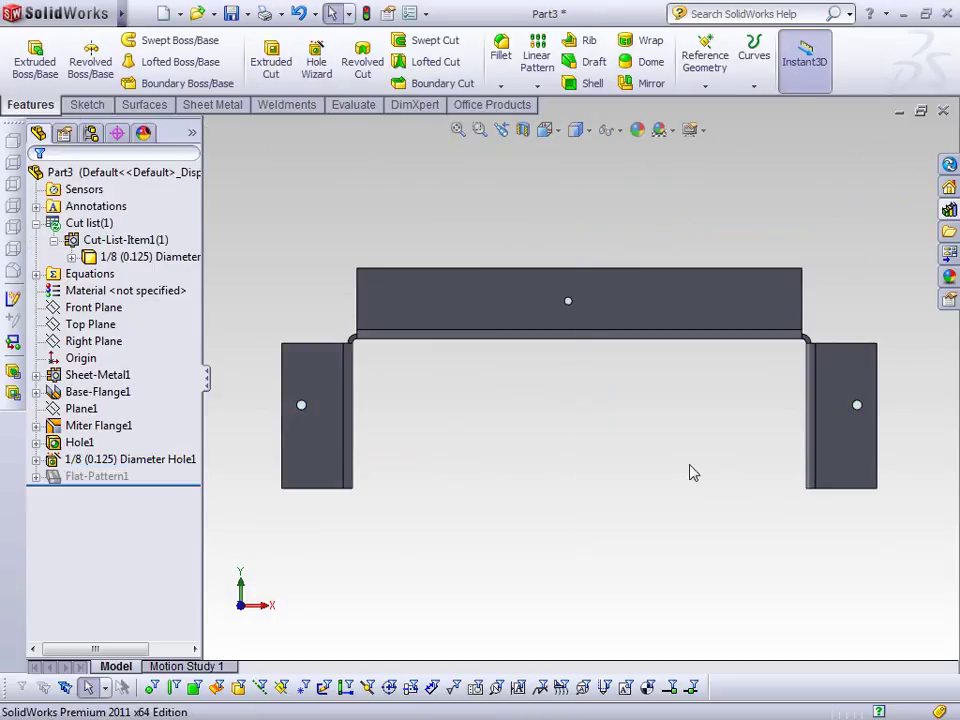
{"action": "left_click", "coordinate": [104, 457]}
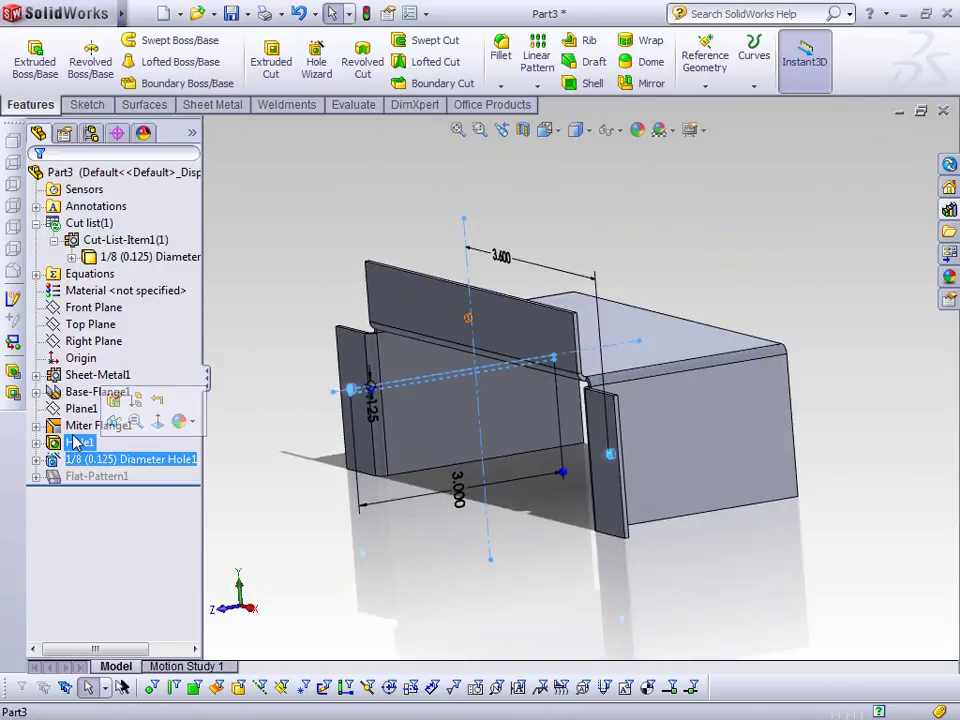
{"action": "left_click", "coordinate": [118, 462]}
{"action": "left_click", "coordinate": [341, 568]}
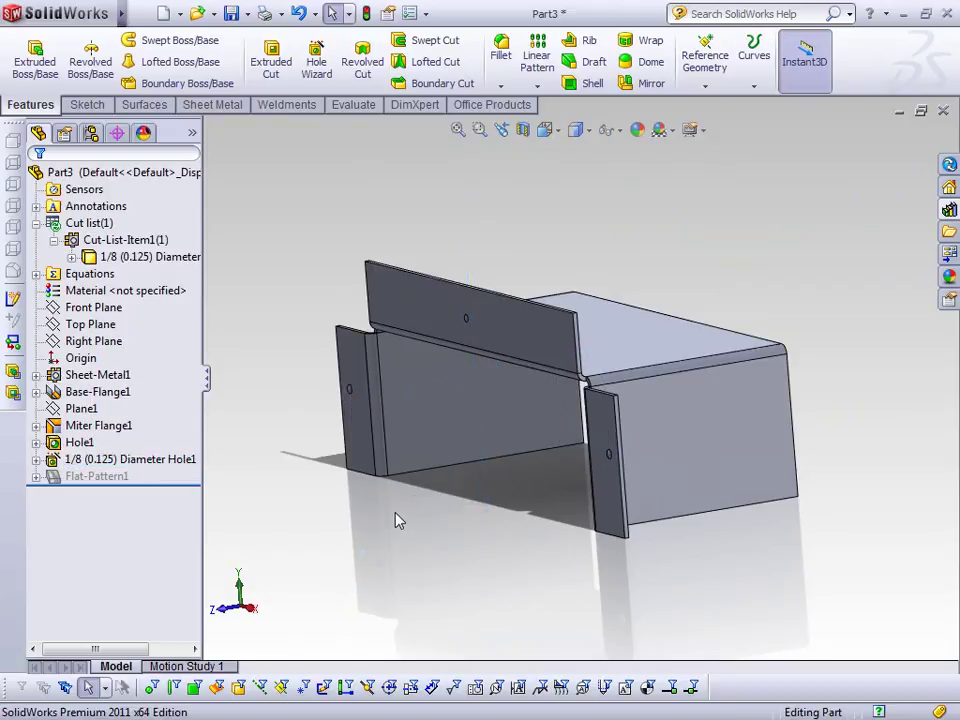
Unfold the bend between the upper miter flange and the top of the base flange, keeping the base flange's underside face fixed
{"action": "middle_click_drag", "start_coordinate": [396, 518], "coordinate": [439, 456]}
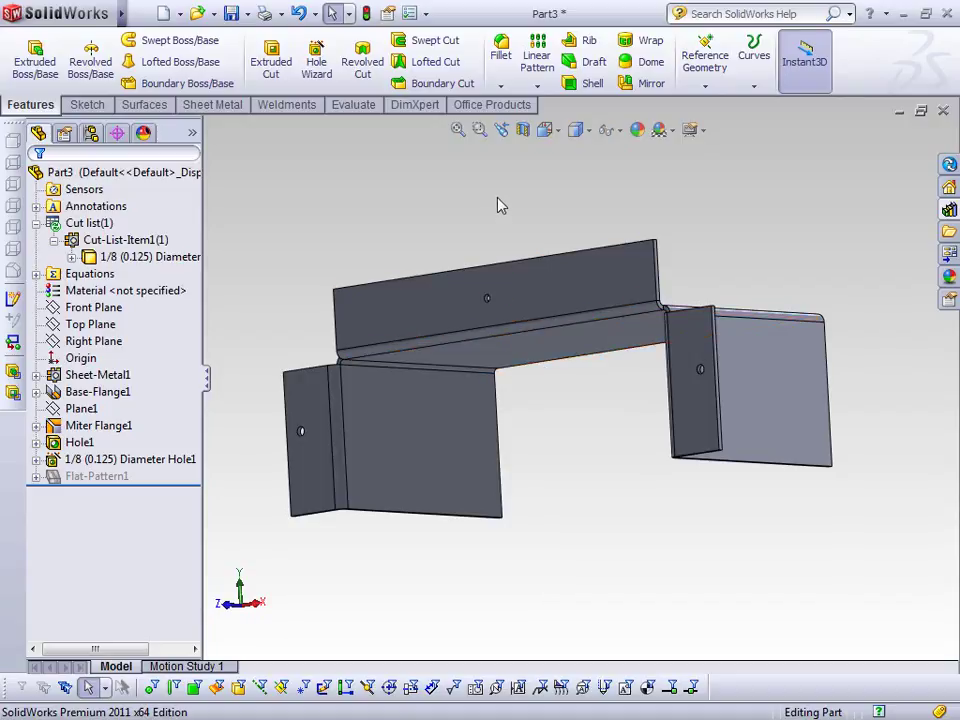
{"action": "left_click", "coordinate": [233, 110]}
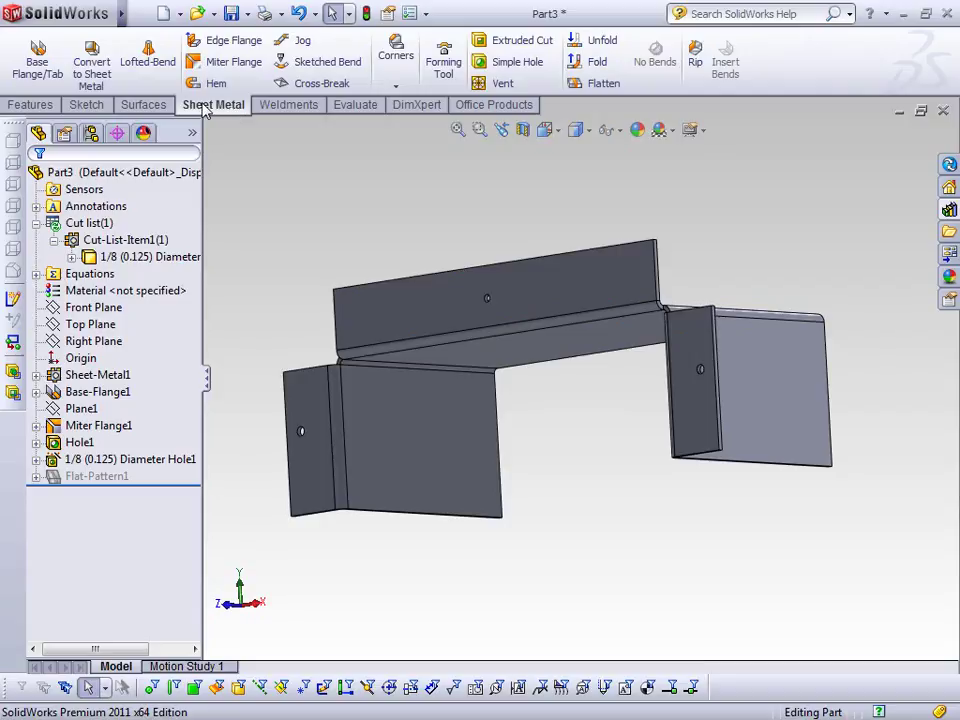
{"action": "left_click", "coordinate": [580, 40]}
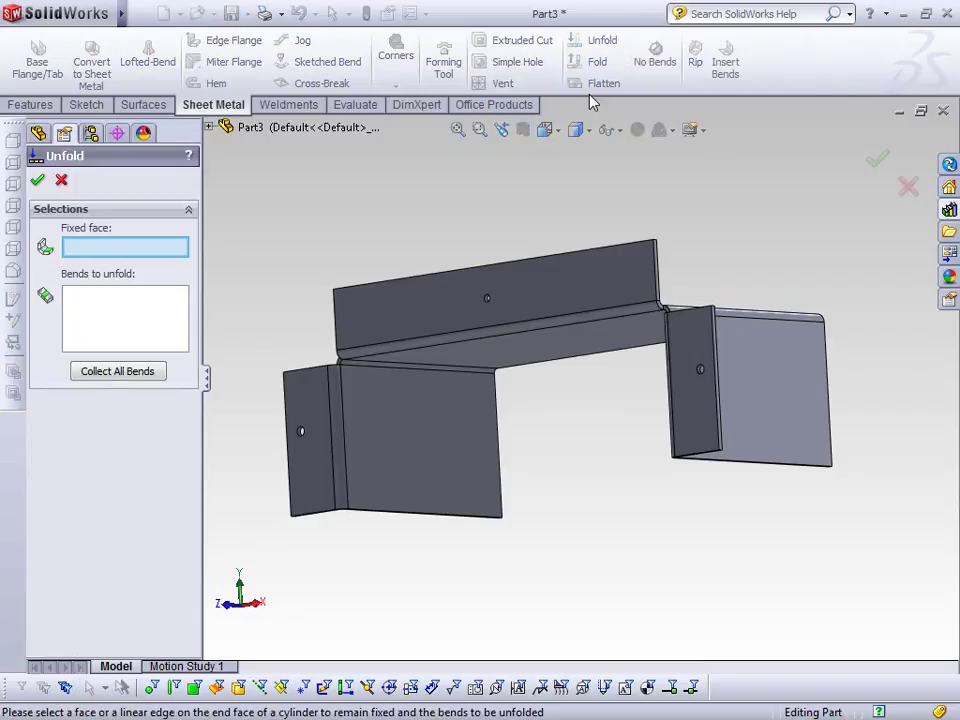
{"action": "left_click", "coordinate": [480, 354]}
{"action": "left_click", "coordinate": [454, 341]}
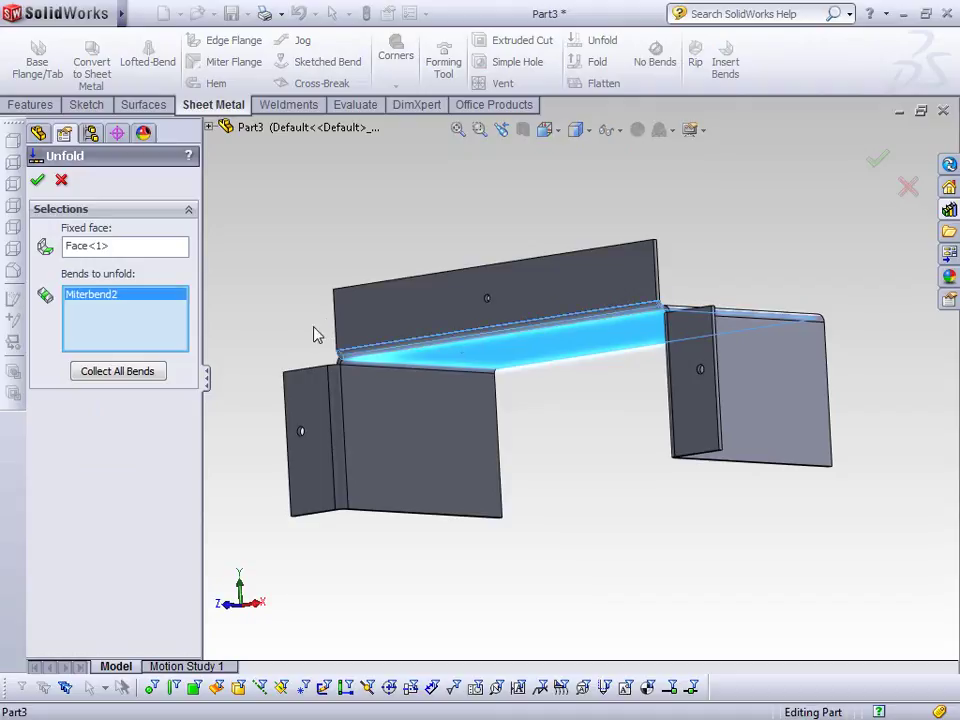
{"action": "left_click", "coordinate": [36, 181]}
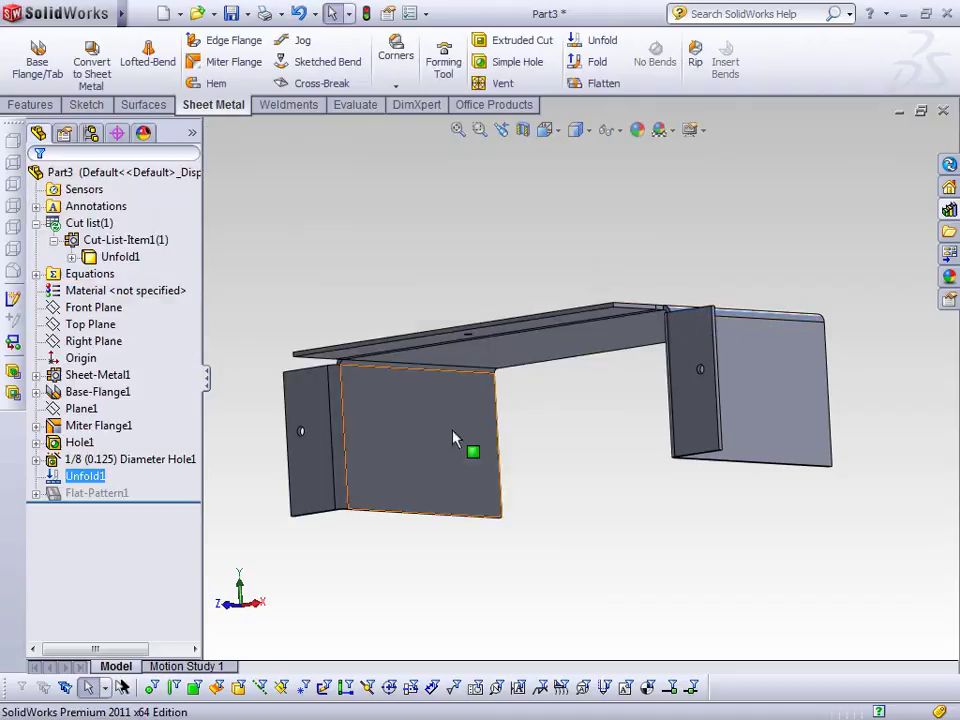
Sketch a center rectangle about 1.2 in long across the unfolded bend, on the base flange's underside face
{"action": "middle_click_drag", "start_coordinate": [568, 441], "coordinate": [506, 372]}
{"action": "scroll", "coordinate": [544, 354], "scroll_direction": "up", "scroll_amount": 3}
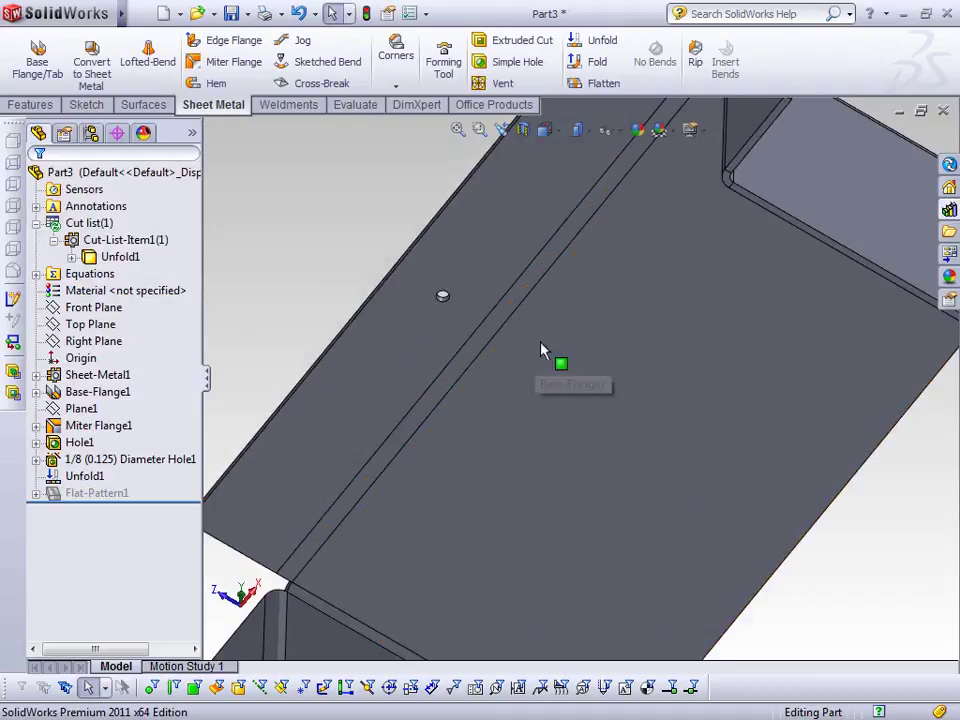
{"action": "left_click", "coordinate": [603, 324]}
{"action": "left_click", "coordinate": [614, 250]}
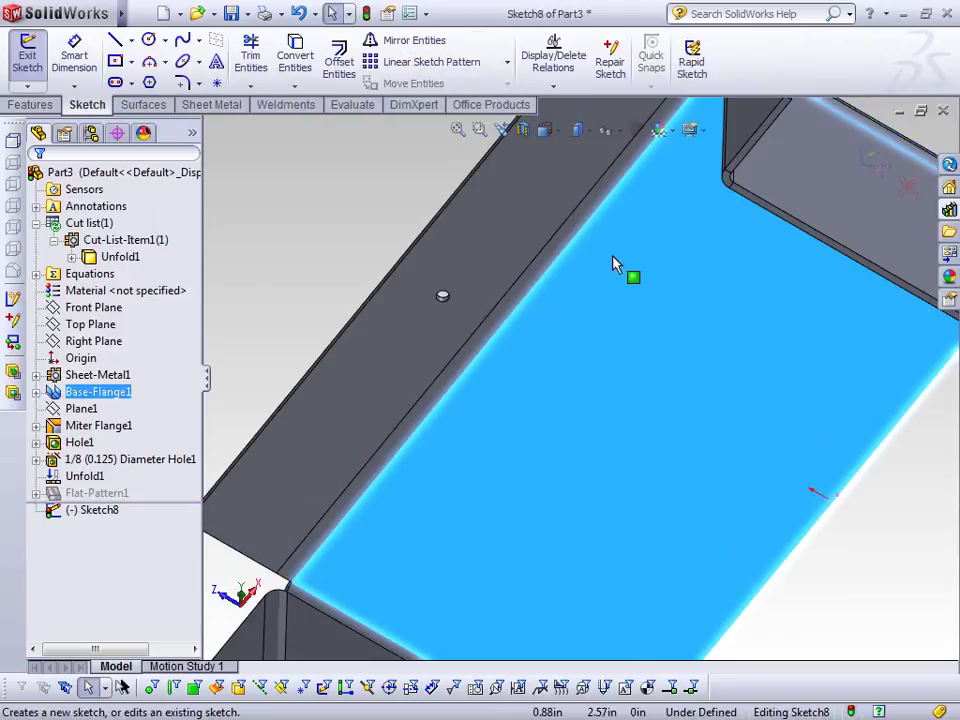
{"action": "key", "text": "s"}
{"action": "left_click", "coordinate": [628, 299]}
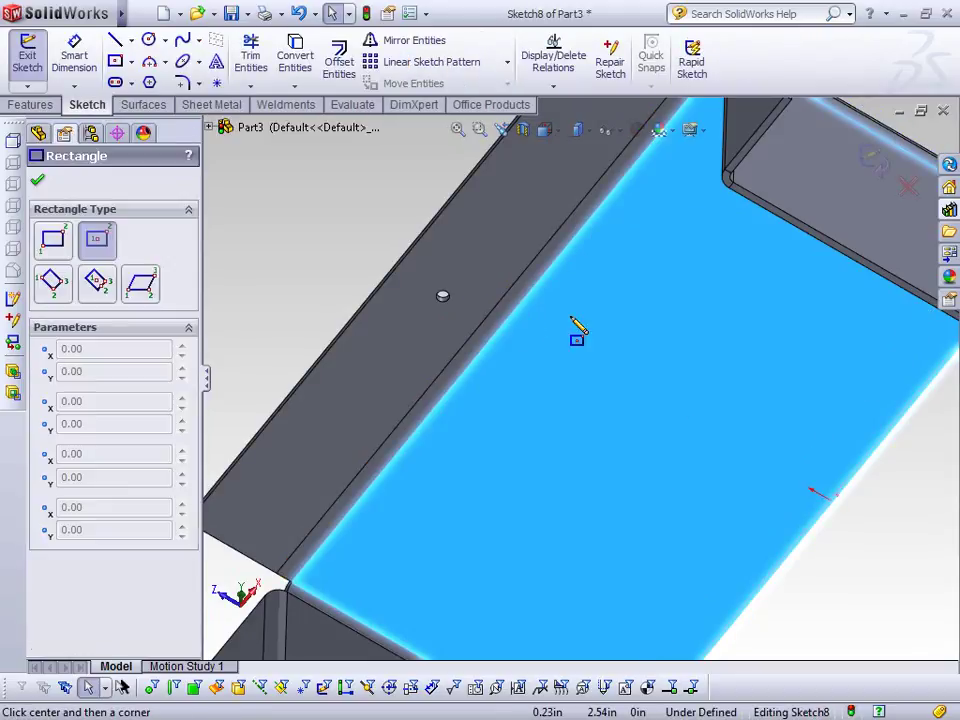
{"action": "left_click", "coordinate": [499, 310]}
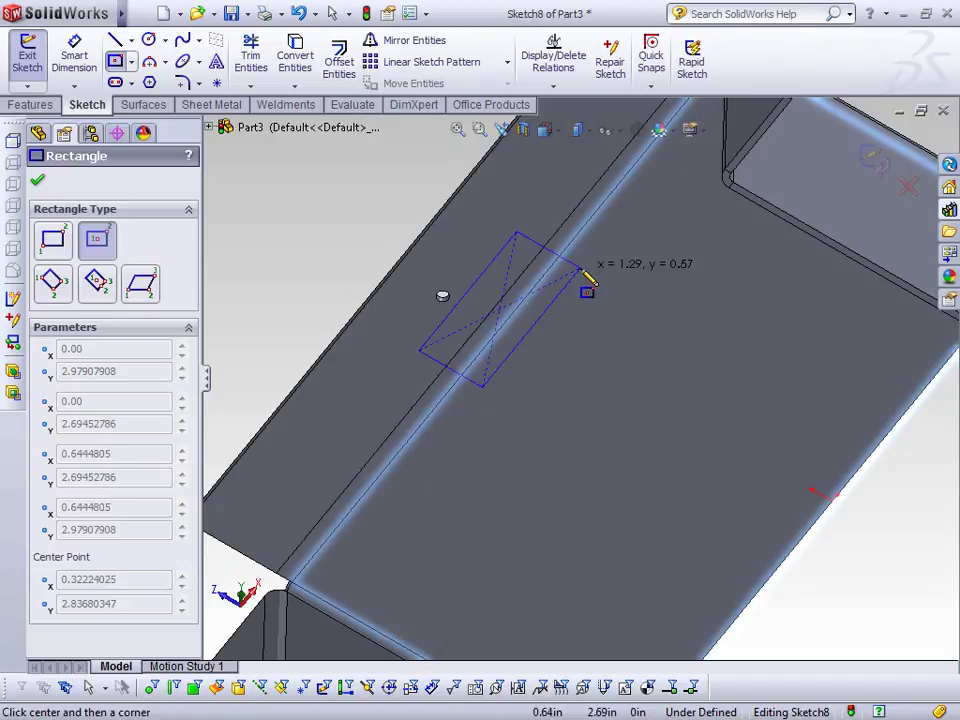
{"action": "left_click", "coordinate": [570, 266]}
Round all four corners of the rectangle with 0.10 in sketch fillets
{"action": "key", "text": "s"}
{"action": "left_click", "coordinate": [561, 289]}
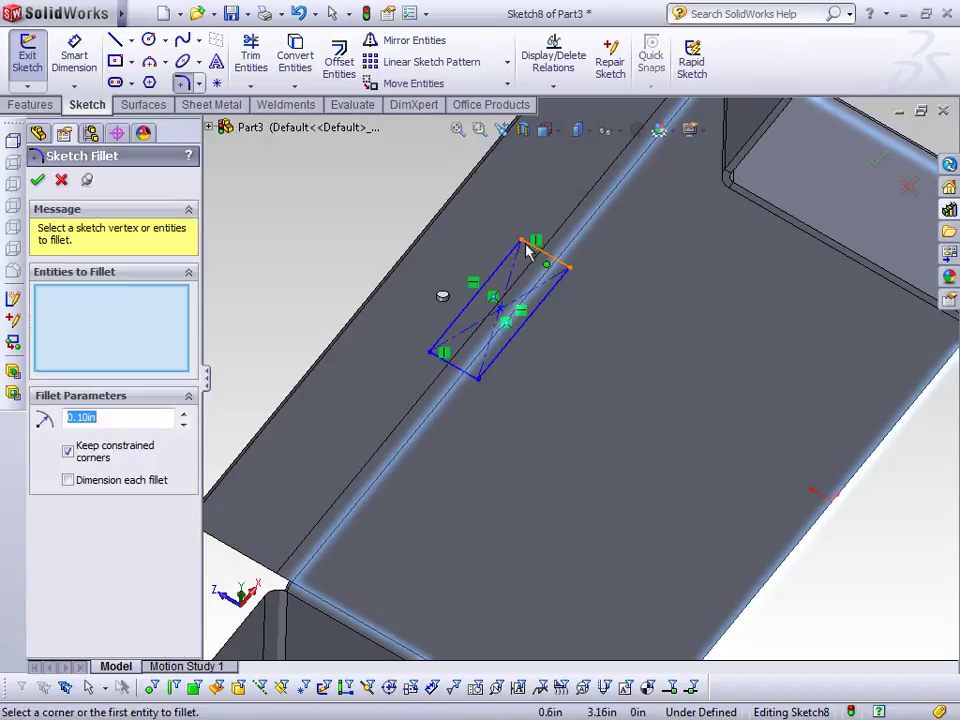
{"action": "left_click", "coordinate": [521, 241]}
{"action": "left_click", "coordinate": [437, 358]}
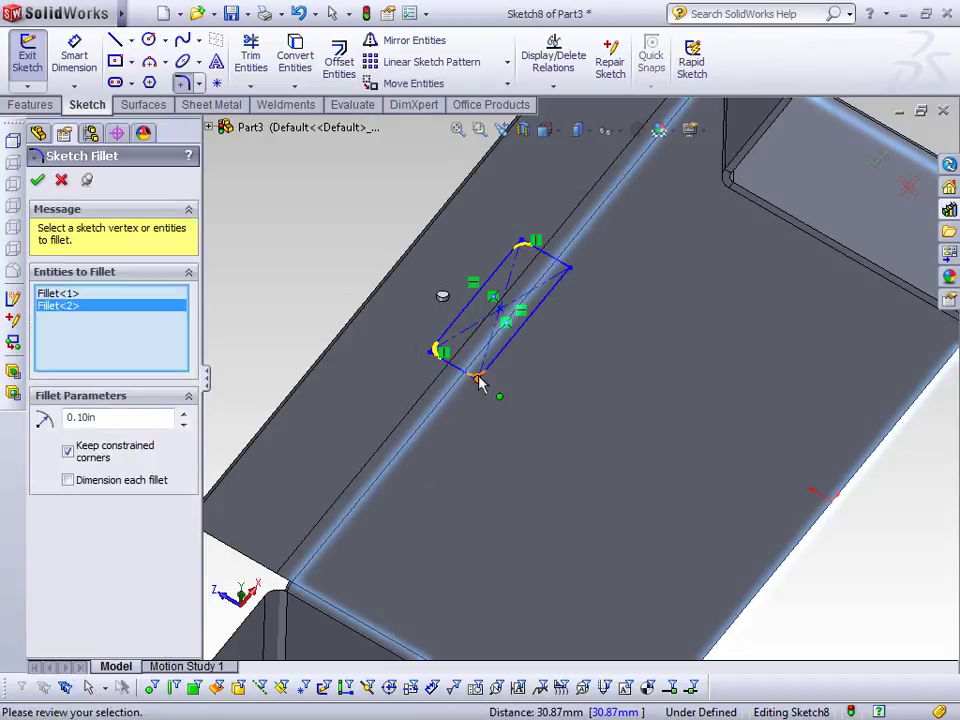
{"action": "left_click", "coordinate": [478, 380]}
{"action": "left_click", "coordinate": [568, 268]}
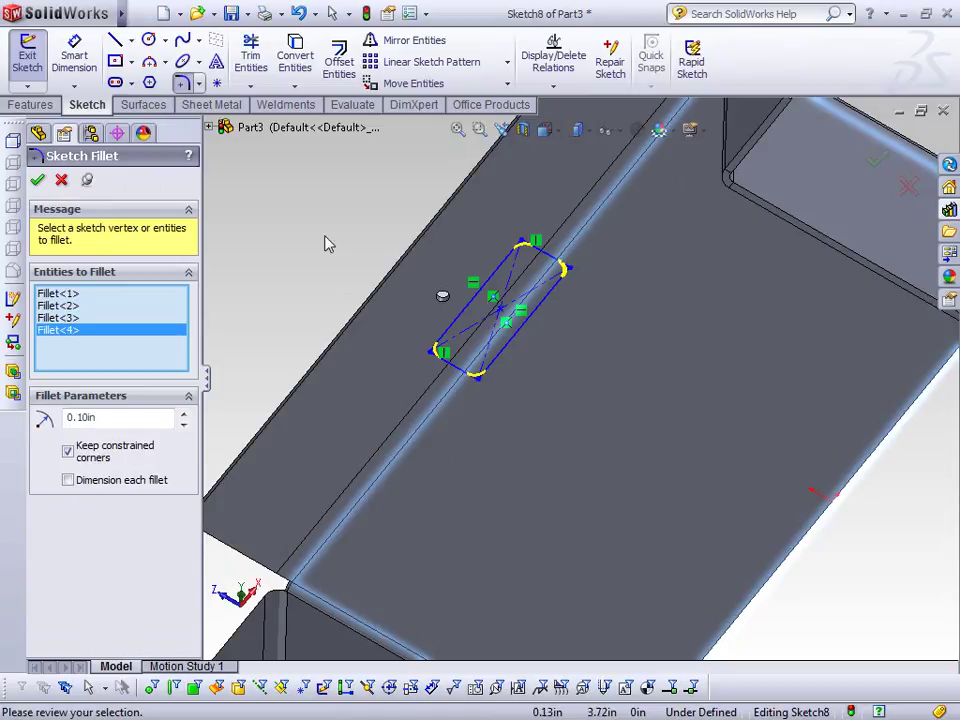
{"action": "key", "text": "Return"}
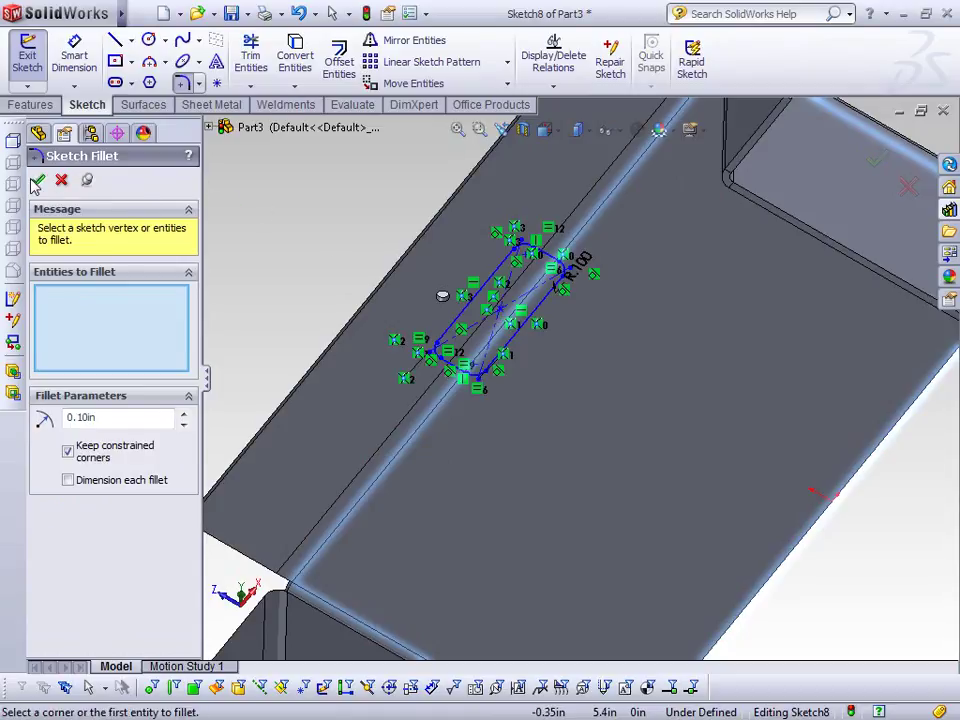
{"action": "left_click", "coordinate": [37, 181]}
Cut the rounded rectangle through the sheet with an Extruded Cut linked to the sheet thickness
{"action": "left_click", "coordinate": [32, 104]}
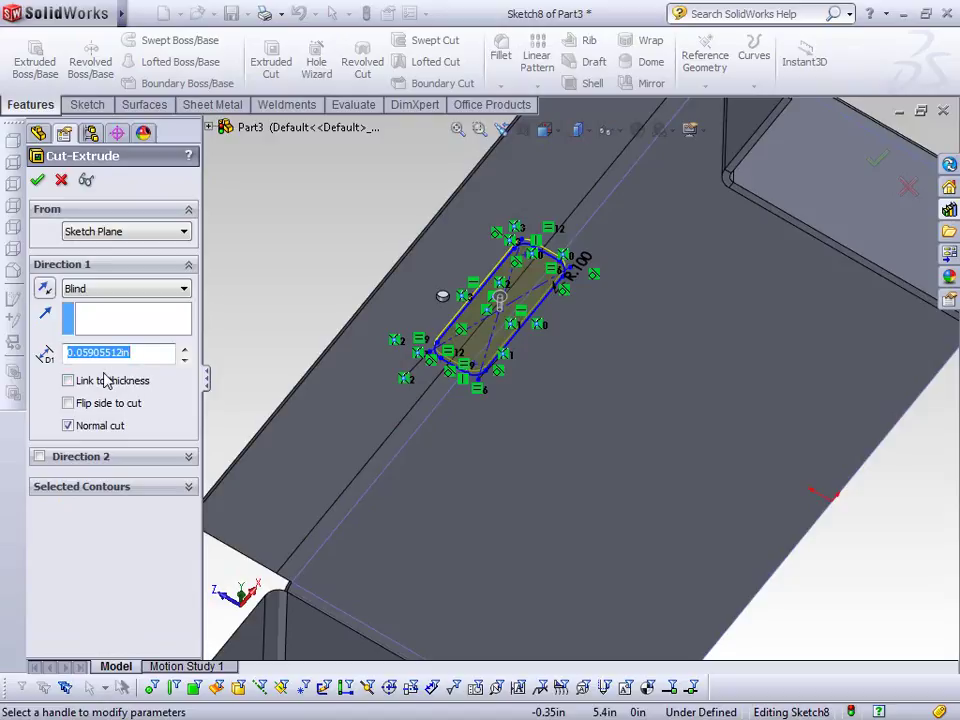
{"action": "left_click", "coordinate": [105, 380]}
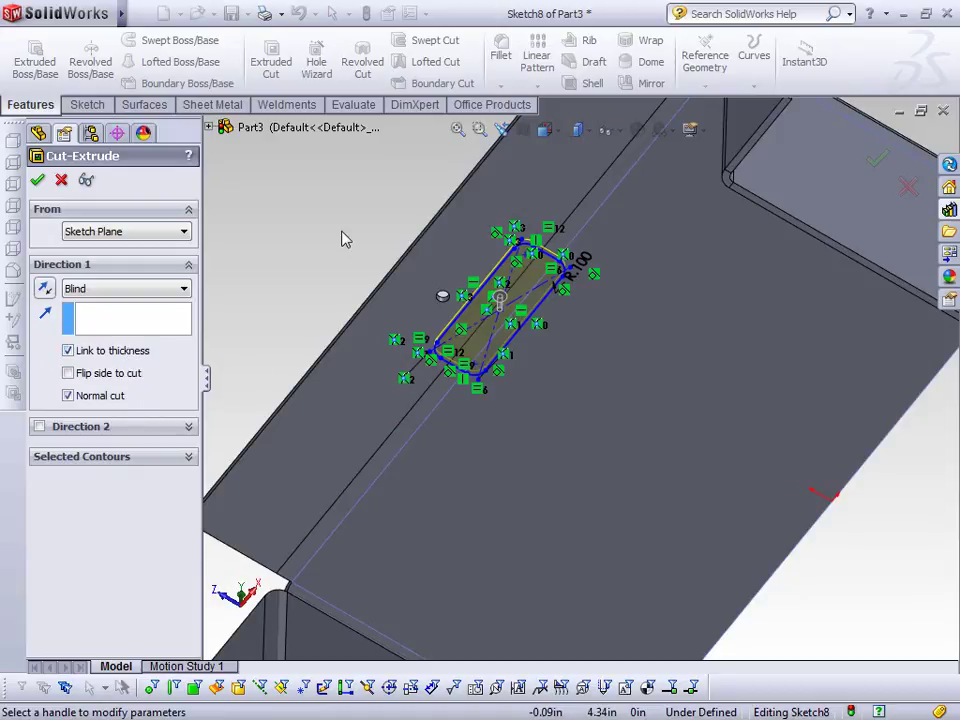
{"action": "left_click", "coordinate": [36, 181]}
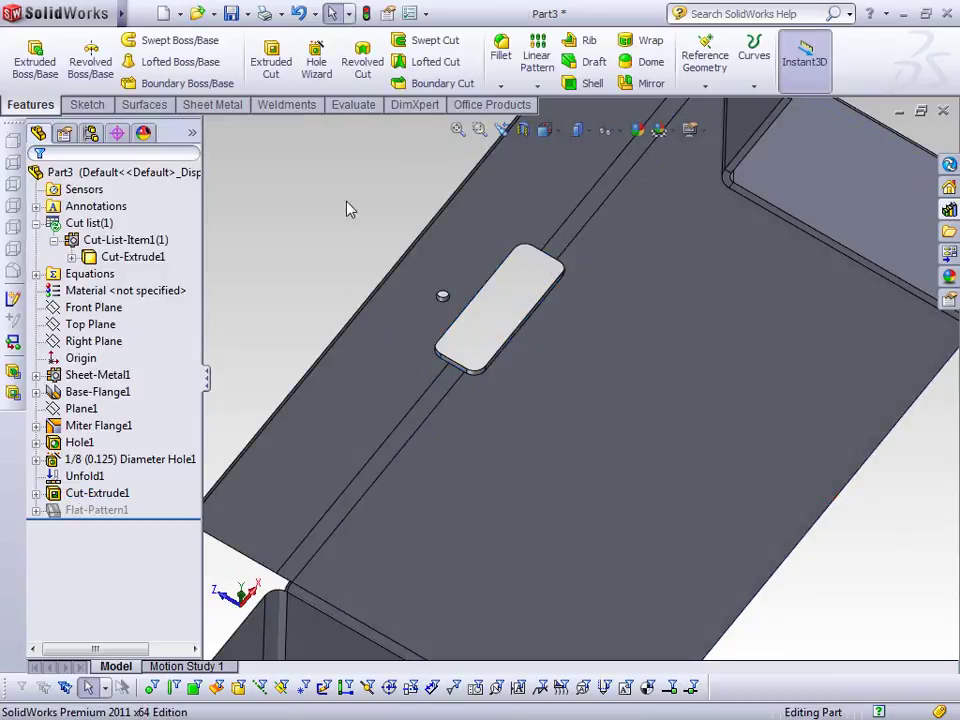
Fold all unfolded bends back with the Fold feature, keeping the already selected base flange face fixed
{"action": "key", "text": "ctrl+7"}
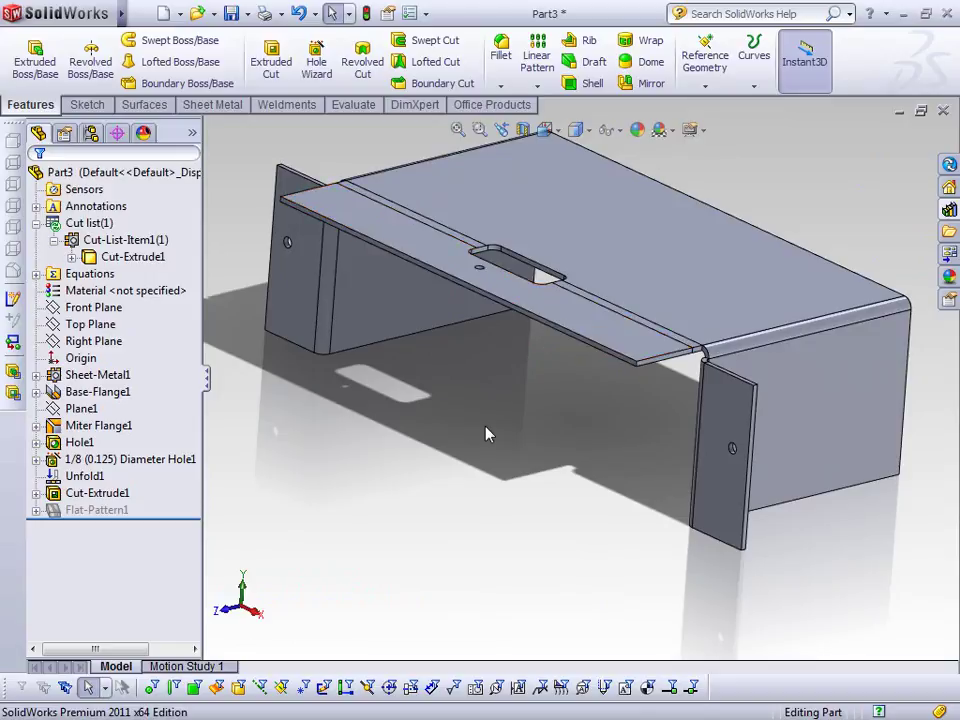
{"action": "left_click", "coordinate": [212, 104]}
{"action": "left_click", "coordinate": [597, 62]}
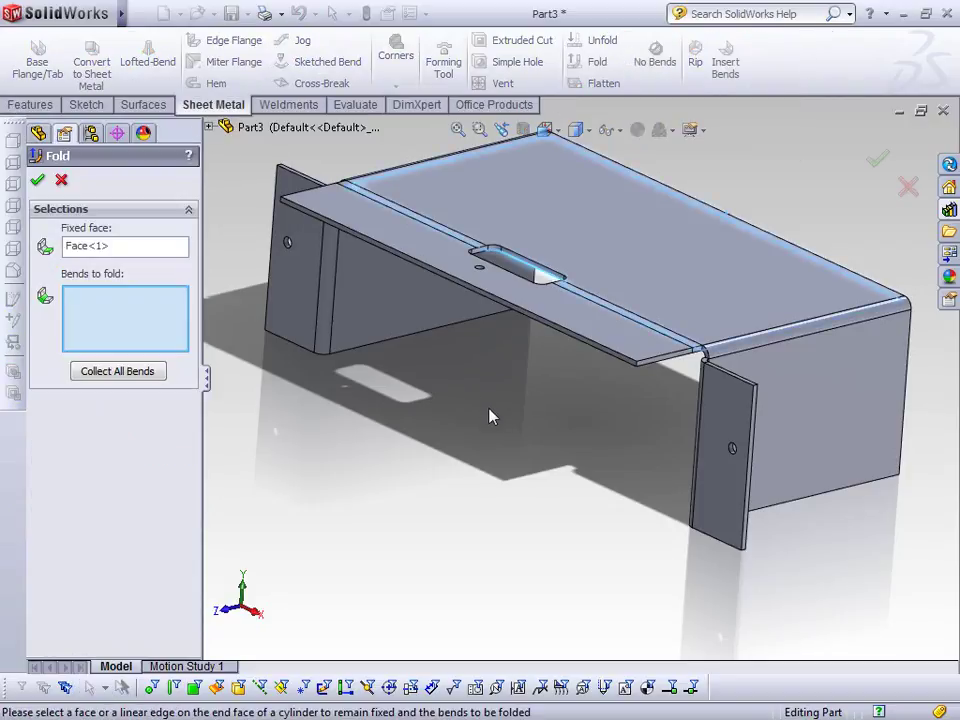
{"action": "left_click", "coordinate": [119, 369]}
{"action": "left_click", "coordinate": [37, 180]}
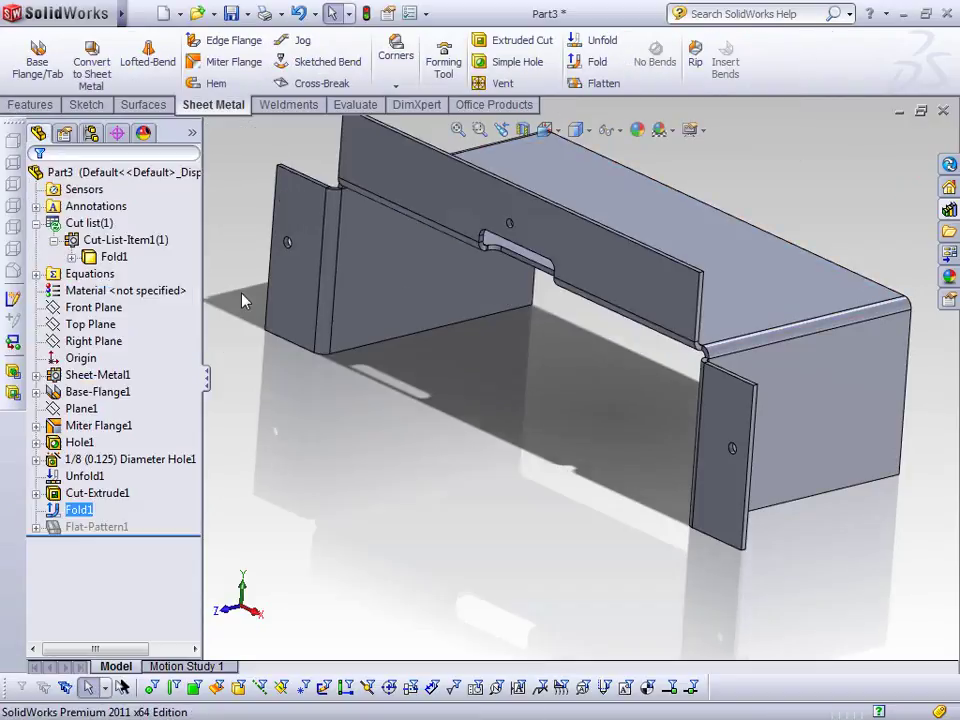
Examine the slot's cut edges across the refolded bend of the upper miter flange
{"action": "scroll", "coordinate": [513, 335], "scroll_direction": "down", "scroll_amount": 10}
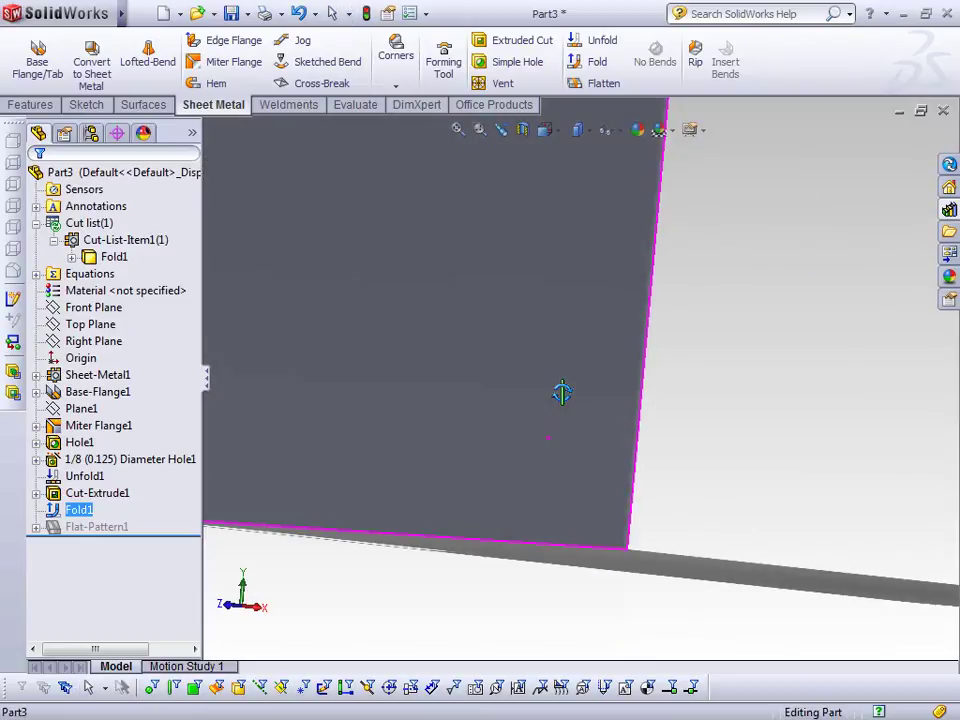
{"action": "scroll", "coordinate": [615, 251], "scroll_direction": "up", "scroll_amount": 5}
{"action": "scroll", "coordinate": [595, 265], "scroll_direction": "down", "scroll_amount": 7}
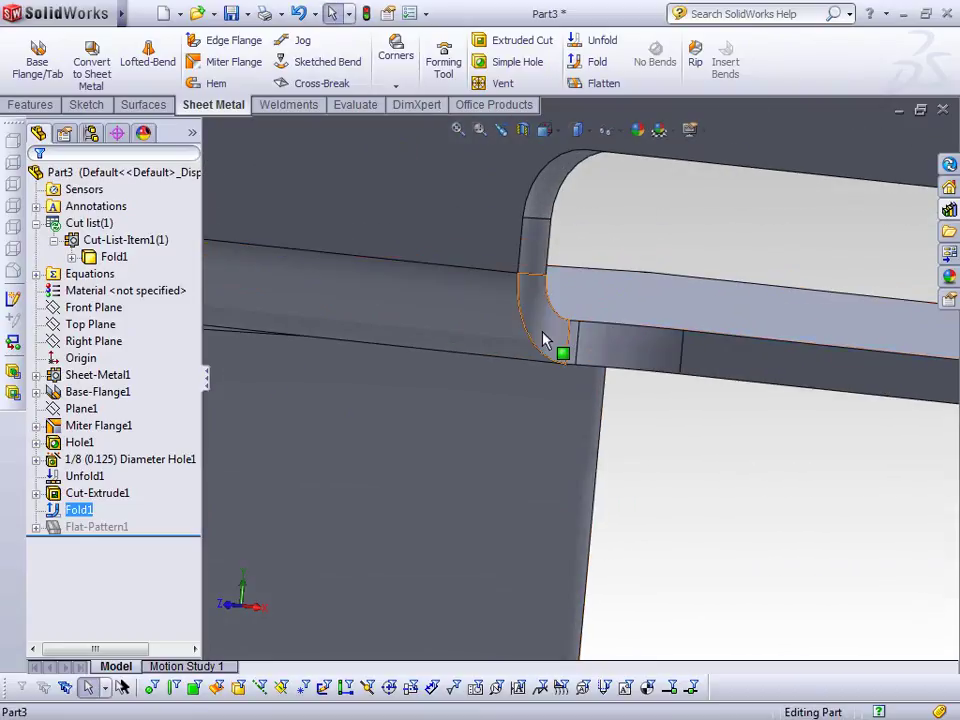
{"action": "left_click", "coordinate": [590, 350]}
{"action": "middle_click_drag", "start_coordinate": [590, 350], "coordinate": [617, 317]}
{"action": "scroll", "coordinate": [616, 317], "scroll_direction": "up", "scroll_amount": 5}
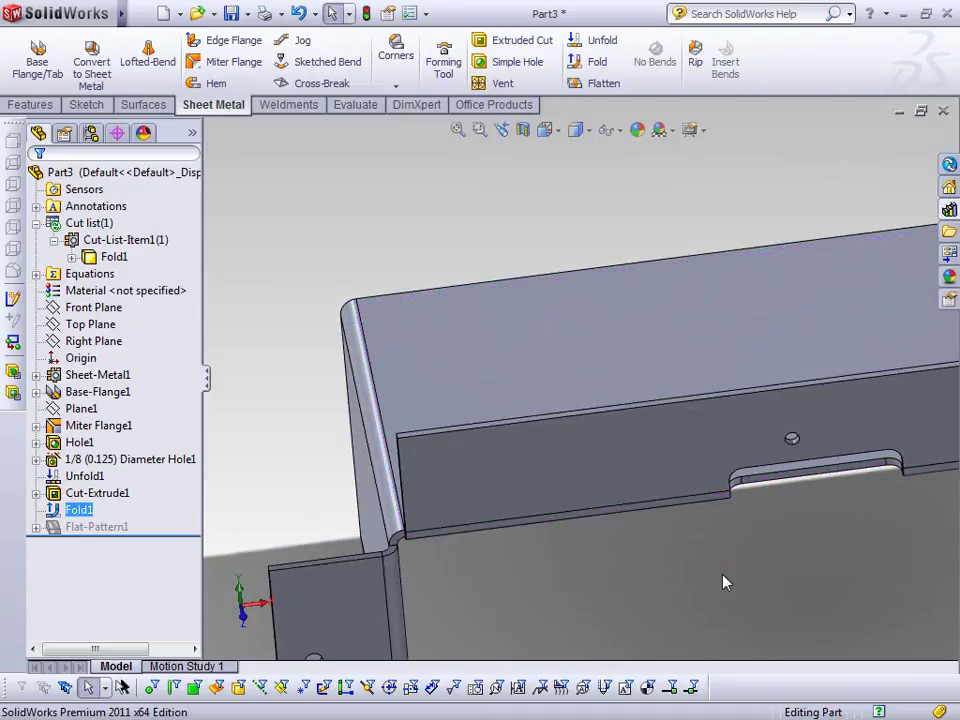
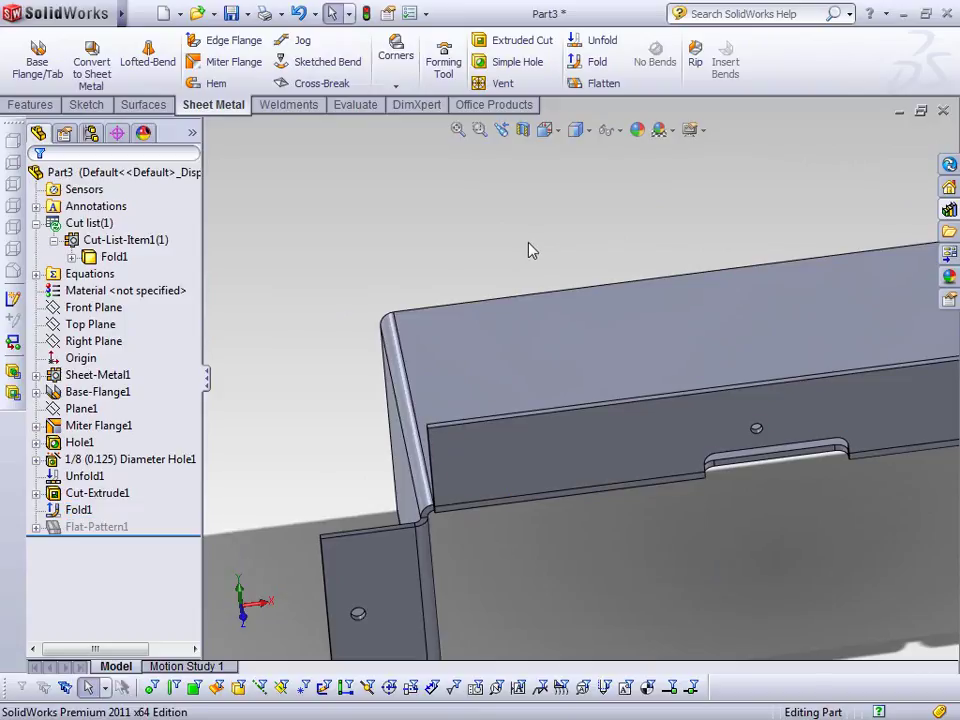
Flatten the whole part to check its flat pattern, and return it to the folded state
{"action": "key", "text": "f"}
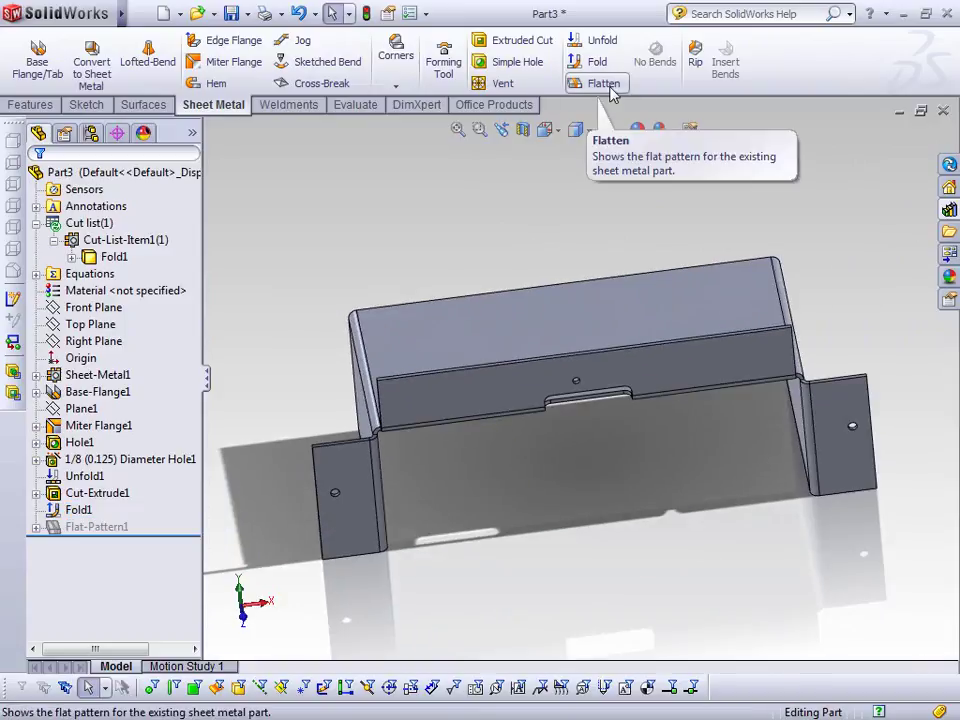
{"action": "left_click", "coordinate": [604, 83]}
{"action": "middle_click_drag", "start_coordinate": [572, 199], "coordinate": [447, 378]}
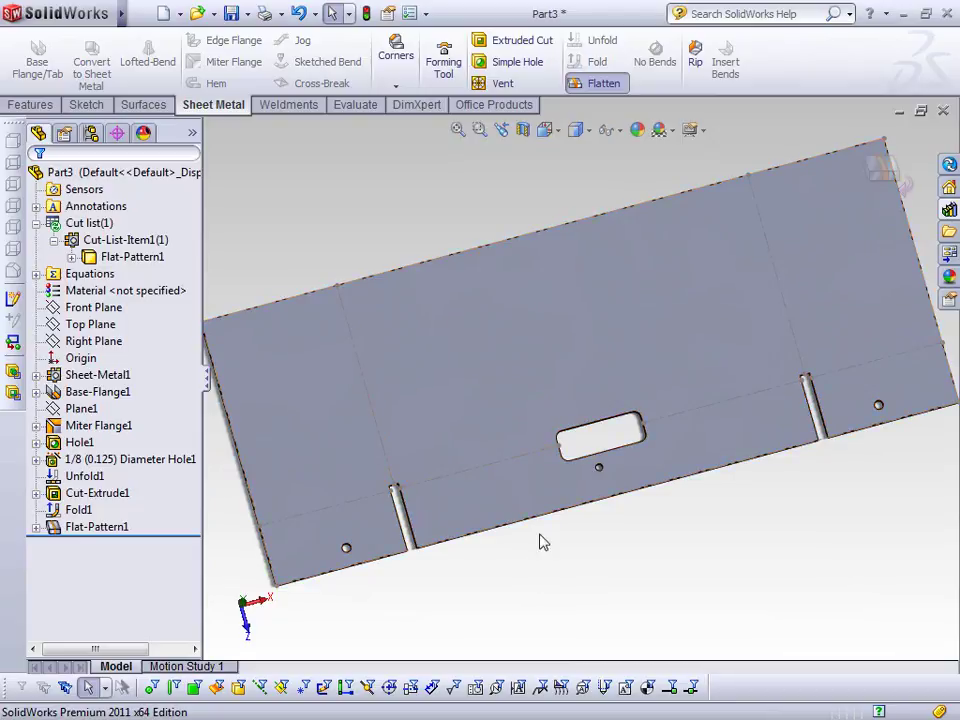
{"action": "middle_click_drag", "start_coordinate": [542, 540], "coordinate": [538, 465]}
{"action": "left_click", "coordinate": [598, 83]}
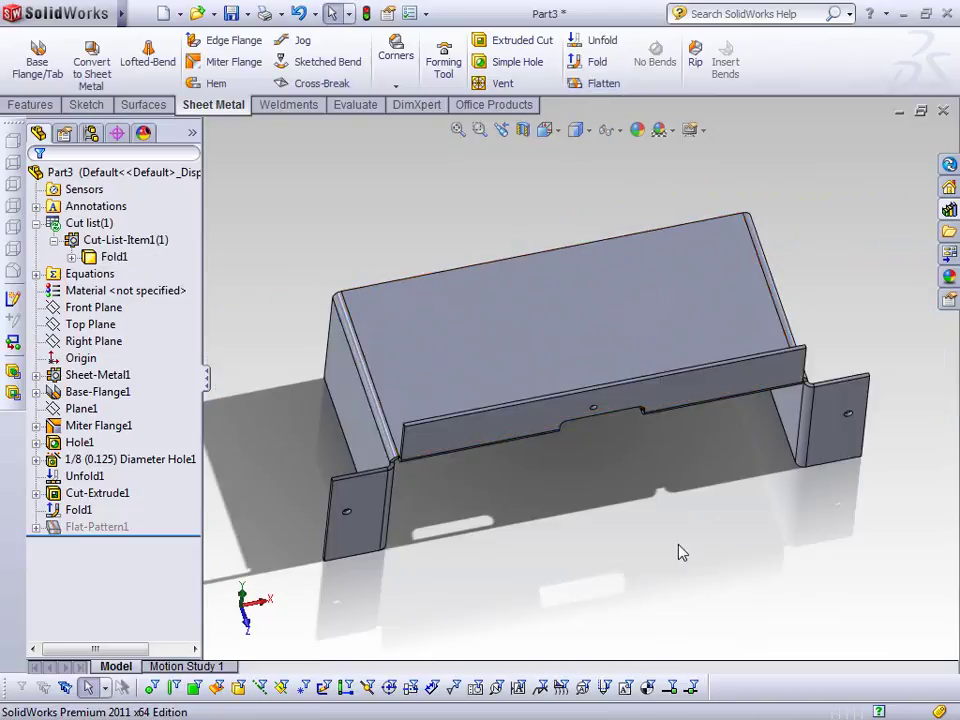
{"action": "middle_click_drag", "start_coordinate": [676, 443], "coordinate": [583, 401]}
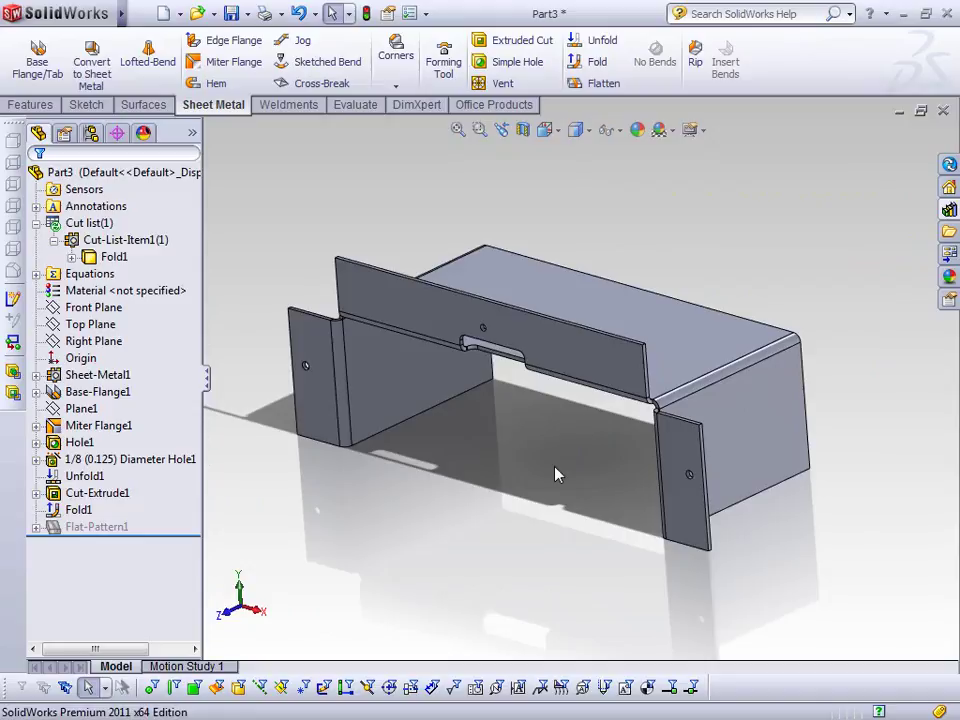
Review the sheet metal properties of the part's cut-list item and close them
{"action": "right_click", "coordinate": [88, 222]}
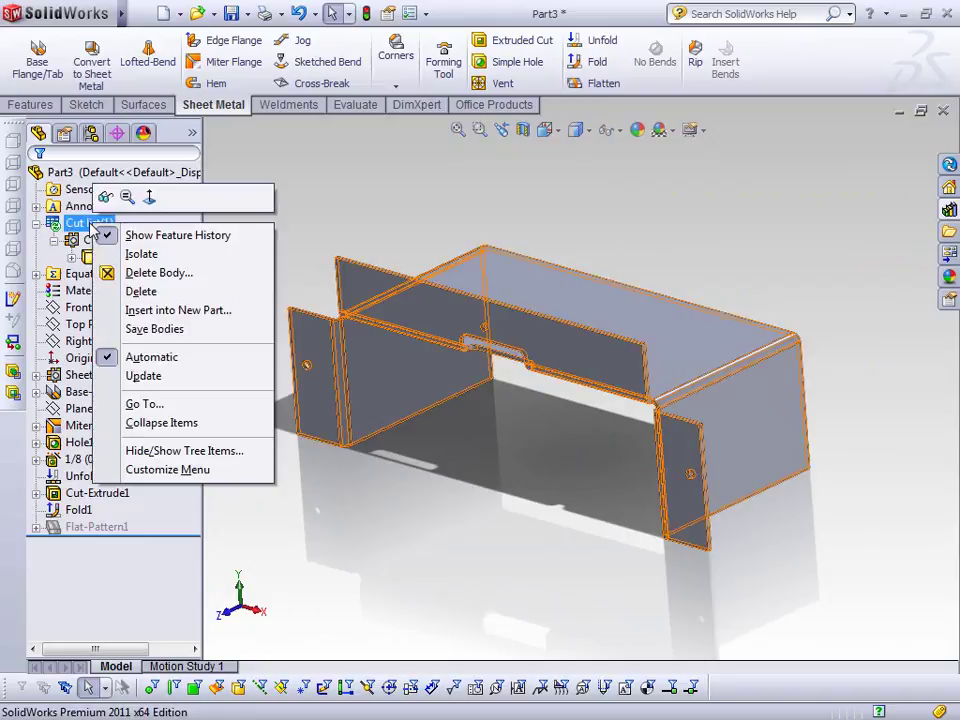
{"action": "left_click", "coordinate": [336, 236]}
{"action": "left_click", "coordinate": [107, 241]}
{"action": "right_click", "coordinate": [155, 246]}
{"action": "left_click", "coordinate": [185, 270]}
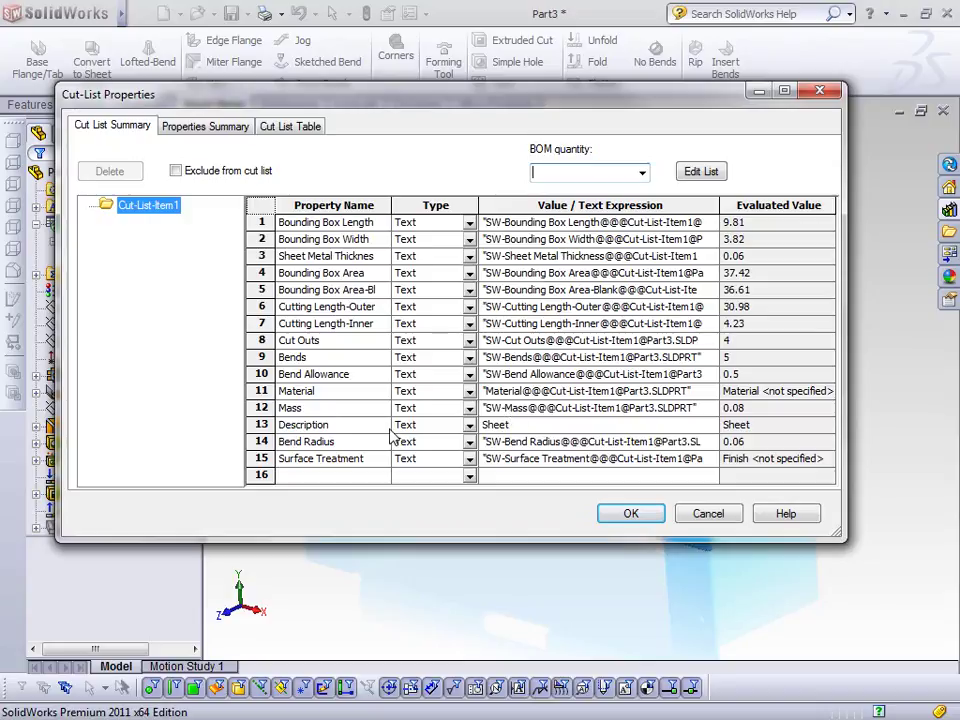
{"action": "left_click", "coordinate": [631, 514]}
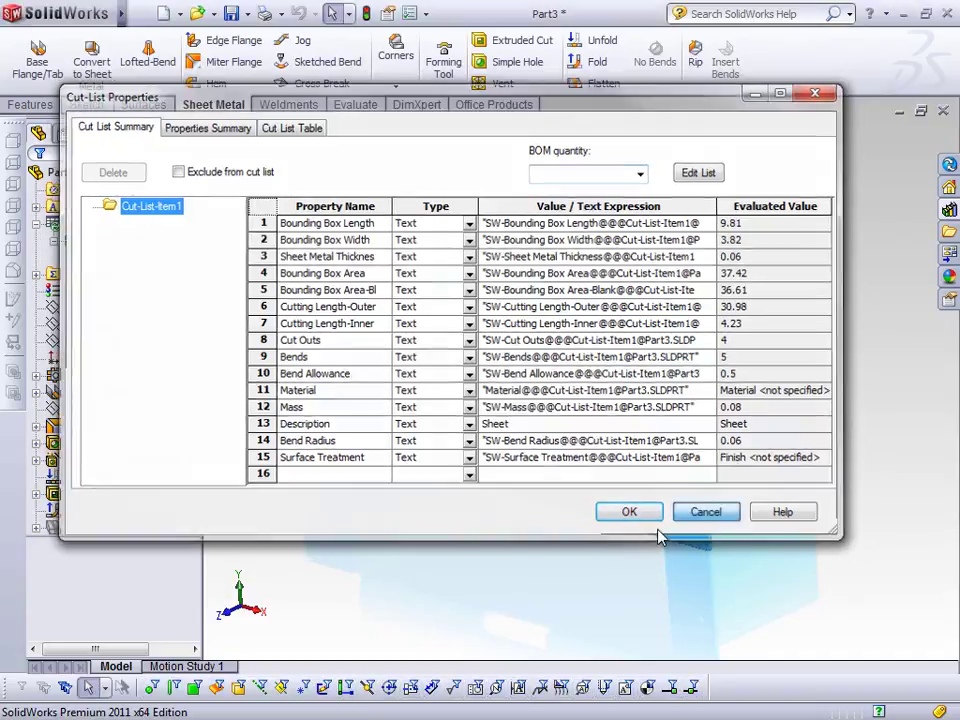
Assign Plain Carbon Steel to the part and review the material and mass in the cut-list item's properties
{"action": "right_click", "coordinate": [97, 290]}
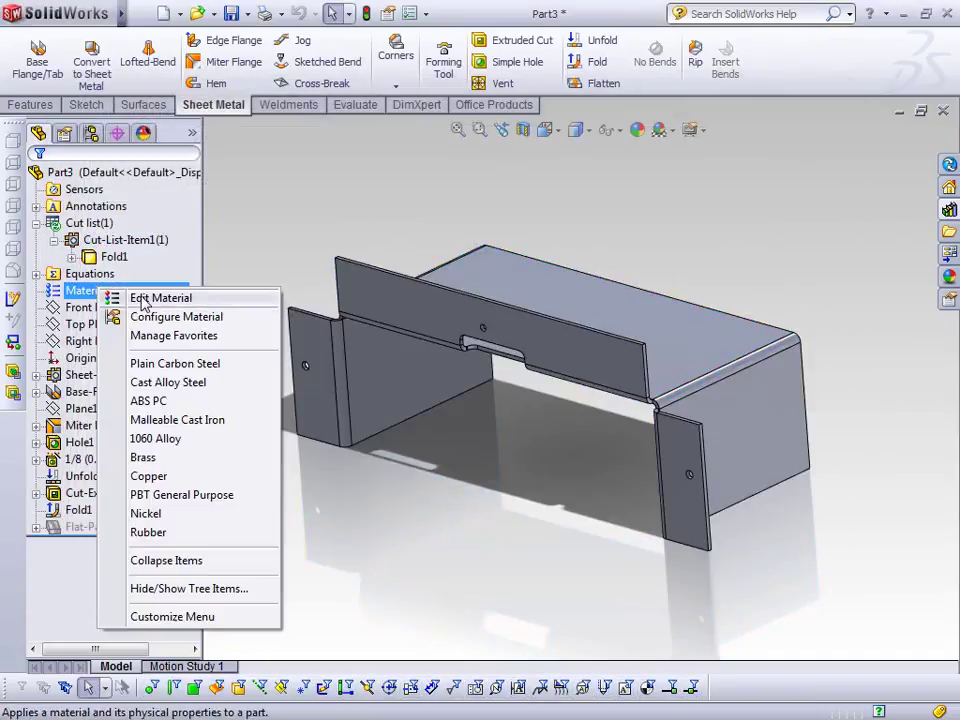
{"action": "left_click", "coordinate": [167, 364]}
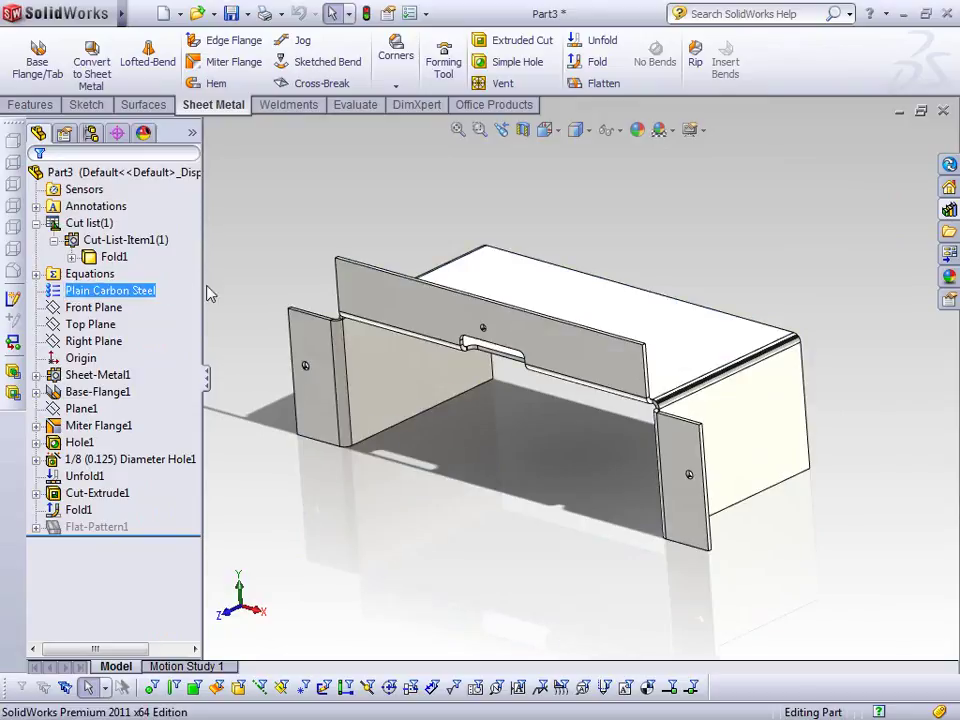
{"action": "right_click", "coordinate": [131, 243]}
{"action": "left_click", "coordinate": [189, 270]}
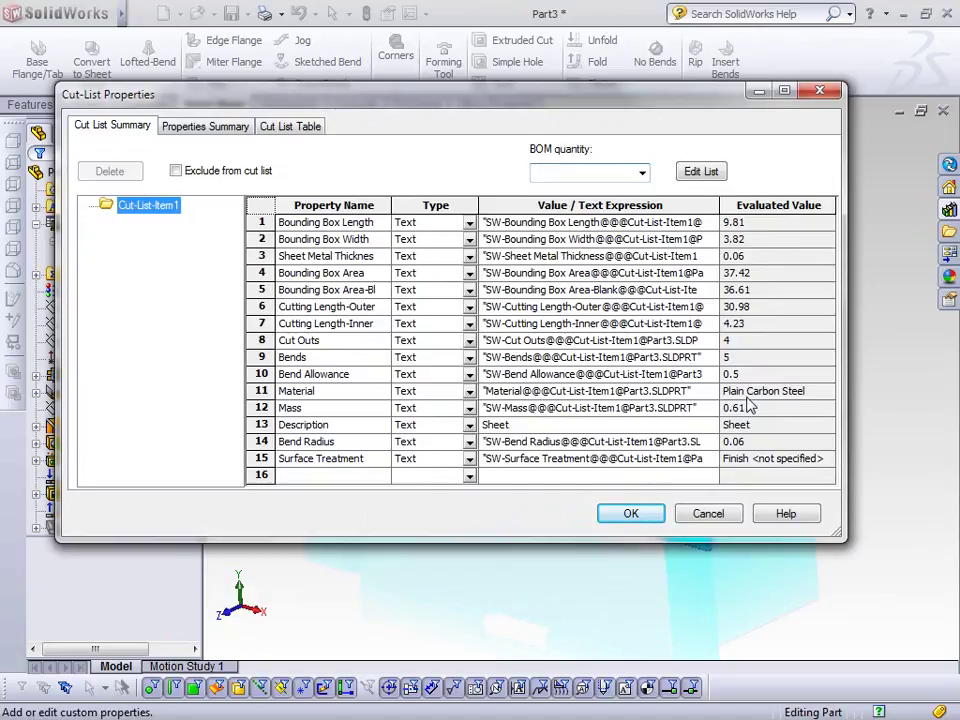
{"action": "left_click", "coordinate": [631, 513]}
{"action": "left_click", "coordinate": [565, 598]}
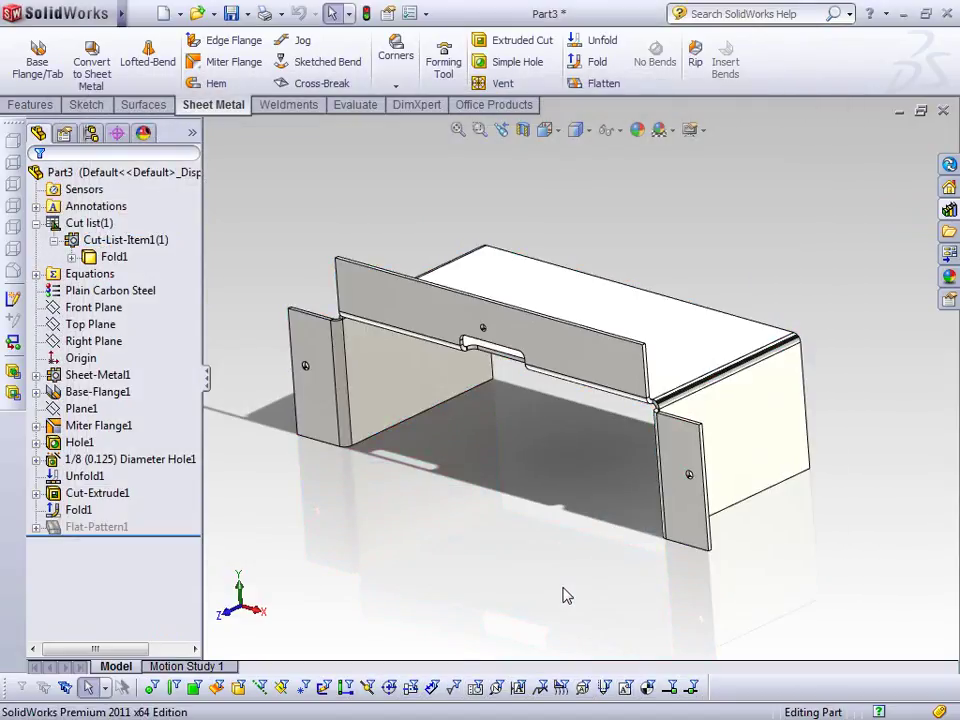
Set up a DXF export of the flat pattern to the Desktop as sheet metal, with only geometry included
{"action": "key", "text": "f"}
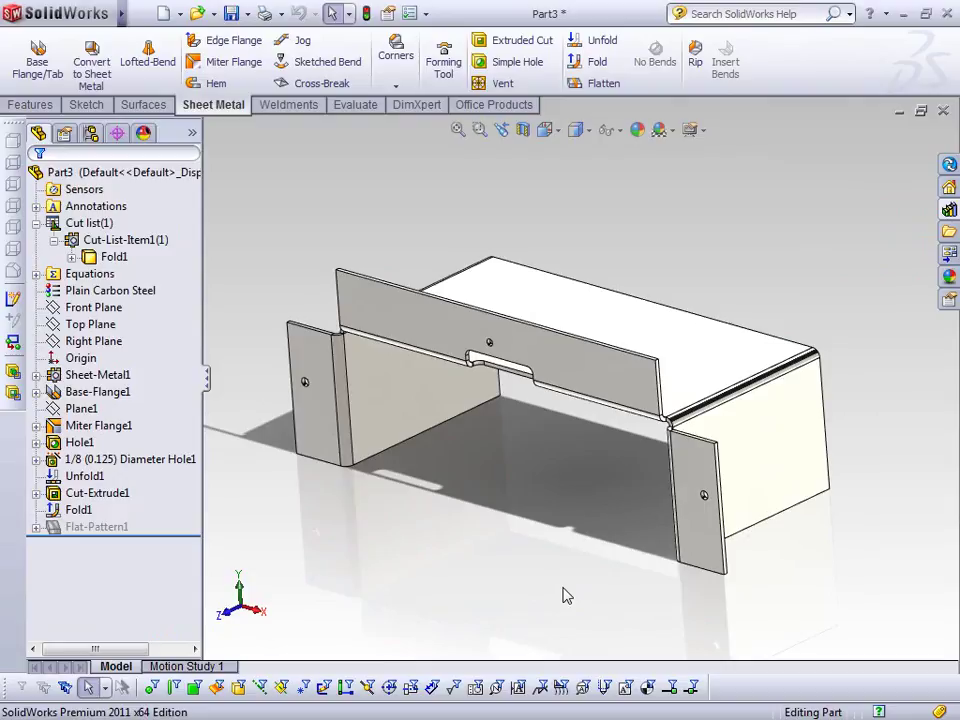
{"action": "left_click", "coordinate": [106, 527]}
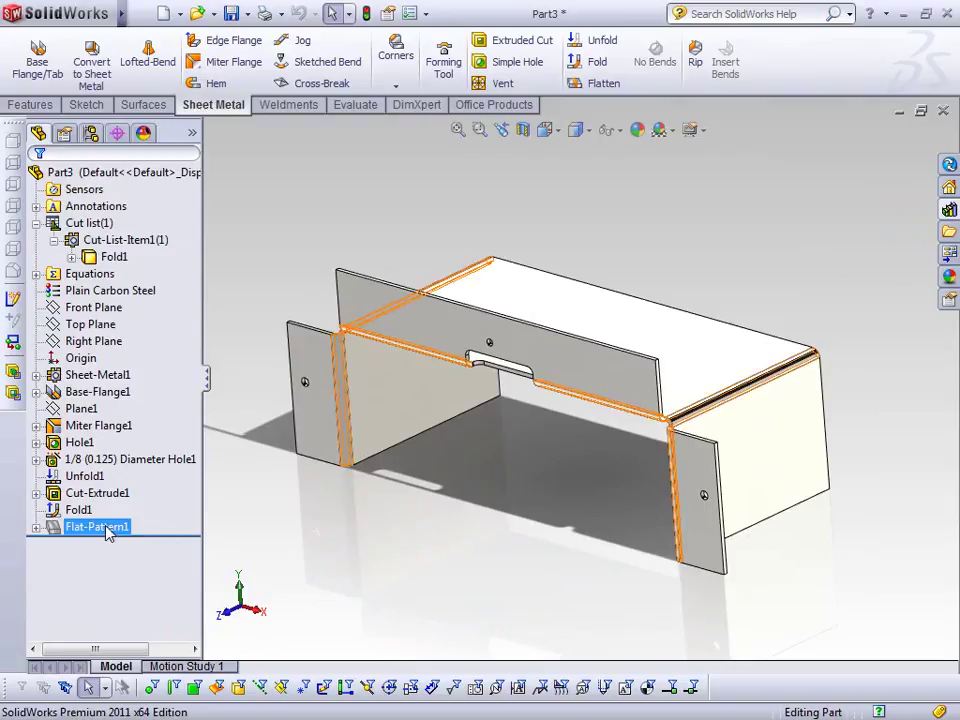
{"action": "right_click", "coordinate": [108, 533]}
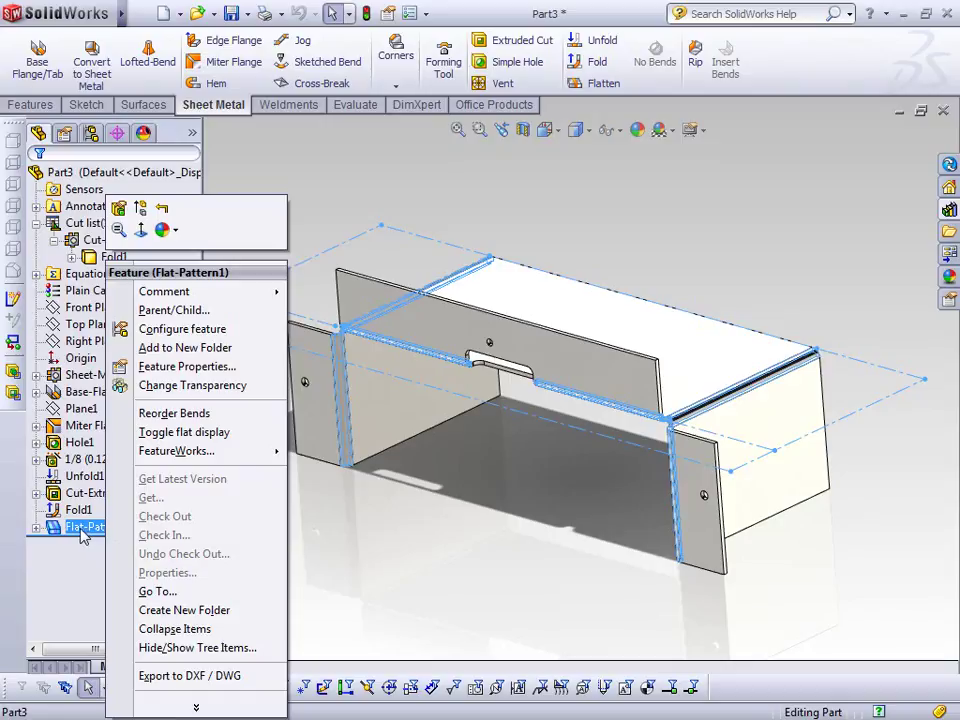
{"action": "left_click", "coordinate": [185, 677]}
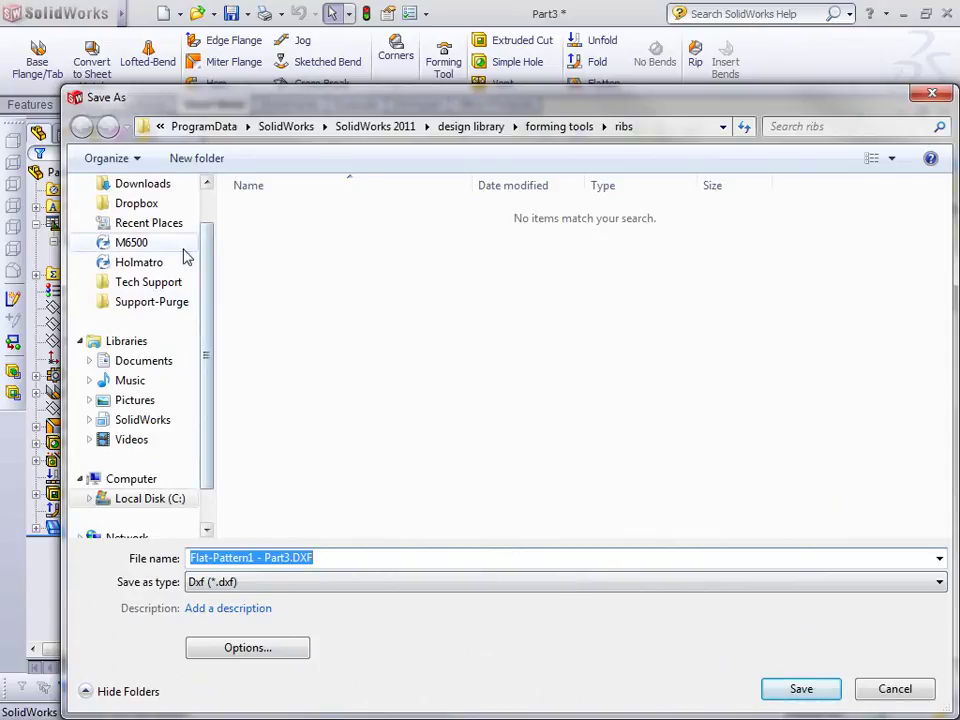
{"action": "left_click", "coordinate": [162, 127]}
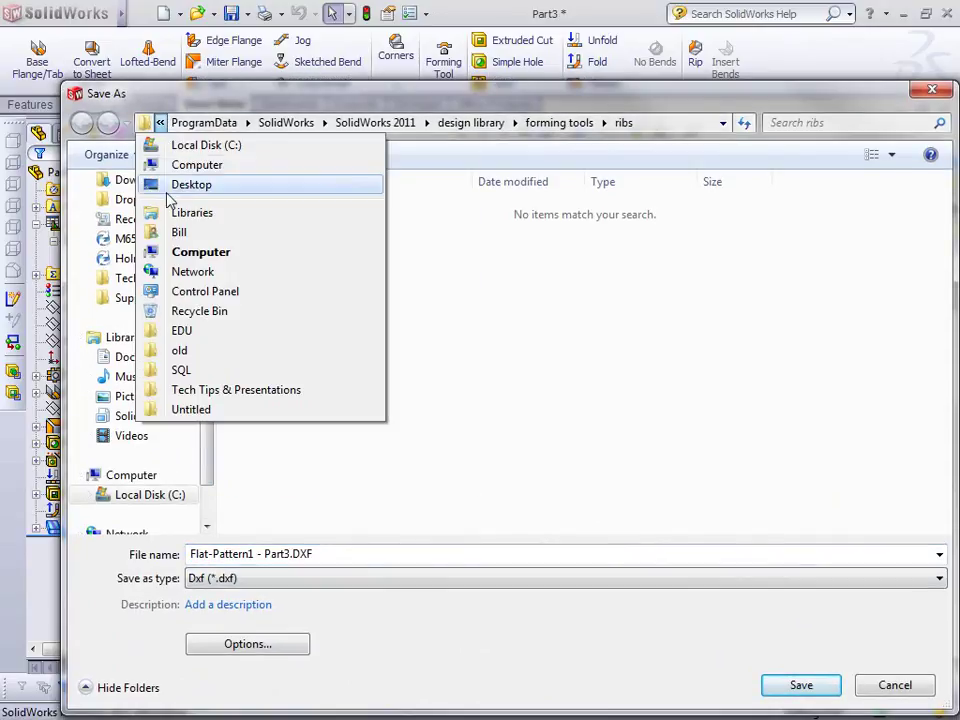
{"action": "left_click", "coordinate": [185, 184]}
{"action": "left_click", "coordinate": [797, 683]}
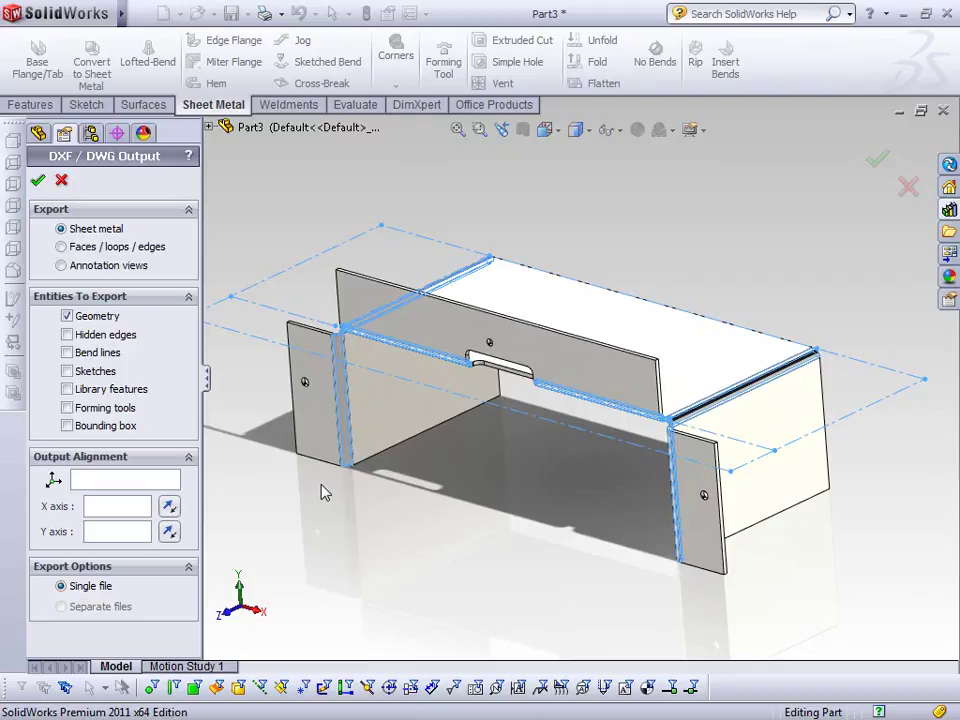
{"action": "key", "text": "Return"}
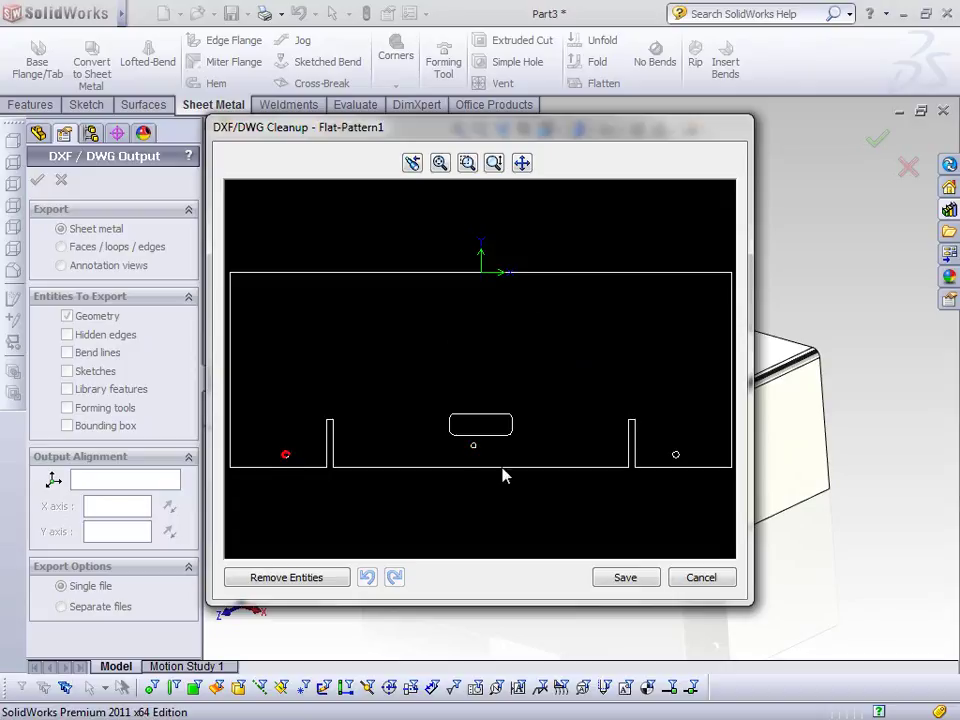
Remove the flange hole circles in the DXF cleanup preview, and cancel the export
{"action": "left_click", "coordinate": [330, 577]}
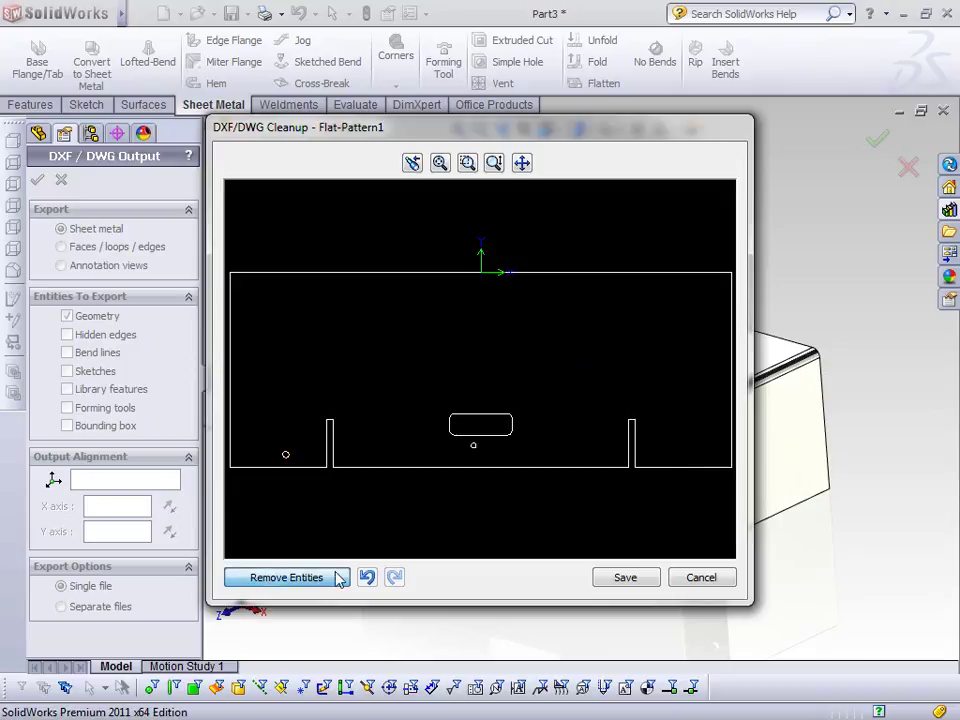
{"action": "left_click", "coordinate": [300, 579]}
{"action": "left_click", "coordinate": [287, 457]}
{"action": "left_click", "coordinate": [310, 577]}
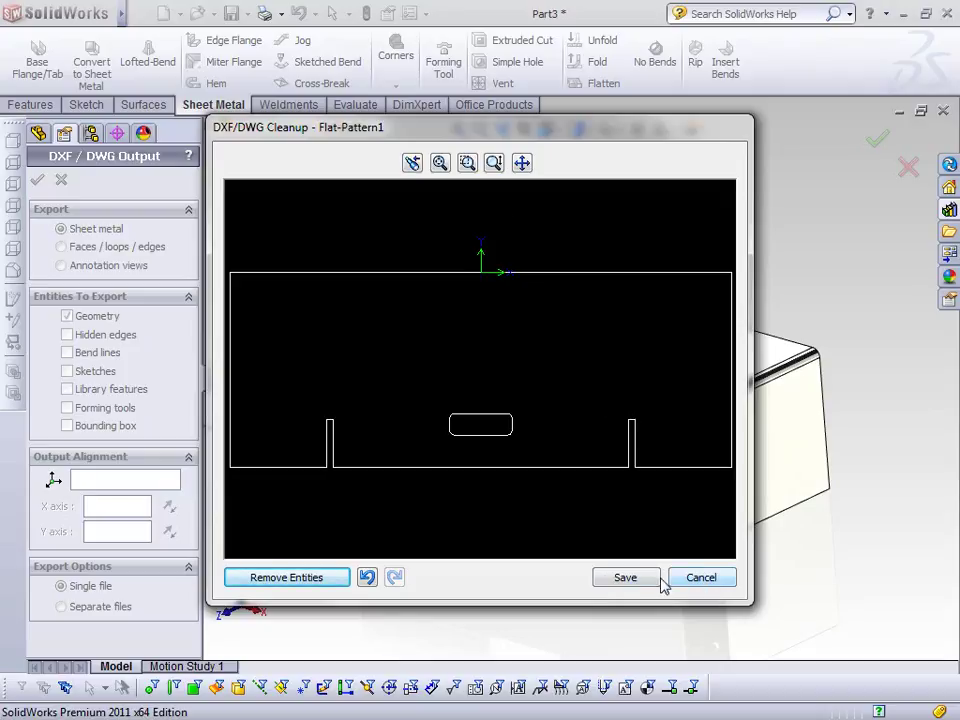
{"action": "left_click", "coordinate": [702, 588]}
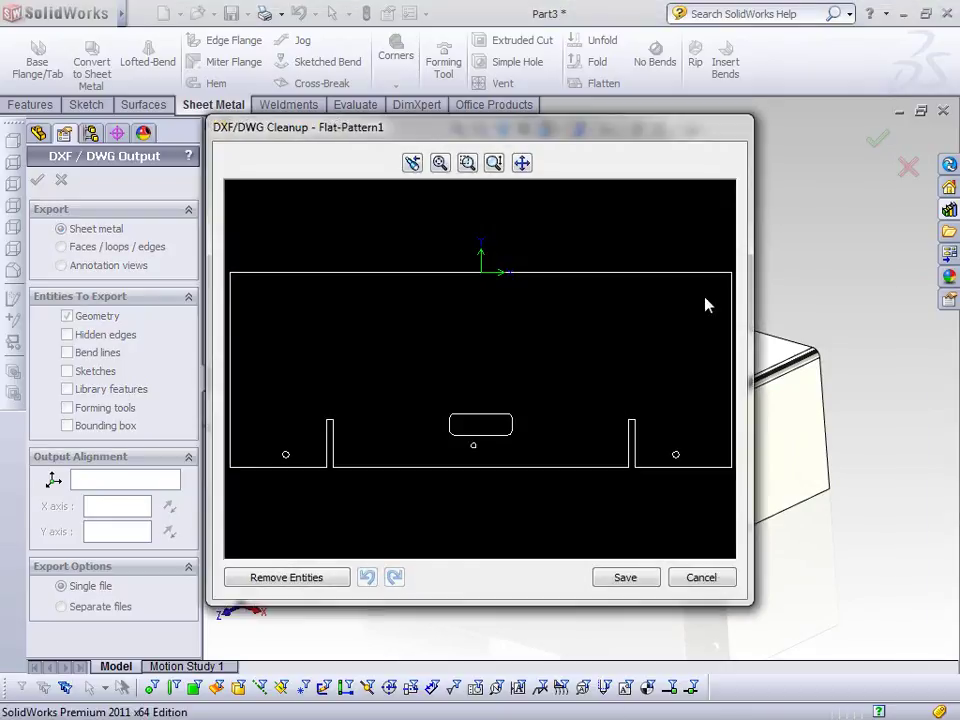
{"action": "left_click", "coordinate": [700, 579]}
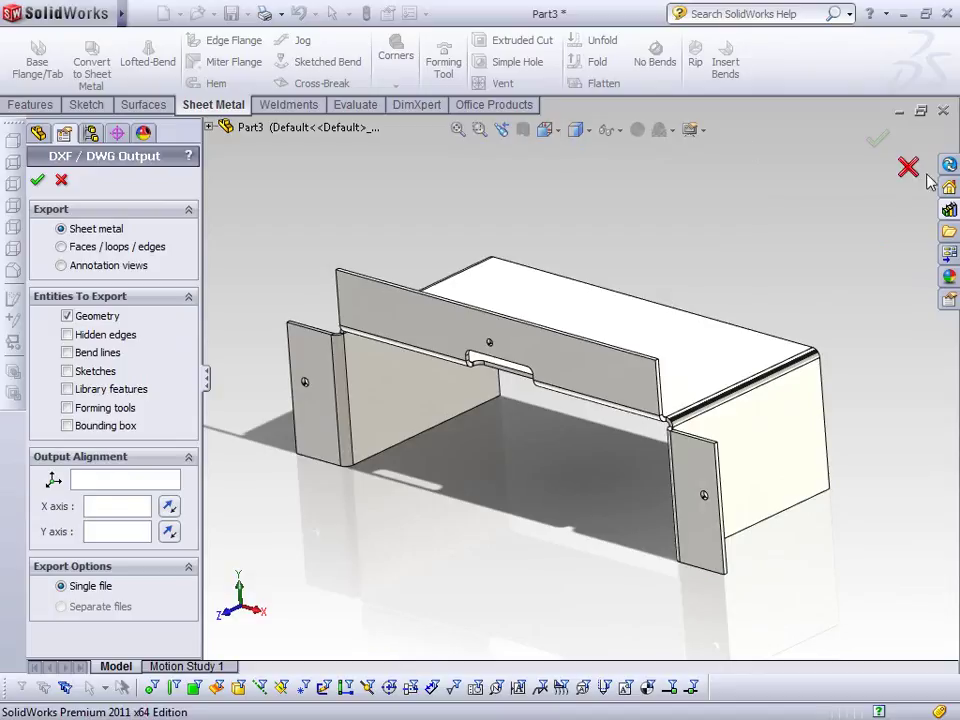
{"action": "left_click", "coordinate": [908, 168]}
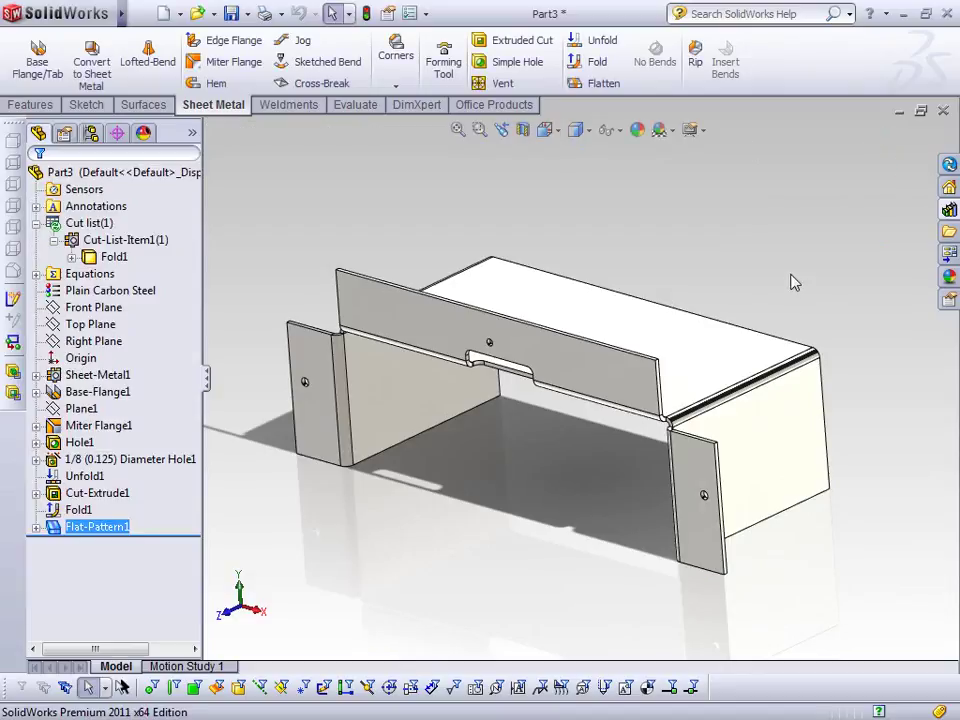
Close the finished sheet metal part and create a new document from the Part template
{"action": "left_click", "coordinate": [944, 116]}
{"action": "left_click", "coordinate": [510, 396]}
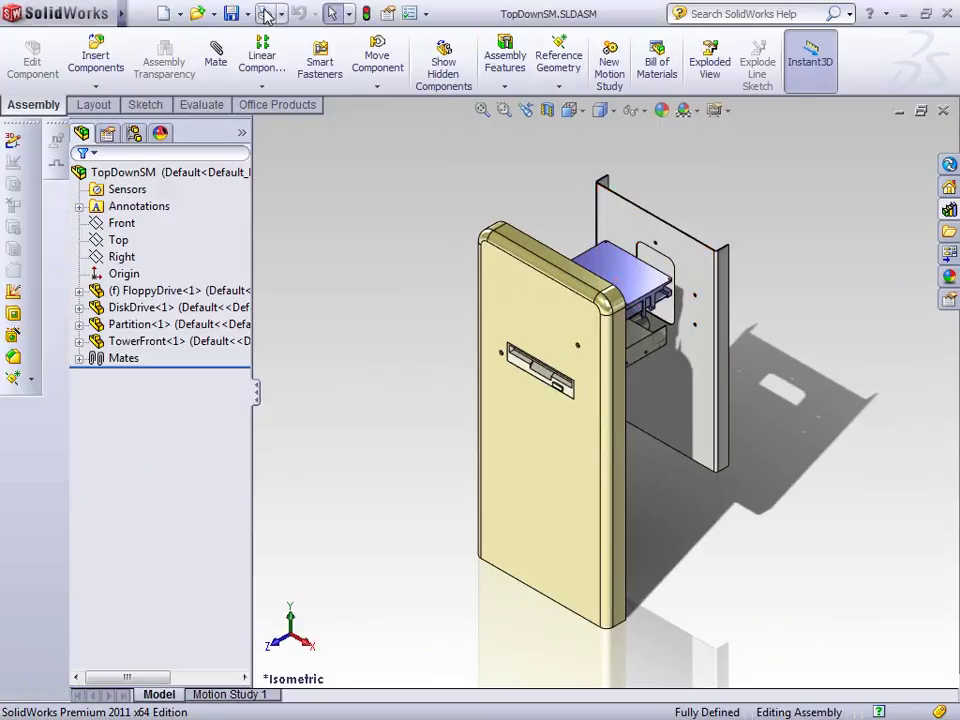
{"action": "left_click", "coordinate": [162, 13]}
{"action": "left_click", "coordinate": [503, 438]}
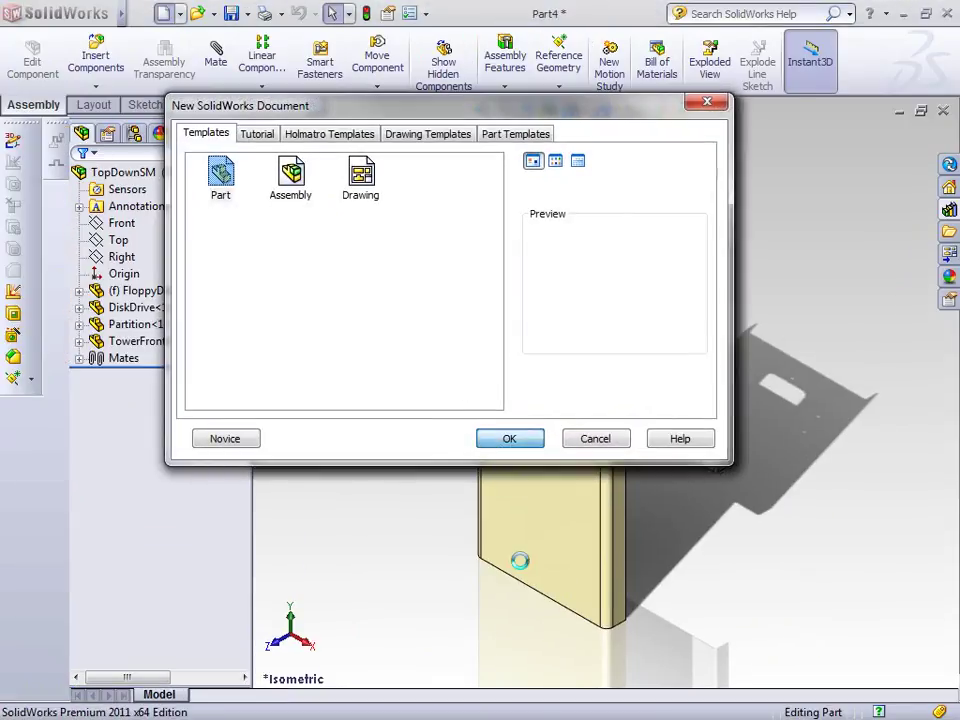
Sketch a closed stepped profile on the Right Plane from the origin, with parallel slanted sides and a base line about 4.42 in long
{"action": "left_click", "coordinate": [100, 256]}
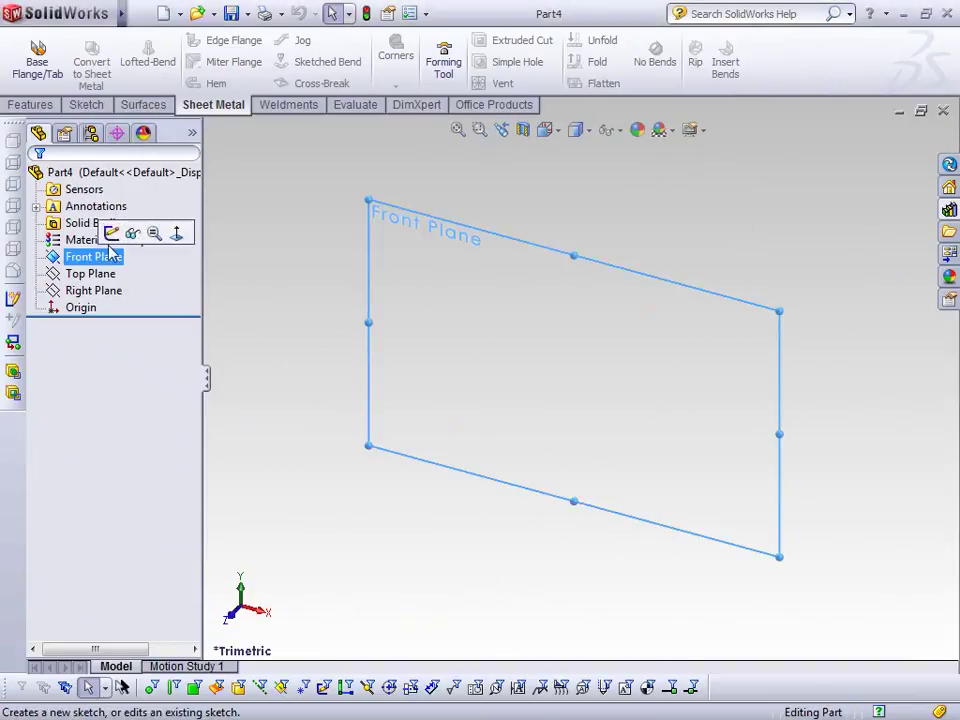
{"action": "left_click", "coordinate": [93, 290]}
{"action": "left_click", "coordinate": [111, 267]}
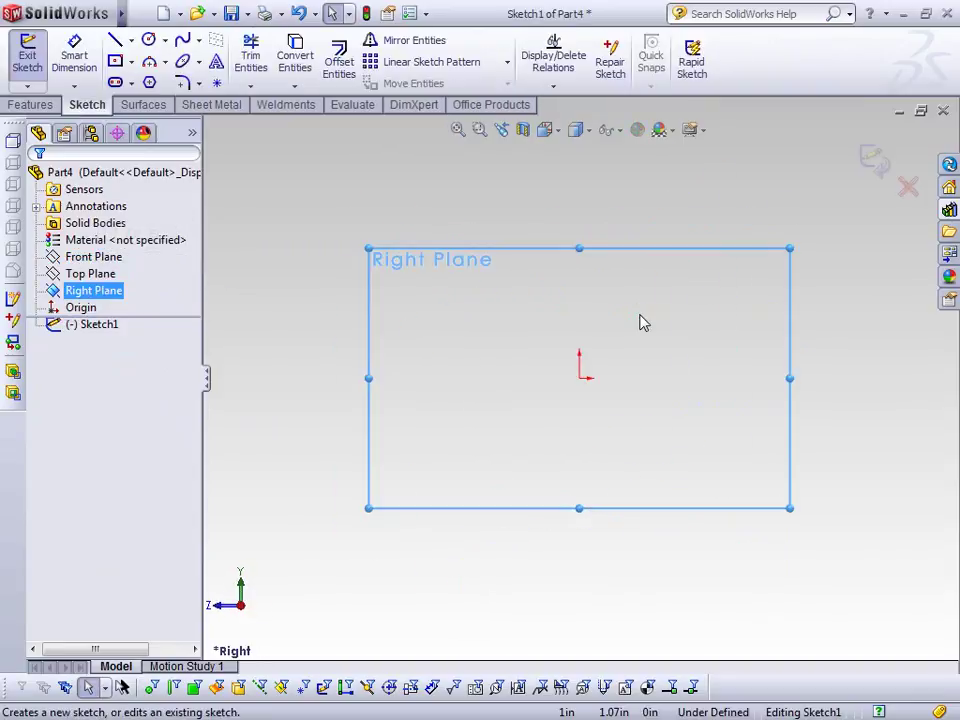
{"action": "key", "text": "s"}
{"action": "left_click", "coordinate": [638, 364]}
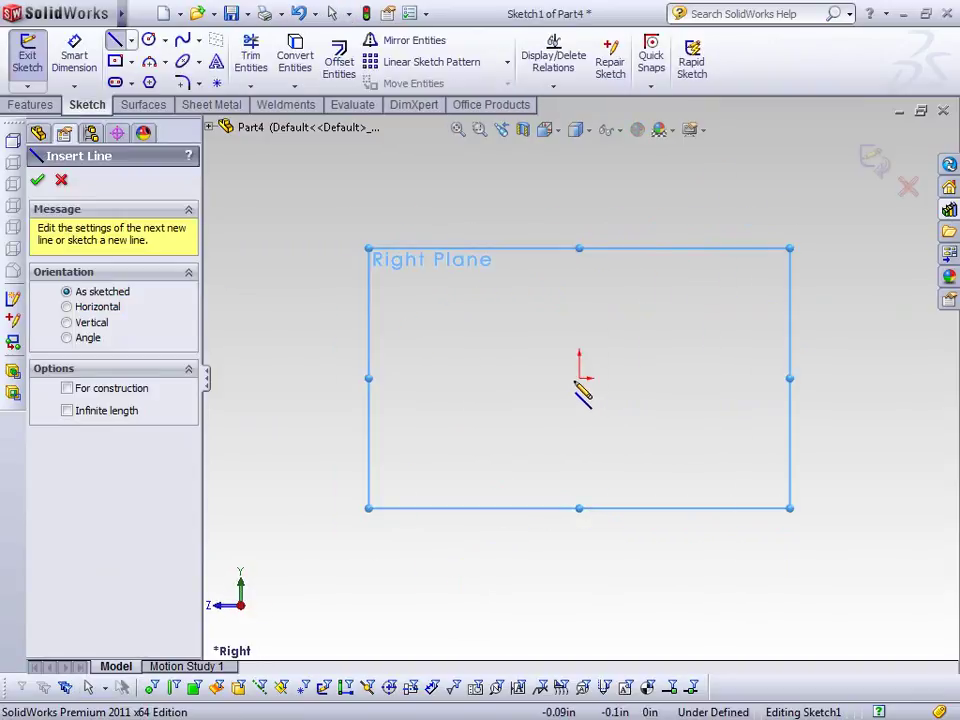
{"action": "left_click", "coordinate": [579, 378]}
{"action": "left_click", "coordinate": [579, 319]}
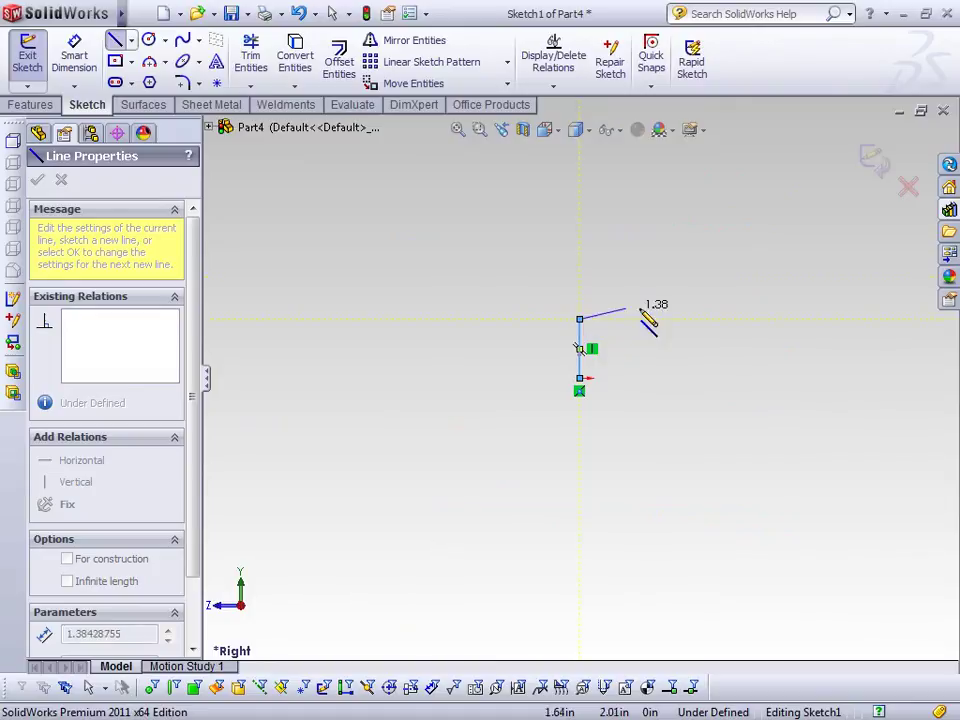
{"action": "left_click", "coordinate": [687, 319]}
{"action": "left_click", "coordinate": [766, 211]}
{"action": "left_click", "coordinate": [871, 211]}
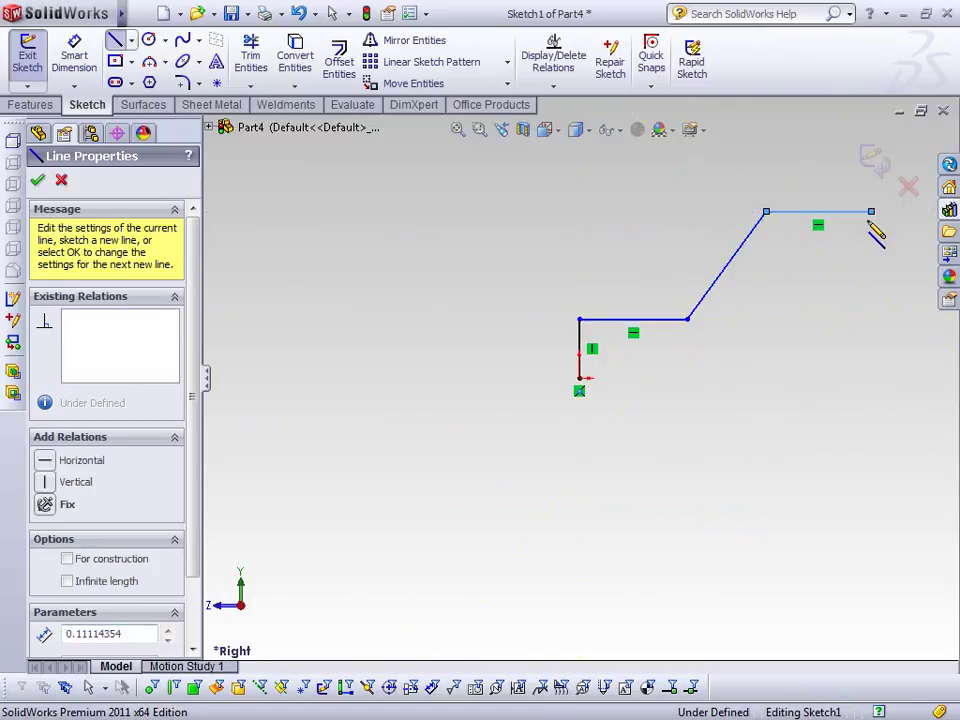
{"action": "left_click", "coordinate": [800, 289]}
{"action": "left_click", "coordinate": [733, 378]}
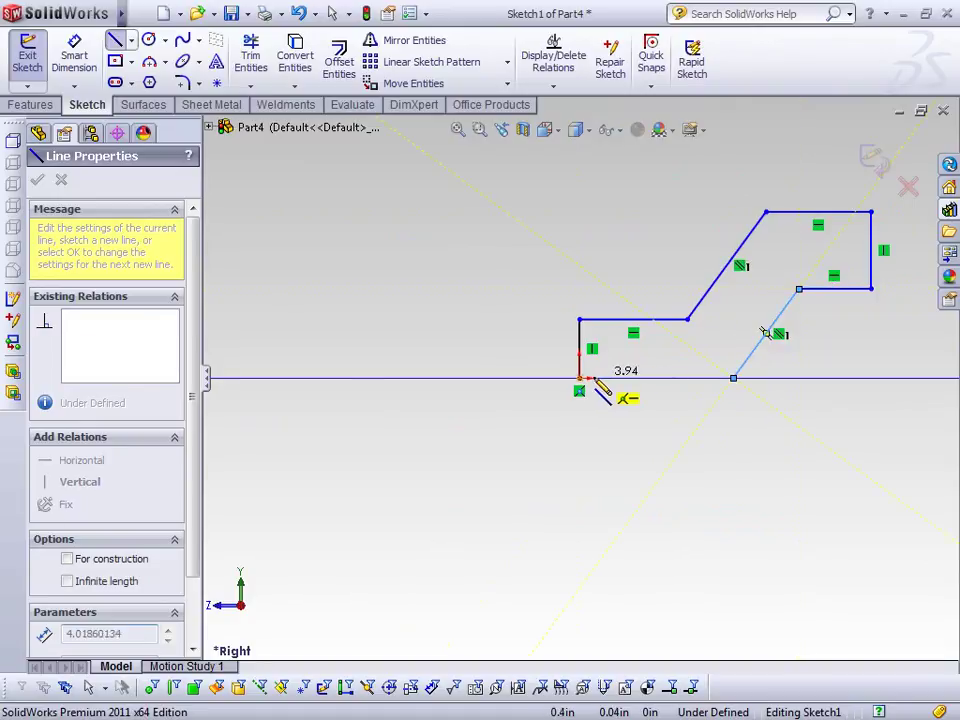
{"action": "left_click", "coordinate": [579, 378]}
Round the four corners at the ends of the profile's slanted lines with 0.50 in sketch fillets
{"action": "key", "text": "s"}
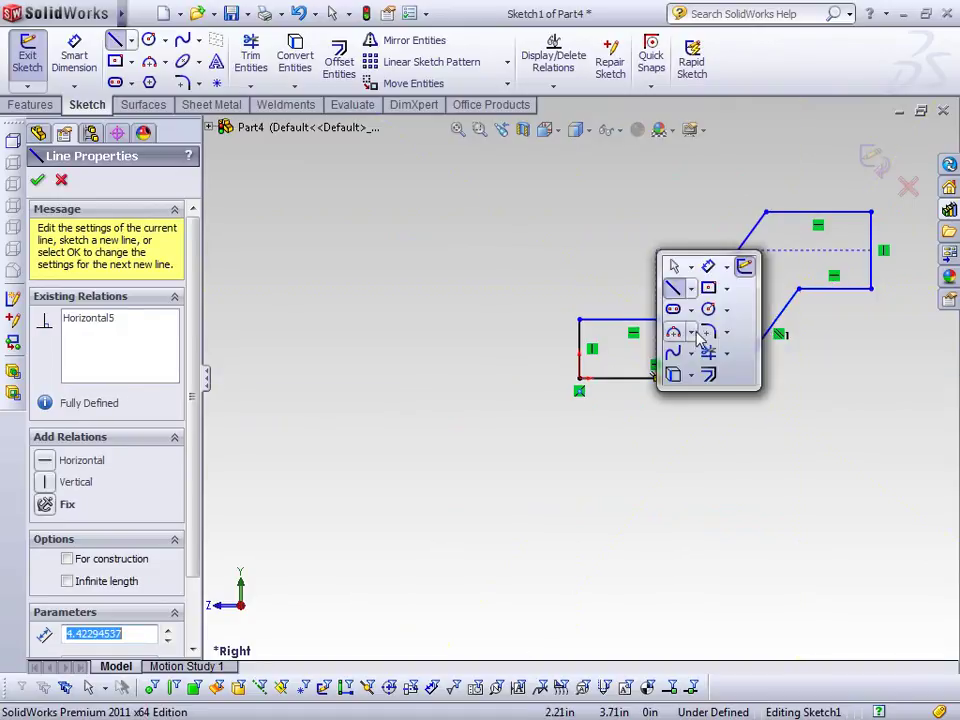
{"action": "left_click", "coordinate": [744, 265]}
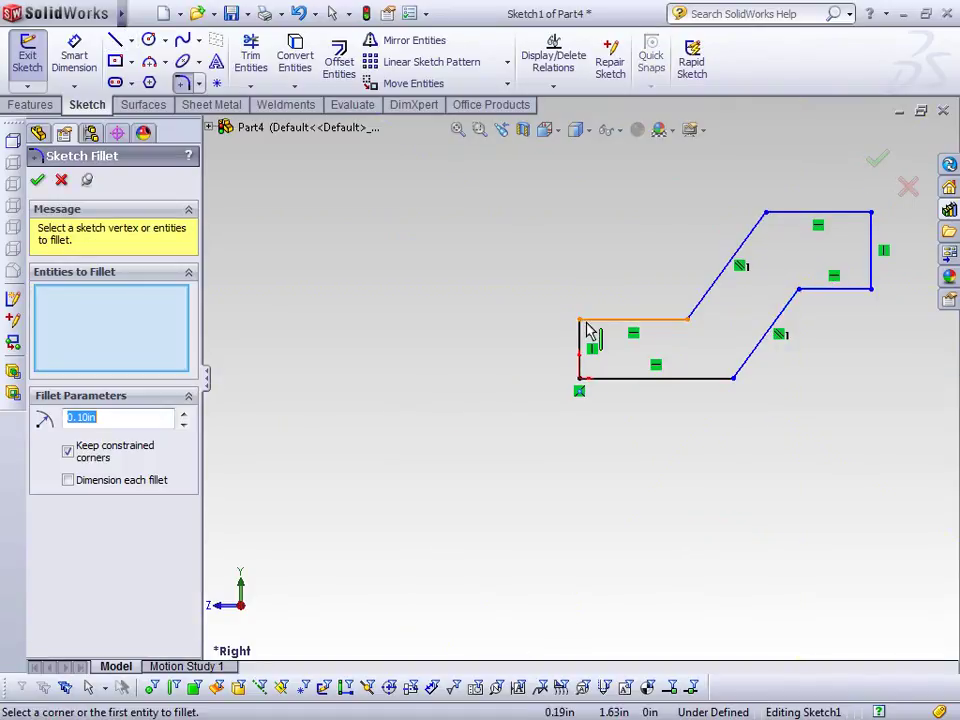
{"action": "left_click", "coordinate": [661, 323]}
{"action": "double_click", "coordinate": [152, 416]}
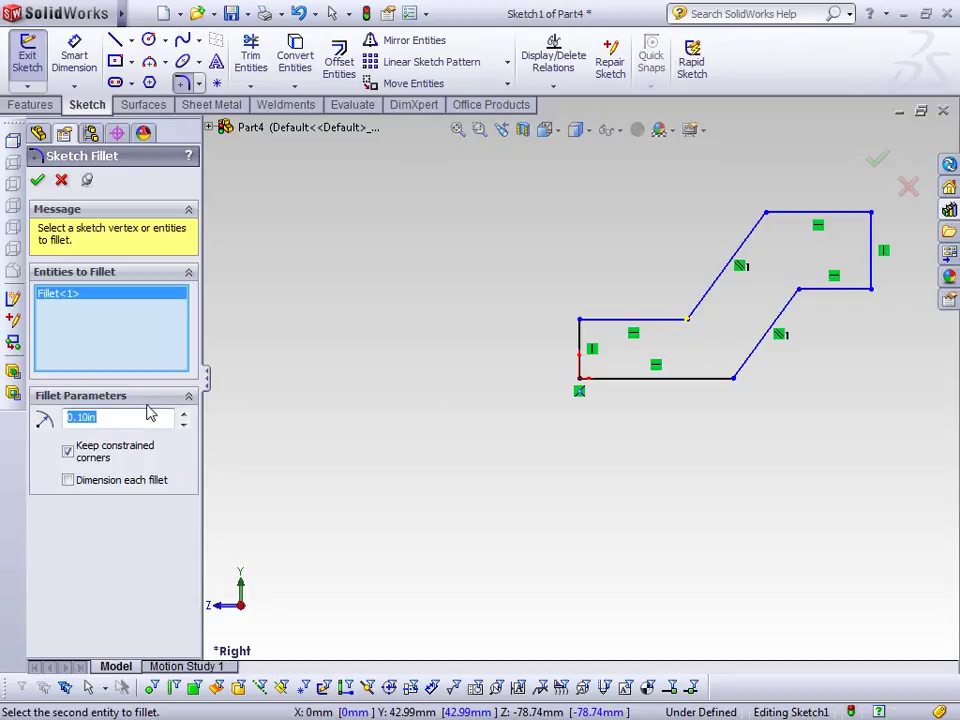
{"action": "type", "text": ".5"}
{"action": "key", "text": "Return"}
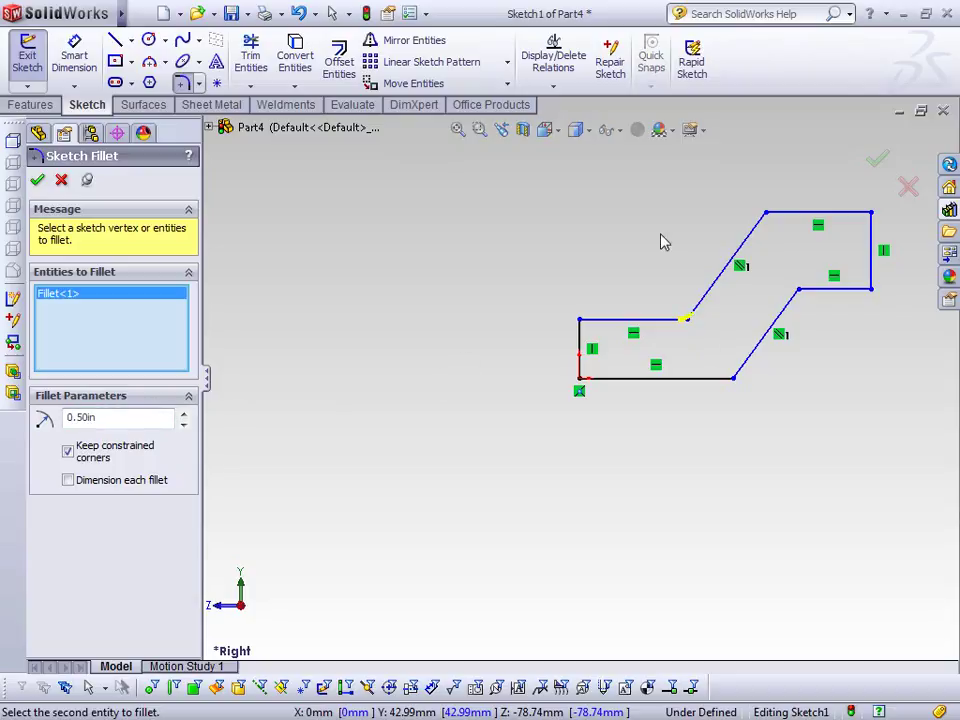
{"action": "left_click", "coordinate": [766, 218]}
{"action": "left_click", "coordinate": [801, 292]}
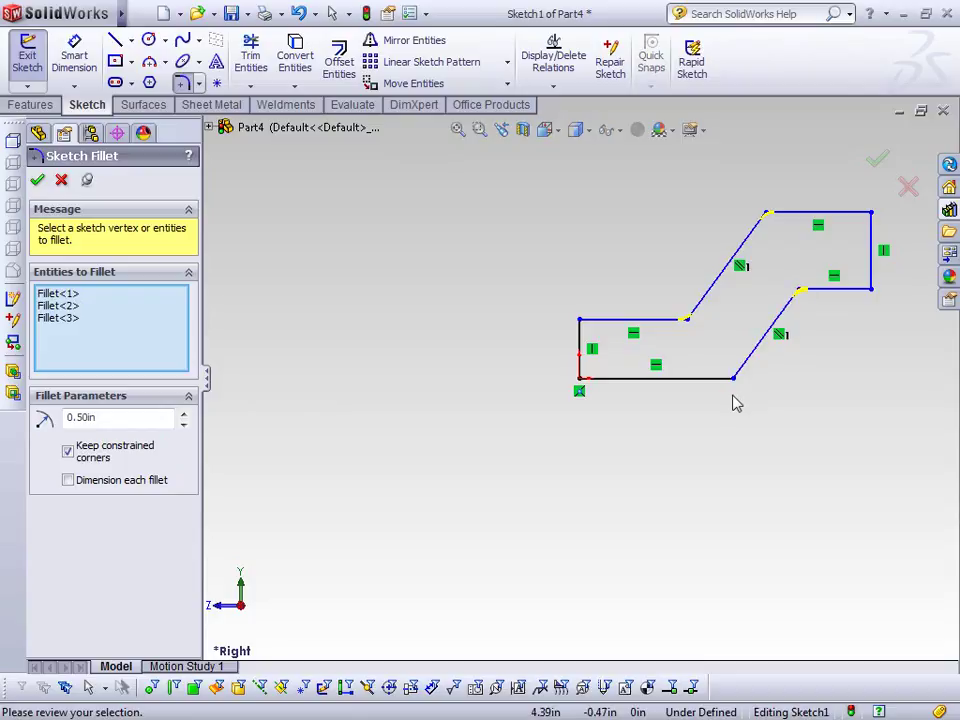
{"action": "left_click", "coordinate": [734, 379]}
{"action": "left_click", "coordinate": [37, 180]}
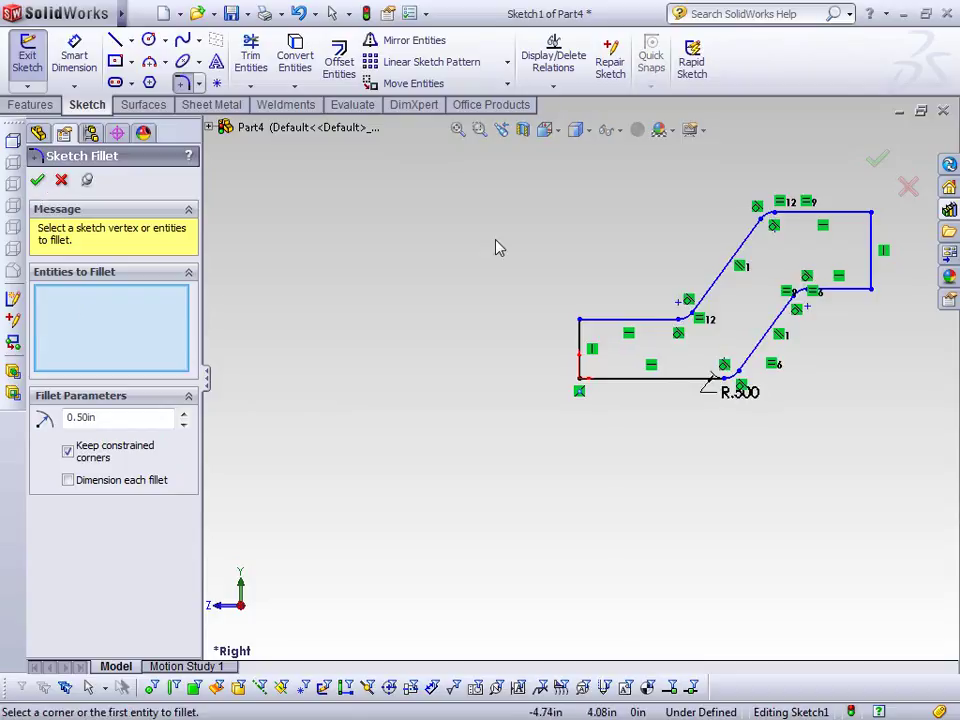
Sketch a center rectangle inside each of the profile's two ends, the upper step and the lower step
{"action": "key", "text": "s"}
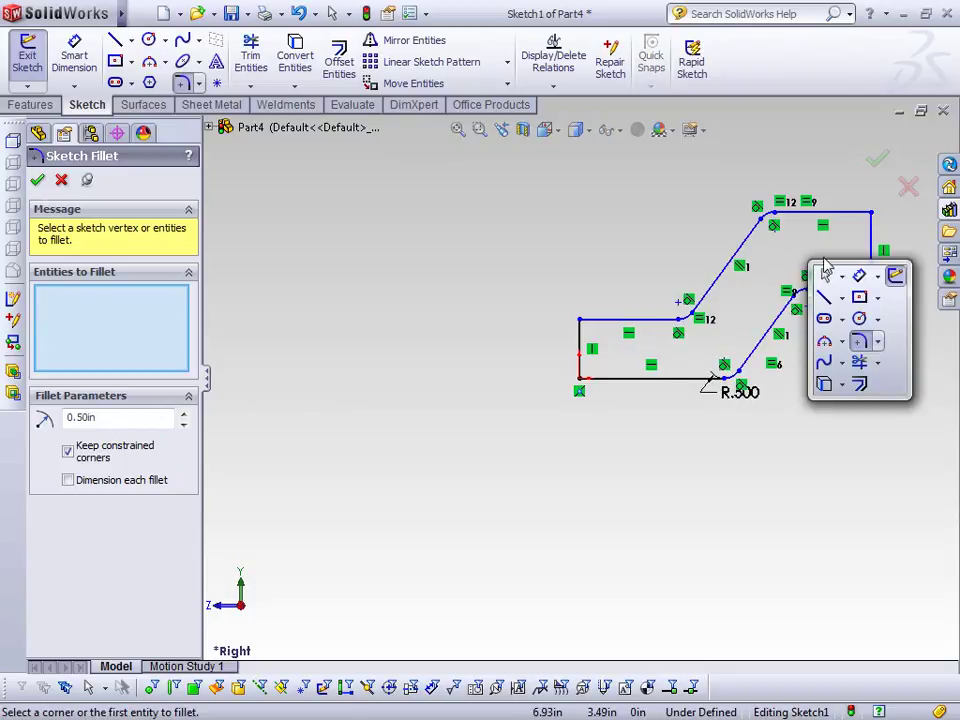
{"action": "left_click", "coordinate": [860, 299]}
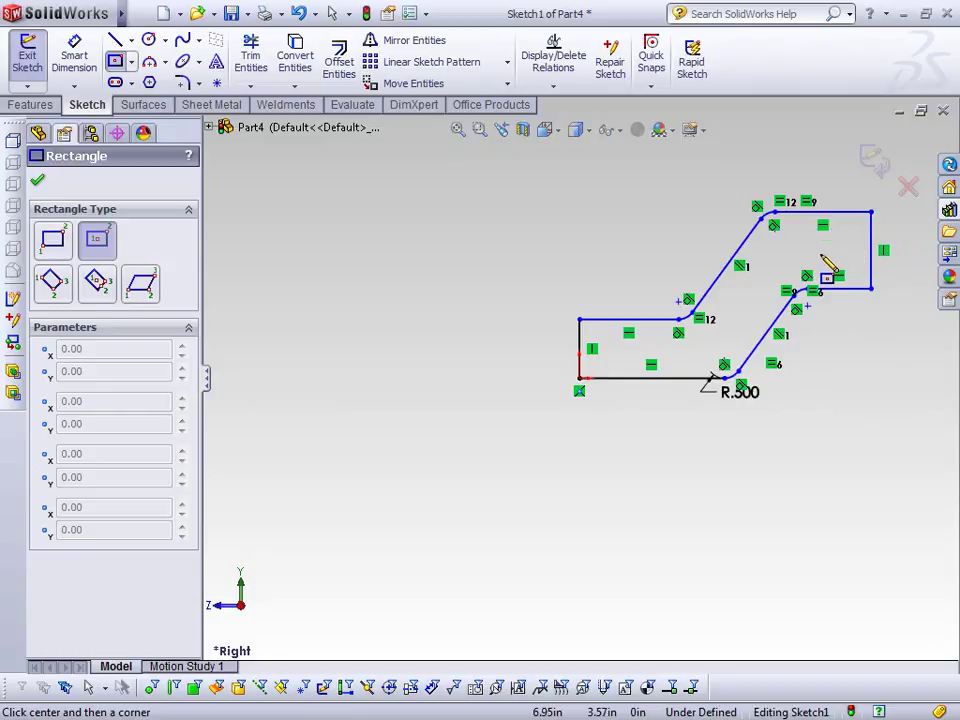
{"action": "left_click", "coordinate": [821, 253]}
{"action": "left_click", "coordinate": [849, 273]}
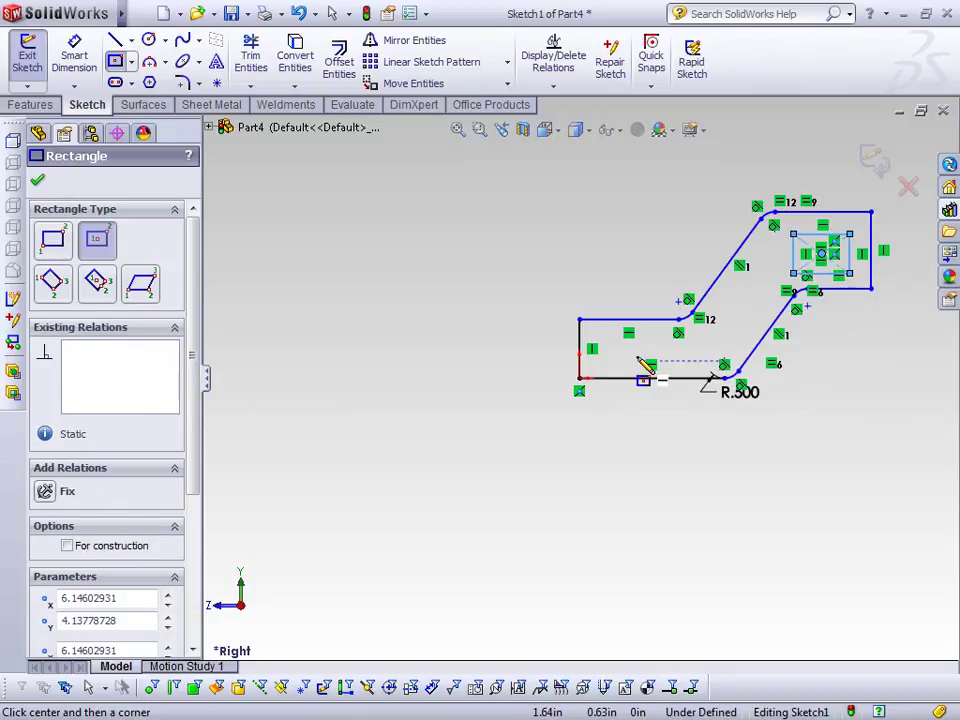
{"action": "left_click", "coordinate": [630, 349]}
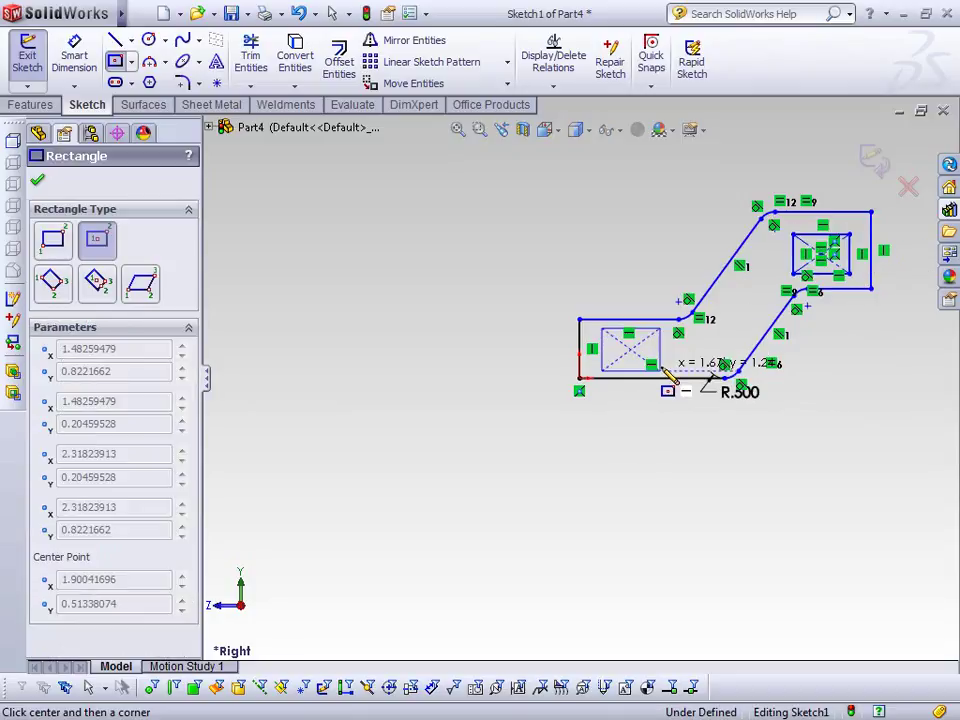
{"action": "left_click", "coordinate": [662, 364]}
{"action": "right_click", "coordinate": [612, 208]}
{"action": "key", "text": "Escape"}
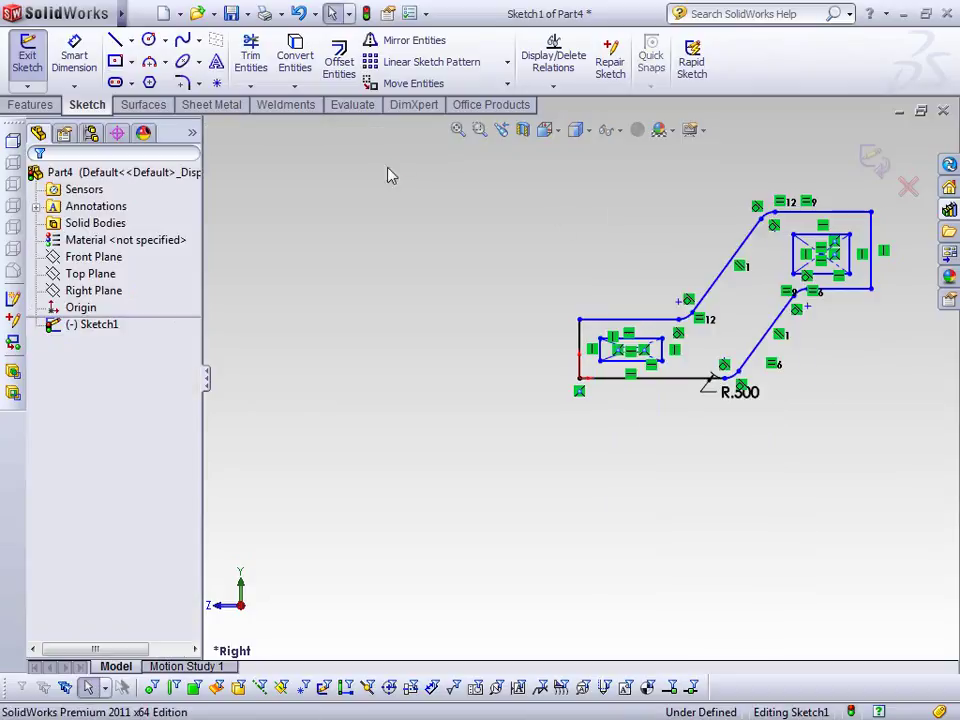
Extrude the profile as a blind boss 3.90 in deep
{"action": "left_click", "coordinate": [38, 102]}
{"action": "left_click", "coordinate": [24, 68]}
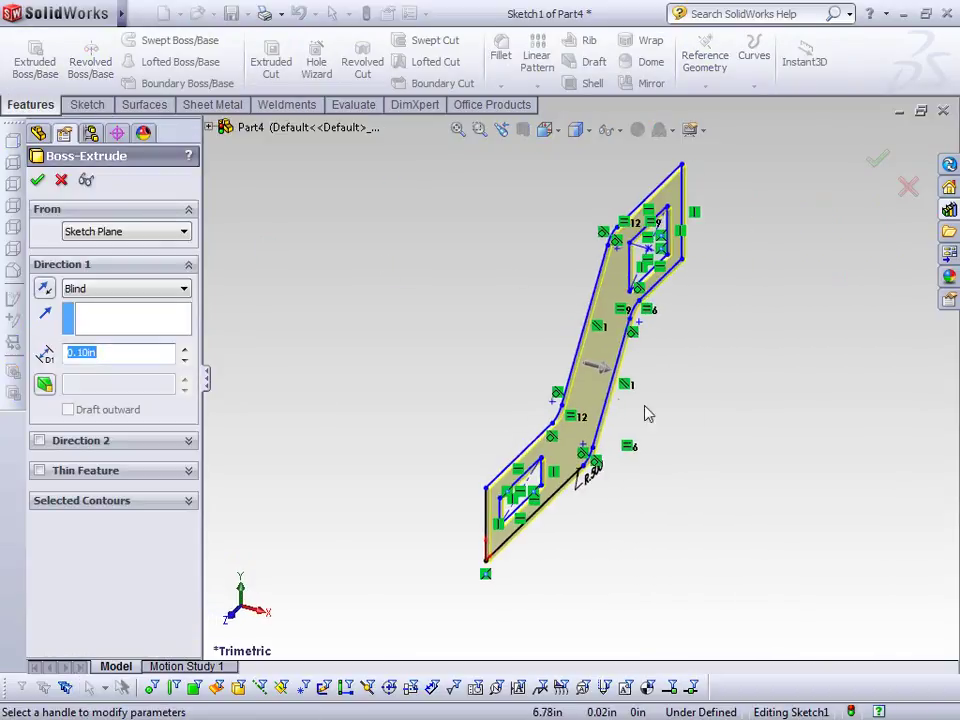
{"action": "left_click", "coordinate": [598, 368]}
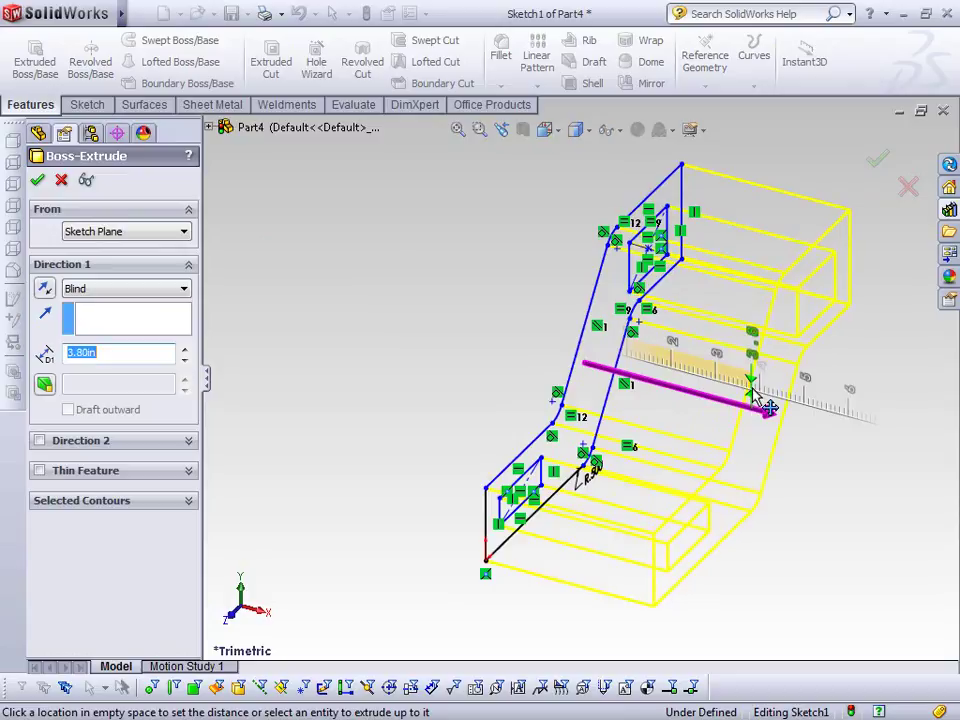
{"action": "left_click", "coordinate": [774, 411]}
{"action": "right_click", "coordinate": [438, 231]}
{"action": "left_click", "coordinate": [490, 297]}
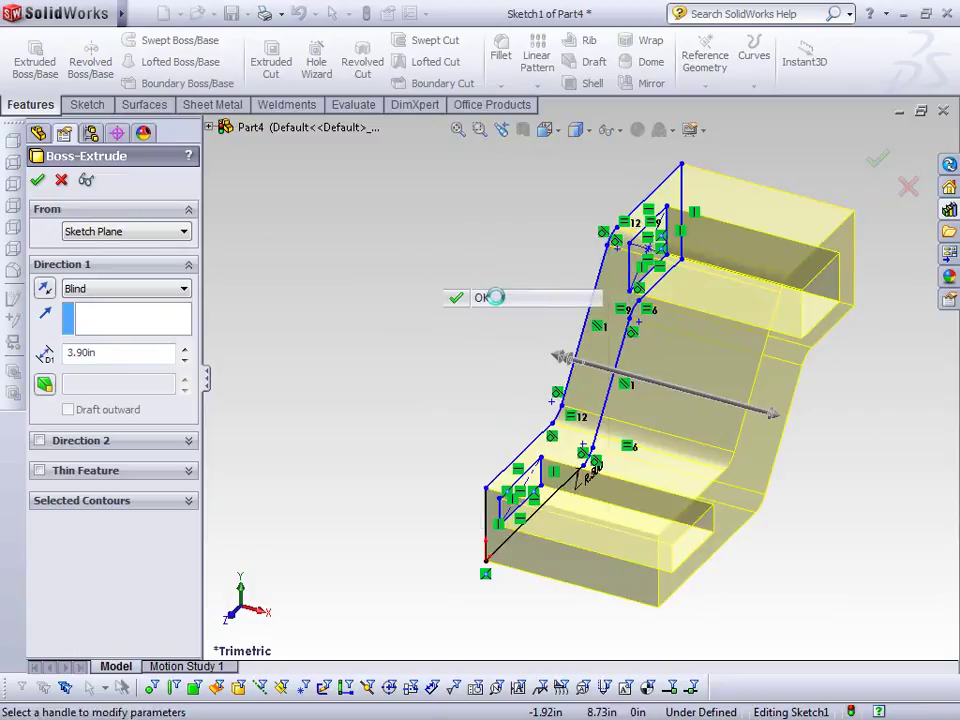
{"action": "scroll", "coordinate": [499, 279], "scroll_direction": "up", "scroll_amount": 3}
{"action": "mouse_move", "coordinate": [621, 364]}
{"action": "middle_mouse_down"}
{"action": "mouse_move", "coordinate": [675, 318]}
{"action": "mouse_move", "coordinate": [491, 315]}
{"action": "mouse_move", "coordinate": [540, 298]}
{"action": "mouse_move", "coordinate": [524, 316]}
{"action": "mouse_move", "coordinate": [512, 313]}
{"action": "middle_mouse_up"}
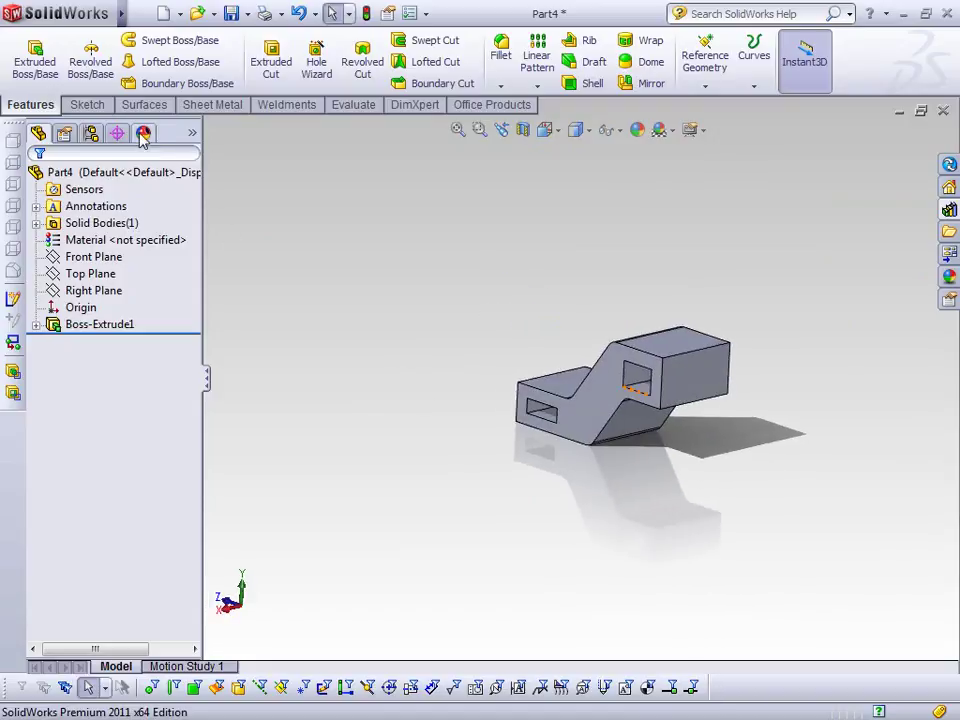
{"action": "left_click", "coordinate": [214, 106]}
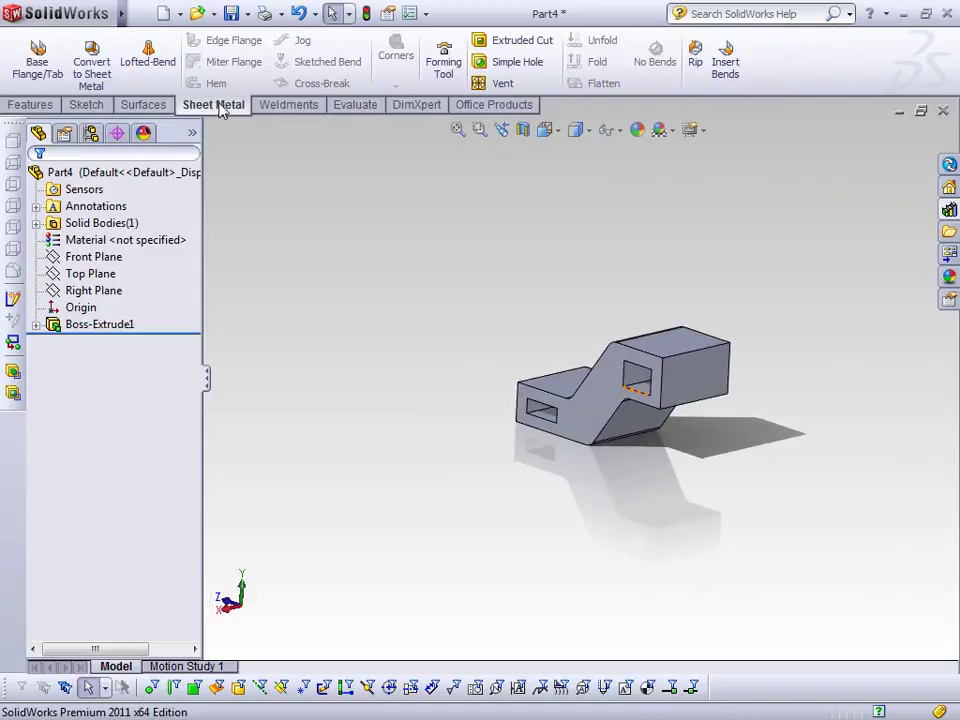
{"action": "left_click", "coordinate": [96, 64]}
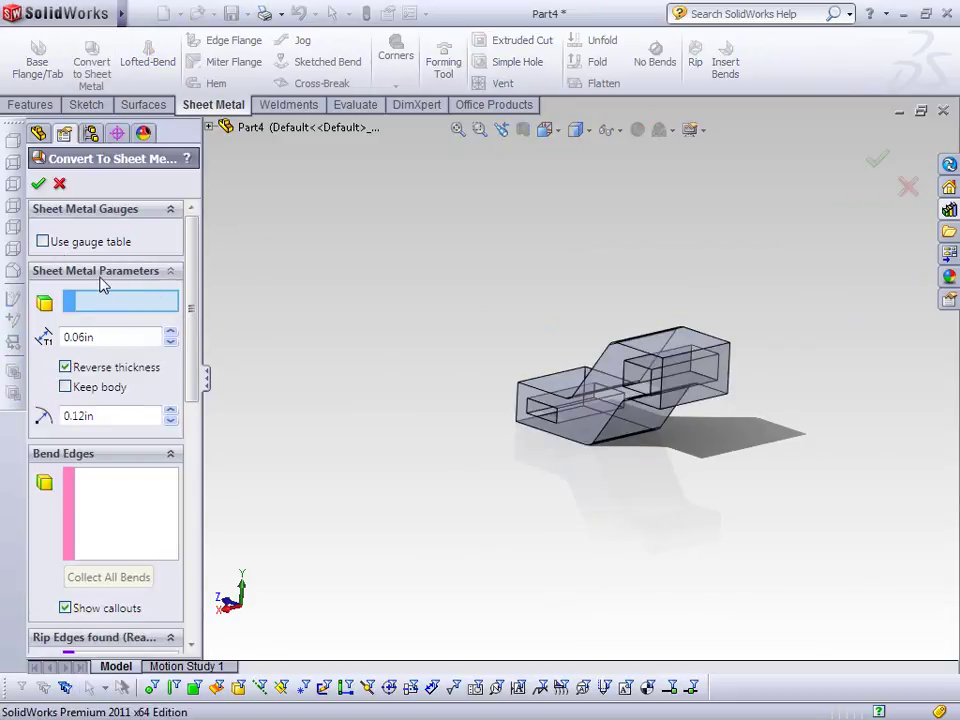
{"action": "left_click", "coordinate": [565, 388]}
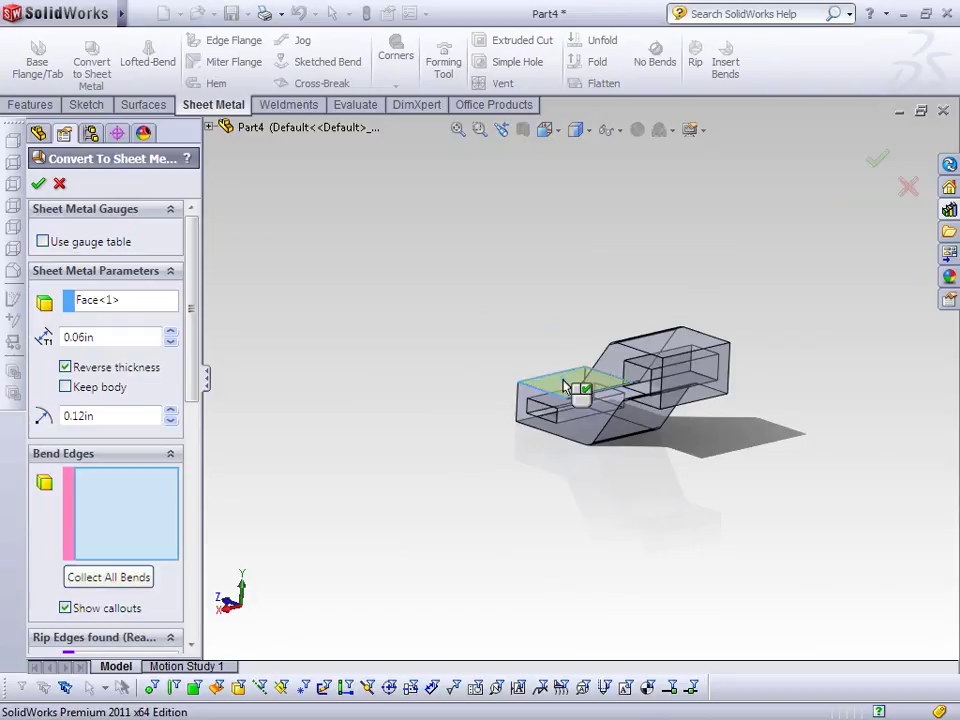
{"action": "middle_click_drag", "start_coordinate": [476, 320], "coordinate": [596, 343]}
{"action": "scroll", "coordinate": [600, 370], "scroll_direction": "down", "scroll_amount": 5}
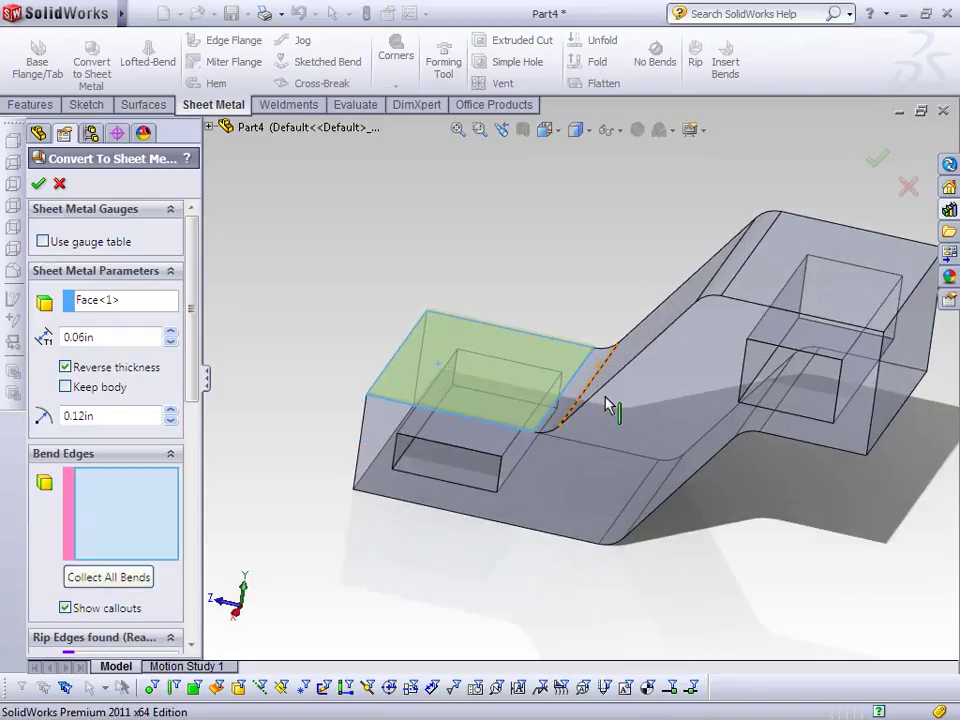
{"action": "left_click", "coordinate": [577, 399]}
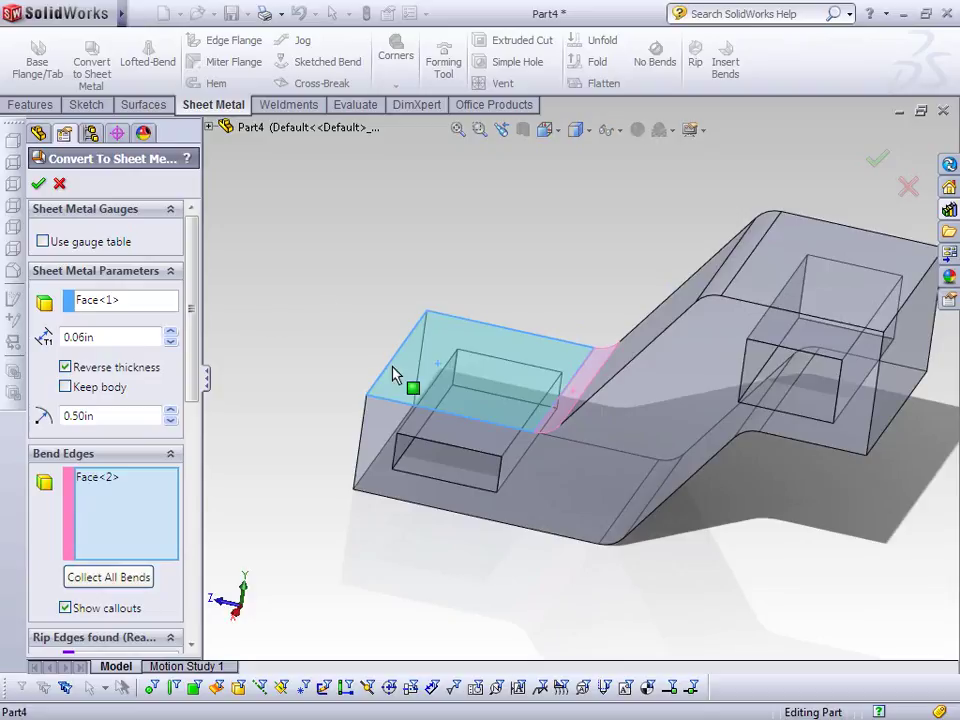
{"action": "left_click", "coordinate": [60, 186]}
Reopen the sketch of the extruded boss for editing
{"action": "left_click", "coordinate": [35, 325]}
{"action": "right_click", "coordinate": [107, 341]}
{"action": "left_click", "coordinate": [125, 294]}
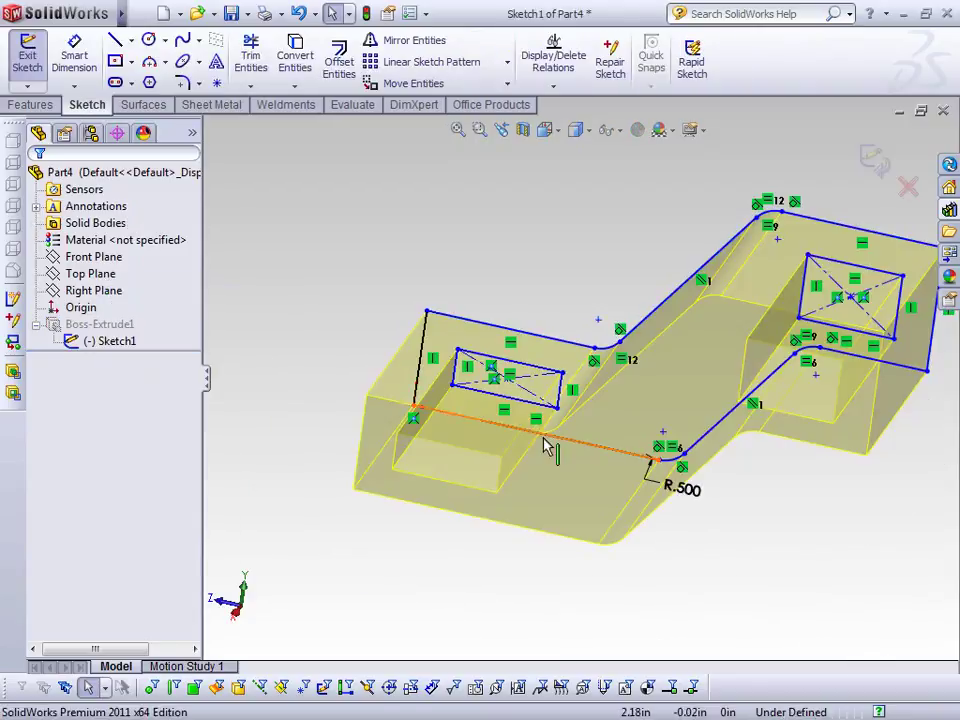
Try to delete the three undimensioned fillet arcs from the profile, and undo the deletions
{"action": "left_click", "coordinate": [612, 350]}
{"action": "key", "text": "Delete"}
{"action": "left_click", "coordinate": [772, 214]}
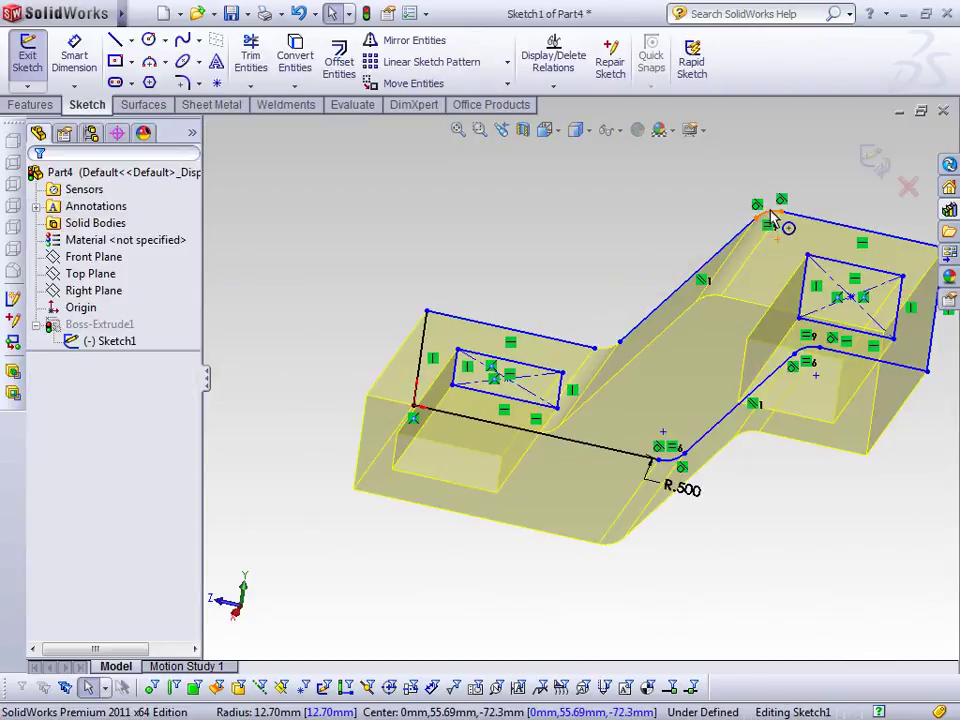
{"action": "key", "text": "Delete"}
{"action": "left_click", "coordinate": [798, 354]}
{"action": "key", "text": "Delete"}
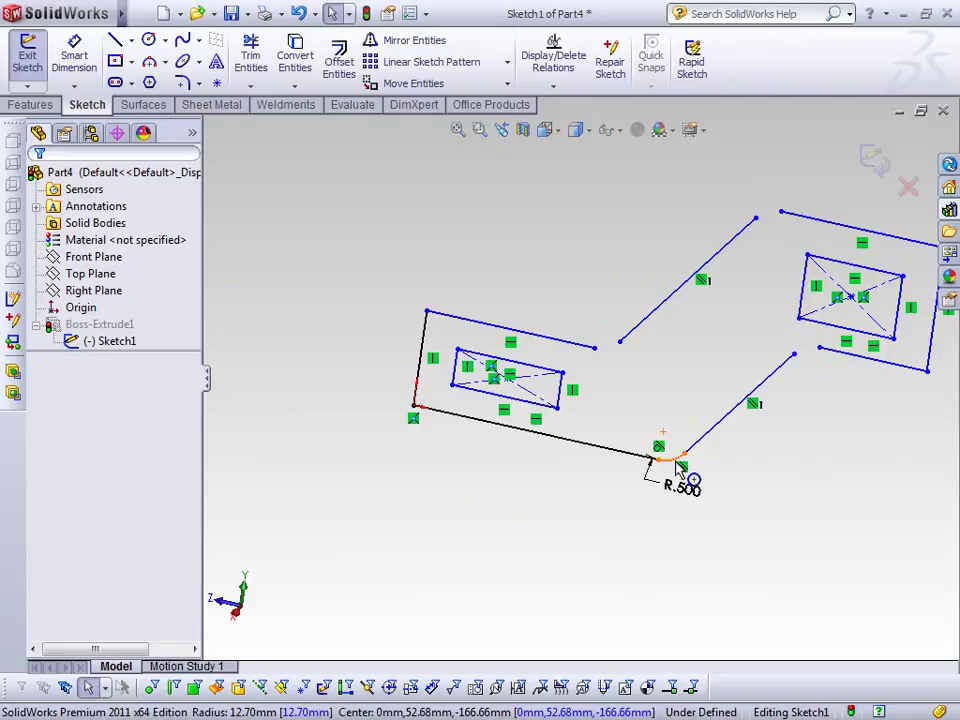
{"action": "left_click", "coordinate": [677, 463]}
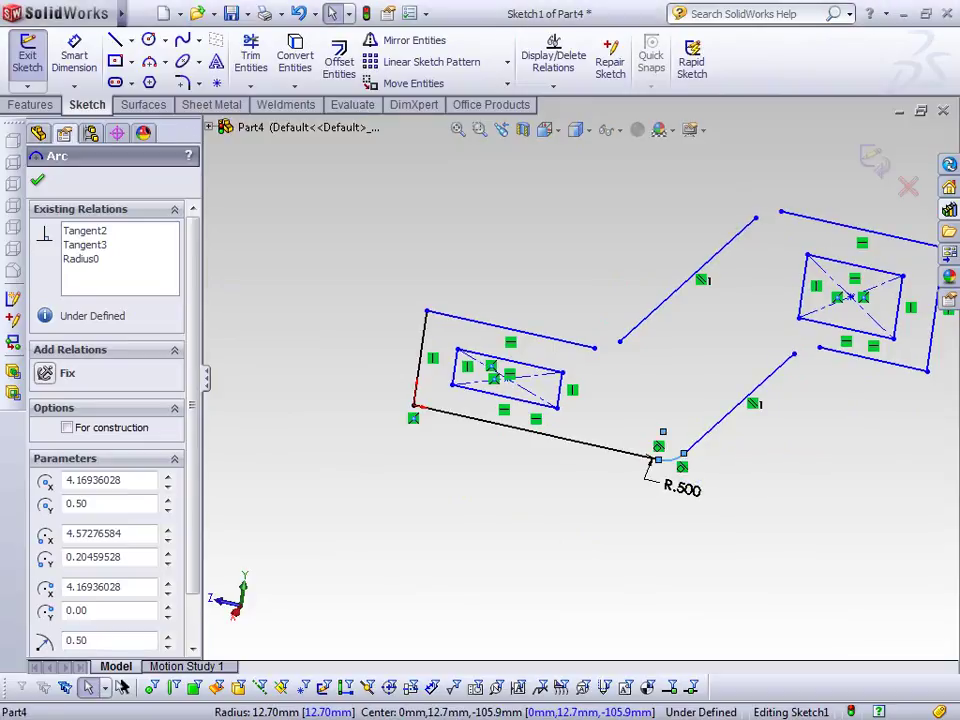
{"action": "key", "text": "ctrl+z"}
{"action": "key", "text": "ctrl+z"}
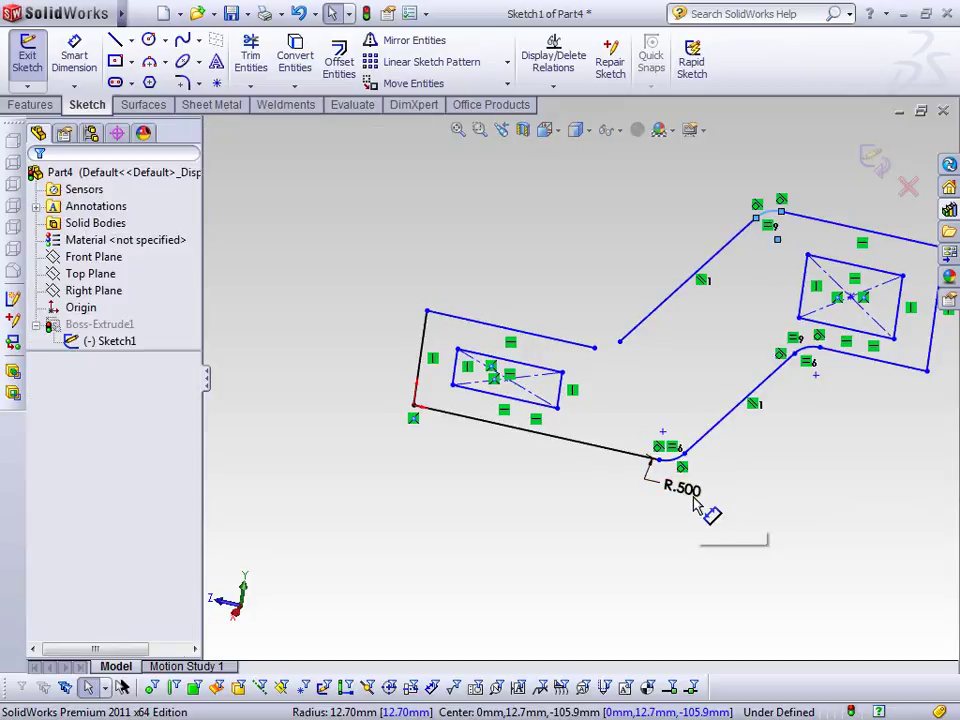
{"action": "key", "text": "ctrl+z"}
{"action": "double_click", "coordinate": [683, 489]}
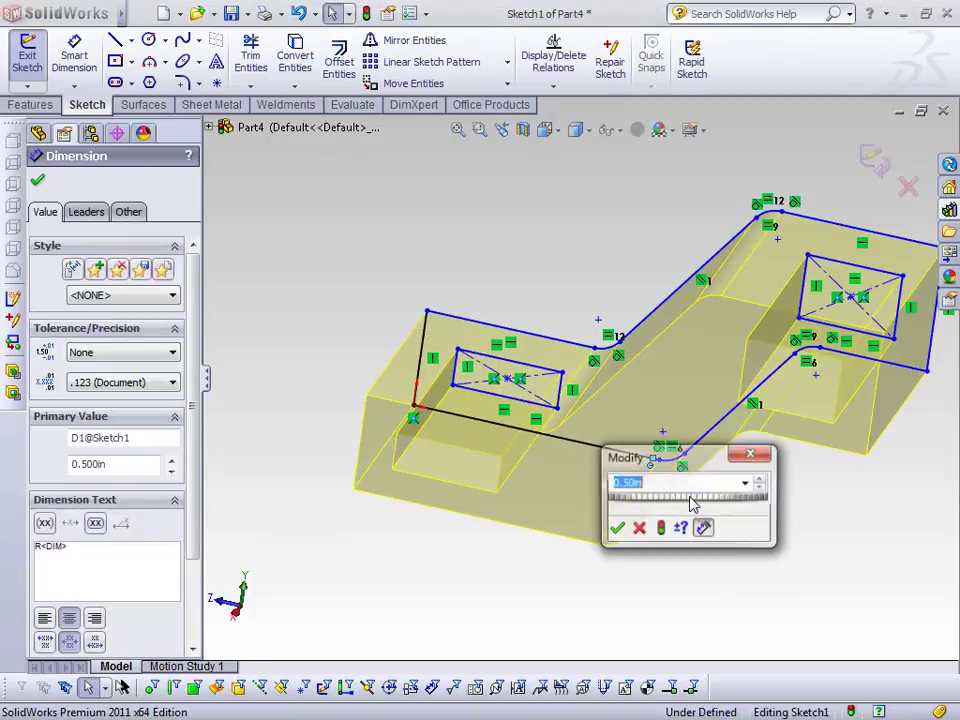
{"action": "type", "text": "0"}
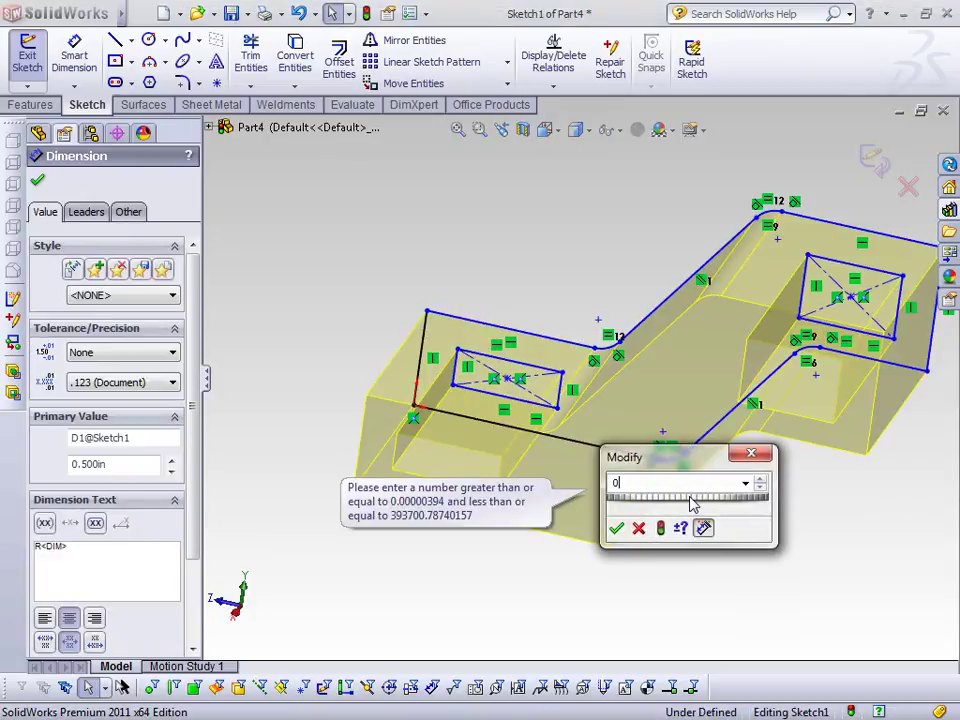
{"action": "key", "text": "Escape"}
Delete all four fillet arcs from the stepped profile sketch
{"action": "left_click", "coordinate": [674, 458]}
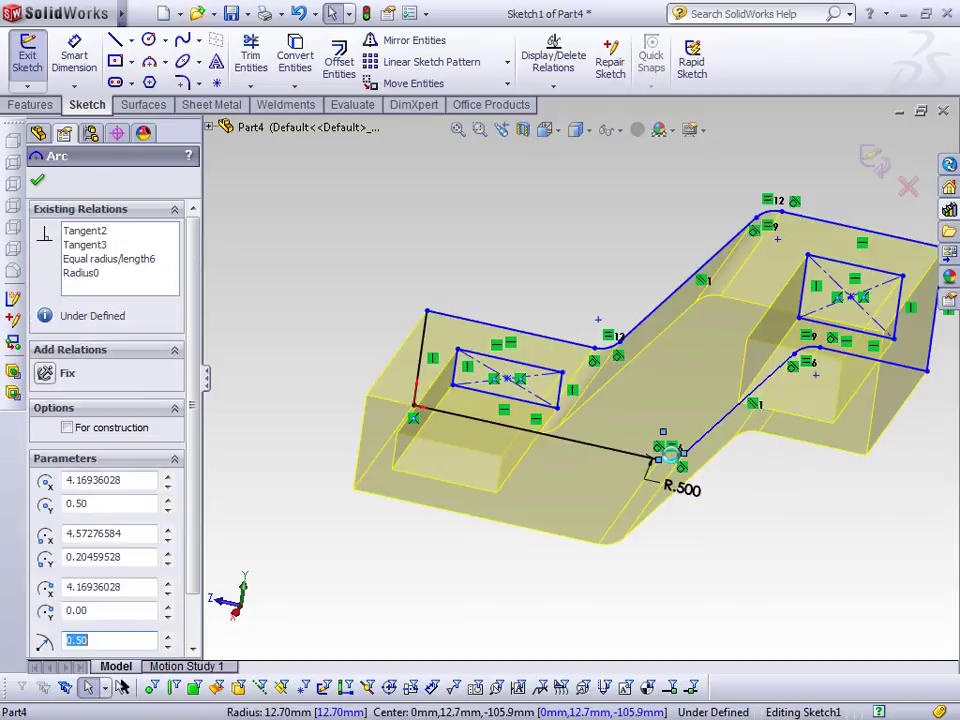
{"action": "key", "text": "Delete"}
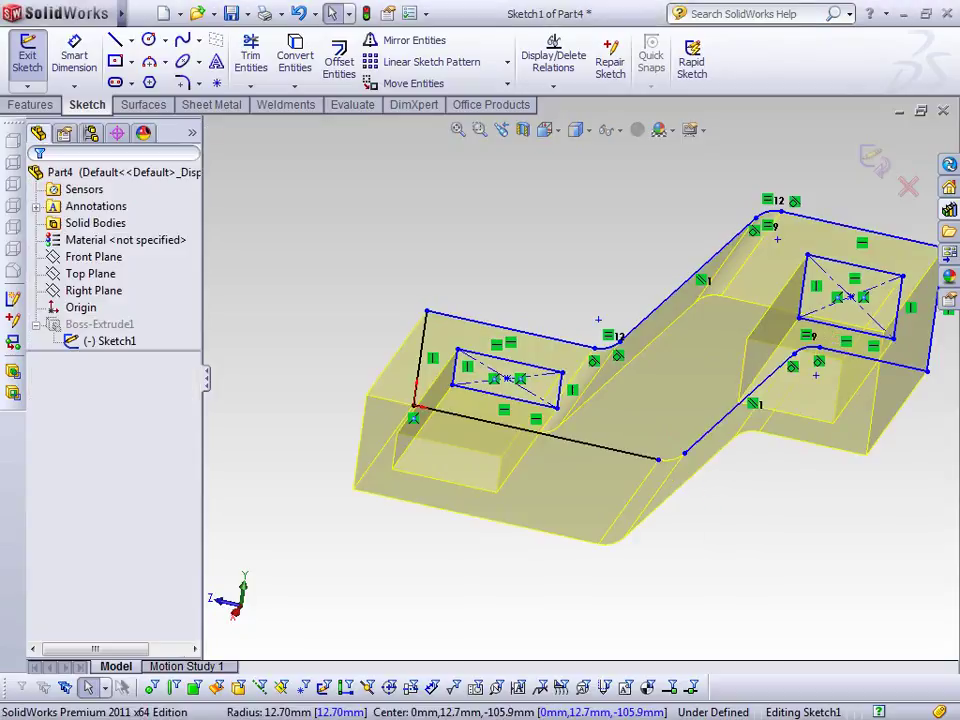
{"action": "left_click", "coordinate": [812, 366]}
{"action": "key", "text": "Delete"}
{"action": "left_click", "coordinate": [780, 214]}
{"action": "key", "text": "Delete"}
{"action": "left_click", "coordinate": [605, 355]}
{"action": "key", "text": "Delete"}
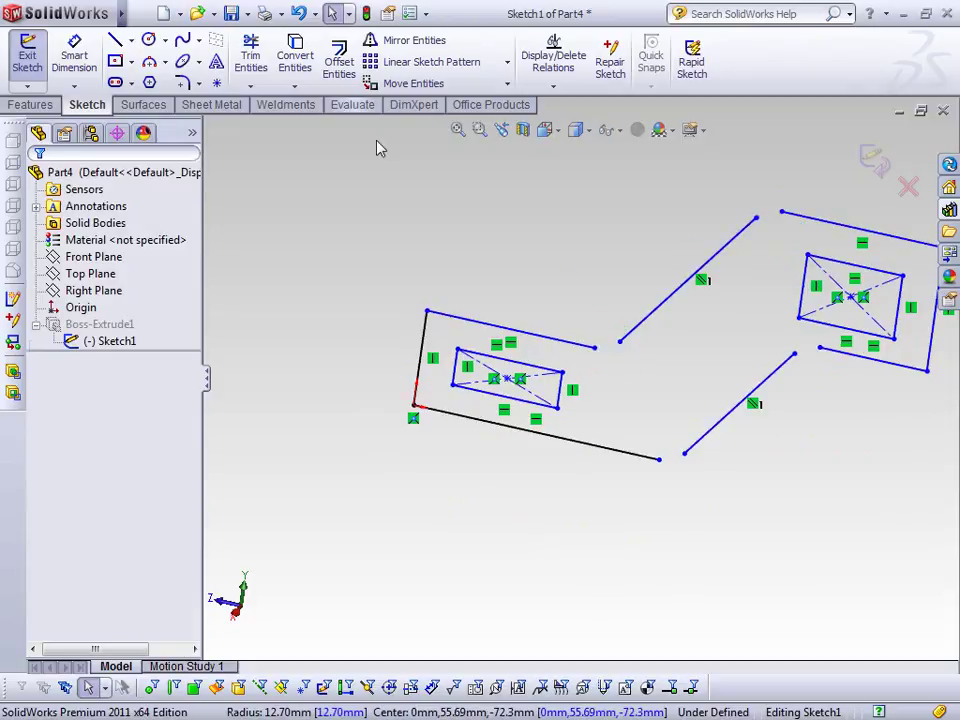
Extend the profile's open lines into four sharp corners with the Corner trim option and exit the sketch
{"action": "left_click", "coordinate": [251, 52]}
{"action": "left_click", "coordinate": [575, 343]}
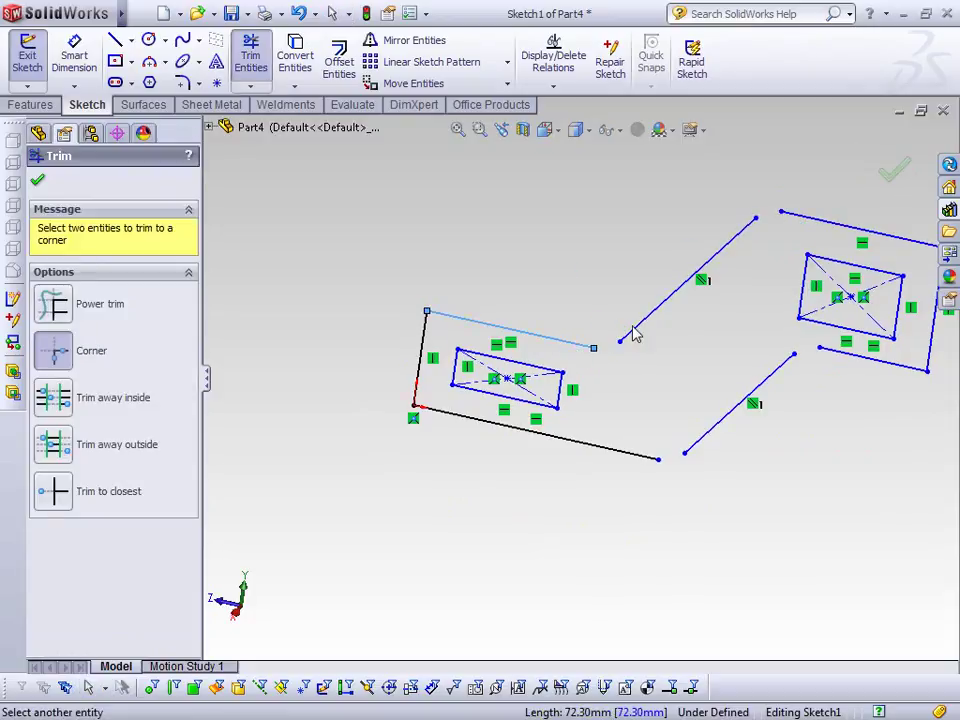
{"action": "left_click", "coordinate": [634, 330]}
{"action": "left_click", "coordinate": [650, 461]}
{"action": "left_click", "coordinate": [720, 421]}
{"action": "left_click", "coordinate": [835, 352]}
{"action": "left_click", "coordinate": [788, 362]}
{"action": "left_click", "coordinate": [808, 212]}
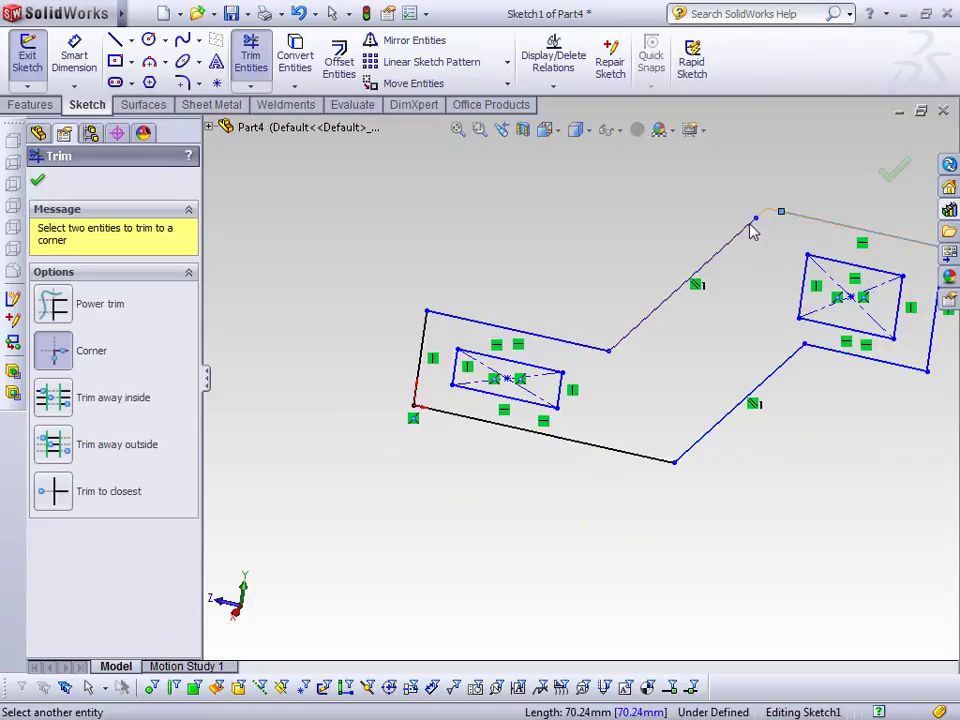
{"action": "left_click", "coordinate": [752, 225]}
{"action": "left_click", "coordinate": [893, 170]}
{"action": "left_click", "coordinate": [874, 158]}
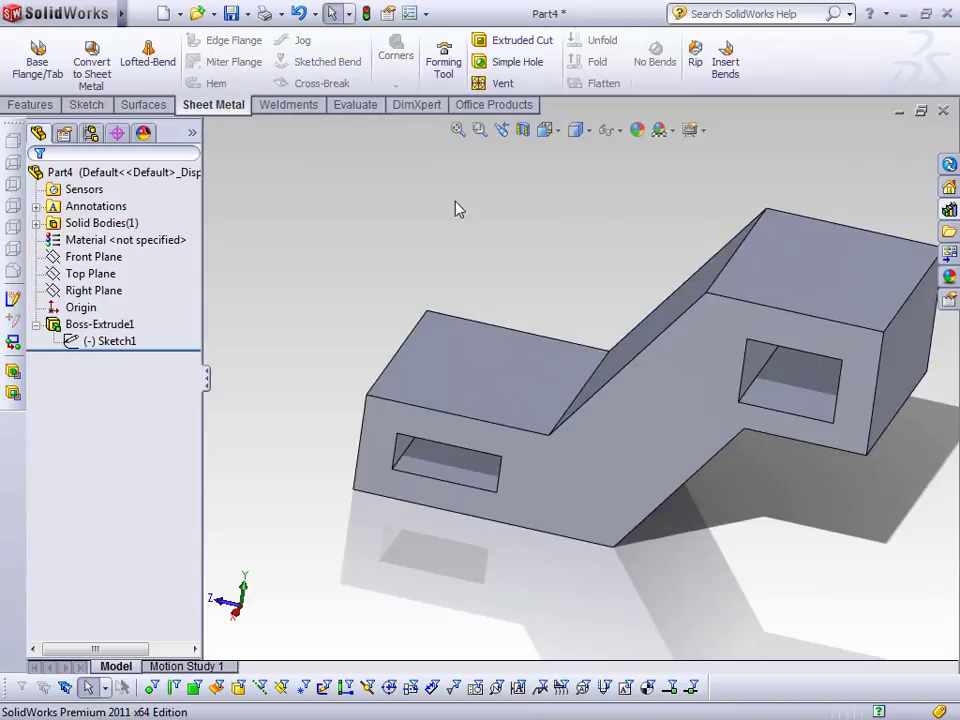
Start a sheet metal conversion with the lower step's top face as the fixed face and both top edges of the slope as bends
{"action": "left_click", "coordinate": [91, 62]}
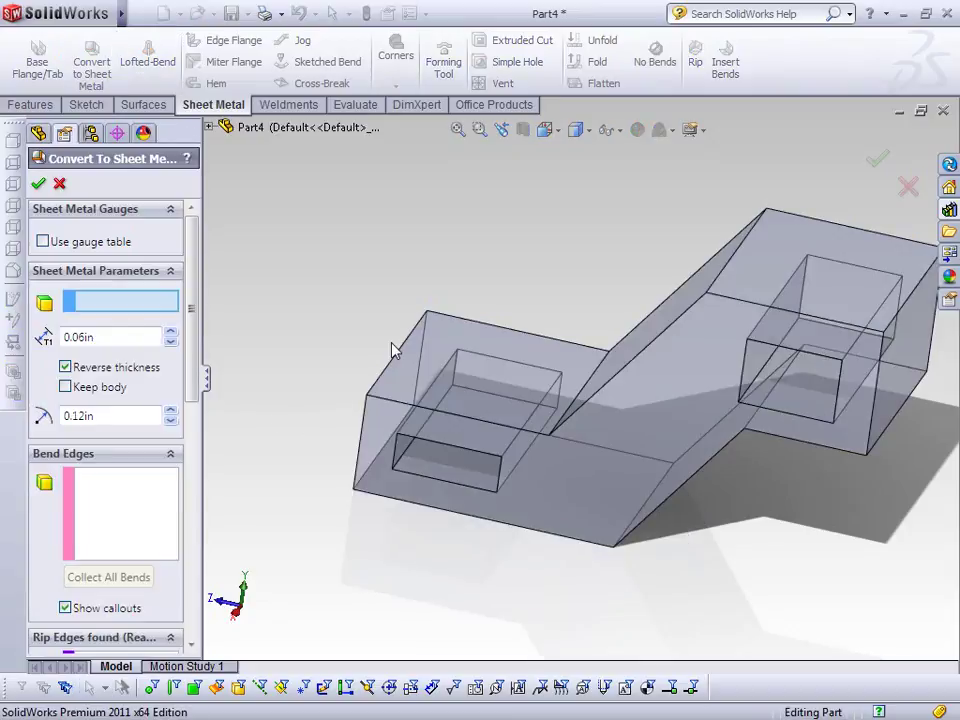
{"action": "left_click", "coordinate": [446, 350]}
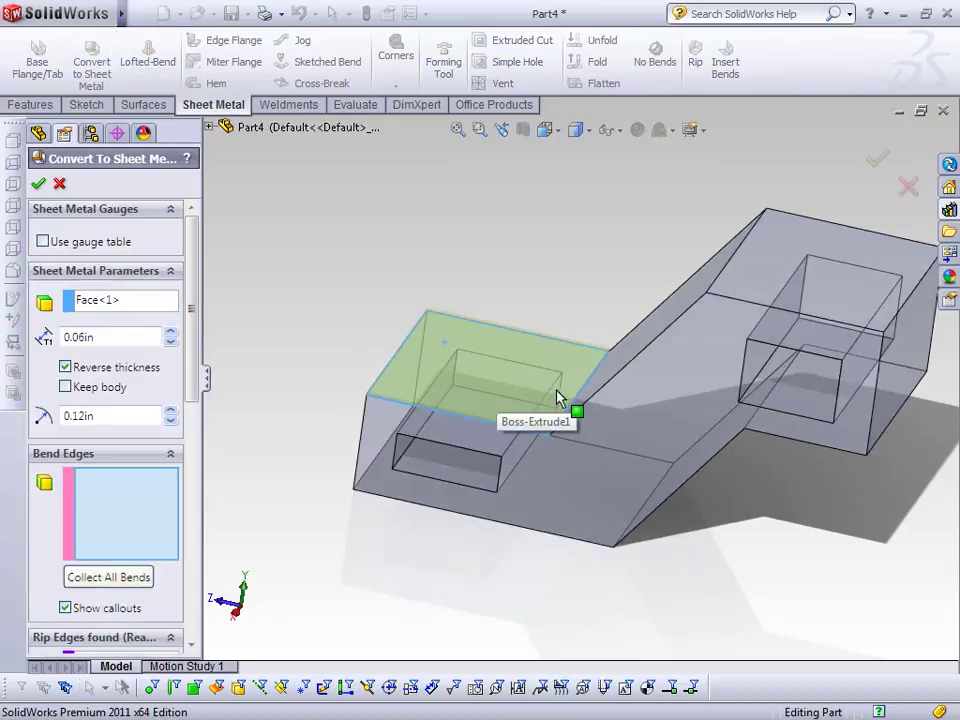
{"action": "middle_click_drag", "start_coordinate": [532, 535], "coordinate": [574, 493]}
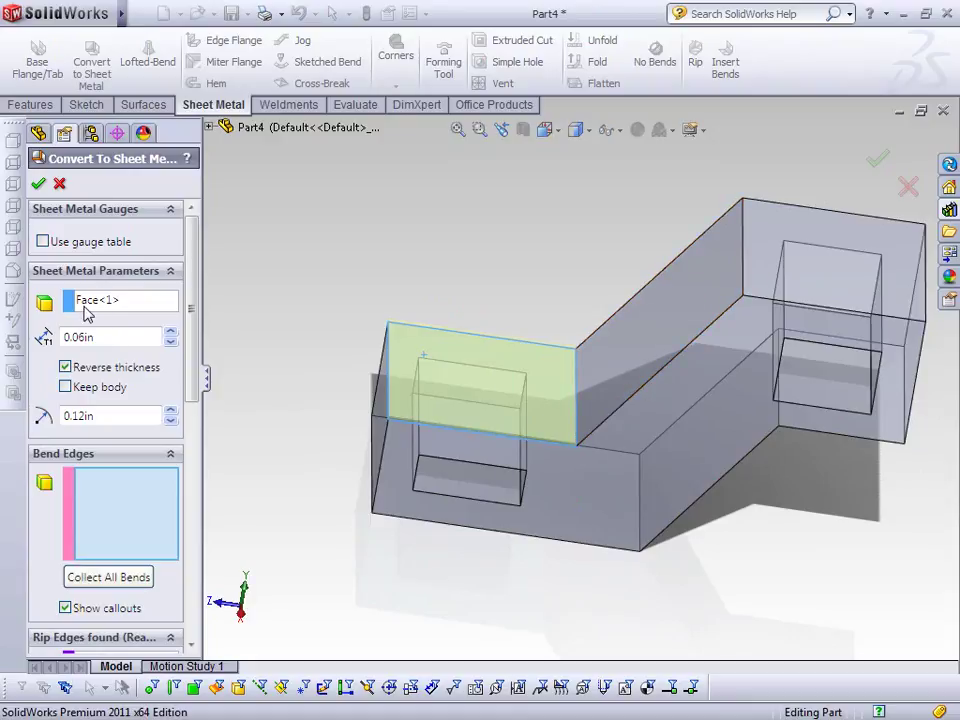
{"action": "left_click", "coordinate": [578, 410]}
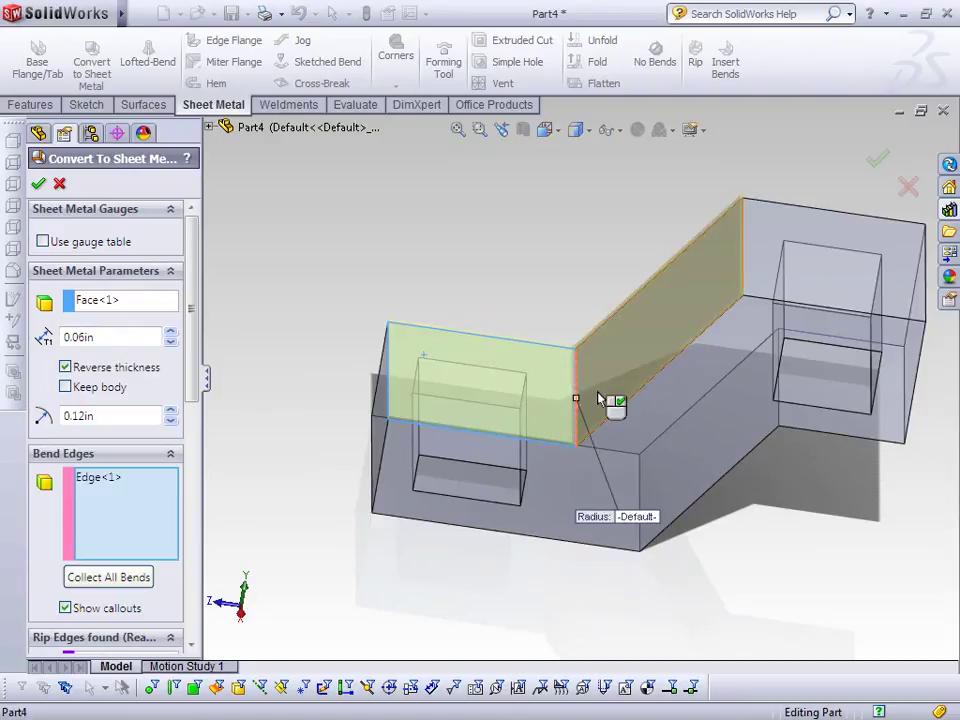
{"action": "left_click", "coordinate": [745, 255]}
{"action": "middle_click_drag", "start_coordinate": [745, 255], "coordinate": [510, 385]}
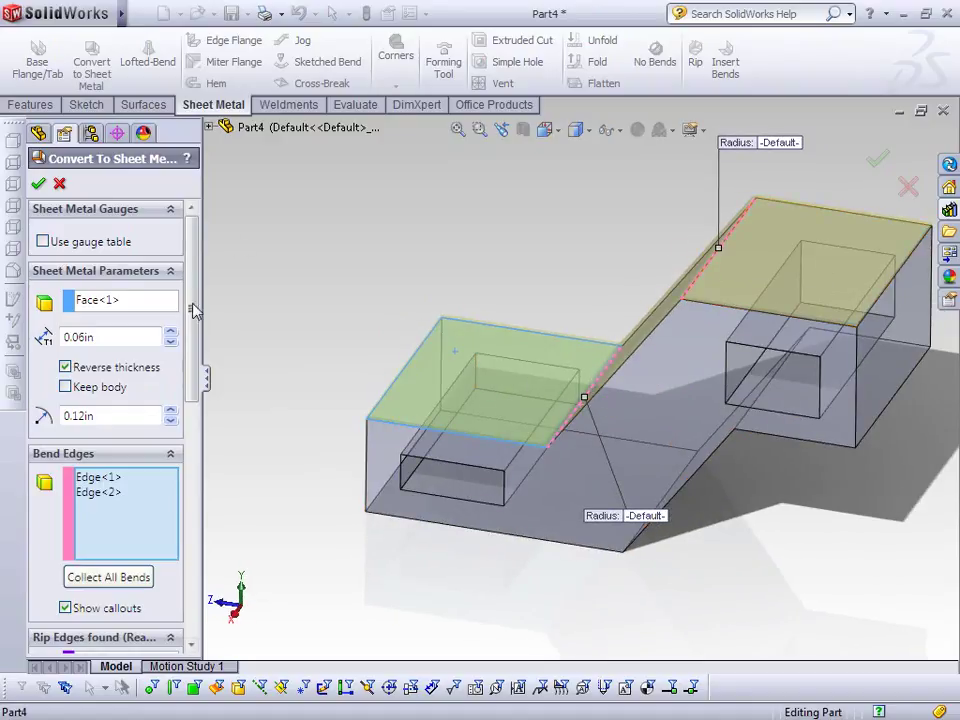
Apply the SAMPLE TABLE - ALUMINUM - METRIC UNITS gauge table with the 0.05905512 in thickness gauge and complete the conversion
{"action": "left_click", "coordinate": [88, 242]}
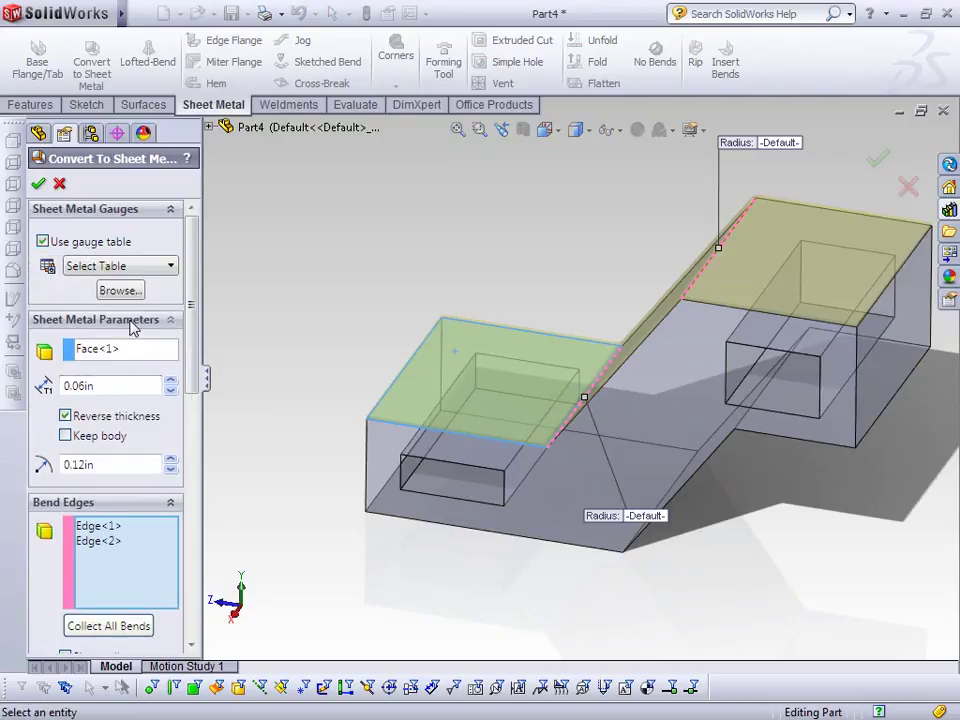
{"action": "left_click", "coordinate": [120, 270]}
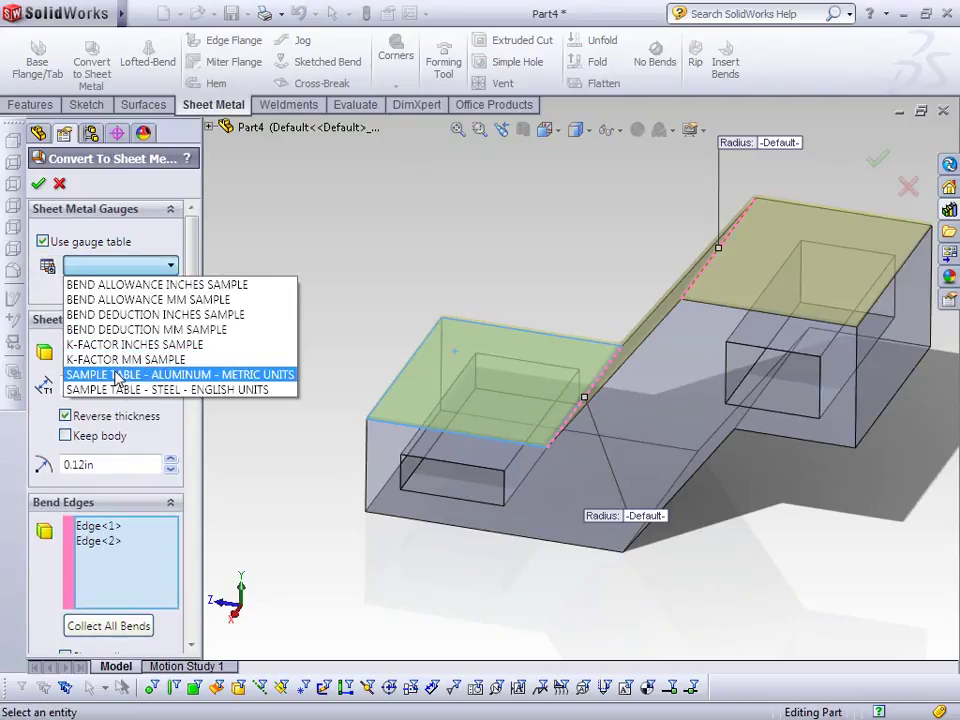
{"action": "left_click", "coordinate": [118, 374]}
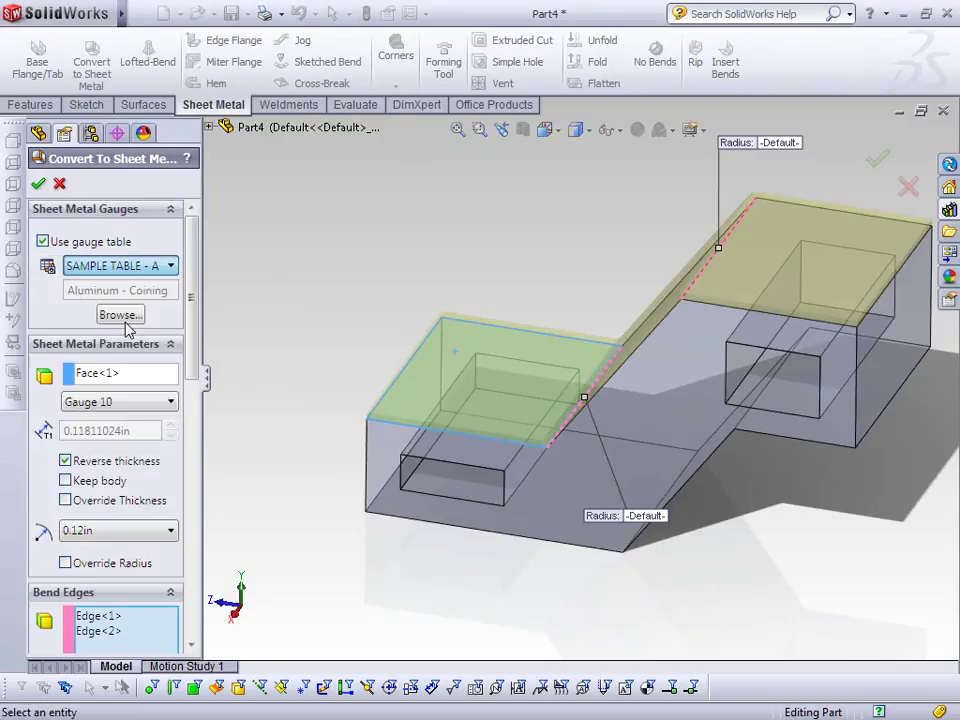
{"action": "left_click", "coordinate": [125, 403]}
{"action": "left_click", "coordinate": [120, 466]}
{"action": "left_click_drag", "start_coordinate": [197, 370], "coordinate": [195, 508]}
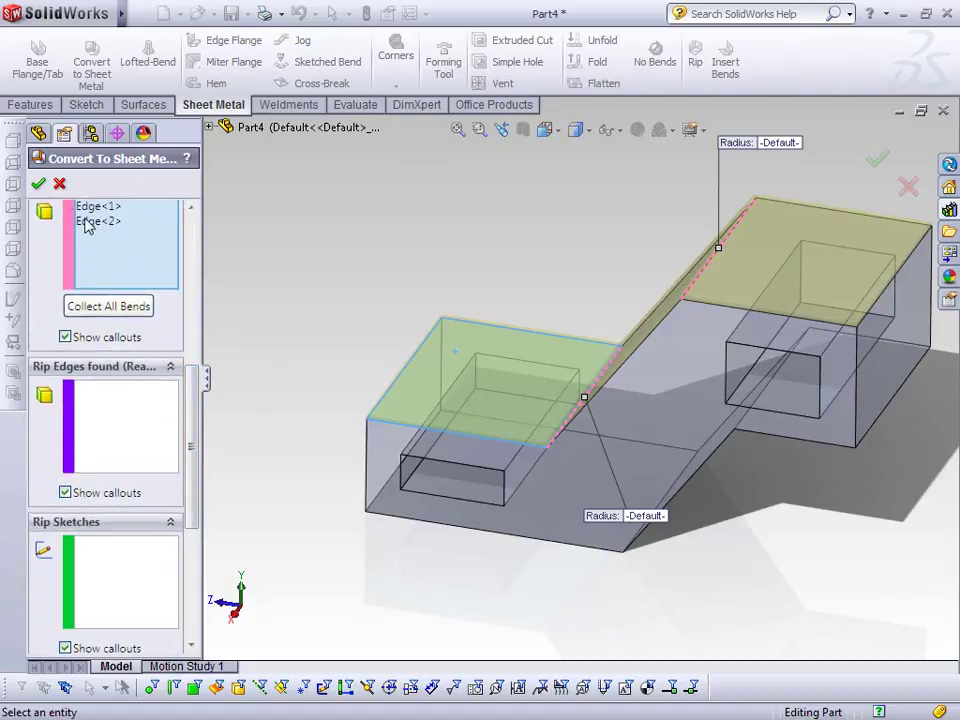
{"action": "left_click", "coordinate": [38, 185]}
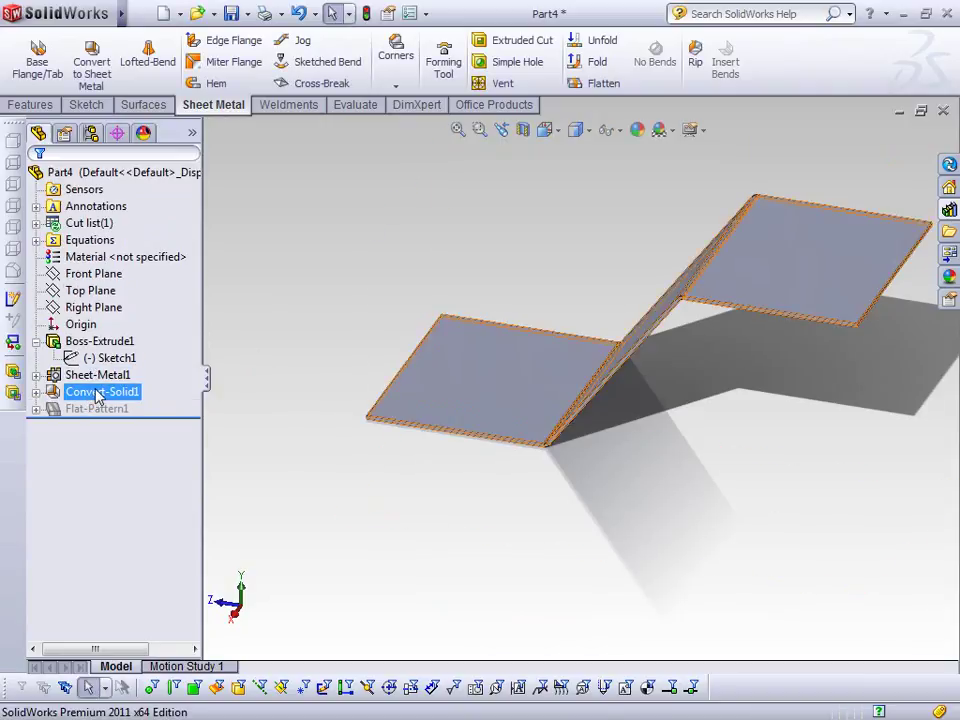
Edit the first conversion feature to keep the original solid body
{"action": "right_click", "coordinate": [97, 395]}
{"action": "left_click", "coordinate": [107, 255]}
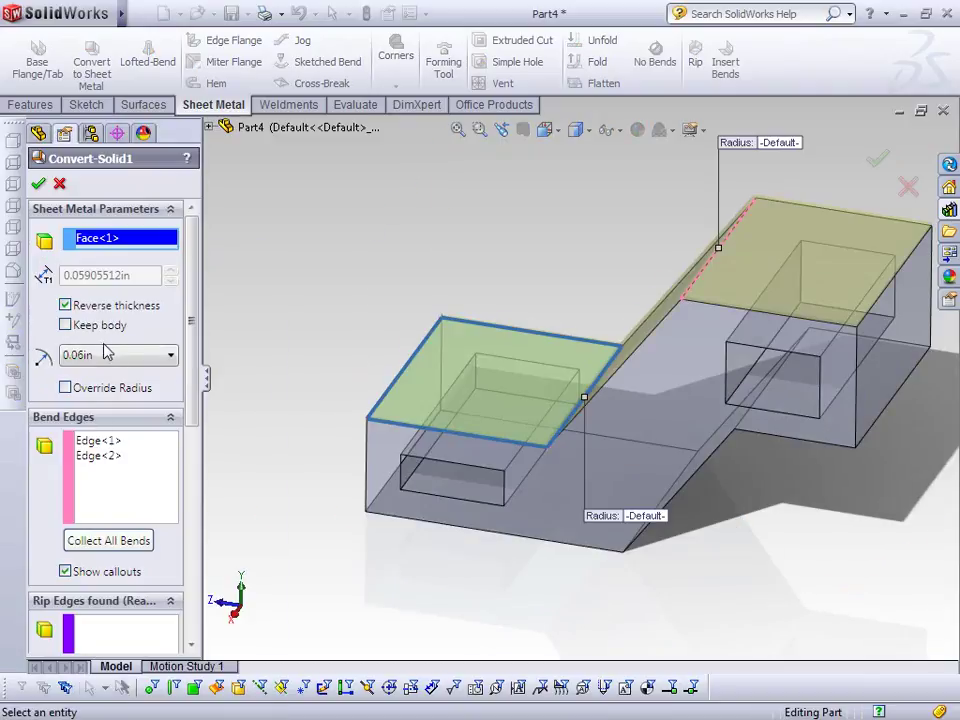
{"action": "left_click", "coordinate": [38, 184]}
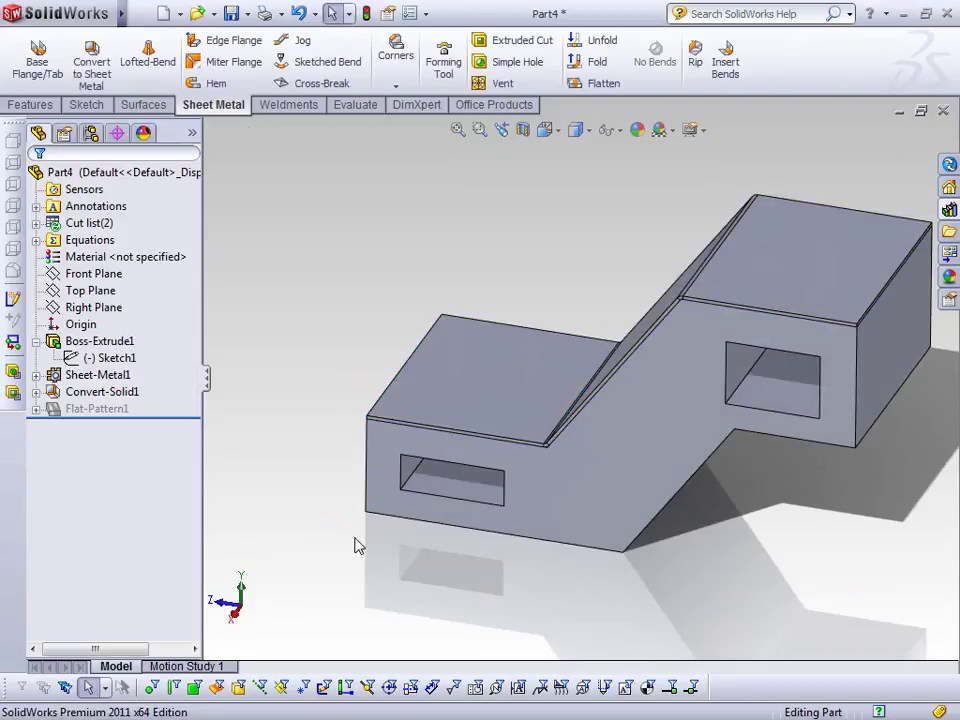
Convert the underside and upper end wall to sheet metal, fixing the lower step's bottom face and bending at the three adjoining edges
{"action": "left_click", "coordinate": [91, 60]}
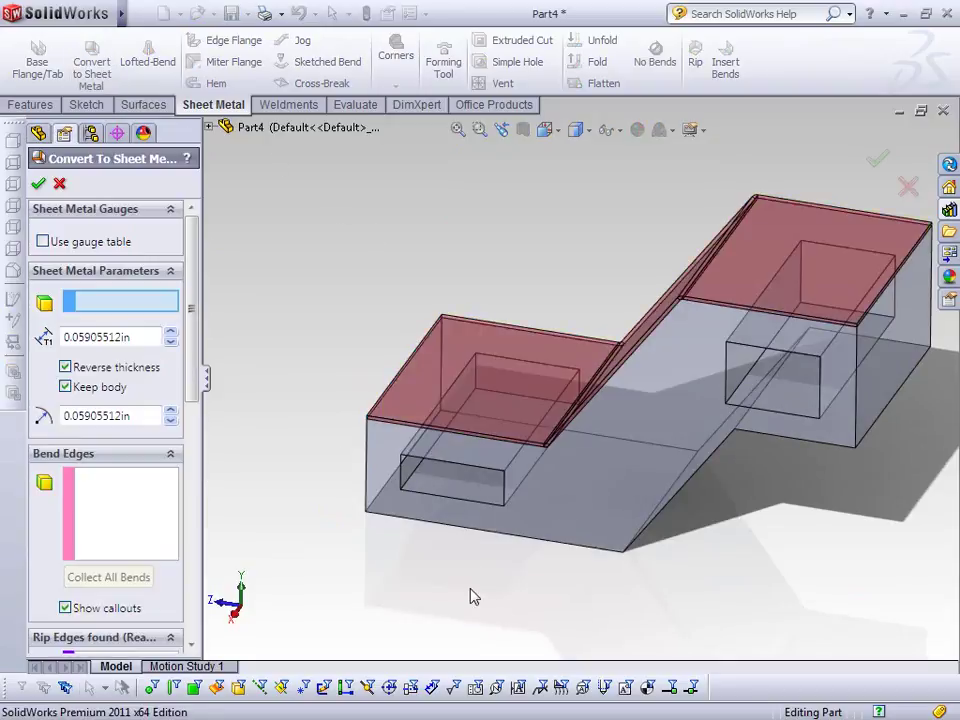
{"action": "middle_click_drag", "start_coordinate": [493, 520], "coordinate": [527, 507]}
{"action": "left_click", "coordinate": [598, 517]}
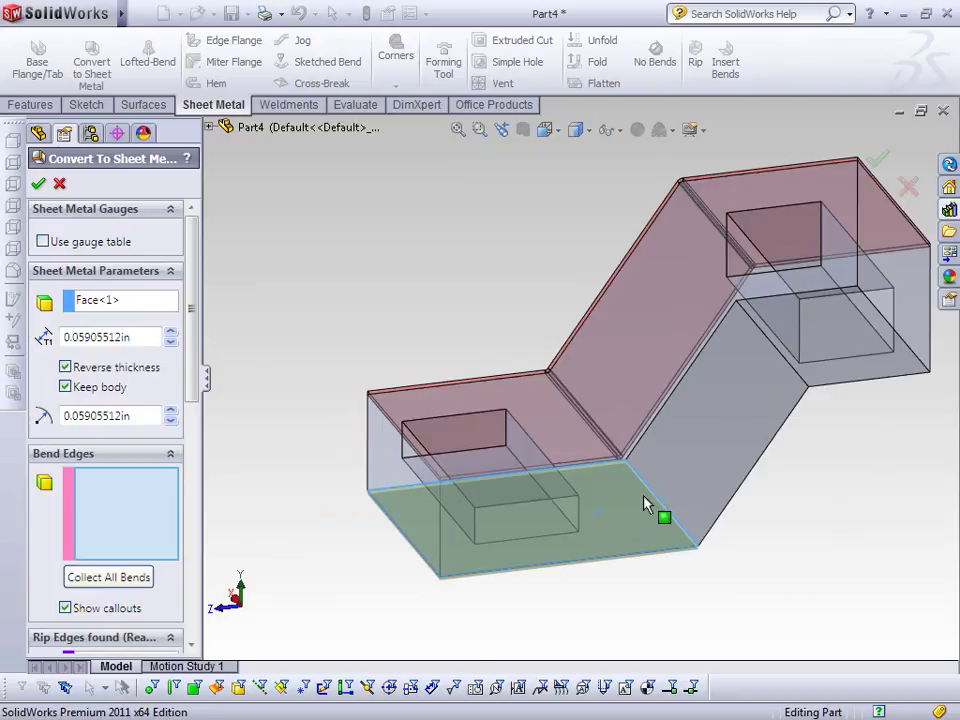
{"action": "left_click", "coordinate": [669, 512]}
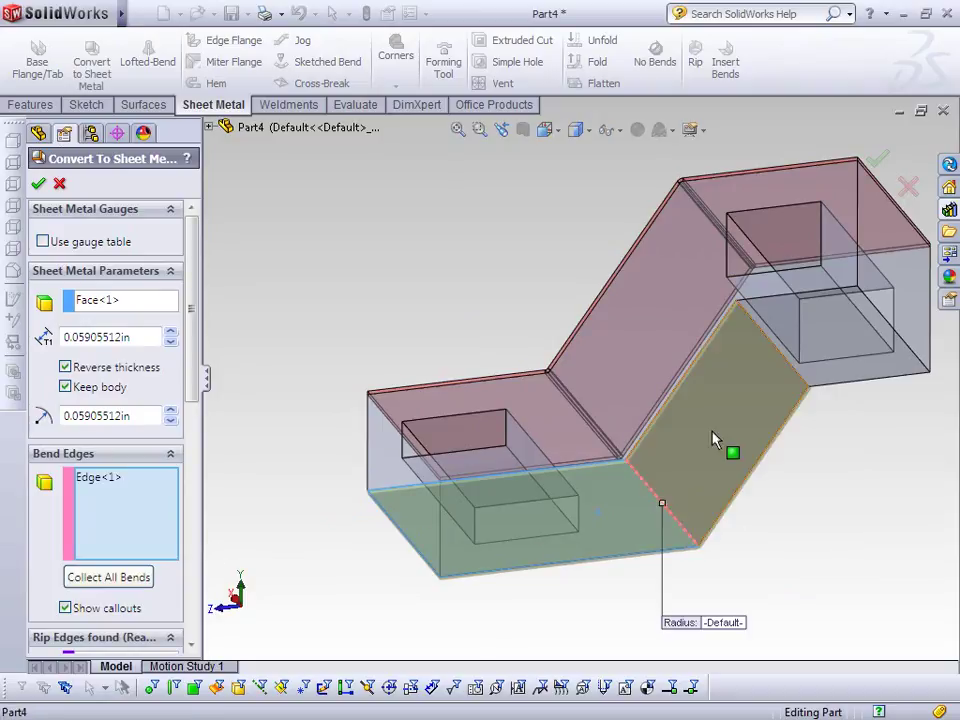
{"action": "left_click", "coordinate": [766, 343]}
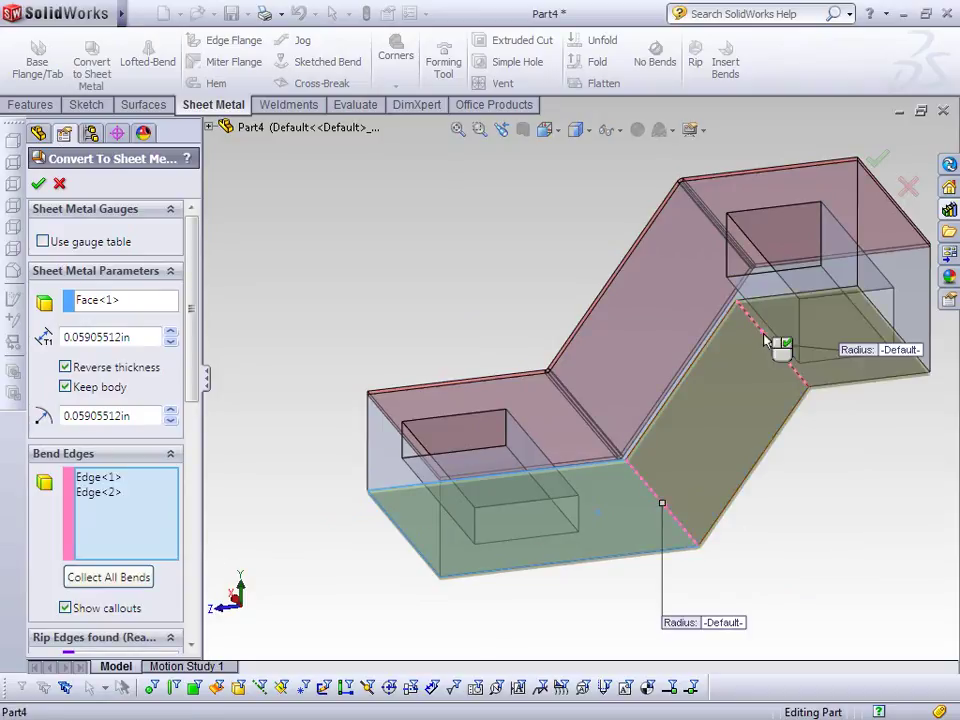
{"action": "left_click", "coordinate": [893, 336]}
{"action": "left_click", "coordinate": [38, 185]}
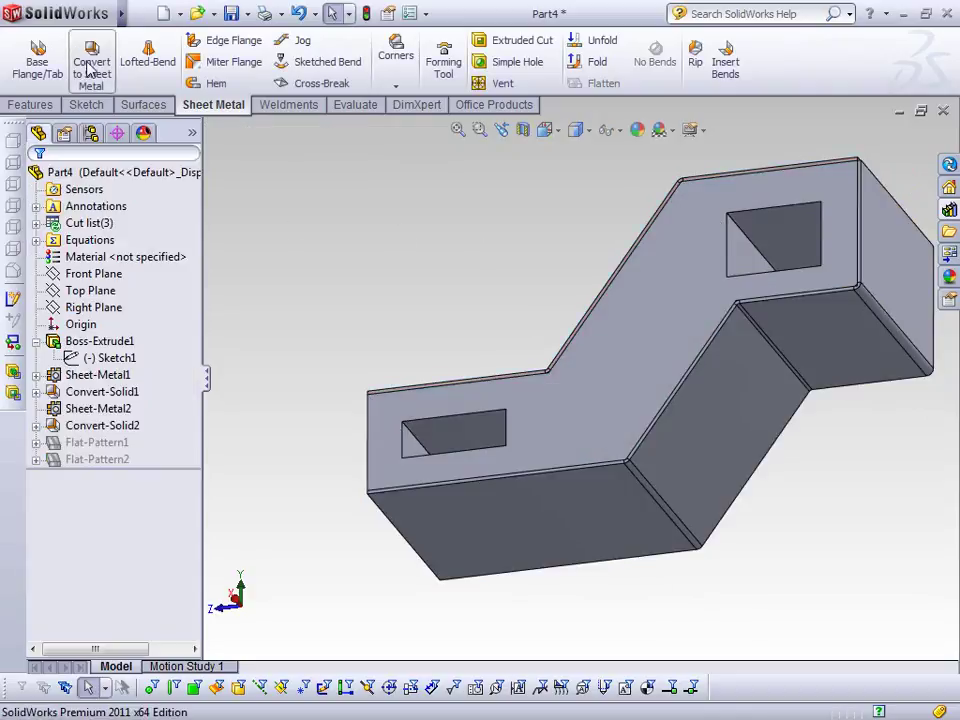
Convert each of the block's two flat profile side faces to its own sheet metal body without bends, keeping the solid
{"action": "left_click", "coordinate": [91, 66]}
{"action": "left_click", "coordinate": [550, 428]}
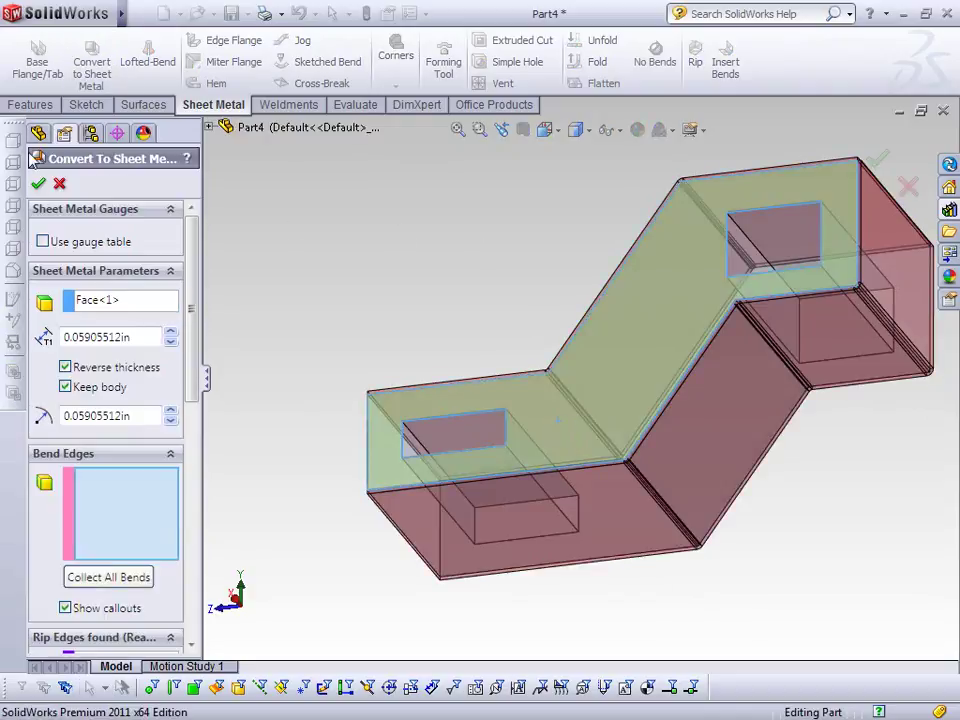
{"action": "key", "text": "Return"}
{"action": "middle_click_drag", "start_coordinate": [797, 480], "coordinate": [468, 438]}
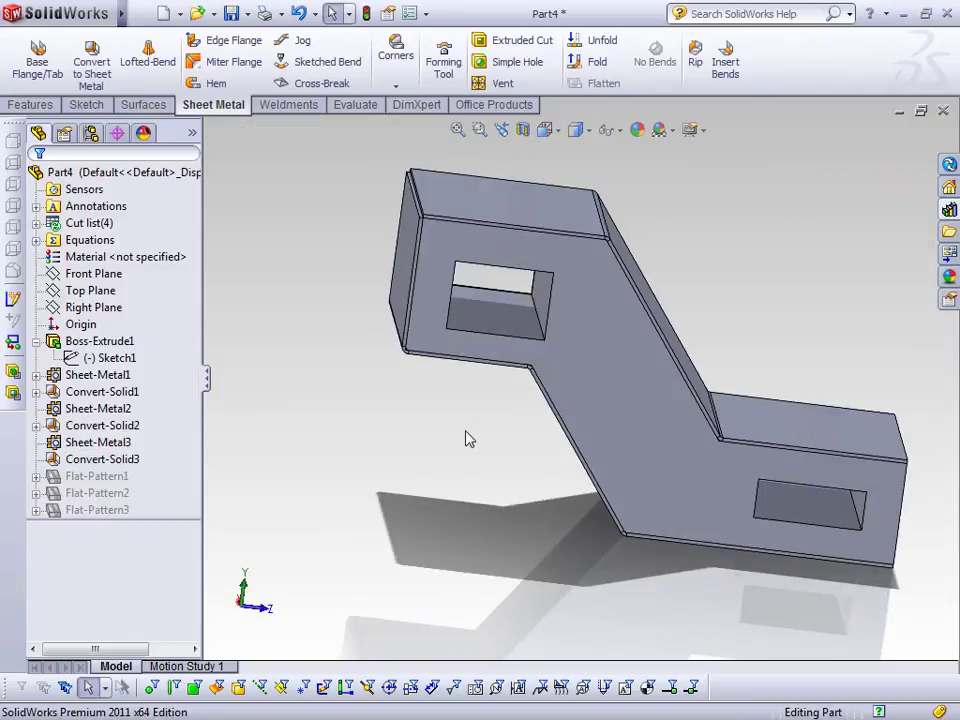
{"action": "left_click", "coordinate": [91, 66]}
{"action": "left_click", "coordinate": [636, 388]}
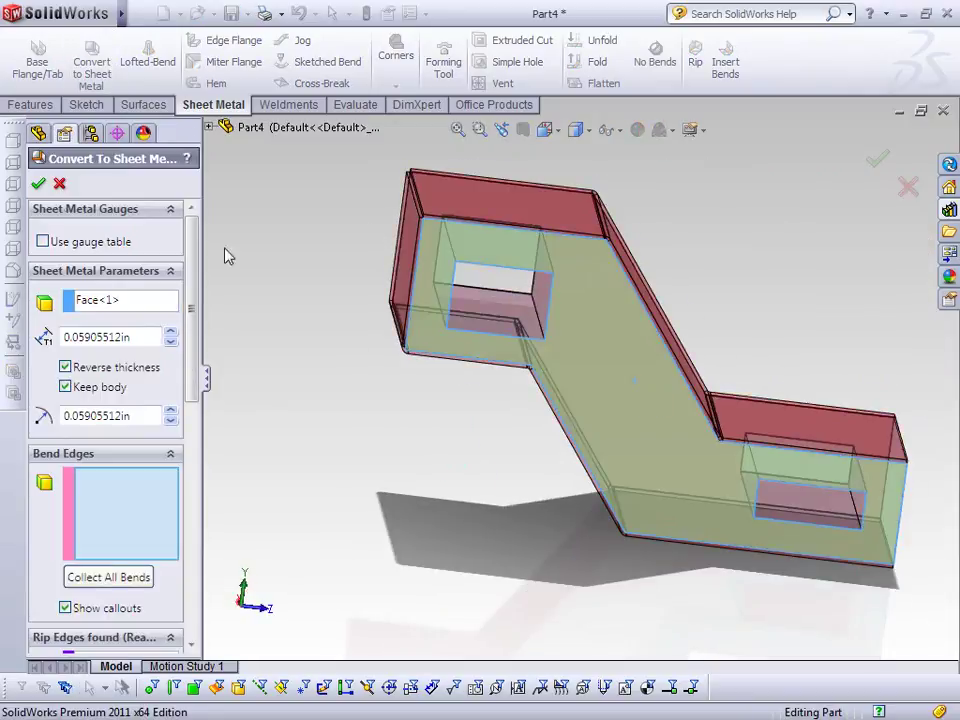
{"action": "key", "text": "Return"}
Convert three inner walls of the upper opening to sheet metal, with its floor as the fixed face and two bend edges
{"action": "scroll", "coordinate": [521, 334], "scroll_direction": "down", "scroll_amount": 5}
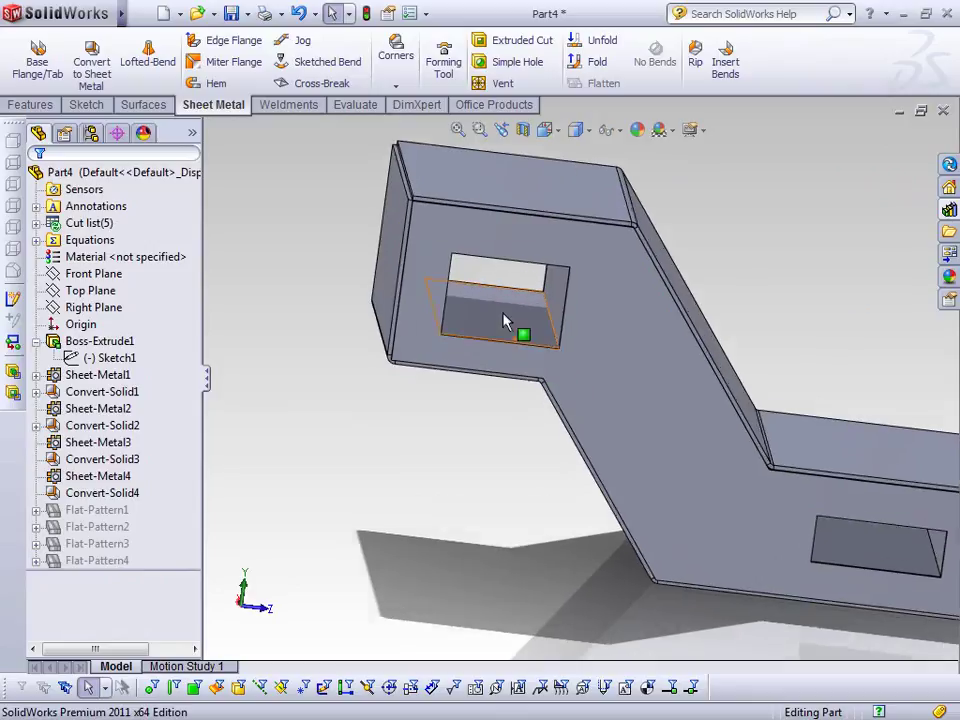
{"action": "left_click", "coordinate": [101, 74]}
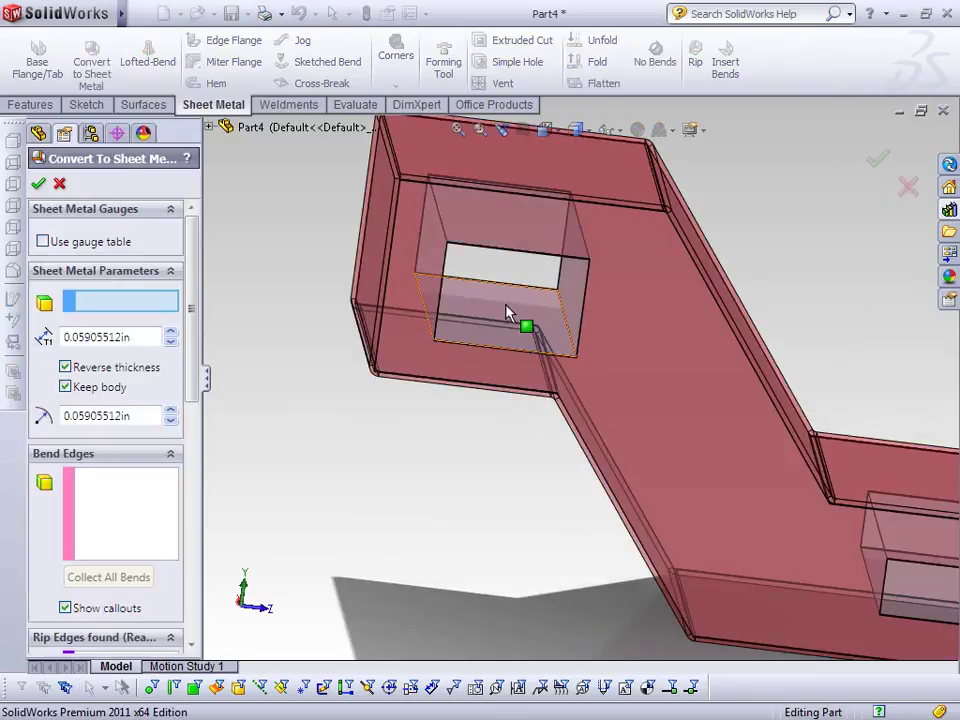
{"action": "left_click", "coordinate": [517, 318]}
{"action": "middle_click_drag", "start_coordinate": [457, 442], "coordinate": [379, 394]}
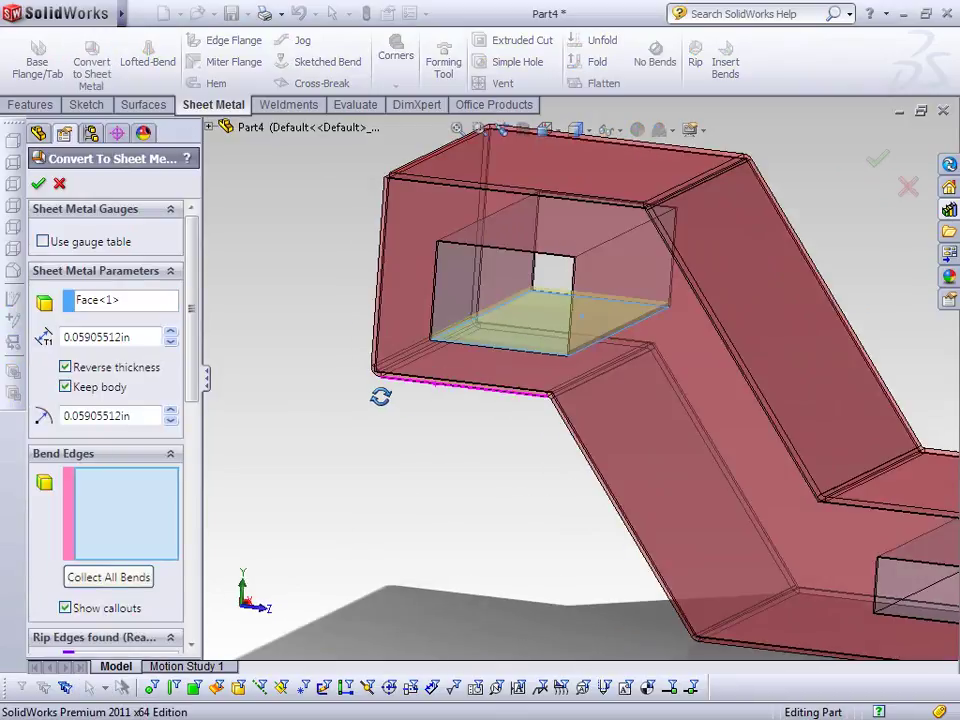
{"action": "left_click", "coordinate": [460, 312]}
{"action": "left_click", "coordinate": [468, 228]}
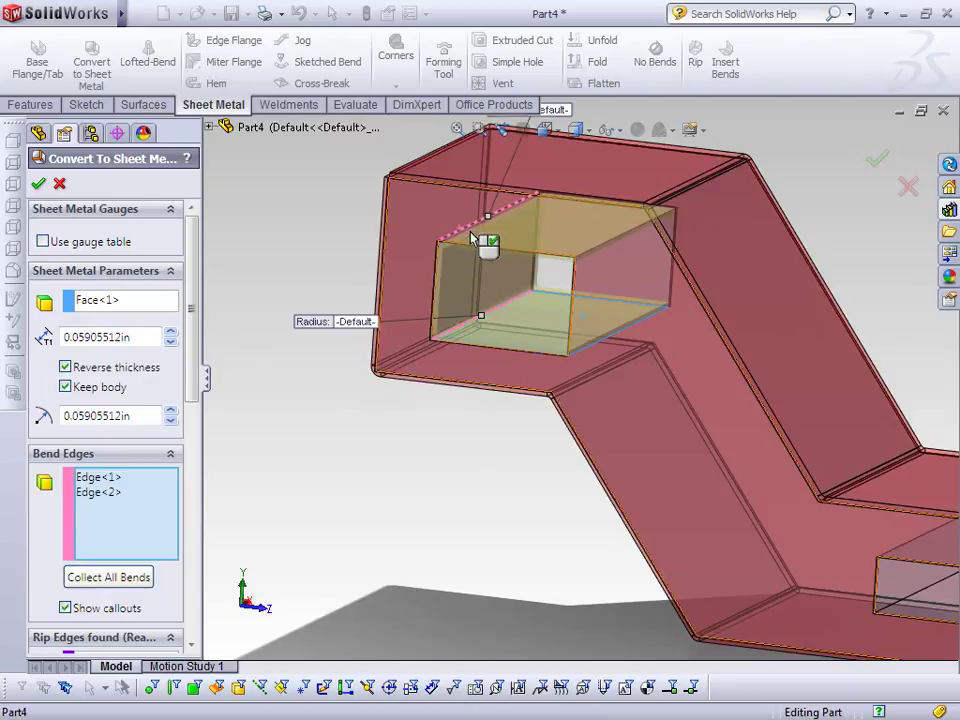
{"action": "left_click", "coordinate": [597, 260]}
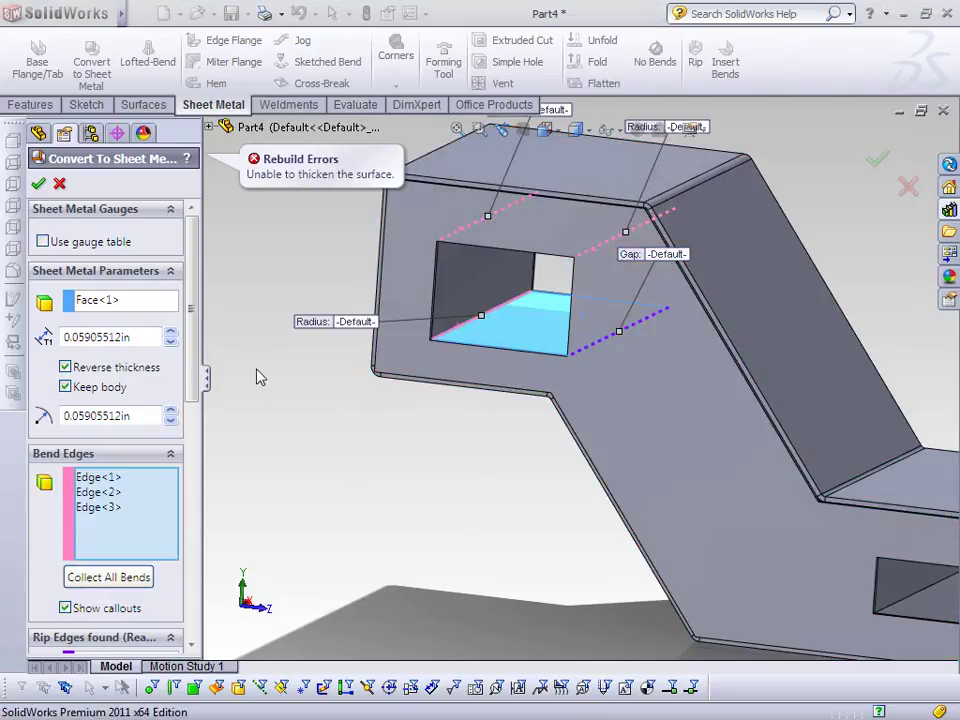
{"action": "middle_click_drag", "start_coordinate": [497, 429], "coordinate": [512, 413]}
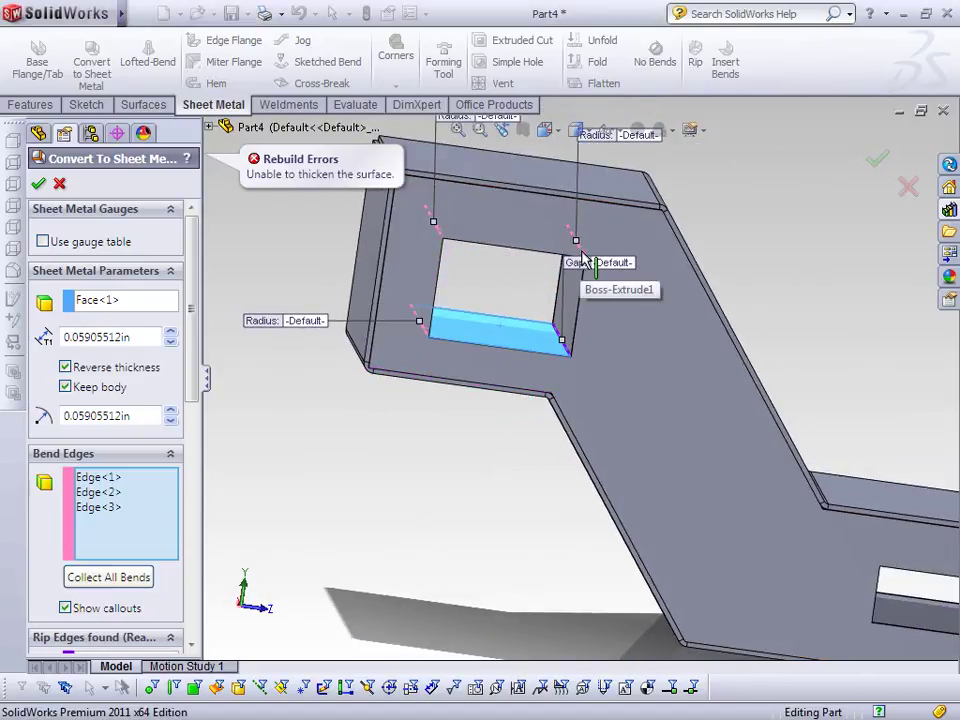
{"action": "left_click", "coordinate": [565, 342]}
{"action": "middle_click_drag", "start_coordinate": [497, 443], "coordinate": [452, 399]}
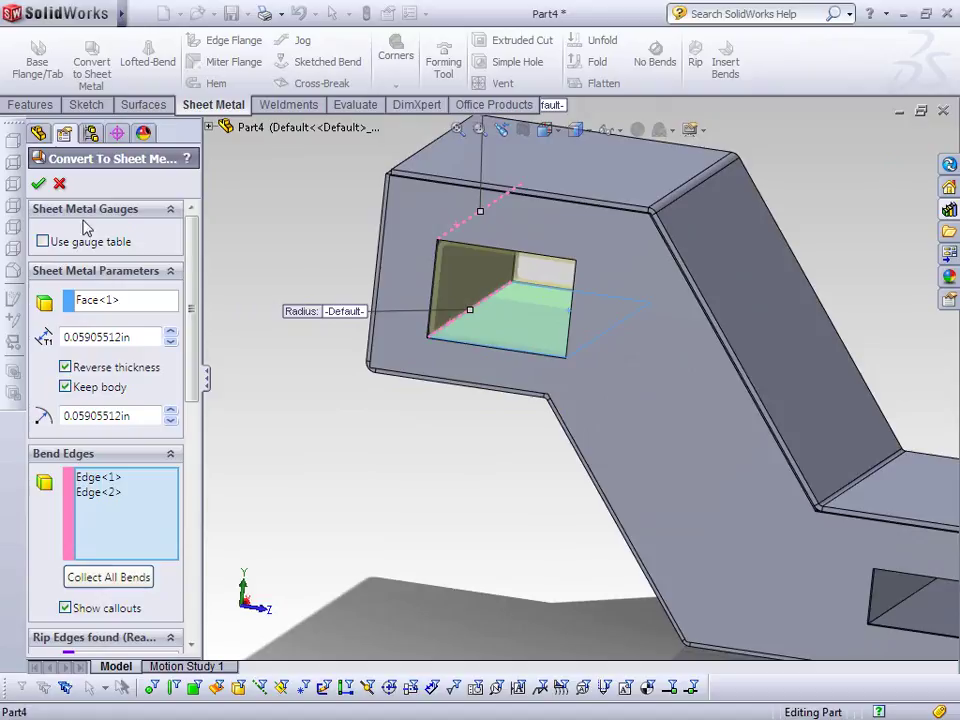
{"action": "left_click", "coordinate": [39, 184]}
Edit the upper opening's conversion feature so that it no longer keeps the original solid body
{"action": "key", "text": "f"}
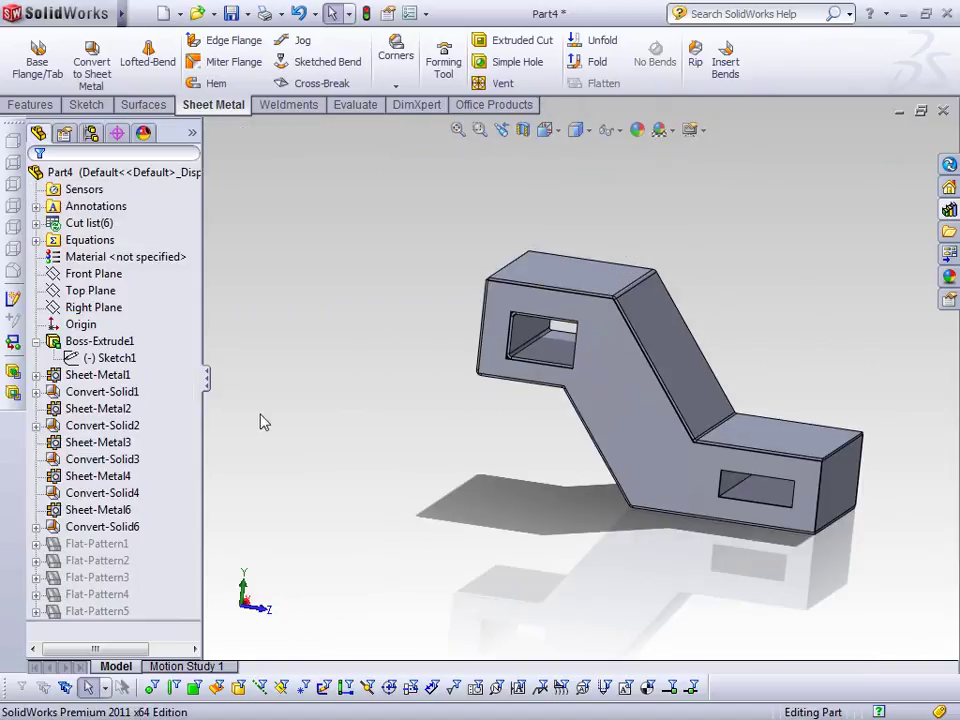
{"action": "right_click", "coordinate": [130, 526]}
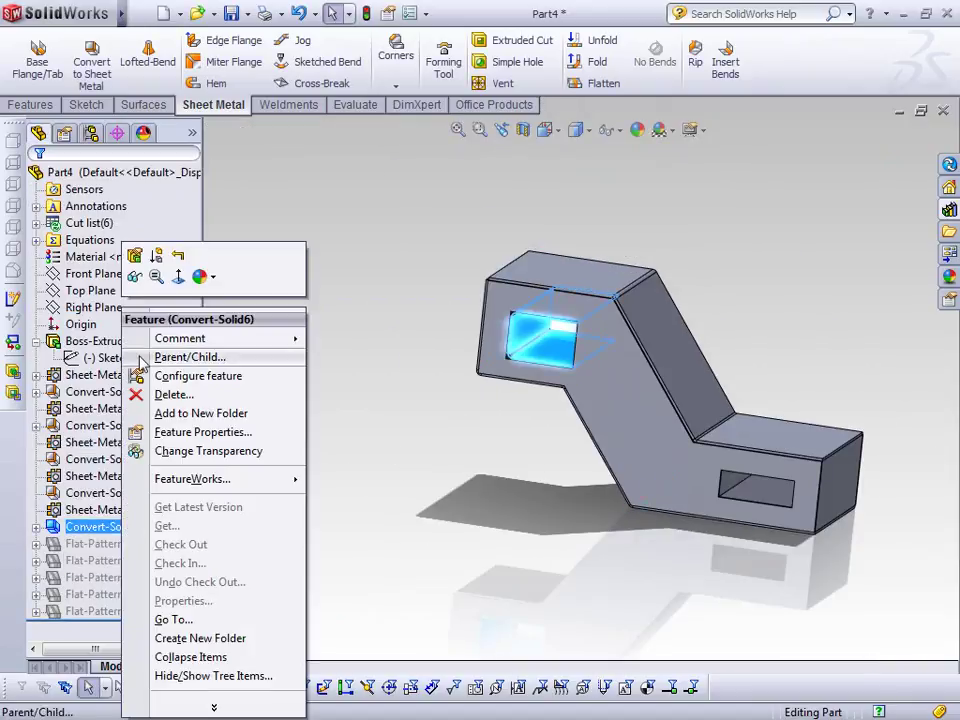
{"action": "left_click", "coordinate": [139, 264]}
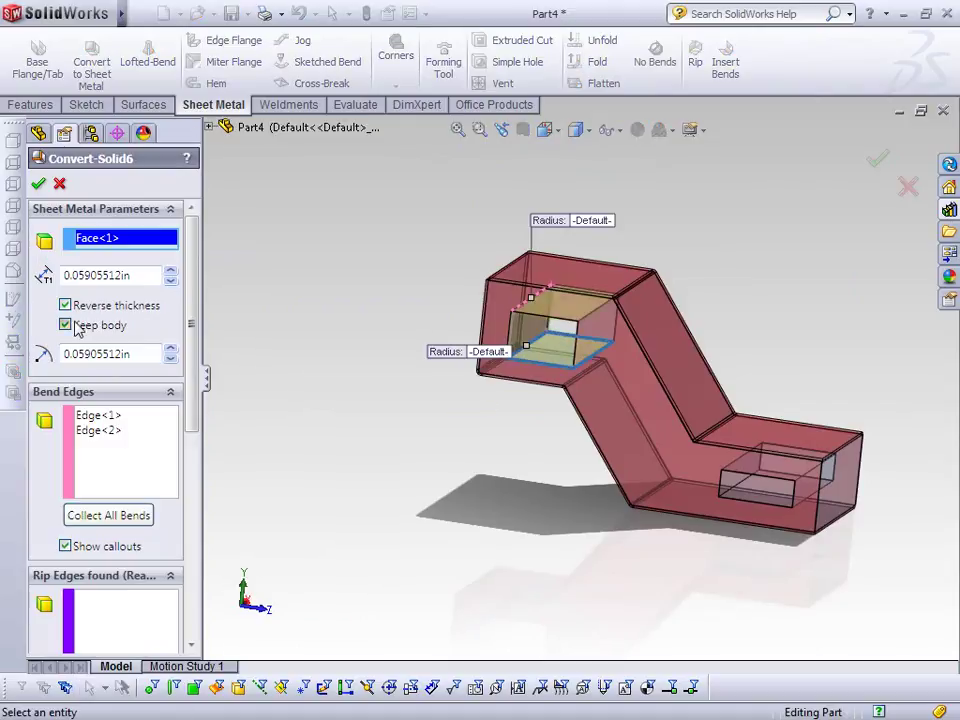
{"action": "left_click", "coordinate": [52, 184]}
Examine the hollow interior with a temporary section along the Right Plane, shifting the cutting plane through the part to about 6.49 in
{"action": "middle_click_drag", "start_coordinate": [470, 404], "coordinate": [590, 450]}
{"action": "left_click", "coordinate": [522, 130]}
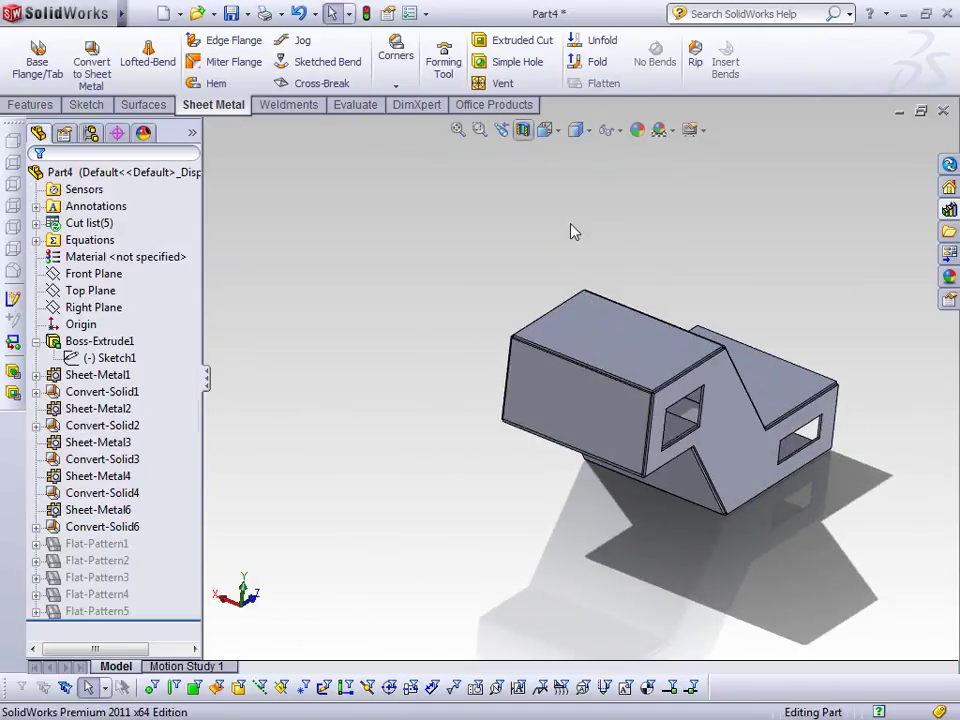
{"action": "left_click", "coordinate": [97, 290]}
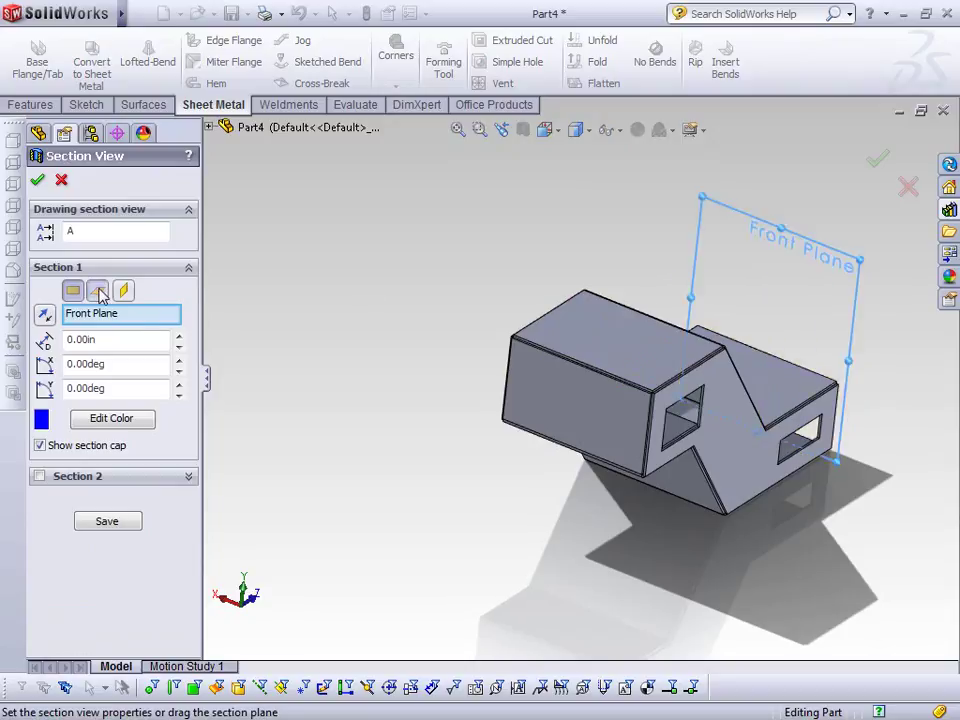
{"action": "left_click", "coordinate": [123, 291]}
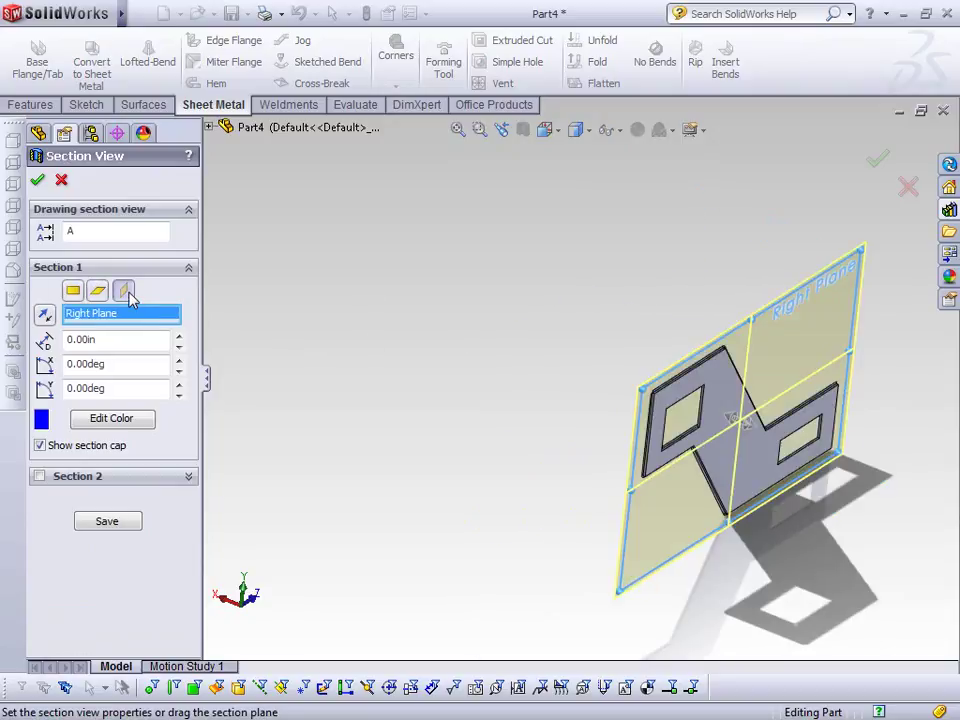
{"action": "left_click_drag", "start_coordinate": [776, 450], "coordinate": [696, 428]}
{"action": "middle_click_drag", "start_coordinate": [557, 469], "coordinate": [746, 508]}
{"action": "left_click_drag", "start_coordinate": [701, 411], "coordinate": [628, 471]}
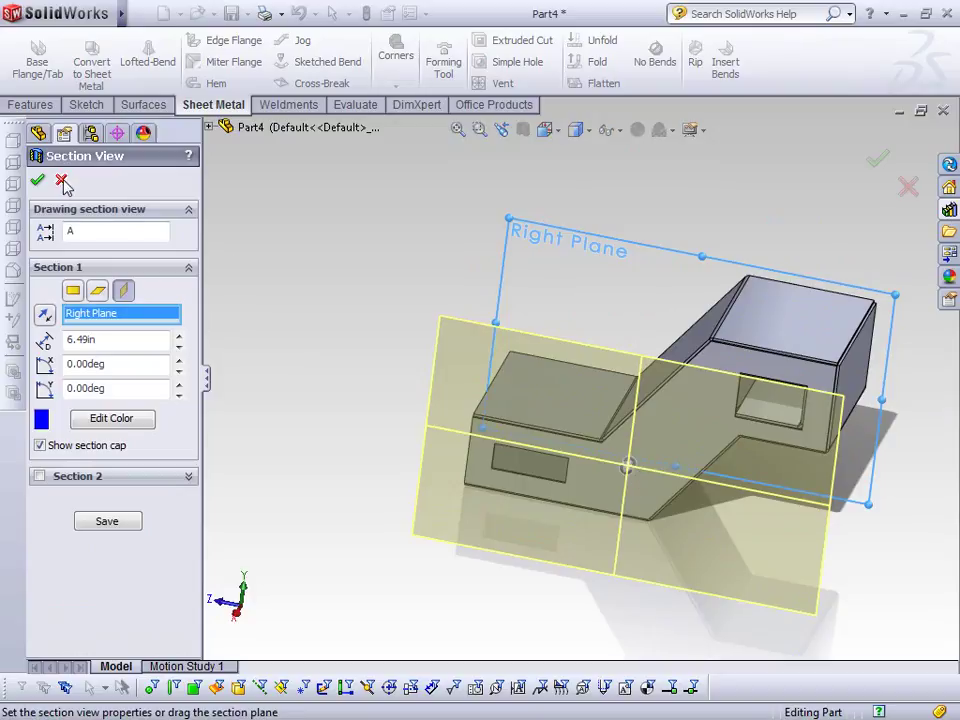
{"action": "left_click", "coordinate": [62, 181]}
Start a 0.06 in weld bead joining the side plate to the lower step's top sheet and the sloped wall, using their adjoining edge faces
{"action": "scroll", "coordinate": [530, 307], "scroll_direction": "down", "scroll_amount": 3}
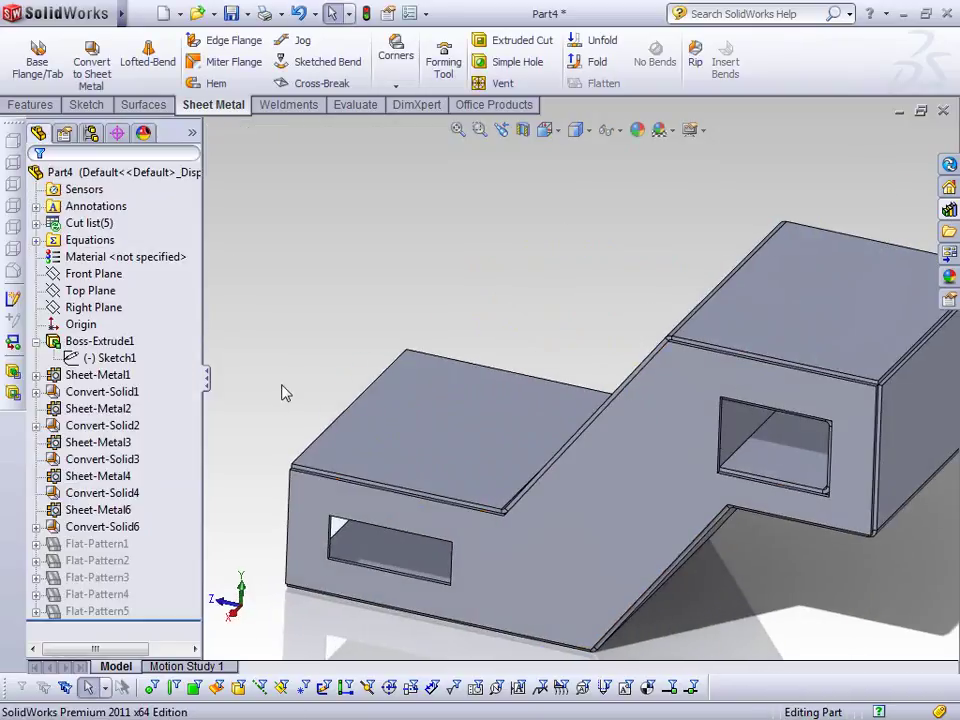
{"action": "left_click", "coordinate": [204, 14]}
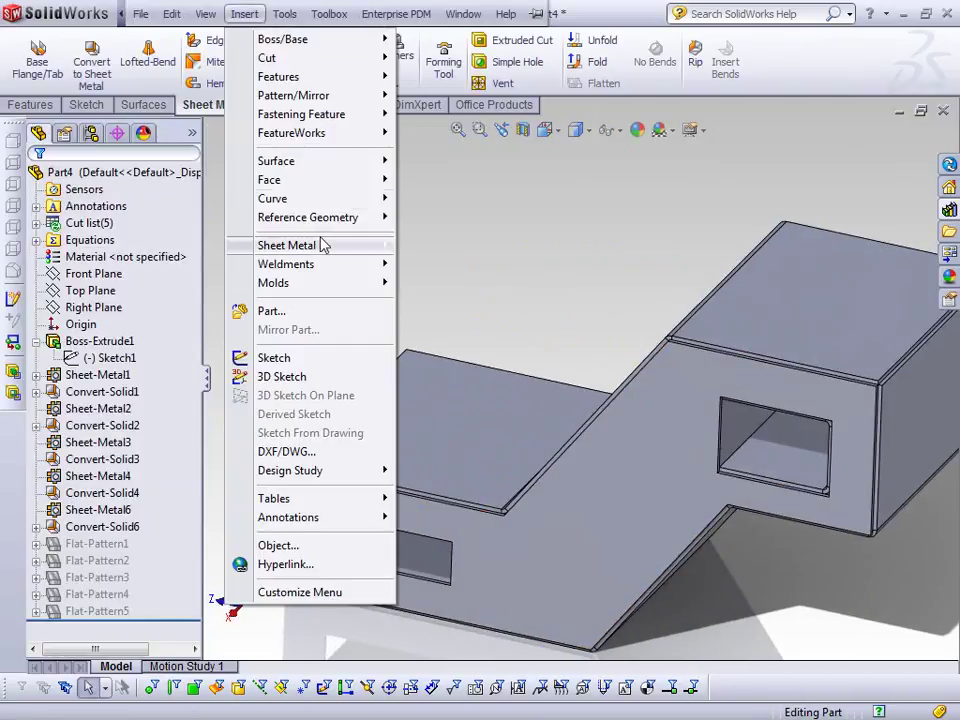
{"action": "mouse_move", "coordinate": [335, 265]}
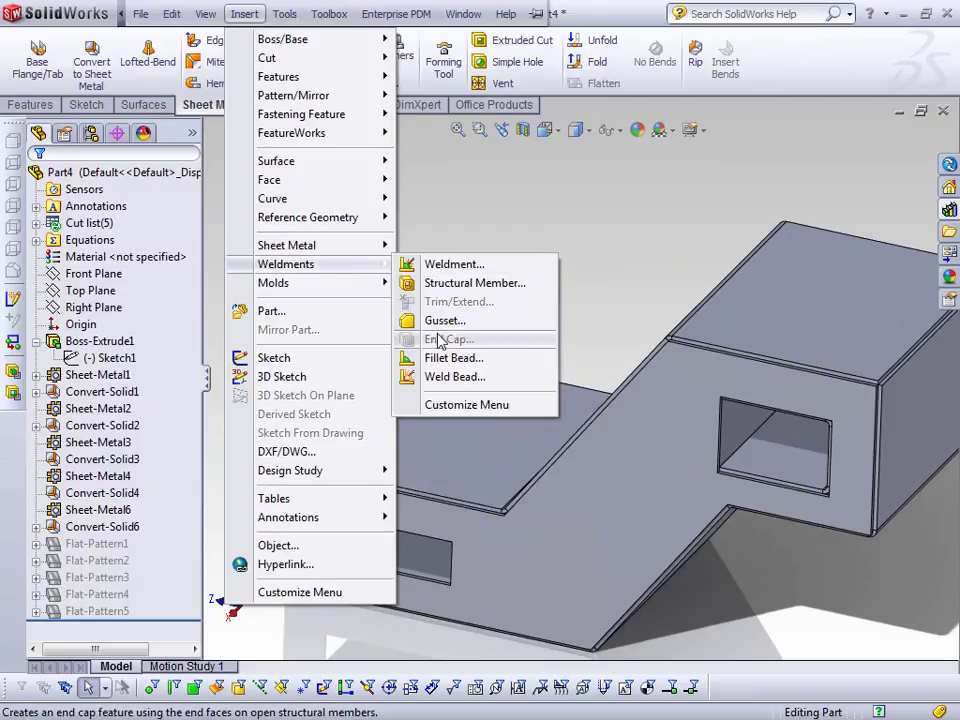
{"action": "left_click", "coordinate": [455, 378]}
{"action": "scroll", "coordinate": [480, 470], "scroll_direction": "down", "scroll_amount": 5}
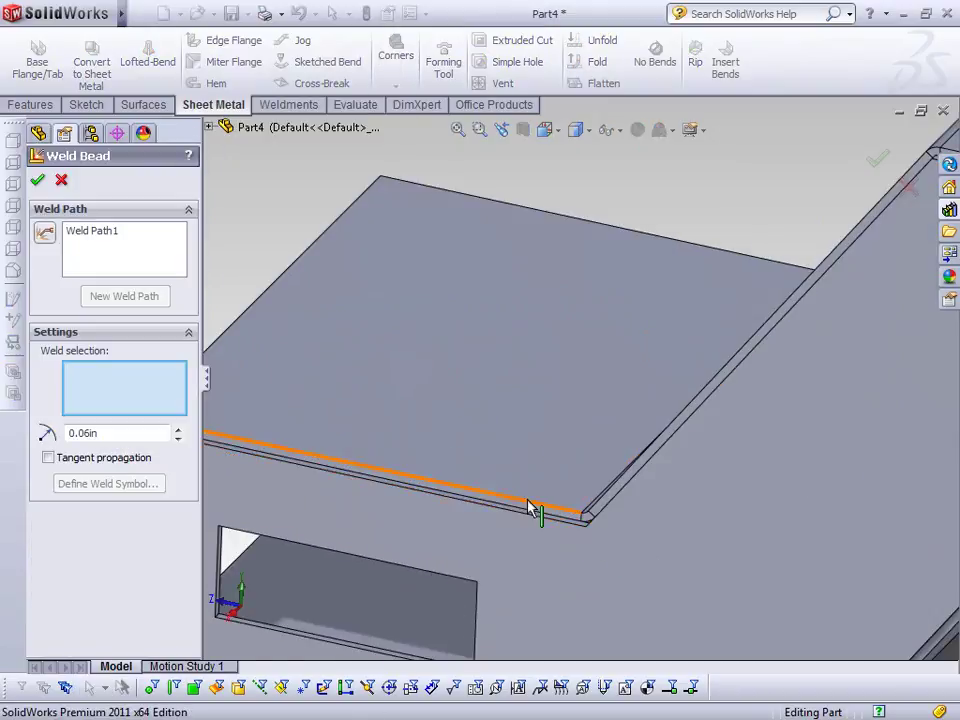
{"action": "left_click", "coordinate": [515, 502]}
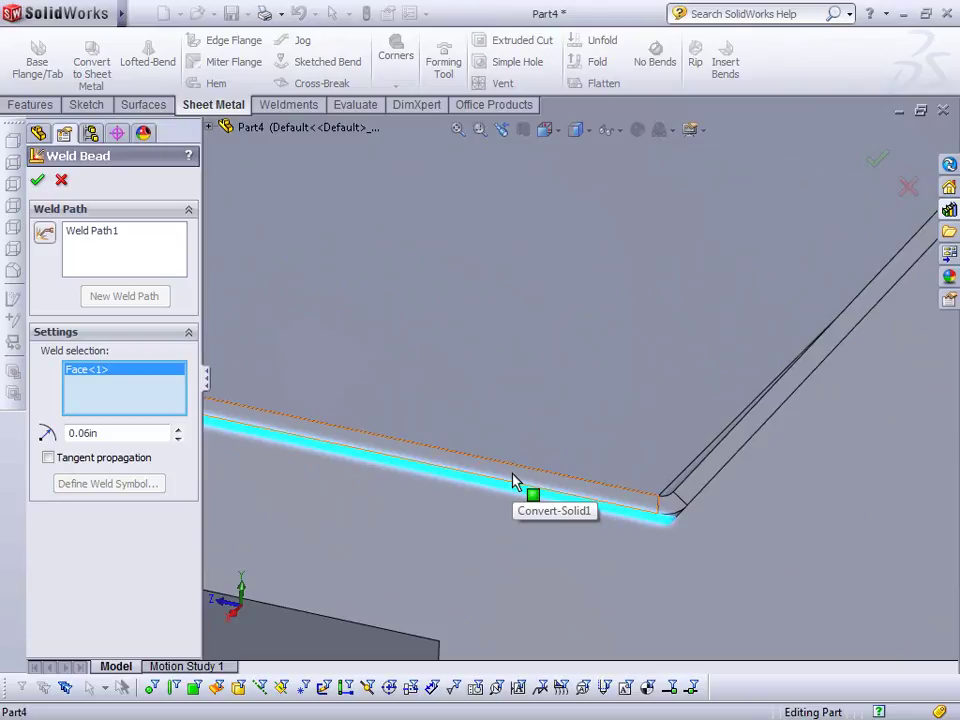
{"action": "left_click", "coordinate": [610, 507]}
{"action": "middle_click_drag", "start_coordinate": [654, 527], "coordinate": [720, 564]}
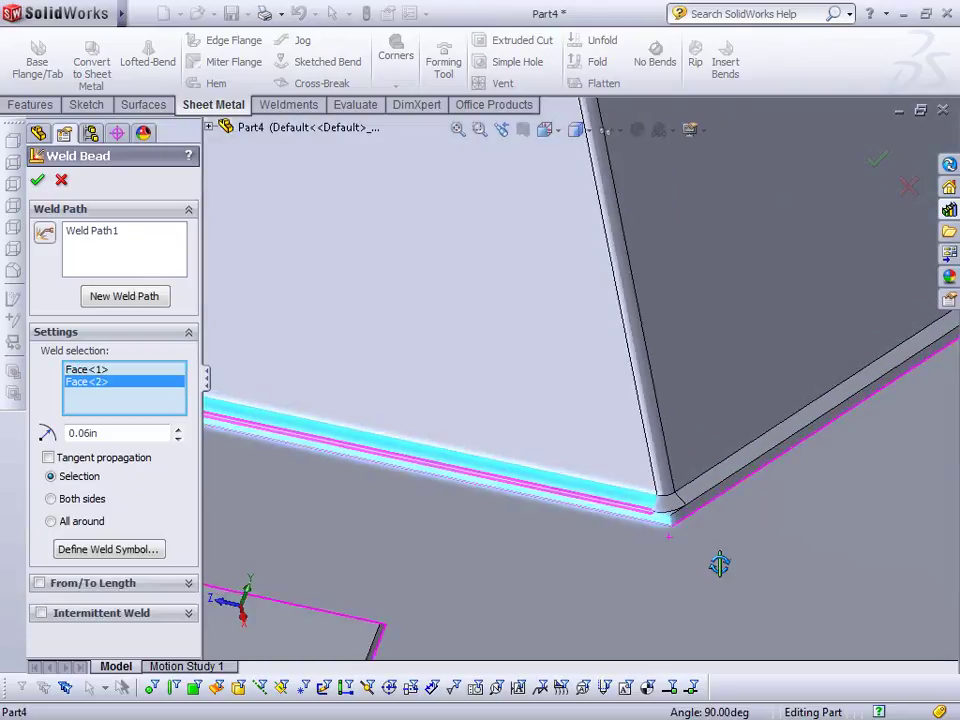
{"action": "left_click", "coordinate": [690, 495]}
{"action": "left_click", "coordinate": [692, 497]}
{"action": "scroll", "coordinate": [799, 516], "scroll_direction": "up", "scroll_amount": 5}
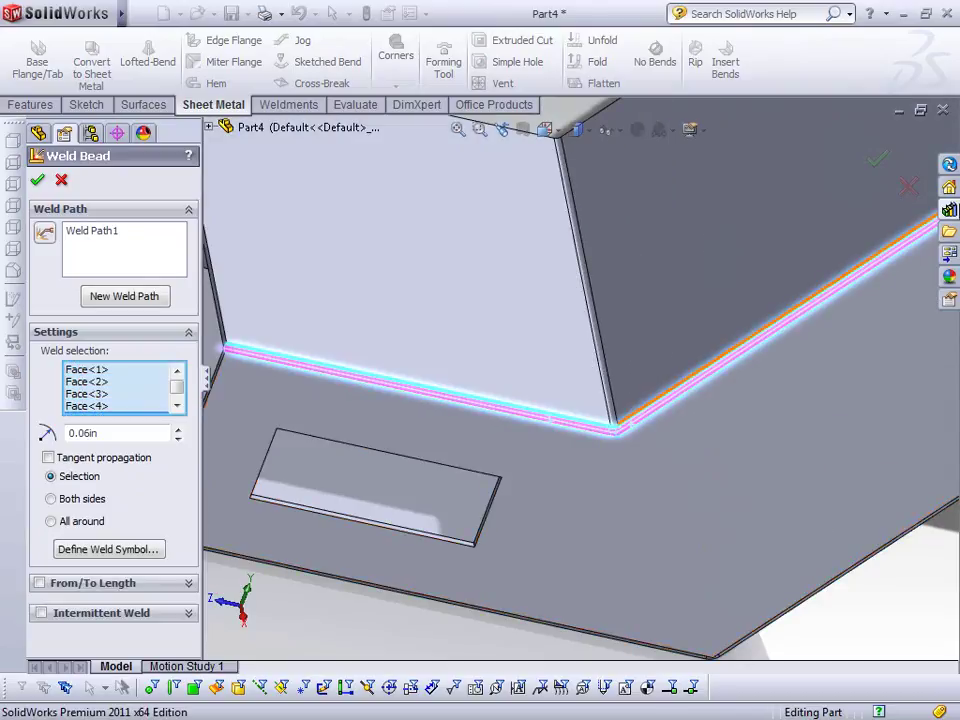
Extend the weld path along the upper step's top edge, leave out the end wall, and create the bead
{"action": "scroll", "coordinate": [845, 270], "scroll_direction": "down", "scroll_amount": 3}
{"action": "middle_click_drag", "start_coordinate": [816, 279], "coordinate": [634, 300], "text": "ctrl"}
{"action": "left_click", "coordinate": [677, 302]}
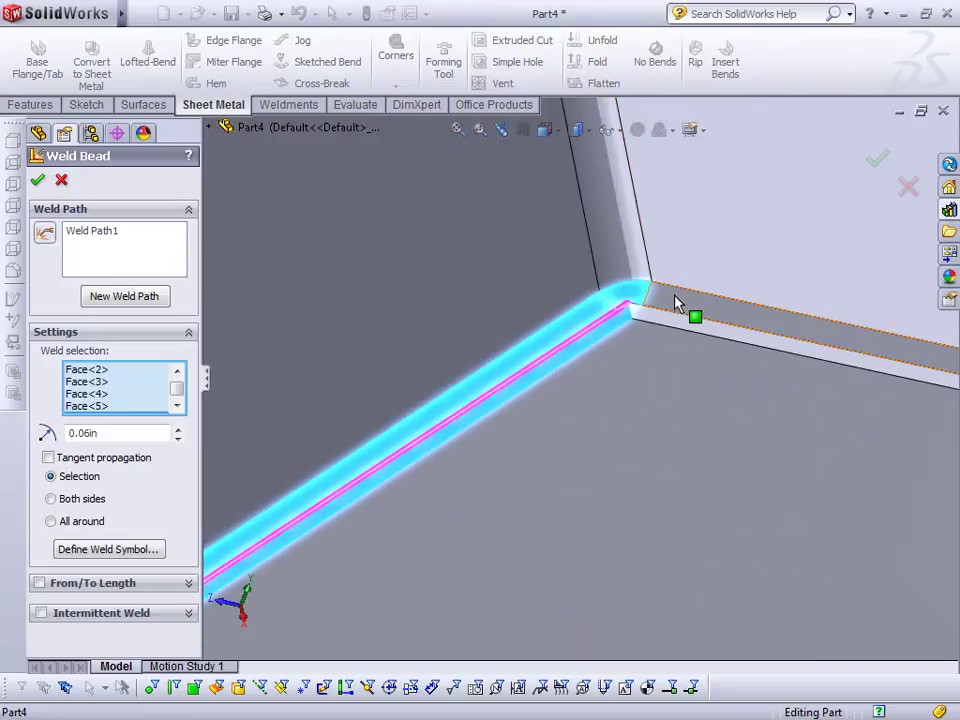
{"action": "left_click", "coordinate": [683, 326]}
{"action": "left_click", "coordinate": [690, 332]}
{"action": "scroll", "coordinate": [780, 420], "scroll_direction": "up", "scroll_amount": 4}
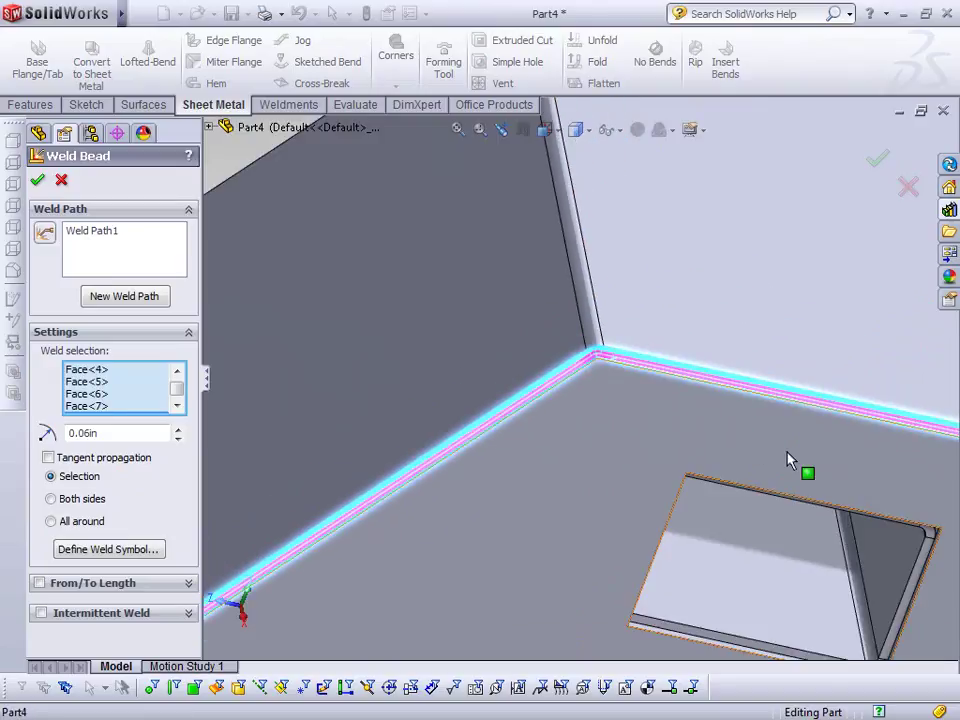
{"action": "scroll", "coordinate": [696, 388], "scroll_direction": "down", "scroll_amount": 5}
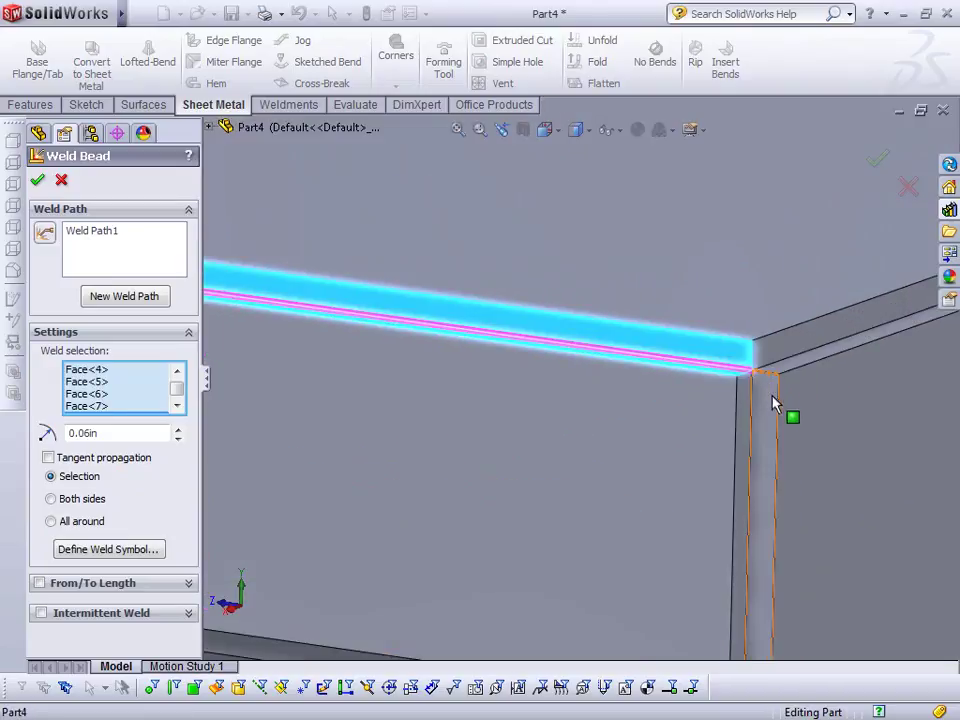
{"action": "left_click", "coordinate": [765, 362]}
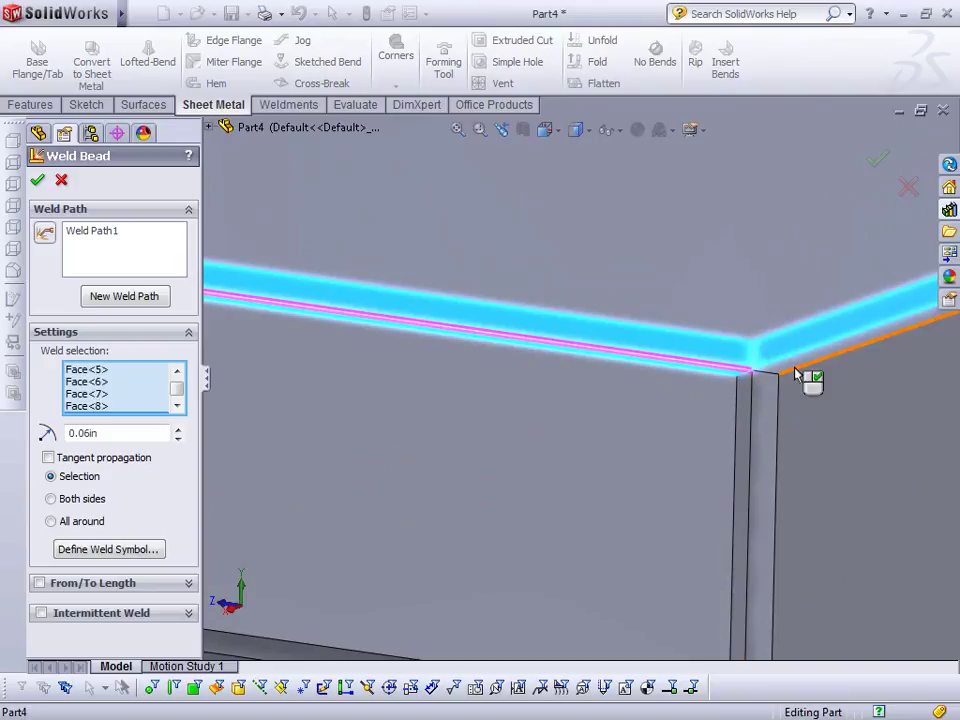
{"action": "left_click", "coordinate": [793, 368]}
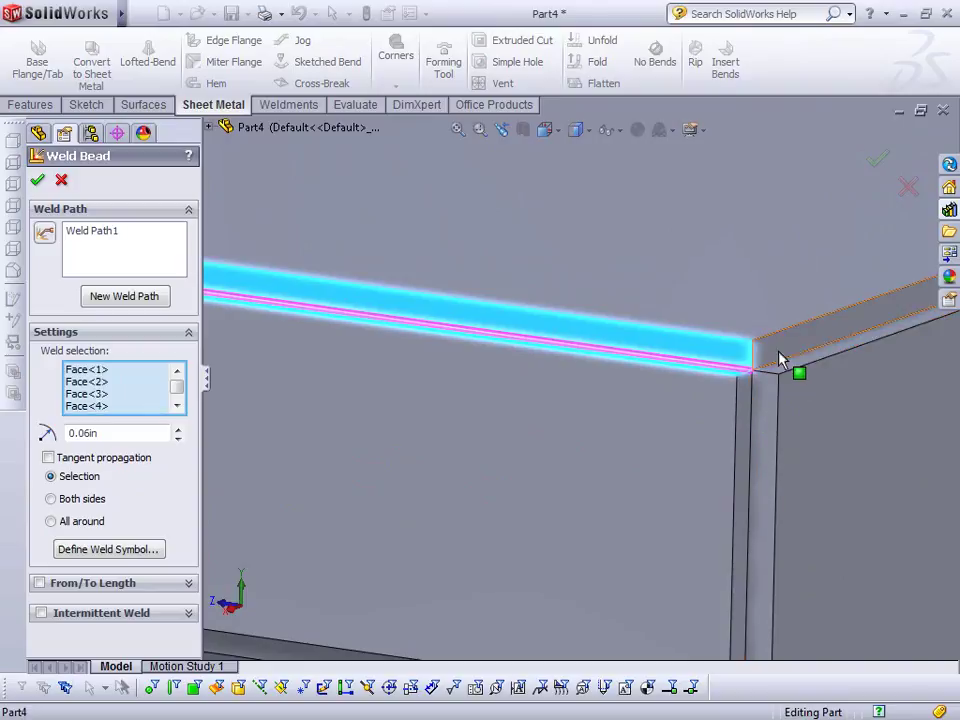
{"action": "key", "text": "Return"}
Assign Plain Carbon Steel as the part's material
{"action": "scroll", "coordinate": [615, 461], "scroll_direction": "up", "scroll_amount": 10}
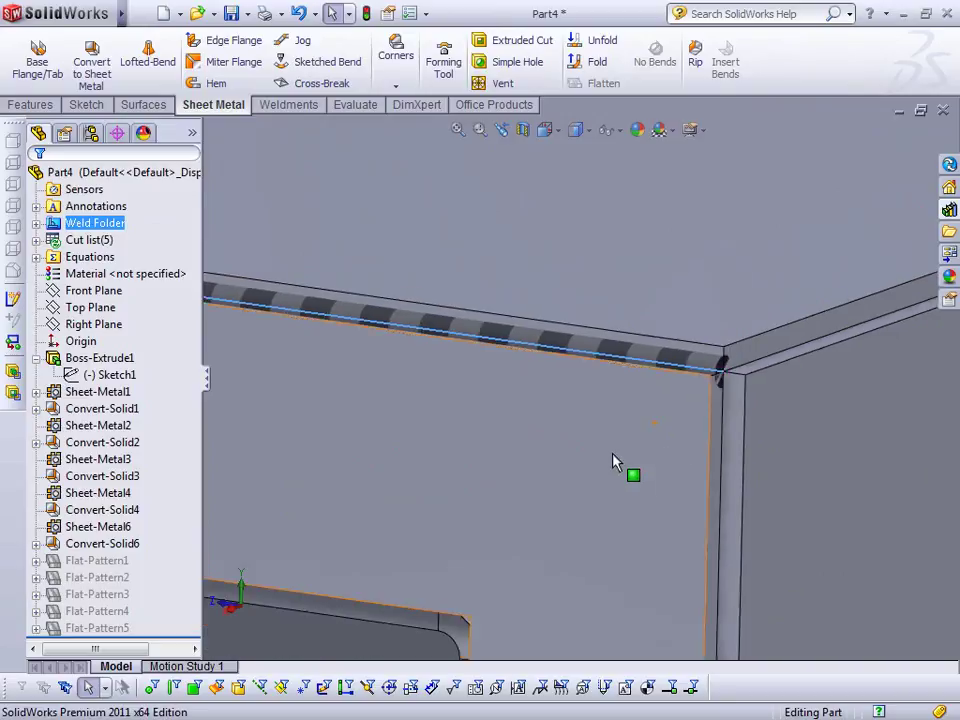
{"action": "scroll", "coordinate": [623, 636], "scroll_direction": "up", "scroll_amount": 3}
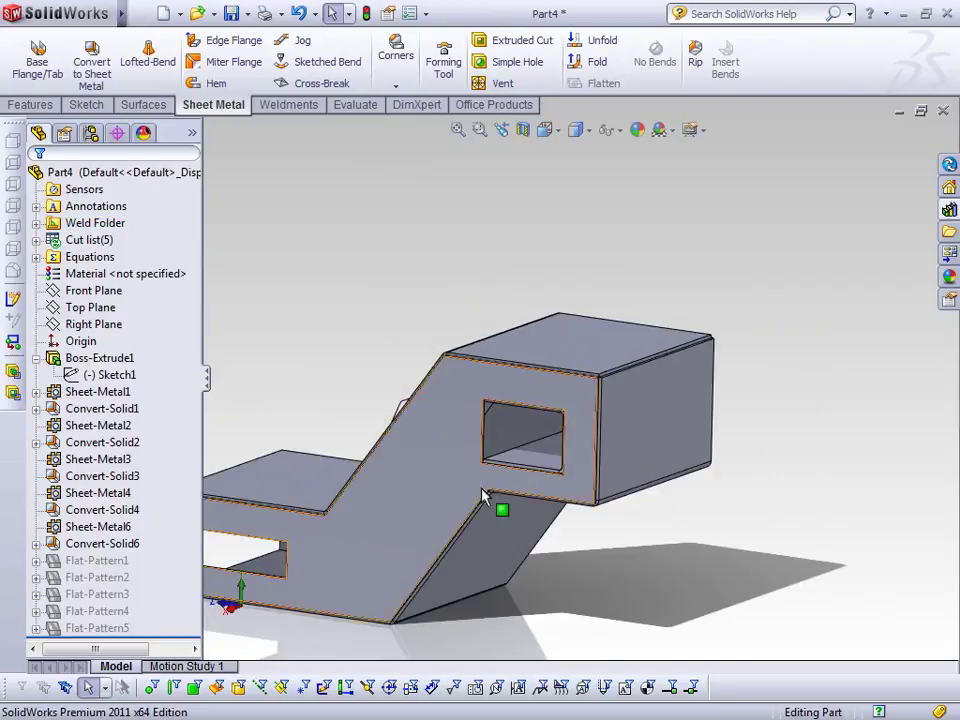
{"action": "right_click", "coordinate": [88, 273]}
{"action": "left_click", "coordinate": [428, 477]}
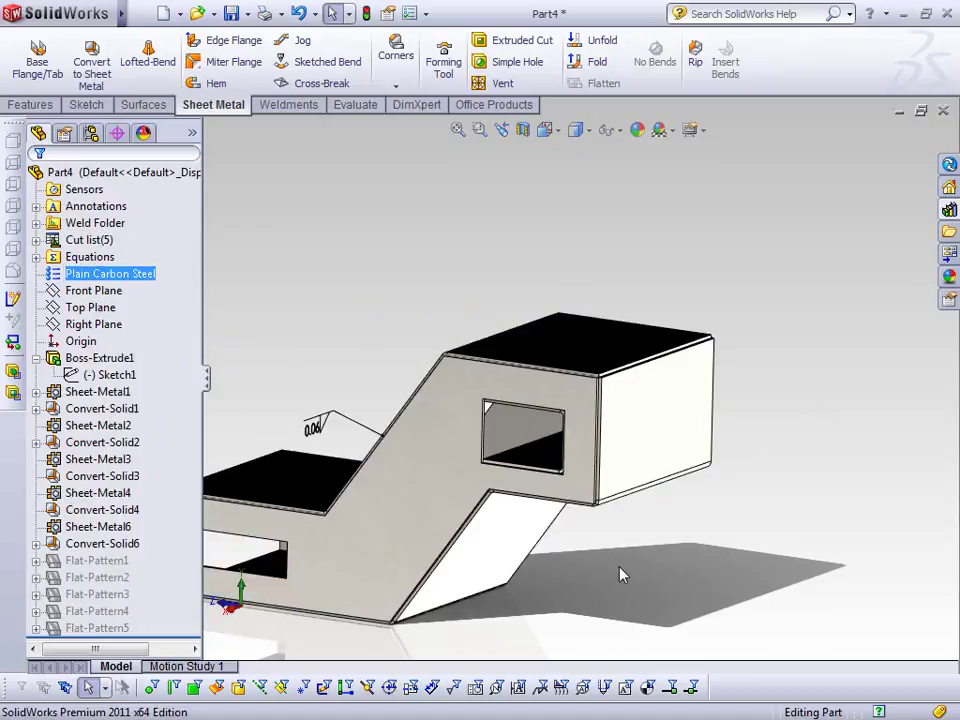
{"action": "middle_click_drag", "start_coordinate": [563, 549], "coordinate": [665, 545]}
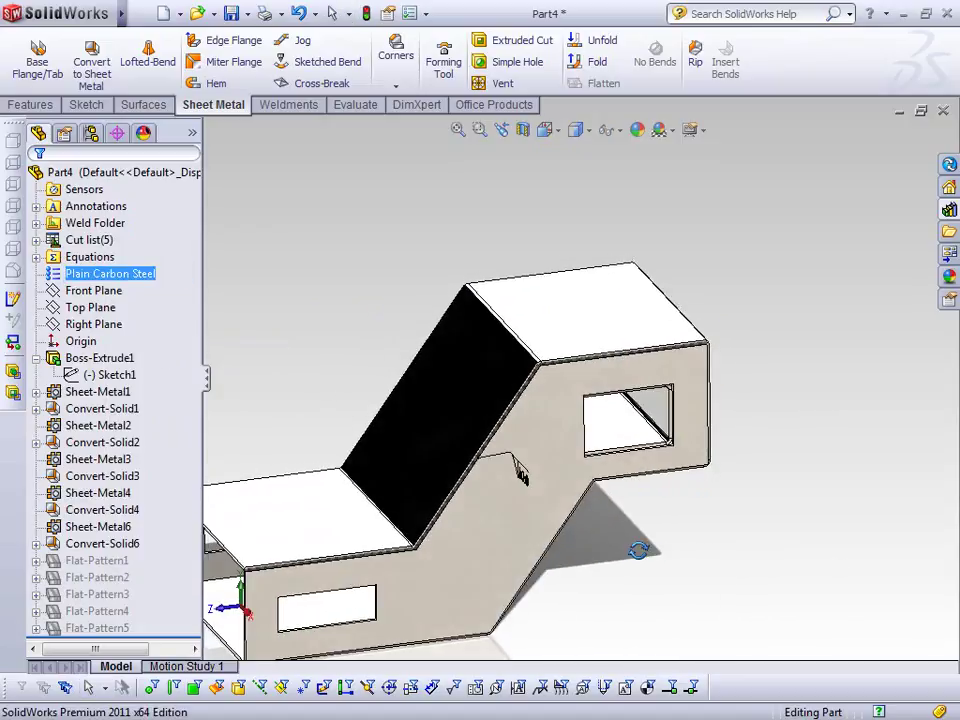
Create 0.06 in weld beads joining the upper opening's walls to the side plate, with a separate weld path for the opening's end wall
{"action": "mouse_move", "coordinate": [204, 17]}
{"action": "left_click", "coordinate": [244, 14]}
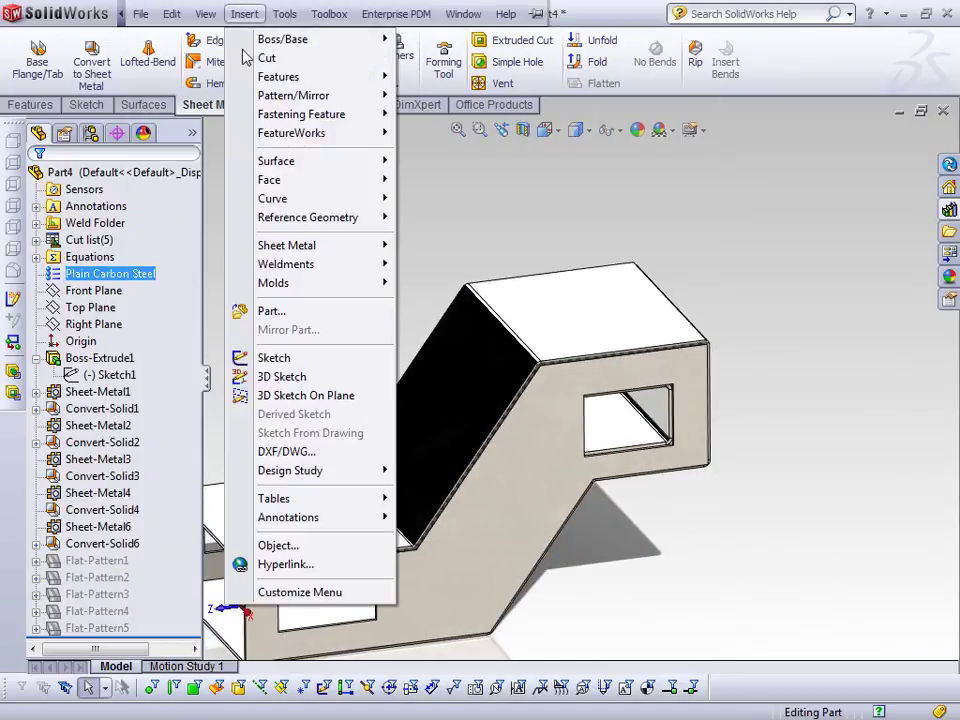
{"action": "mouse_move", "coordinate": [330, 266]}
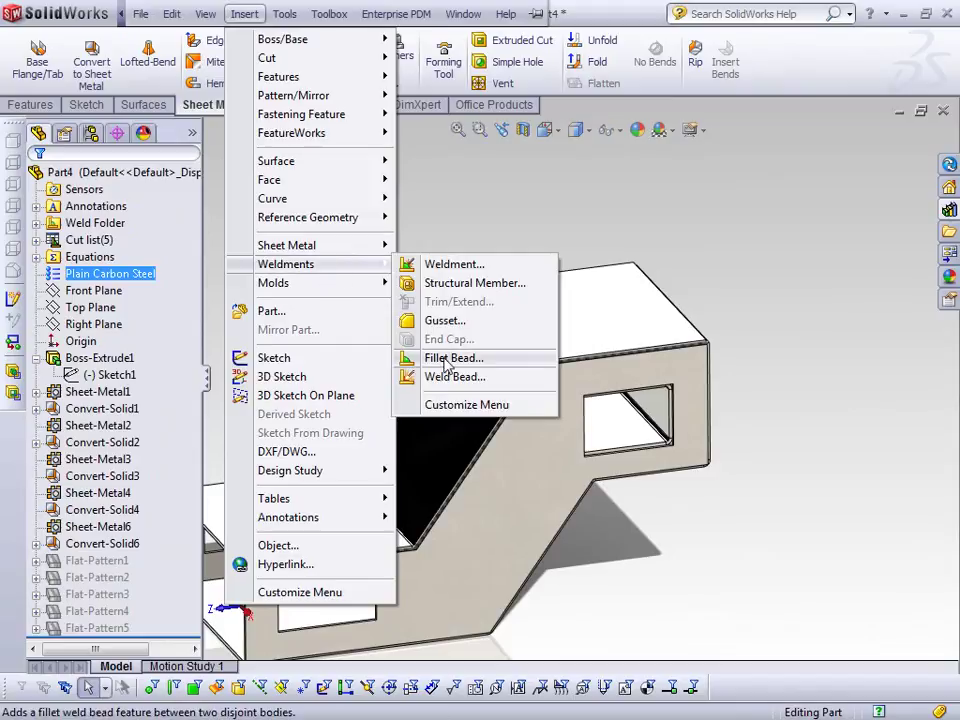
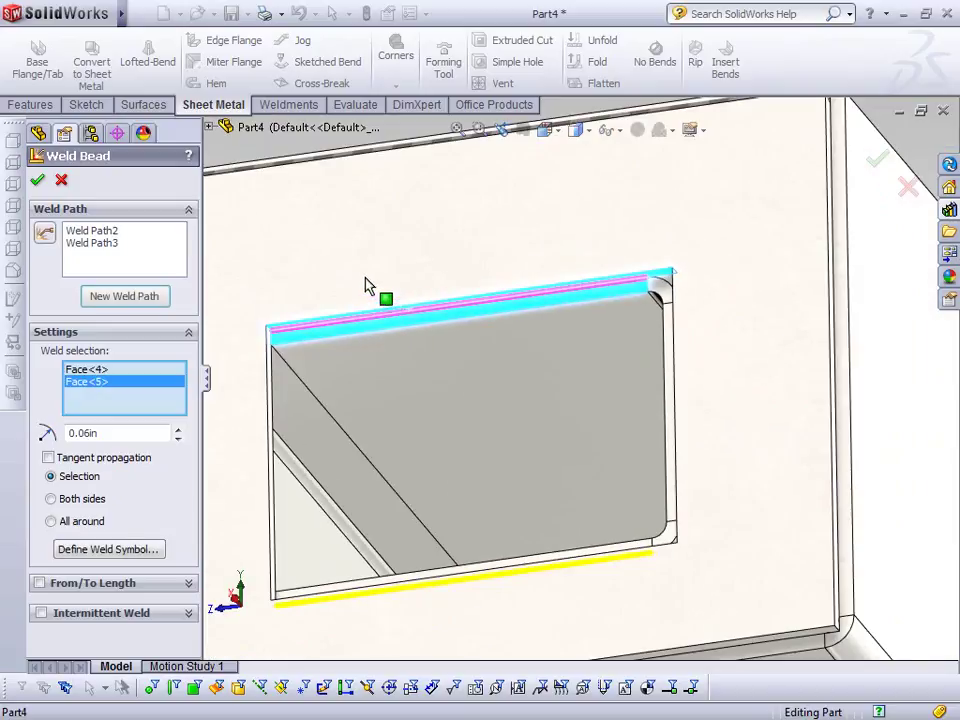
{"action": "left_click", "coordinate": [130, 298]}
{"action": "middle_click_drag", "start_coordinate": [539, 437], "coordinate": [669, 435]}
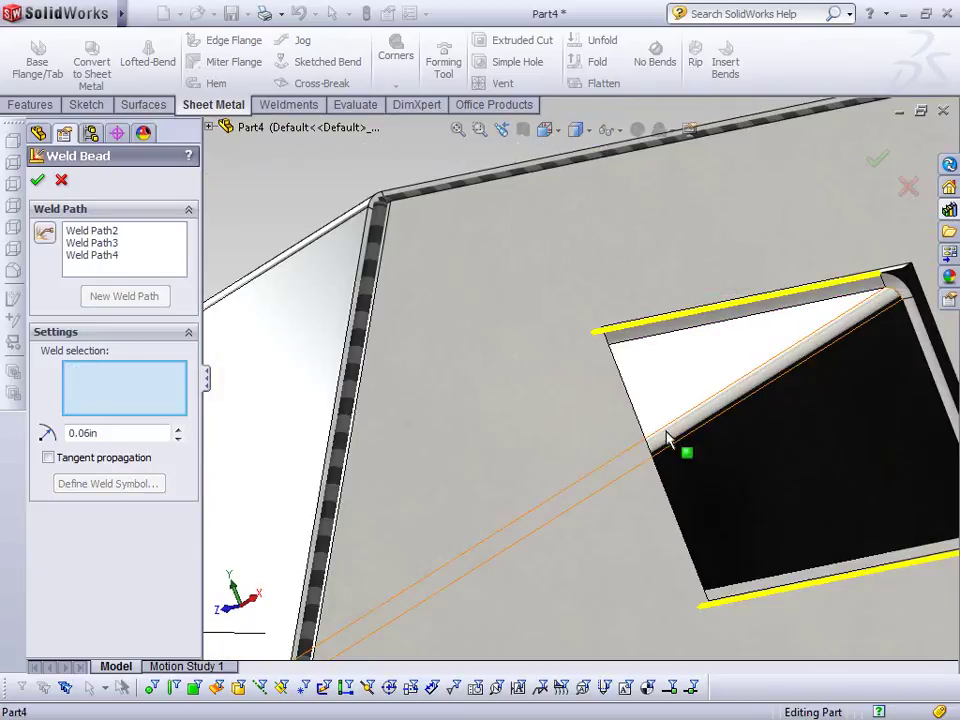
{"action": "scroll", "coordinate": [840, 450], "scroll_direction": "up", "scroll_amount": 3}
{"action": "scroll", "coordinate": [720, 399], "scroll_direction": "down", "scroll_amount": 4}
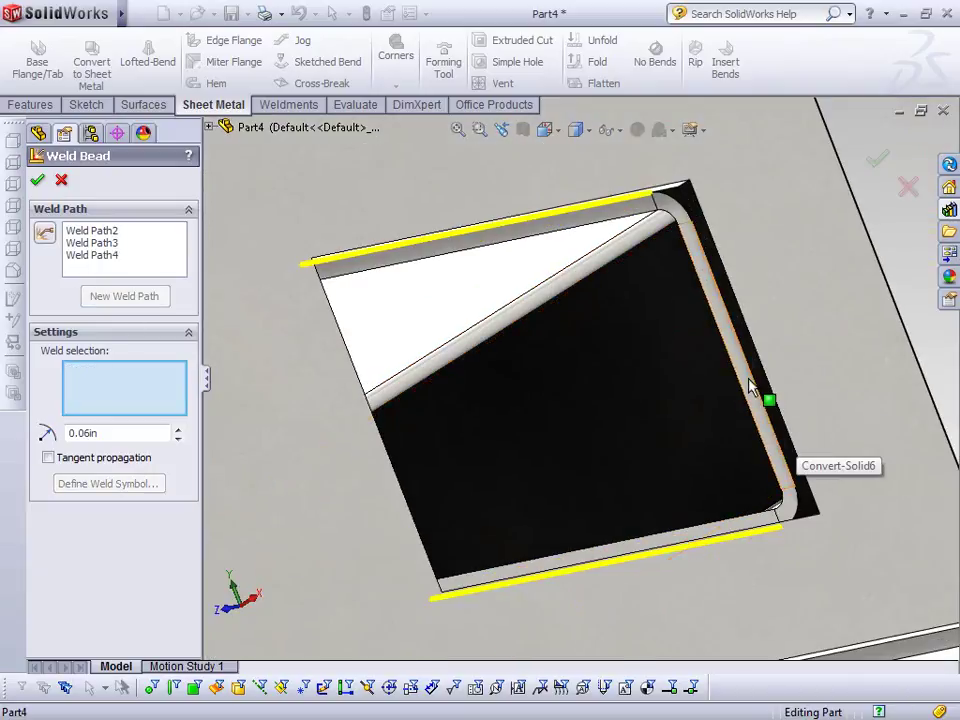
{"action": "left_click", "coordinate": [757, 387]}
{"action": "left_click", "coordinate": [770, 387]}
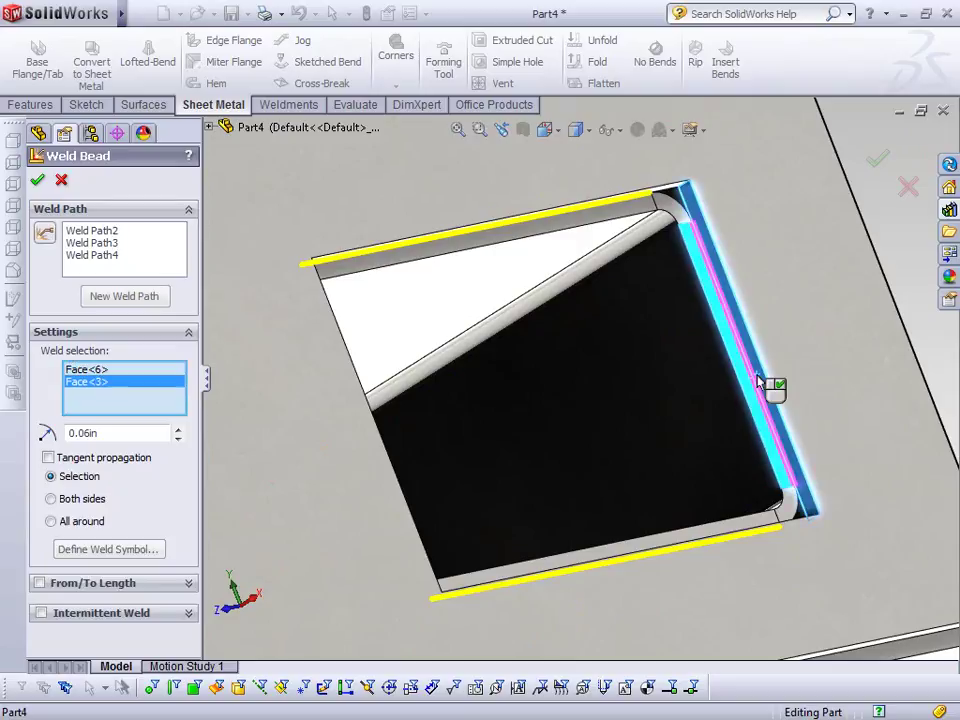
{"action": "left_click", "coordinate": [37, 180]}
{"action": "scroll", "coordinate": [560, 405], "scroll_direction": "up", "scroll_amount": 3}
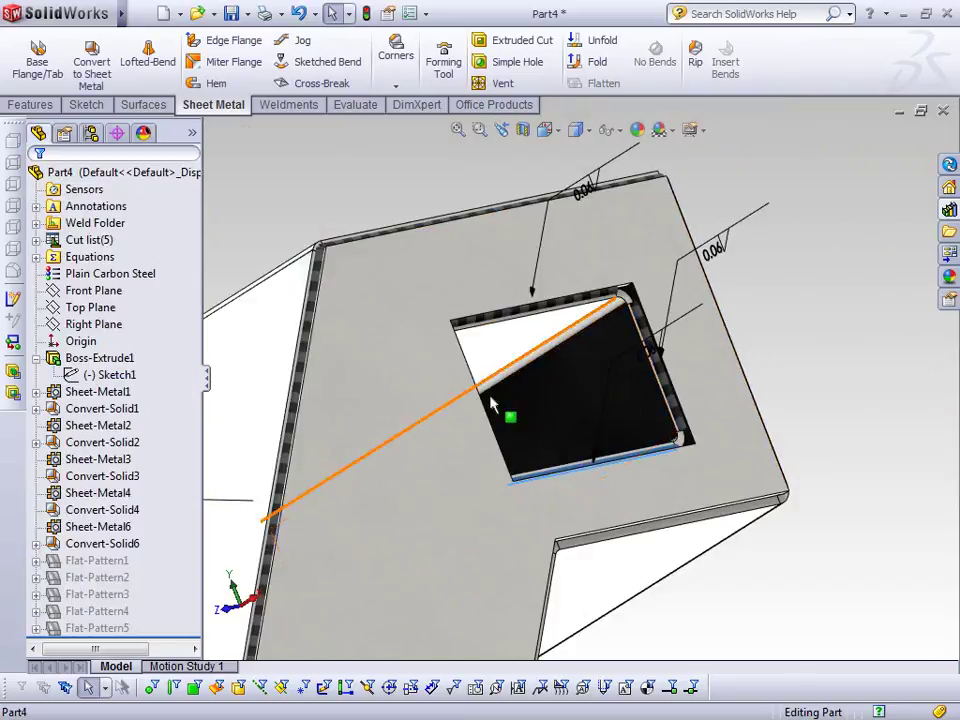
Examine the bodies belonging to Flat-Pattern2 through Flat-Pattern5, then toggle the flat display of Flat-Pattern1 to view its unfolded outline
{"action": "mouse_move", "coordinate": [664, 540]}
{"action": "middle_mouse_down"}
{"action": "mouse_move", "coordinate": [690, 594]}
{"action": "mouse_move", "coordinate": [726, 518]}
{"action": "mouse_move", "coordinate": [433, 542]}
{"action": "mouse_move", "coordinate": [450, 538]}
{"action": "middle_mouse_up"}
{"action": "key", "text": "f"}
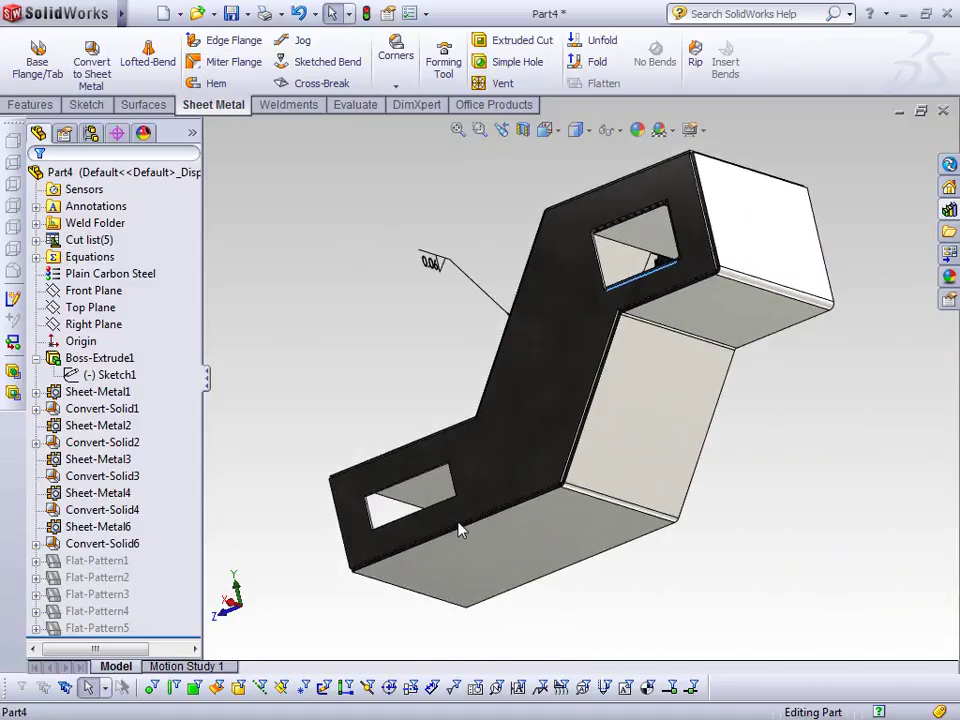
{"action": "key", "text": "ctrl+7"}
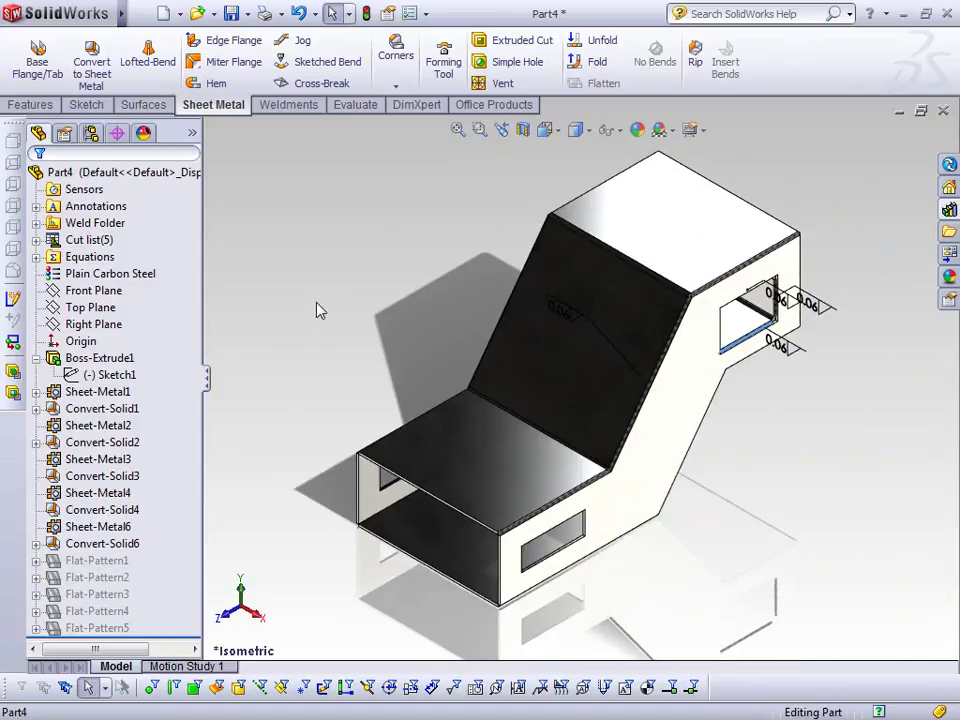
{"action": "left_click", "coordinate": [118, 578]}
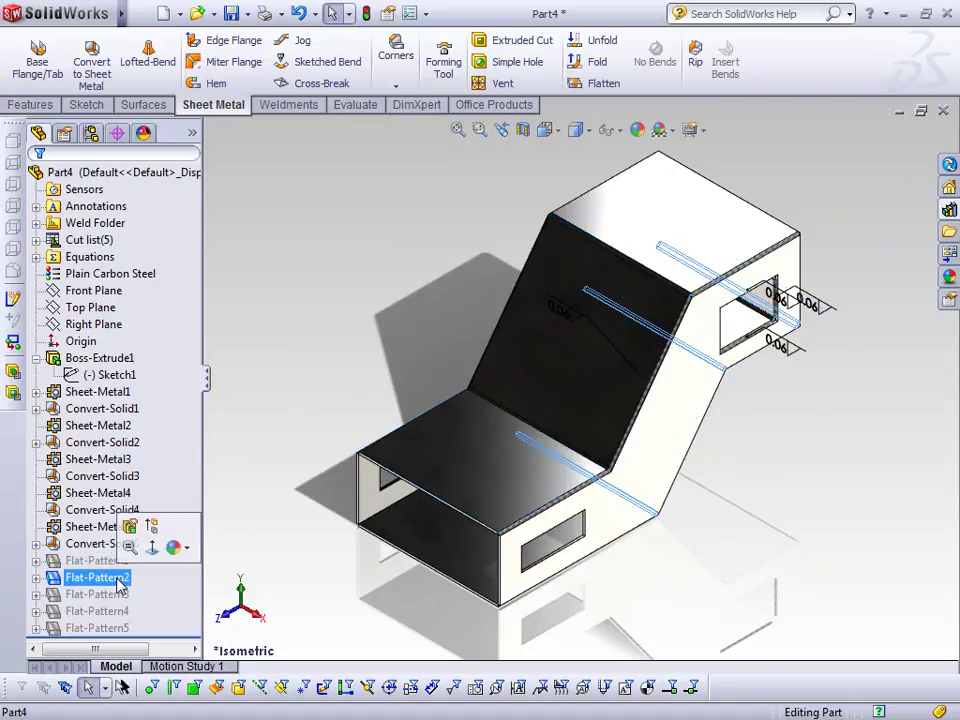
{"action": "left_click", "coordinate": [118, 594]}
{"action": "left_click", "coordinate": [119, 611]}
{"action": "left_click", "coordinate": [120, 628]}
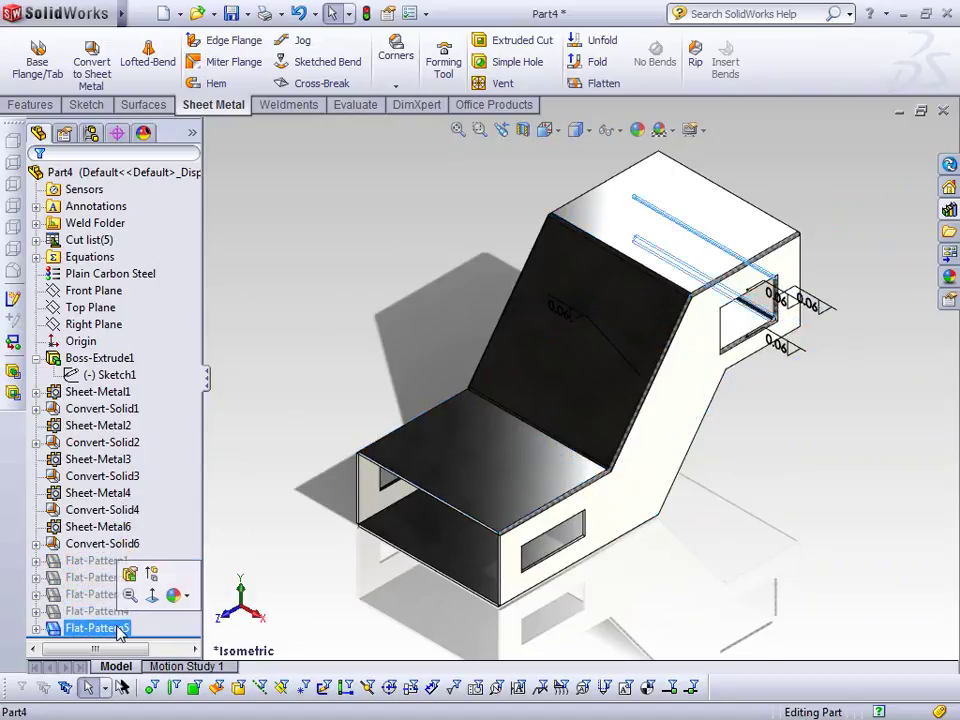
{"action": "right_click", "coordinate": [95, 561]}
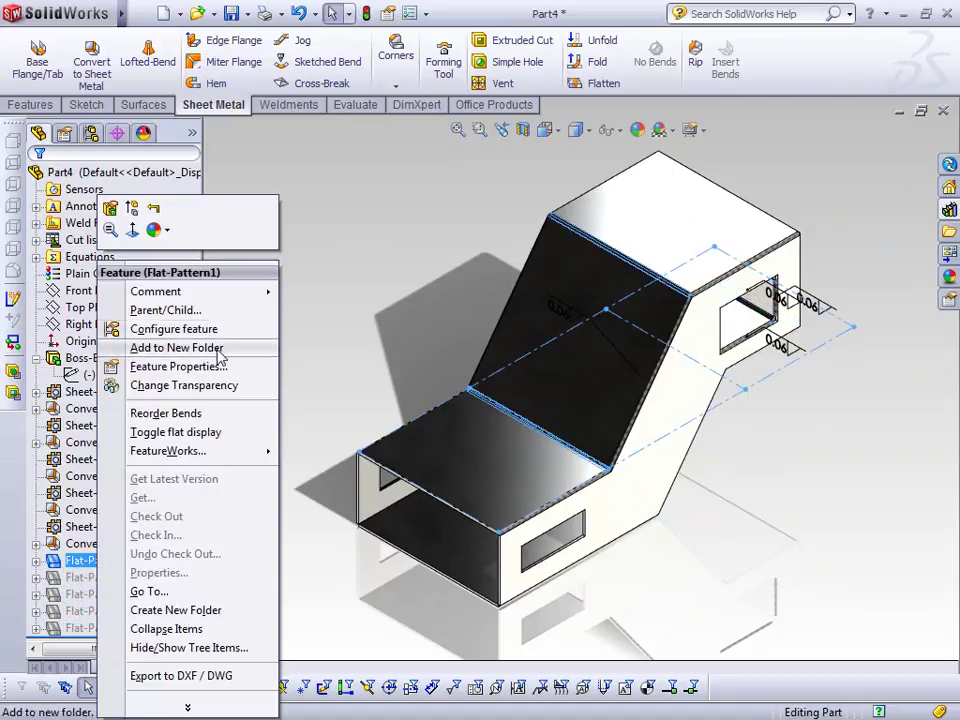
{"action": "left_click", "coordinate": [185, 432]}
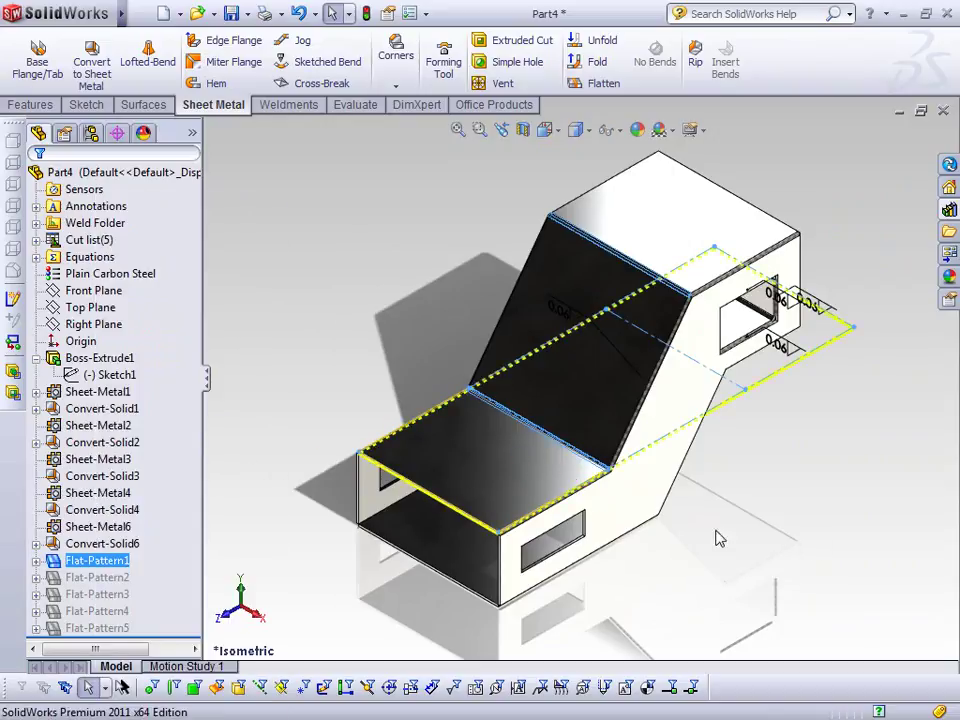
{"action": "middle_click_drag", "start_coordinate": [773, 513], "coordinate": [757, 497]}
{"action": "left_click", "coordinate": [265, 265]}
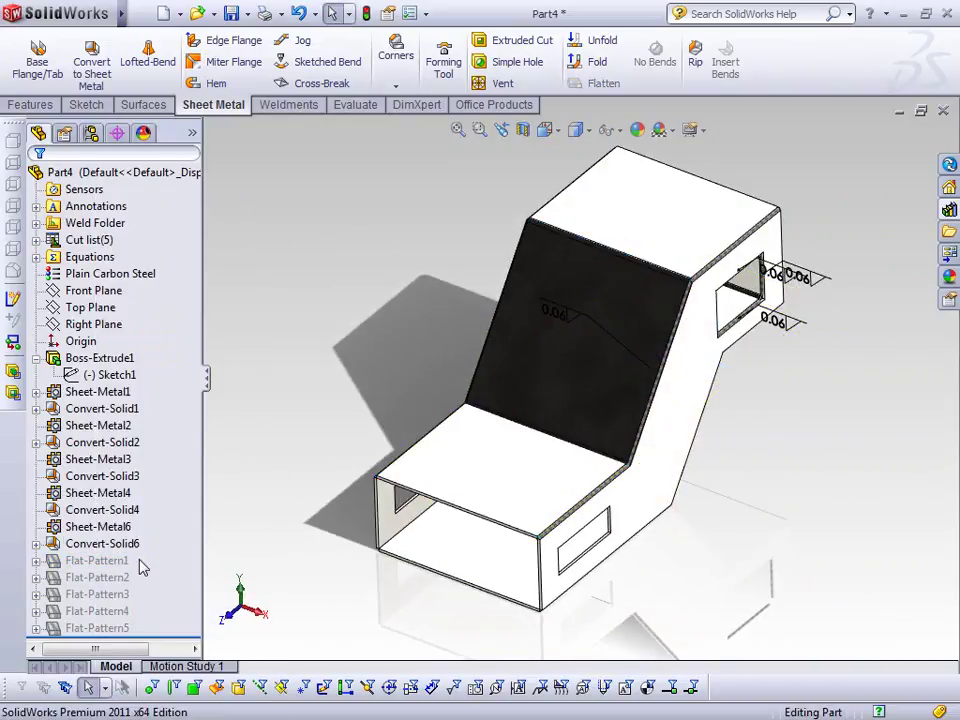
Separate the upper opening's overlapping weld symbols and reshape Sketch1 by raising the lower step's top line and moving the slope's upper corner outward
{"action": "left_click_drag", "start_coordinate": [772, 272], "coordinate": [803, 231]}
{"action": "left_click", "coordinate": [110, 374]}
{"action": "right_click", "coordinate": [99, 358]}
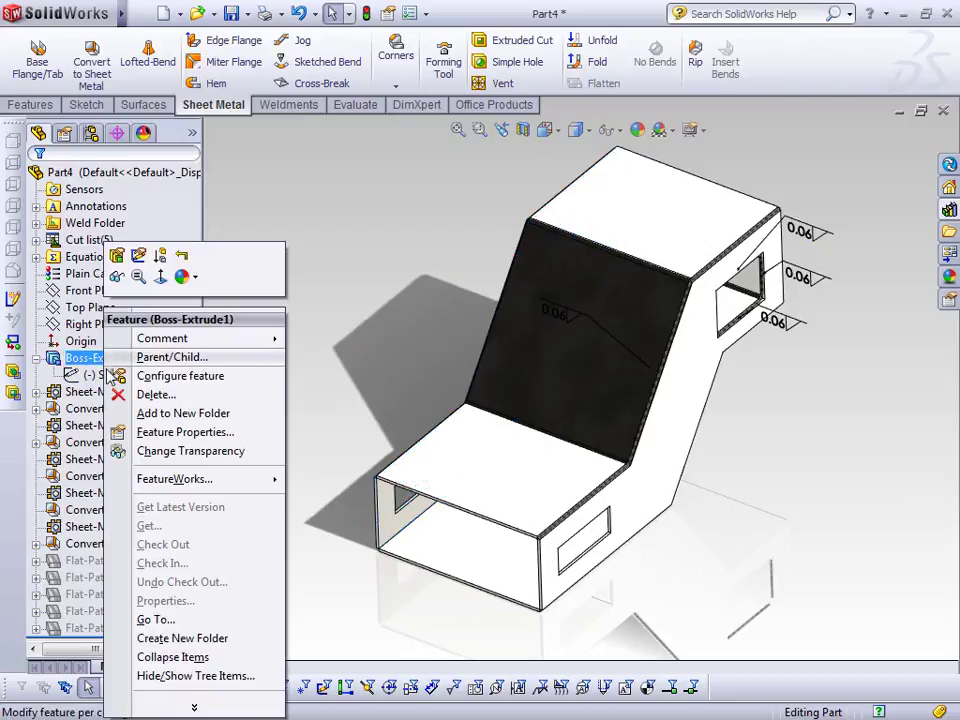
{"action": "right_click", "coordinate": [105, 375]}
{"action": "left_click", "coordinate": [105, 325]}
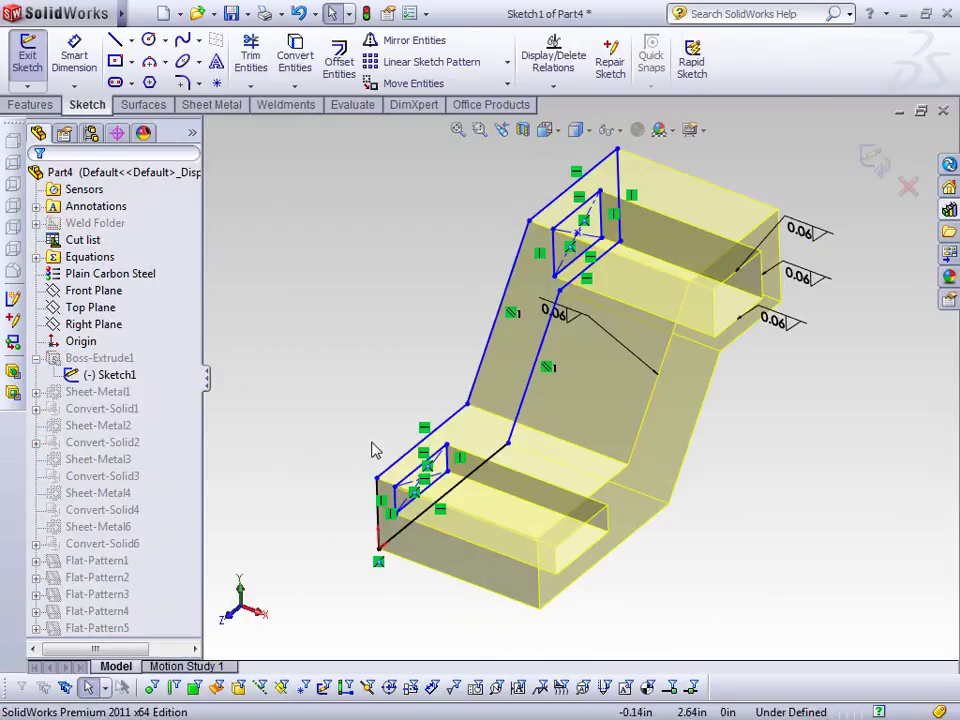
{"action": "left_click_drag", "start_coordinate": [388, 478], "coordinate": [392, 452]}
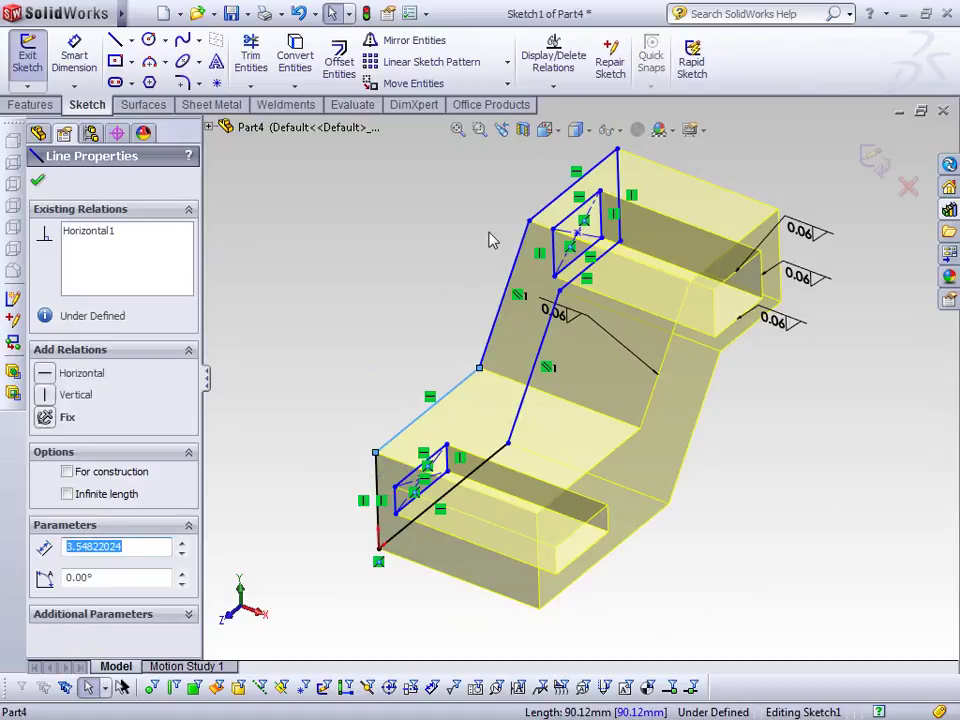
{"action": "left_click_drag", "start_coordinate": [530, 223], "coordinate": [505, 222]}
{"action": "key", "text": "Escape"}
{"action": "left_click", "coordinate": [884, 165]}
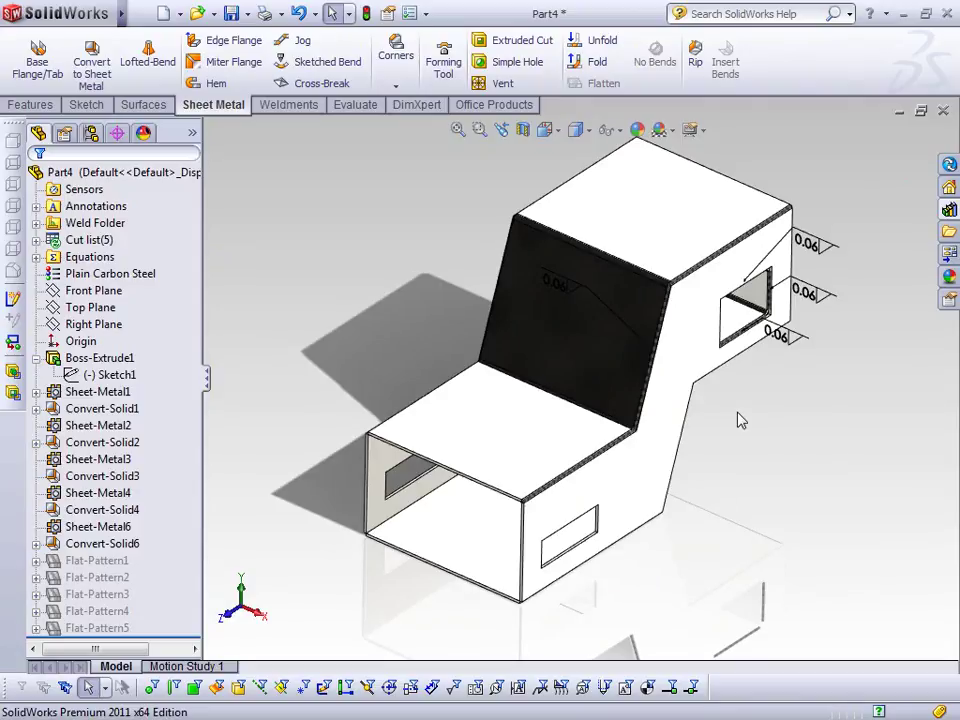
Update the cut list of the reshaped part
{"action": "middle_click_drag", "start_coordinate": [754, 459], "coordinate": [556, 310]}
{"action": "left_click", "coordinate": [94, 226]}
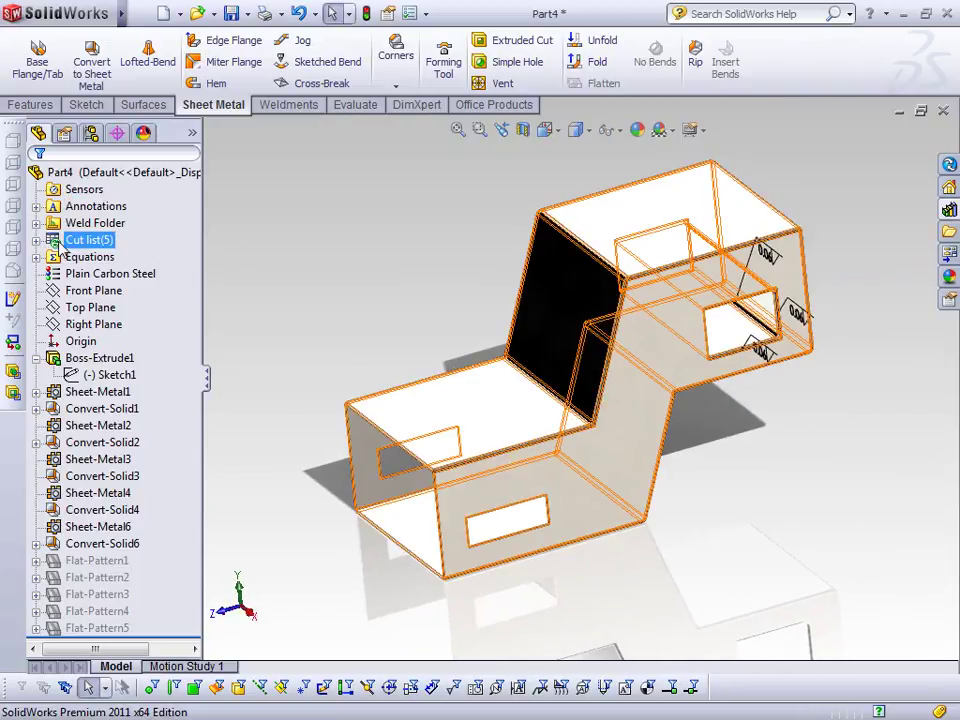
{"action": "right_click", "coordinate": [48, 242]}
{"action": "left_click", "coordinate": [108, 394]}
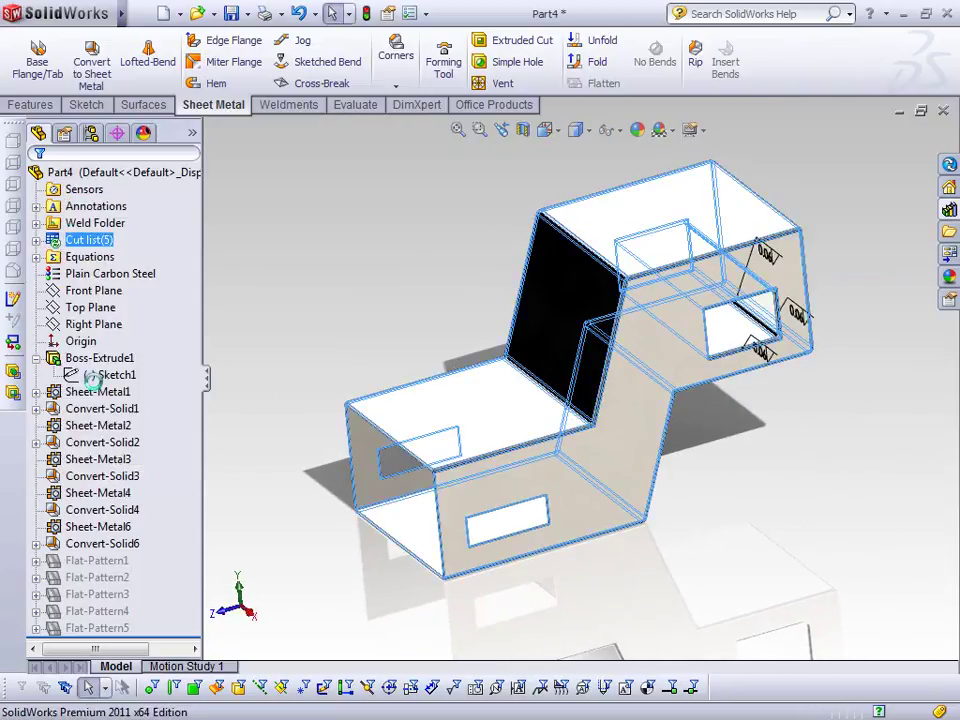
Expand the cut list and examine which sheet metal bodies belong to each of its items
{"action": "left_click", "coordinate": [37, 241]}
{"action": "left_click", "coordinate": [100, 257]}
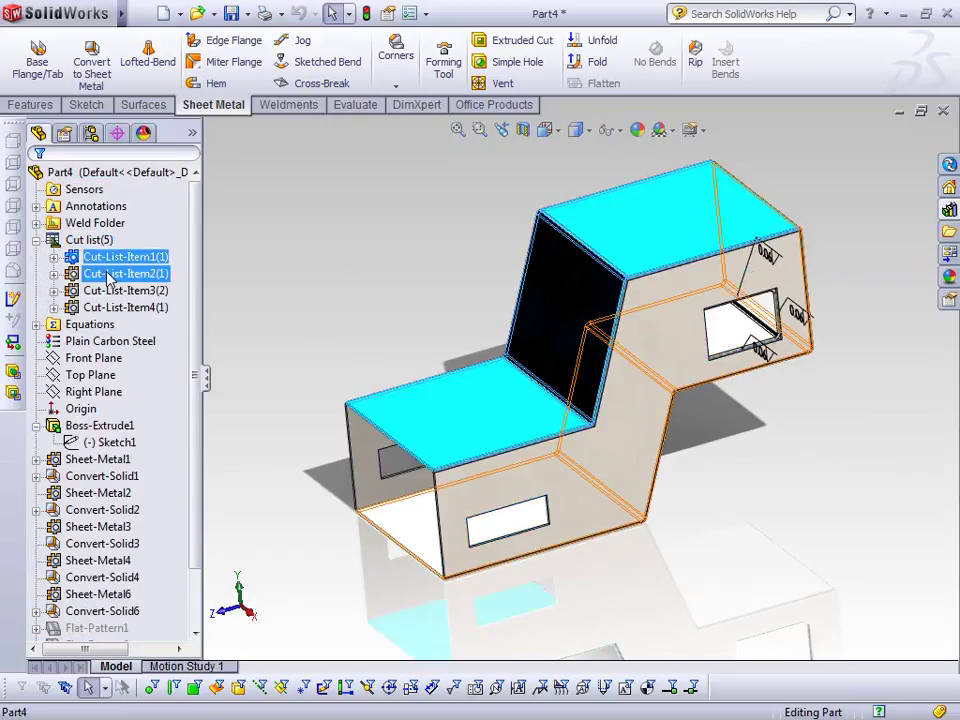
{"action": "left_click", "coordinate": [111, 275]}
{"action": "left_click", "coordinate": [110, 290]}
{"action": "middle_click_drag", "start_coordinate": [289, 326], "coordinate": [396, 294]}
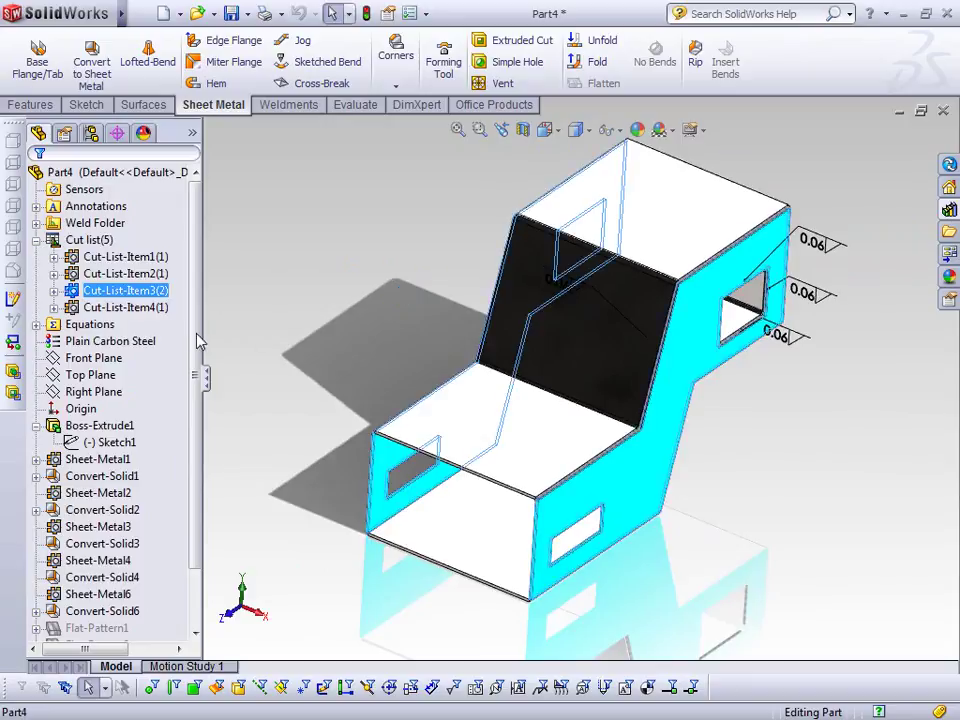
{"action": "left_click", "coordinate": [138, 309], "text": "ctrl"}
{"action": "left_click", "coordinate": [345, 300]}
{"action": "left_click", "coordinate": [125, 257]}
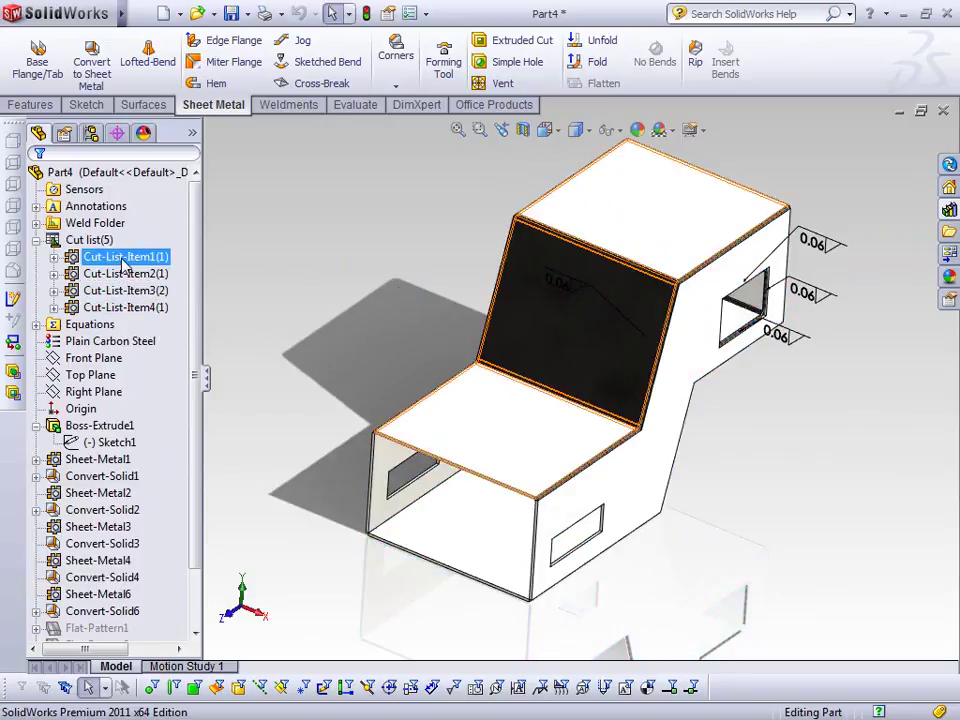
Open the properties of Cut-List-Item1 and review the sheet metal properties of all four cut list items
{"action": "left_click", "coordinate": [92, 241]}
{"action": "right_click", "coordinate": [100, 254]}
{"action": "left_click", "coordinate": [95, 257]}
{"action": "right_click", "coordinate": [95, 258]}
{"action": "left_click", "coordinate": [152, 290]}
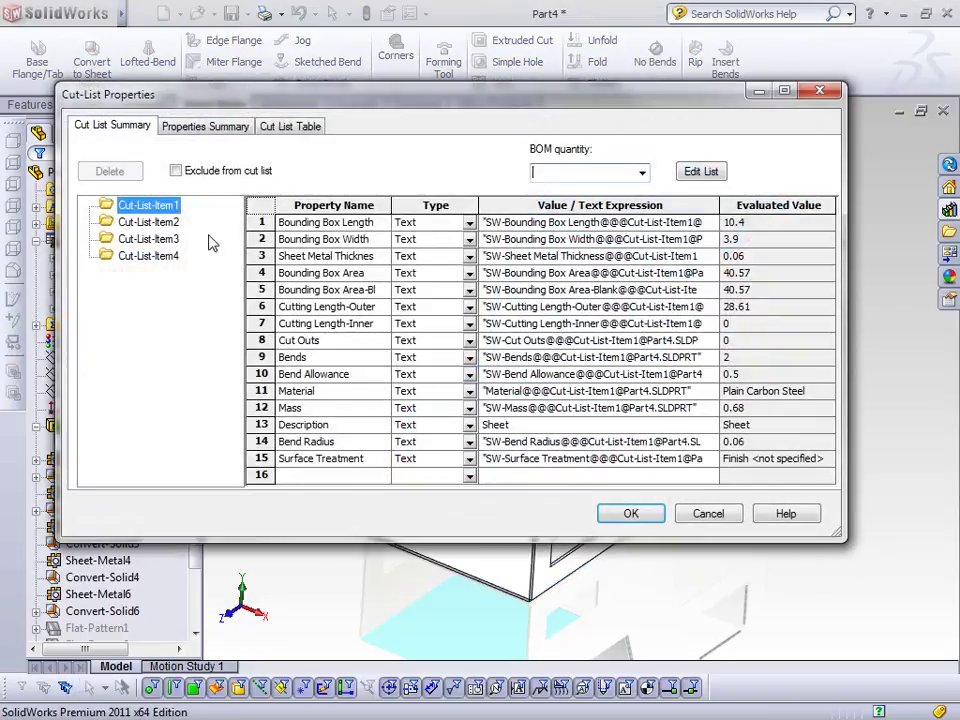
{"action": "left_click", "coordinate": [150, 222]}
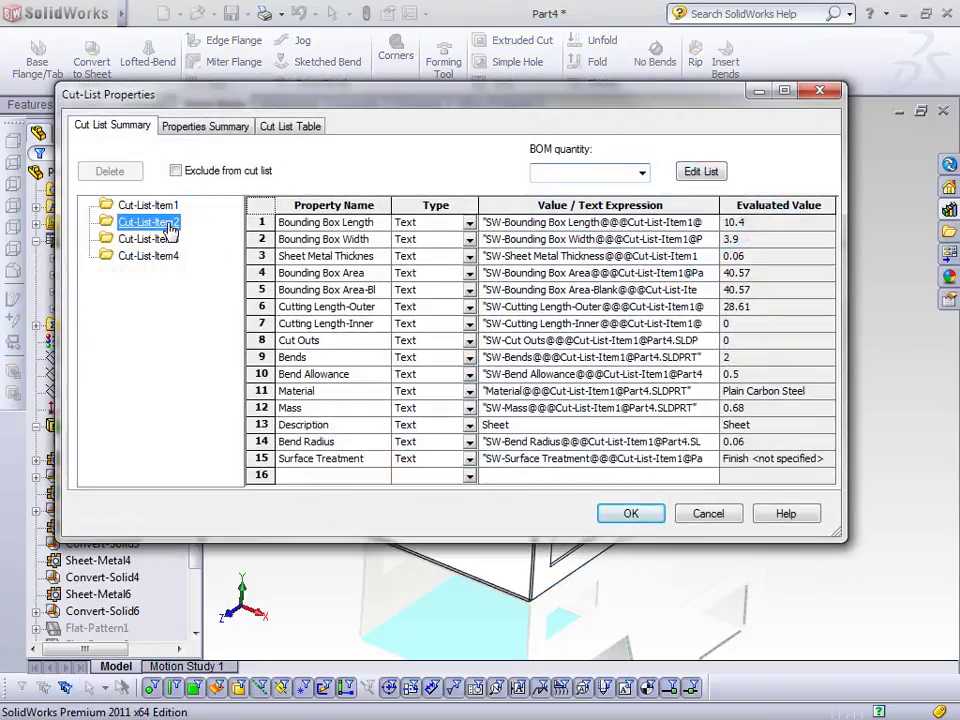
{"action": "left_click", "coordinate": [152, 240]}
{"action": "left_click", "coordinate": [163, 257]}
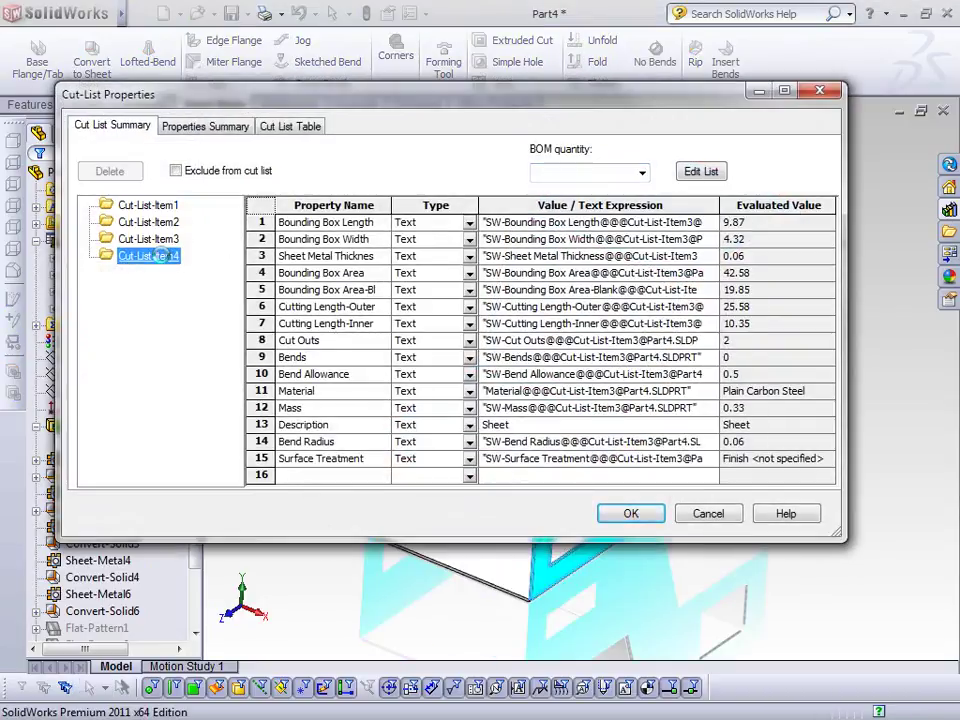
Compare the cut-outs and inner and outer cutting lengths across items, and preview the cut list table with a narrower description column
{"action": "left_click", "coordinate": [207, 129]}
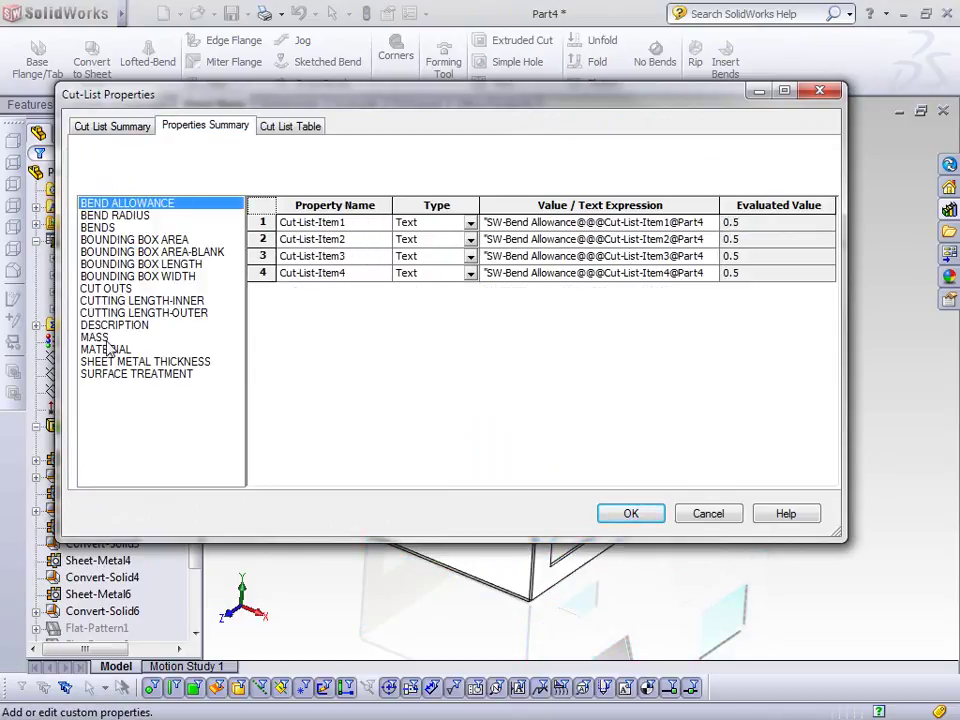
{"action": "left_click", "coordinate": [116, 301]}
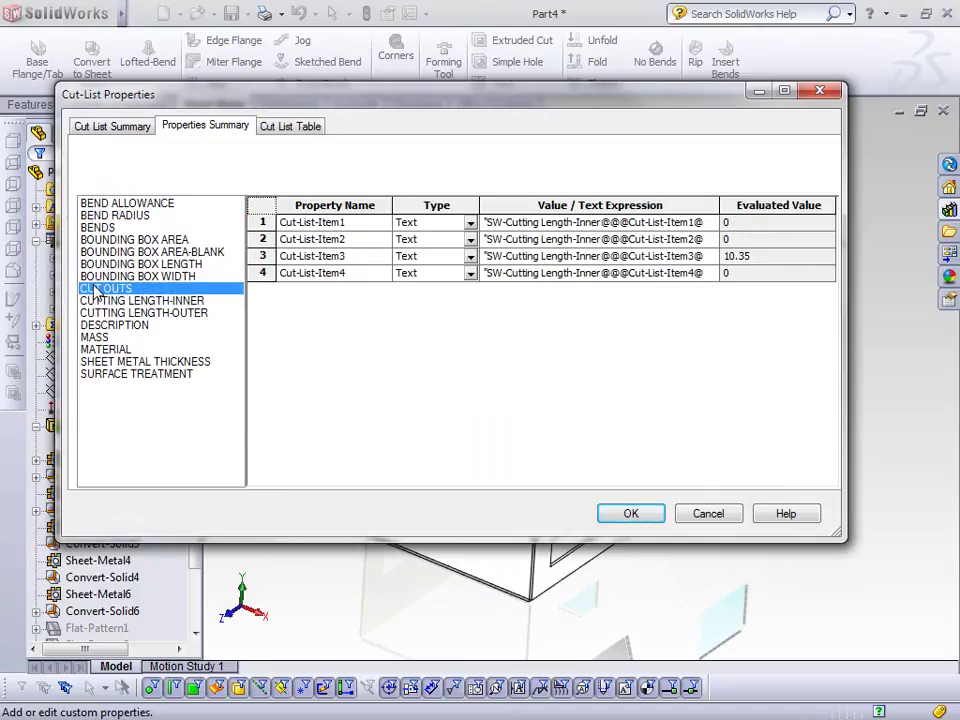
{"action": "left_click", "coordinate": [97, 289]}
{"action": "left_click", "coordinate": [121, 313]}
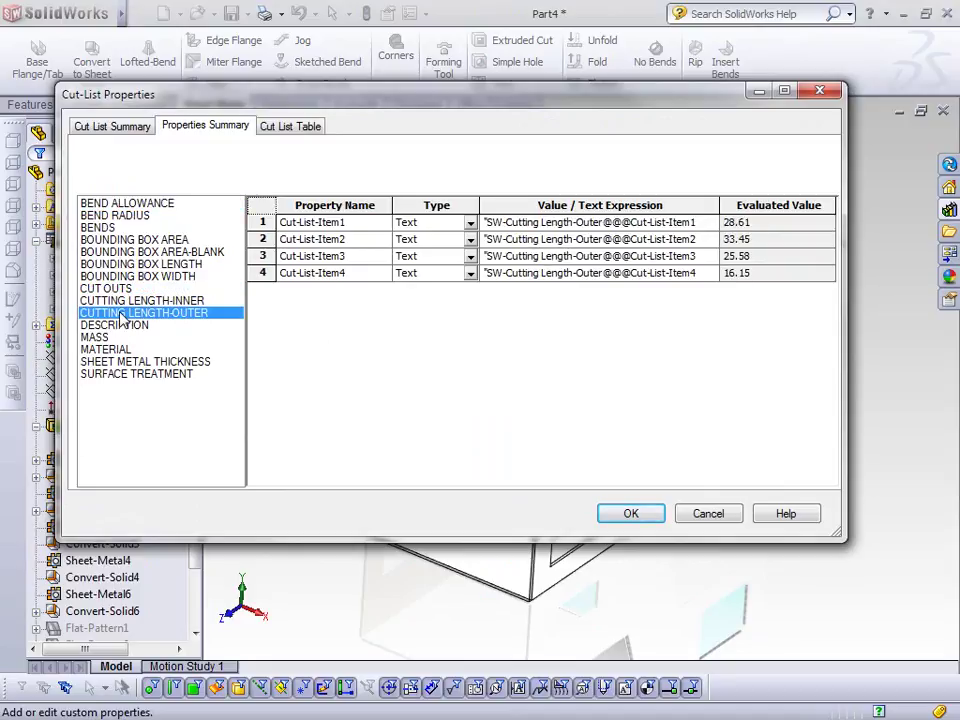
{"action": "left_click", "coordinate": [290, 126]}
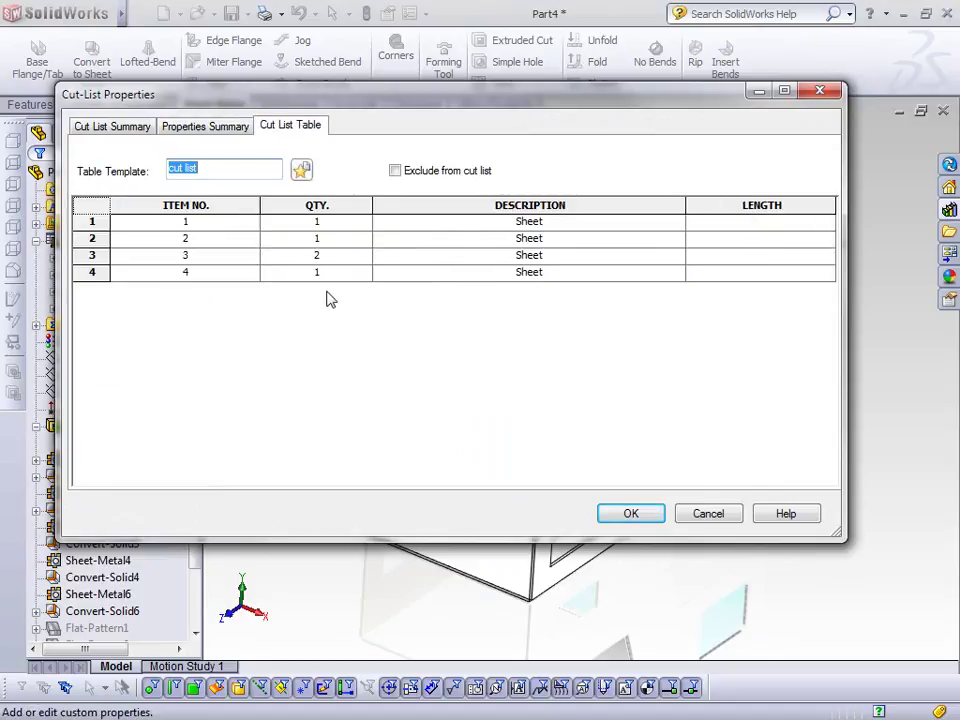
{"action": "left_click_drag", "start_coordinate": [684, 204], "coordinate": [558, 204]}
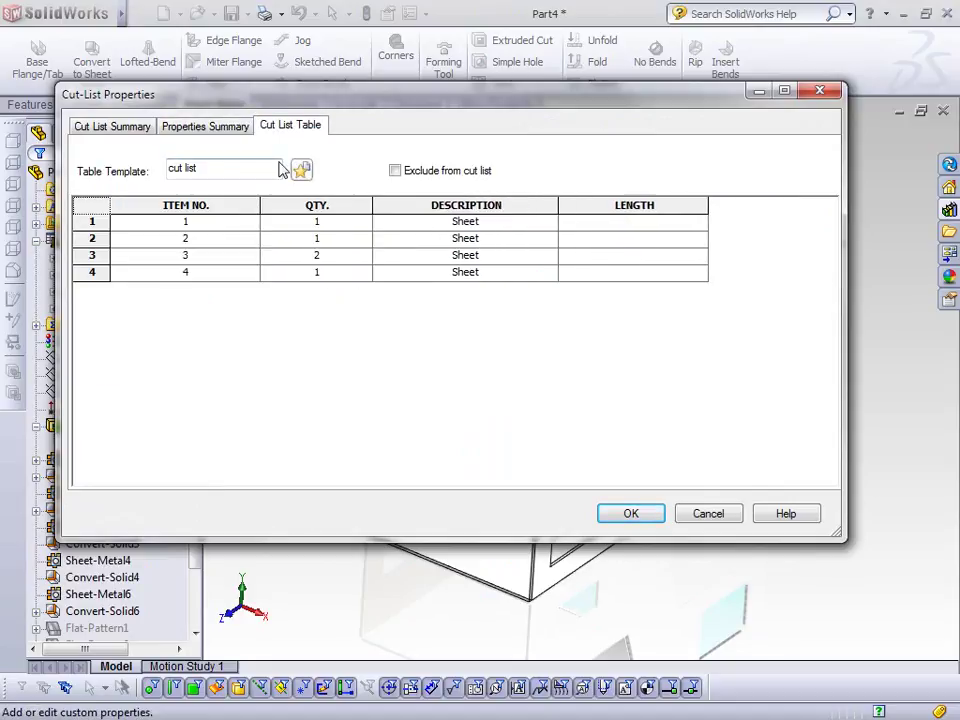
{"action": "left_click", "coordinate": [112, 126]}
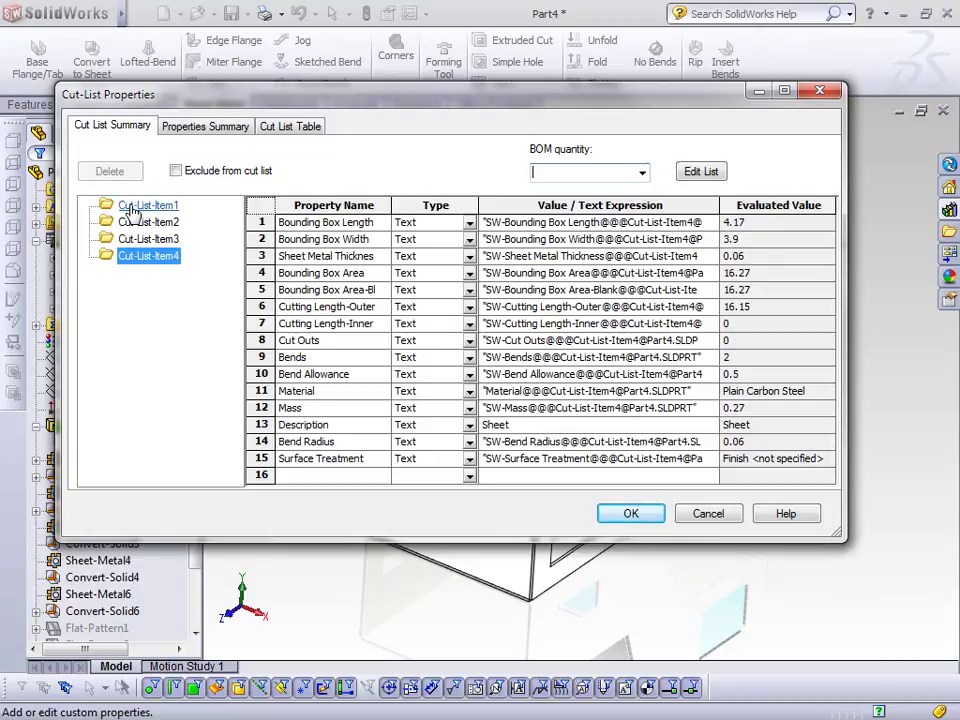
{"action": "left_click", "coordinate": [722, 513]}
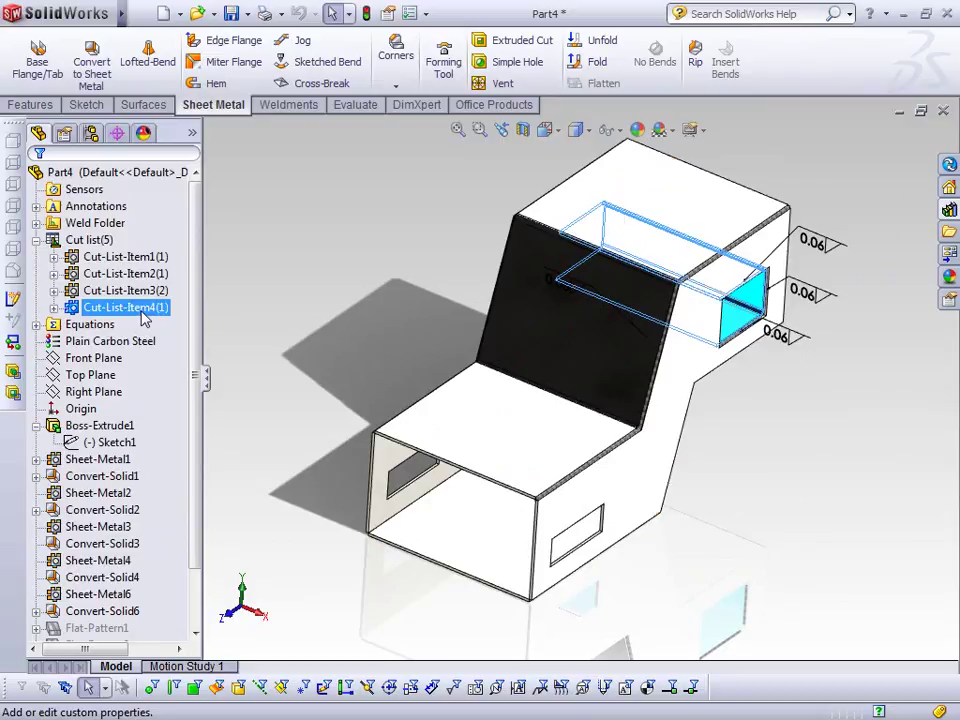
Try to exclude Cut-List-Item4 from the cut list through its properties
{"action": "left_click", "coordinate": [110, 257], "text": "shift"}
{"action": "right_click", "coordinate": [90, 240]}
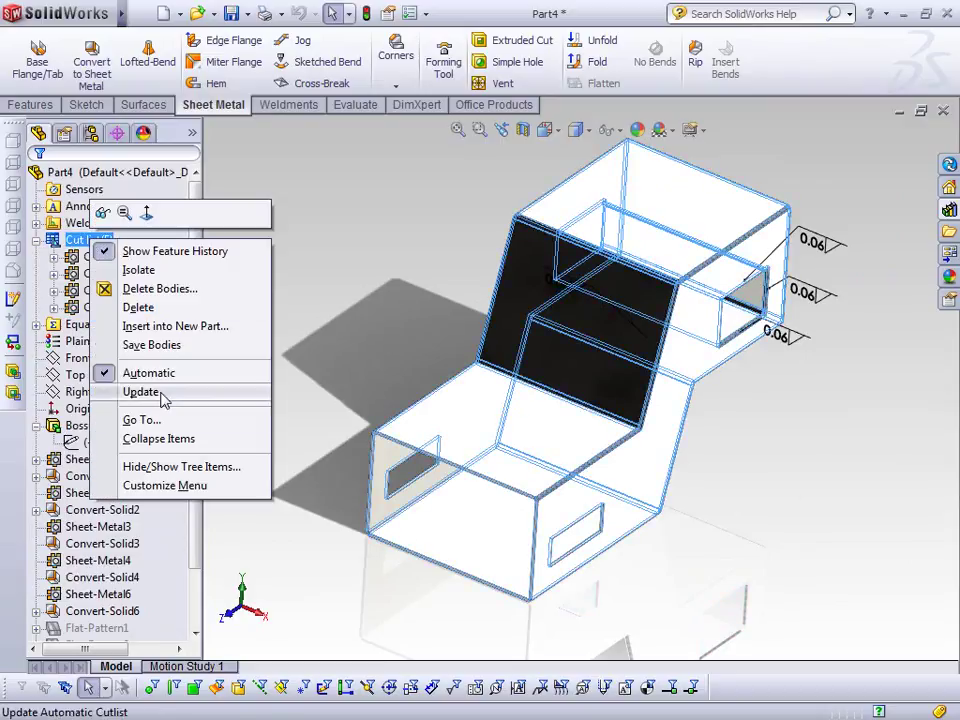
{"action": "left_click", "coordinate": [74, 307]}
{"action": "right_click", "coordinate": [100, 308]}
{"action": "left_click", "coordinate": [140, 340]}
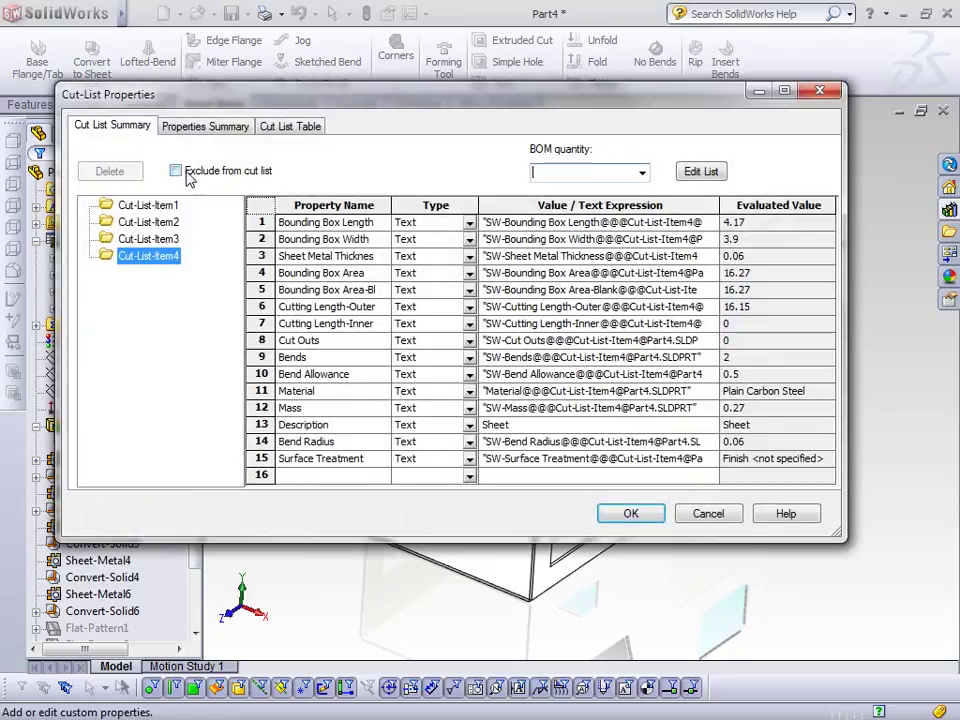
{"action": "left_click", "coordinate": [189, 174]}
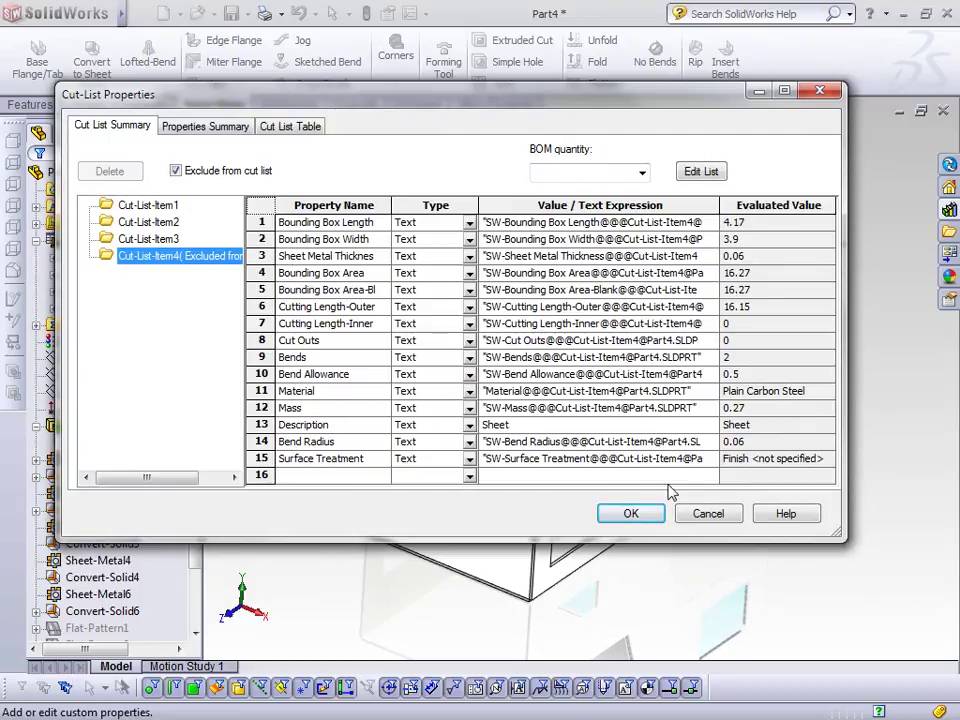
{"action": "left_click", "coordinate": [714, 516]}
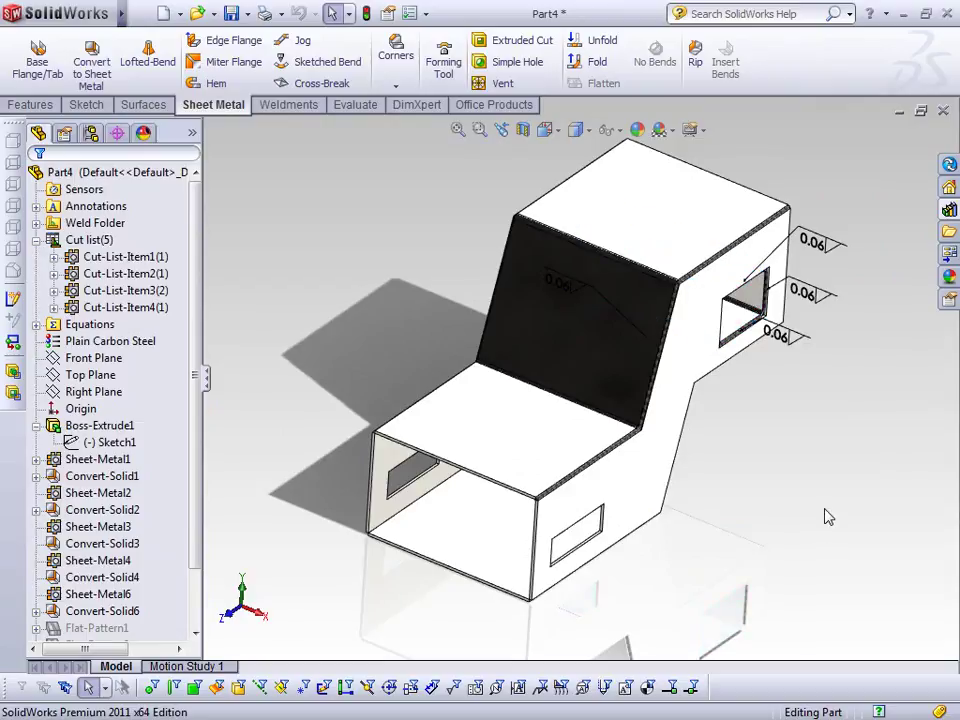
Switch from the stepped block part to the TopDownSM assembly and enlarge it to fill the workspace
{"action": "scroll", "coordinate": [828, 516], "scroll_direction": "up", "scroll_amount": 2}
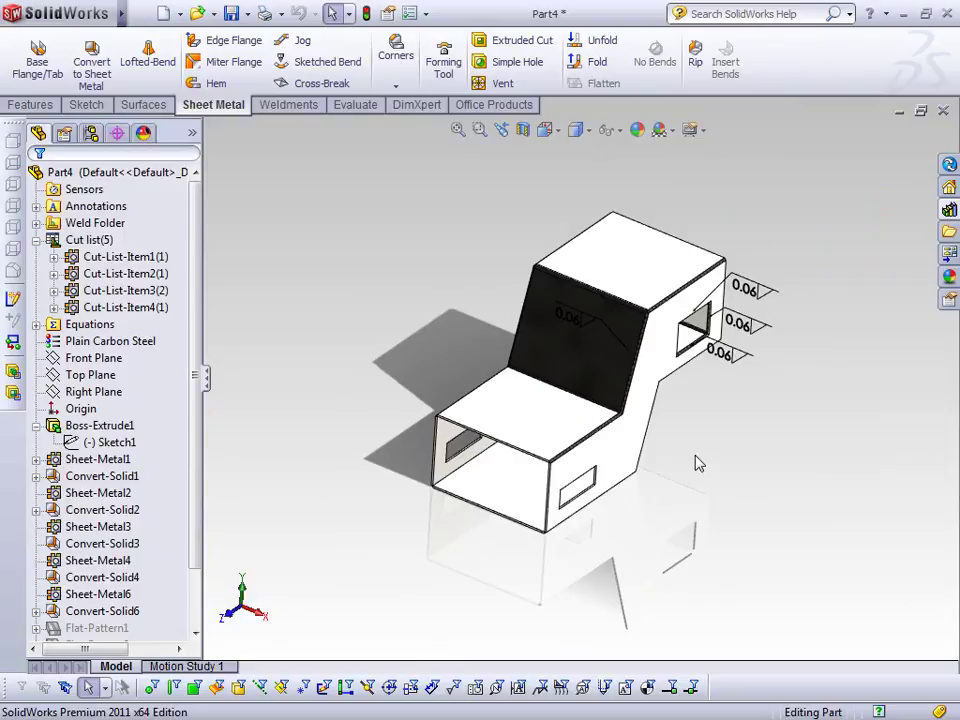
{"action": "left_click", "coordinate": [898, 112]}
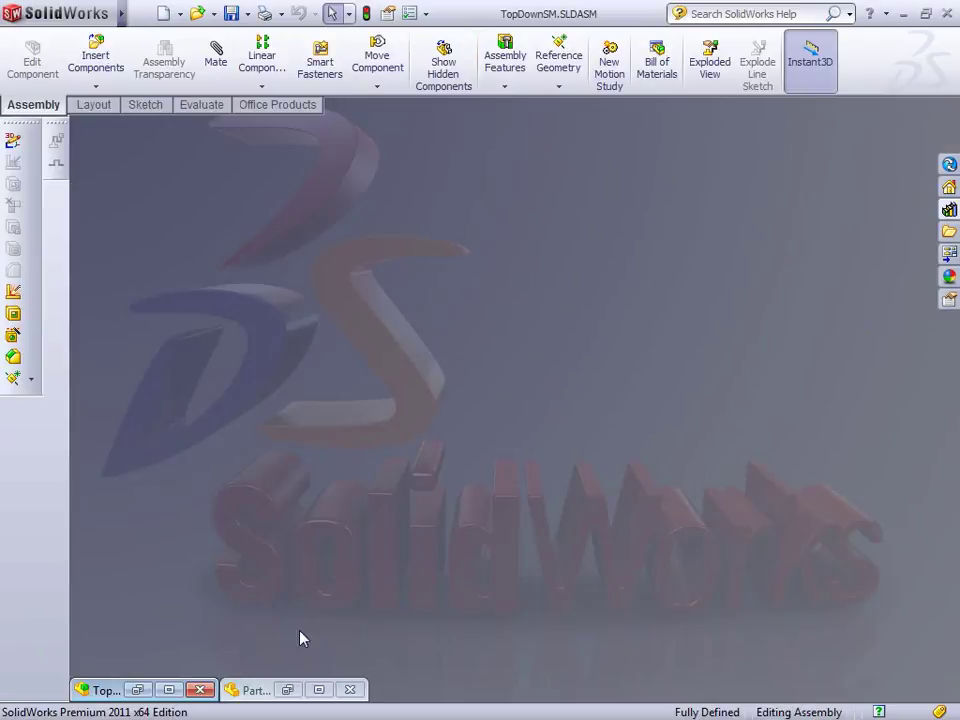
{"action": "left_click", "coordinate": [170, 690]}
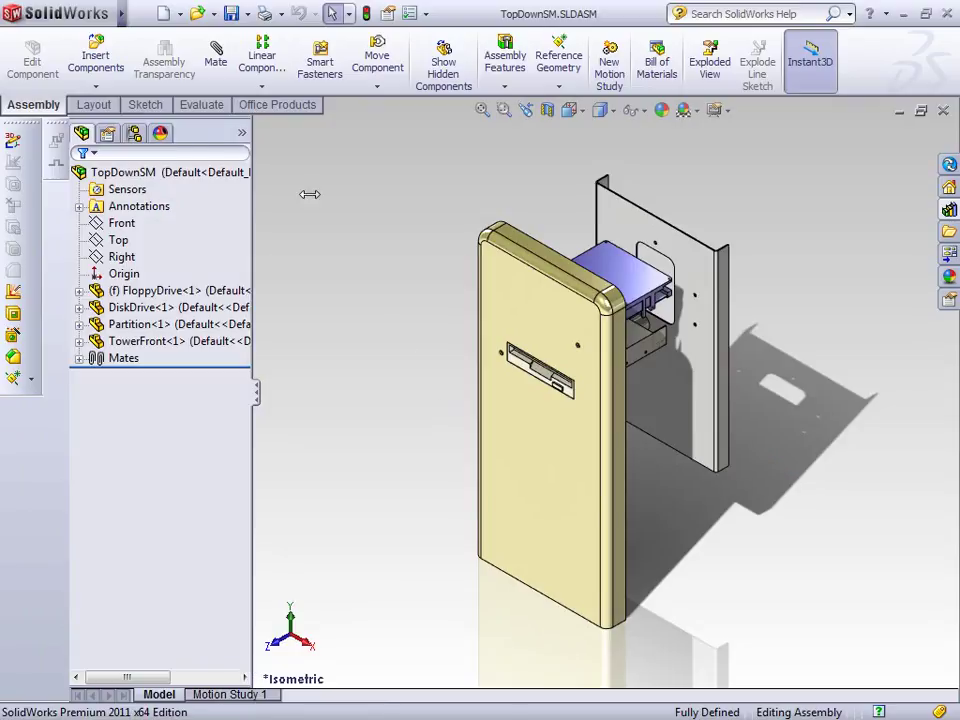
Insert a new part into the assembly, placing it on the front face of the Partition to start its first sketch
{"action": "left_click", "coordinate": [96, 60]}
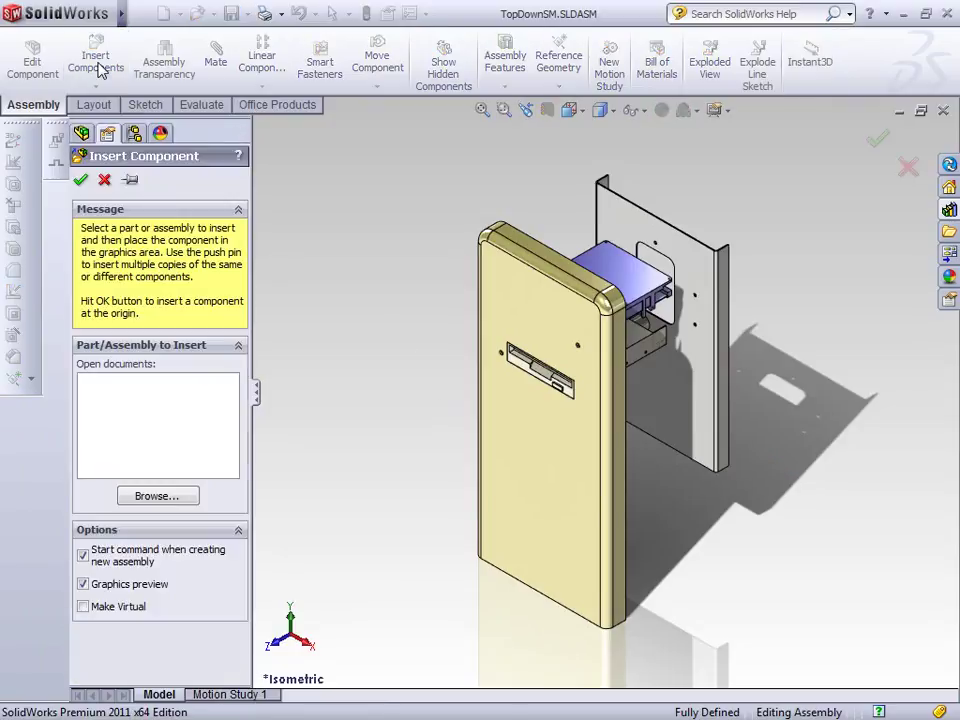
{"action": "left_click", "coordinate": [104, 181]}
{"action": "left_click", "coordinate": [96, 80]}
{"action": "left_click", "coordinate": [115, 122]}
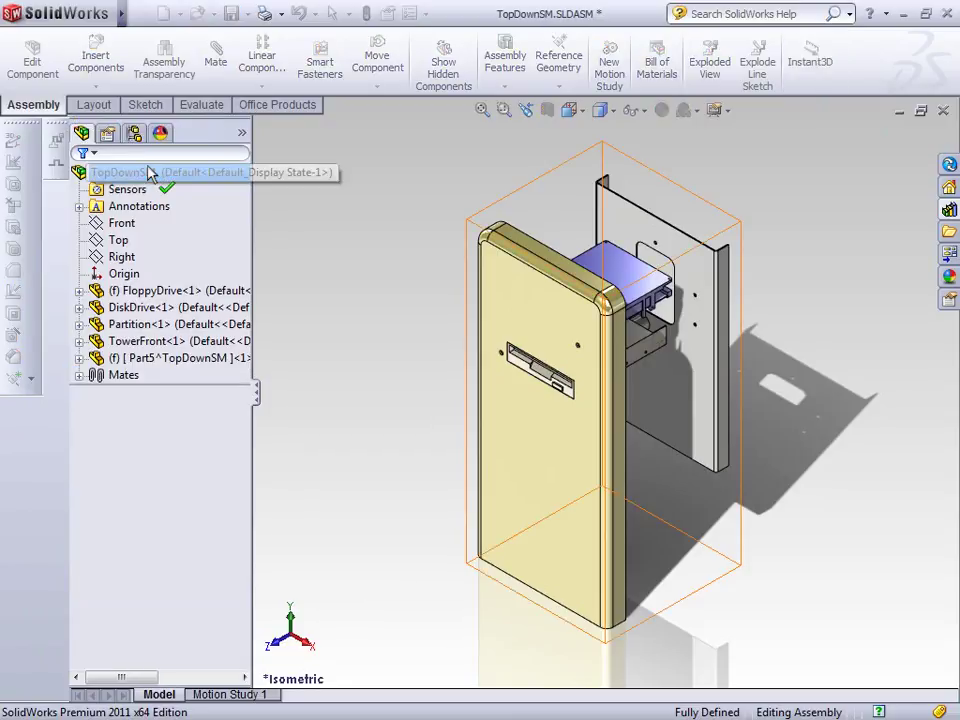
{"action": "left_click", "coordinate": [685, 376]}
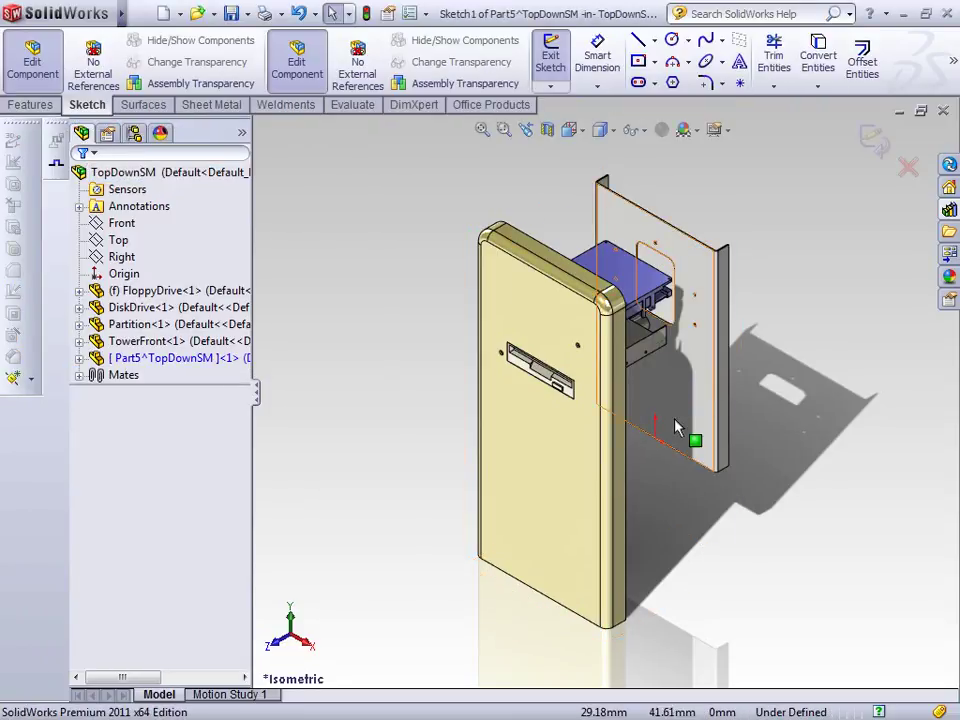
View the Partition face straight on in wireframe display and widen the feature tree so the full component names fit
{"action": "left_click", "coordinate": [705, 392]}
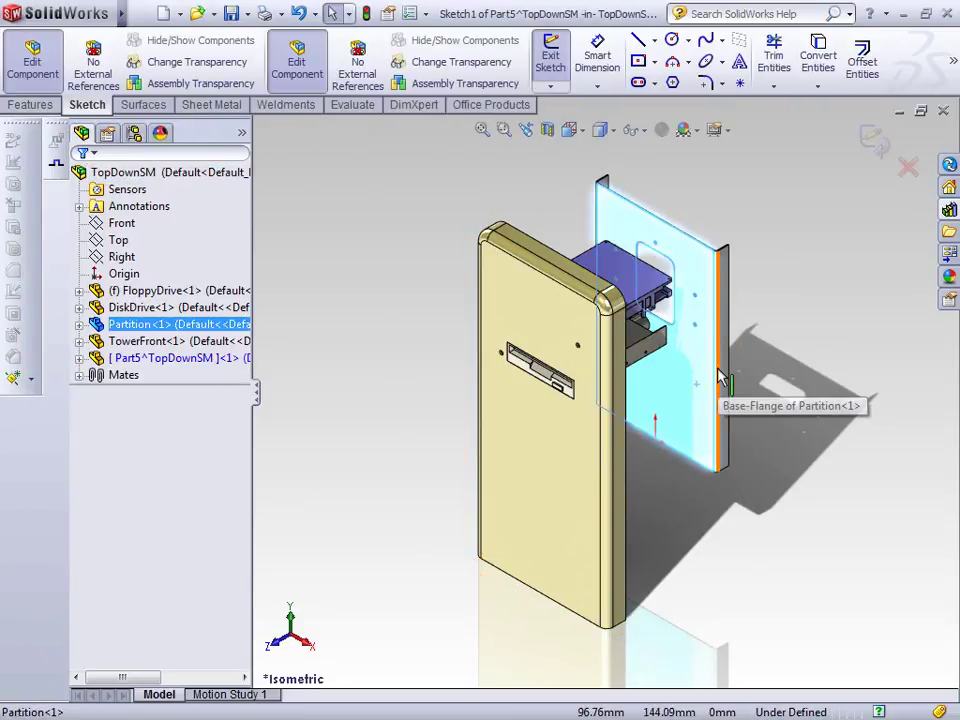
{"action": "key", "text": "space"}
{"action": "left_click", "coordinate": [740, 426]}
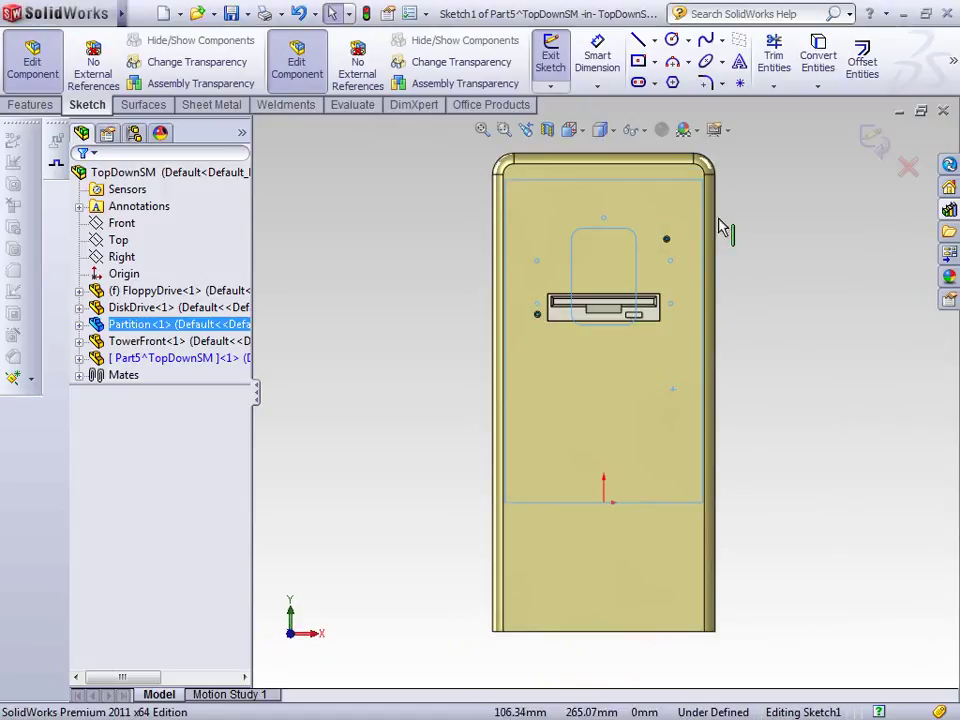
{"action": "mouse_move", "coordinate": [600, 129]}
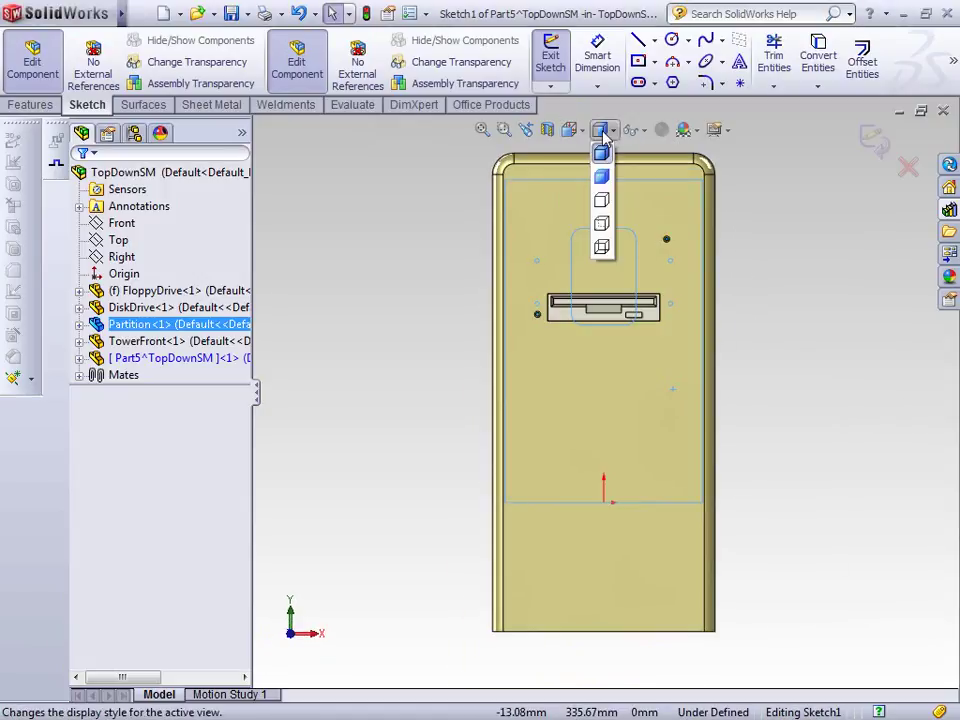
{"action": "left_click", "coordinate": [603, 249]}
{"action": "scroll", "coordinate": [610, 255], "scroll_direction": "down", "scroll_amount": 4}
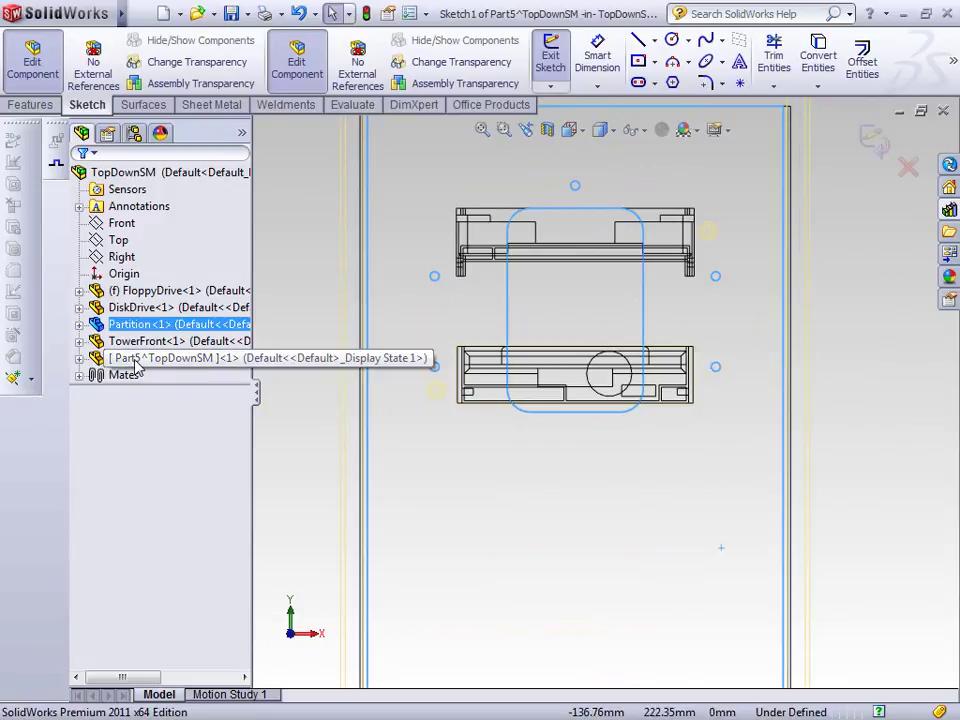
{"action": "left_click_drag", "start_coordinate": [253, 428], "coordinate": [315, 424]}
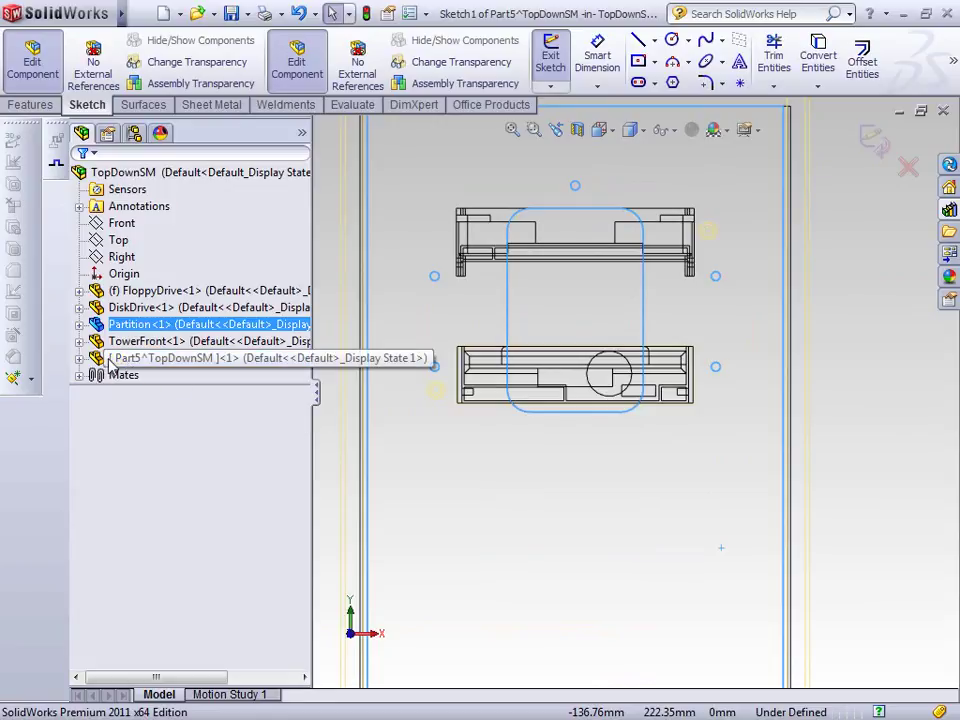
Sketch a corner rectangle on the Partition face that encloses both drive outlines
{"action": "left_click", "coordinate": [641, 62]}
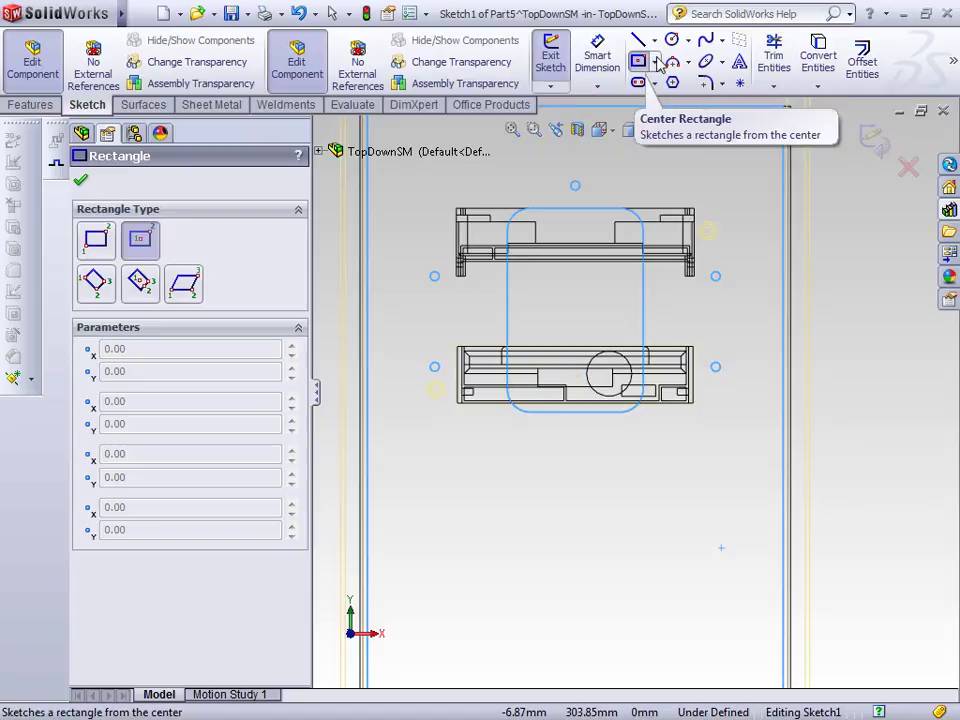
{"action": "left_click", "coordinate": [96, 240]}
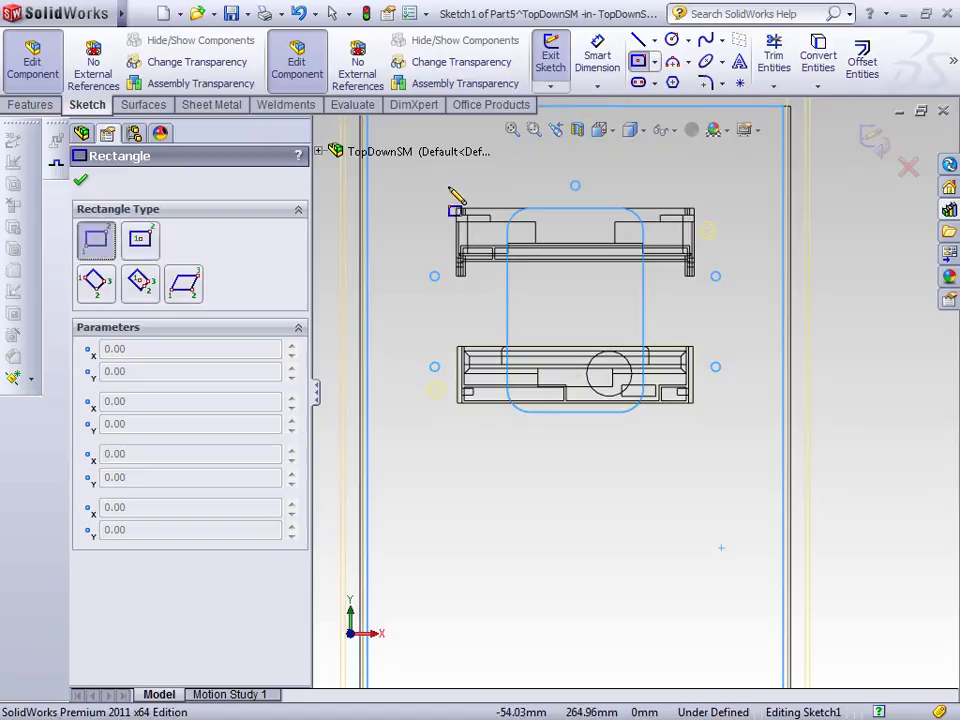
{"action": "mouse_move", "coordinate": [446, 196]}
{"action": "left_mouse_down"}
{"action": "mouse_move", "coordinate": [748, 470]}
{"action": "mouse_move", "coordinate": [730, 455]}
{"action": "left_mouse_up"}
{"action": "key", "text": "Escape"}
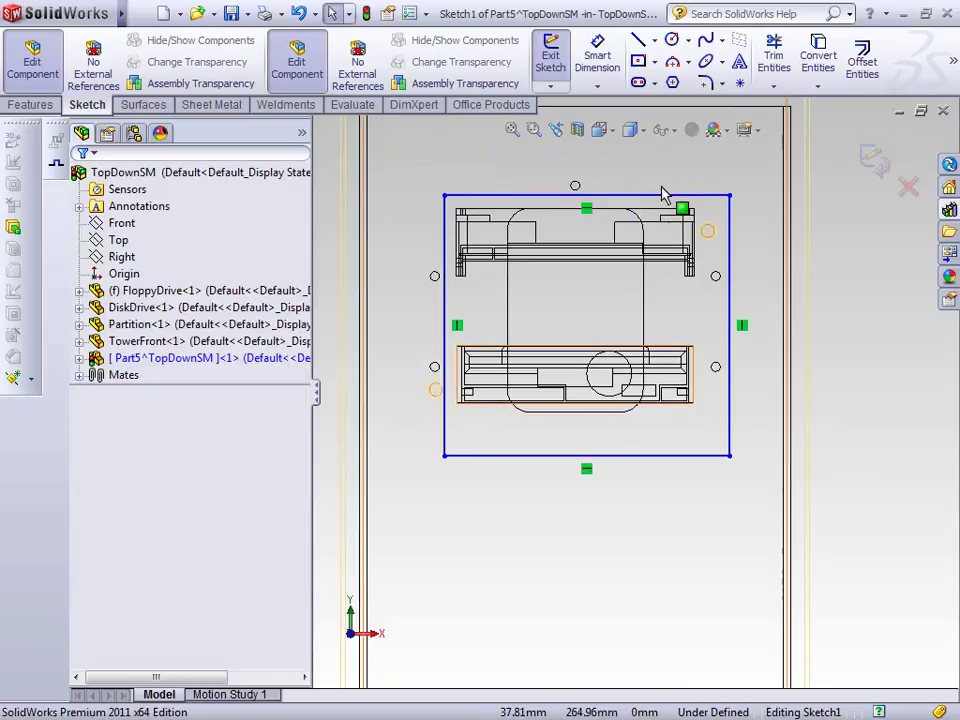
Dimension the horizontal distance between the rectangle's right side and the right edge of the upper drive
{"action": "key", "text": "s"}
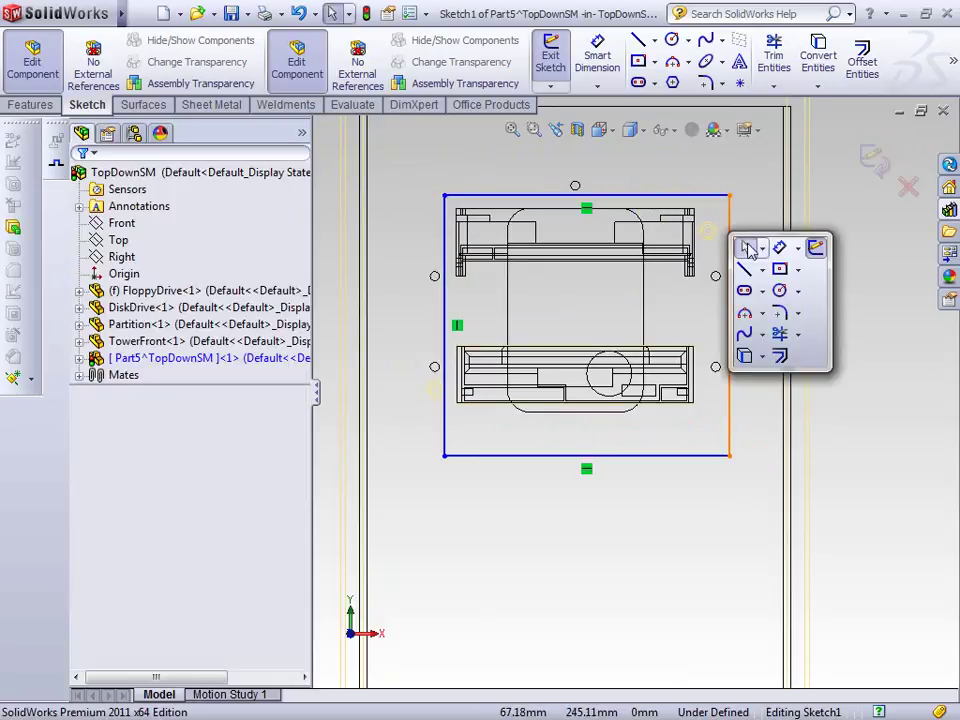
{"action": "left_click", "coordinate": [784, 247]}
{"action": "left_click", "coordinate": [729, 250]}
{"action": "scroll", "coordinate": [731, 250], "scroll_direction": "down", "scroll_amount": 3}
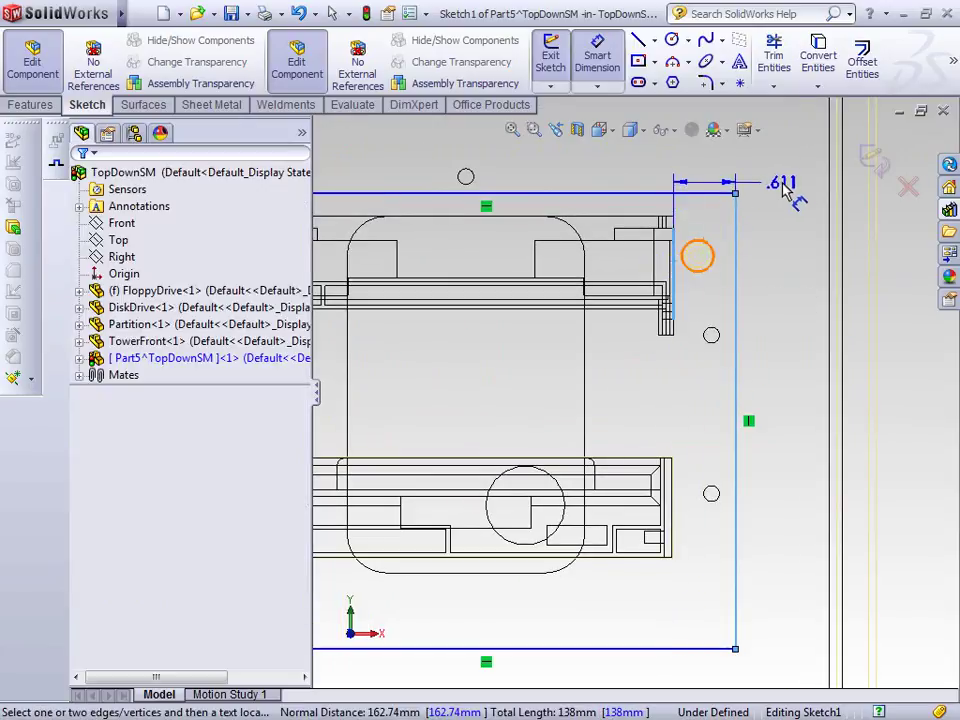
Dimension the gap between the sketch's right vertical line and the upper drive's right edge at .1 in
{"action": "left_click", "coordinate": [789, 190]}
{"action": "type", "text": ".1"}
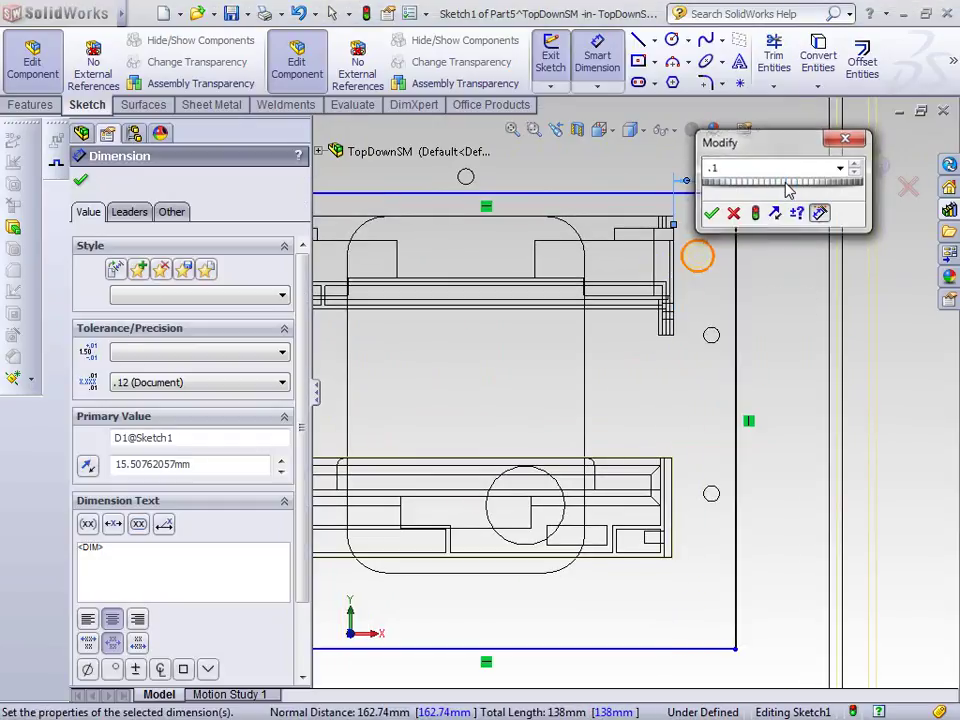
{"action": "key", "text": "Return"}
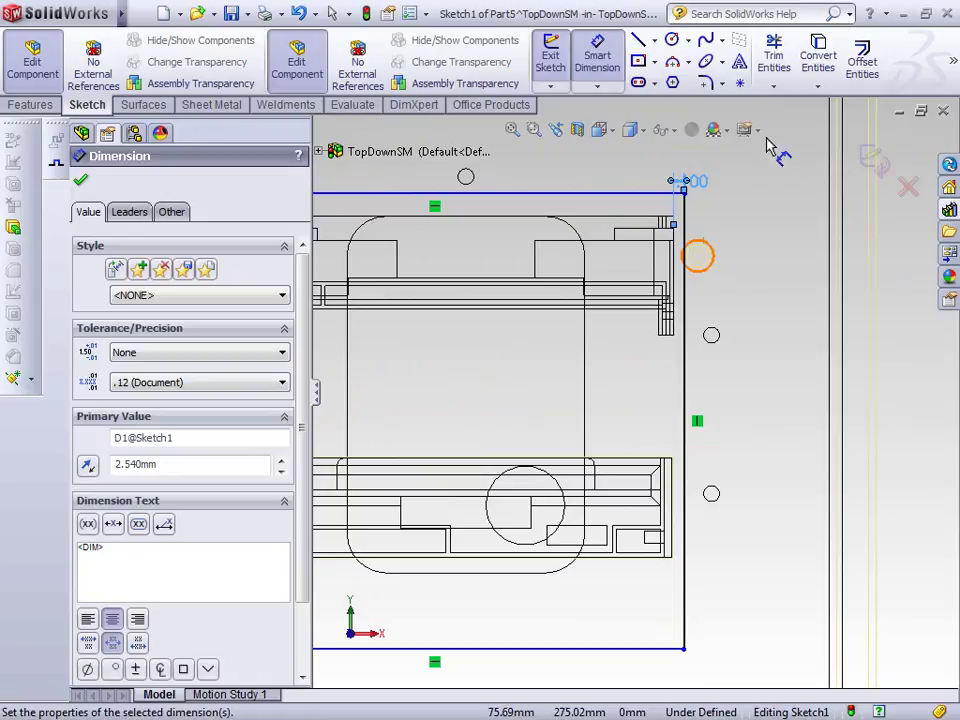
Dimension the gap between the sketch's left vertical line and the upper drive's left edge at .1 in
{"action": "scroll", "coordinate": [690, 385], "scroll_direction": "up", "scroll_amount": 3}
{"action": "scroll", "coordinate": [360, 365], "scroll_direction": "up", "scroll_amount": 1}
{"action": "scroll", "coordinate": [405, 350], "scroll_direction": "down", "scroll_amount": 1}
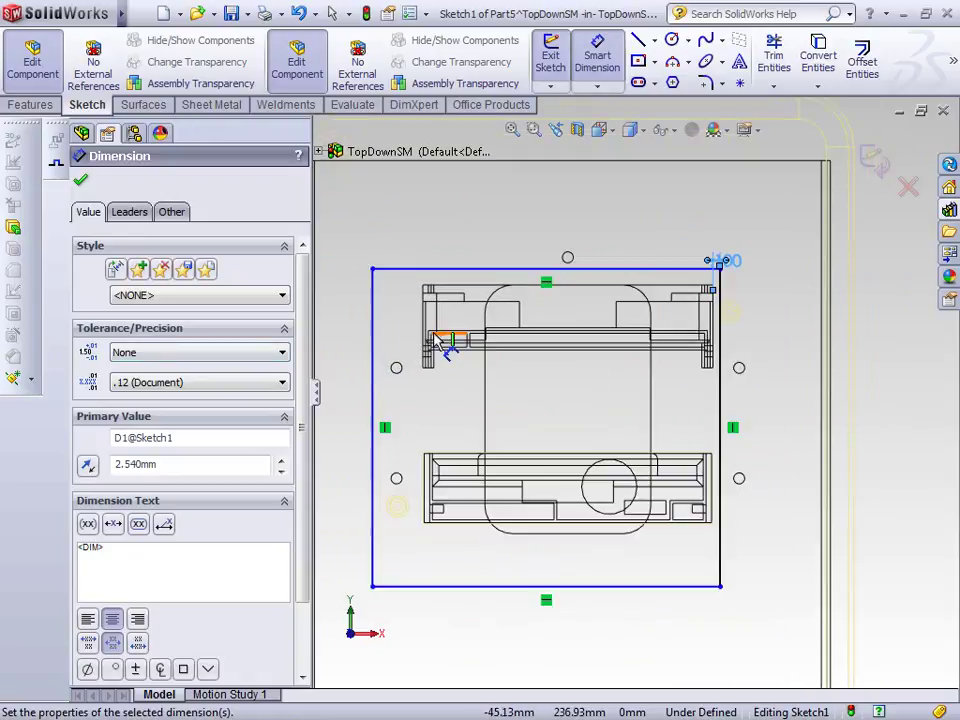
{"action": "left_click", "coordinate": [422, 320]}
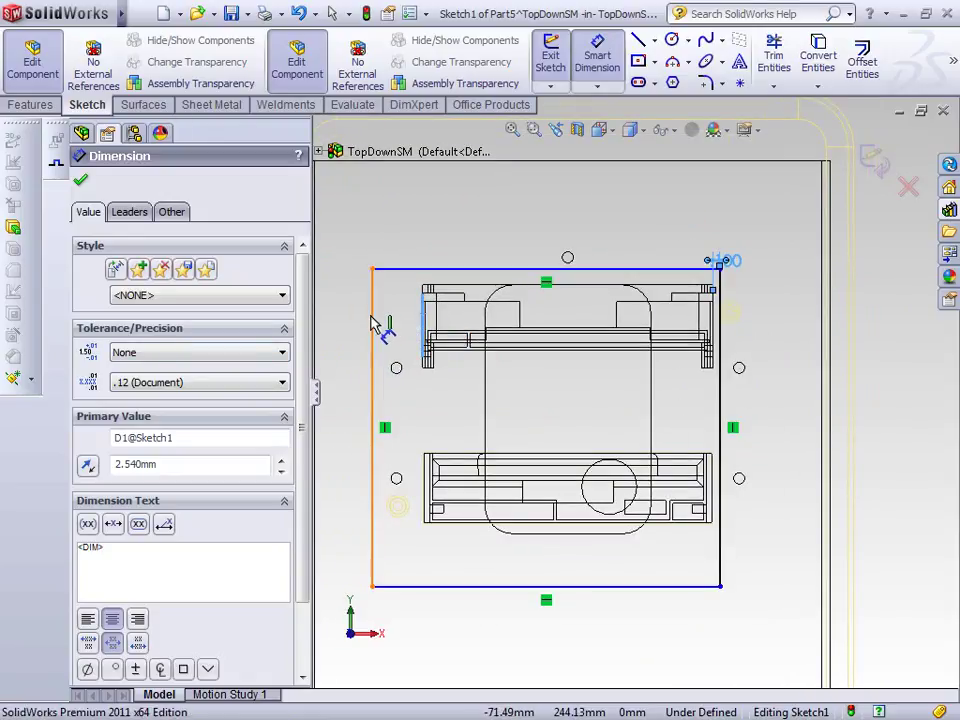
{"action": "left_click", "coordinate": [374, 326]}
{"action": "left_click", "coordinate": [351, 252]}
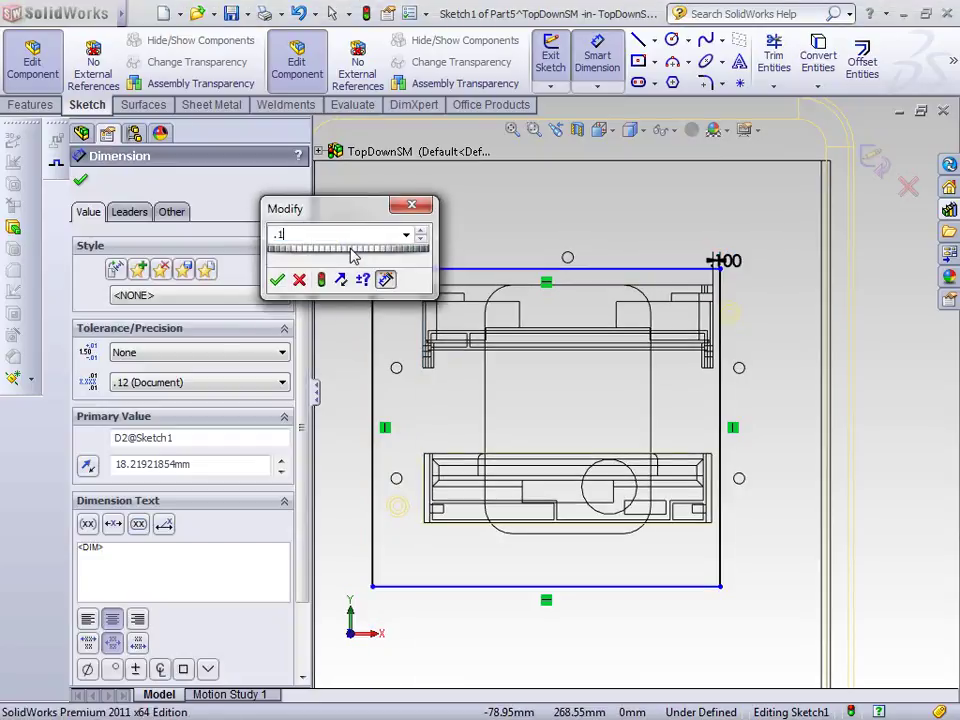
{"action": "key", "text": "Return"}
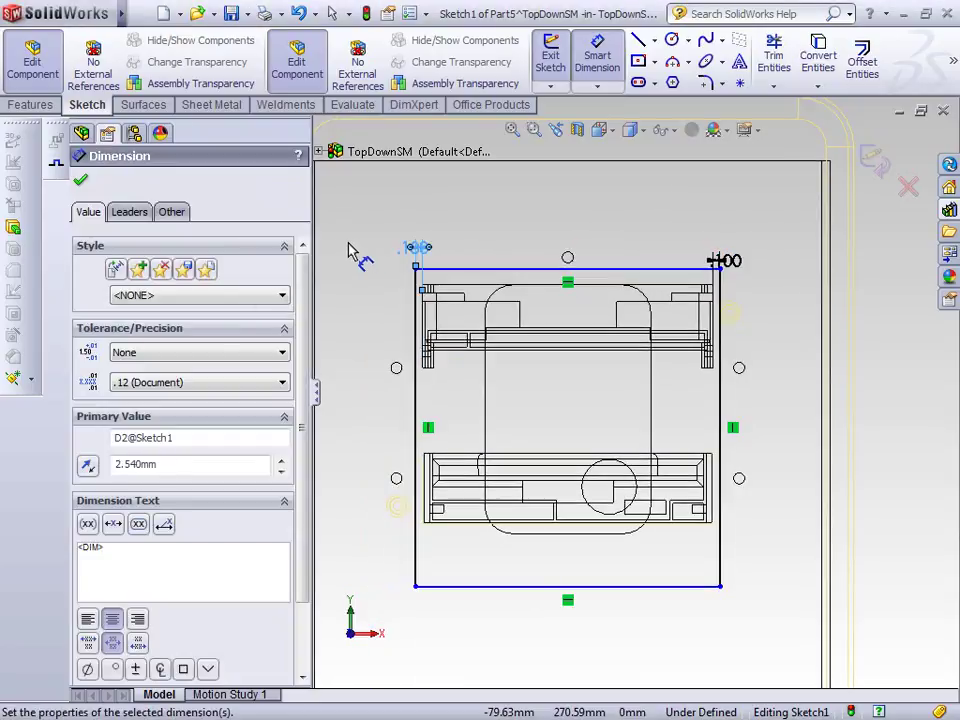
Dimension the gap between the sketch's top line and the upper drive's top edge at .1 in
{"action": "left_click", "coordinate": [497, 280]}
{"action": "left_click", "coordinate": [490, 288]}
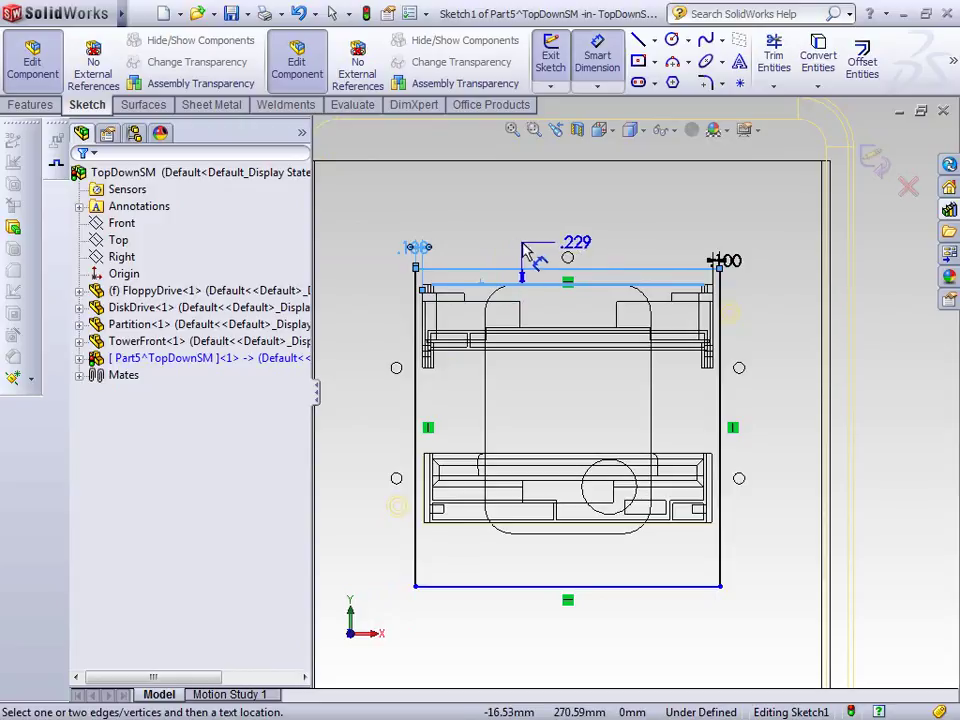
{"action": "left_click", "coordinate": [788, 266]}
{"action": "type", "text": "."}
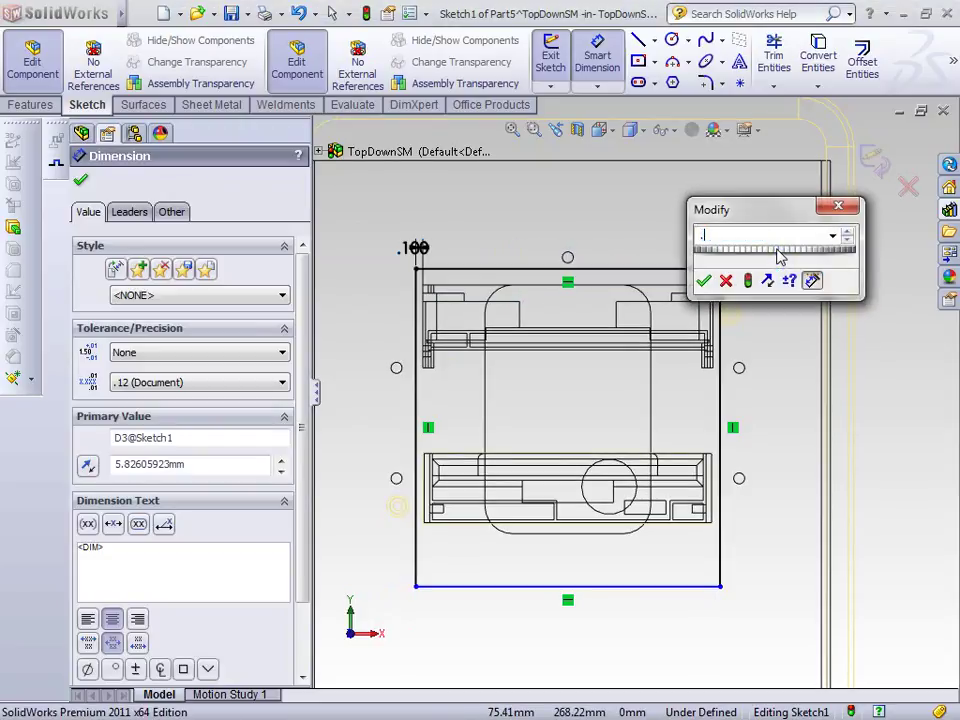
{"action": "type", "text": "1"}
{"action": "key", "text": "Return"}
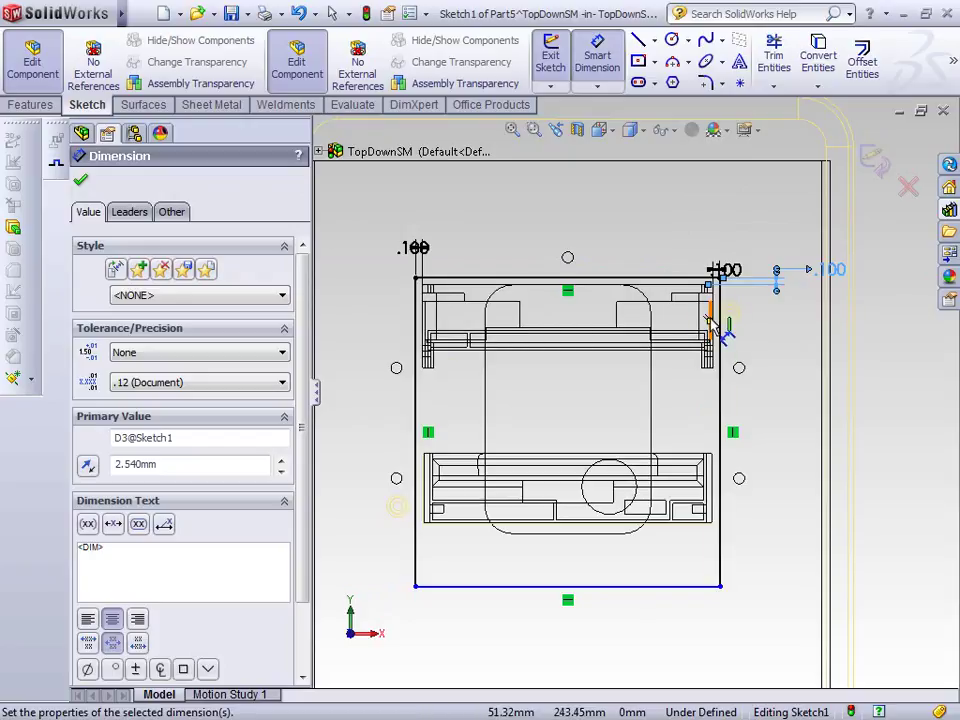
Leave the dimension tool and convert the sketch's bottom horizontal line to construction geometry
{"action": "right_click", "coordinate": [792, 558]}
{"action": "left_click", "coordinate": [814, 261]}
{"action": "left_click", "coordinate": [674, 588]}
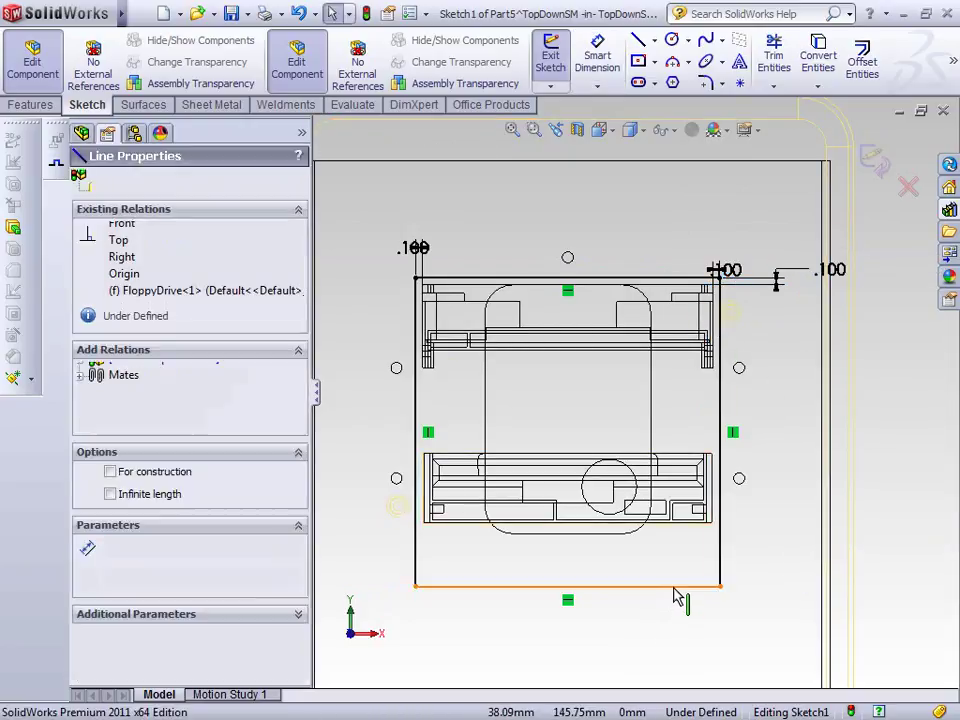
{"action": "left_click", "coordinate": [746, 506]}
{"action": "left_click", "coordinate": [730, 596]}
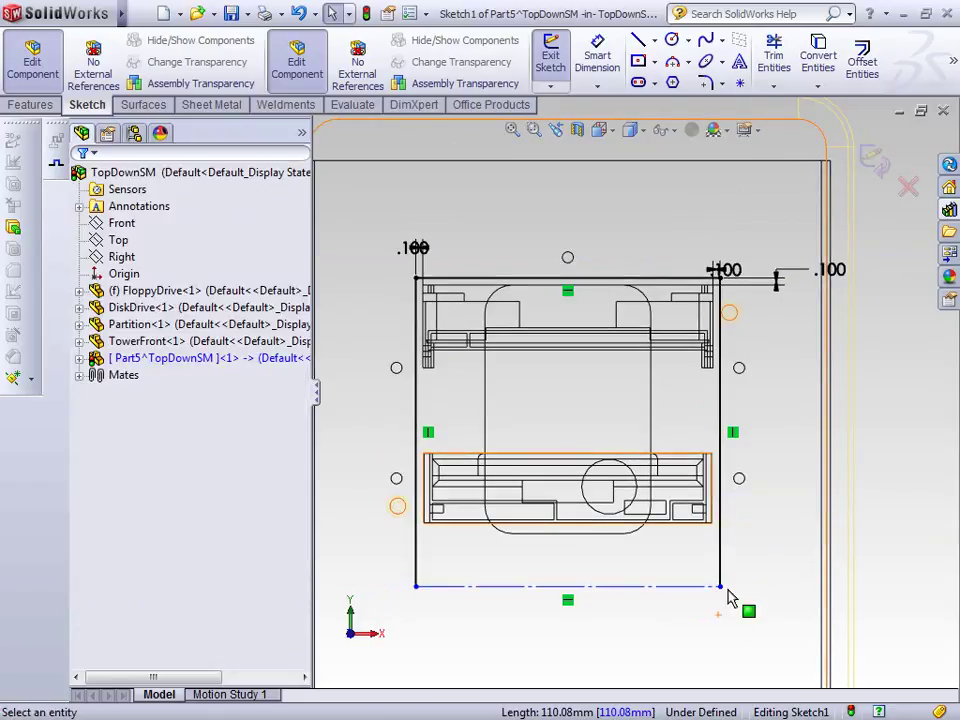
Dimension the distance from the lower drive's bottom edge to the bottom construction line at .5 in
{"action": "key", "text": "s"}
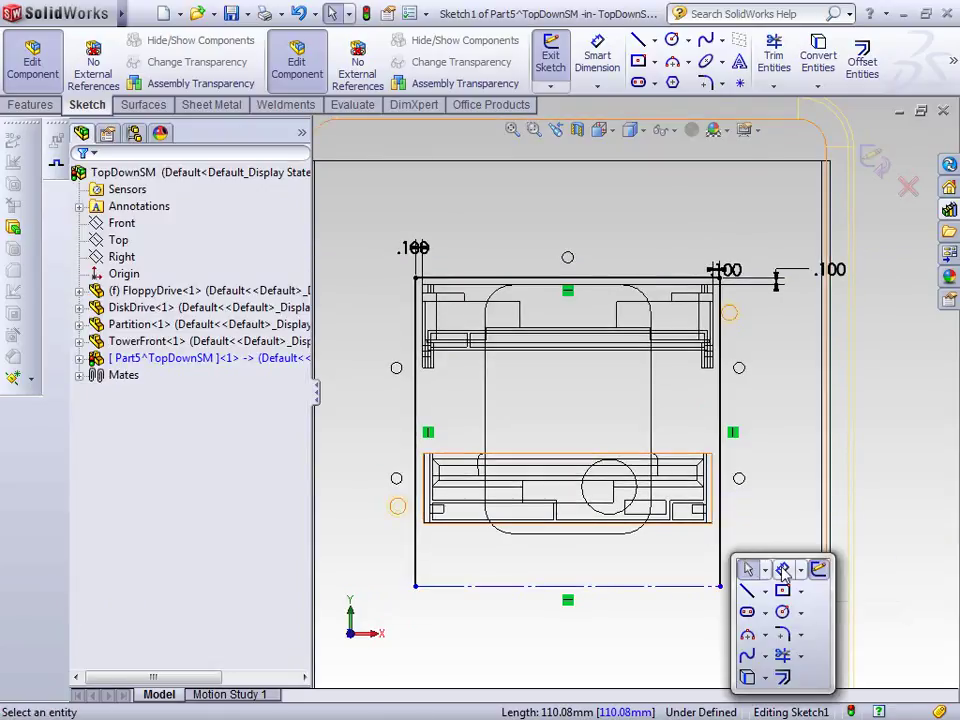
{"action": "left_click", "coordinate": [783, 570]}
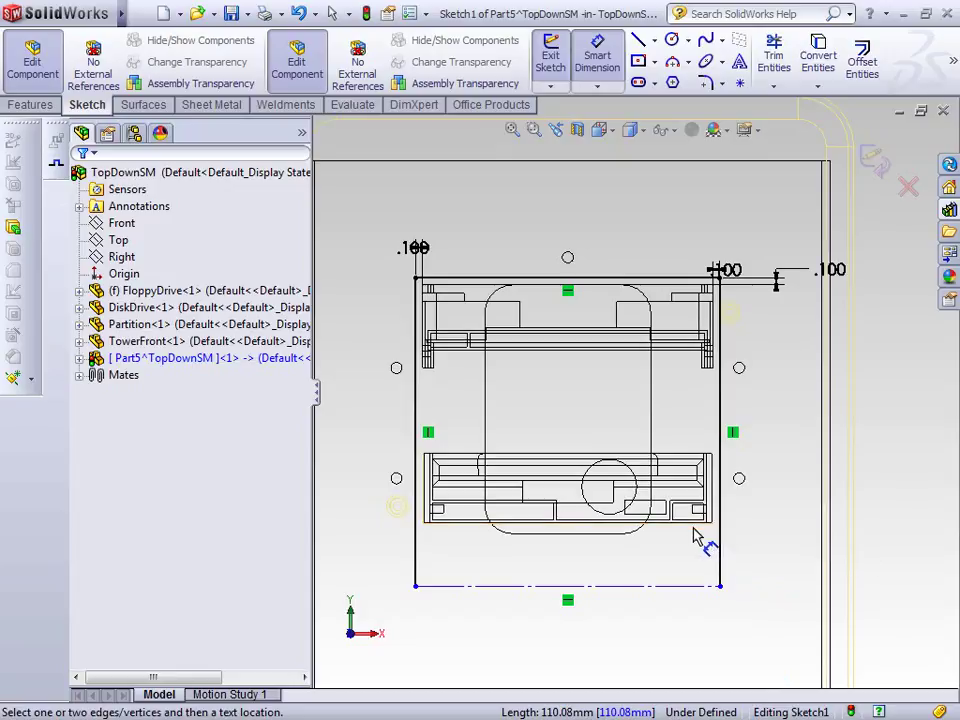
{"action": "left_click", "coordinate": [694, 522]}
{"action": "left_click", "coordinate": [688, 586]}
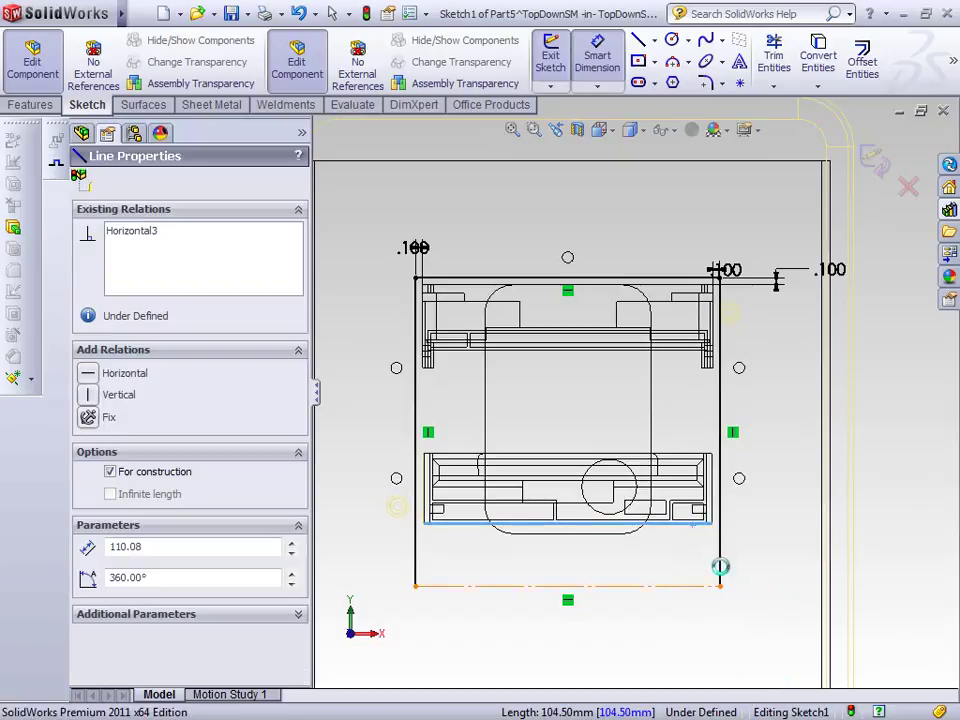
{"action": "left_click", "coordinate": [740, 557]}
{"action": "type", "text": ".5"}
{"action": "key", "text": "Return"}
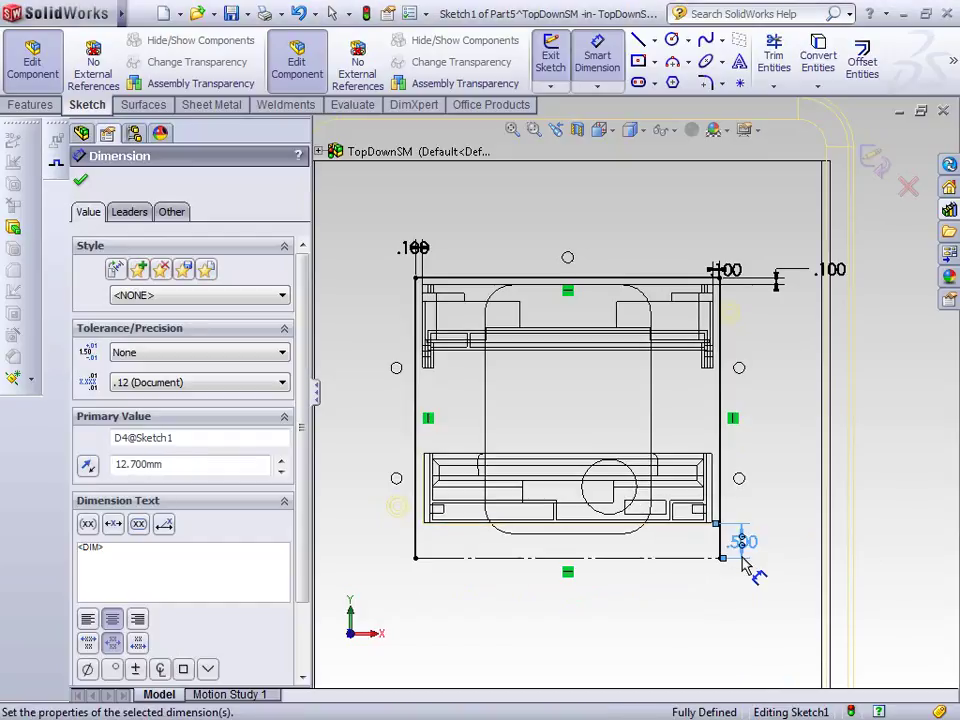
{"action": "right_click", "coordinate": [765, 505]}
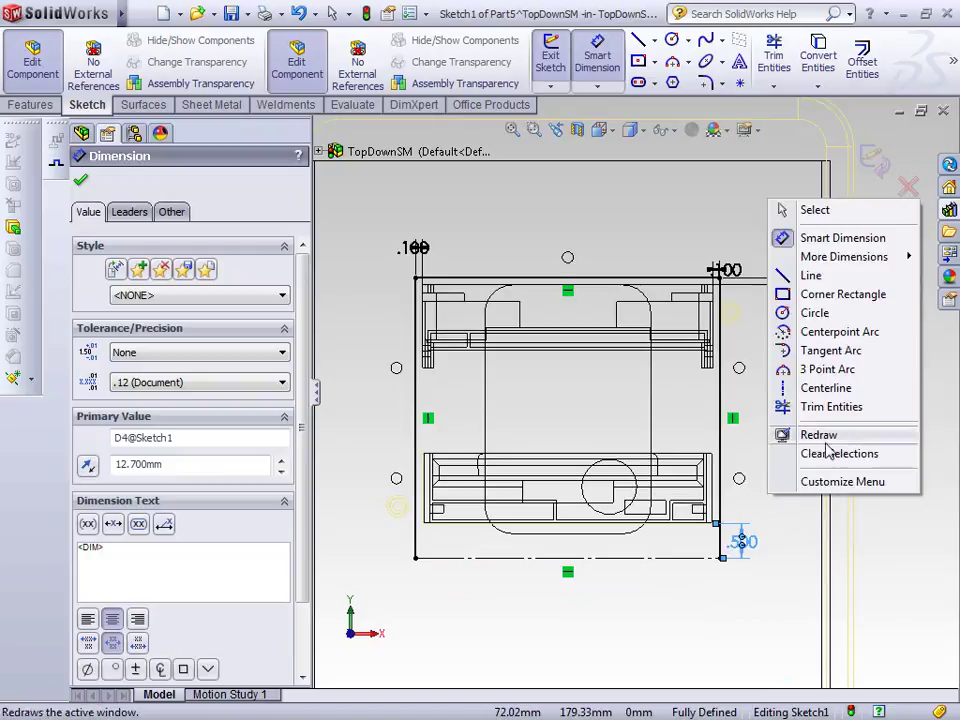
{"action": "left_click", "coordinate": [800, 208]}
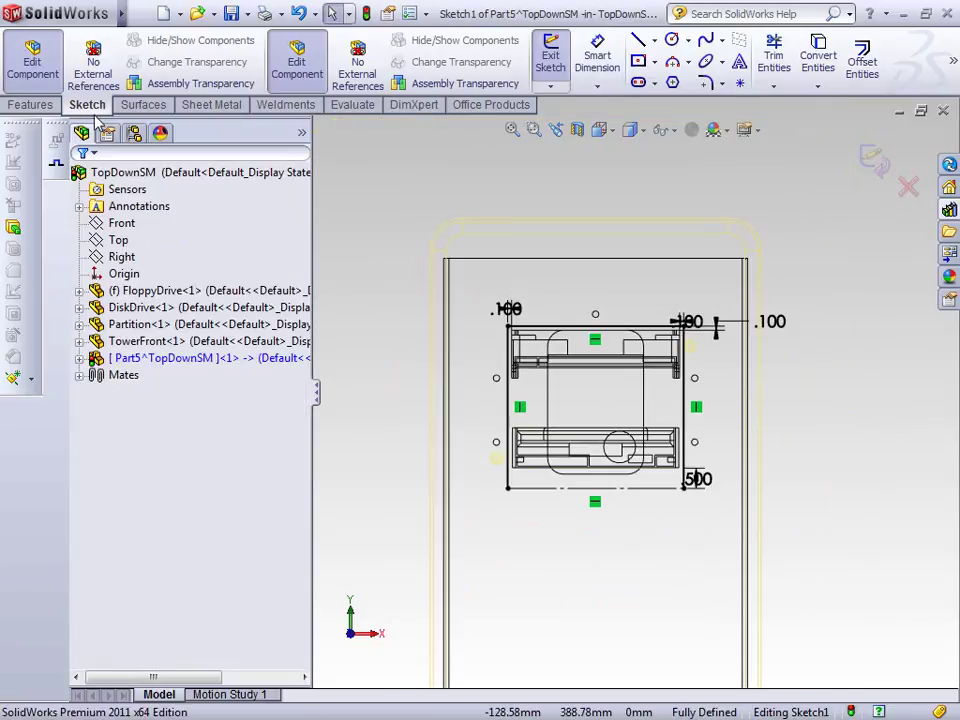
Start a Base Flange from the sketch using the SAMPLE TABLE - STEEL - ENGLISH UNITS gauge table
{"action": "left_click", "coordinate": [196, 107]}
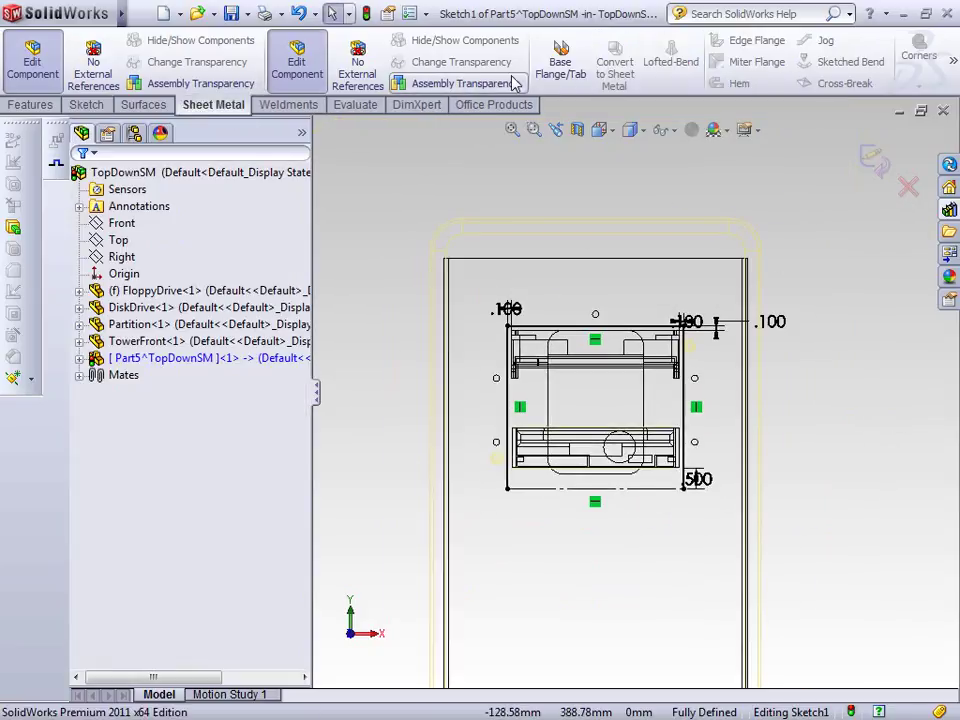
{"action": "left_click", "coordinate": [567, 77]}
{"action": "scroll", "coordinate": [699, 364], "scroll_direction": "up", "scroll_amount": 5}
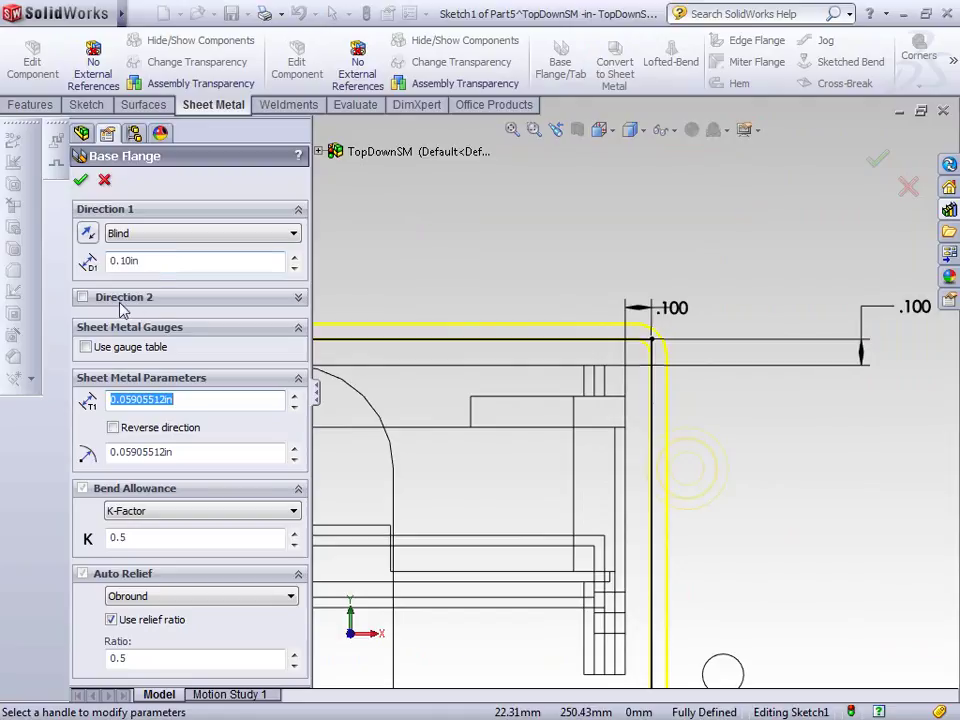
{"action": "left_click", "coordinate": [86, 348]}
{"action": "left_click", "coordinate": [180, 372]}
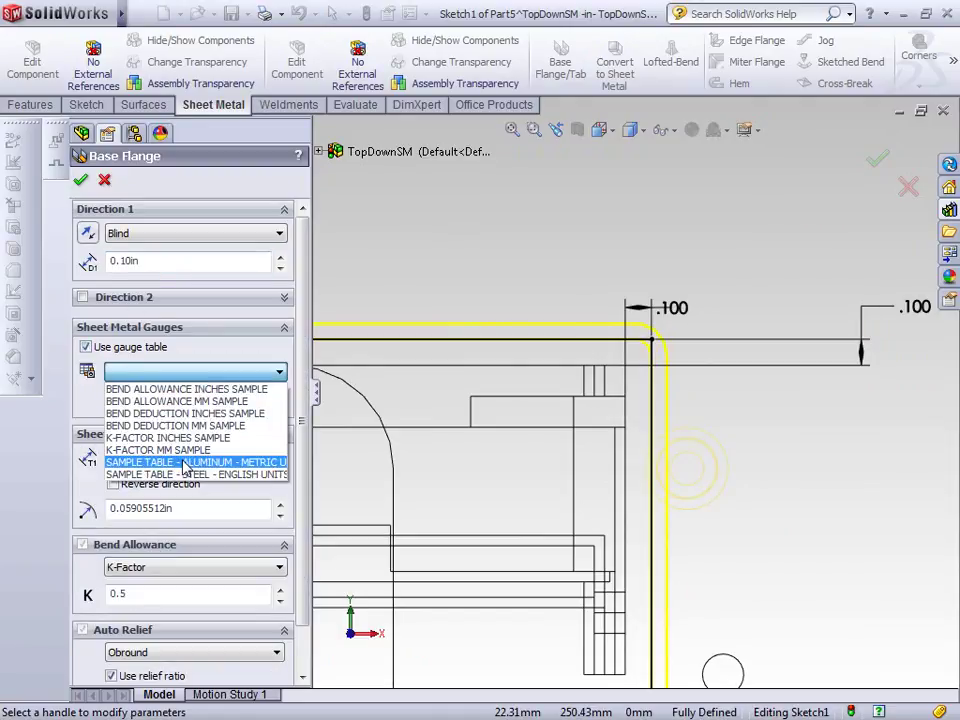
{"action": "left_click", "coordinate": [188, 474]}
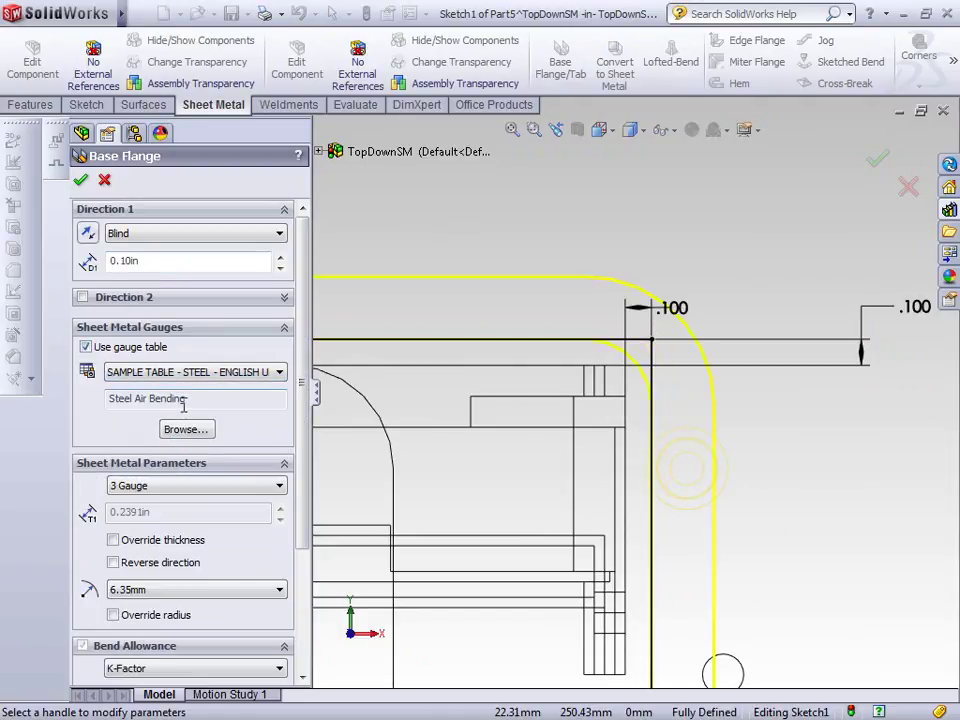
Set the base flange to 16 Gauge and reverse its thickness direction towards the inside of the profile
{"action": "left_click", "coordinate": [180, 486]}
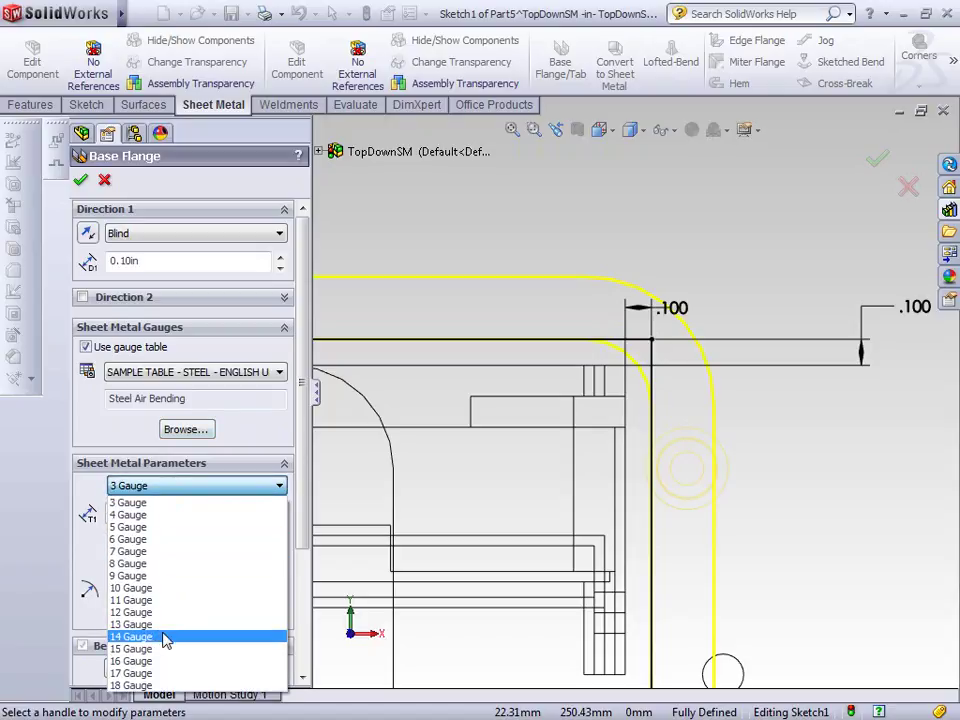
{"action": "left_click", "coordinate": [168, 661]}
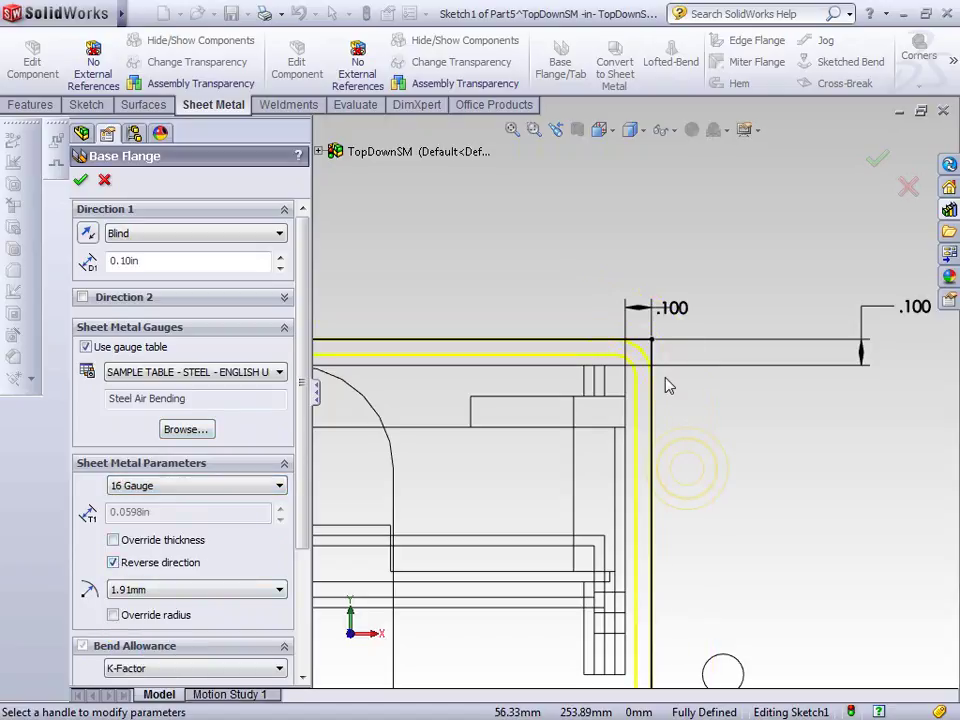
{"action": "scroll", "coordinate": [670, 400], "scroll_direction": "up", "scroll_amount": 1}
{"action": "scroll", "coordinate": [640, 390], "scroll_direction": "down", "scroll_amount": 2}
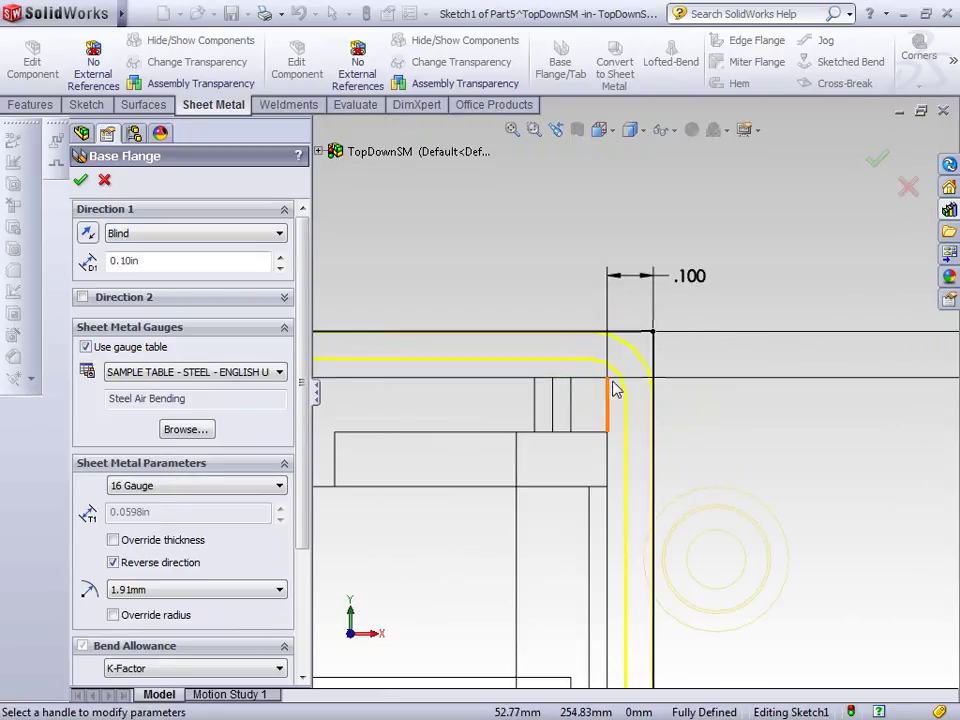
Switch the assembly's display style from wireframe to shaded with edges
{"action": "scroll", "coordinate": [660, 476], "scroll_direction": "up", "scroll_amount": 6}
{"action": "mouse_move", "coordinate": [607, 494]}
{"action": "middle_mouse_down"}
{"action": "mouse_move", "coordinate": [553, 506]}
{"action": "mouse_move", "coordinate": [361, 297]}
{"action": "middle_mouse_up"}
{"action": "scroll", "coordinate": [745, 255], "scroll_direction": "up", "scroll_amount": 2}
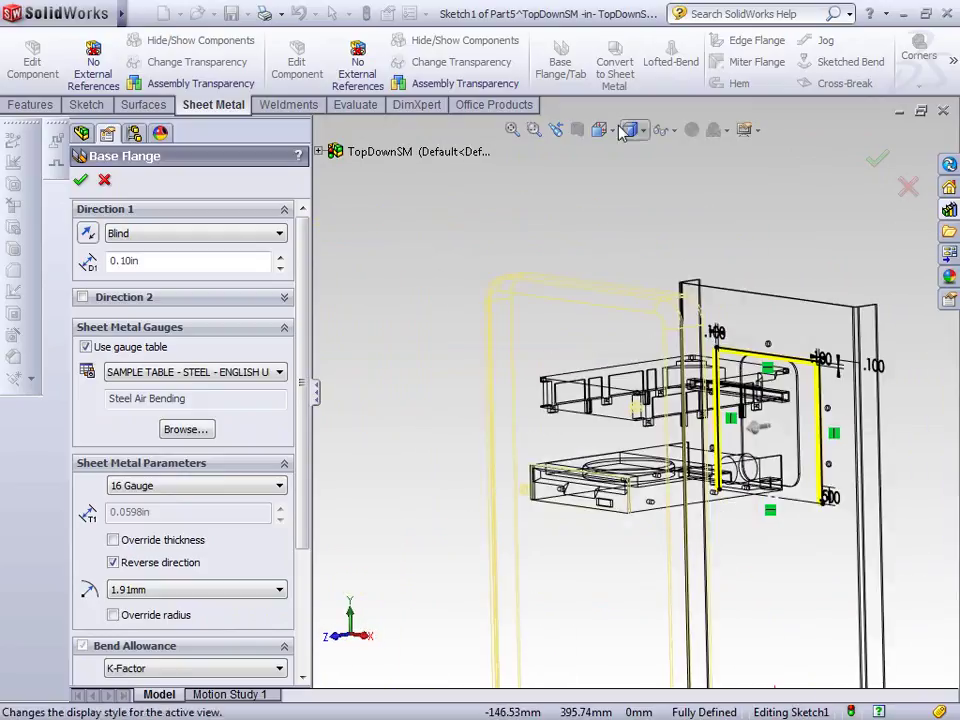
{"action": "left_click", "coordinate": [606, 129]}
{"action": "left_click", "coordinate": [632, 129]}
{"action": "left_click", "coordinate": [632, 152]}
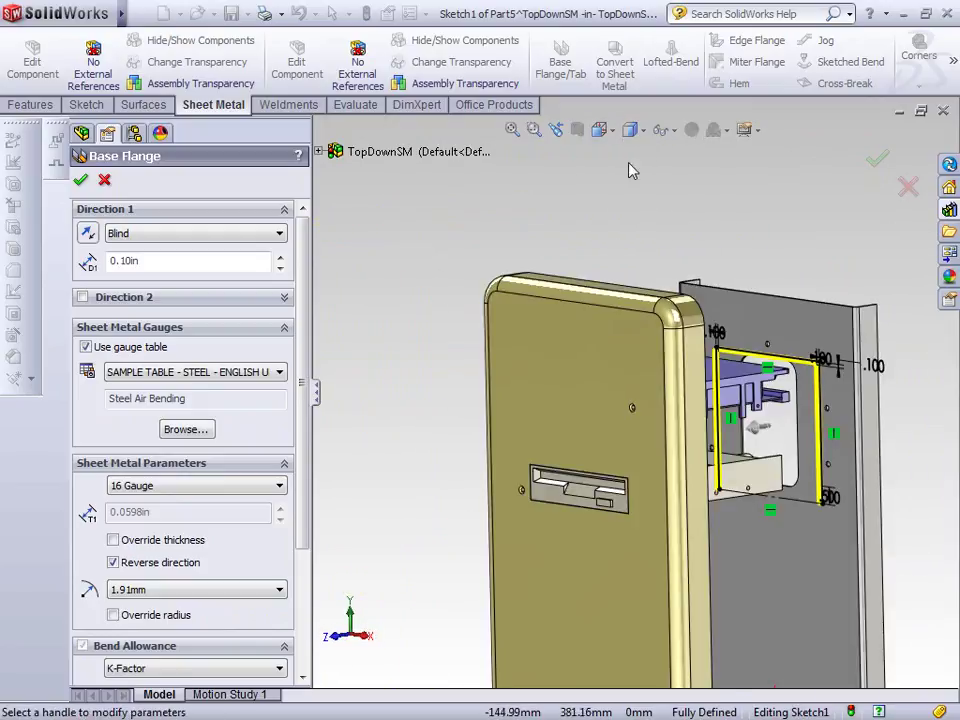
Pull the base flange's blind depth from the partition towards the tower front to about 3 in
{"action": "middle_click_drag", "start_coordinate": [756, 248], "coordinate": [657, 265]}
{"action": "left_click", "coordinate": [697, 458]}
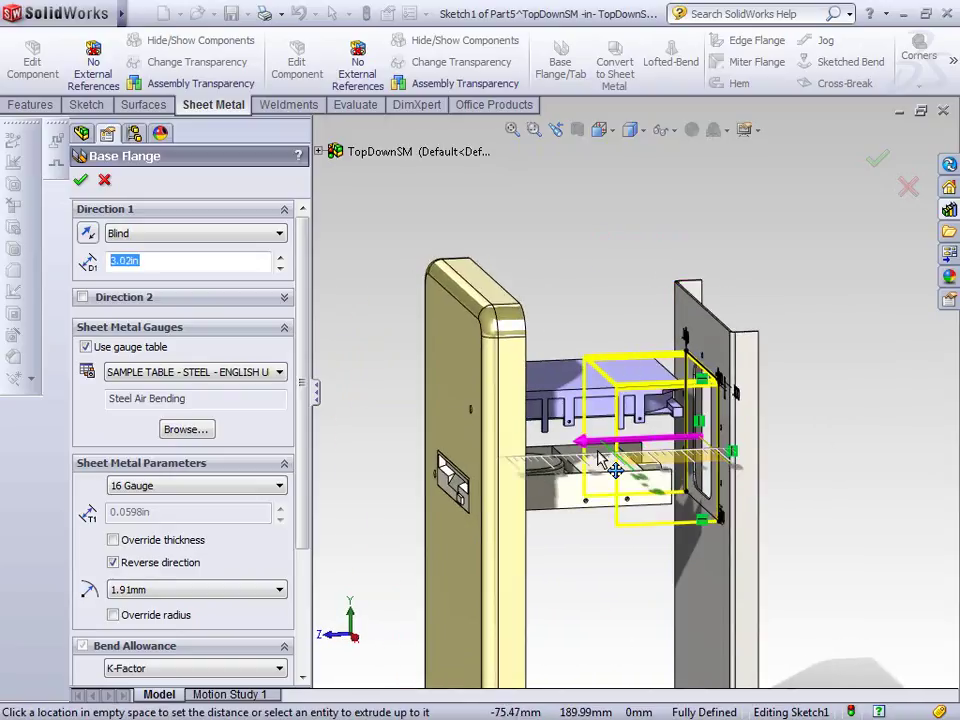
{"action": "left_click", "coordinate": [596, 430]}
{"action": "middle_click_drag", "start_coordinate": [617, 308], "coordinate": [470, 295]}
Extend the base flange Up To Surface, ending at the inner face of TowerFront, and create it
{"action": "left_click", "coordinate": [180, 237]}
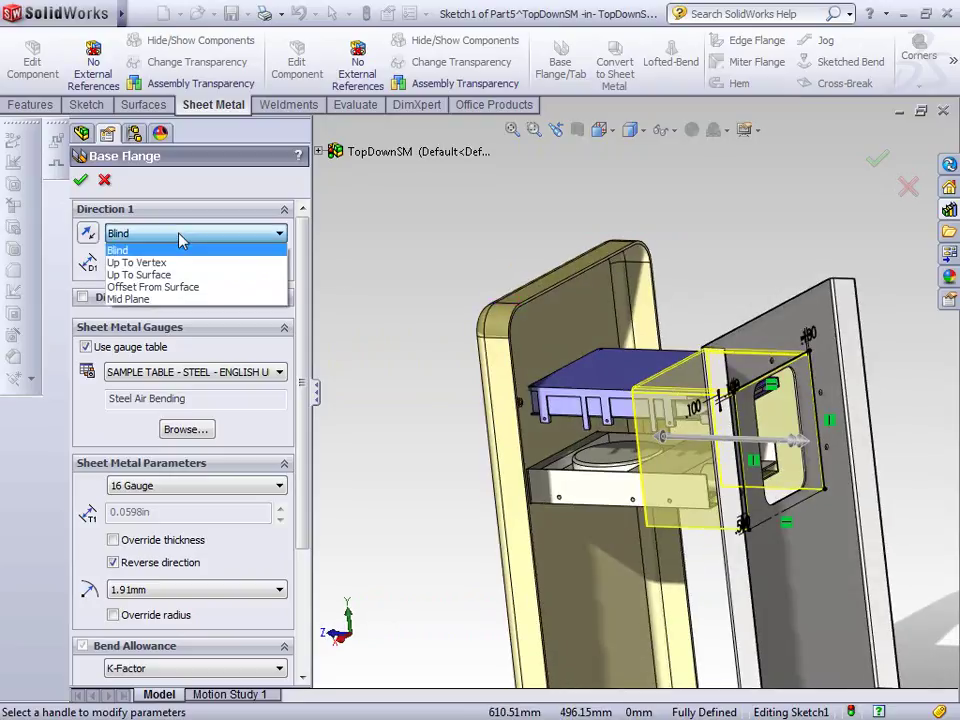
{"action": "left_click", "coordinate": [167, 276]}
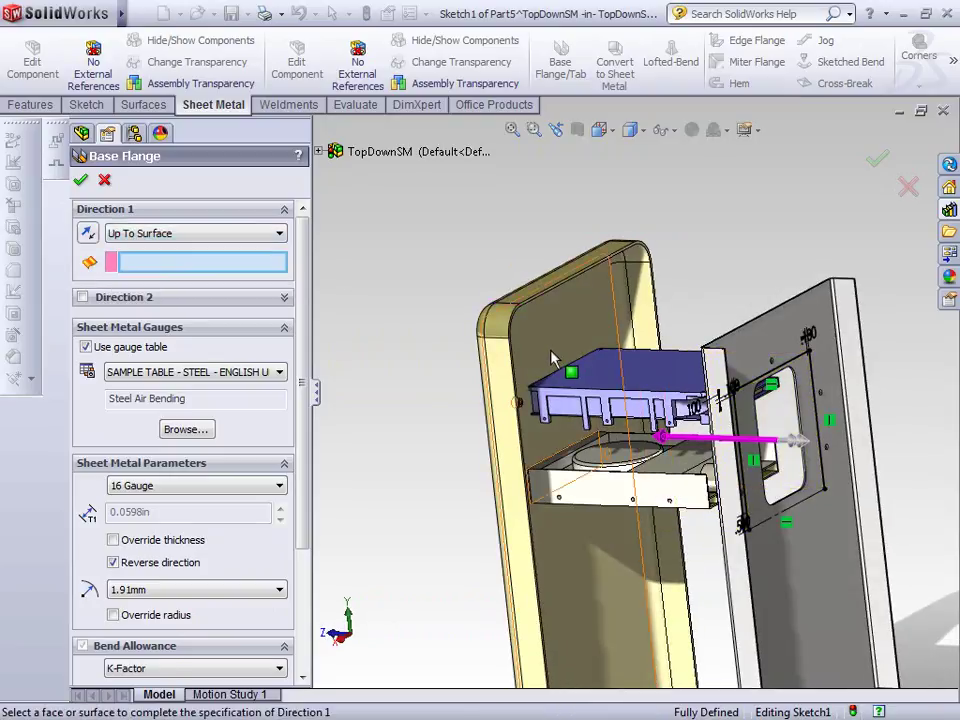
{"action": "left_click", "coordinate": [600, 580]}
{"action": "middle_click_drag", "start_coordinate": [421, 410], "coordinate": [349, 497]}
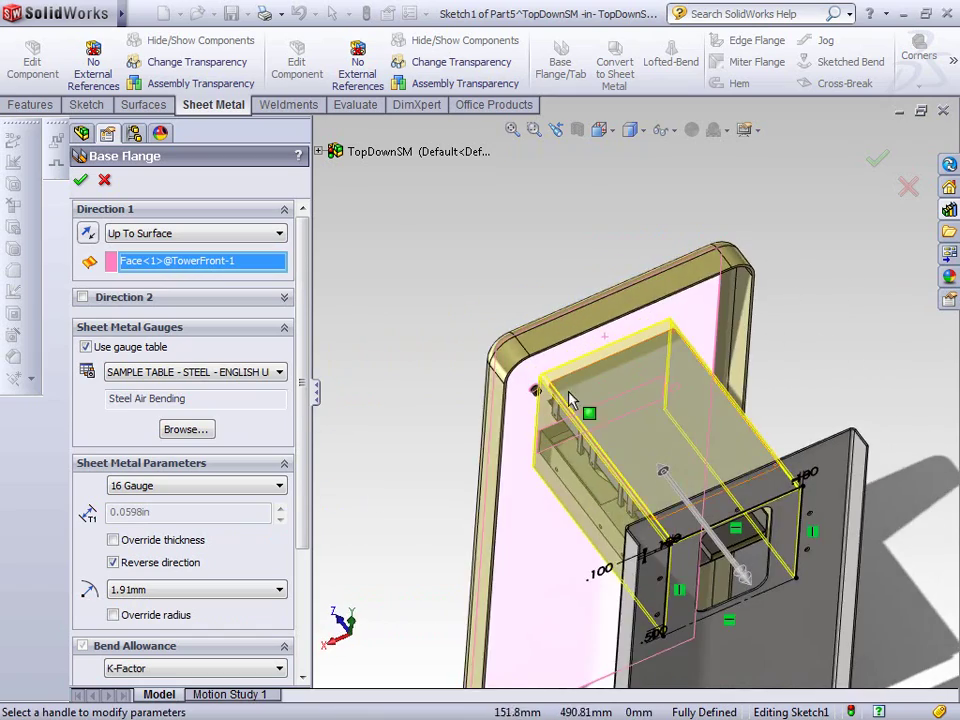
{"action": "scroll", "coordinate": [516, 420], "scroll_direction": "down", "scroll_amount": 5}
{"action": "mouse_move", "coordinate": [528, 403]}
{"action": "middle_mouse_down"}
{"action": "mouse_move", "coordinate": [534, 309]}
{"action": "mouse_move", "coordinate": [504, 274]}
{"action": "mouse_move", "coordinate": [499, 345]}
{"action": "mouse_move", "coordinate": [514, 392]}
{"action": "middle_mouse_up"}
{"action": "scroll", "coordinate": [540, 456], "scroll_direction": "up", "scroll_amount": 3}
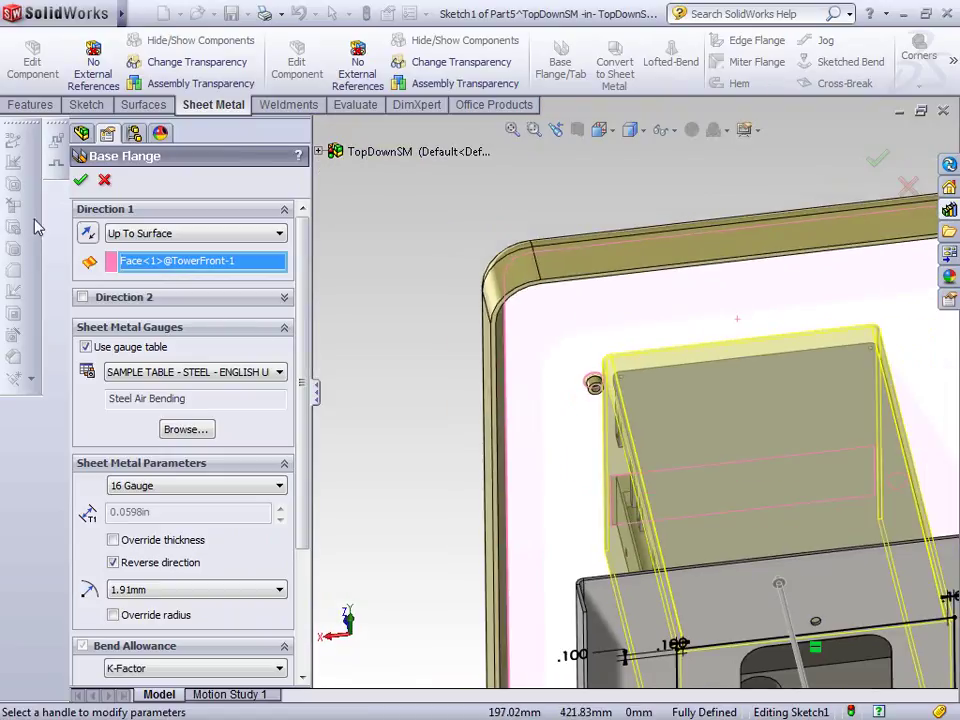
{"action": "left_click", "coordinate": [81, 180]}
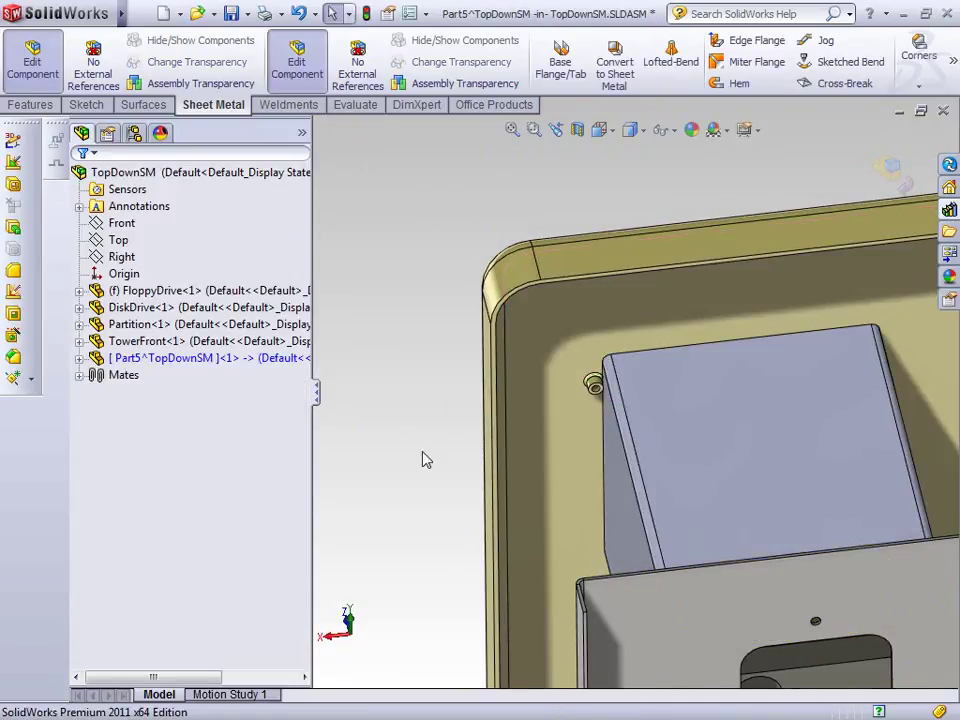
Select the flange's top face and stretch the sketch's side gap dimension at the partition corner to about .567 in
{"action": "scroll", "coordinate": [430, 465], "scroll_direction": "up", "scroll_amount": 4}
{"action": "left_click", "coordinate": [665, 417]}
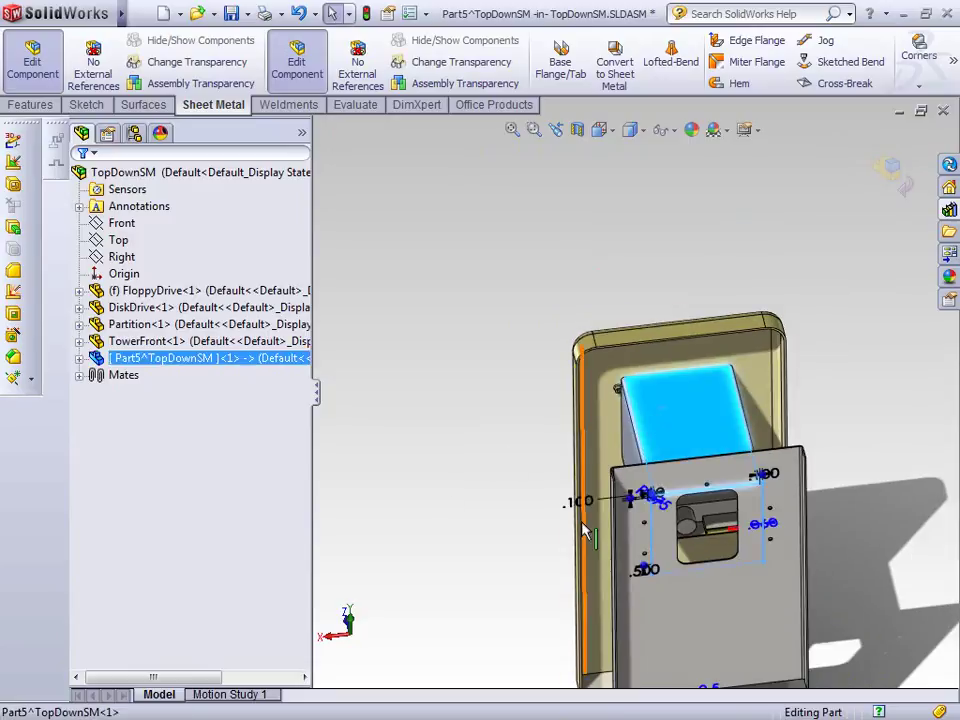
{"action": "scroll", "coordinate": [620, 495], "scroll_direction": "down", "scroll_amount": 3}
{"action": "scroll", "coordinate": [740, 460], "scroll_direction": "down", "scroll_amount": 2}
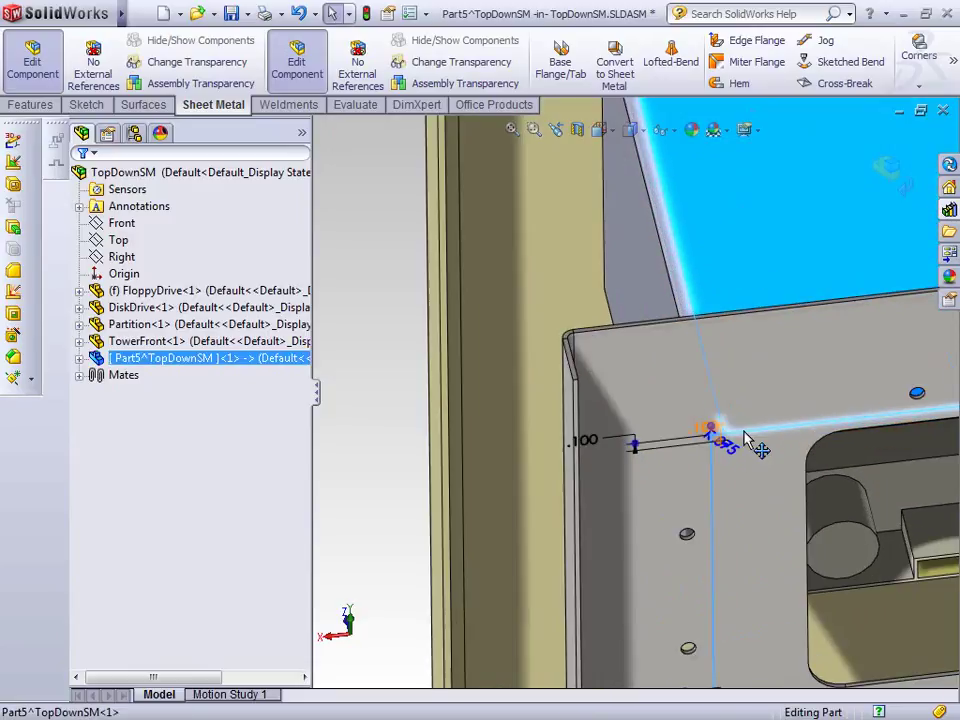
{"action": "mouse_move", "coordinate": [700, 432]}
{"action": "left_mouse_down"}
{"action": "mouse_move", "coordinate": [712, 436]}
{"action": "mouse_move", "coordinate": [670, 425]}
{"action": "mouse_move", "coordinate": [677, 439]}
{"action": "left_mouse_up"}
{"action": "middle_click_drag", "start_coordinate": [671, 450], "coordinate": [630, 456]}
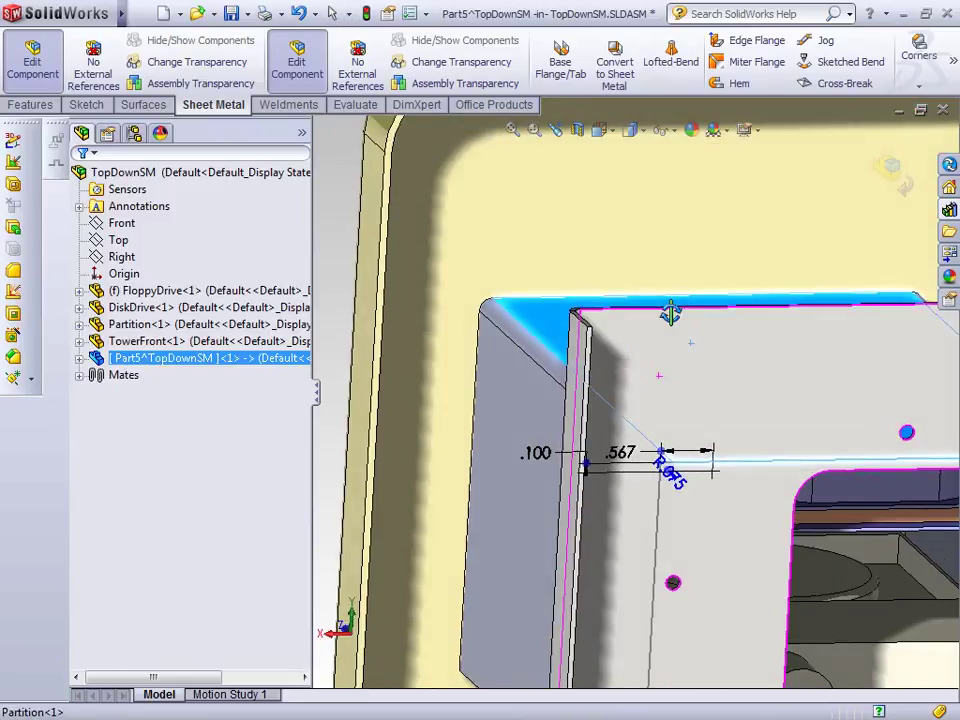
Reduce the base flange sketch's side gap dimension at the partition corner to about .06 in and rebuild the part
{"action": "mouse_move", "coordinate": [654, 459]}
{"action": "left_mouse_down"}
{"action": "mouse_move", "coordinate": [681, 467]}
{"action": "mouse_move", "coordinate": [710, 430]}
{"action": "left_mouse_up"}
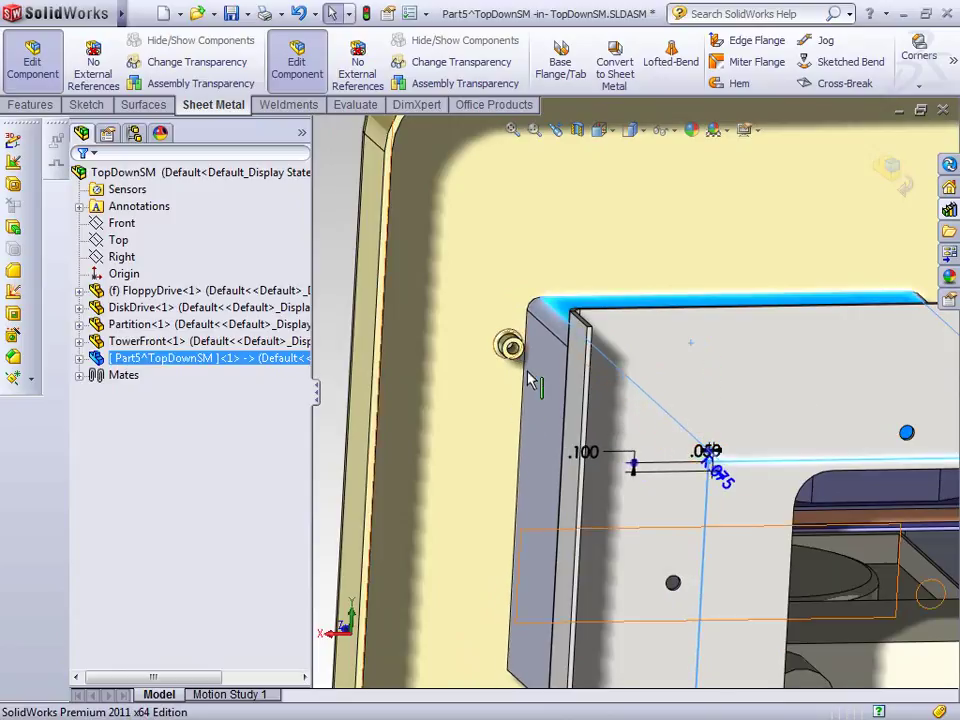
{"action": "scroll", "coordinate": [557, 370], "scroll_direction": "down", "scroll_amount": 3}
{"action": "middle_click_drag", "start_coordinate": [530, 393], "coordinate": [536, 428]}
{"action": "scroll", "coordinate": [505, 410], "scroll_direction": "up", "scroll_amount": 3}
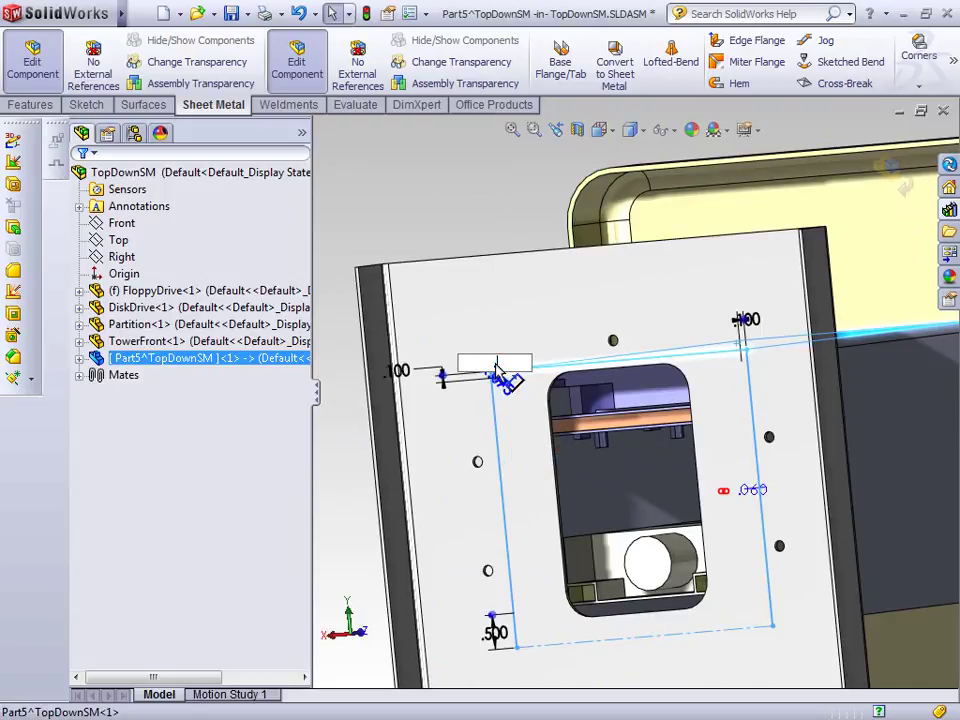
{"action": "key", "text": "Return"}
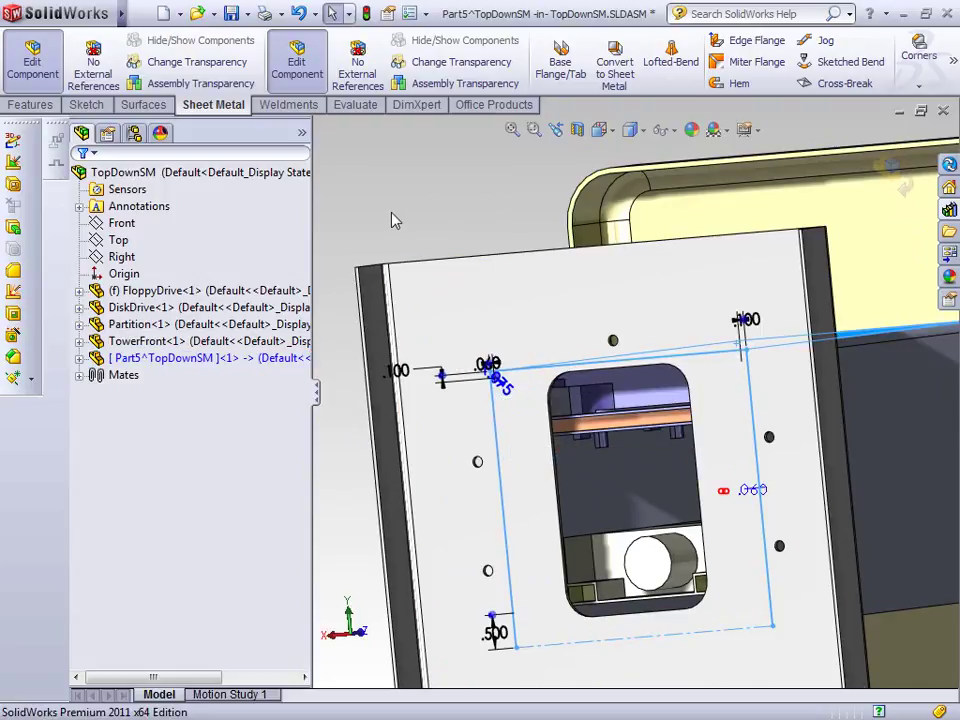
{"action": "key", "text": "ctrl+b"}
{"action": "key", "text": "ctrl+7"}
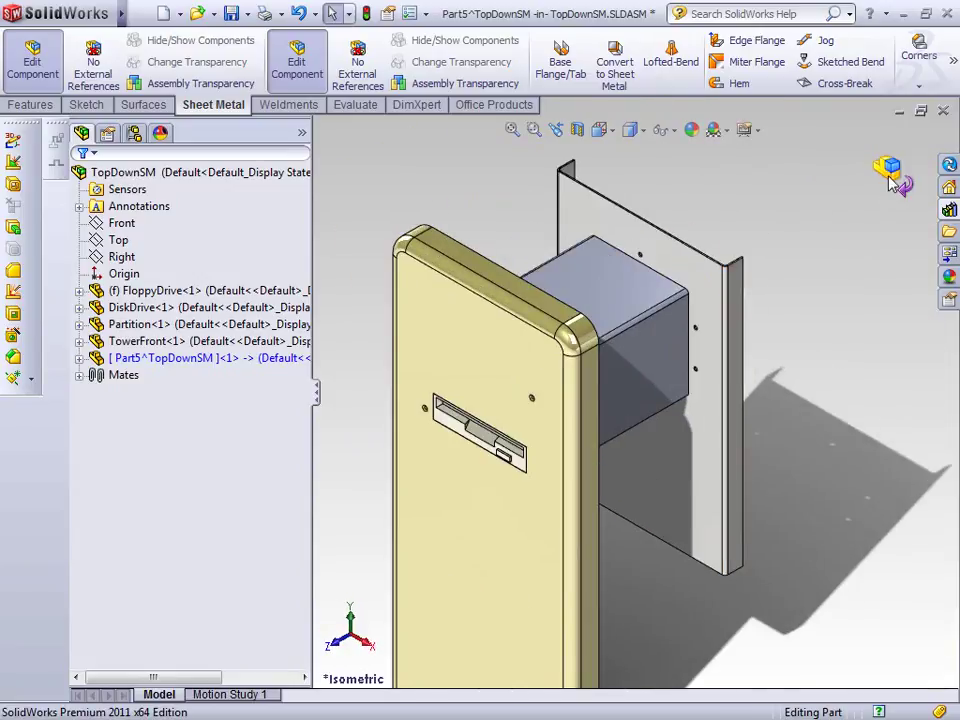
Start a Miter Flange on the base flange's partition-side edge and sketch a horizontal line about 16.65 mm outward from its lower corner
{"action": "scroll", "coordinate": [723, 300], "scroll_direction": "down", "scroll_amount": 3}
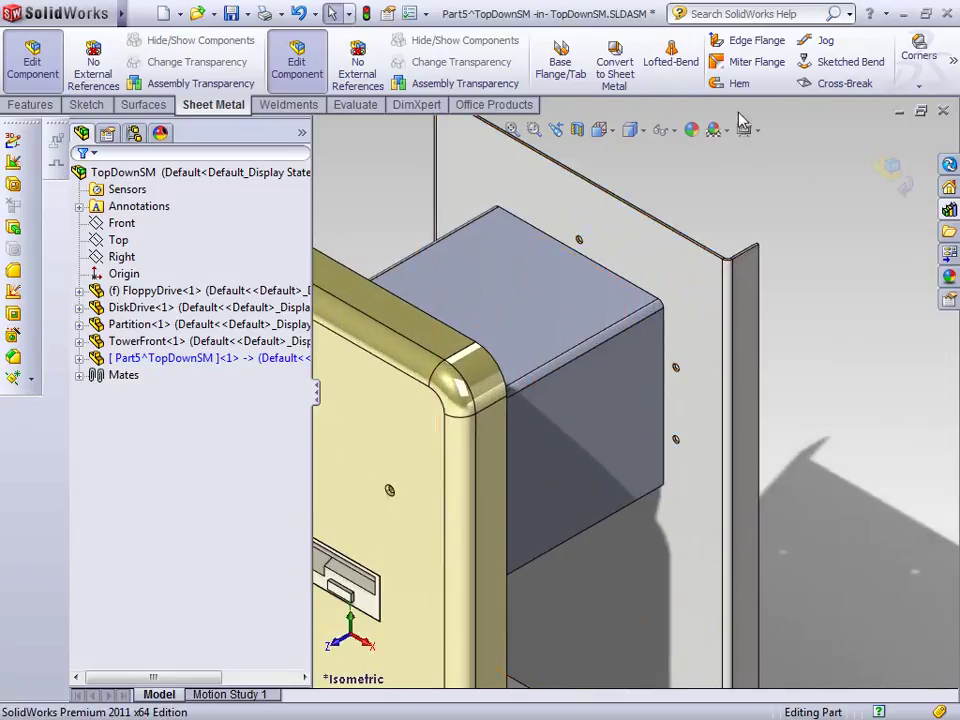
{"action": "left_click", "coordinate": [770, 66]}
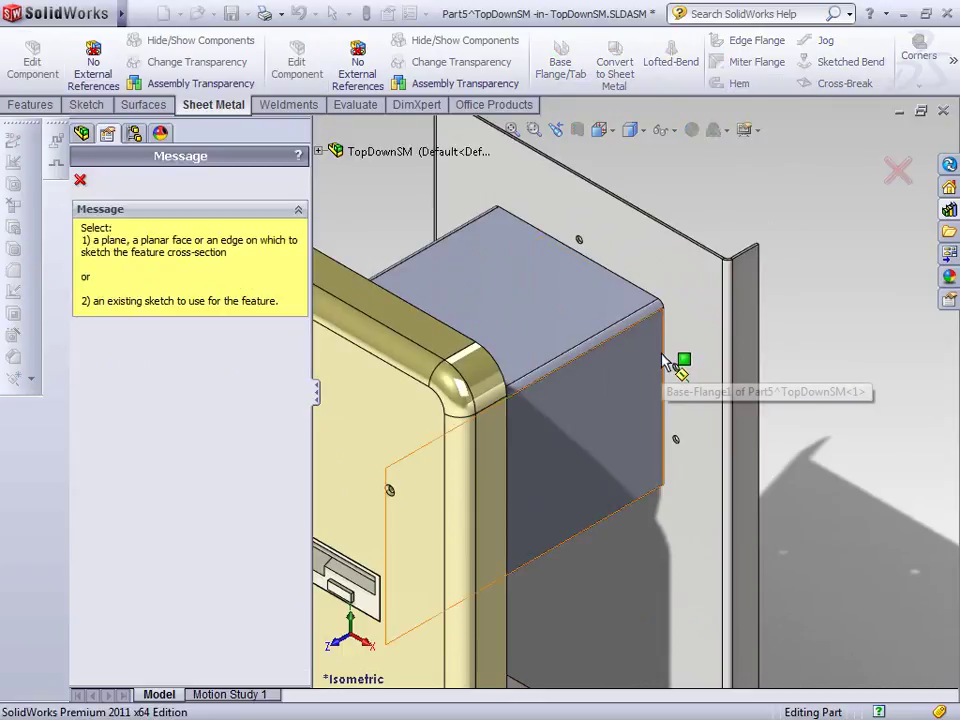
{"action": "left_click", "coordinate": [663, 487]}
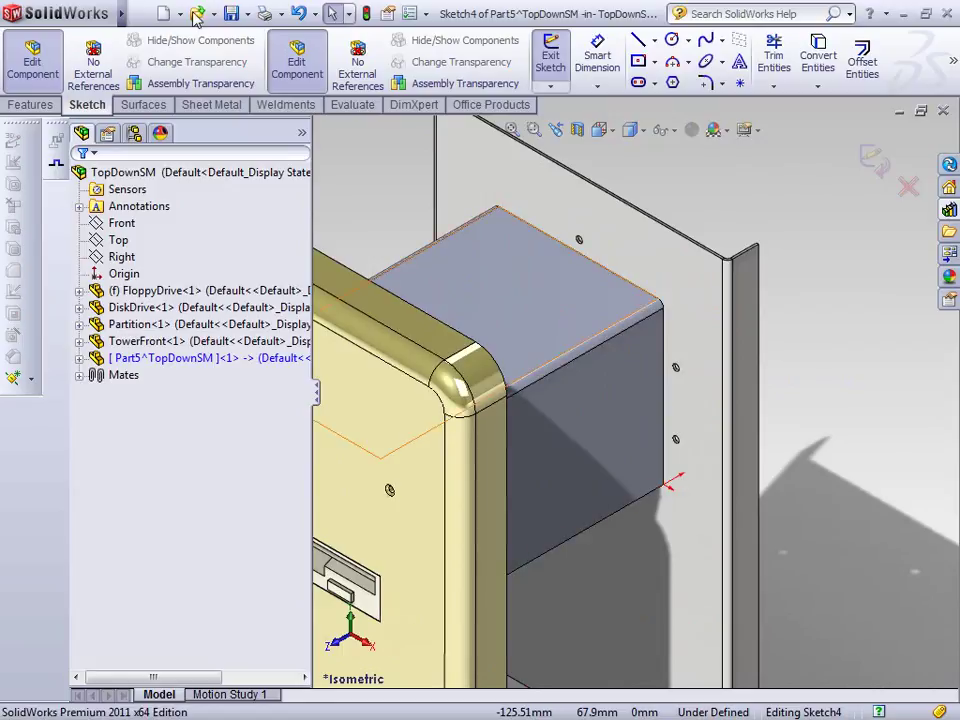
{"action": "left_click", "coordinate": [637, 40]}
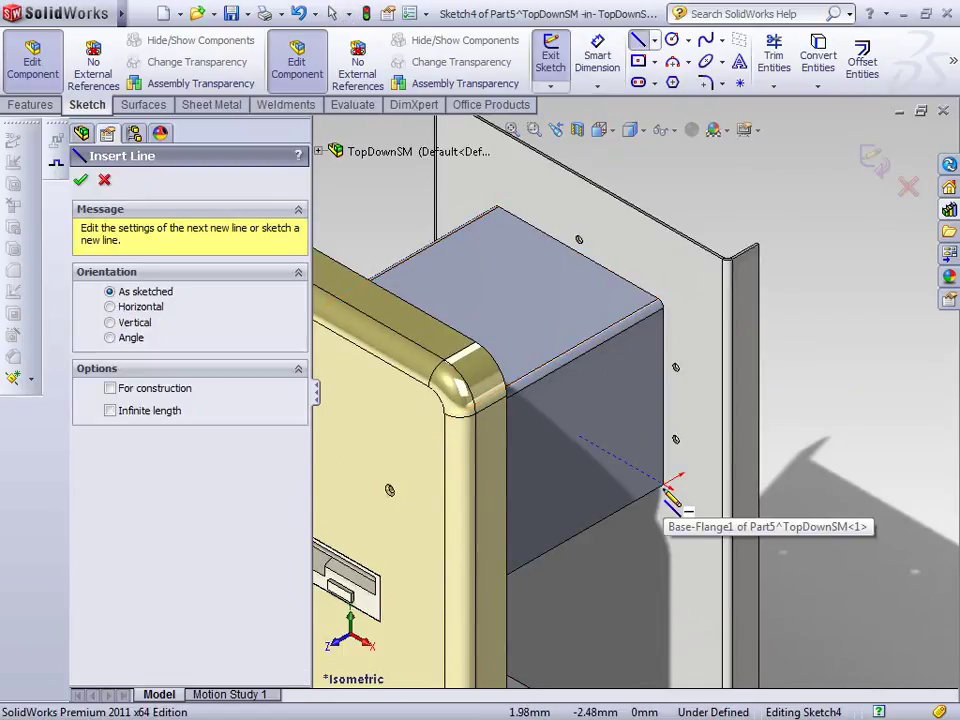
{"action": "left_click", "coordinate": [663, 487]}
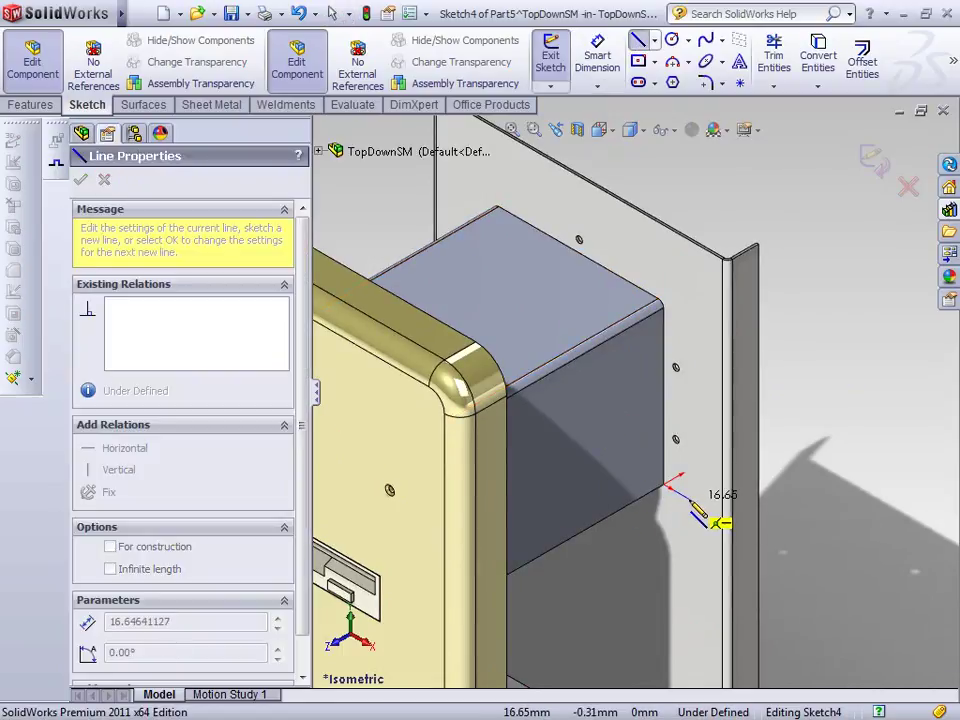
{"action": "right_click", "coordinate": [866, 410]}
{"action": "left_click", "coordinate": [866, 405]}
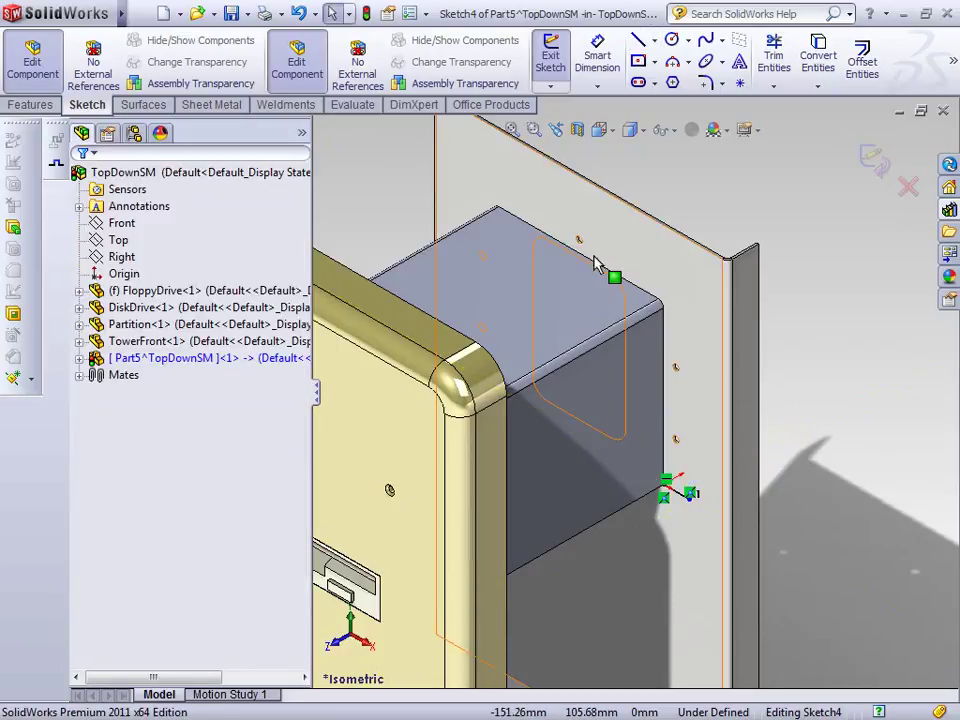
Propagate the miter flange along all tangent edges at the partition end and create it with the default radius and 0.01 in gap
{"action": "left_click", "coordinate": [875, 162]}
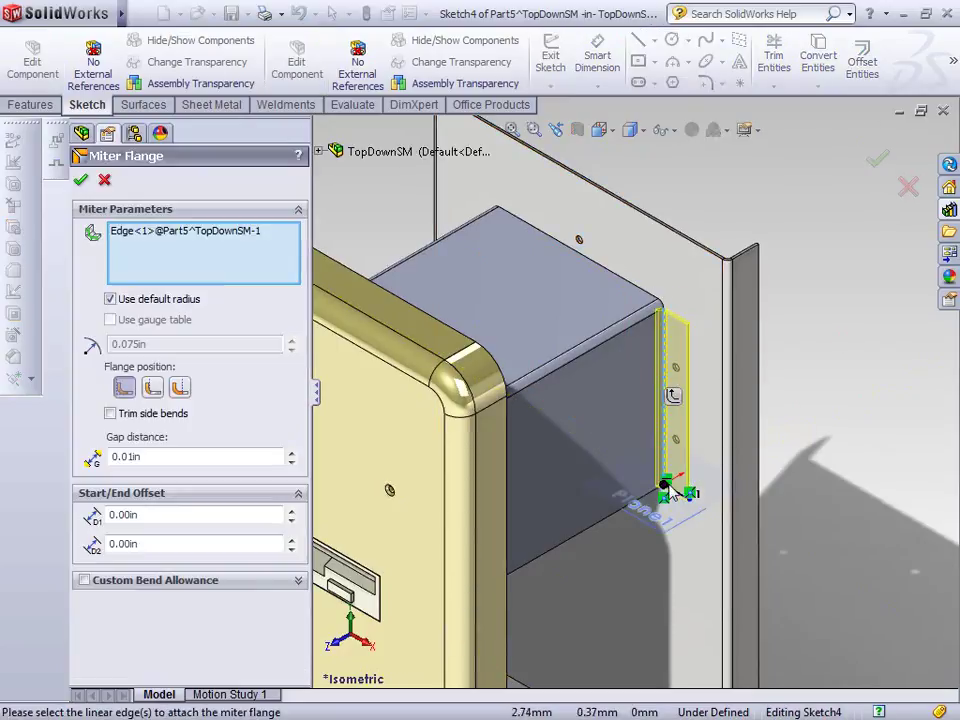
{"action": "left_click", "coordinate": [673, 397]}
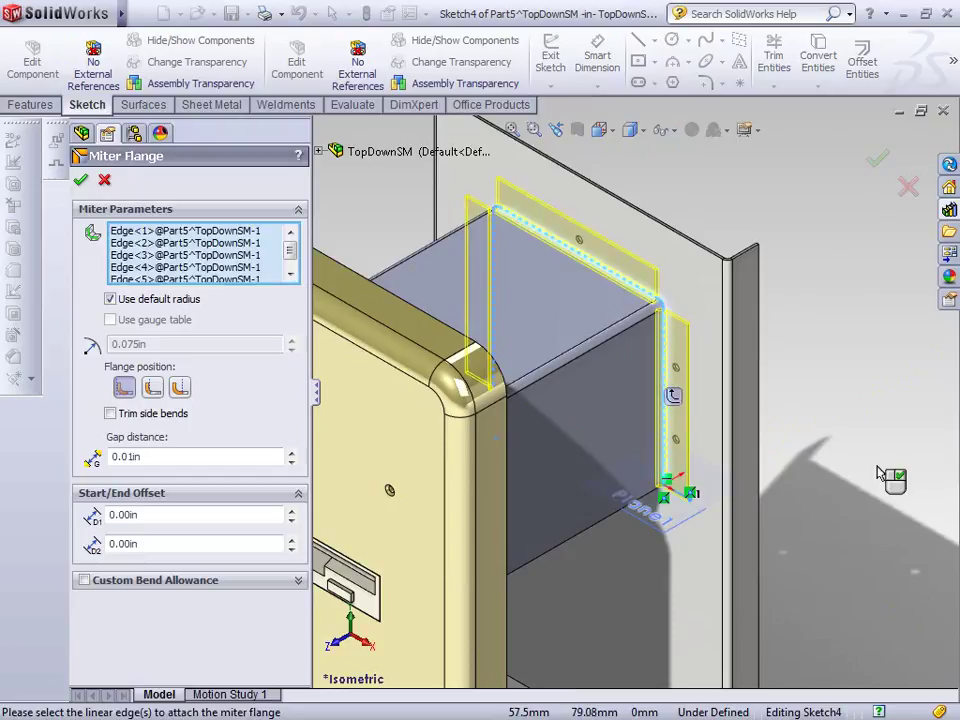
{"action": "left_click", "coordinate": [80, 180]}
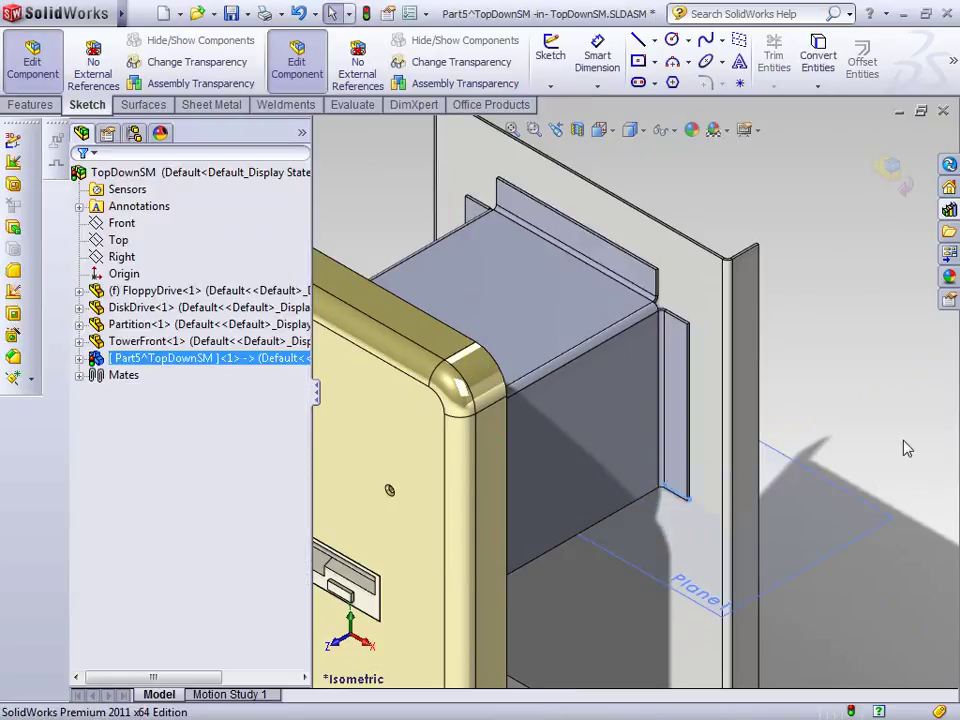
Open a sketch on the outer face of the side miter flange, view it normal to, and display the hidden edges
{"action": "mouse_move", "coordinate": [750, 407]}
{"action": "middle_mouse_down"}
{"action": "mouse_move", "coordinate": [542, 360]}
{"action": "mouse_move", "coordinate": [566, 397]}
{"action": "mouse_move", "coordinate": [860, 390]}
{"action": "mouse_move", "coordinate": [851, 407]}
{"action": "mouse_move", "coordinate": [748, 428]}
{"action": "mouse_move", "coordinate": [707, 444]}
{"action": "mouse_move", "coordinate": [711, 452]}
{"action": "mouse_move", "coordinate": [849, 426]}
{"action": "mouse_move", "coordinate": [755, 420]}
{"action": "middle_mouse_up"}
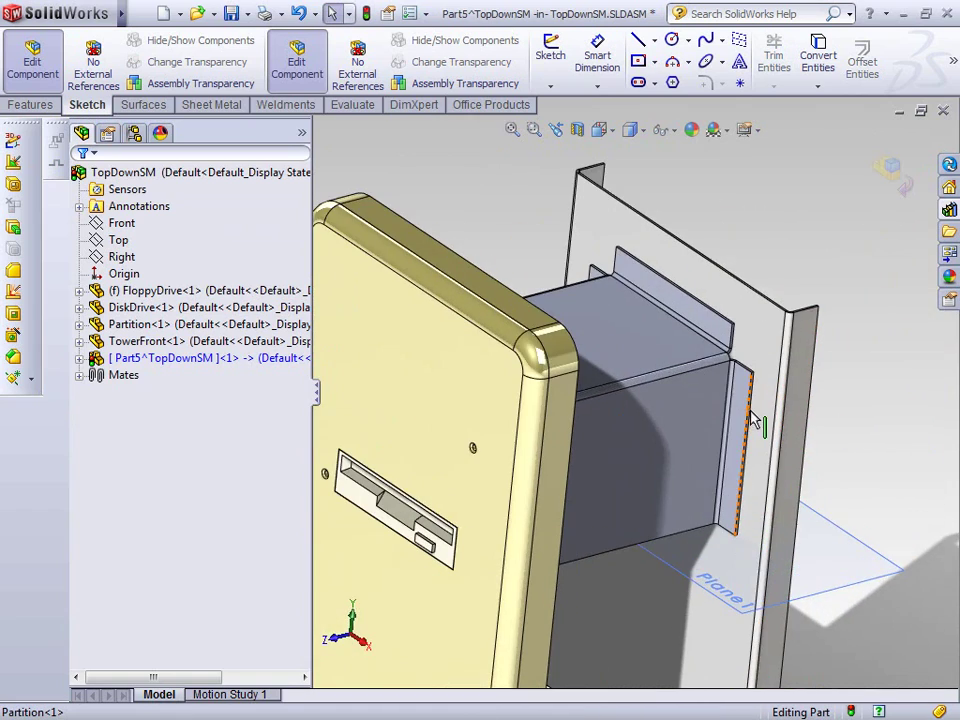
{"action": "left_click", "coordinate": [737, 405]}
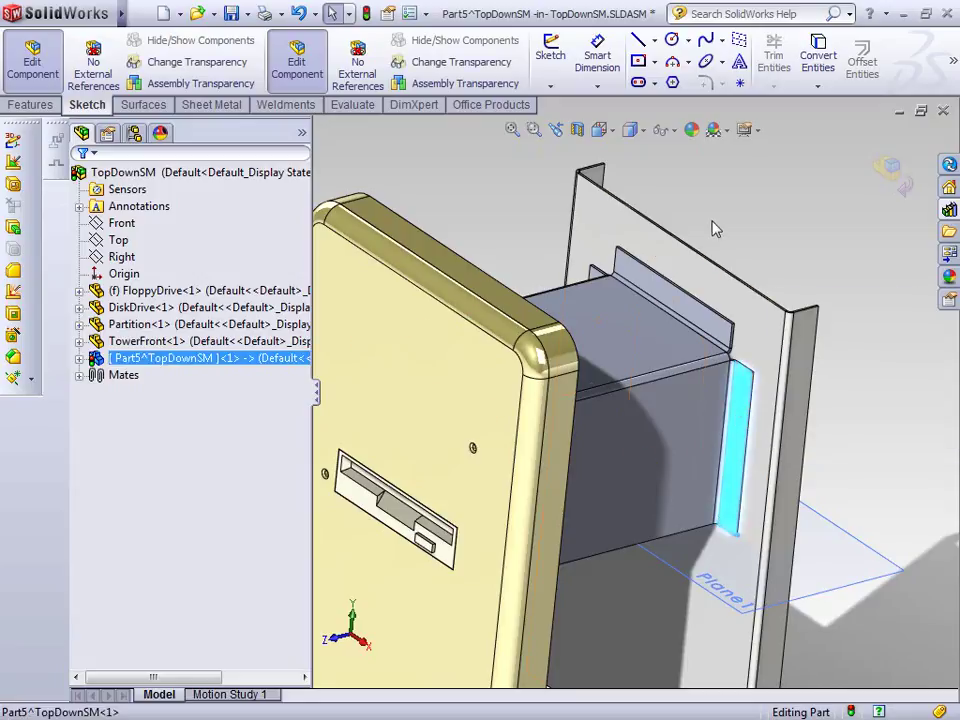
{"action": "right_click", "coordinate": [737, 395]}
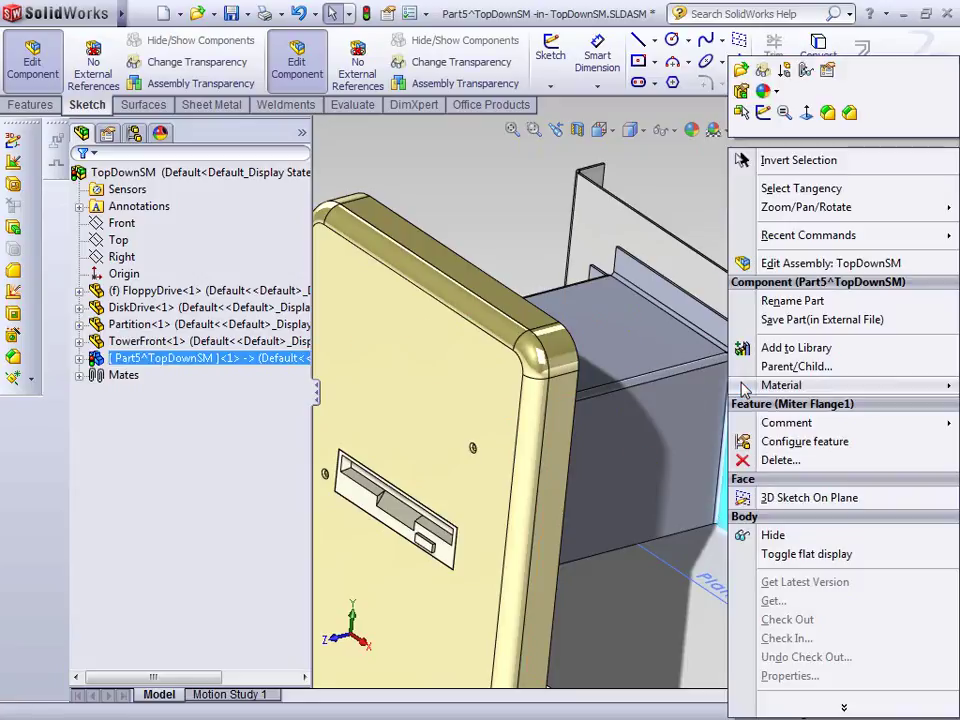
{"action": "left_click", "coordinate": [766, 129]}
{"action": "key", "text": "space"}
{"action": "left_click", "coordinate": [765, 212]}
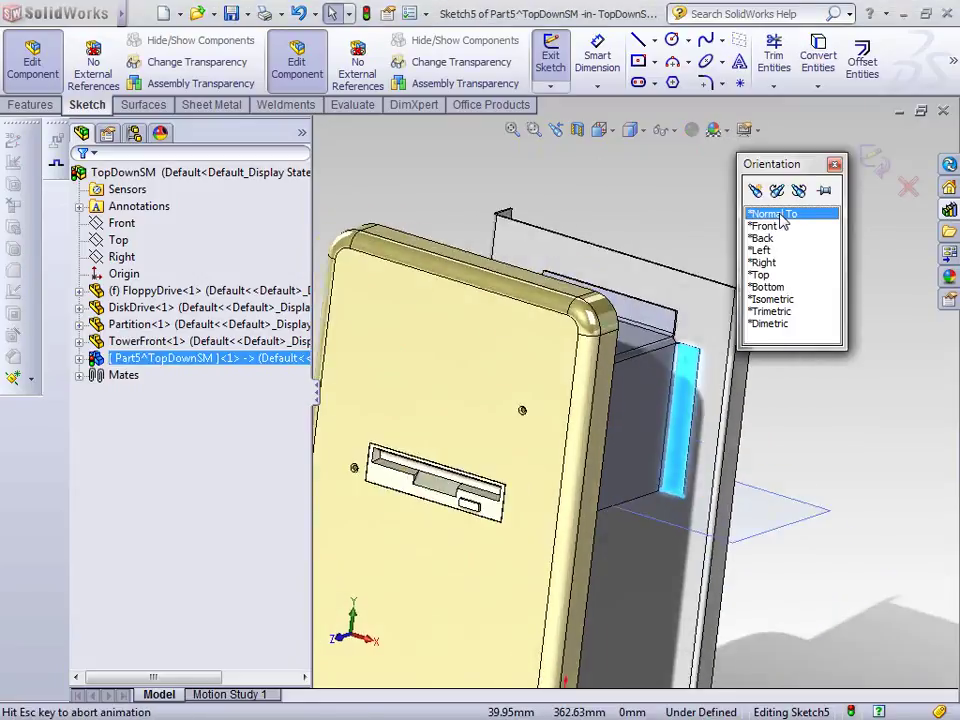
{"action": "left_click", "coordinate": [634, 129]}
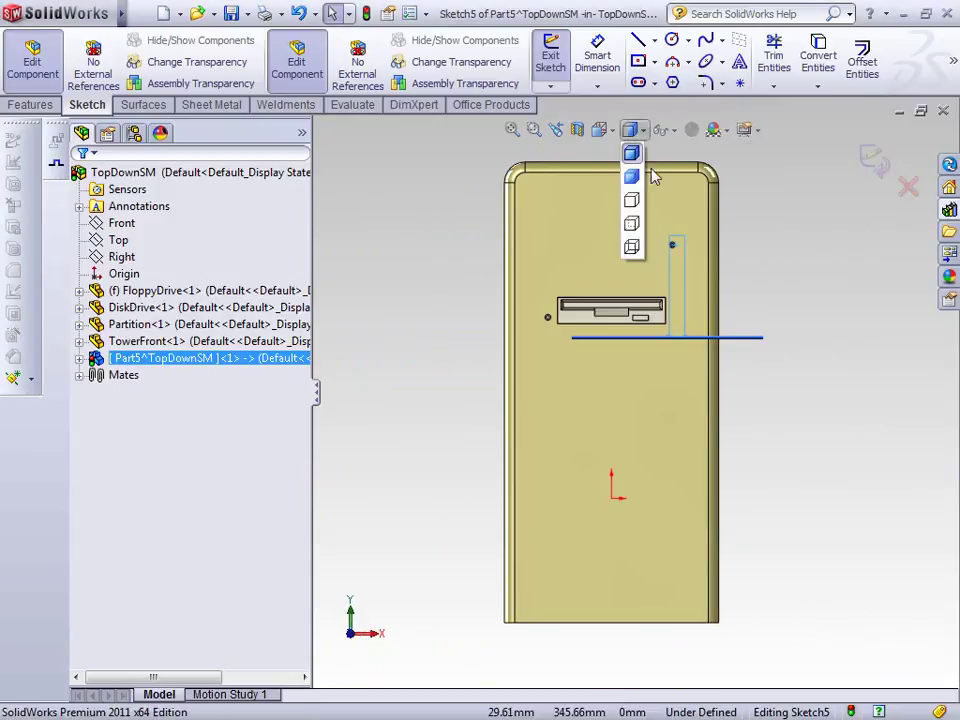
{"action": "left_click", "coordinate": [632, 224]}
{"action": "scroll", "coordinate": [660, 272], "scroll_direction": "down", "scroll_amount": 5}
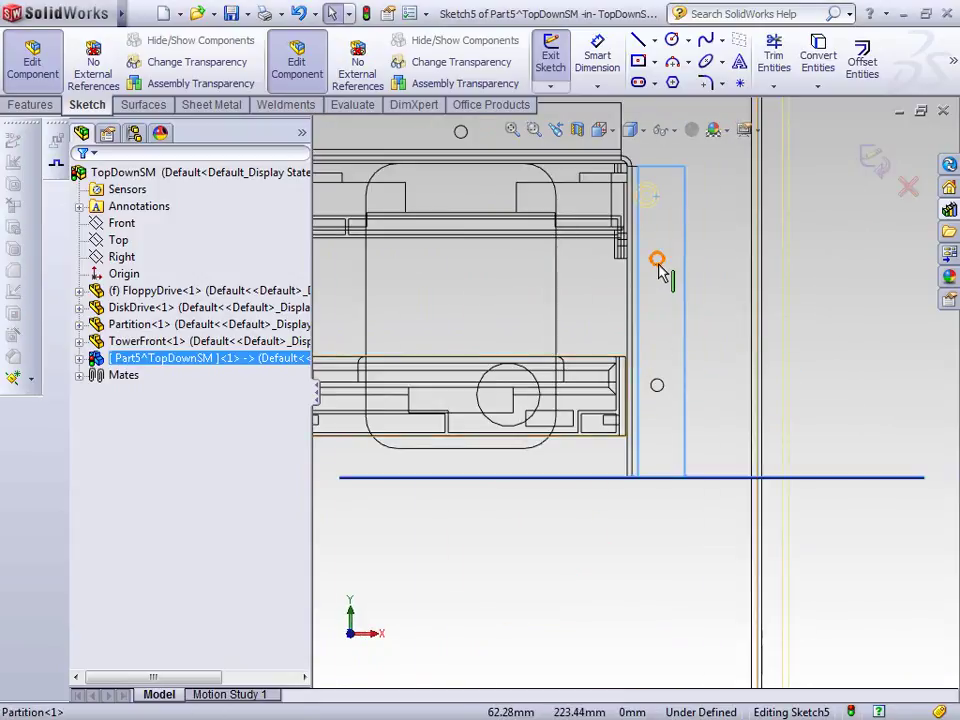
Convert the partition's five mounting hole edges into the sketch: two on each side flange and one on the top flange
{"action": "left_click", "coordinate": [658, 264]}
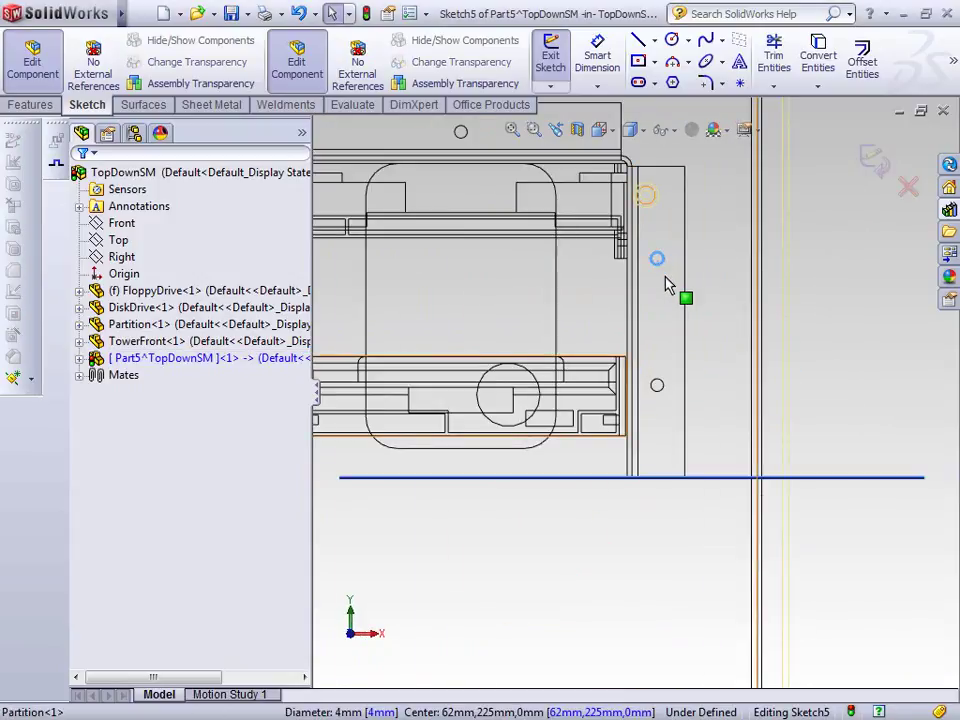
{"action": "left_click", "coordinate": [816, 58]}
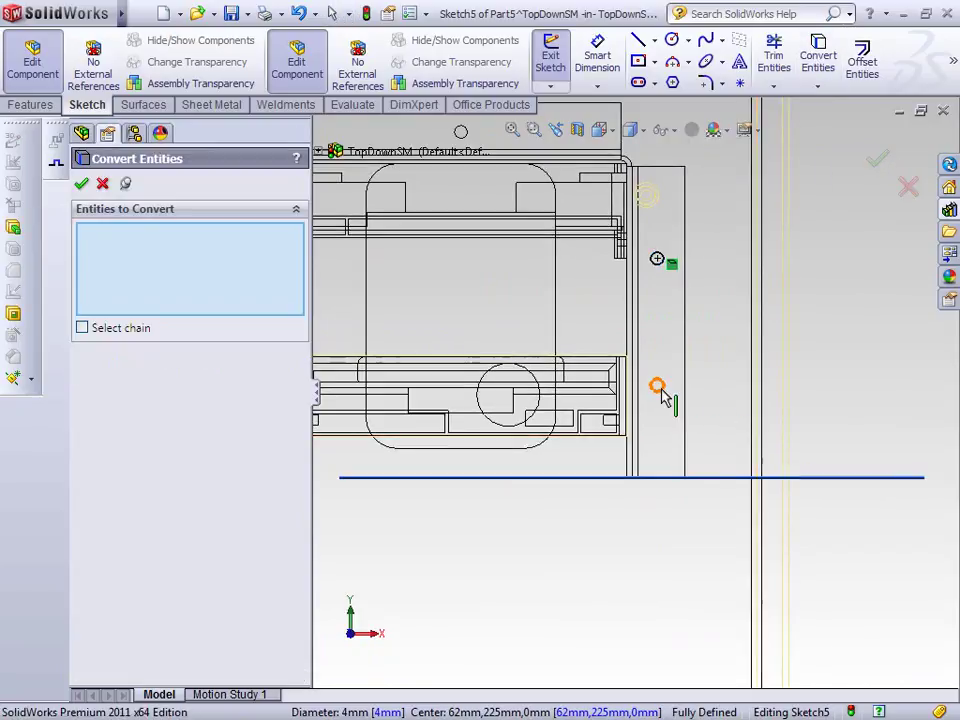
{"action": "left_click", "coordinate": [660, 395]}
{"action": "left_click", "coordinate": [818, 62]}
{"action": "scroll", "coordinate": [757, 323], "scroll_direction": "up", "scroll_amount": 3}
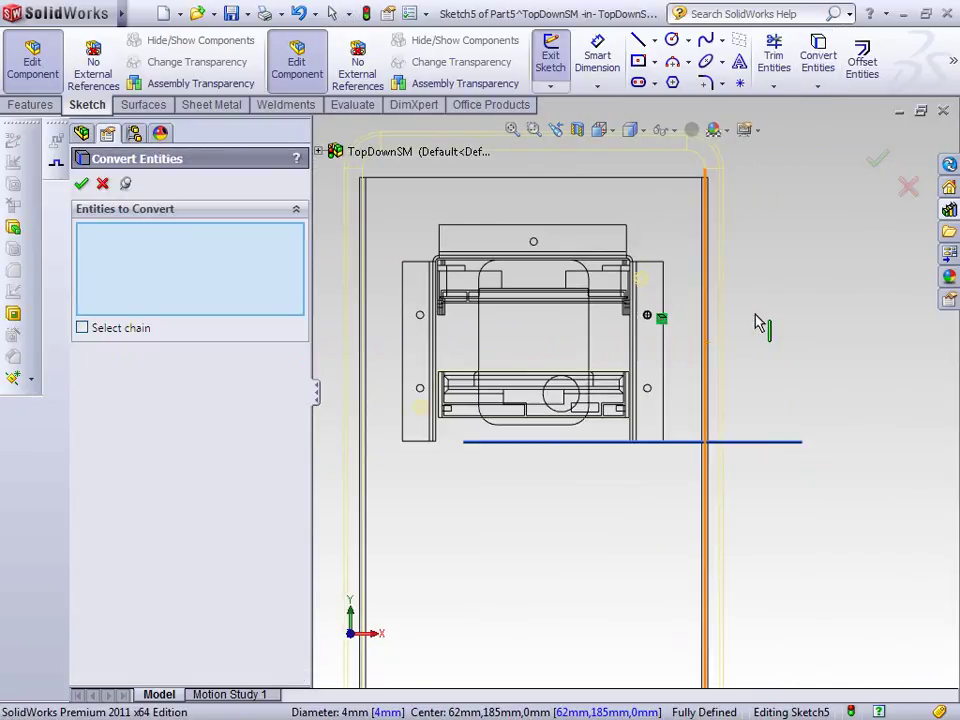
{"action": "scroll", "coordinate": [648, 395], "scroll_direction": "down", "scroll_amount": 2}
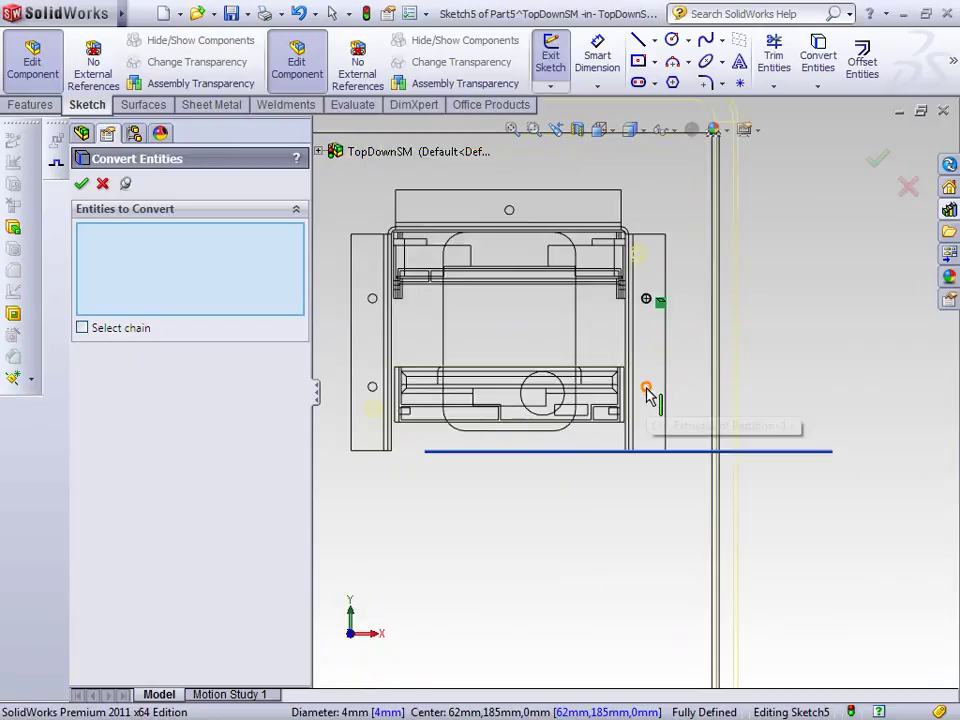
{"action": "left_click", "coordinate": [646, 390]}
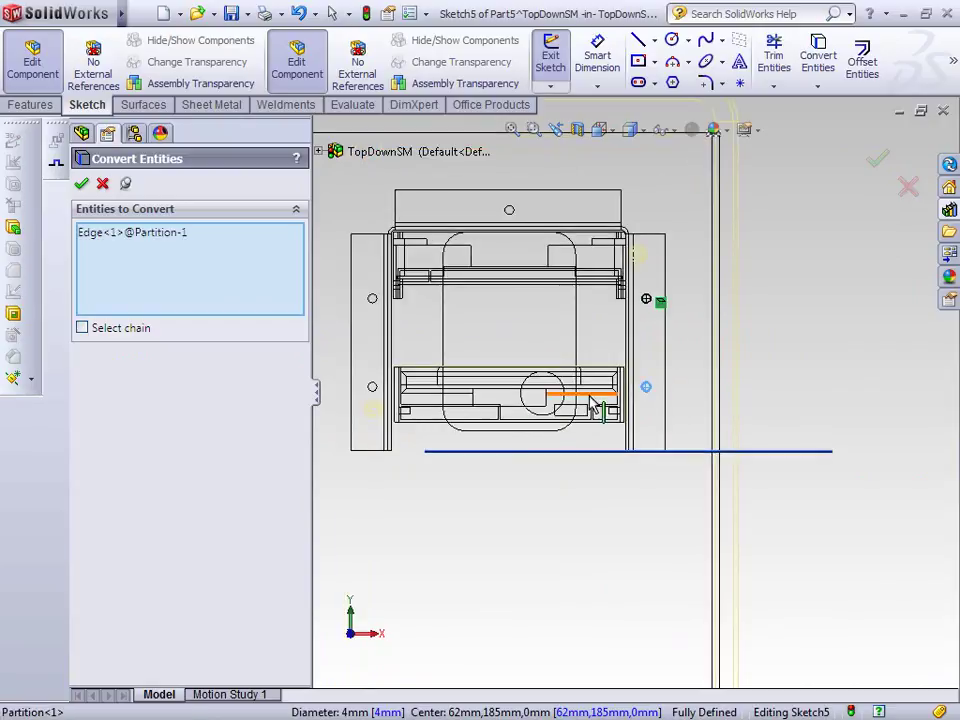
{"action": "left_click", "coordinate": [375, 391]}
{"action": "left_click", "coordinate": [373, 300]}
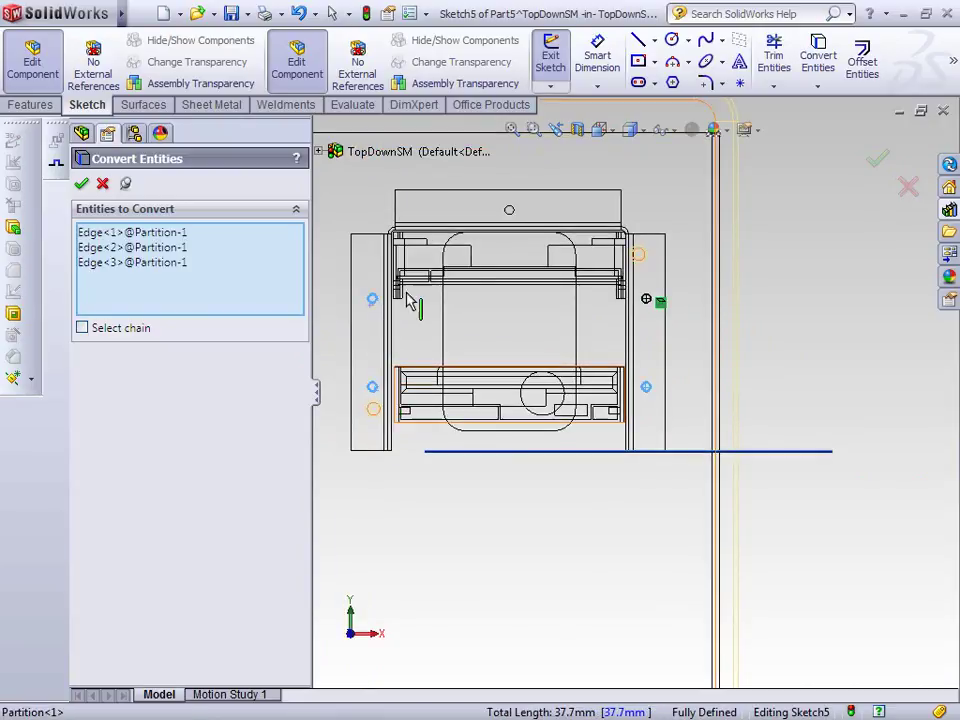
{"action": "left_click", "coordinate": [511, 213]}
{"action": "left_click", "coordinate": [81, 184]}
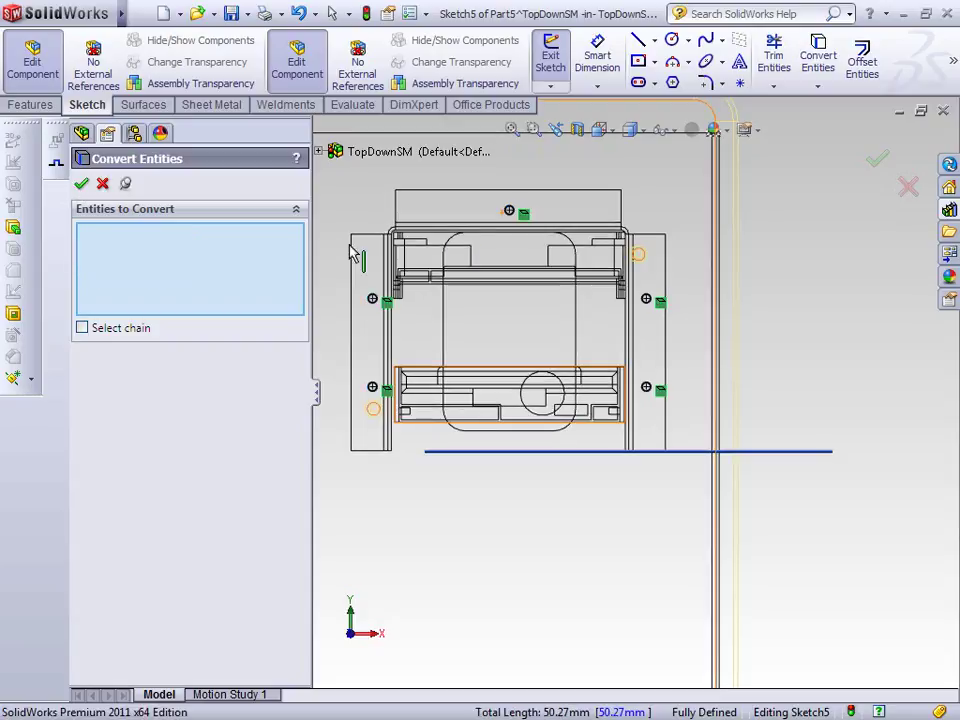
{"action": "left_click", "coordinate": [877, 158]}
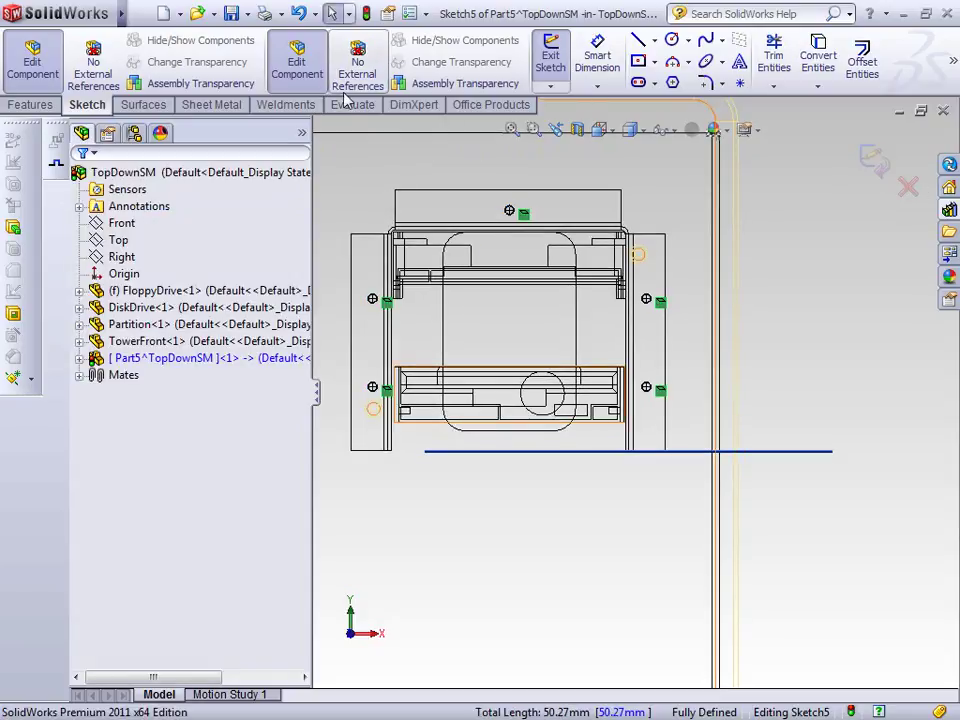
Cut the converted hole circles through the flanges with a blind Extruded Cut linked to the sheet thickness
{"action": "left_click", "coordinate": [30, 104]}
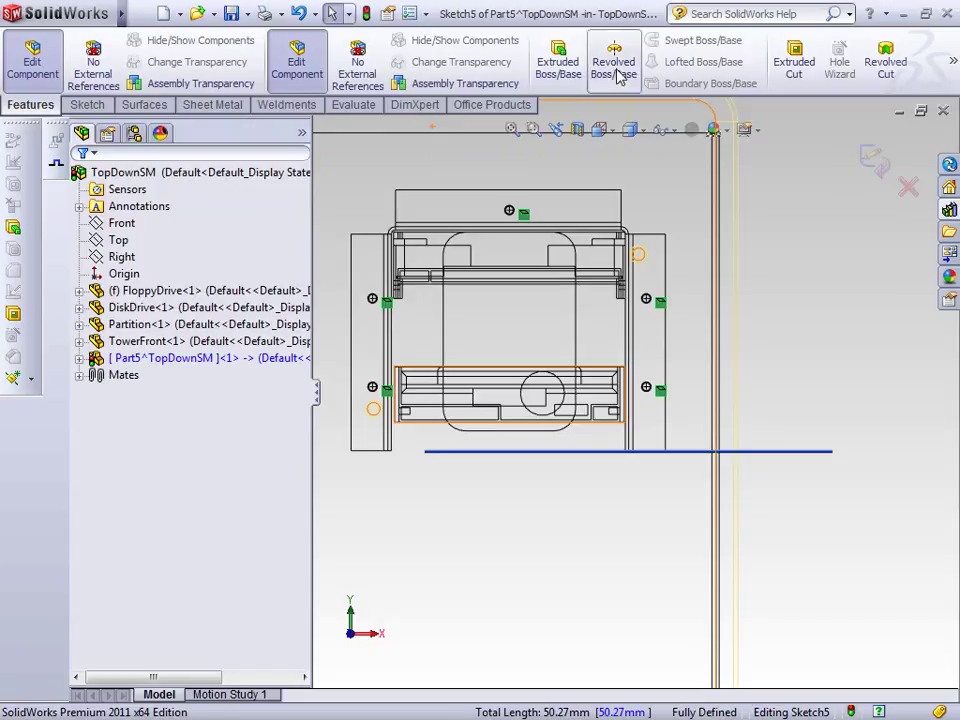
{"action": "left_click", "coordinate": [791, 70]}
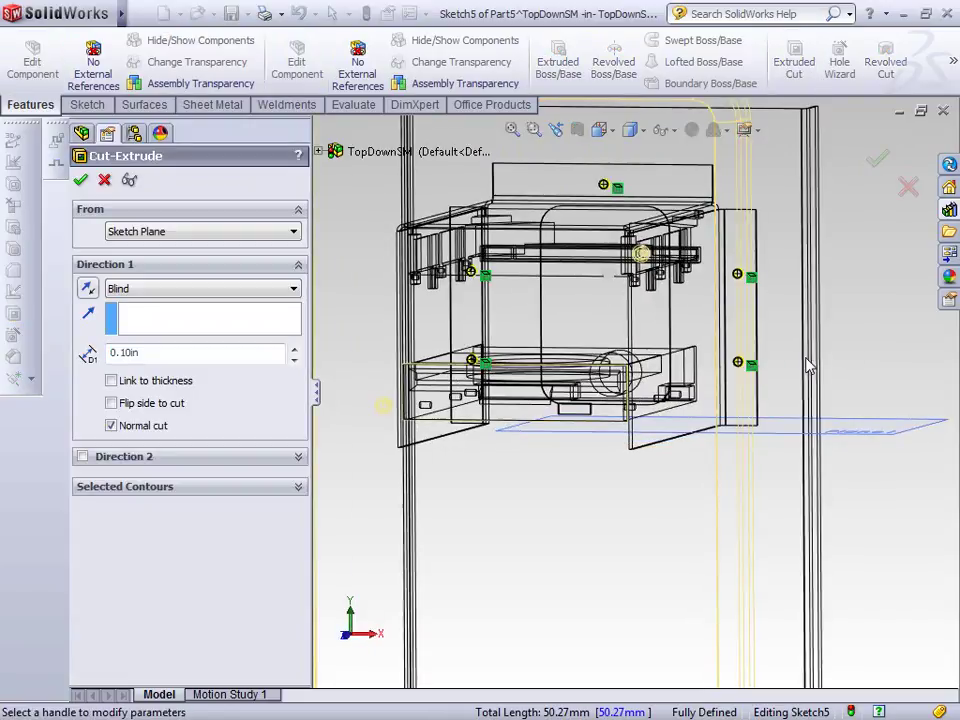
{"action": "left_click", "coordinate": [112, 380]}
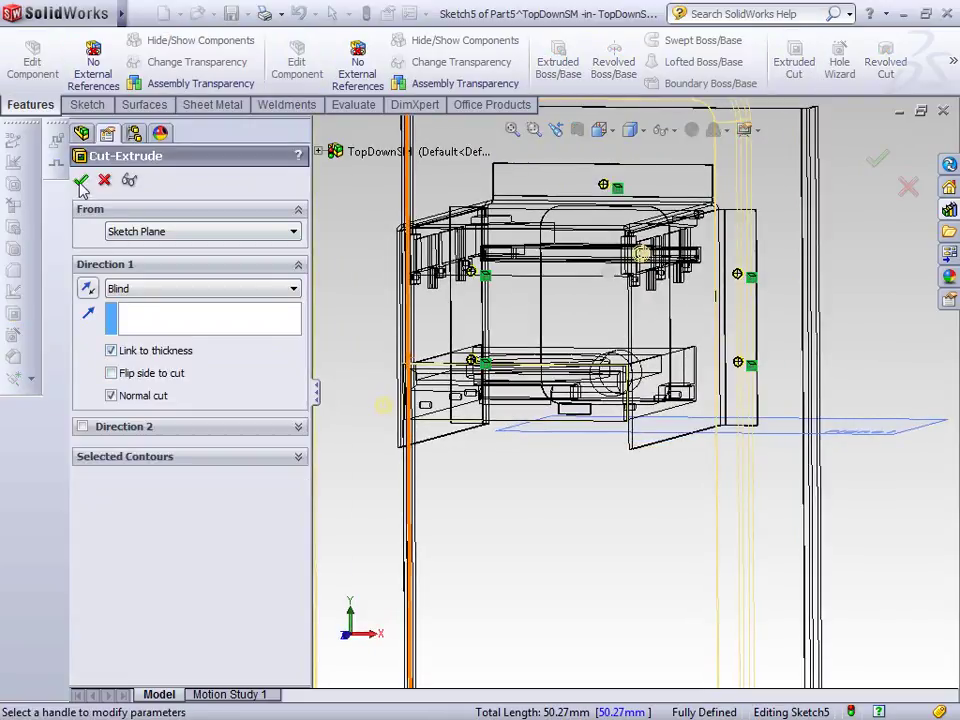
{"action": "left_click", "coordinate": [81, 182]}
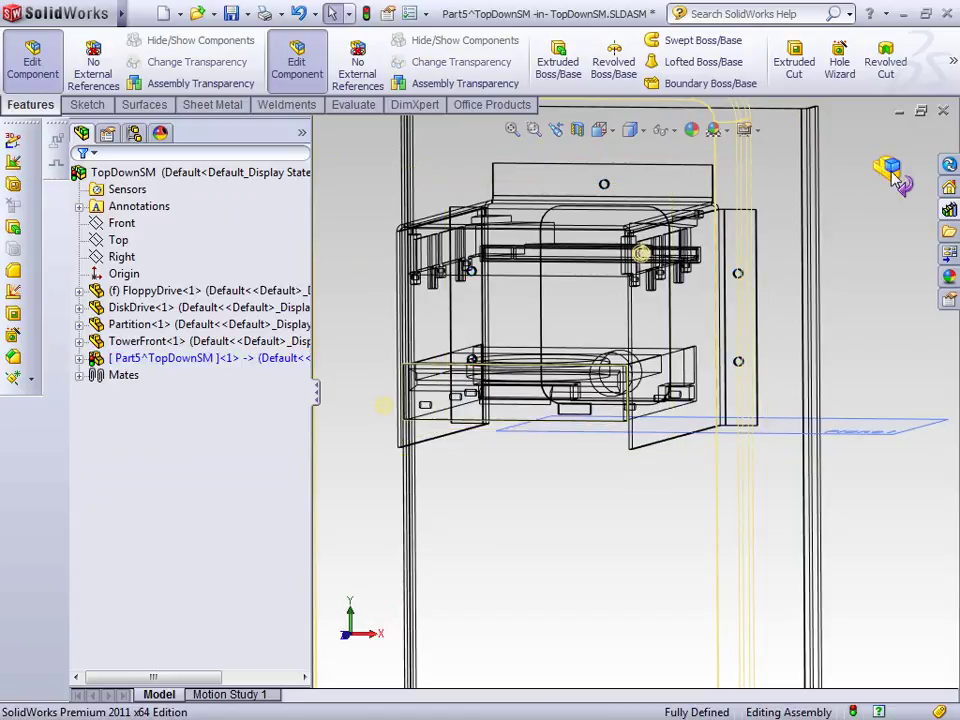
Finish editing the enclosure part in context and display the assembly shaded with edges to inspect the flanges and holes
{"action": "left_click", "coordinate": [889, 168]}
{"action": "left_click", "coordinate": [631, 110]}
{"action": "left_click", "coordinate": [632, 130]}
{"action": "scroll", "coordinate": [848, 352], "scroll_direction": "up", "scroll_amount": 3}
{"action": "middle_click_drag", "start_coordinate": [829, 347], "coordinate": [662, 326]}
{"action": "scroll", "coordinate": [712, 345], "scroll_direction": "down", "scroll_amount": 4}
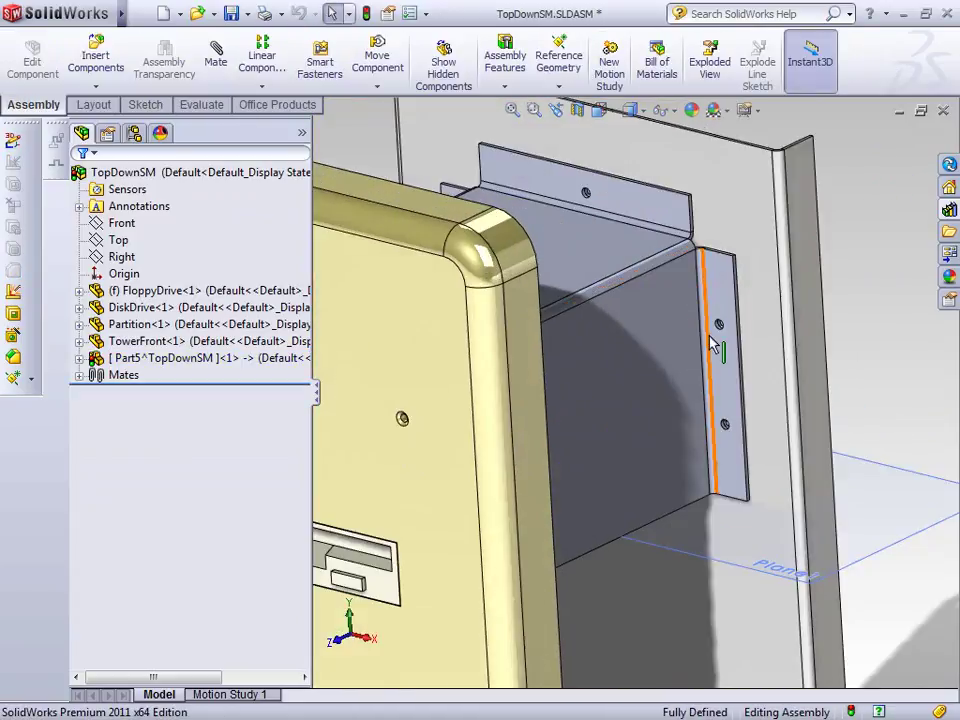
{"action": "middle_click_drag", "start_coordinate": [724, 360], "coordinate": [656, 401]}
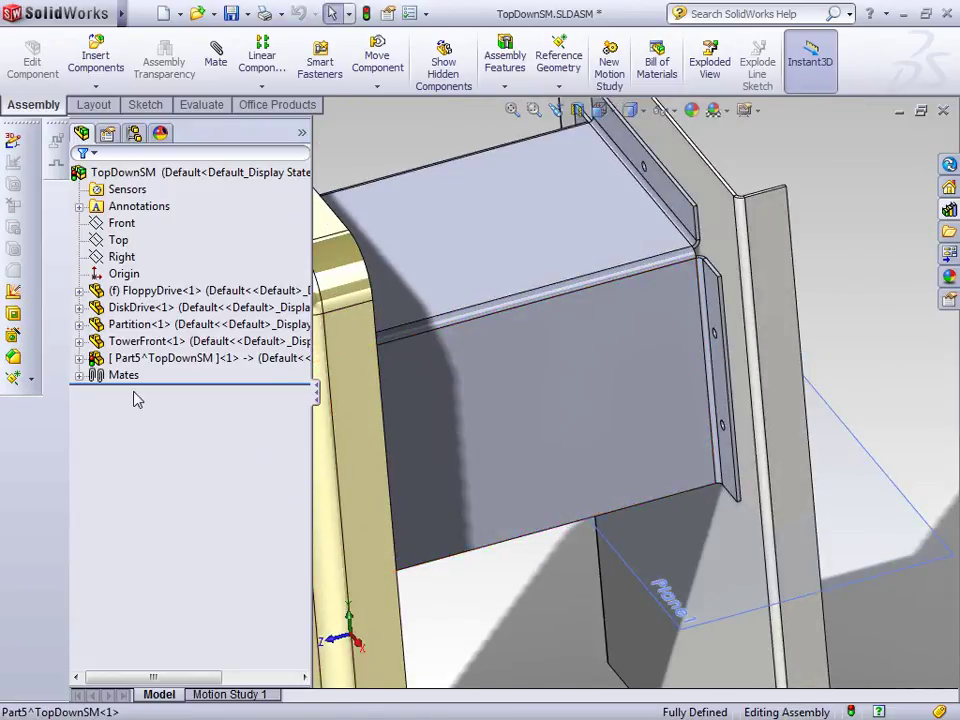
Examine the parent/child relationships of the enclosure's Base-Flange1 feature, checking its parents and child features
{"action": "left_click", "coordinate": [79, 358]}
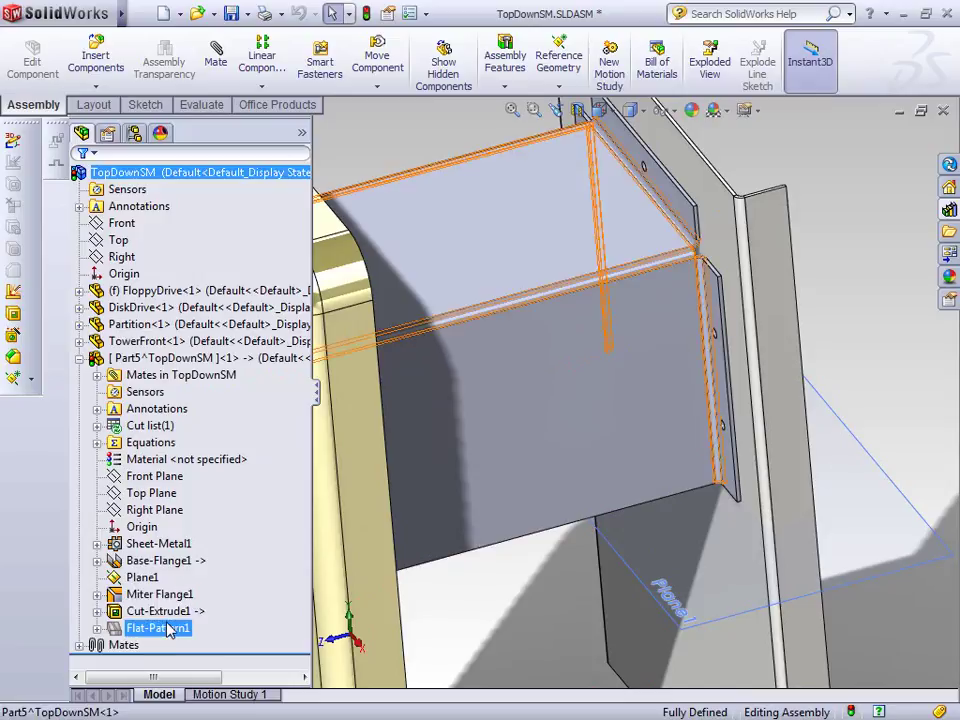
{"action": "right_click", "coordinate": [206, 568]}
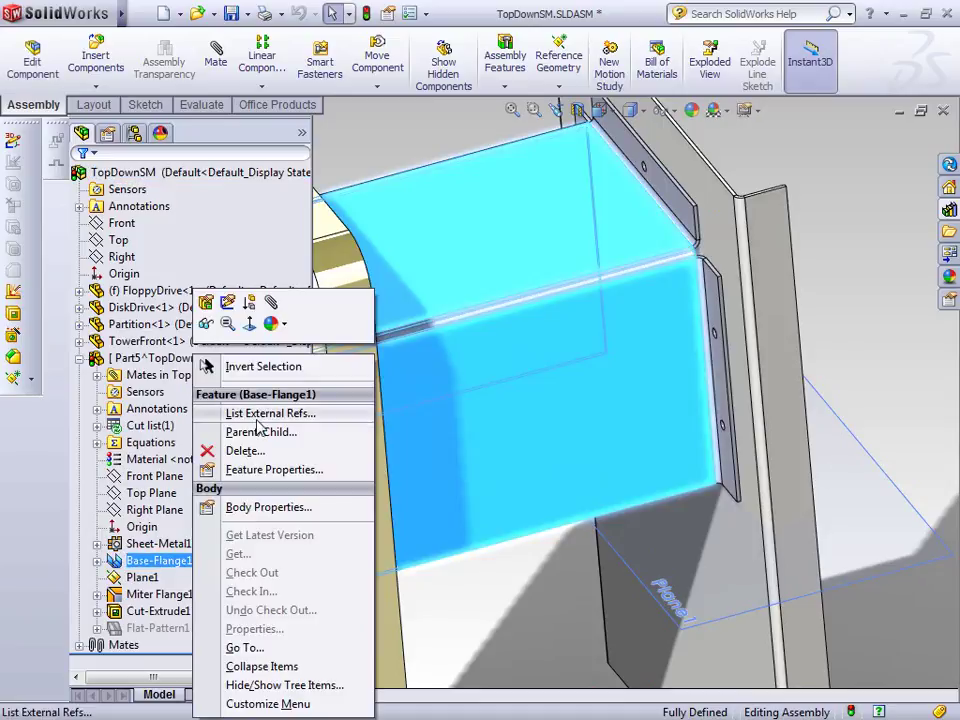
{"action": "key", "text": "Escape"}
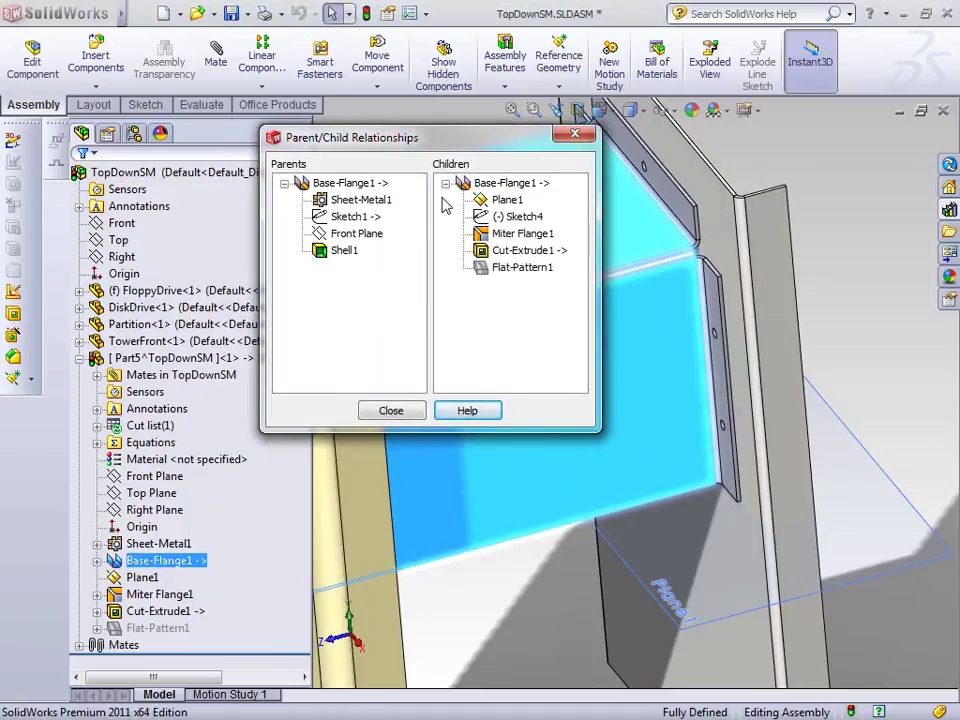
{"action": "left_click", "coordinate": [344, 203]}
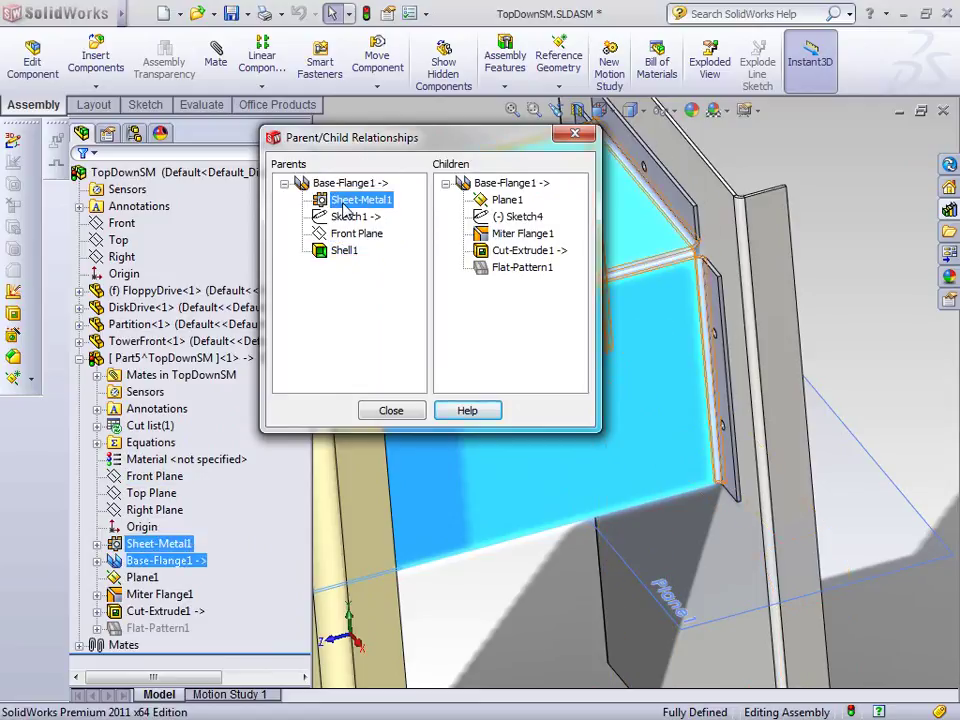
{"action": "left_click", "coordinate": [364, 294]}
{"action": "left_click", "coordinate": [521, 250]}
{"action": "left_click", "coordinate": [512, 216]}
{"action": "left_click", "coordinate": [507, 200]}
{"action": "left_click", "coordinate": [392, 410]}
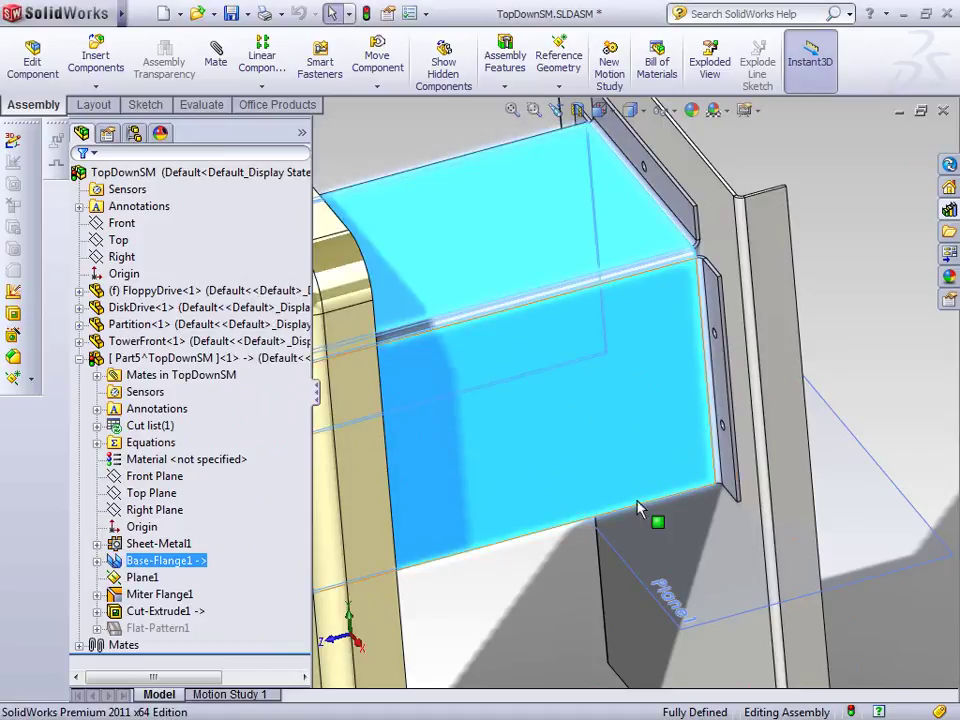
Look over the enclosure's fit between the tower front and partition, and open the enclosure part in its own window
{"action": "left_click", "coordinate": [512, 110]}
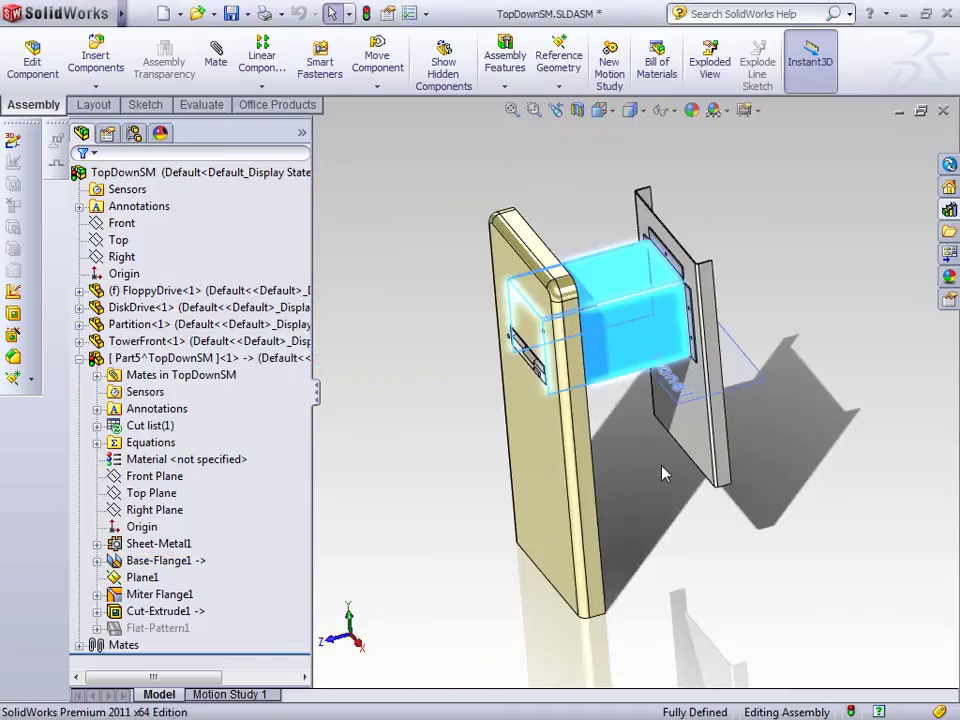
{"action": "middle_click_drag", "start_coordinate": [578, 517], "coordinate": [561, 439]}
{"action": "scroll", "coordinate": [556, 268], "scroll_direction": "down", "scroll_amount": 5}
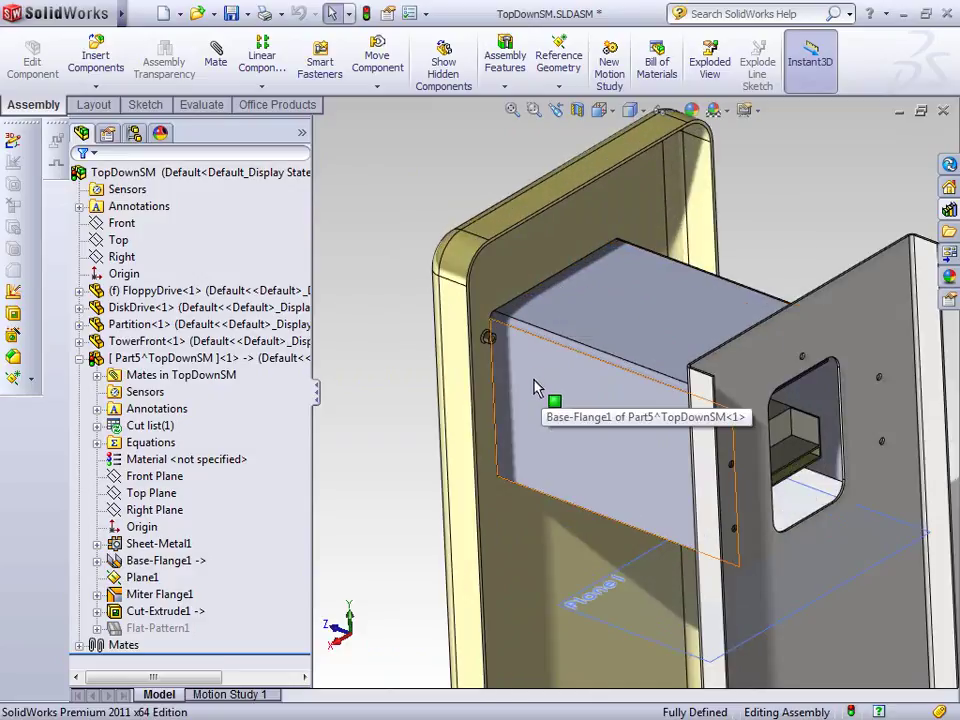
{"action": "scroll", "coordinate": [521, 376], "scroll_direction": "down", "scroll_amount": 2}
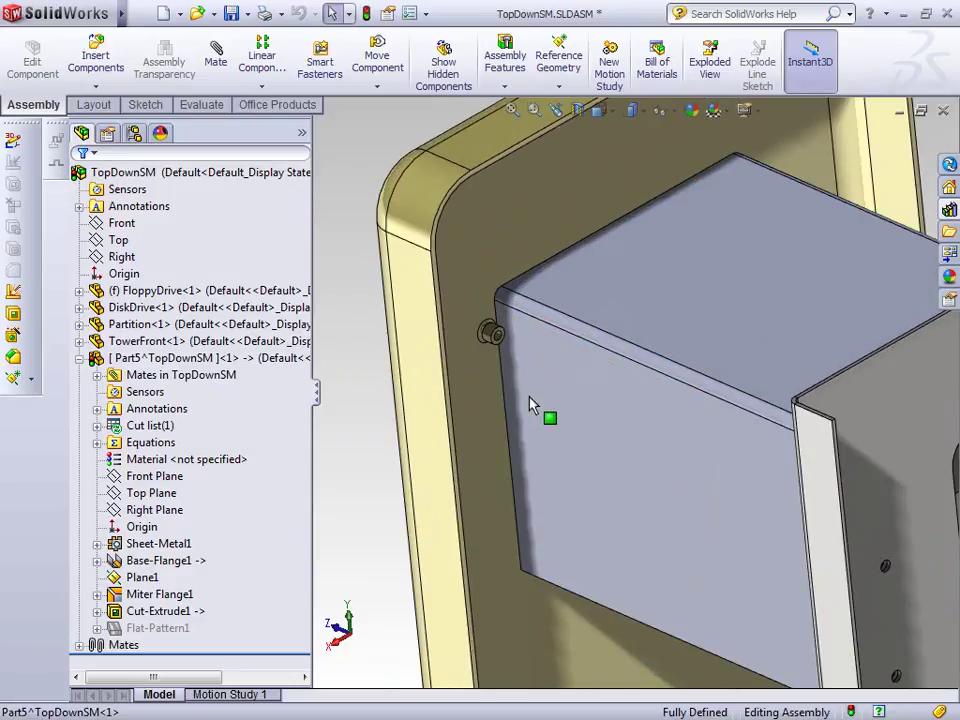
{"action": "key", "text": "ctrl+6"}
{"action": "key", "text": "ctrl+7"}
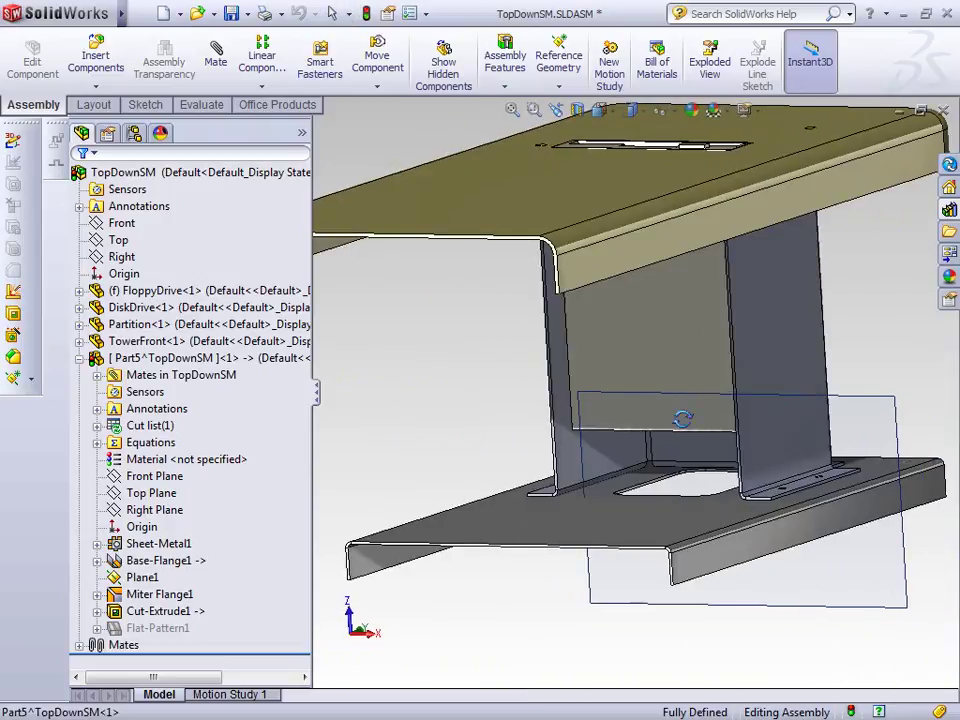
{"action": "right_click", "coordinate": [793, 375]}
{"action": "left_click", "coordinate": [744, 128]}
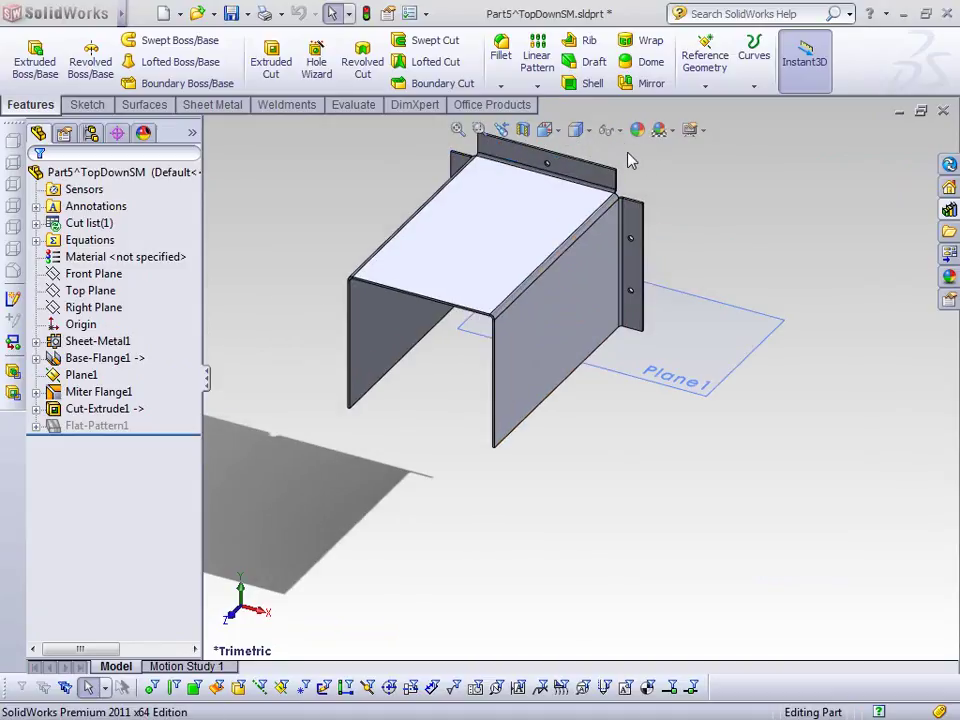
Export all bodies of the enclosure part to the Desktop as the Parasolid file Part5^TopDownSM.X_T
{"action": "left_click", "coordinate": [141, 11]}
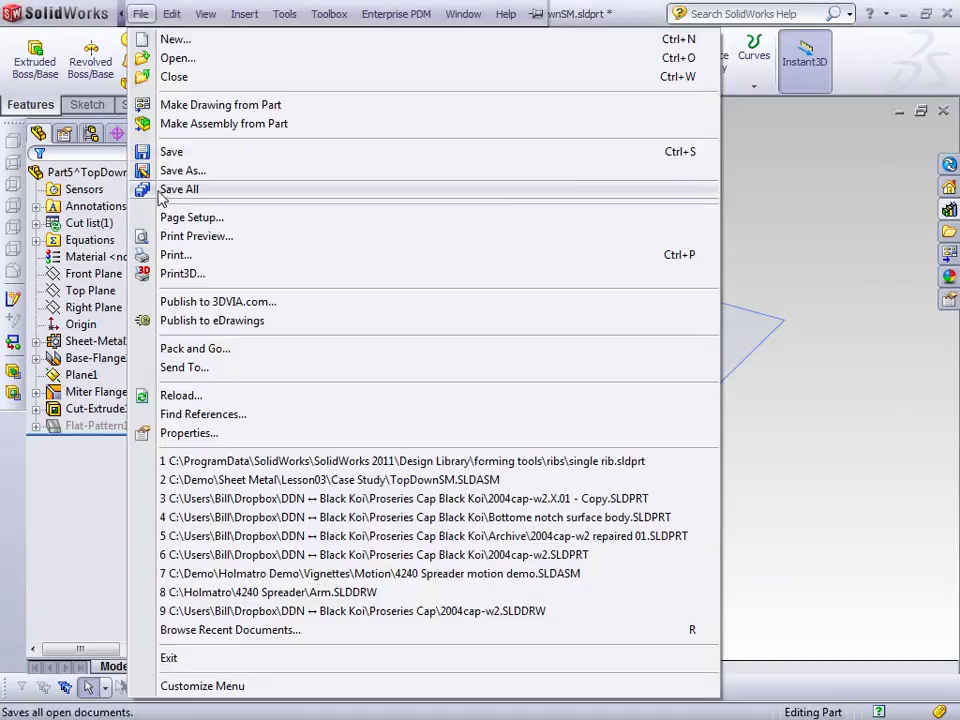
{"action": "left_click", "coordinate": [806, 693]}
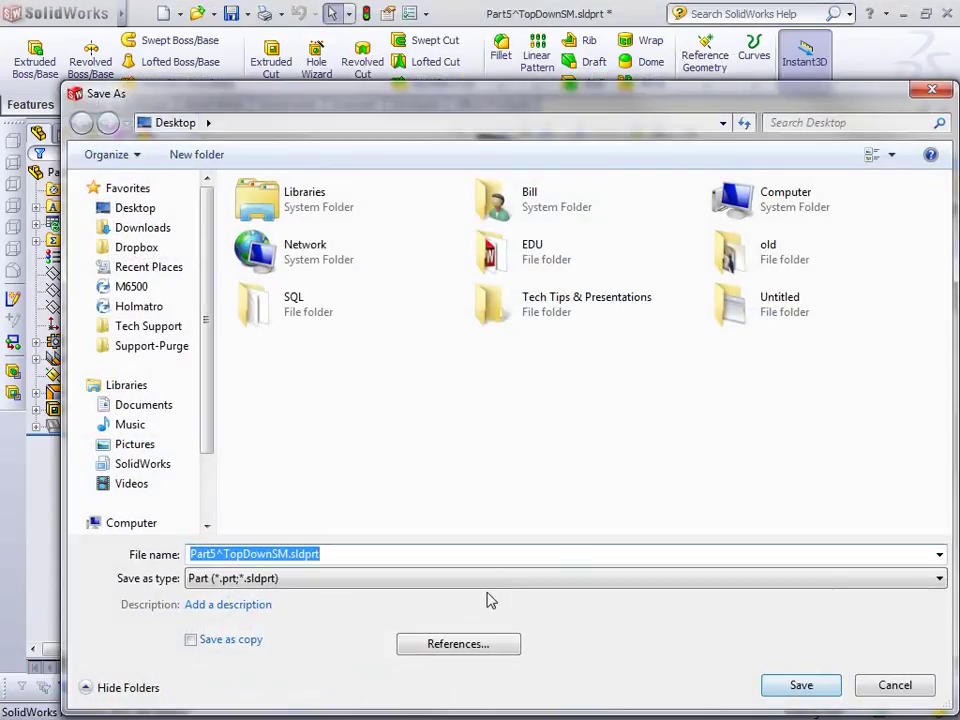
{"action": "left_click", "coordinate": [487, 580]}
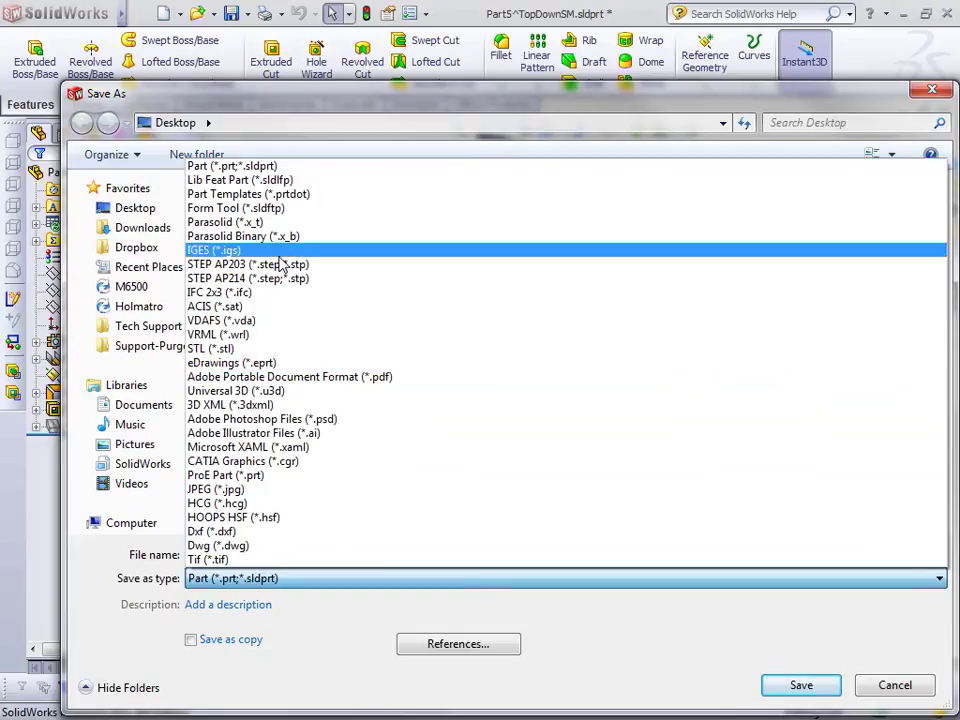
{"action": "left_click", "coordinate": [279, 222]}
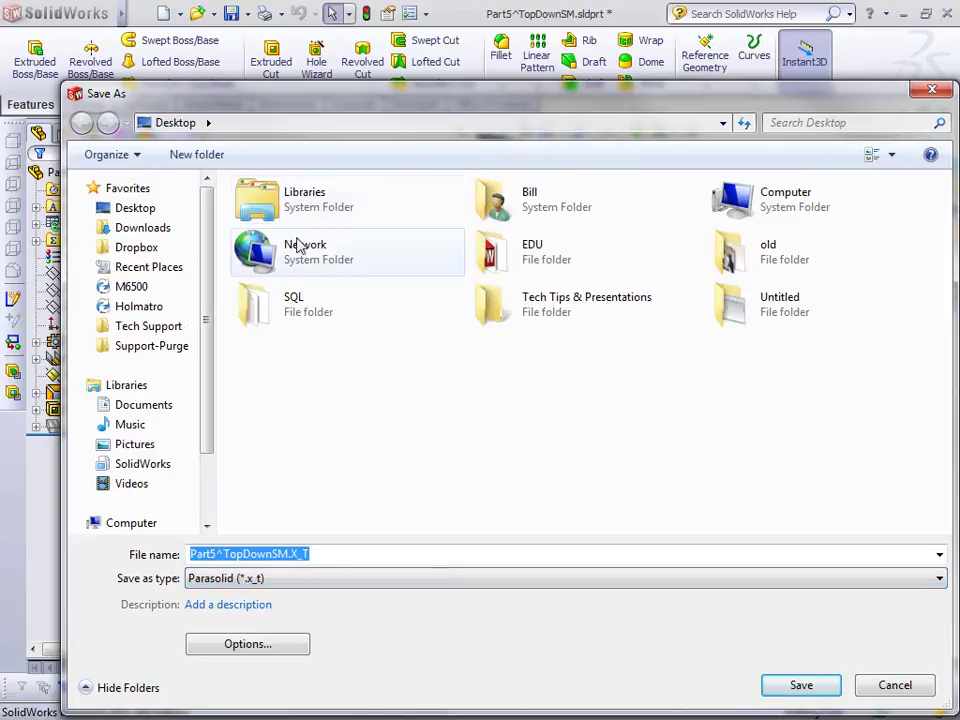
{"action": "left_click", "coordinate": [801, 692]}
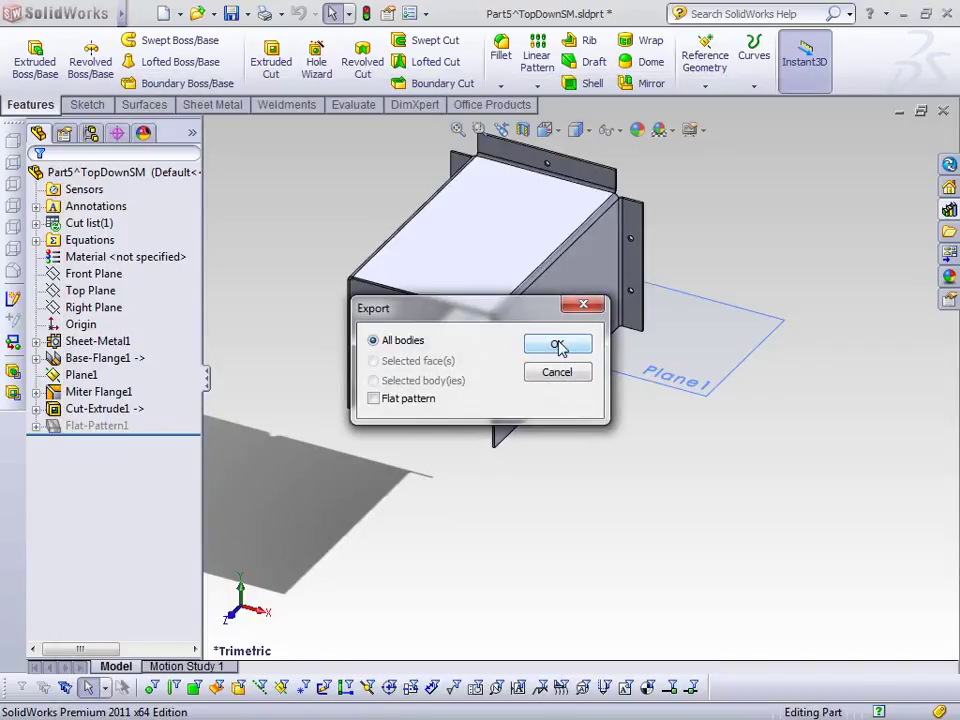
{"action": "left_click", "coordinate": [553, 345]}
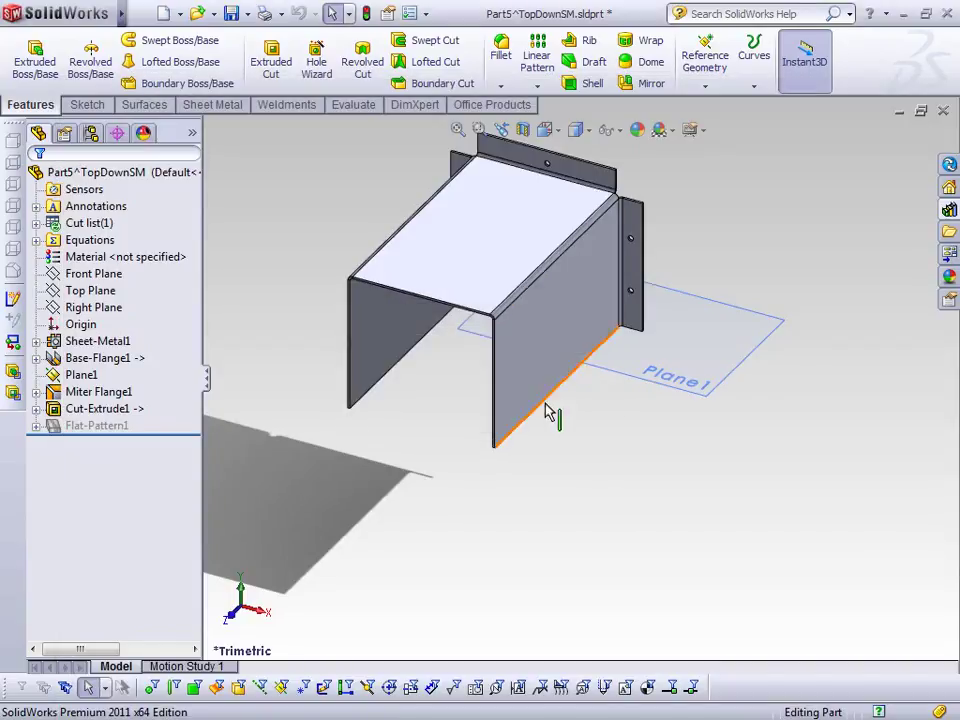
Open the Parasolid file Part5^TopDownSM.x_t from the Desktop as an imported part
{"action": "mouse_move", "coordinate": [128, 20]}
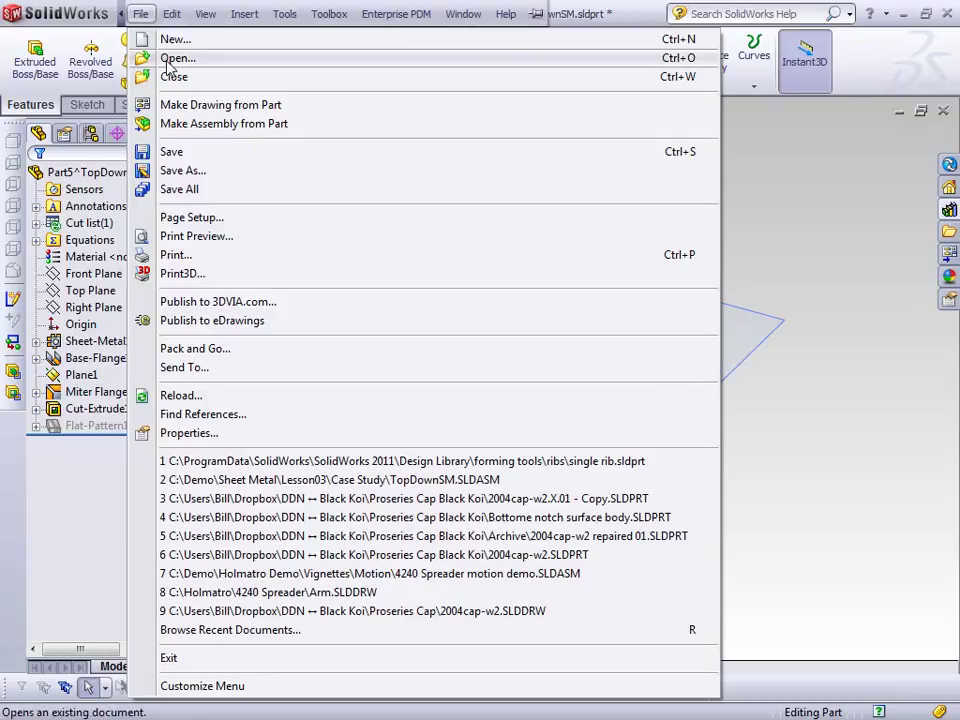
{"action": "left_click", "coordinate": [140, 58]}
{"action": "left_click", "coordinate": [768, 603]}
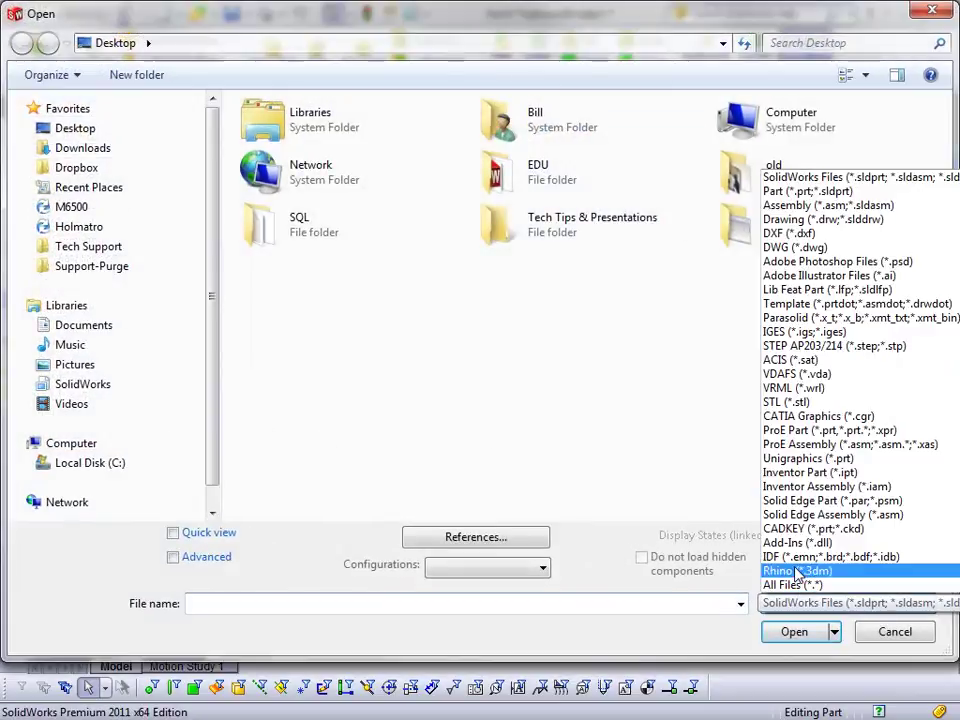
{"action": "left_click", "coordinate": [829, 317]}
{"action": "left_click", "coordinate": [347, 283]}
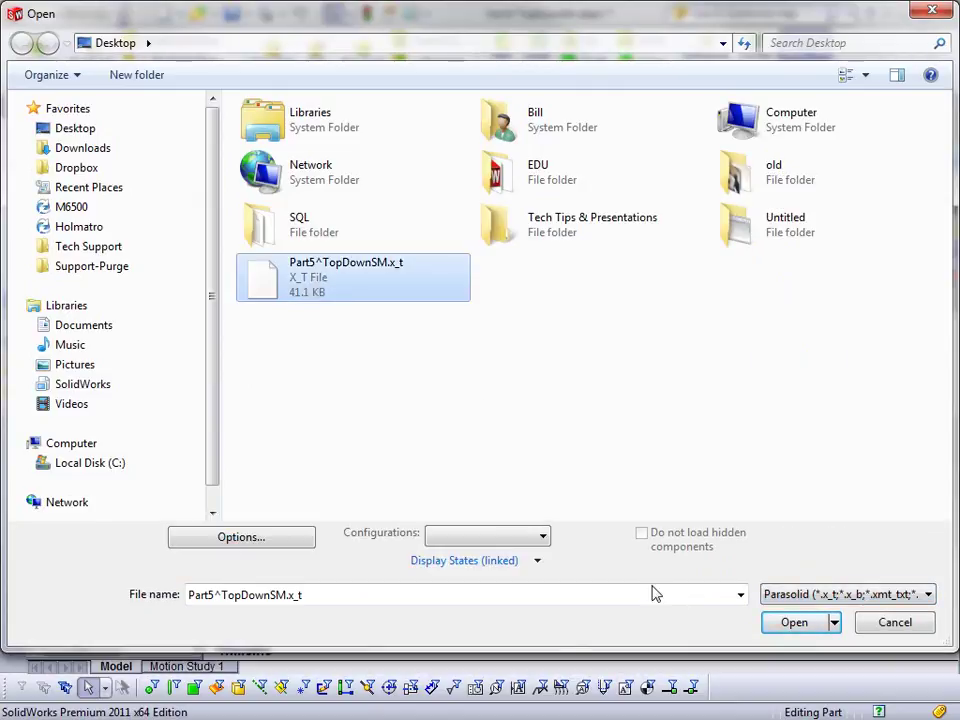
{"action": "left_click", "coordinate": [787, 624]}
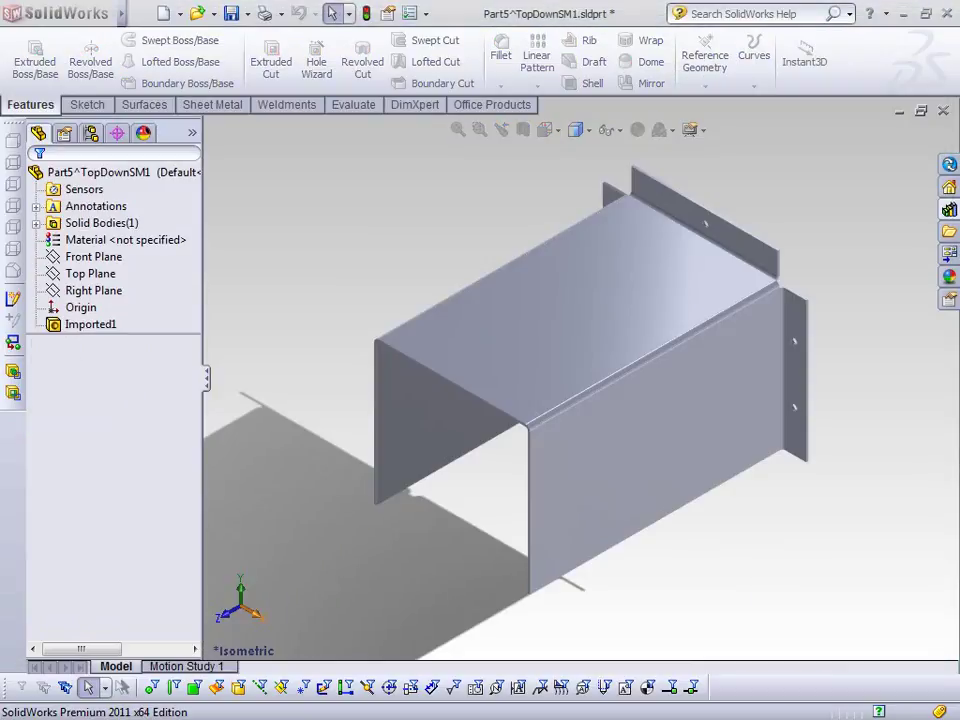
Run Import Diagnostics on the imported body and display the model shaded with edges
{"action": "left_click", "coordinate": [405, 212]}
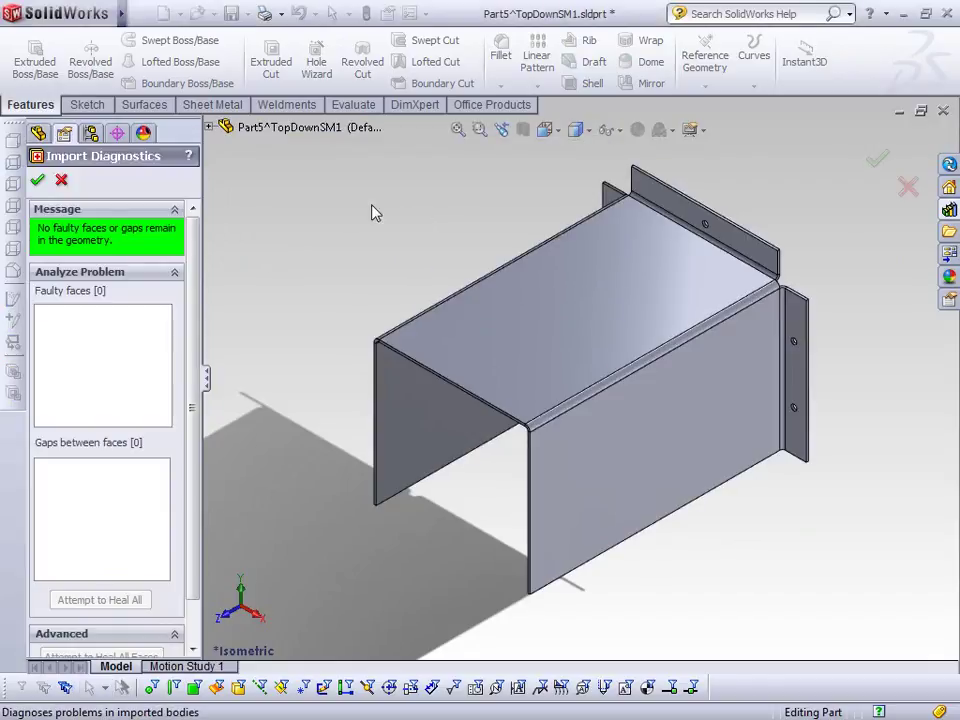
{"action": "left_click", "coordinate": [37, 180]}
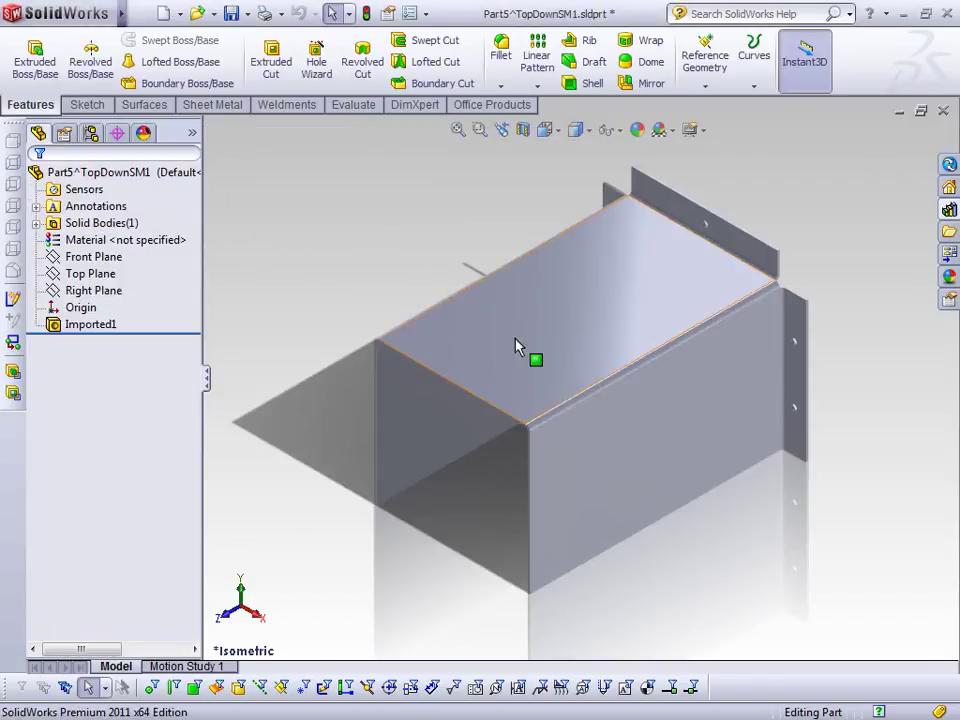
{"action": "left_click", "coordinate": [577, 130]}
{"action": "left_click", "coordinate": [578, 154]}
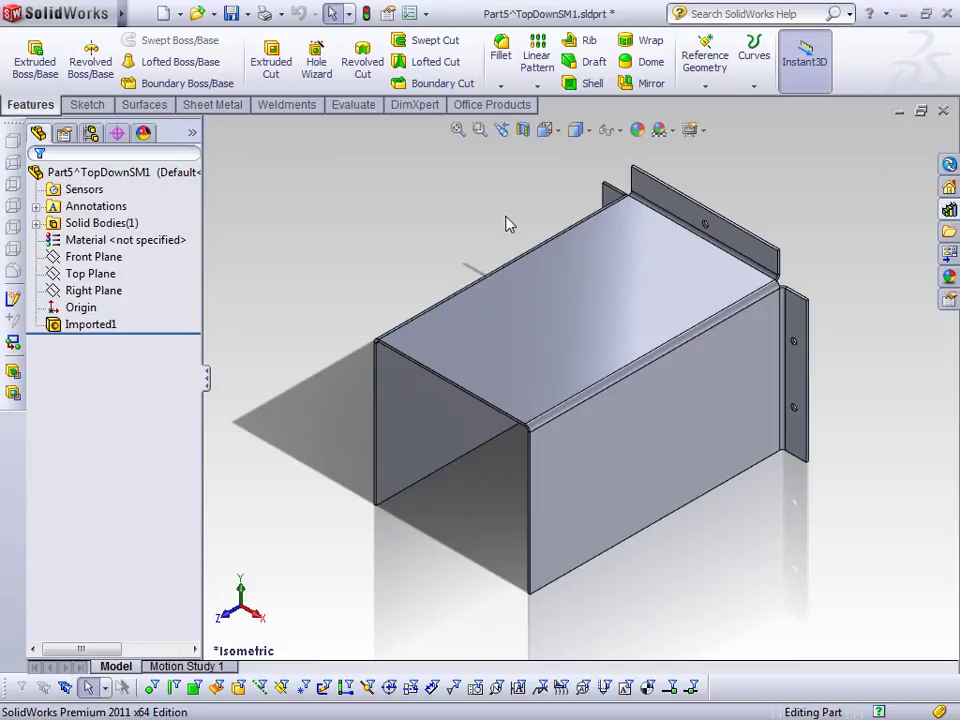
Insert bends in the imported body with its top face fixed and a 0.06 in bend radius
{"action": "left_click", "coordinate": [222, 106]}
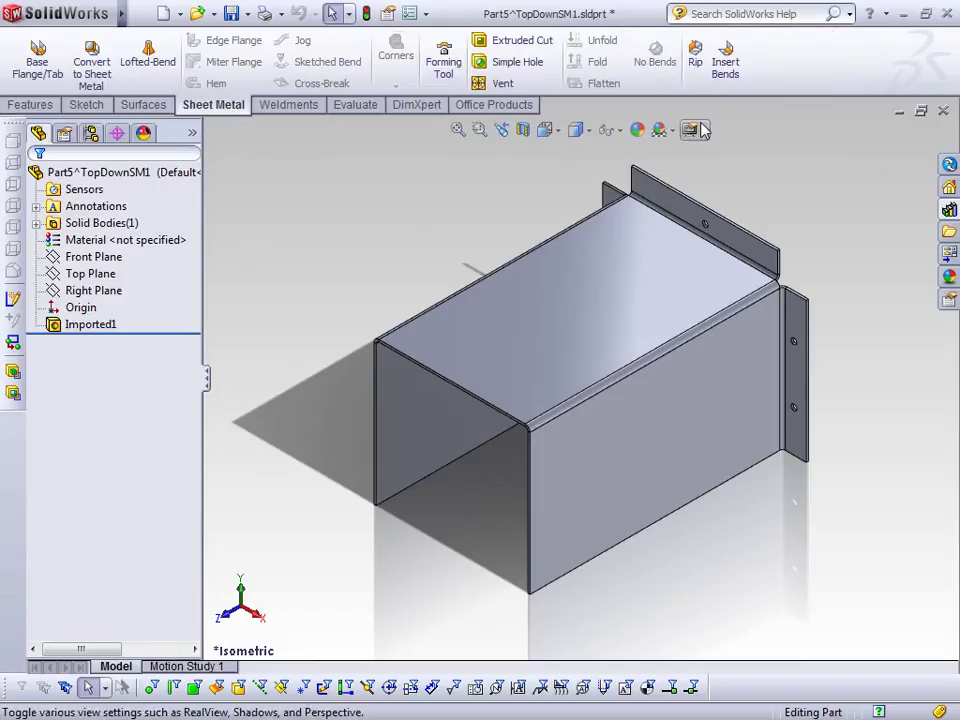
{"action": "left_click", "coordinate": [724, 66]}
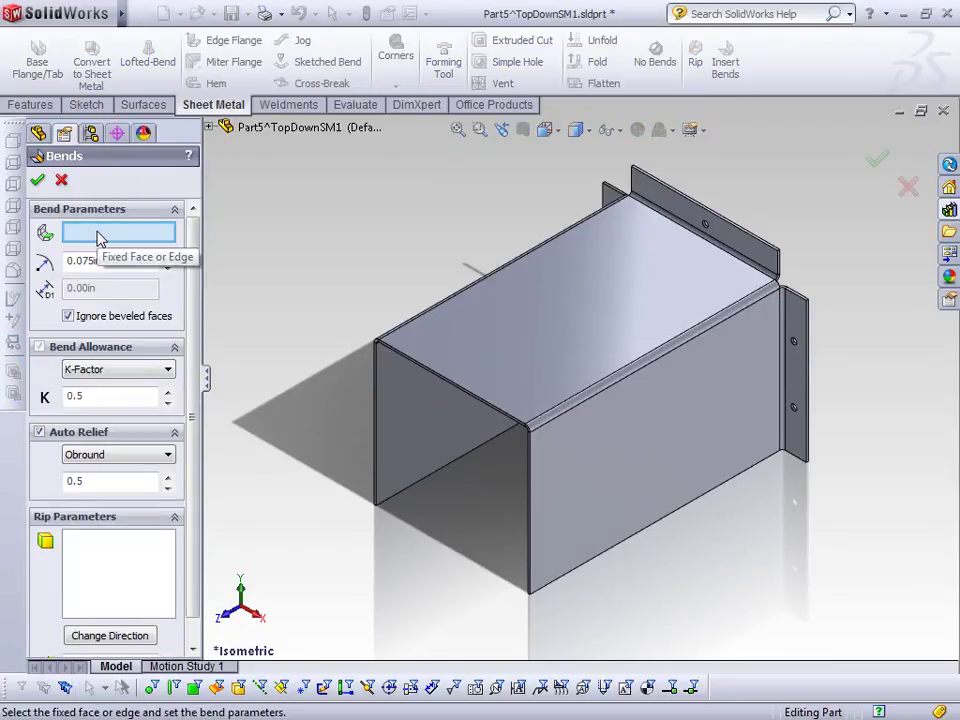
{"action": "left_click", "coordinate": [499, 396]}
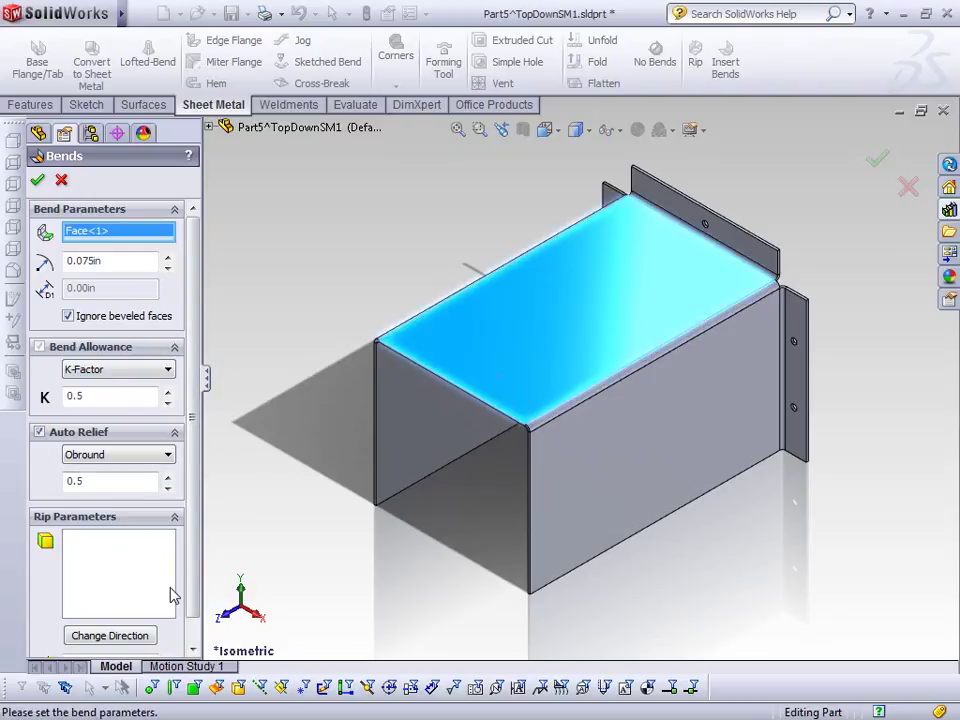
{"action": "left_click_drag", "start_coordinate": [197, 580], "coordinate": [216, 568]}
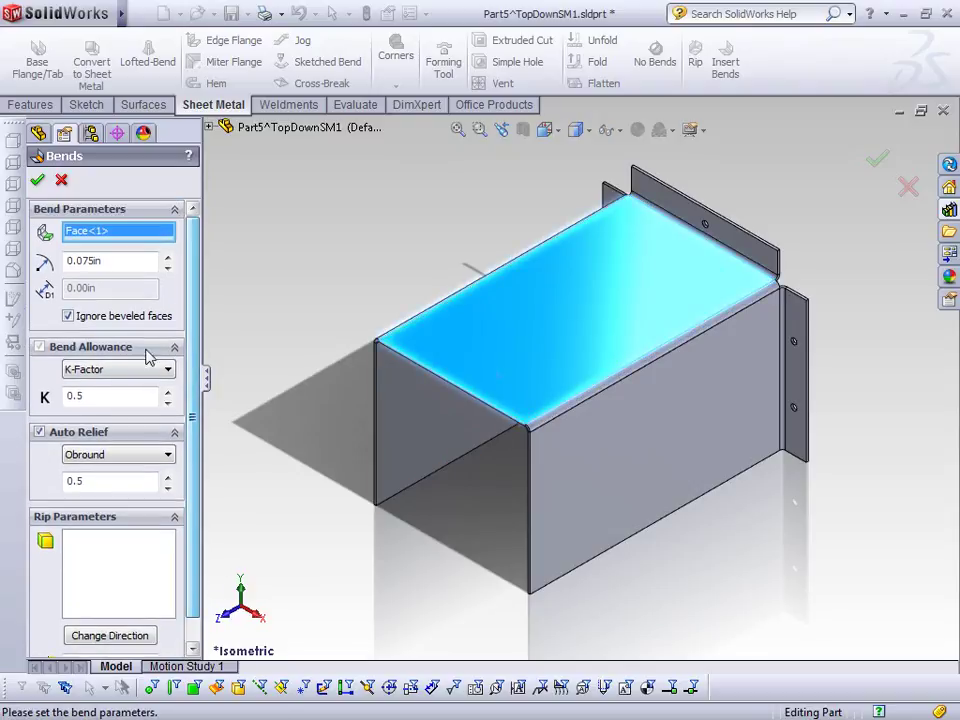
{"action": "double_click", "coordinate": [109, 260]}
{"action": "type", "text": "."}
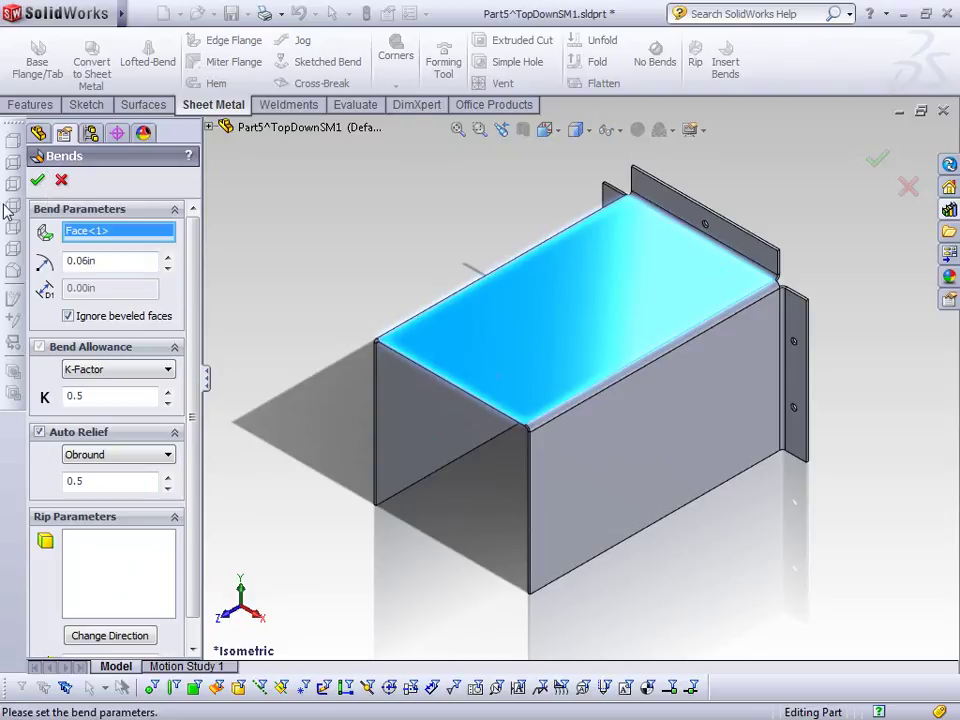
{"action": "left_click", "coordinate": [38, 181]}
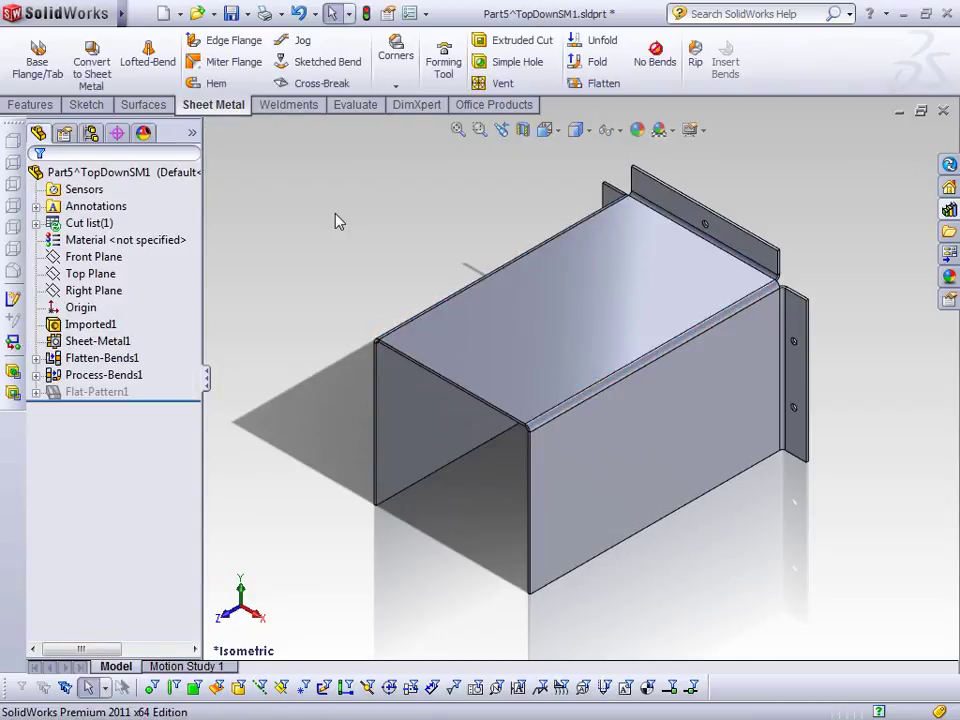
Review the bends listed under Flatten-Bends1, flatten the imported part to check its flat pattern, and fold it back
{"action": "left_click", "coordinate": [37, 358]}
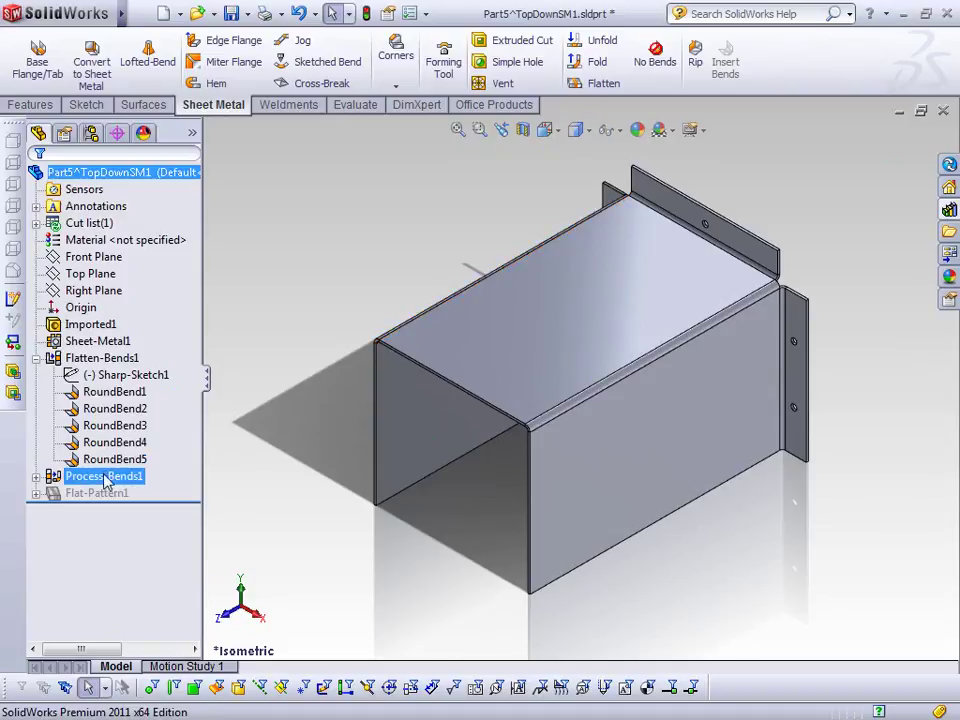
{"action": "left_click", "coordinate": [37, 358]}
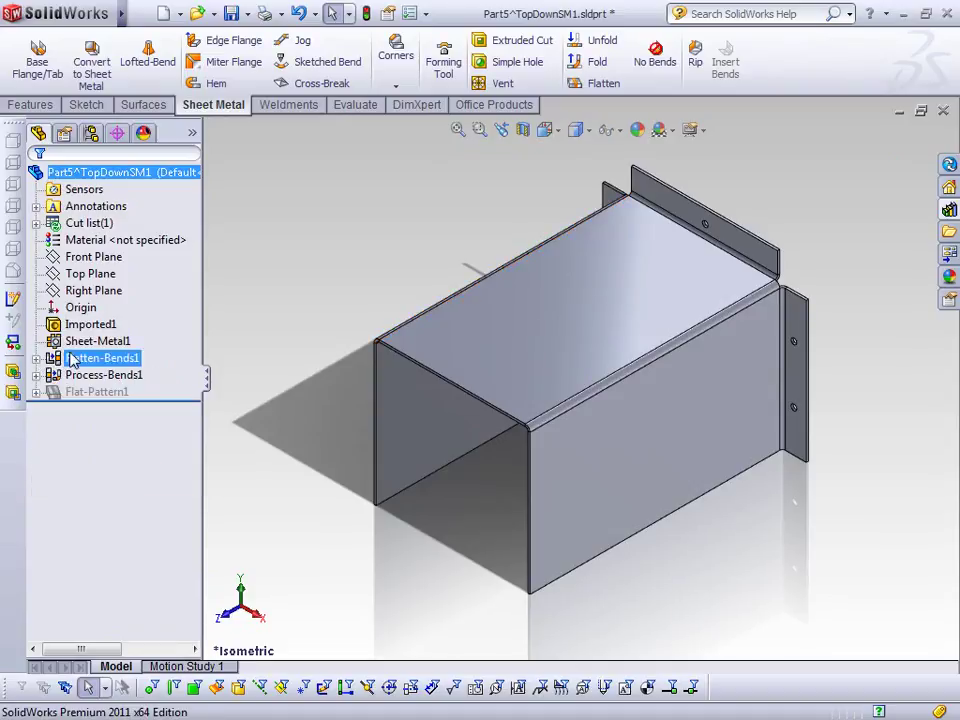
{"action": "left_click", "coordinate": [604, 83]}
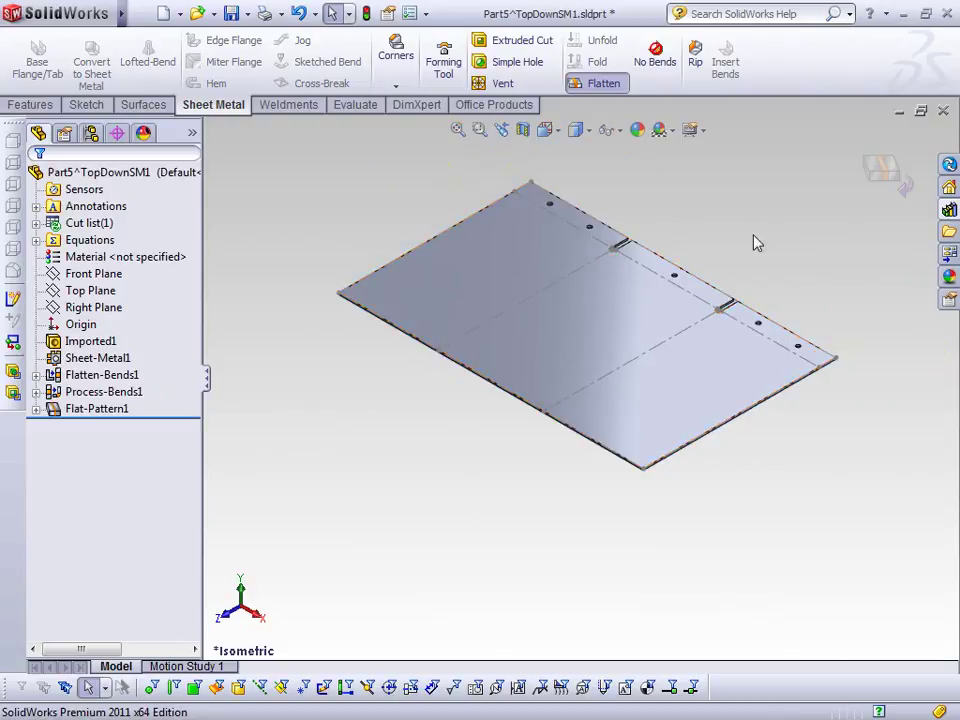
{"action": "left_click", "coordinate": [882, 169]}
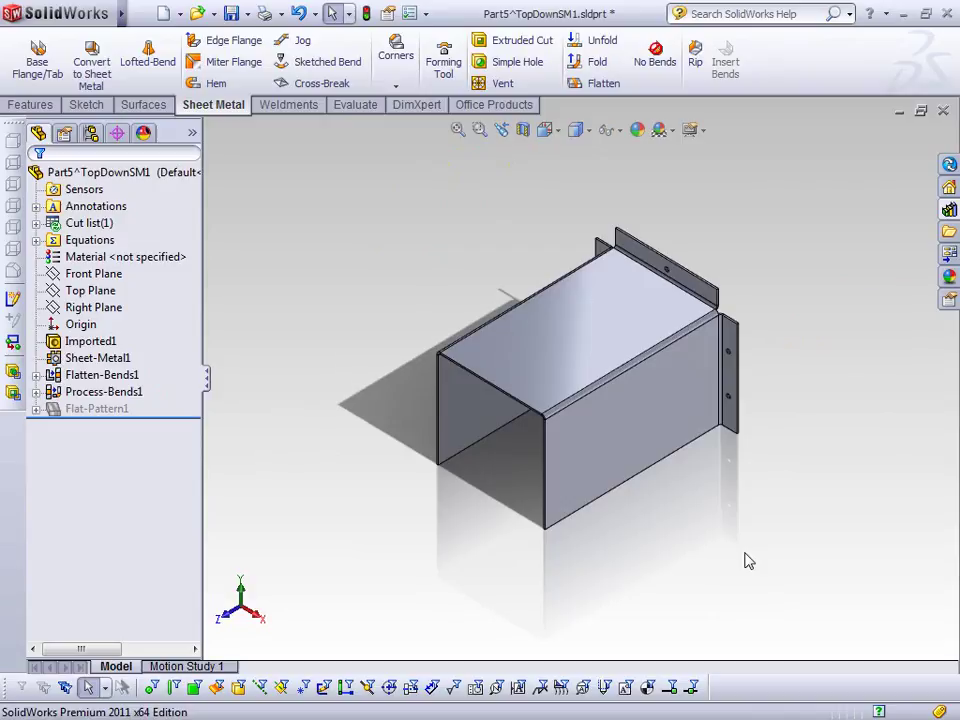
Close the imported part and return to the original enclosure part
{"action": "scroll", "coordinate": [728, 281], "scroll_direction": "down", "scroll_amount": 2}
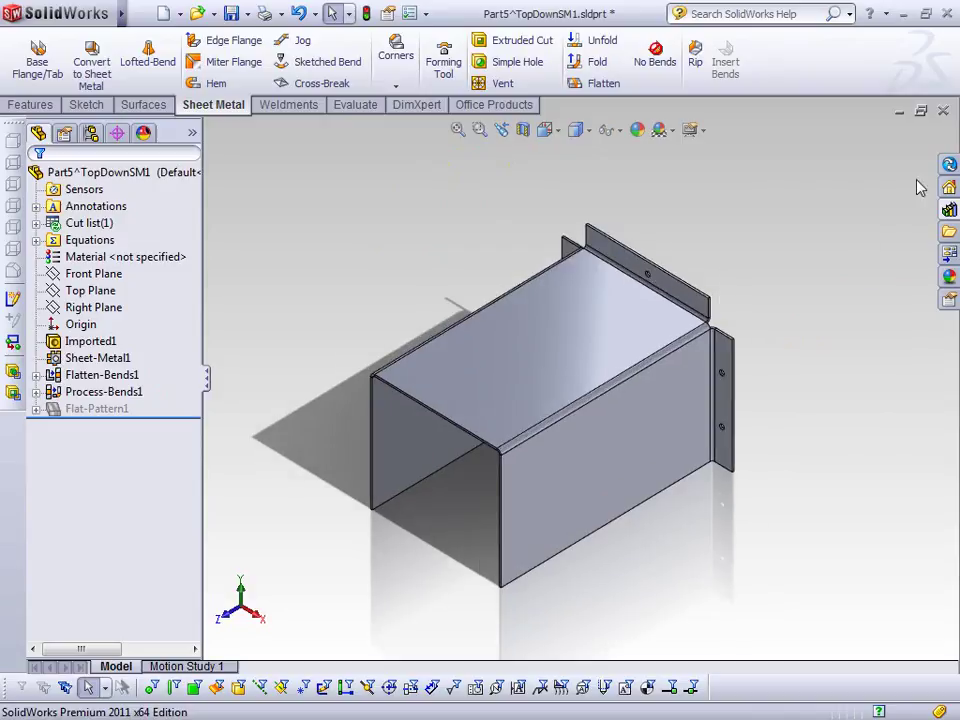
{"action": "left_click", "coordinate": [943, 111]}
{"action": "left_click", "coordinate": [537, 397]}
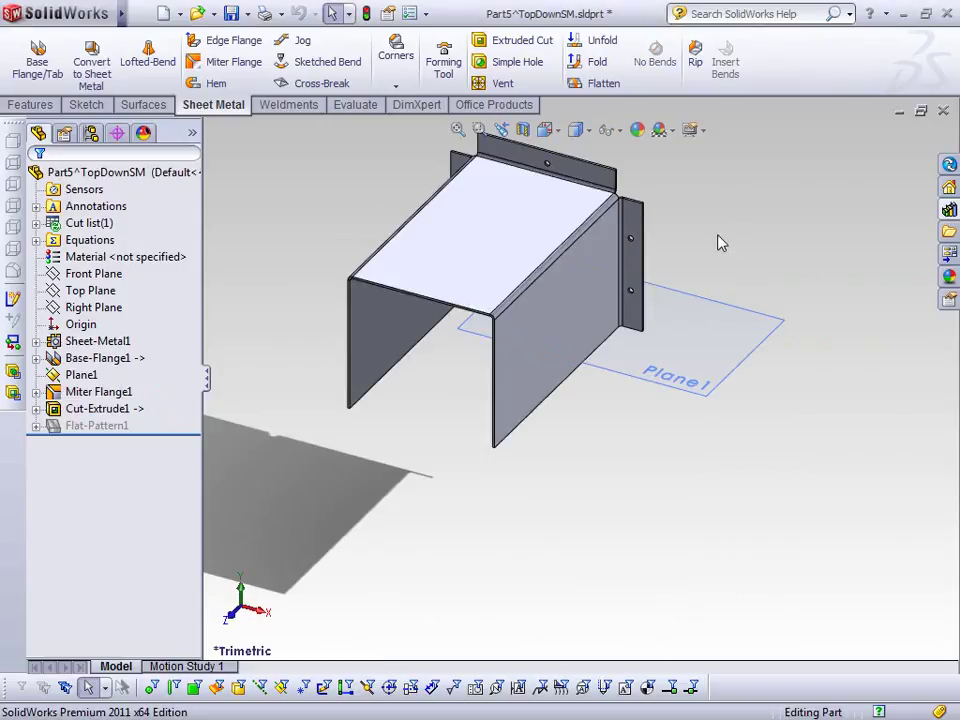
Review the forming tools folder in the Design Library and check its folder type options
{"action": "left_click", "coordinate": [949, 210]}
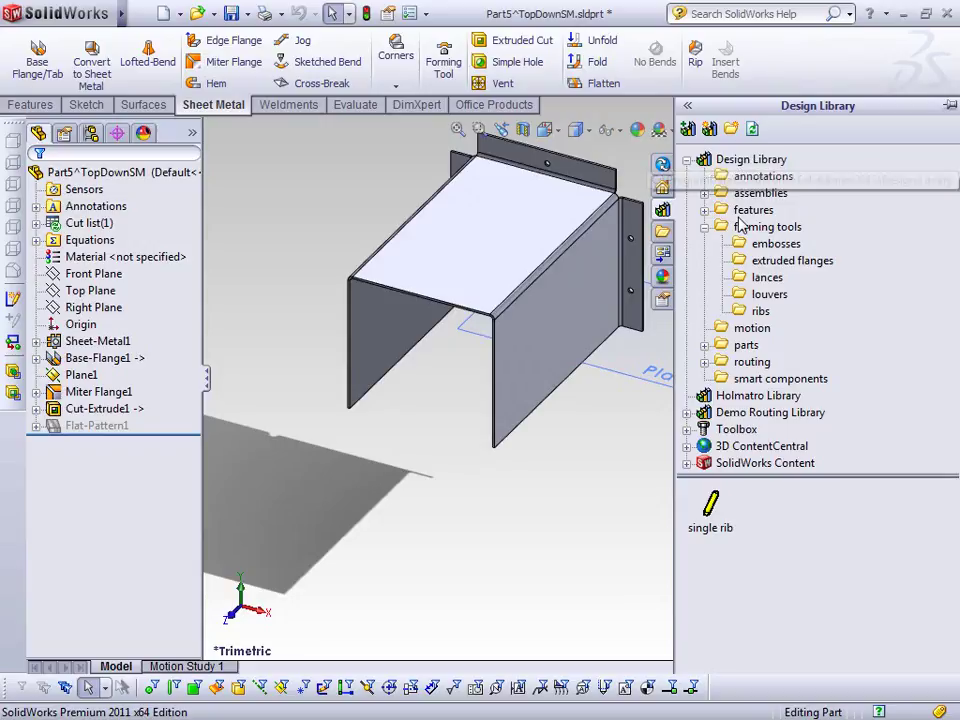
{"action": "left_click", "coordinate": [737, 162]}
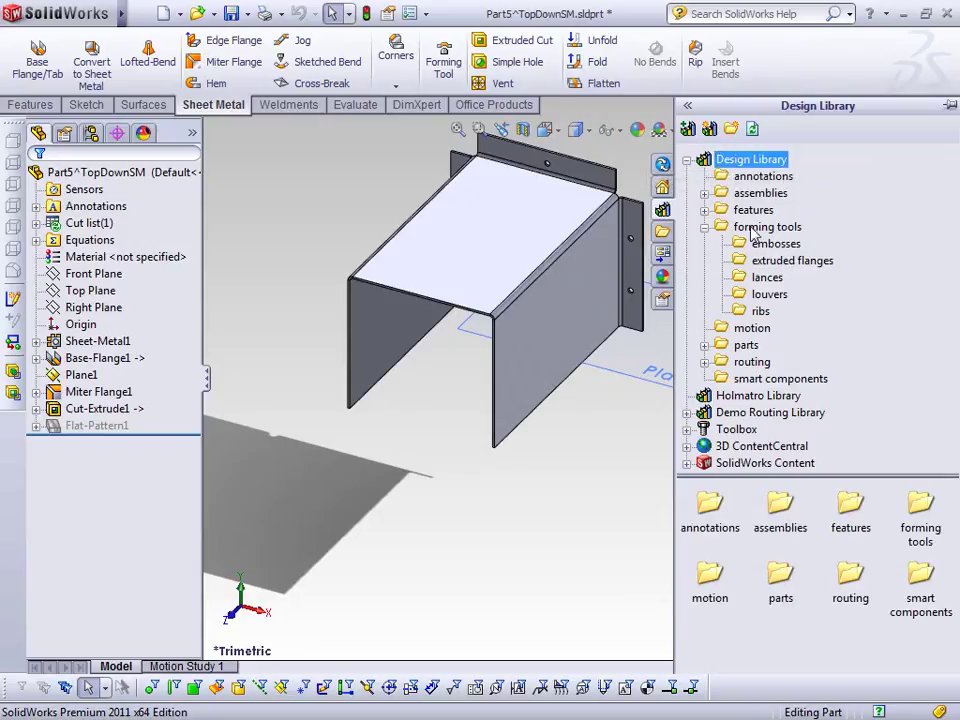
{"action": "left_click", "coordinate": [738, 228]}
{"action": "right_click", "coordinate": [738, 229]}
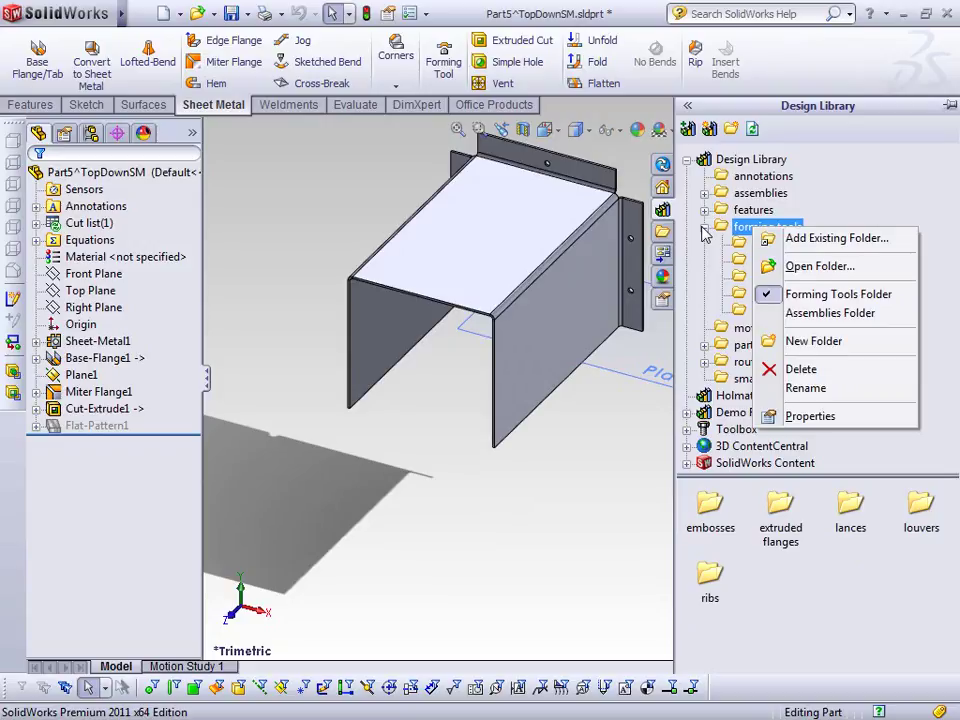
{"action": "left_click", "coordinate": [845, 212]}
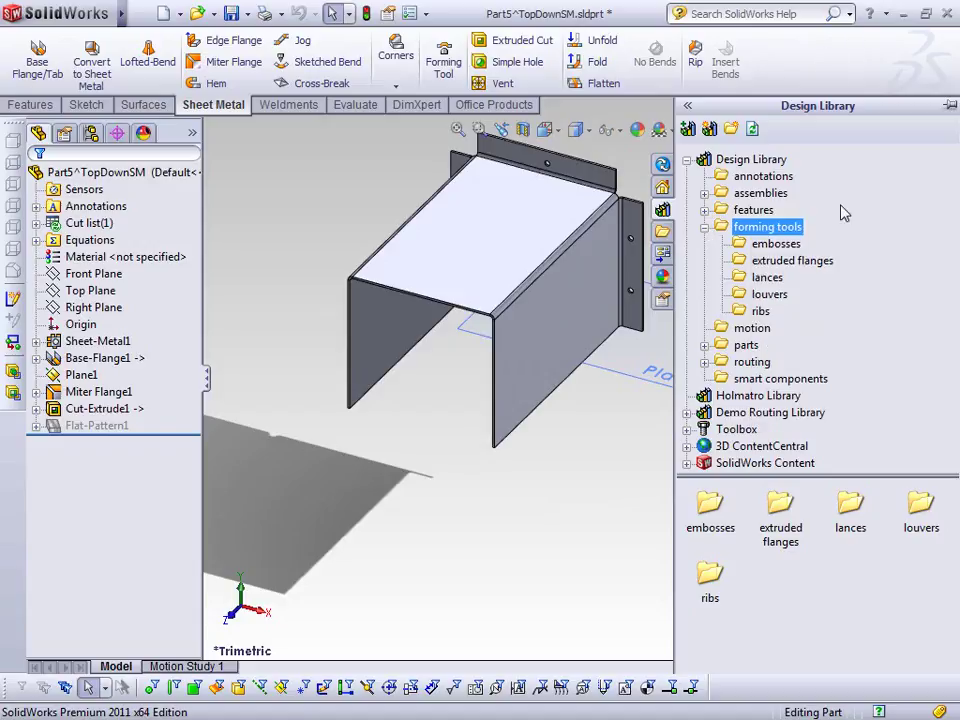
Try to place the single rib forming tool from the ribs folder on the enclosure's side wall
{"action": "left_click", "coordinate": [757, 312]}
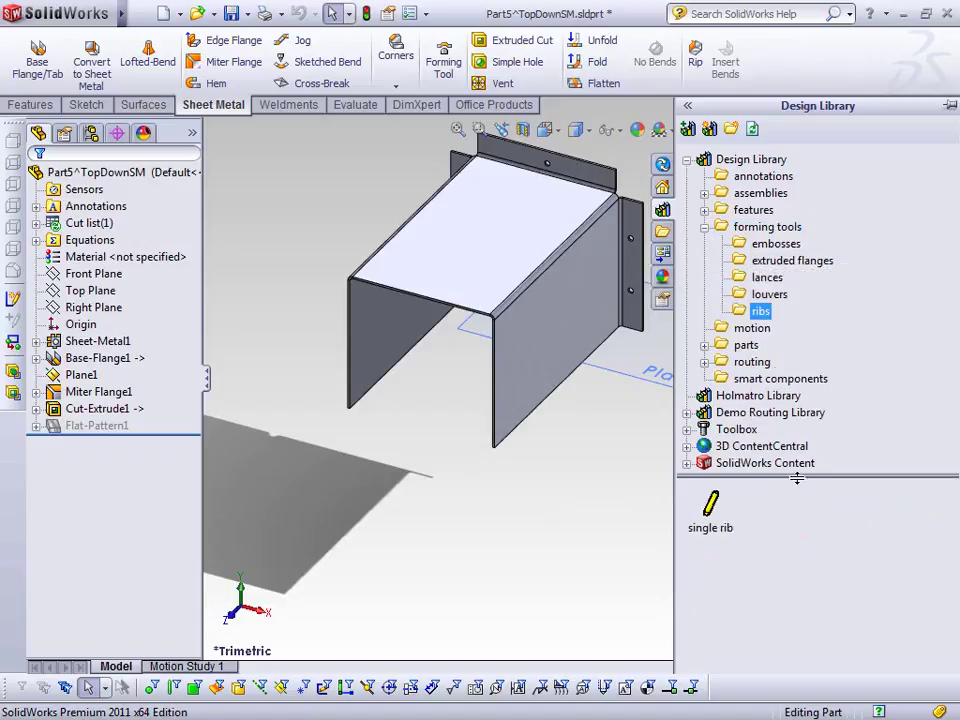
{"action": "left_click", "coordinate": [713, 512]}
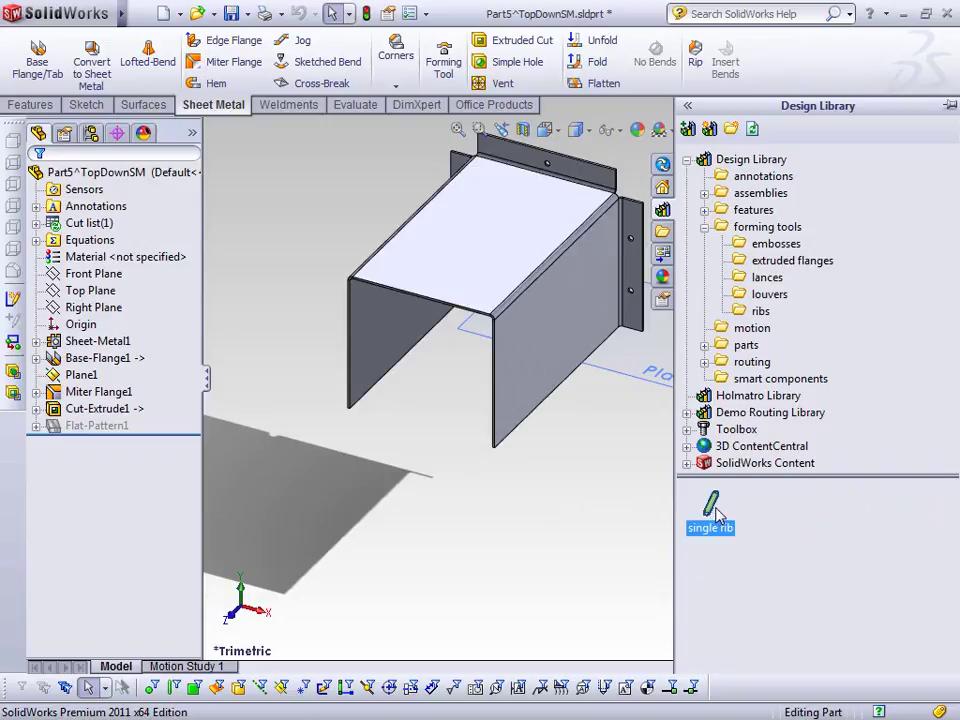
{"action": "mouse_move", "coordinate": [713, 512]}
{"action": "left_mouse_down"}
{"action": "mouse_move", "coordinate": [624, 446]}
{"action": "mouse_move", "coordinate": [540, 364]}
{"action": "mouse_move", "coordinate": [537, 340]}
{"action": "left_mouse_up"}
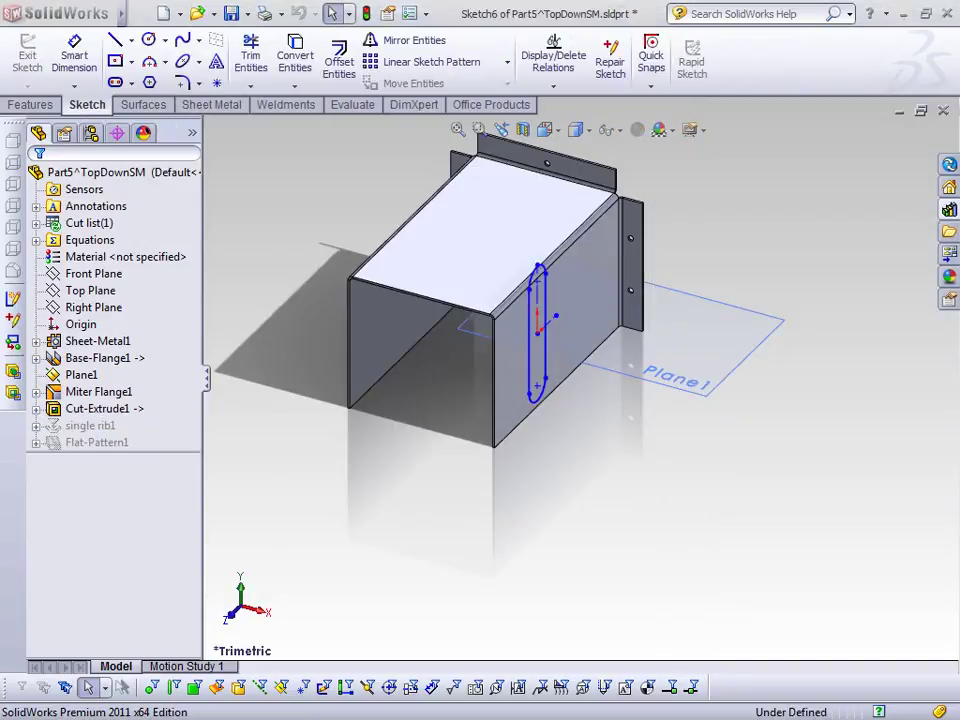
Reposition and rotate the rib's placement sketch with Modify Sketch so its length runs along the side wall
{"action": "mouse_move", "coordinate": [60, 12]}
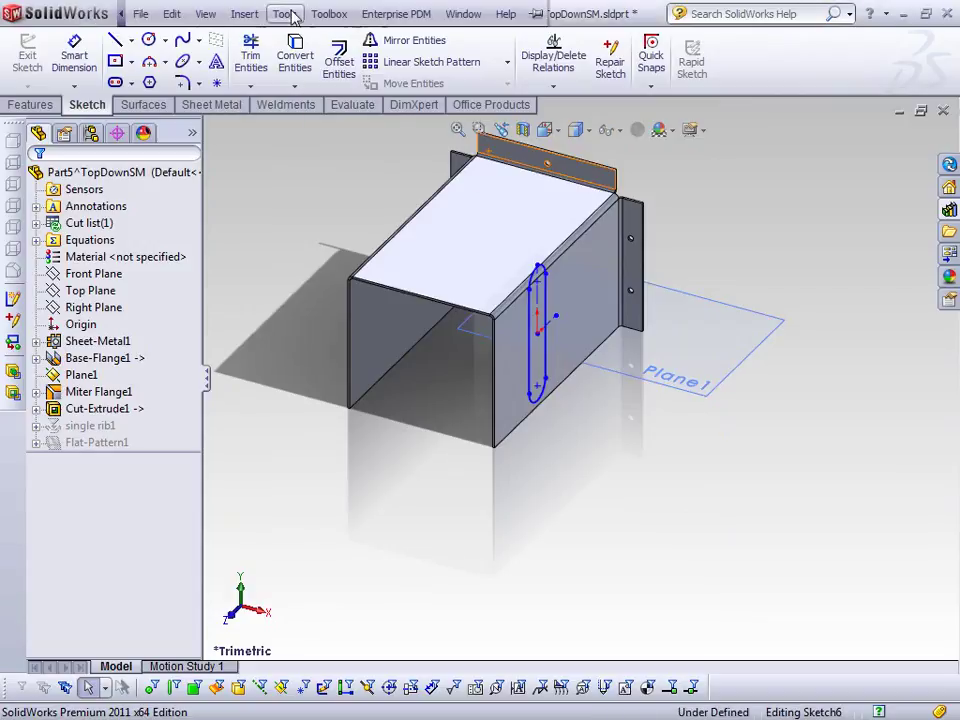
{"action": "left_click", "coordinate": [244, 14]}
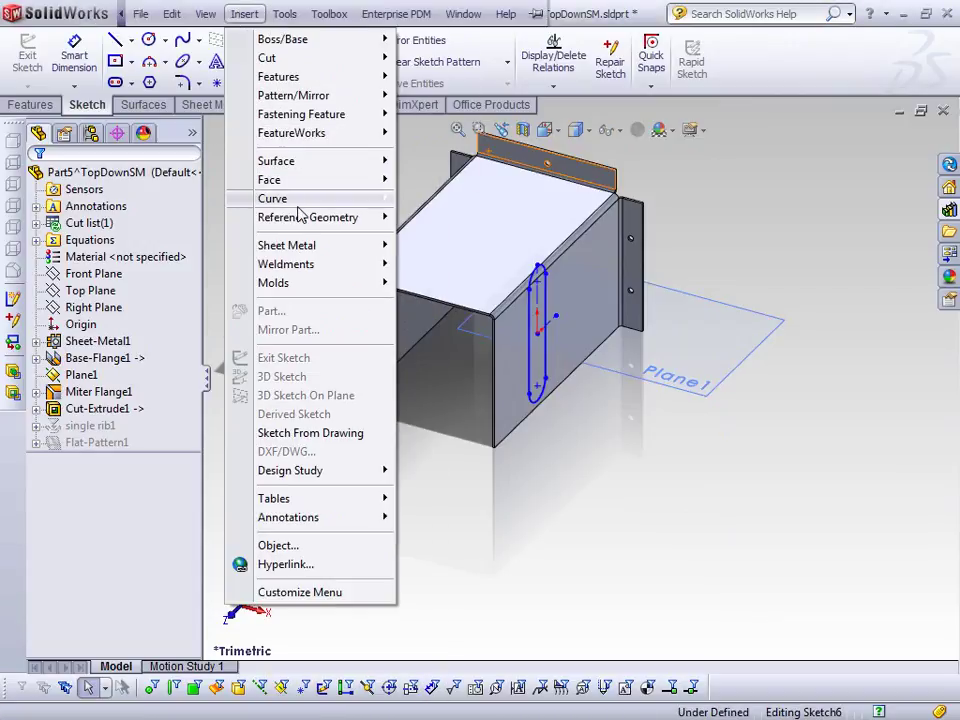
{"action": "mouse_move", "coordinate": [285, 14]}
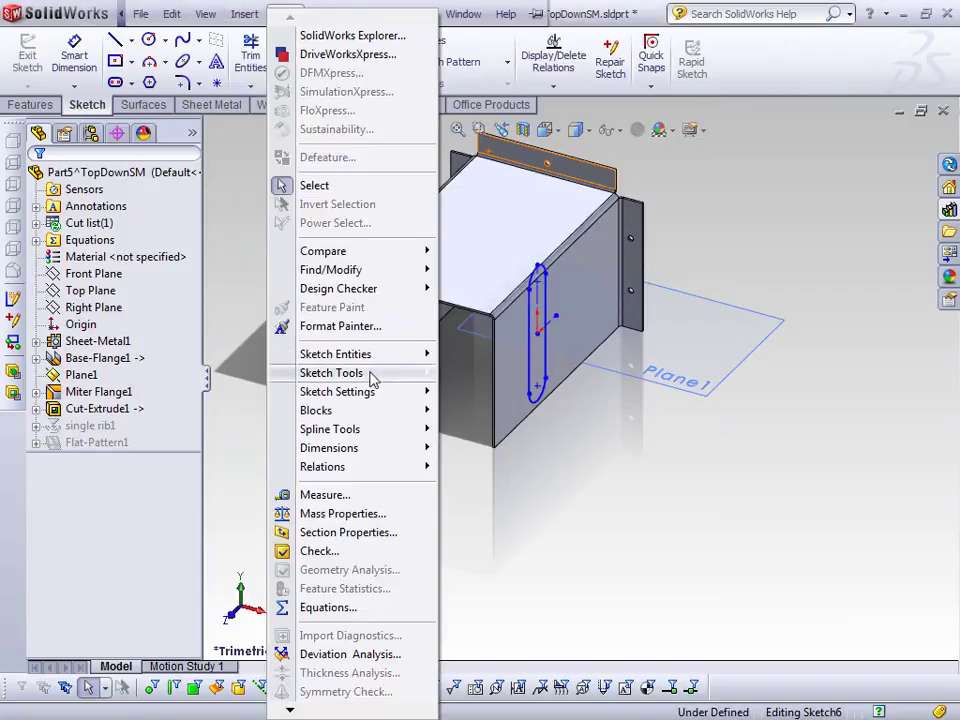
{"action": "mouse_move", "coordinate": [374, 382]}
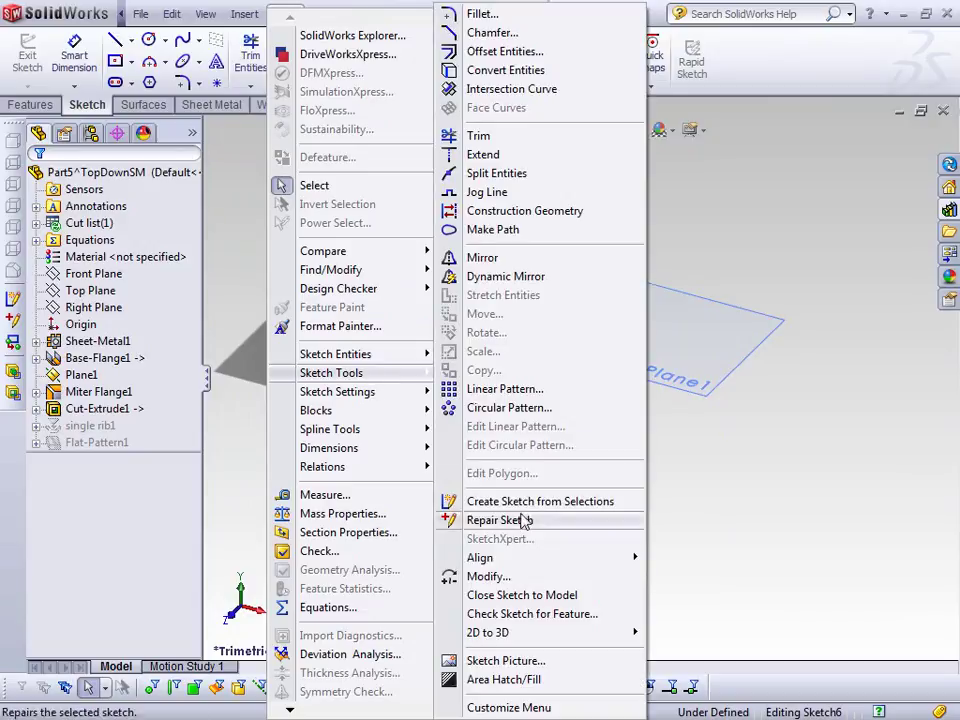
{"action": "left_click", "coordinate": [489, 576]}
{"action": "scroll", "coordinate": [615, 332], "scroll_direction": "down", "scroll_amount": 3}
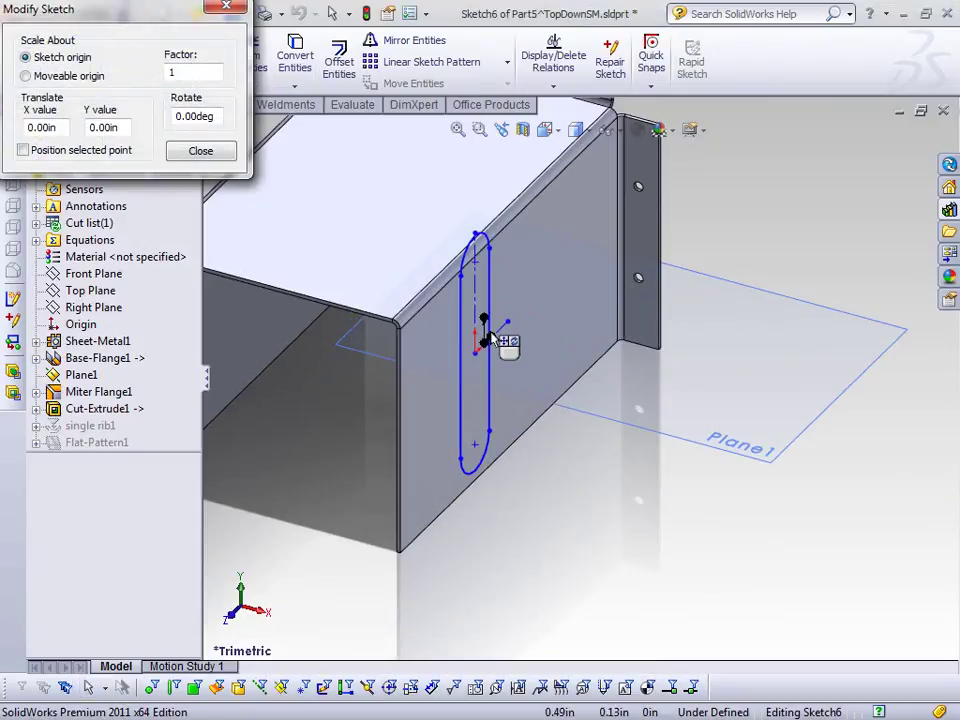
{"action": "left_click_drag", "start_coordinate": [491, 336], "coordinate": [494, 345]}
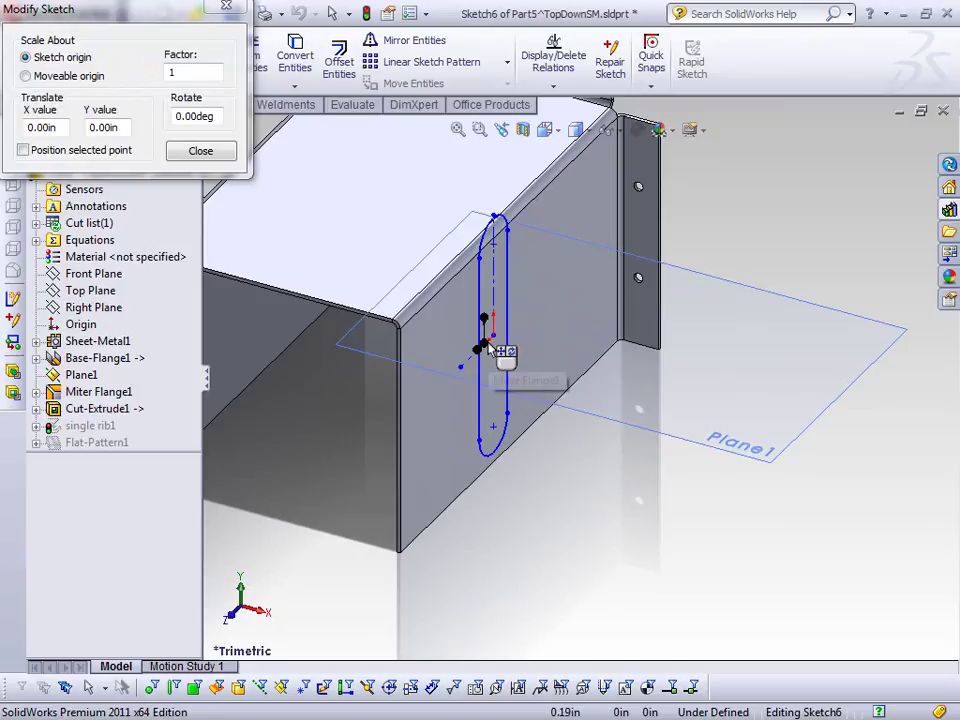
{"action": "right_click_drag", "start_coordinate": [493, 339], "coordinate": [488, 352]}
{"action": "key", "text": "f"}
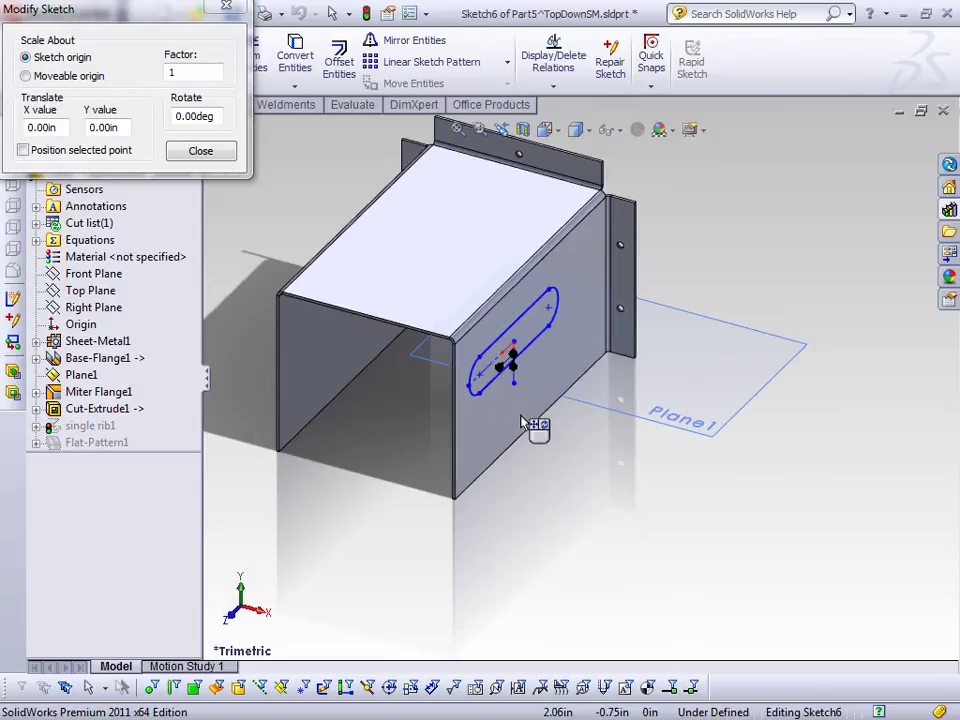
Close Modify Sketch and try to finish the single rib form feature
{"action": "left_click", "coordinate": [199, 151]}
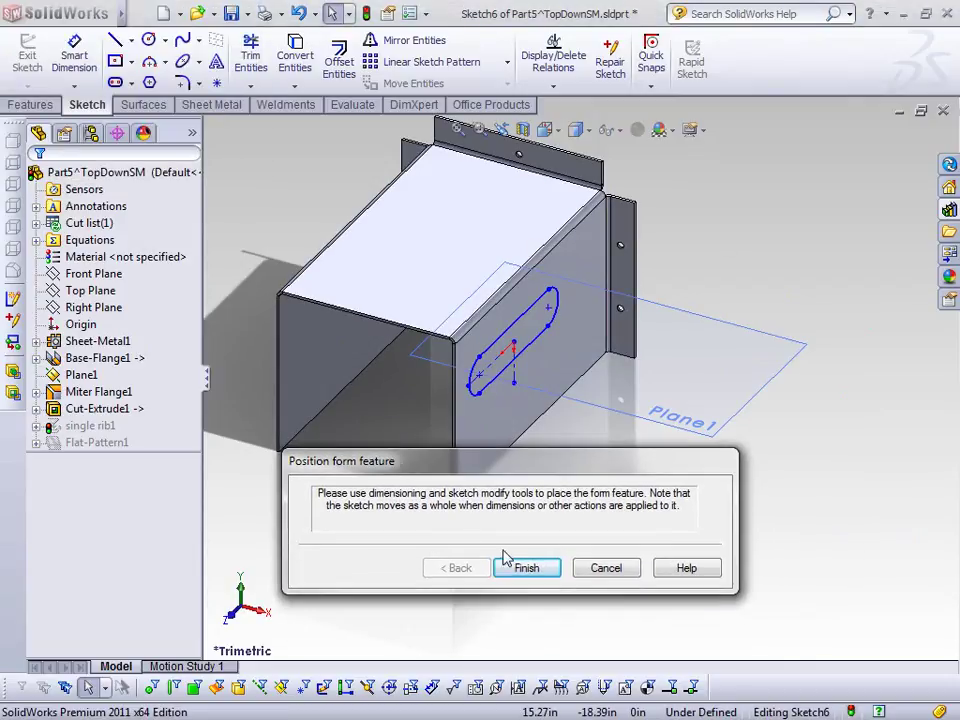
{"action": "left_click", "coordinate": [510, 565]}
{"action": "left_click", "coordinate": [455, 244]}
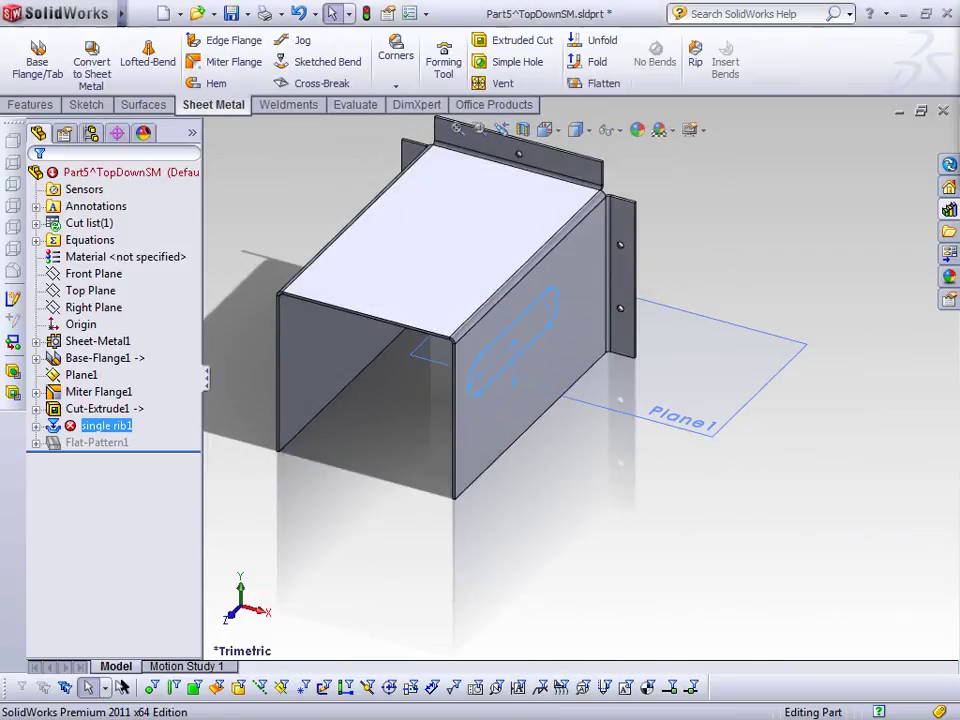
Place the louver forming tool from the louvers folder on the side wall near the flange and inspect it from the other side
{"action": "left_click", "coordinate": [949, 209]}
{"action": "left_click", "coordinate": [769, 294]}
{"action": "left_click_drag", "start_coordinate": [710, 505], "coordinate": [578, 302]}
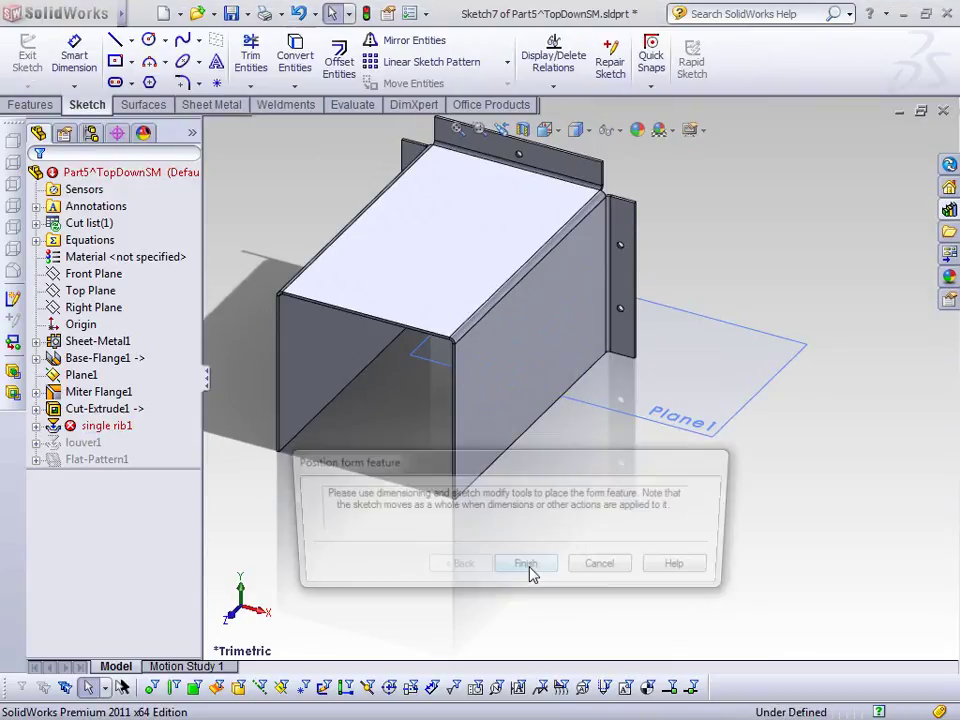
{"action": "left_click", "coordinate": [529, 568]}
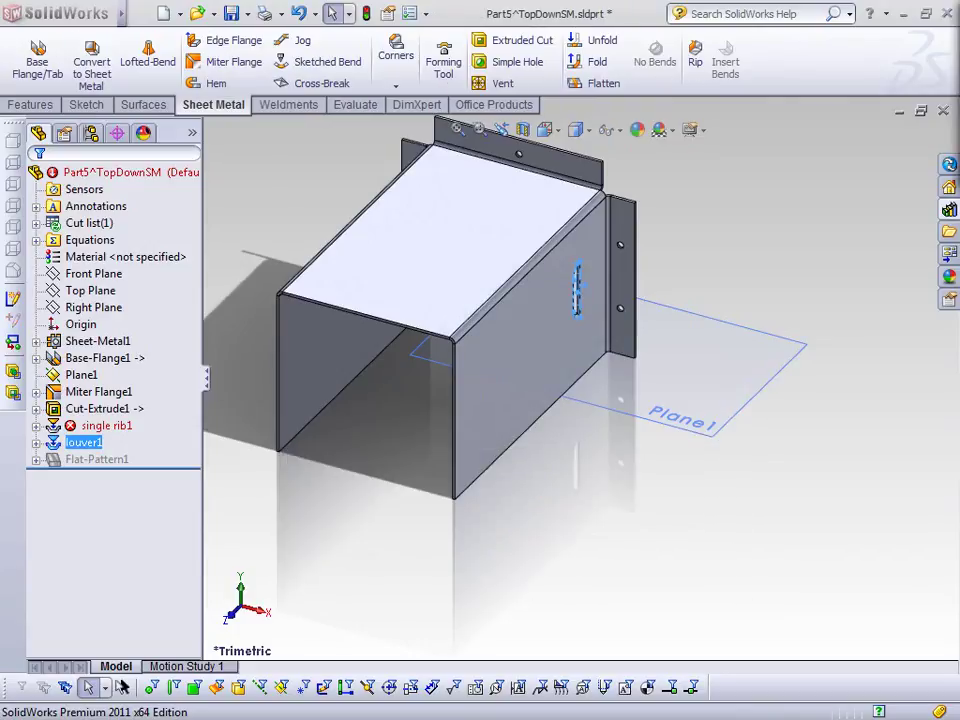
{"action": "left_click", "coordinate": [688, 285]}
{"action": "middle_click_drag", "start_coordinate": [688, 285], "coordinate": [351, 375]}
{"action": "scroll", "coordinate": [313, 370], "scroll_direction": "down", "scroll_amount": 5}
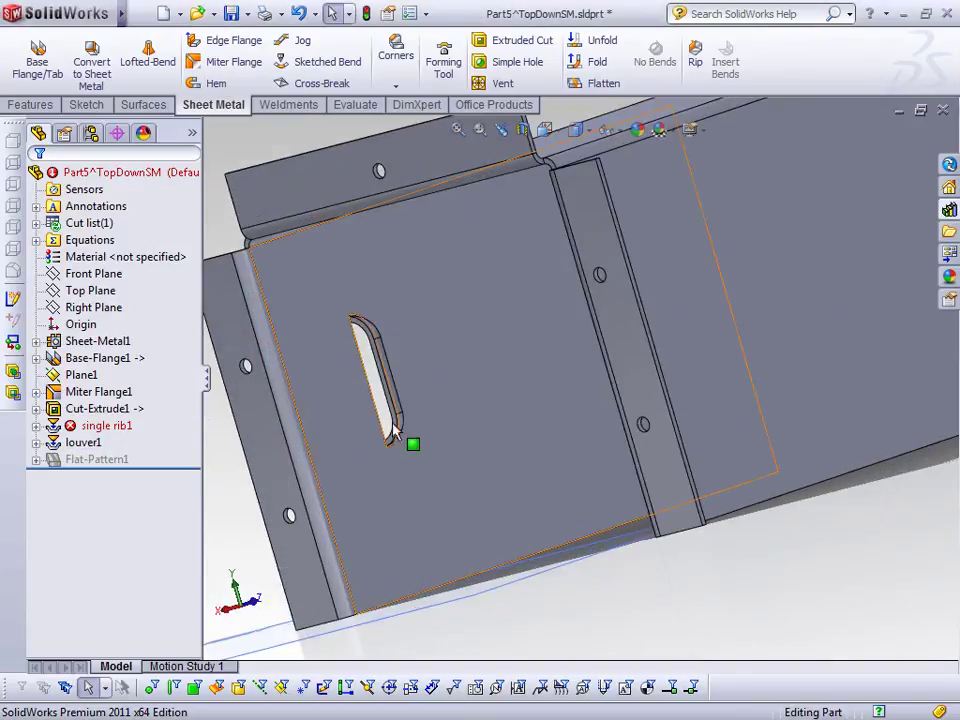
Delete the failed single rib feature from the part
{"action": "right_click", "coordinate": [86, 425]}
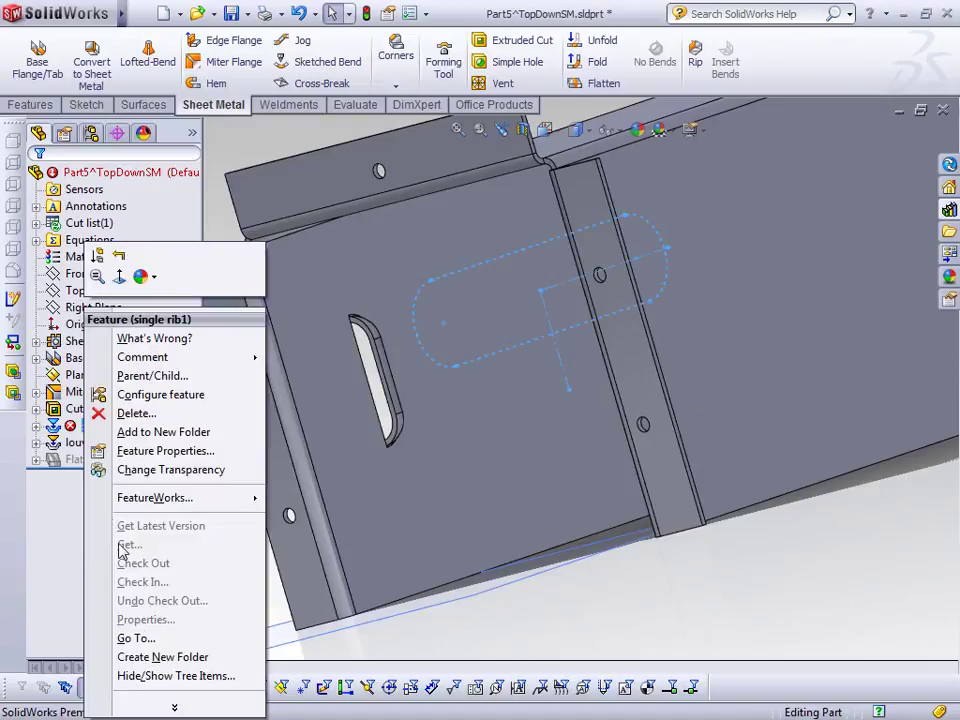
{"action": "left_click", "coordinate": [141, 433]}
{"action": "key", "text": "Delete"}
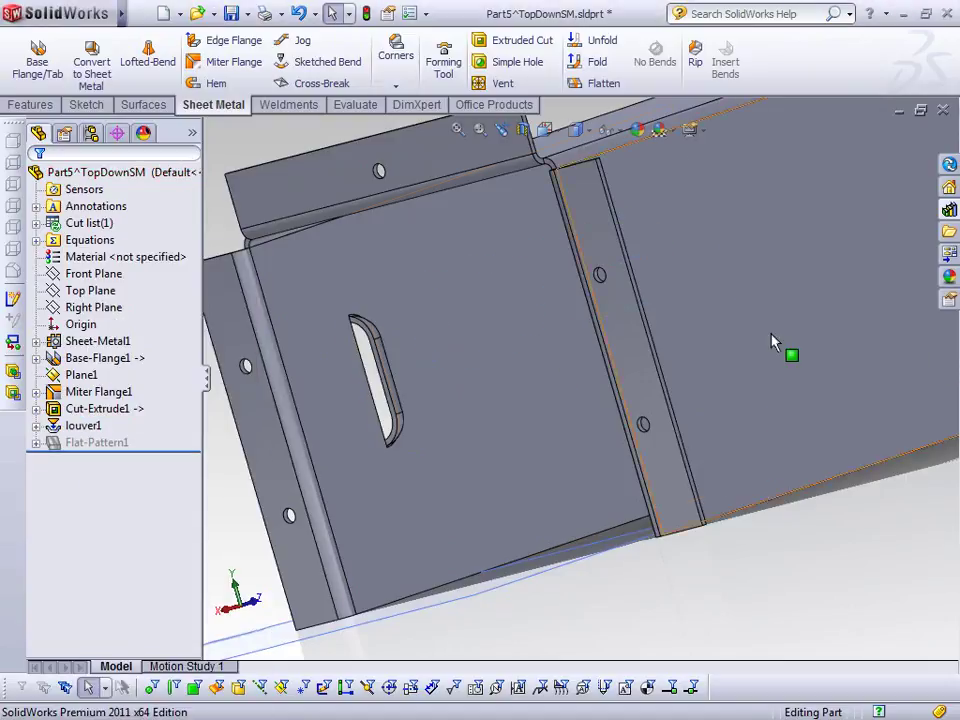
Examine the louver formed in the side wall up close and check its feature's available commands
{"action": "scroll", "coordinate": [410, 345], "scroll_direction": "down", "scroll_amount": 5}
{"action": "mouse_move", "coordinate": [410, 345]}
{"action": "middle_mouse_down"}
{"action": "mouse_move", "coordinate": [432, 336]}
{"action": "mouse_move", "coordinate": [422, 336]}
{"action": "middle_mouse_up"}
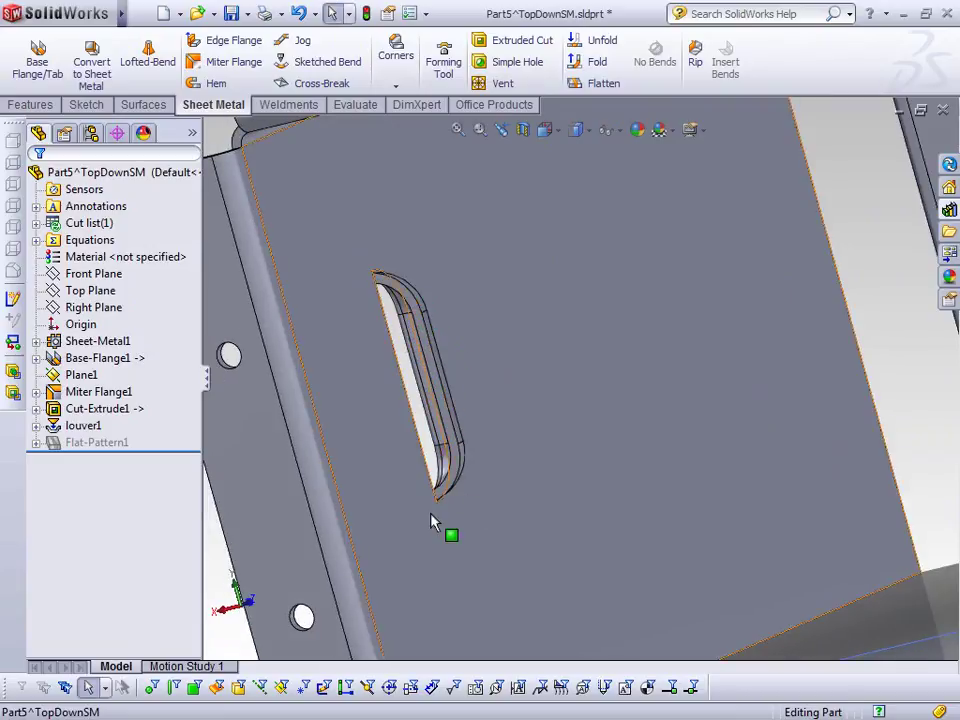
{"action": "left_click", "coordinate": [98, 428]}
{"action": "right_click", "coordinate": [98, 428]}
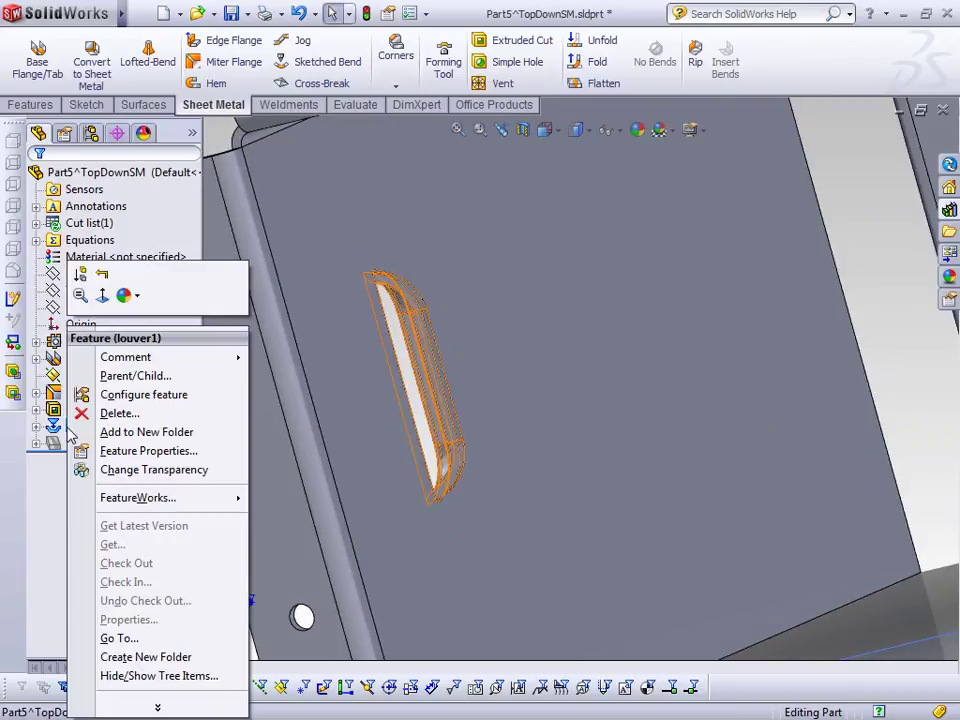
Open the louver forming tool from the Design Library, examine its yellow and red faces, and return to the enclosure part
{"action": "left_click", "coordinate": [950, 207]}
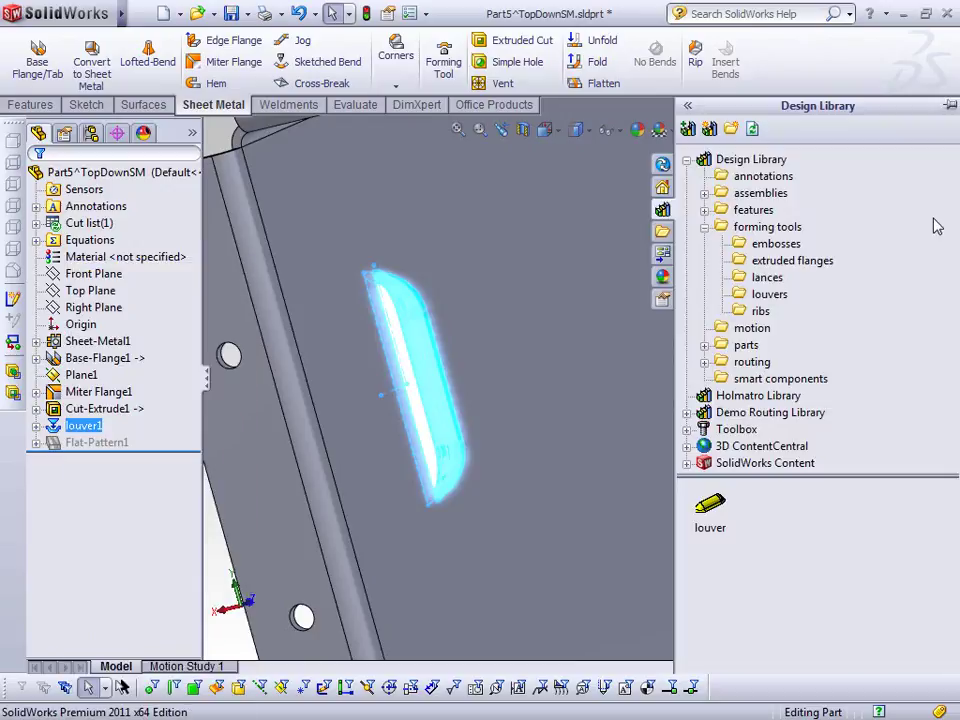
{"action": "double_click", "coordinate": [711, 507]}
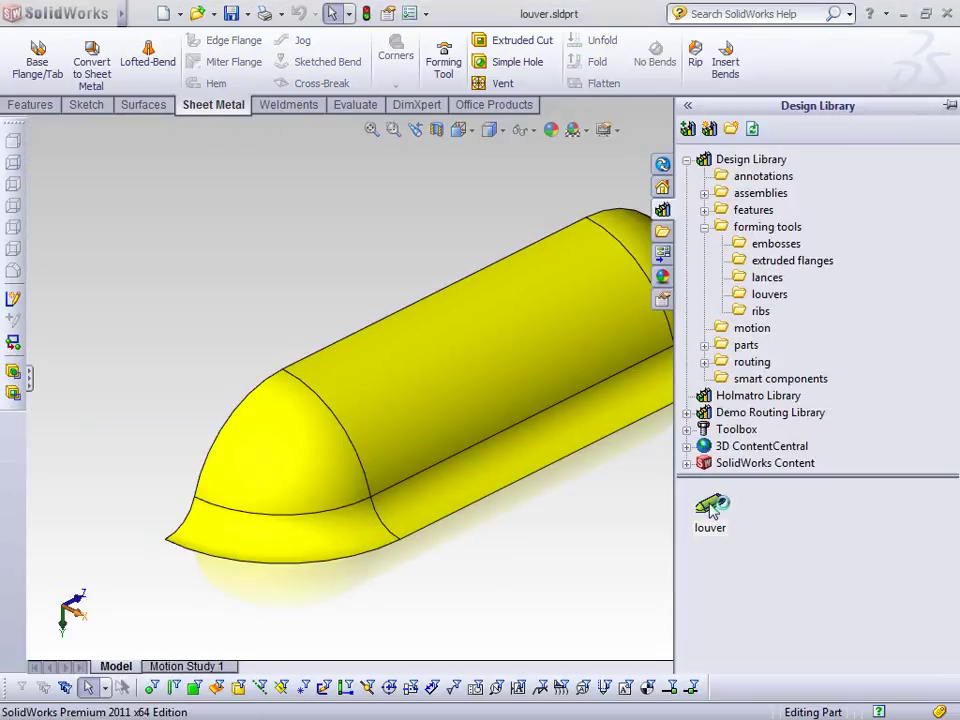
{"action": "scroll", "coordinate": [560, 340], "scroll_direction": "up", "scroll_amount": 3}
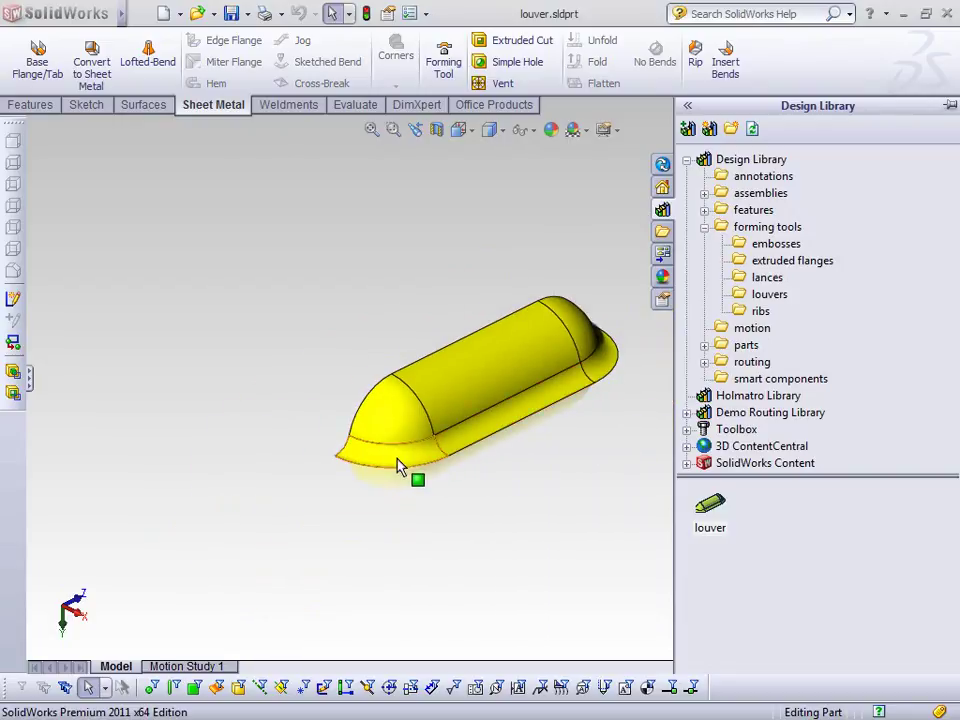
{"action": "middle_click_drag", "start_coordinate": [463, 467], "coordinate": [619, 484]}
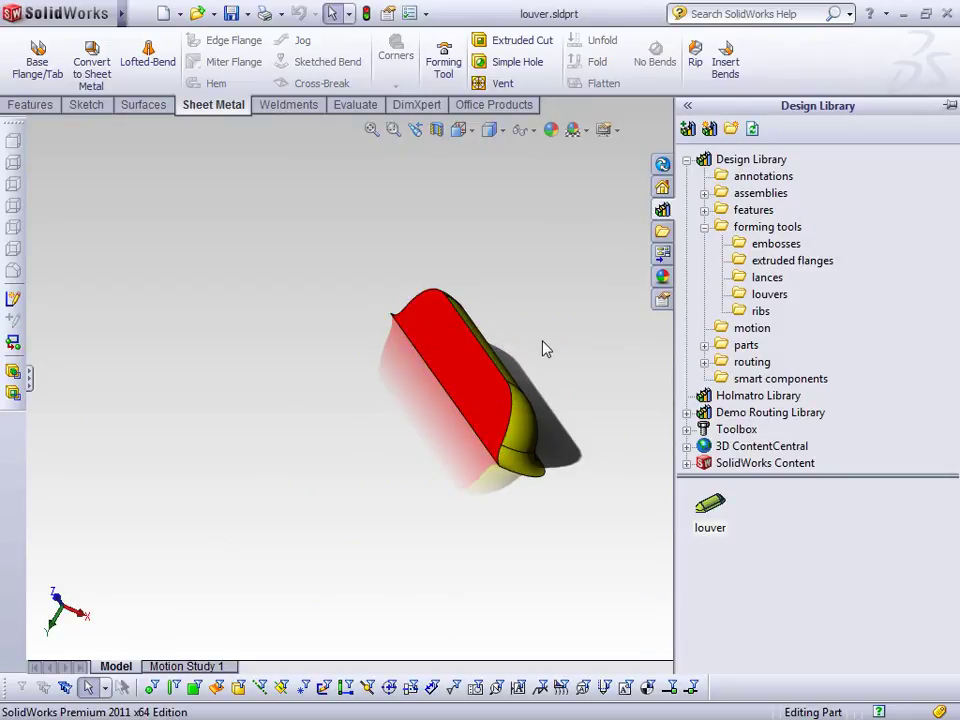
{"action": "middle_click_drag", "start_coordinate": [537, 354], "coordinate": [450, 339]}
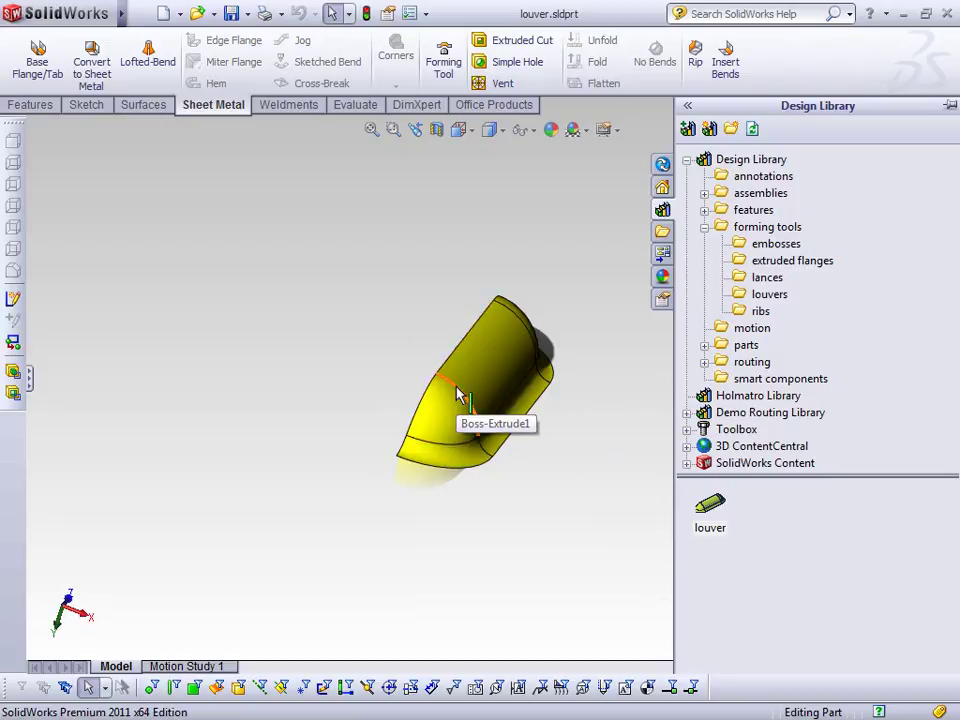
{"action": "left_click", "coordinate": [504, 235]}
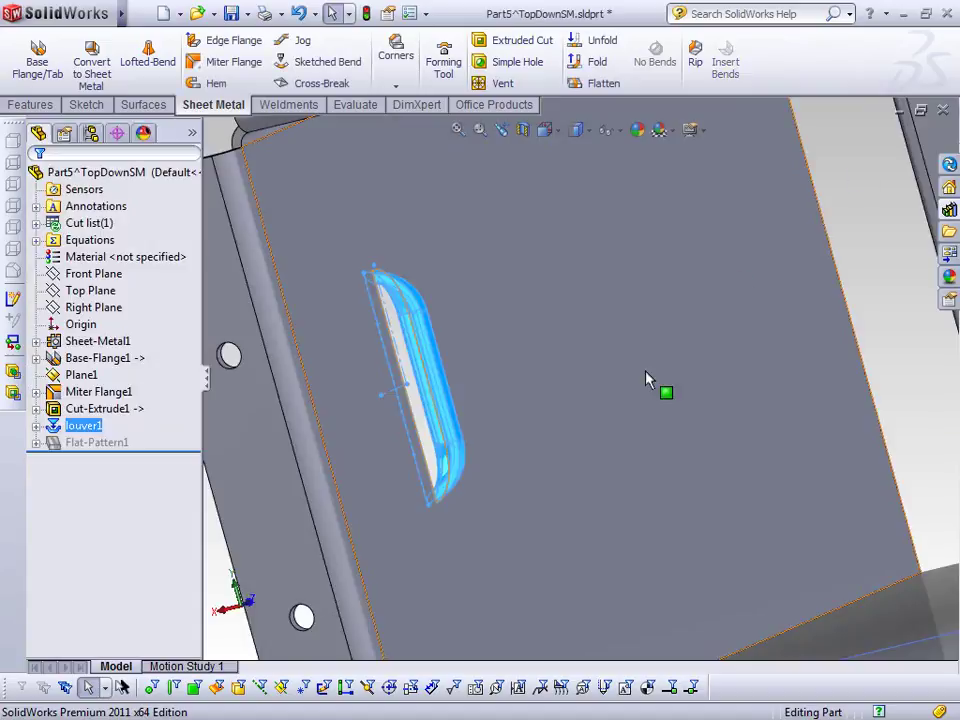
Examine the louver through the enclosure's flanged opening and review the commands available for its feature
{"action": "scroll", "coordinate": [300, 274], "scroll_direction": "down", "scroll_amount": 5}
{"action": "left_click", "coordinate": [300, 274]}
{"action": "scroll", "coordinate": [375, 396], "scroll_direction": "up", "scroll_amount": 3}
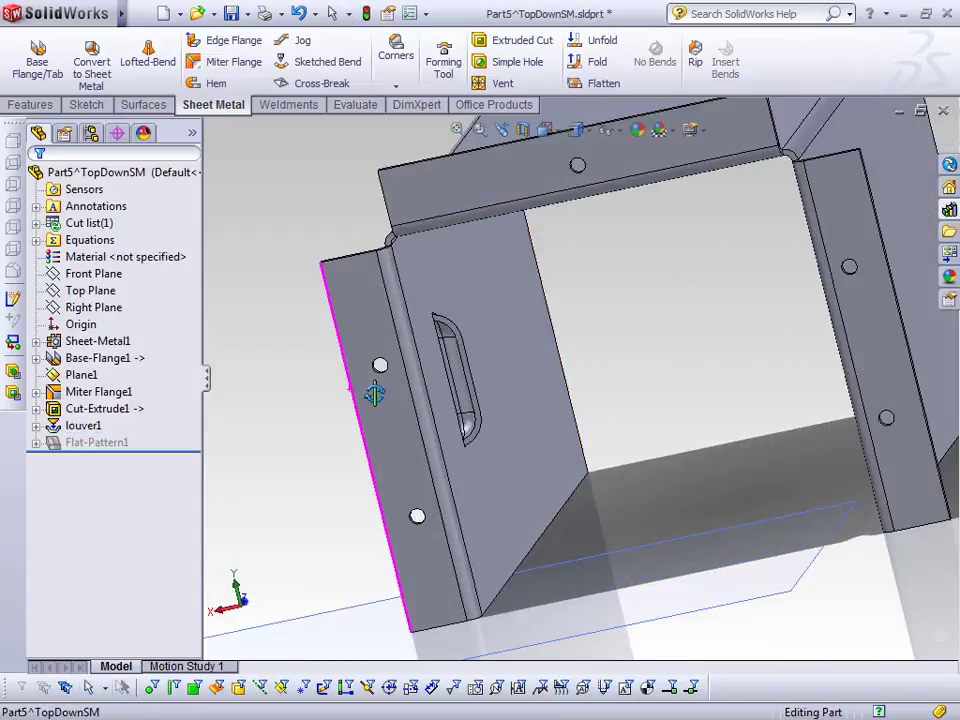
{"action": "left_click", "coordinate": [85, 425]}
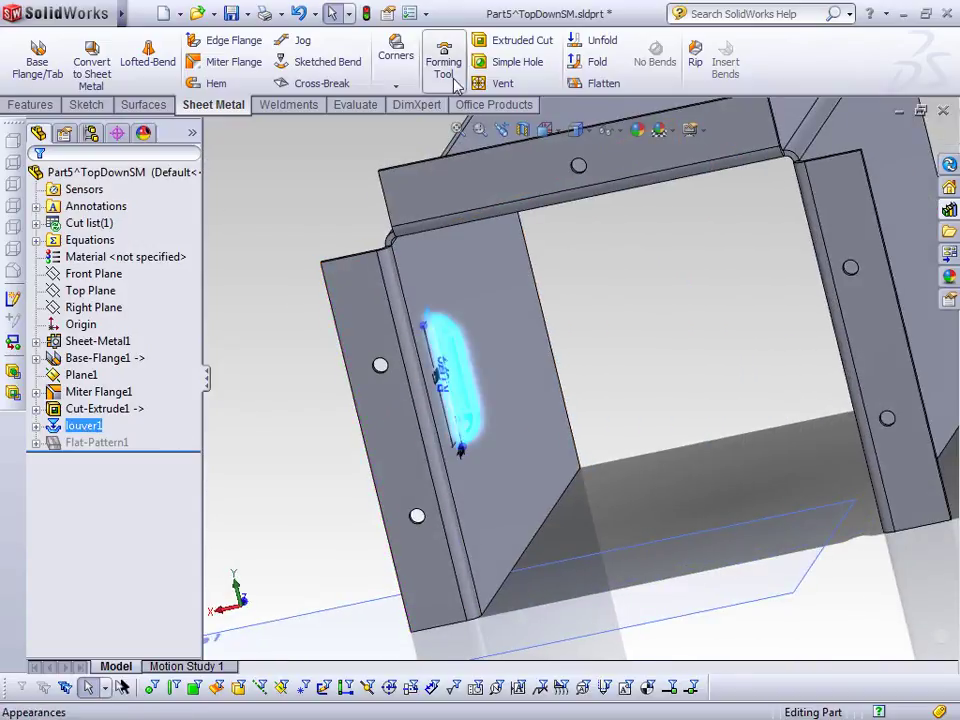
{"action": "right_click", "coordinate": [95, 408]}
{"action": "left_click", "coordinate": [63, 428], "text": "ctrl"}
{"action": "right_click", "coordinate": [63, 428]}
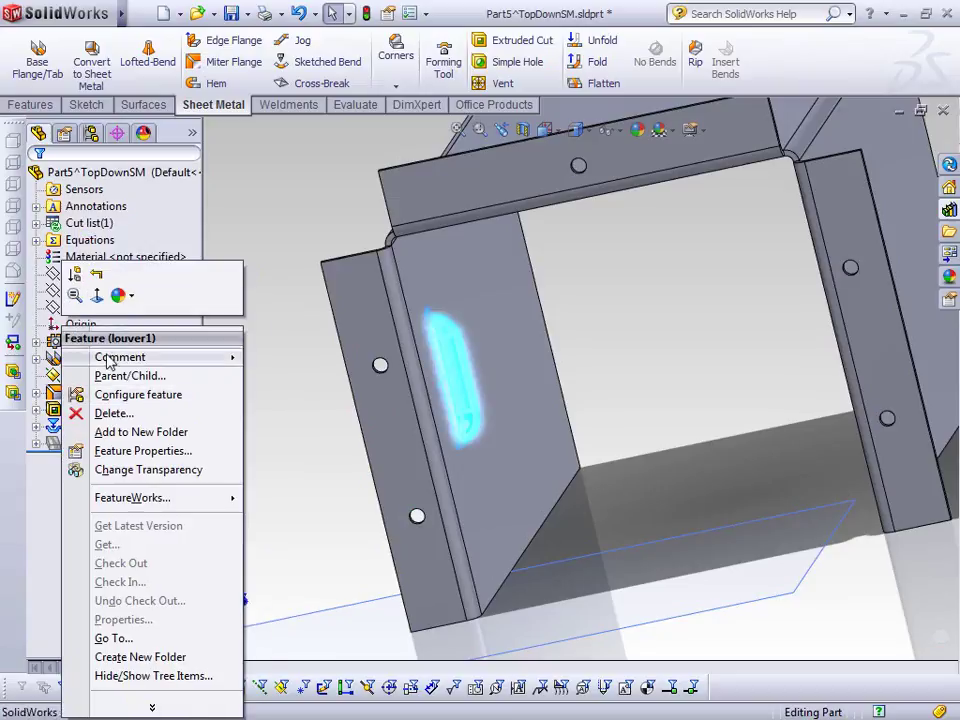
{"action": "left_click", "coordinate": [287, 381]}
{"action": "left_click", "coordinate": [85, 425]}
{"action": "right_click", "coordinate": [85, 427]}
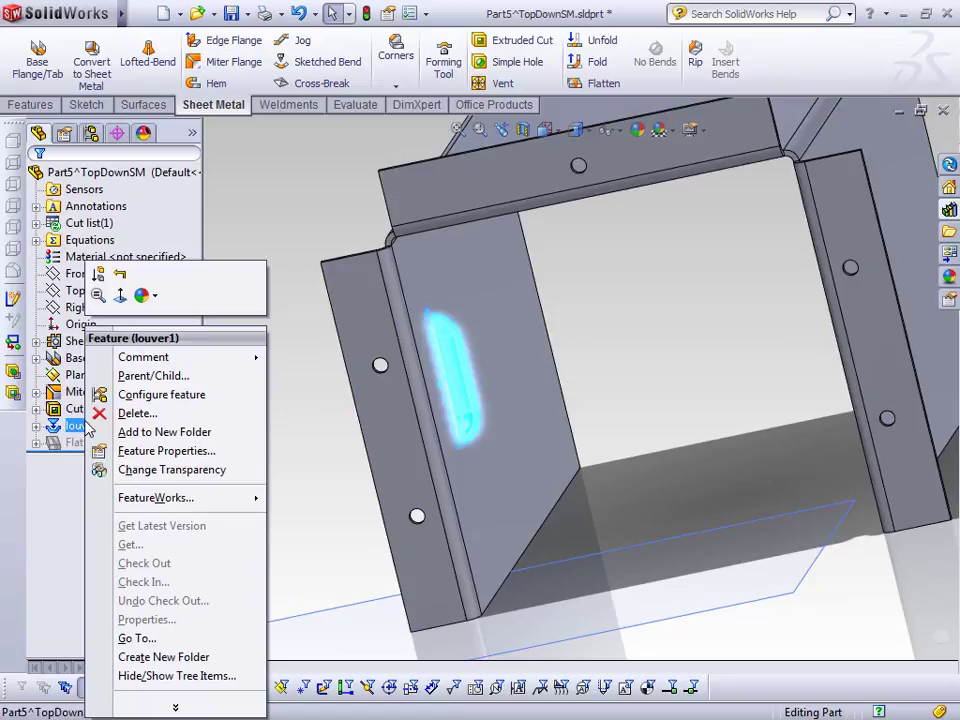
{"action": "left_click", "coordinate": [300, 475]}
Pattern the louver linearly along the side wall's bottom edge with 1.00 in spacing and 4 instances
{"action": "left_click", "coordinate": [84, 426]}
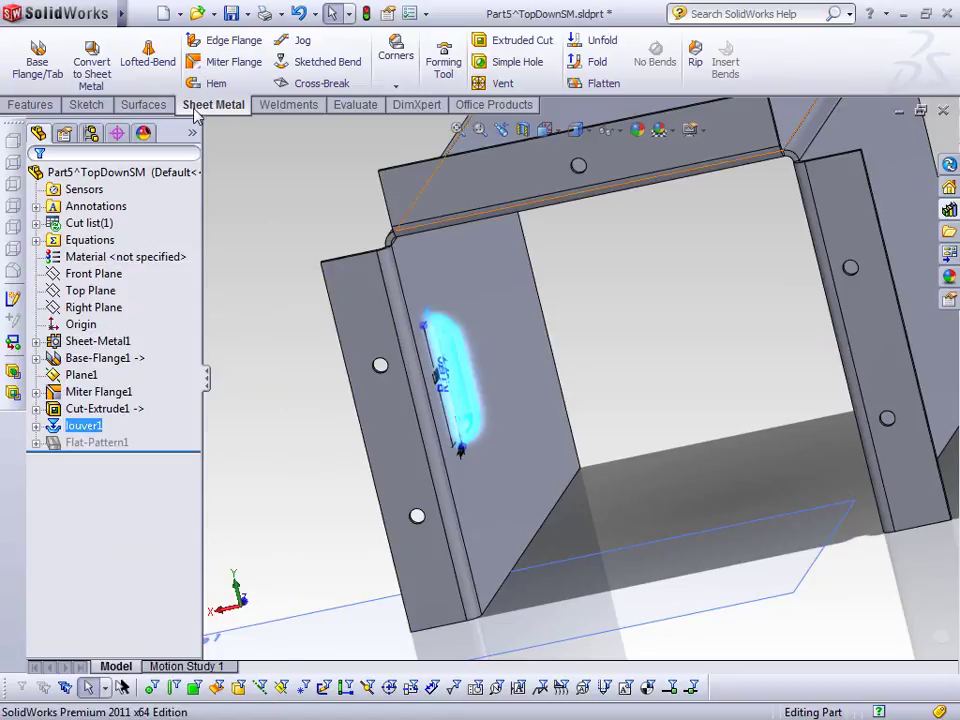
{"action": "left_click", "coordinate": [30, 104]}
{"action": "left_click", "coordinate": [544, 88]}
{"action": "left_click", "coordinate": [568, 103]}
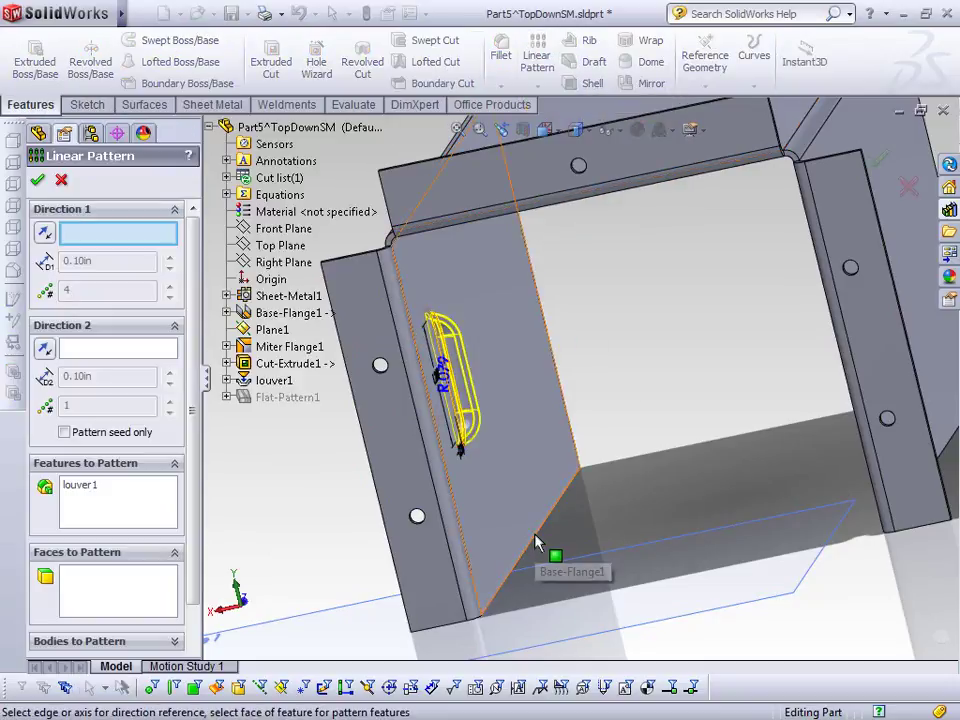
{"action": "left_click", "coordinate": [537, 541]}
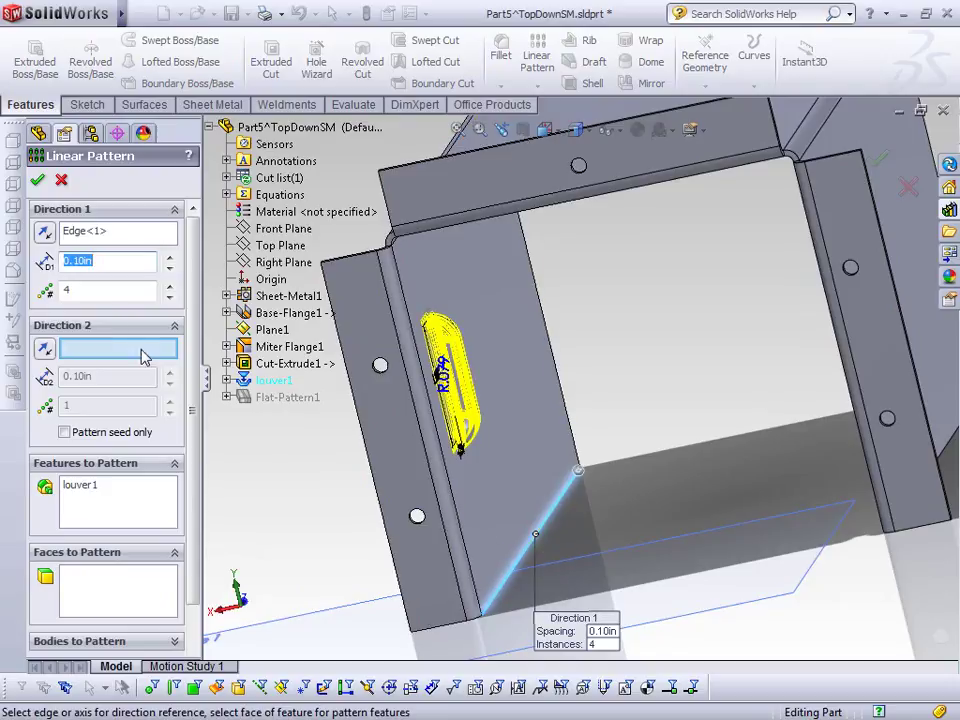
{"action": "type", "text": "1"}
{"action": "key", "text": "Tab"}
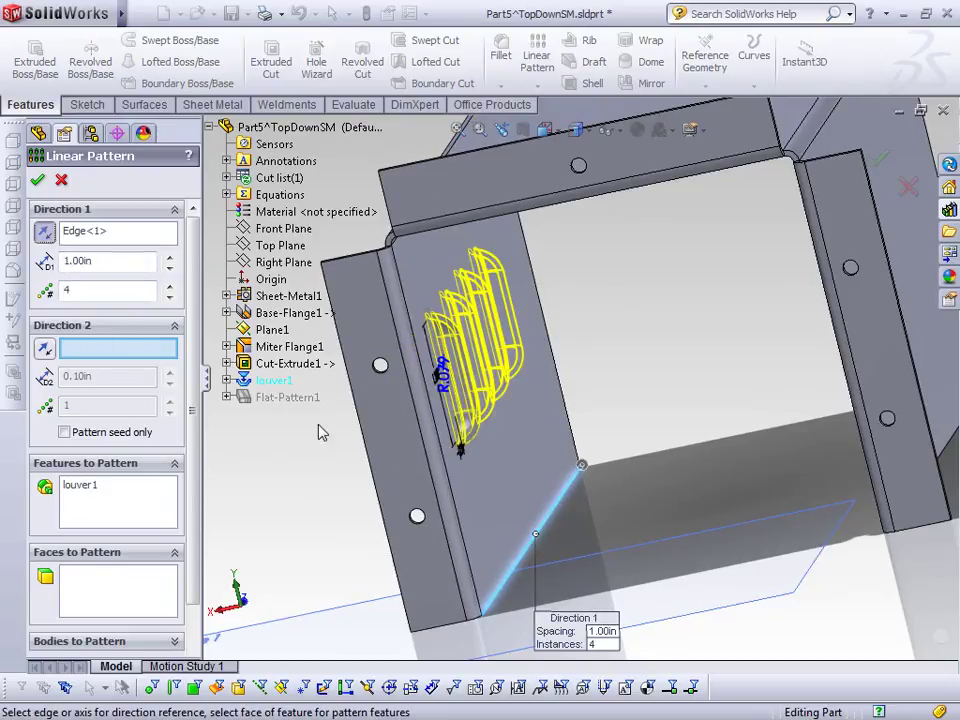
{"action": "middle_click_drag", "start_coordinate": [317, 516], "coordinate": [418, 488]}
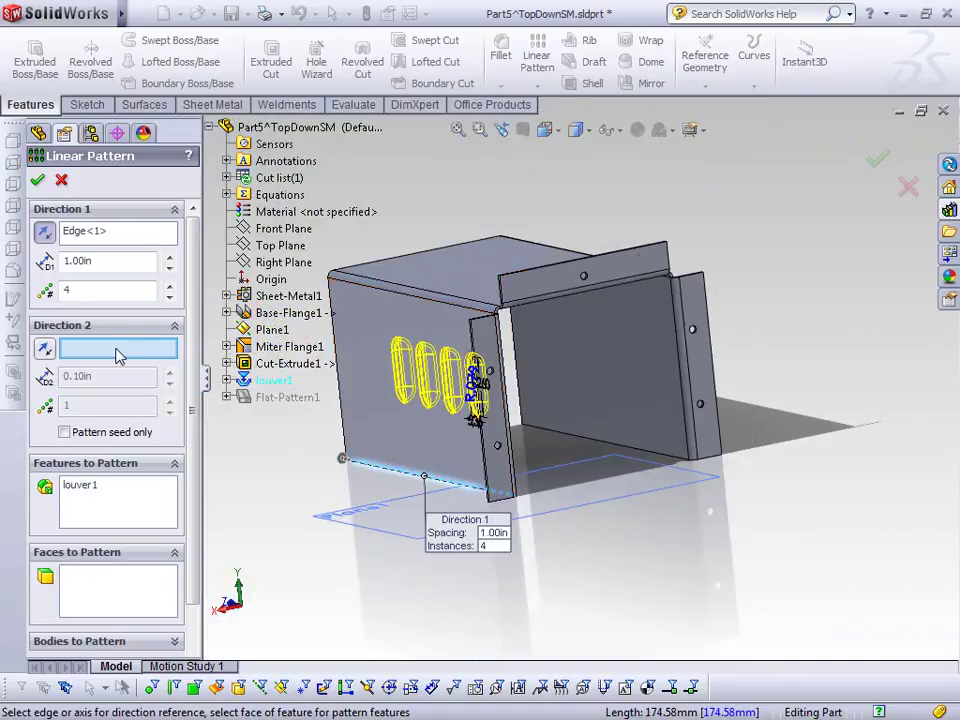
{"action": "key", "text": "Return"}
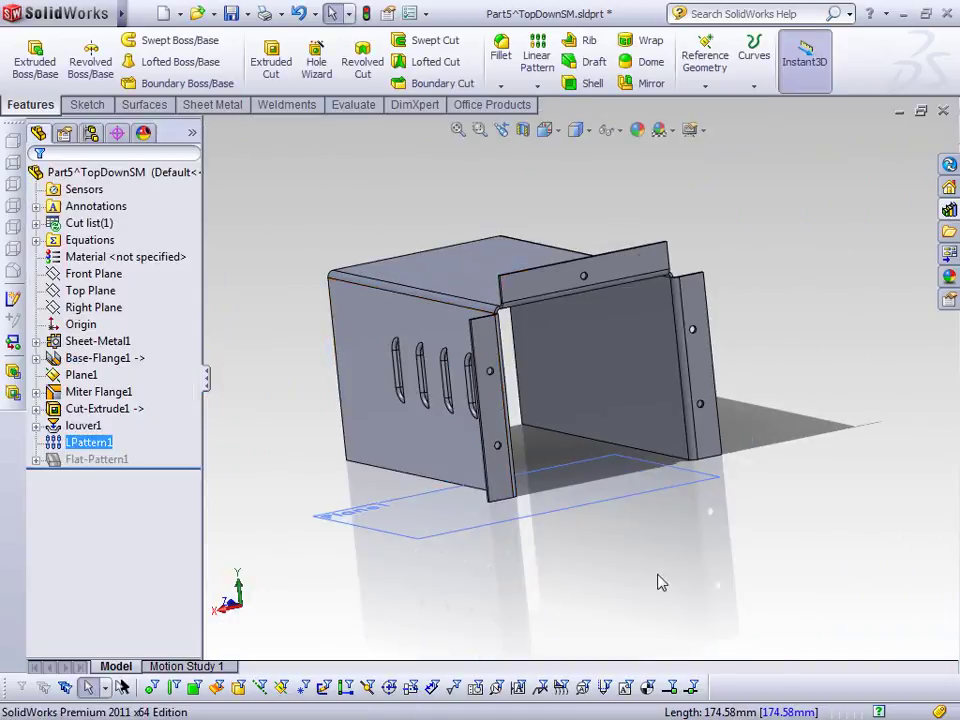
Mirror the louver and its linear pattern about the Right Plane onto the opposite side wall
{"action": "left_click", "coordinate": [88, 442], "text": "ctrl"}
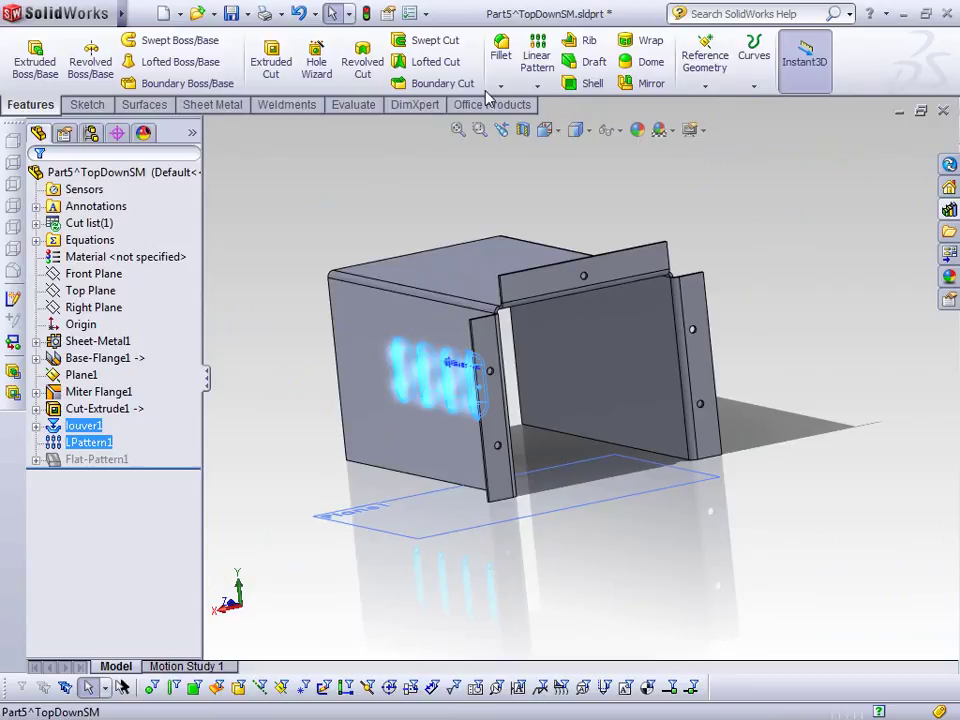
{"action": "left_click", "coordinate": [537, 86]}
{"action": "left_click", "coordinate": [560, 142]}
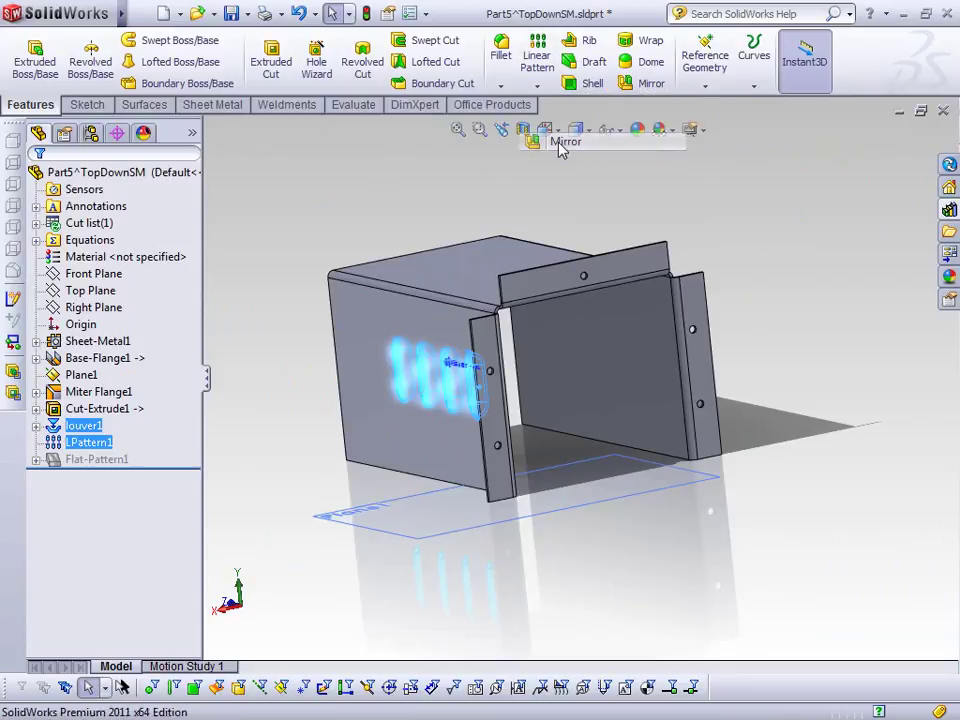
{"action": "left_click", "coordinate": [268, 262]}
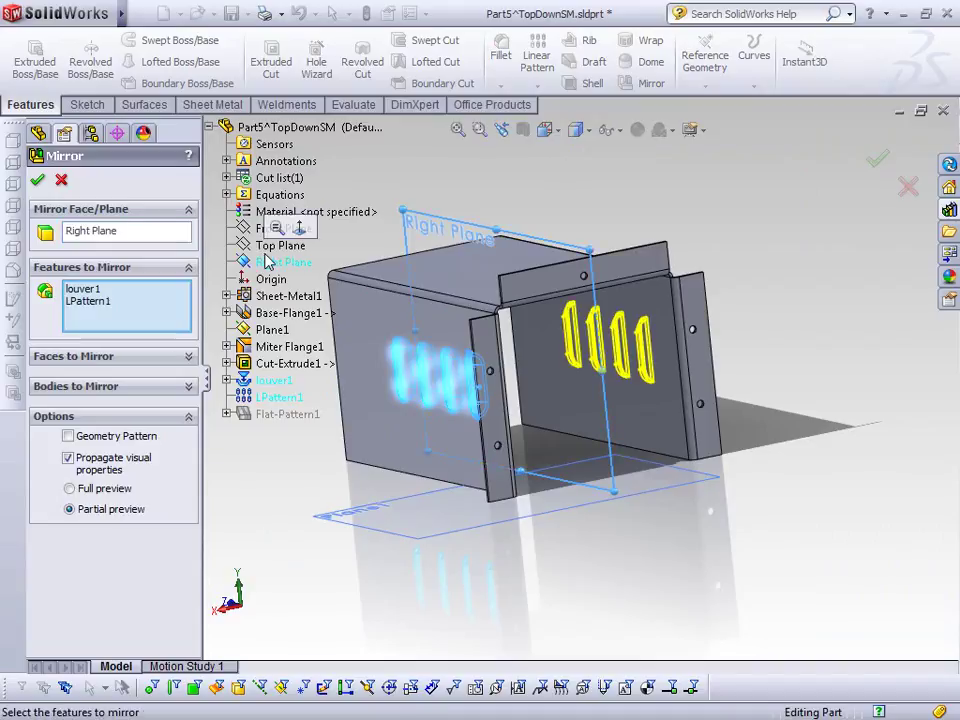
{"action": "left_click", "coordinate": [38, 181]}
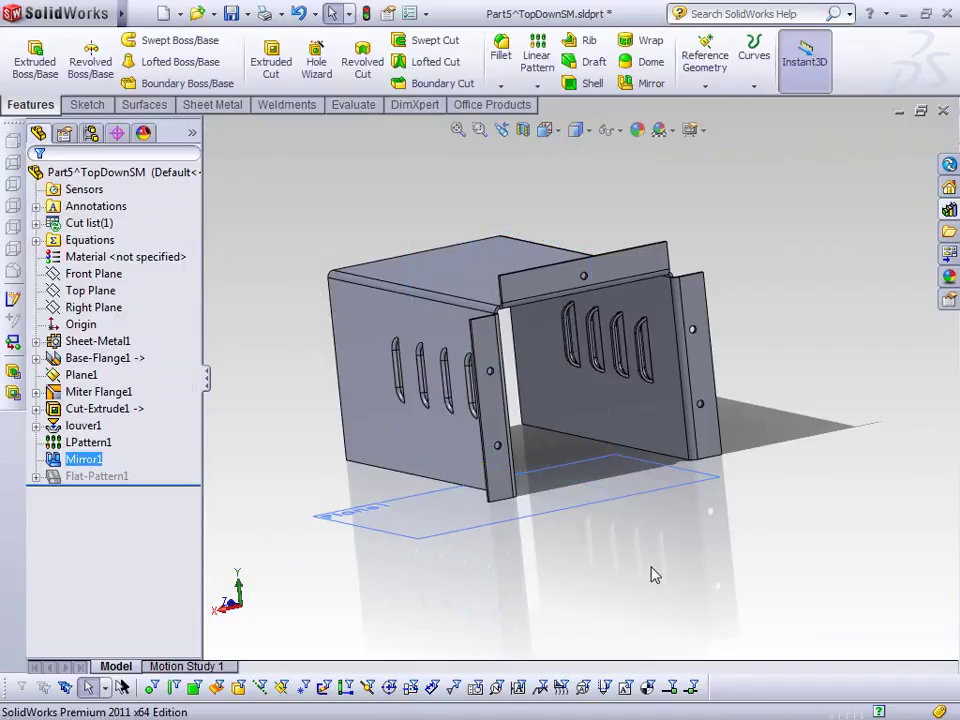
{"action": "left_click", "coordinate": [568, 544]}
{"action": "middle_click_drag", "start_coordinate": [456, 583], "coordinate": [663, 577]}
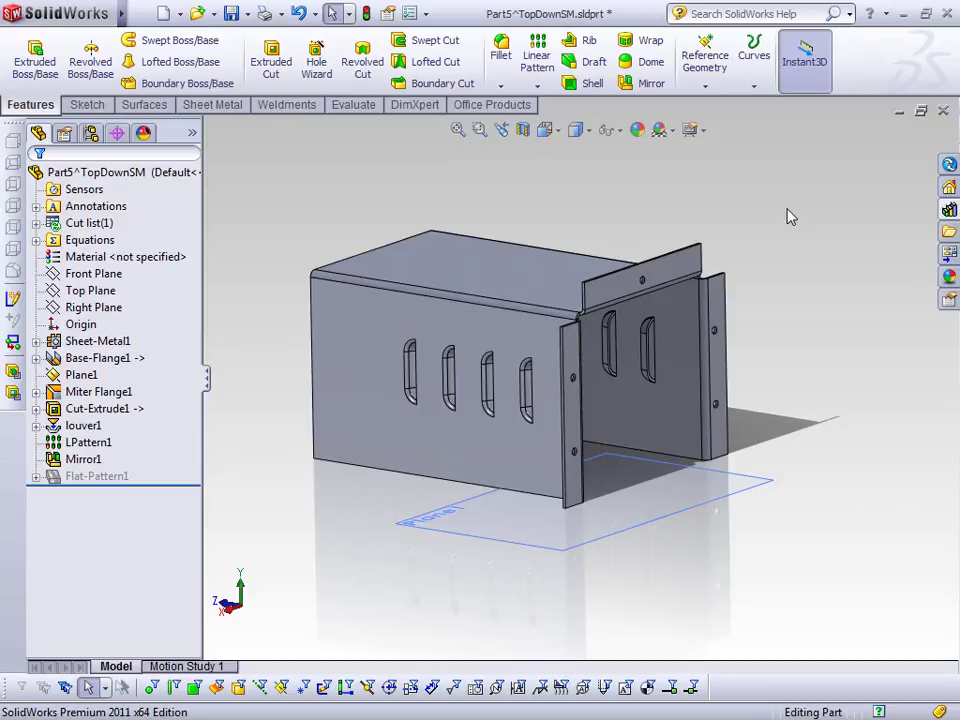
{"action": "scroll", "coordinate": [790, 300], "scroll_direction": "down", "scroll_amount": 2}
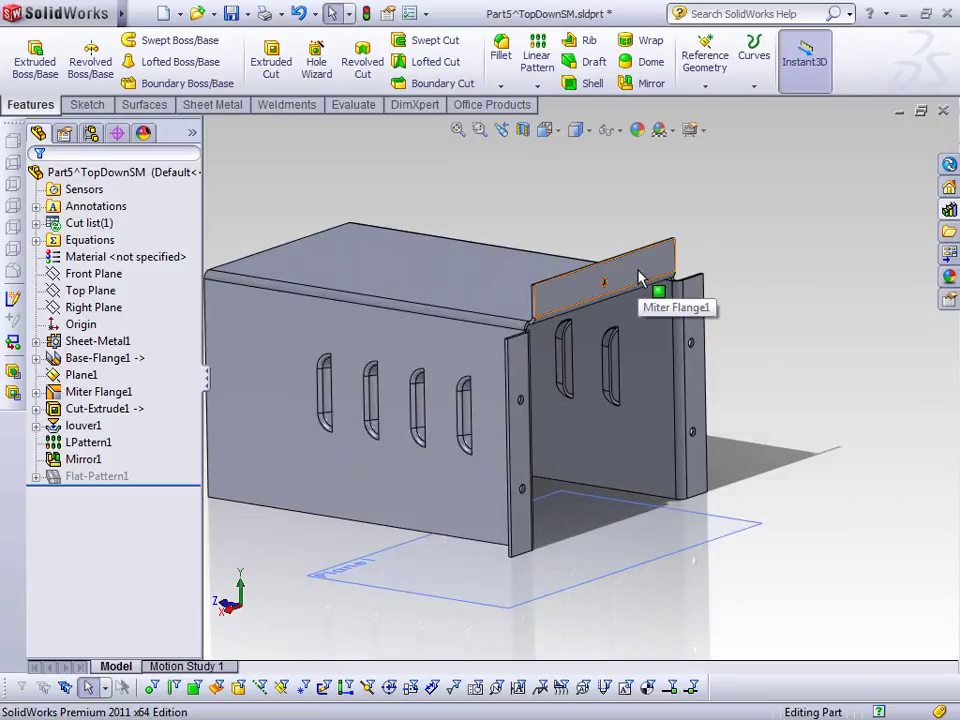
Run a DFMXpress manufacturability check on the enclosure with Sheet metal as the manufacturing process
{"action": "mouse_move", "coordinate": [121, 13]}
{"action": "left_click", "coordinate": [284, 14]}
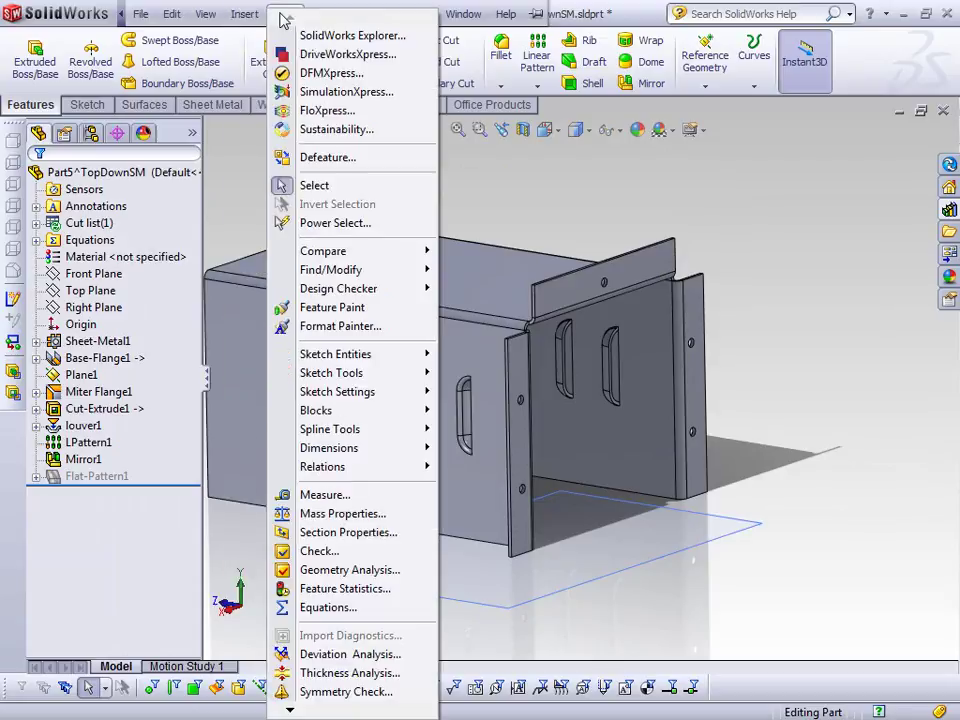
{"action": "left_click", "coordinate": [320, 74]}
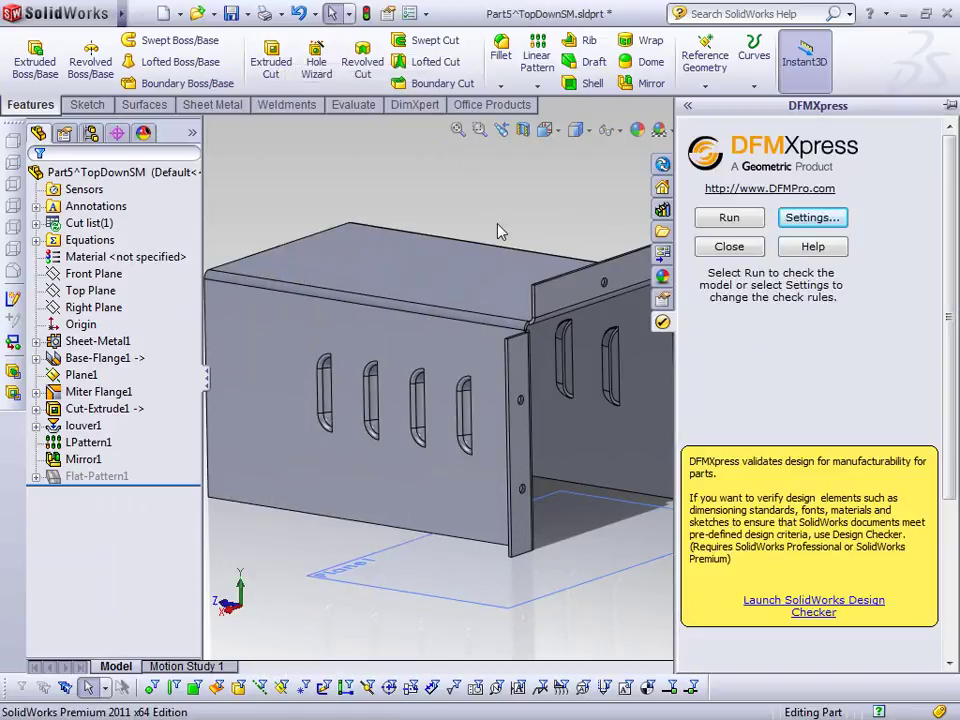
{"action": "left_click", "coordinate": [812, 219]}
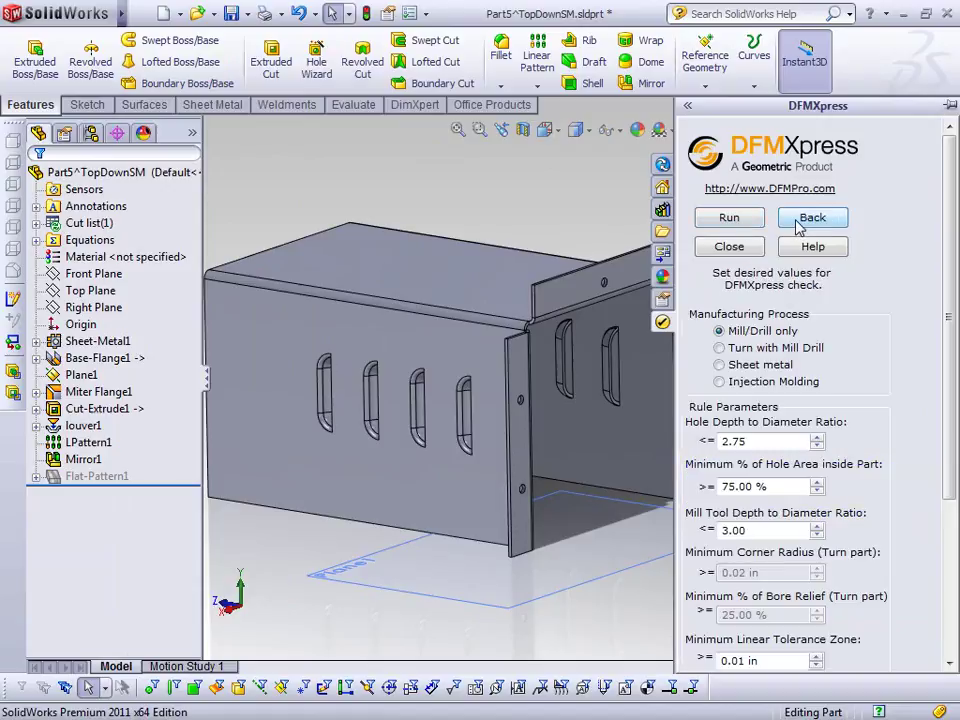
{"action": "left_click", "coordinate": [720, 365]}
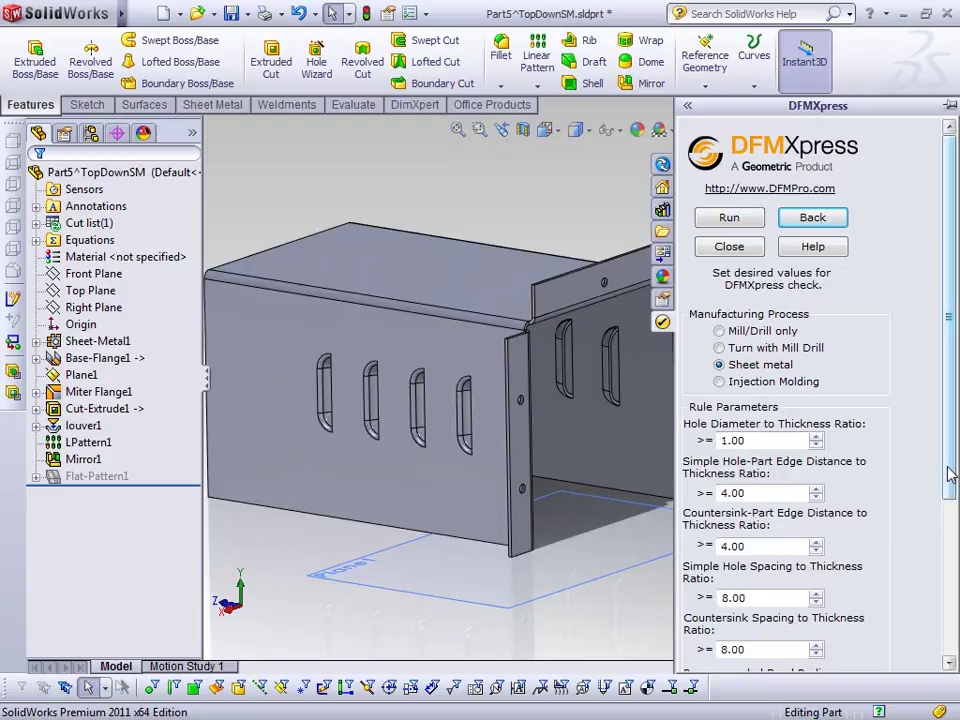
{"action": "scroll", "coordinate": [945, 535], "scroll_direction": "down", "scroll_amount": 3}
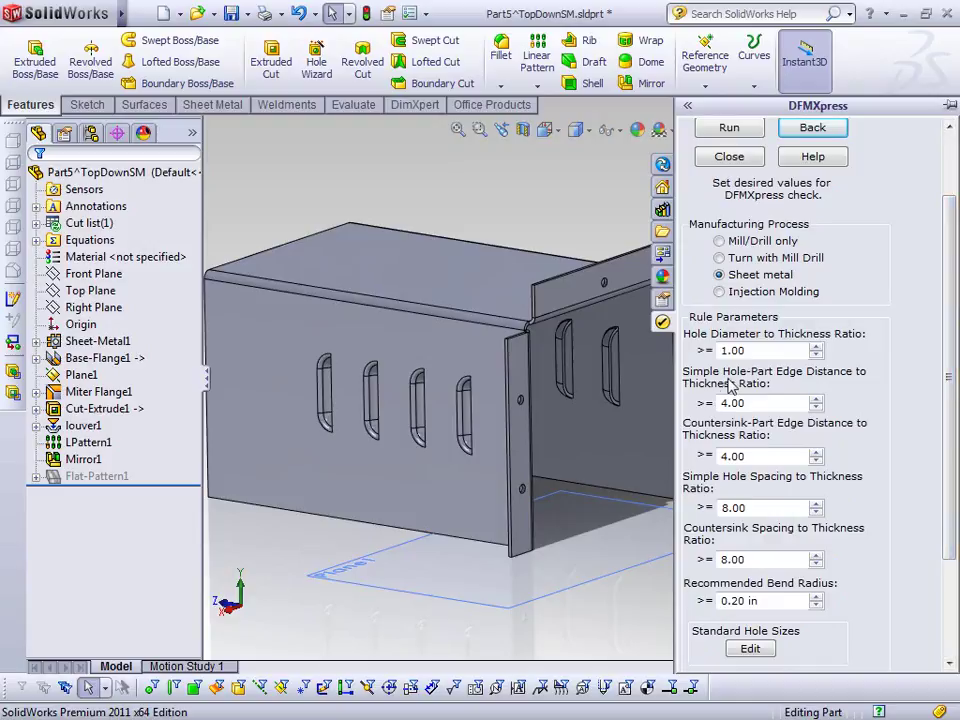
{"action": "mouse_move", "coordinate": [770, 405]}
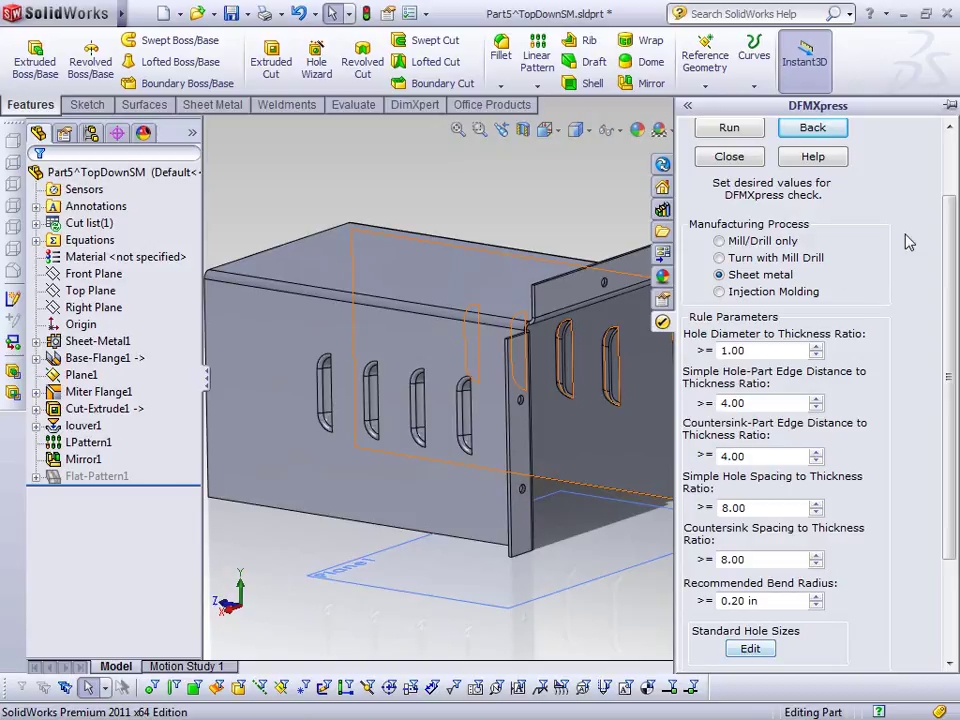
{"action": "scroll", "coordinate": [712, 140], "scroll_direction": "up", "scroll_amount": 1}
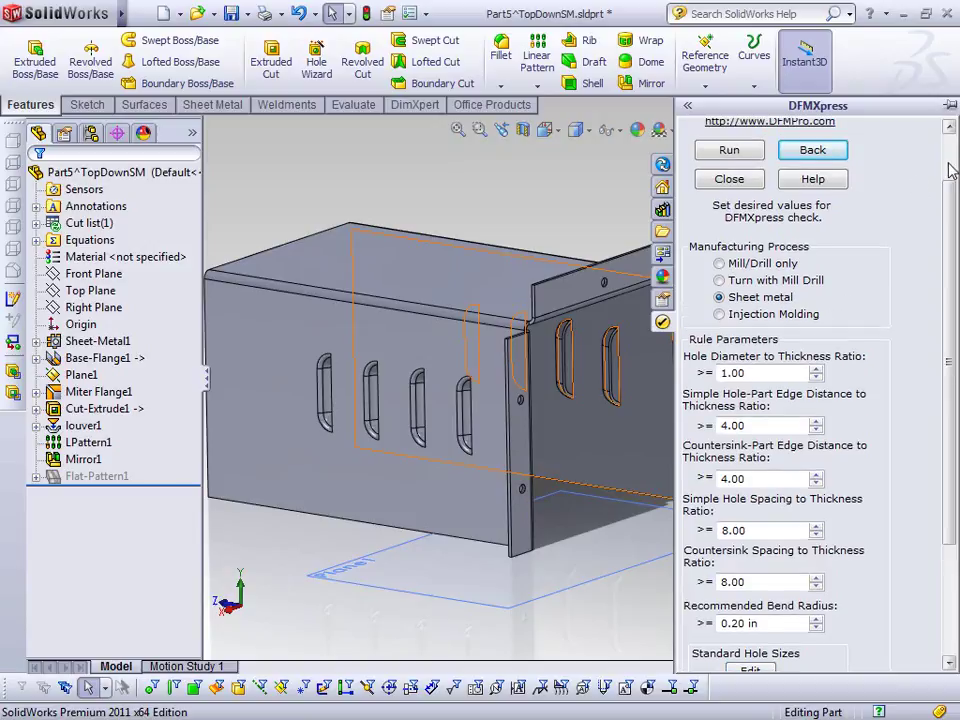
{"action": "left_click", "coordinate": [729, 151]}
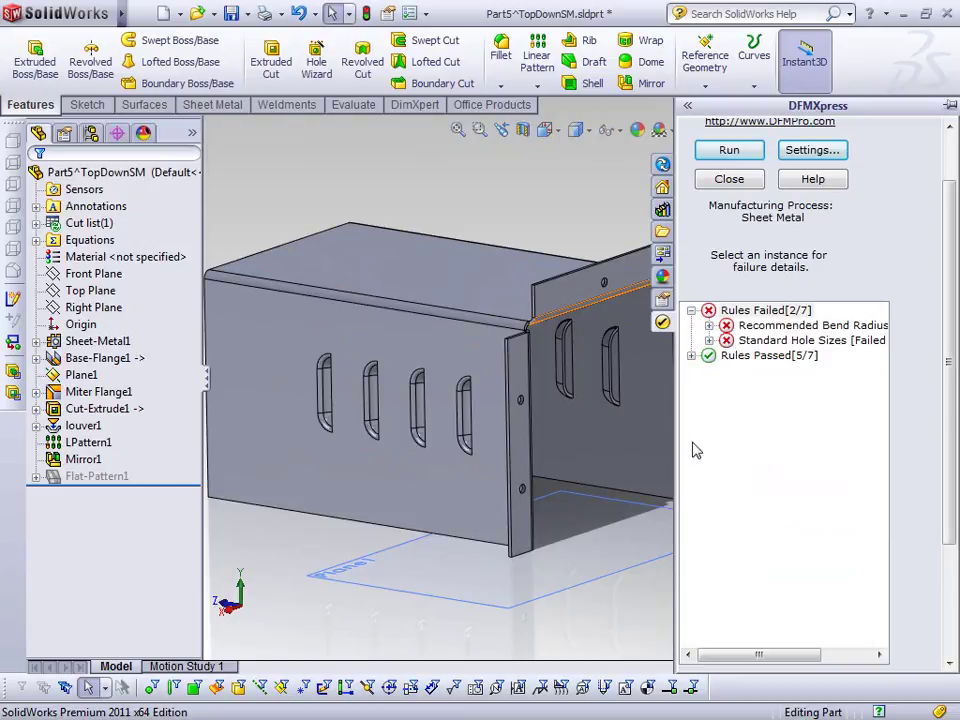
Examine the failed Recommended Bend Radius rule and its instances 1, 5 and 8 on the model
{"action": "left_click_drag", "start_coordinate": [675, 448], "coordinate": [595, 448]}
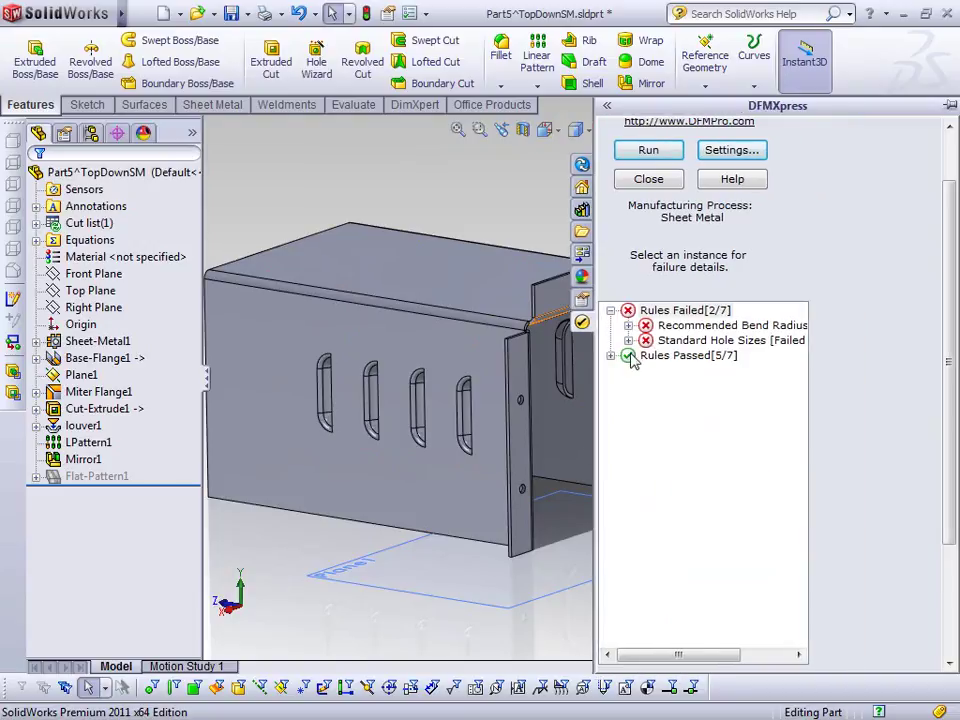
{"action": "left_click", "coordinate": [698, 330]}
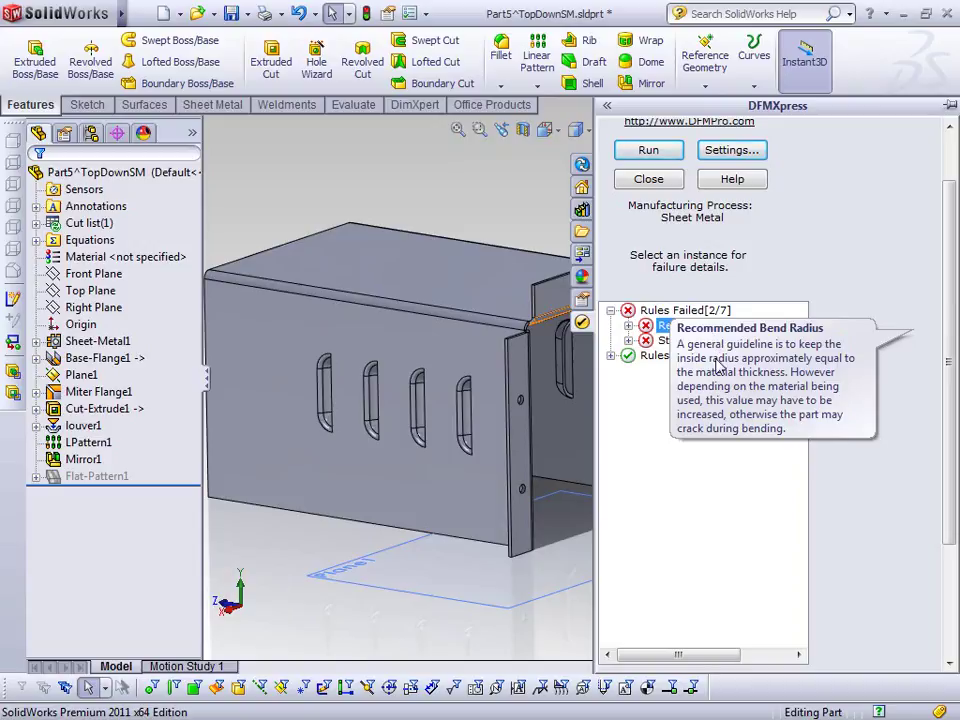
{"action": "left_click", "coordinate": [629, 326]}
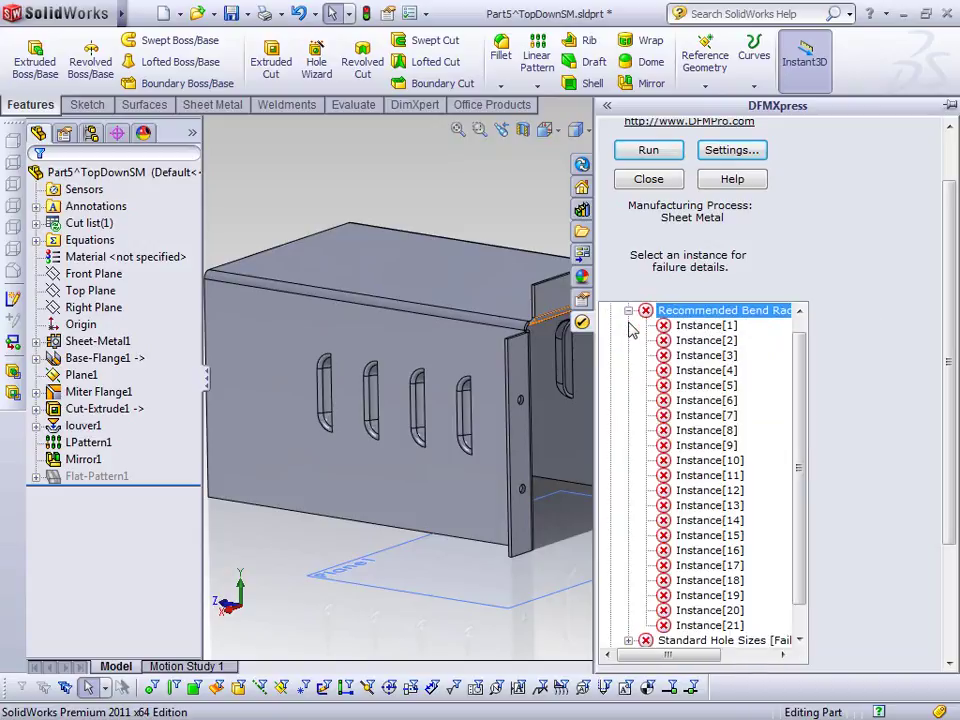
{"action": "left_click", "coordinate": [698, 328]}
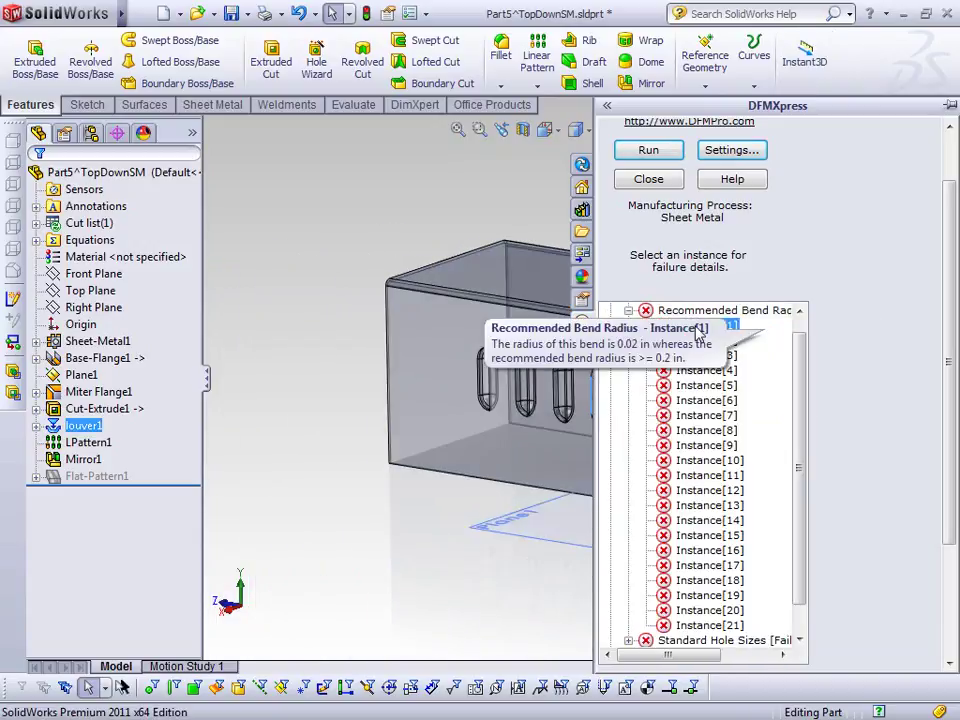
{"action": "left_click", "coordinate": [674, 387]}
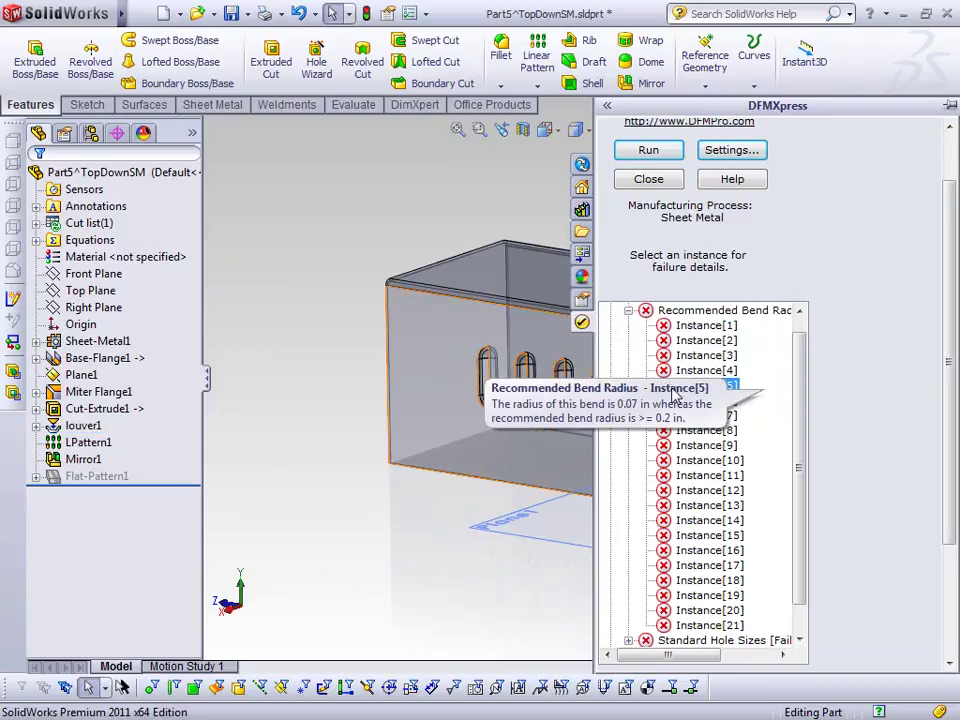
{"action": "left_click", "coordinate": [708, 430]}
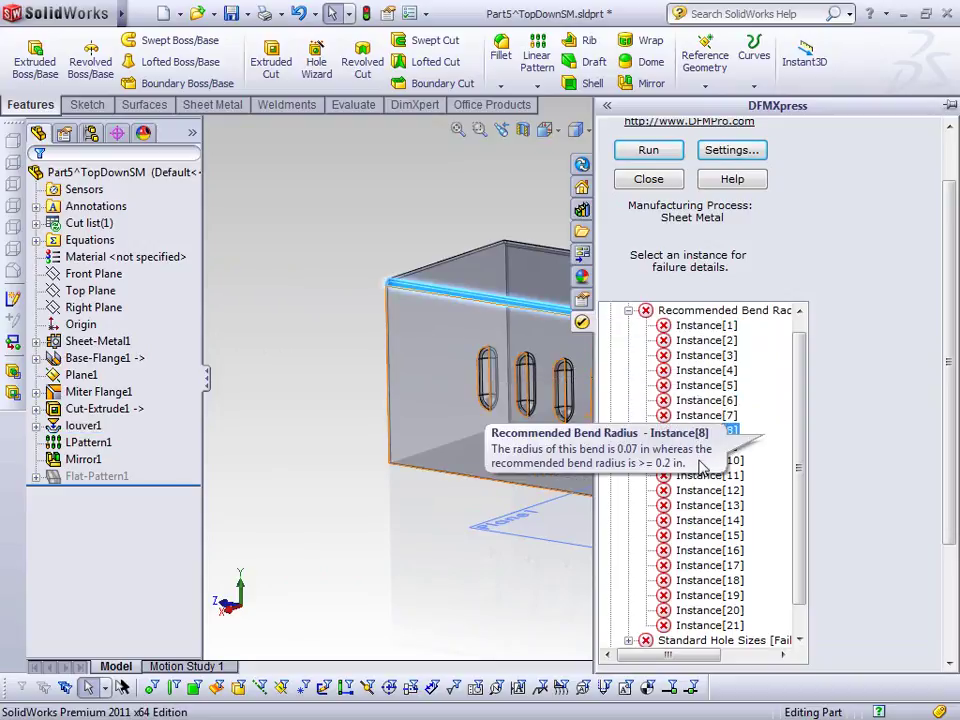
{"action": "left_click", "coordinate": [628, 310]}
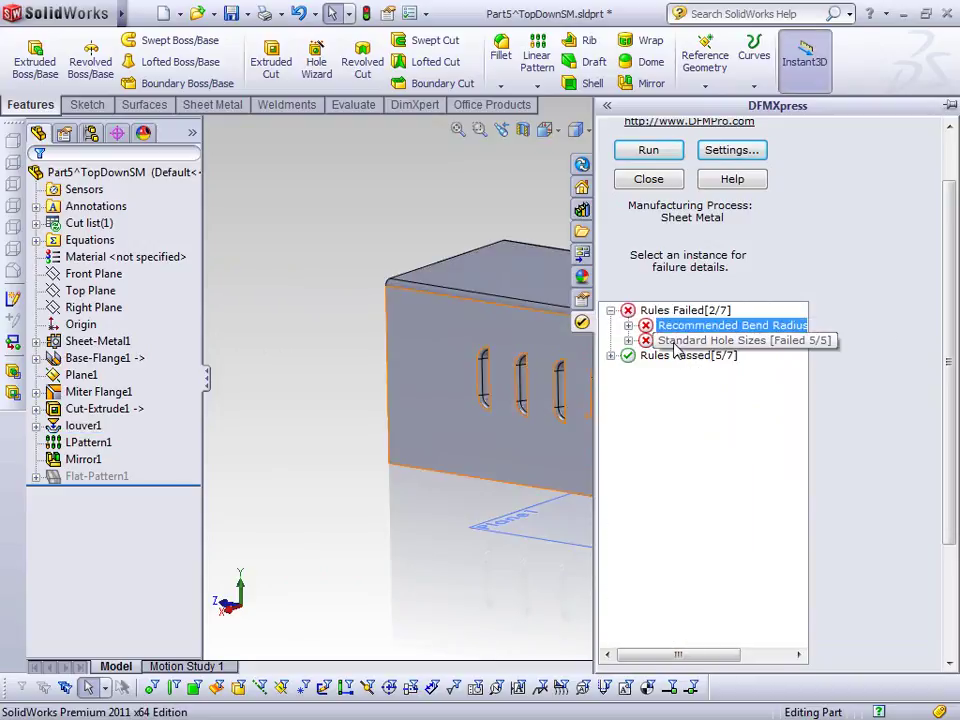
Examine the first failed Standard Hole Sizes instance with the whole part in view, and close DFMXpress
{"action": "left_click", "coordinate": [680, 343]}
{"action": "left_click", "coordinate": [629, 340]}
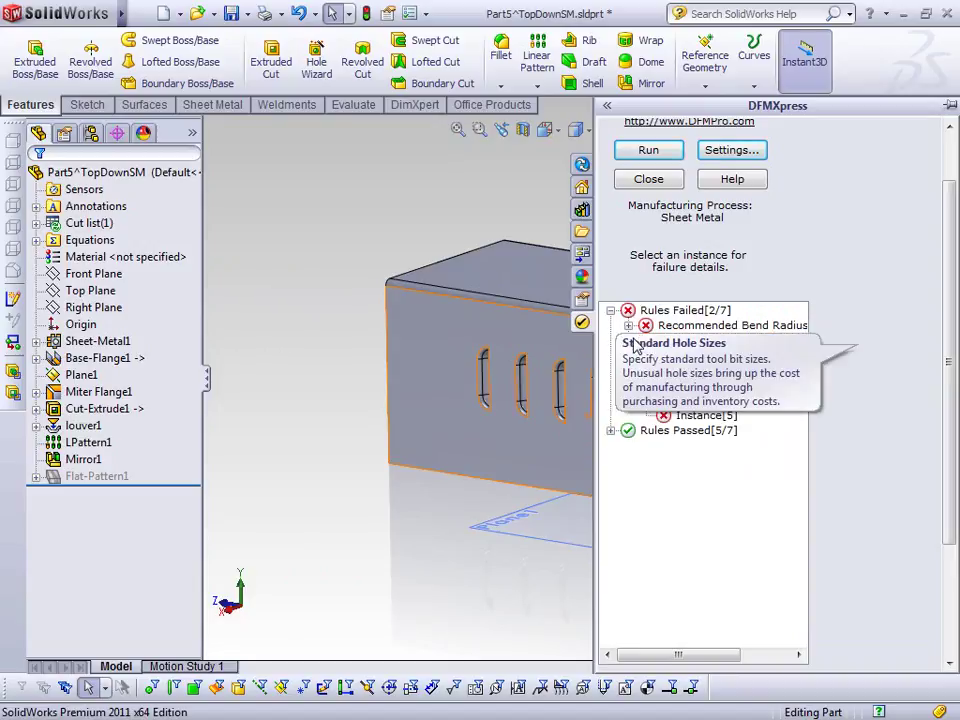
{"action": "left_click", "coordinate": [700, 358]}
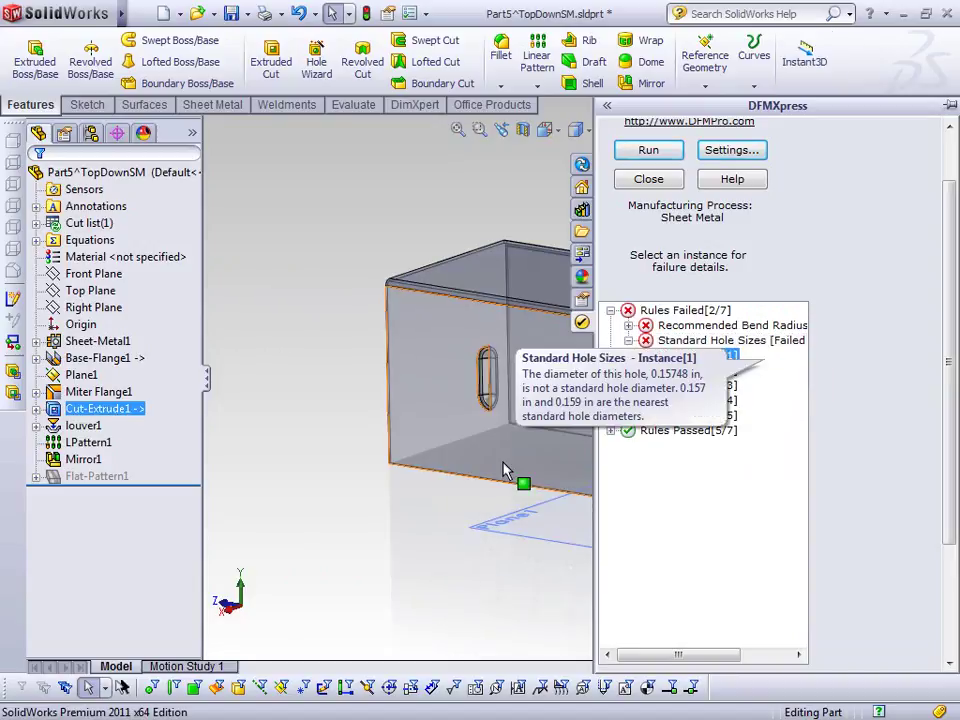
{"action": "left_click", "coordinate": [456, 129]}
{"action": "left_click", "coordinate": [949, 322]}
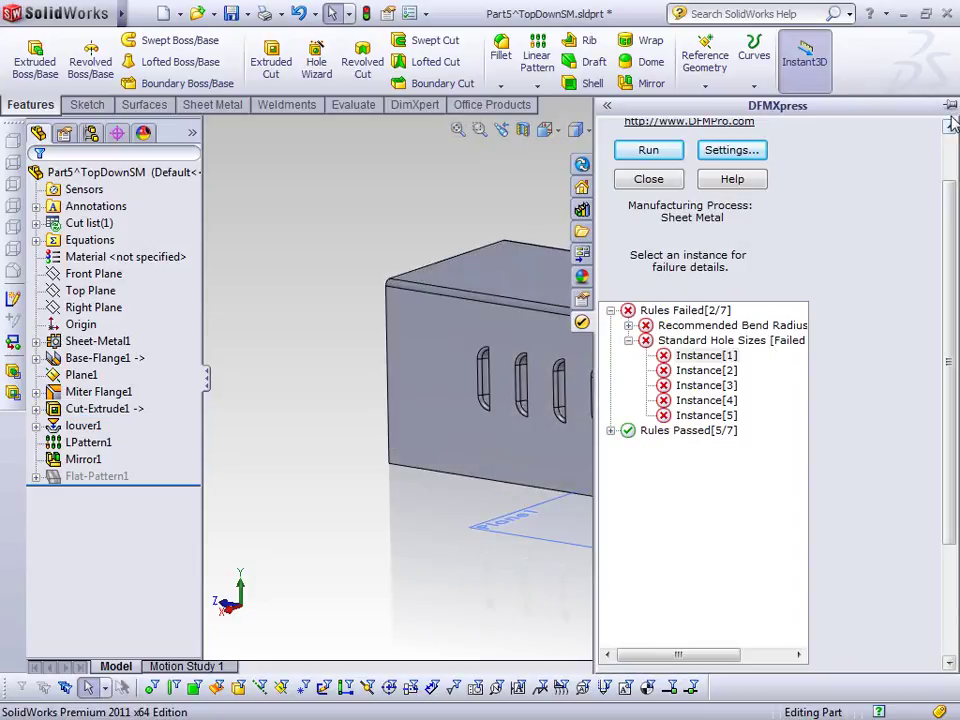
{"action": "left_click", "coordinate": [703, 362]}
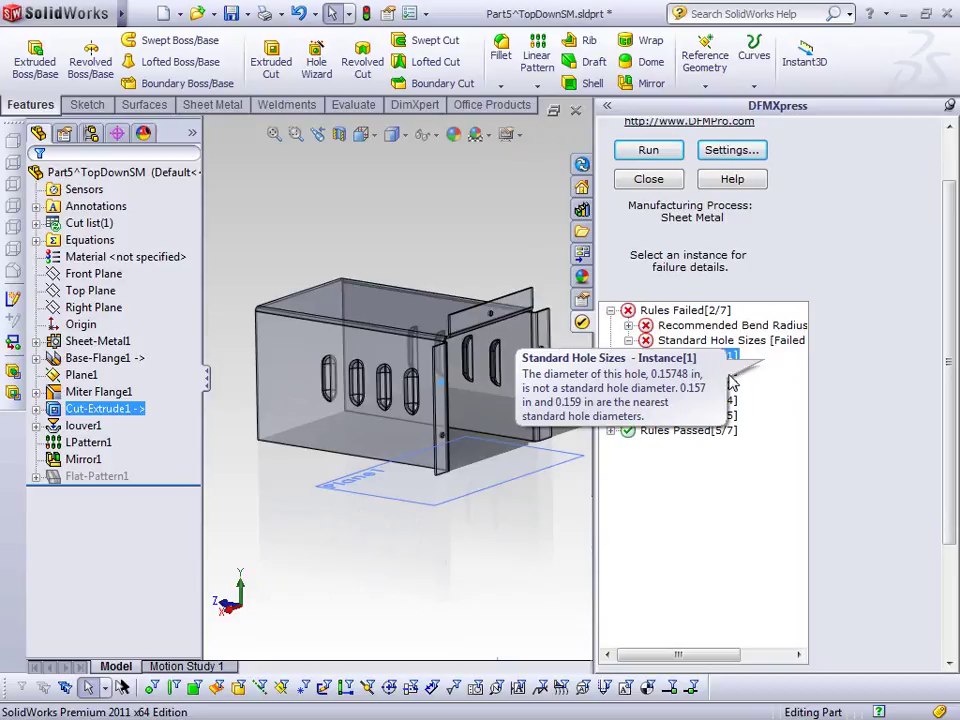
{"action": "left_click", "coordinate": [611, 311]}
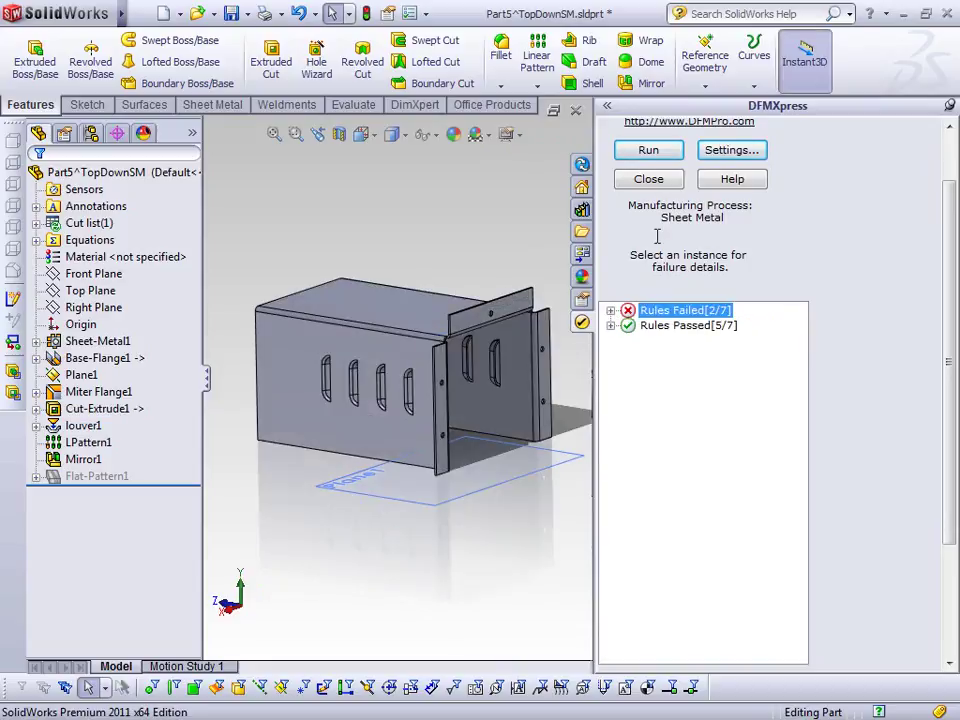
{"action": "left_click", "coordinate": [664, 188]}
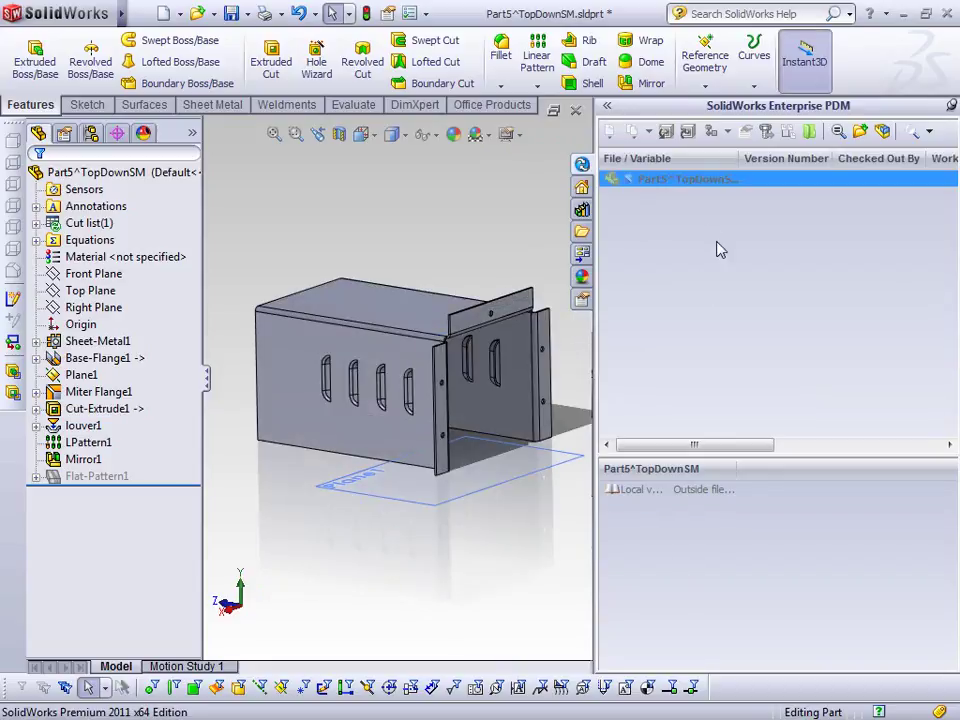
Check the diameter of the lower mounting hole on the enclosure's side flange
{"action": "mouse_move", "coordinate": [105, 5]}
{"action": "left_click", "coordinate": [245, 14]}
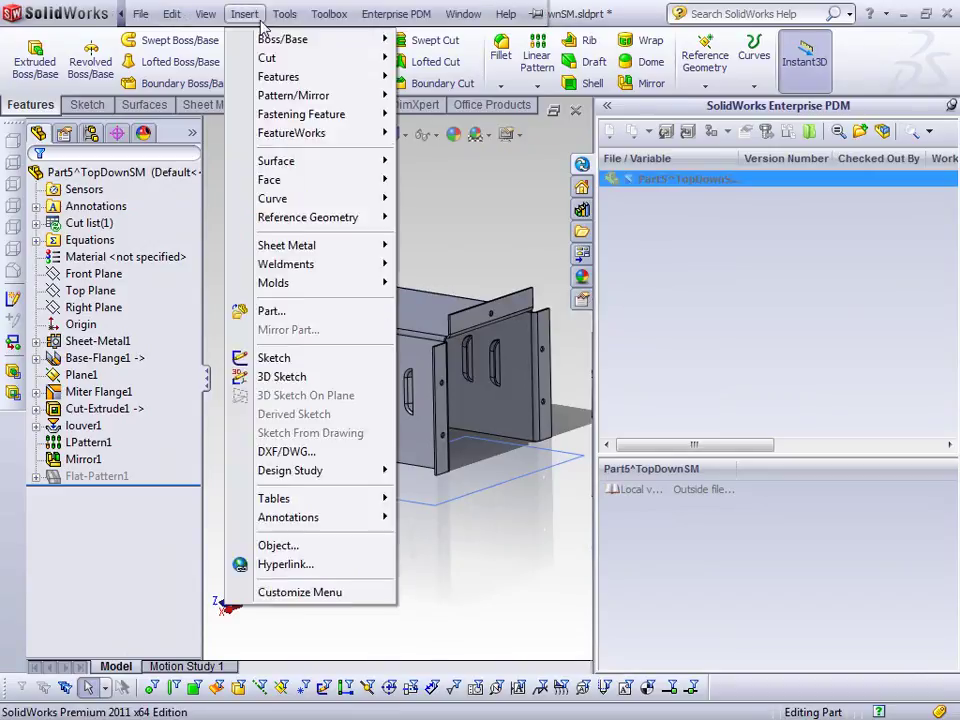
{"action": "mouse_move", "coordinate": [284, 14]}
{"action": "left_click", "coordinate": [548, 557]}
{"action": "scroll", "coordinate": [497, 456], "scroll_direction": "down", "scroll_amount": 6}
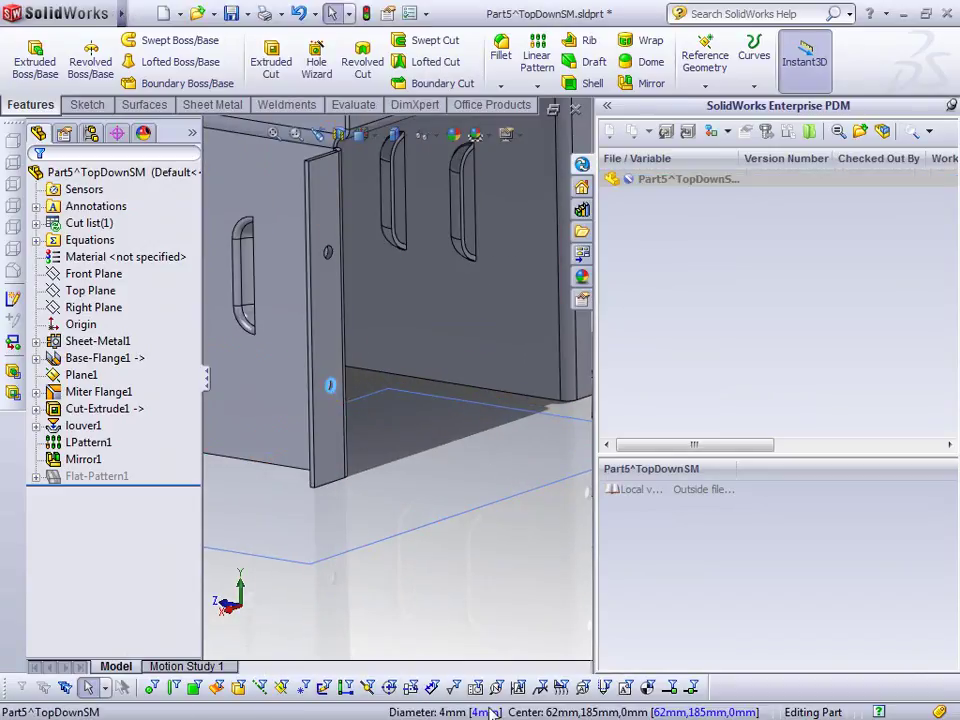
In the DFMXpress settings, set the Standard Hole Sizes validation units to English and metric
{"action": "mouse_move", "coordinate": [82, 8]}
{"action": "left_click", "coordinate": [288, 14]}
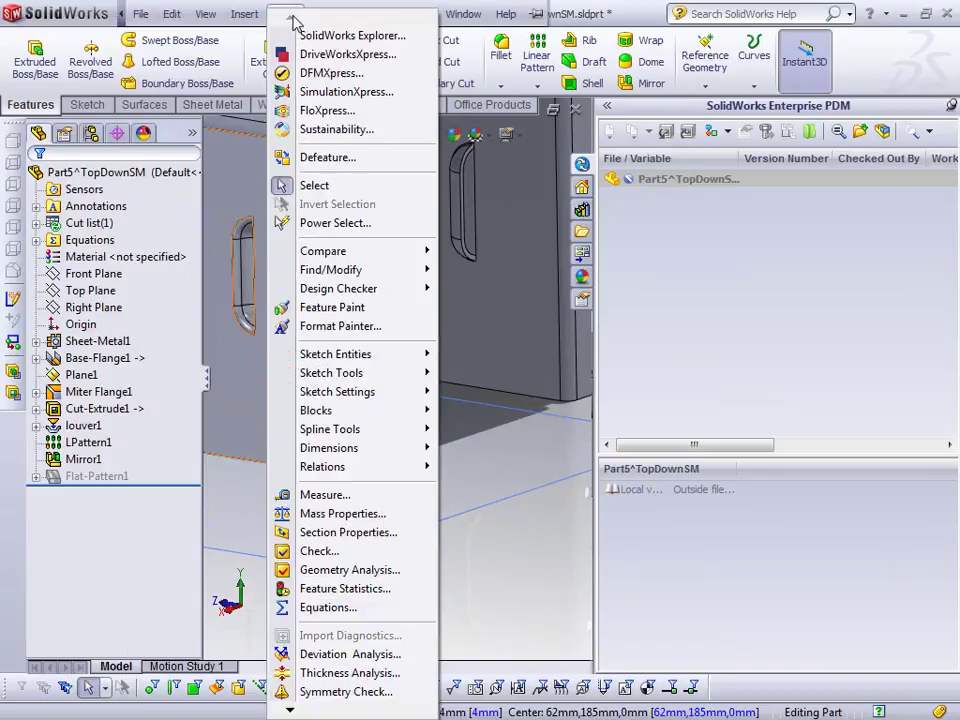
{"action": "left_click", "coordinate": [318, 73]}
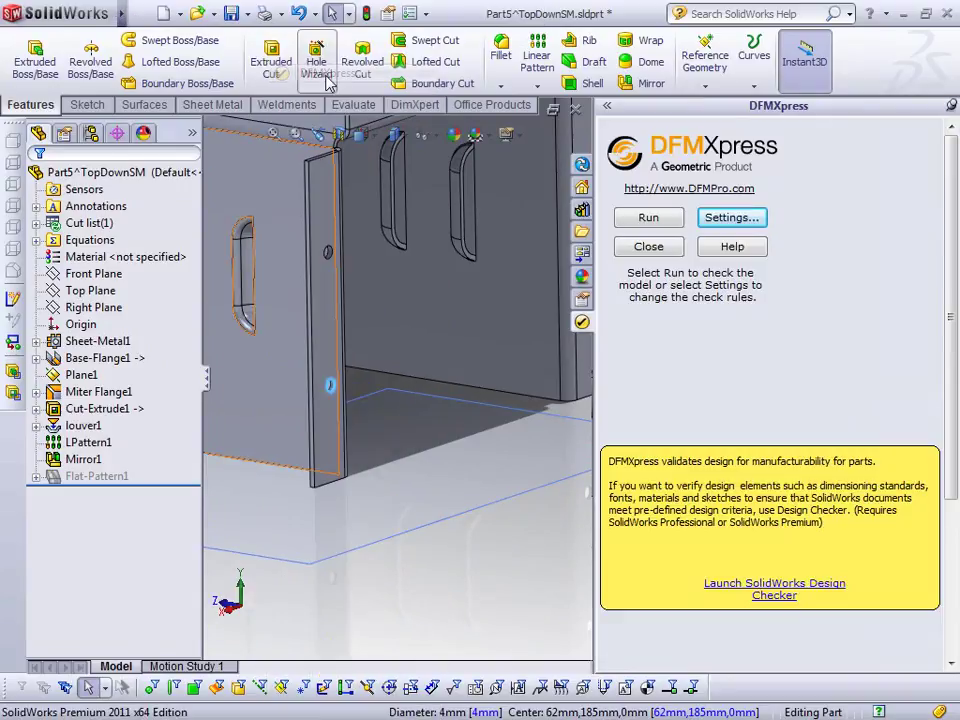
{"action": "left_click", "coordinate": [733, 217]}
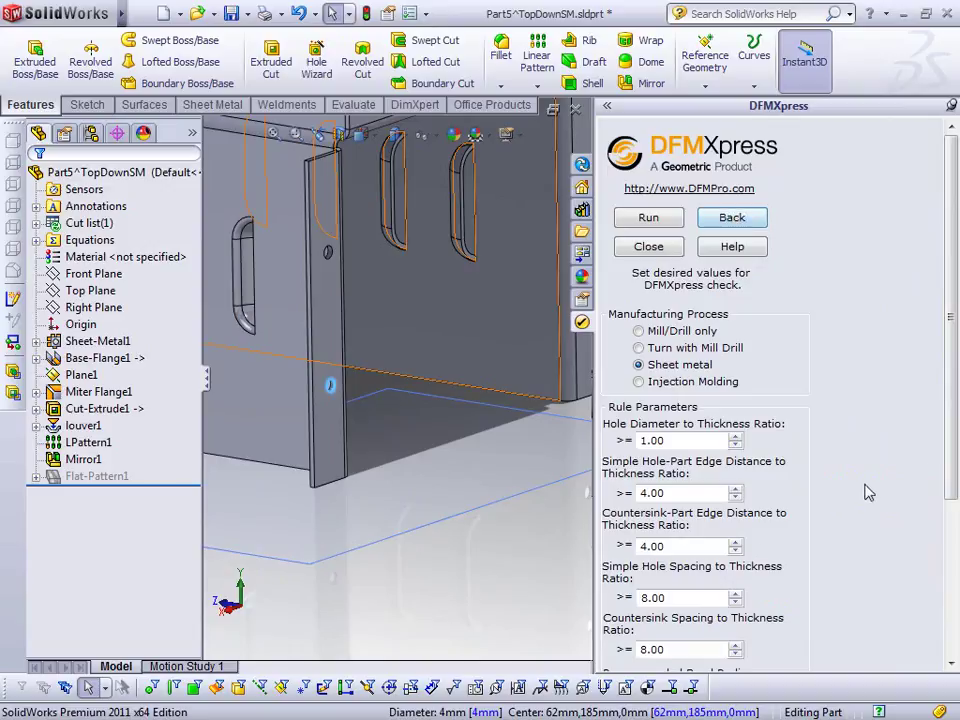
{"action": "scroll", "coordinate": [940, 560], "scroll_direction": "down", "scroll_amount": 5}
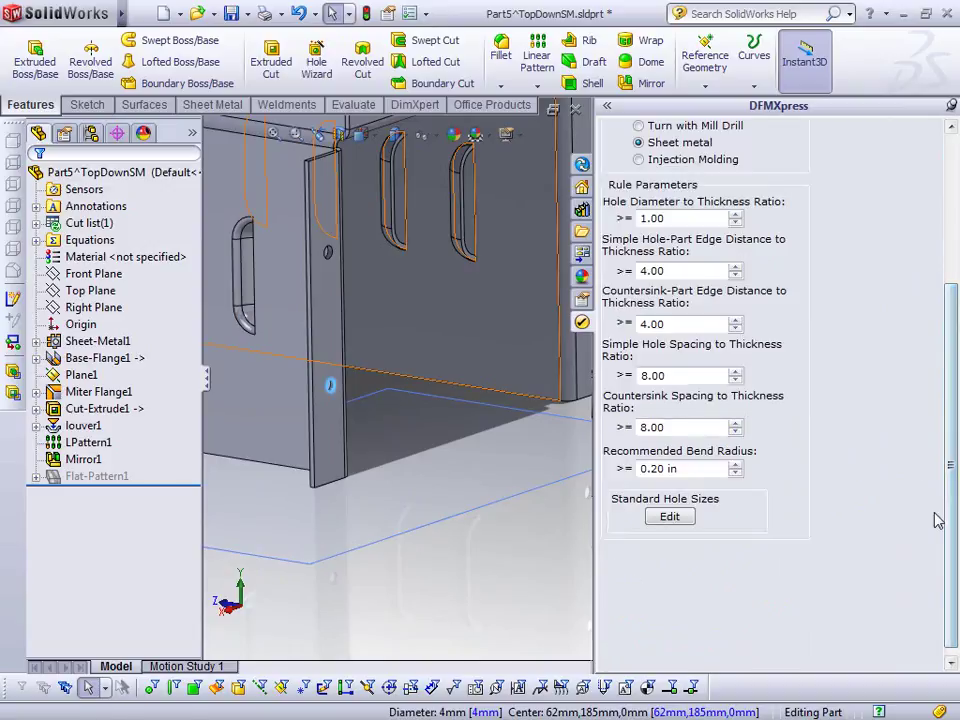
{"action": "left_click", "coordinate": [667, 518]}
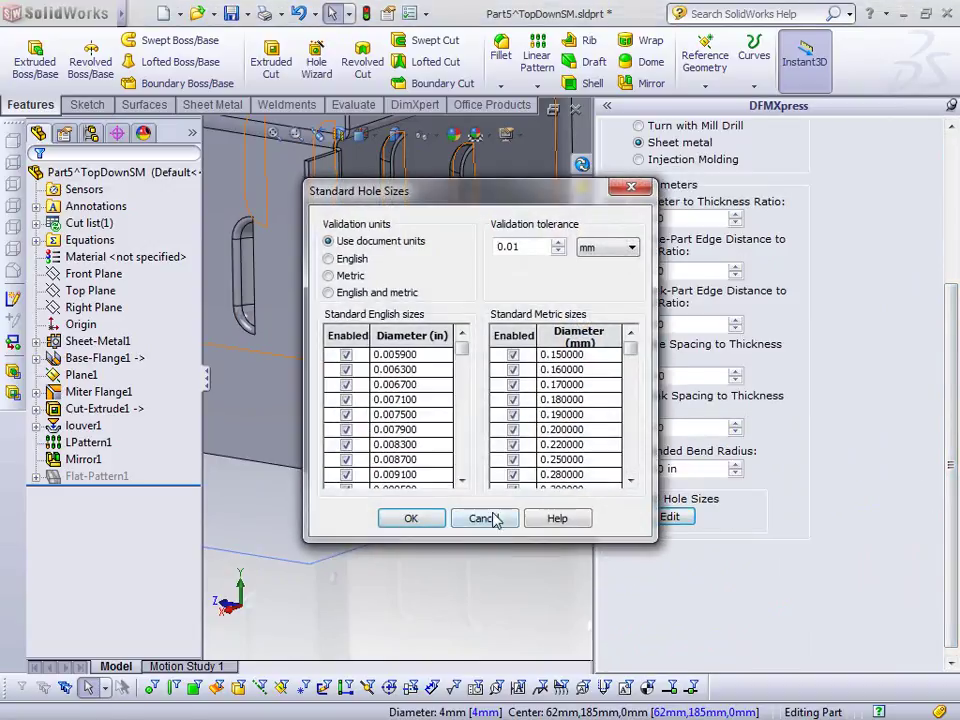
{"action": "left_click", "coordinate": [340, 275]}
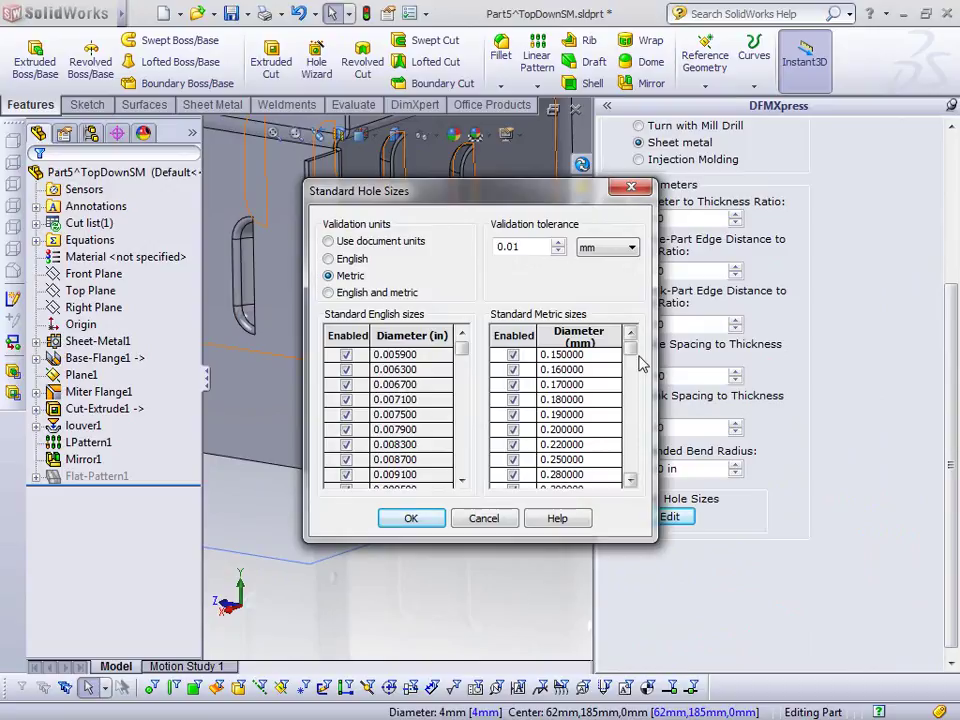
{"action": "left_click_drag", "start_coordinate": [632, 357], "coordinate": [637, 395]}
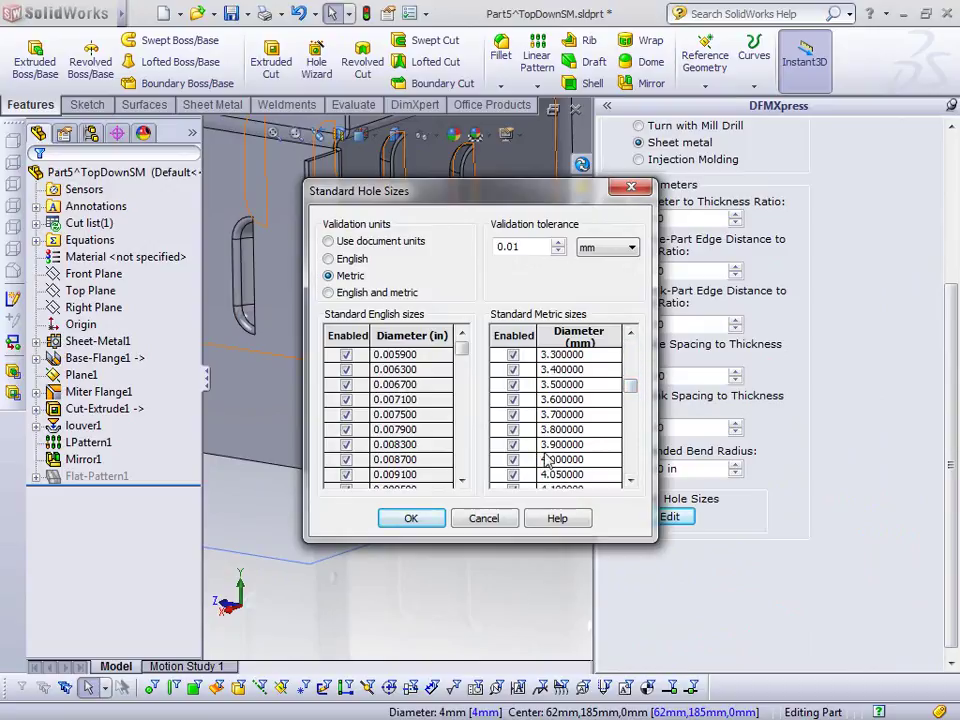
{"action": "left_click", "coordinate": [363, 293]}
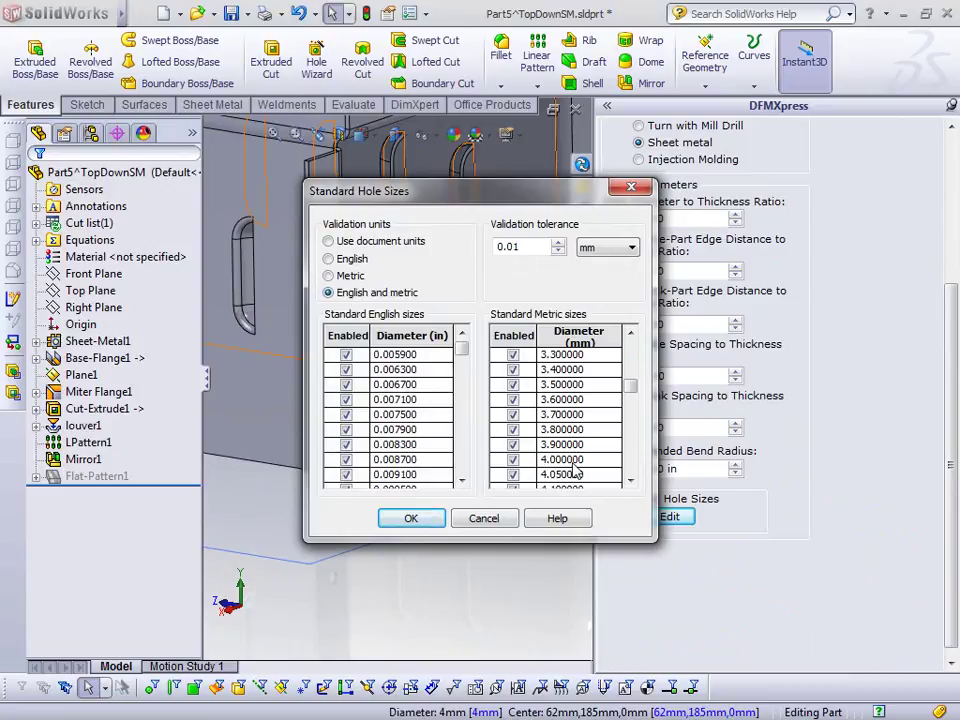
{"action": "left_click", "coordinate": [443, 517]}
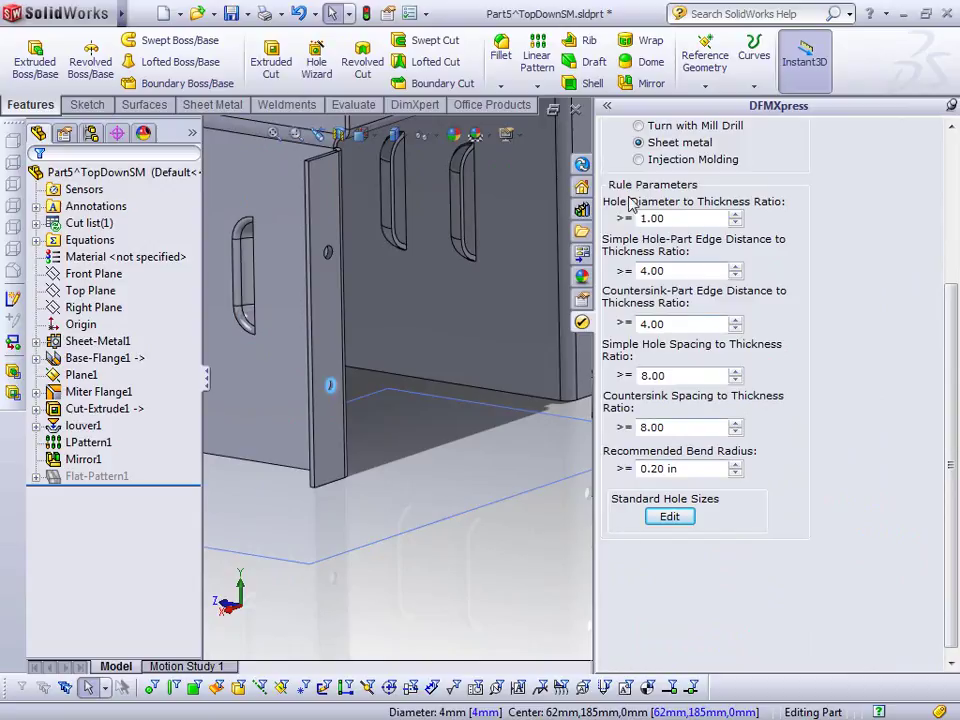
Rerun the DFMXpress manufacturability check on the enclosure with the updated hole size settings
{"action": "scroll", "coordinate": [952, 175], "scroll_direction": "up", "scroll_amount": 2}
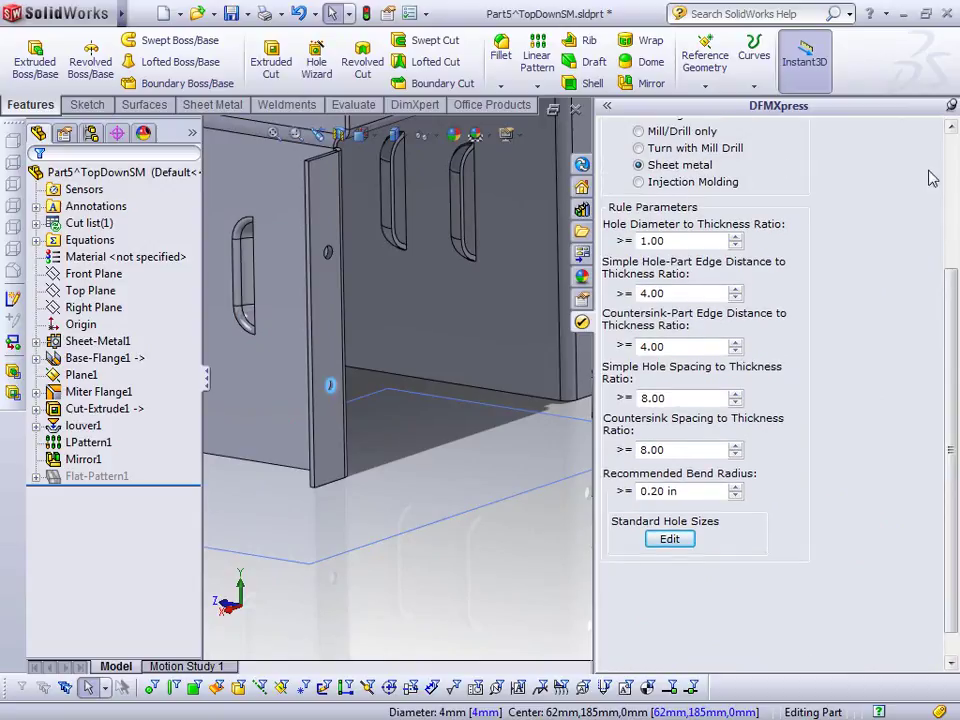
{"action": "scroll", "coordinate": [952, 175], "scroll_direction": "up", "scroll_amount": 3}
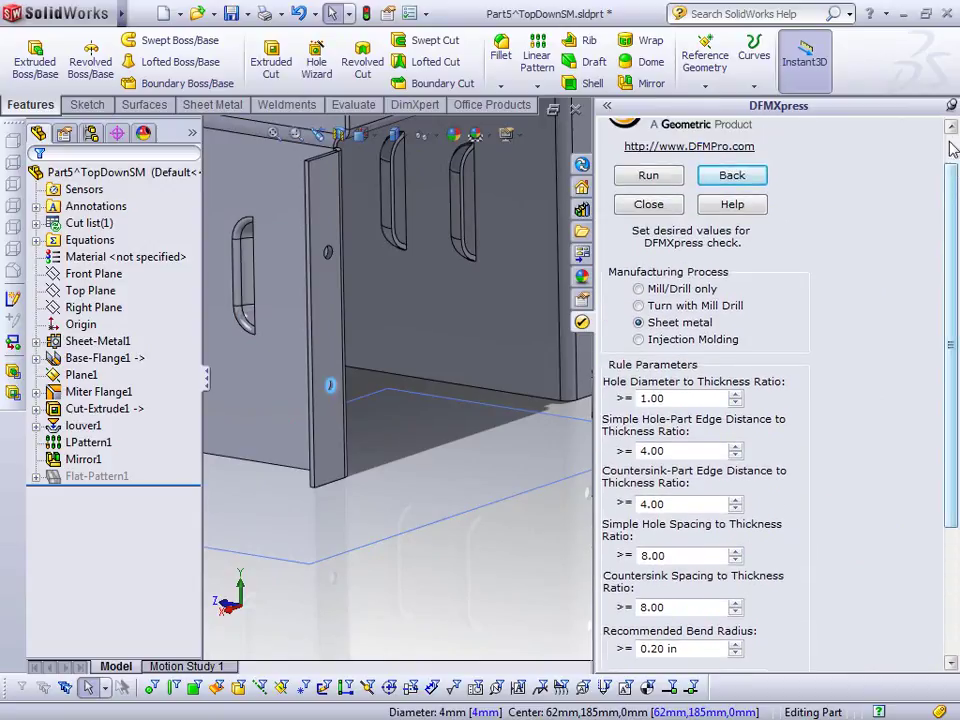
{"action": "left_click", "coordinate": [648, 217]}
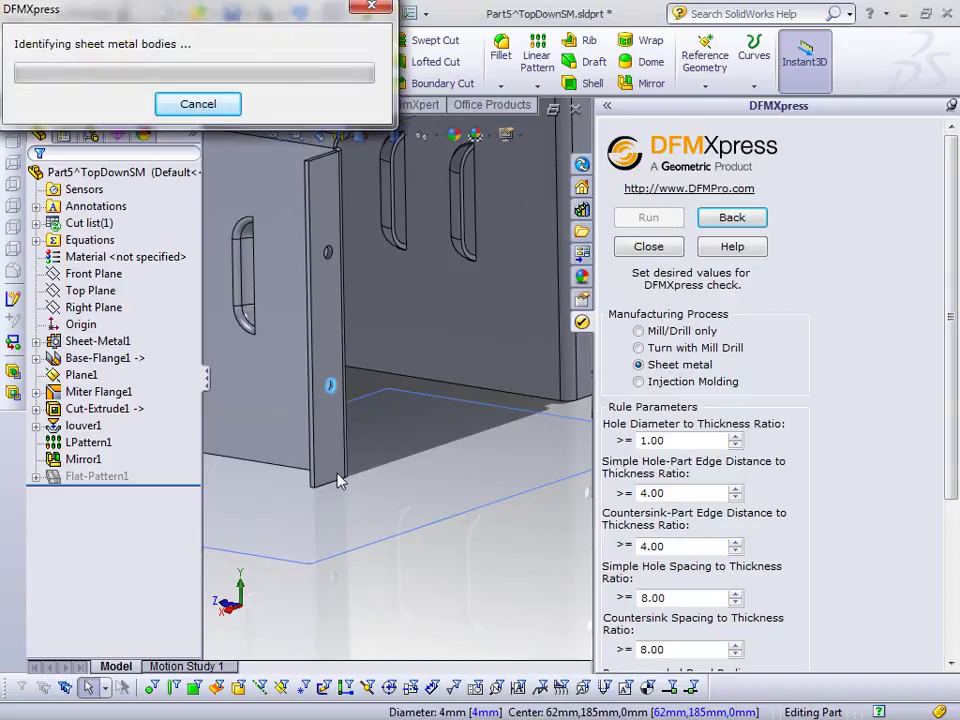
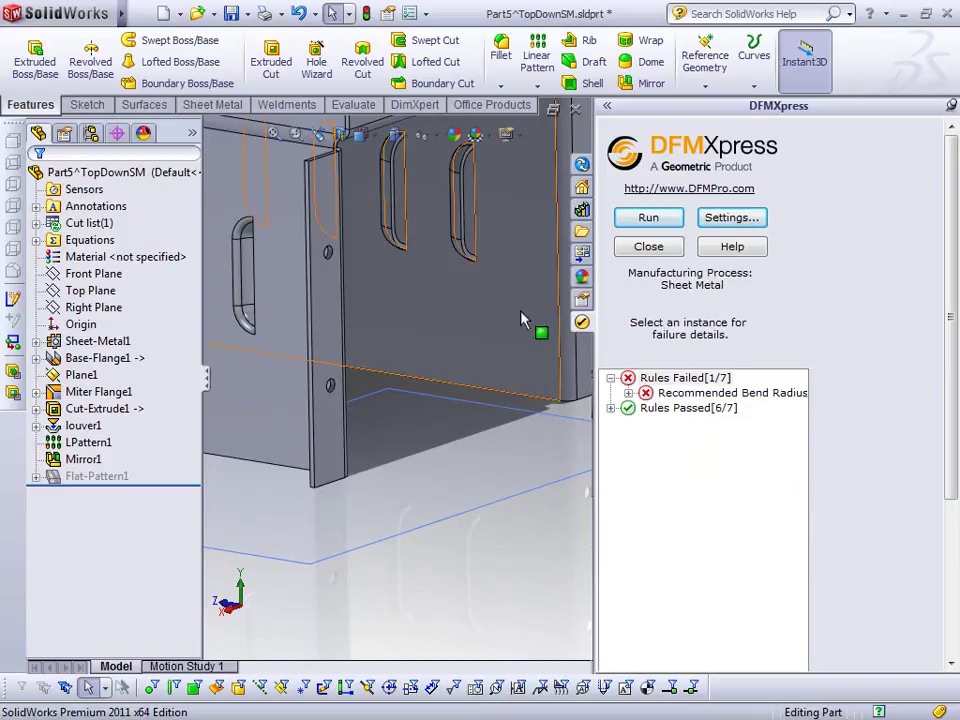
Unpin the DFMXpress pane and close the enclosure part's window to return to the full TopDownSM assembly
{"action": "left_click", "coordinate": [946, 110]}
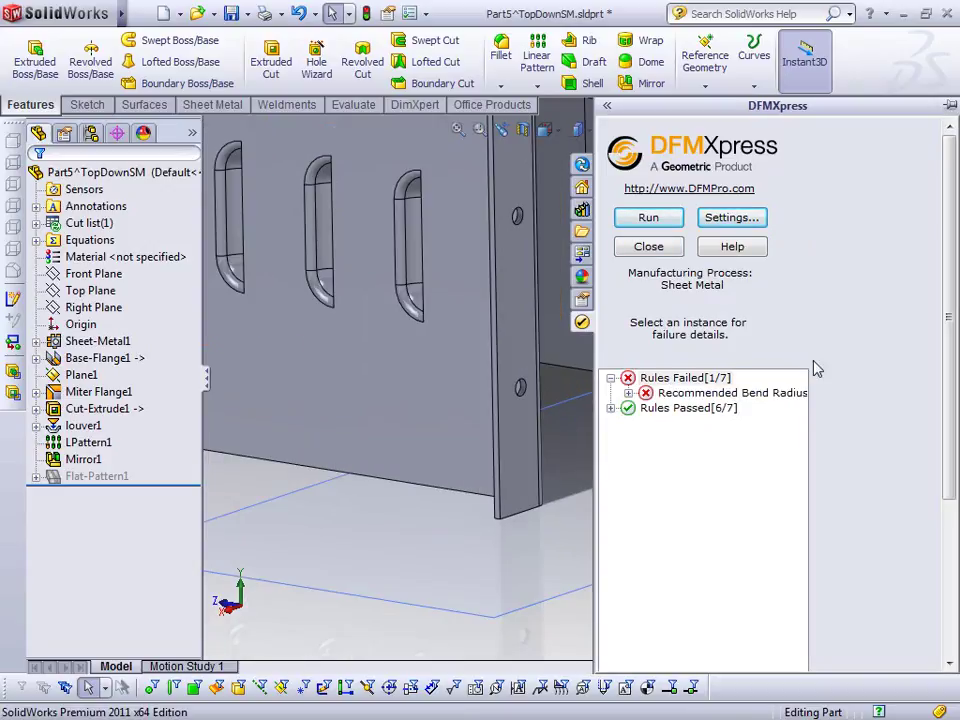
{"action": "scroll", "coordinate": [563, 490], "scroll_direction": "up", "scroll_amount": 5}
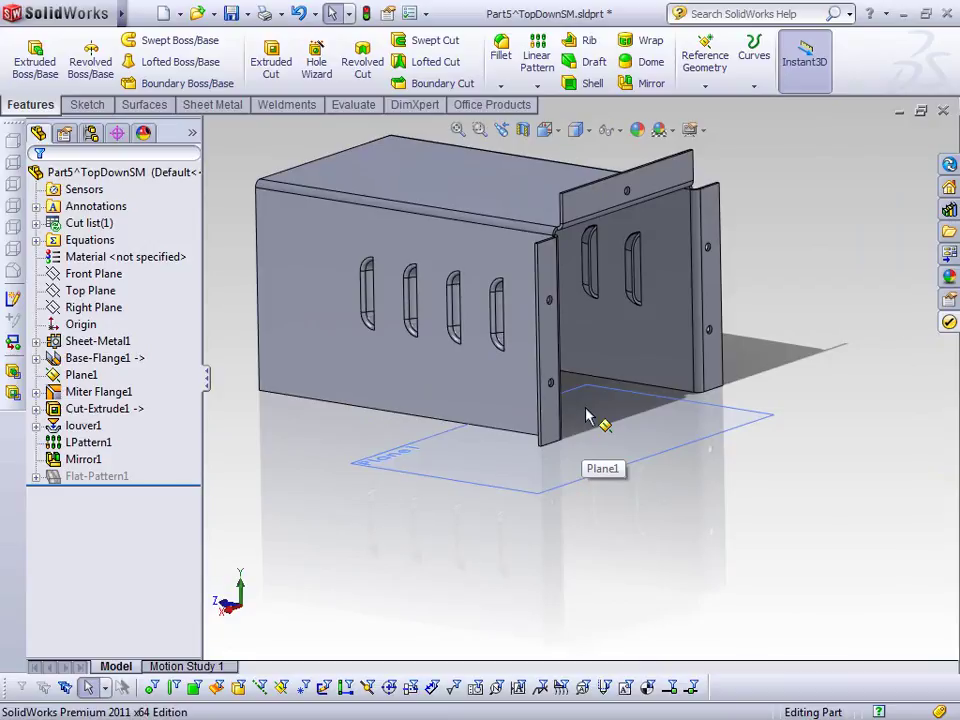
{"action": "left_click", "coordinate": [943, 110]}
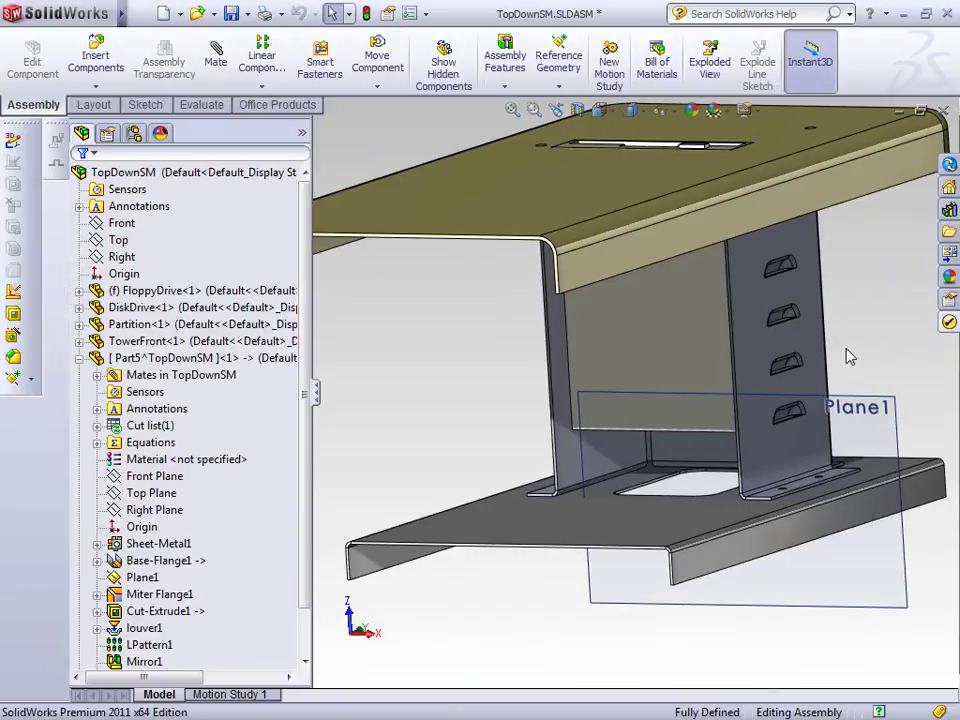
{"action": "scroll", "coordinate": [849, 343], "scroll_direction": "up", "scroll_amount": 2}
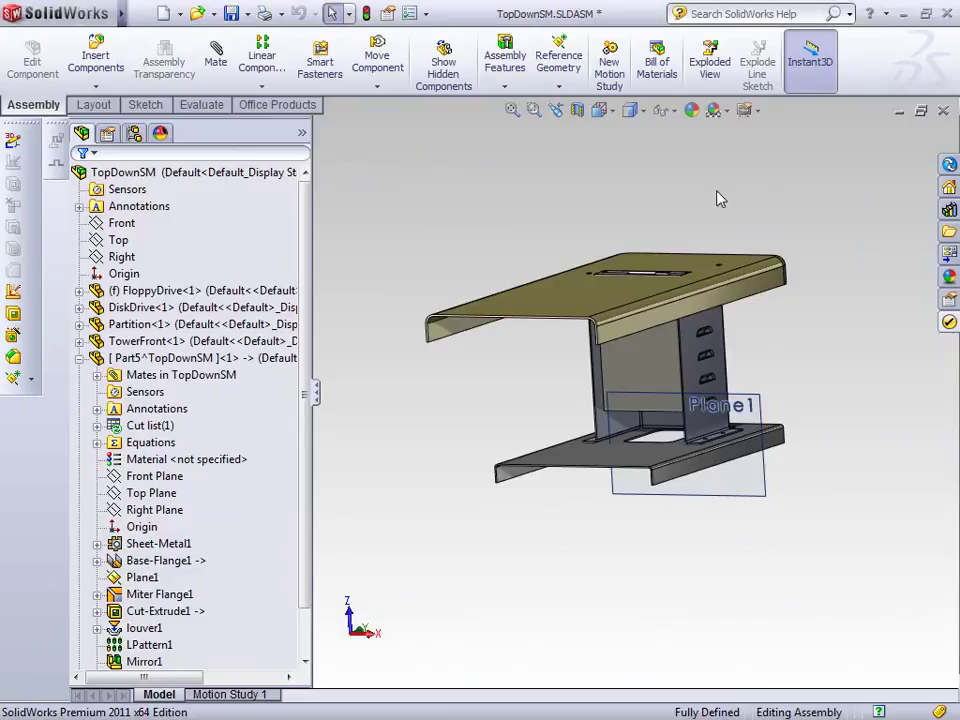
Create a new part document from the standard Part template
{"action": "left_click", "coordinate": [140, 12]}
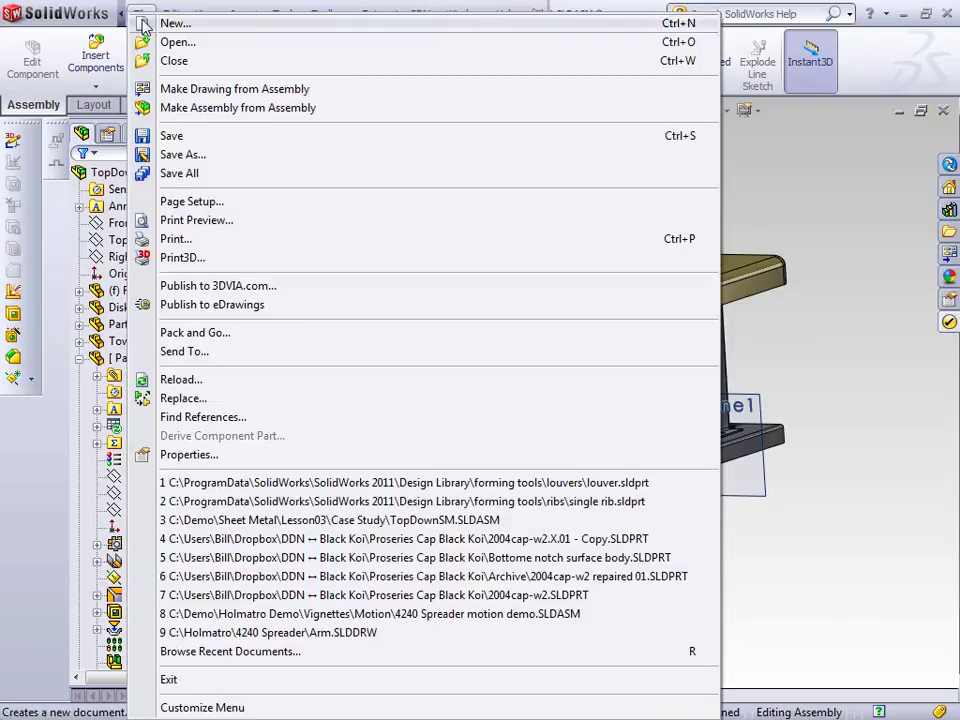
{"action": "left_click", "coordinate": [140, 13]}
{"action": "left_click", "coordinate": [172, 14]}
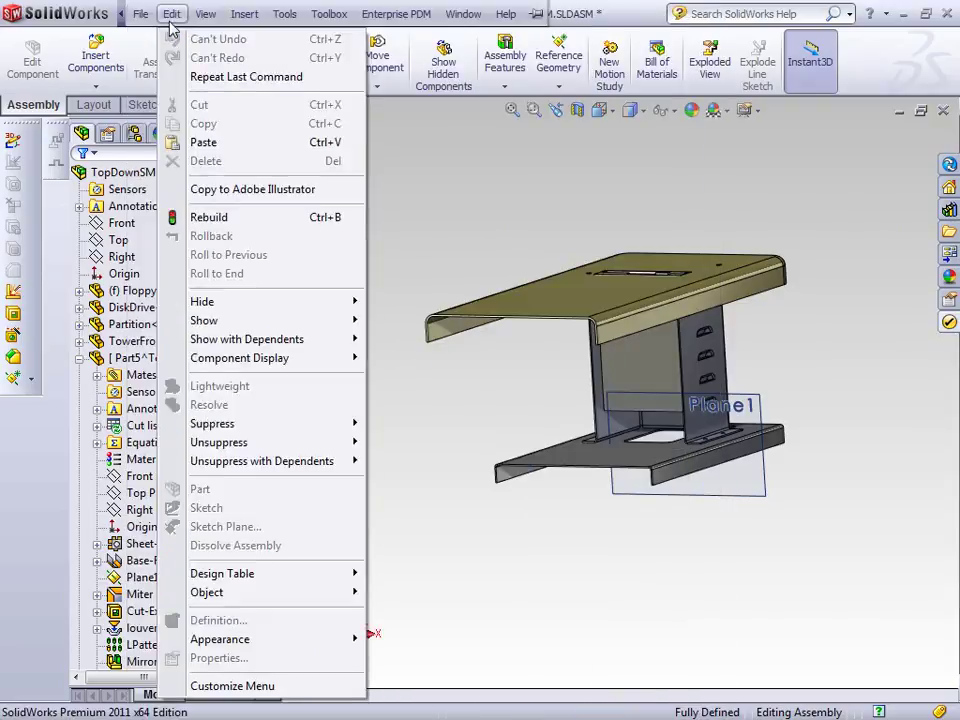
{"action": "left_click", "coordinate": [158, 23]}
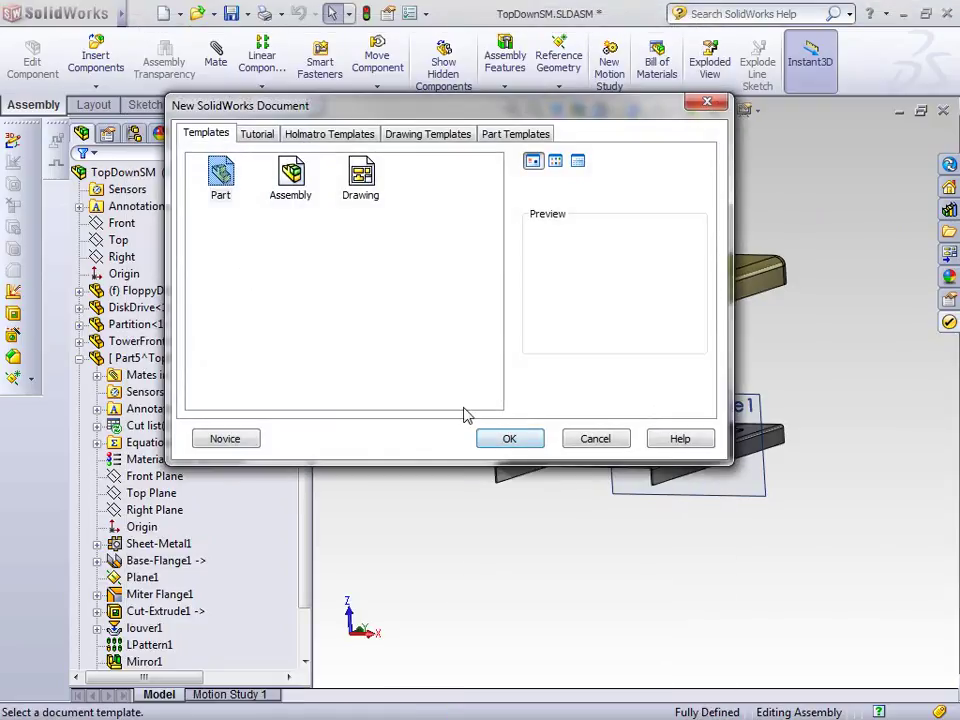
{"action": "left_click", "coordinate": [500, 438]}
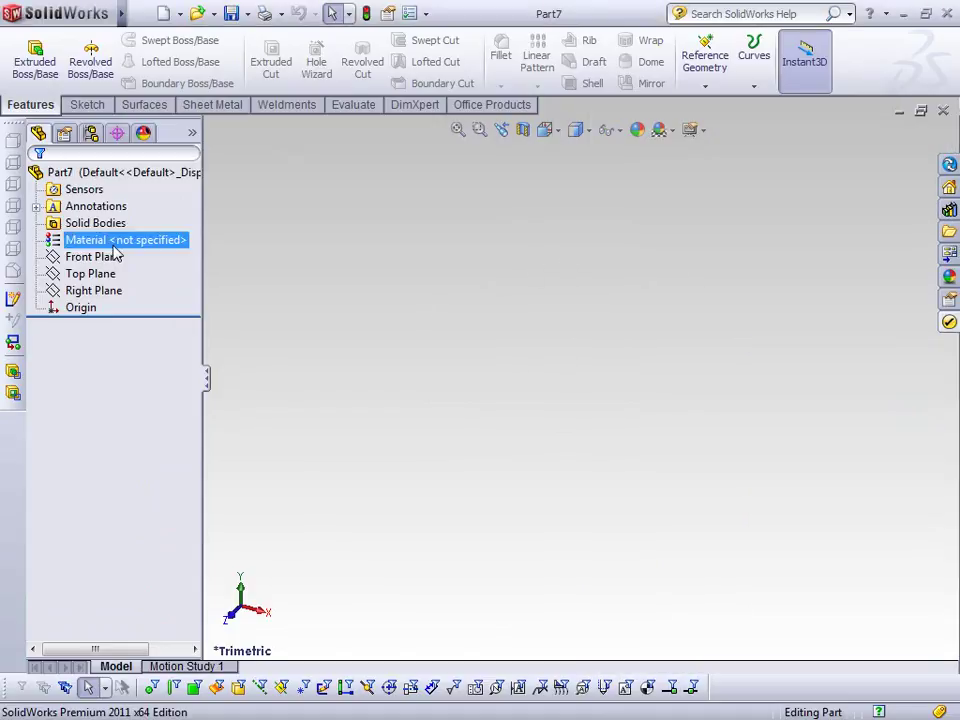
Create a reference plane offset about 3.59 in above the Top Plane
{"action": "left_click", "coordinate": [92, 273]}
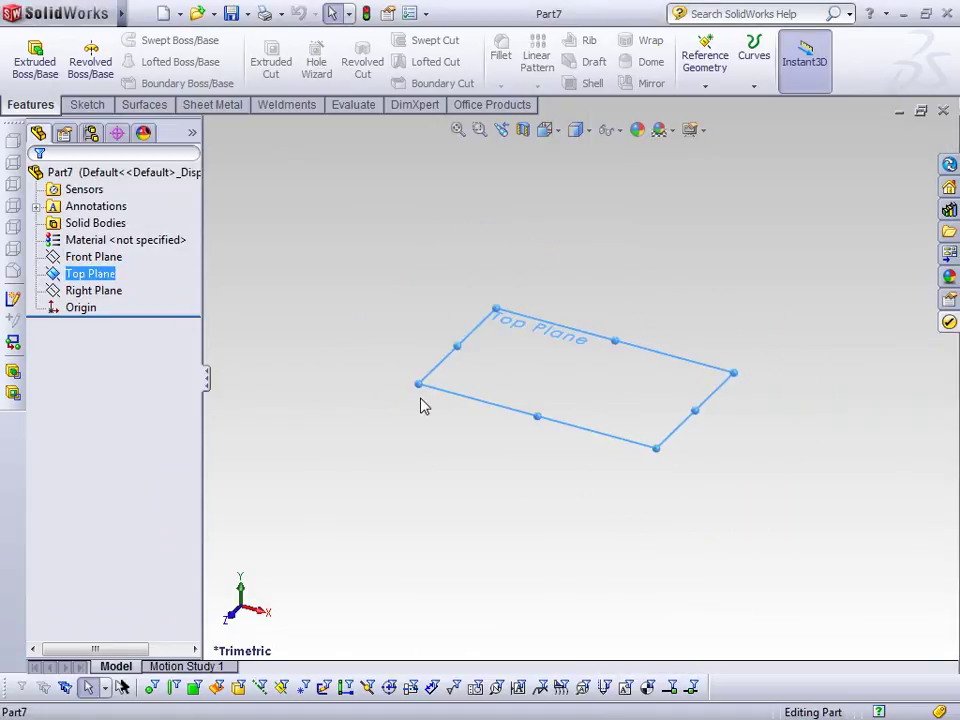
{"action": "left_click_drag", "start_coordinate": [476, 412], "coordinate": [484, 290], "text": "ctrl"}
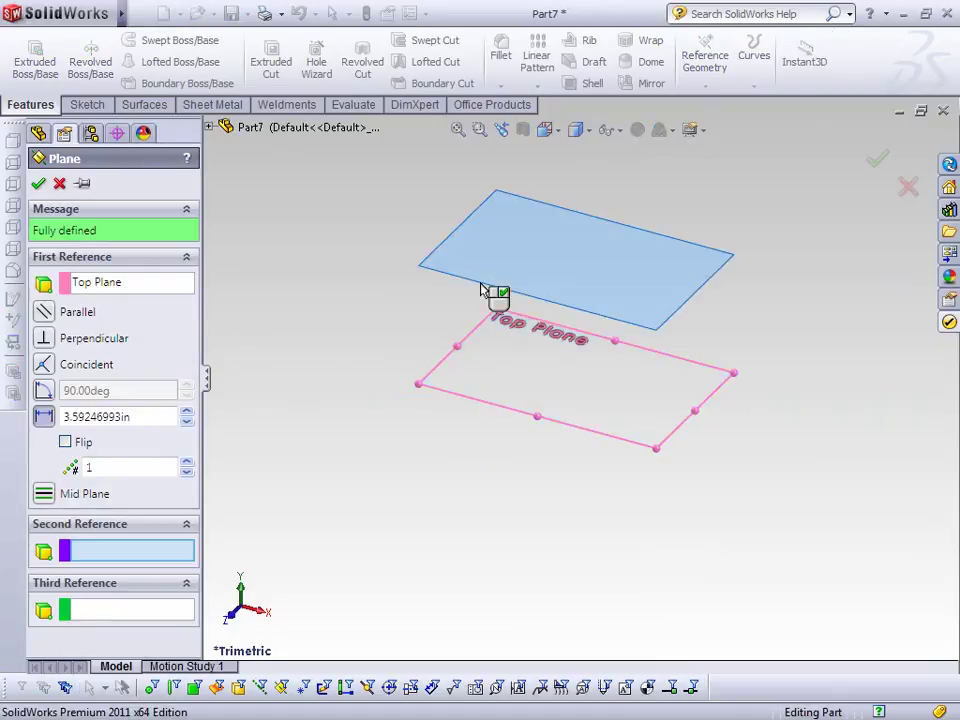
{"action": "key", "text": "Return"}
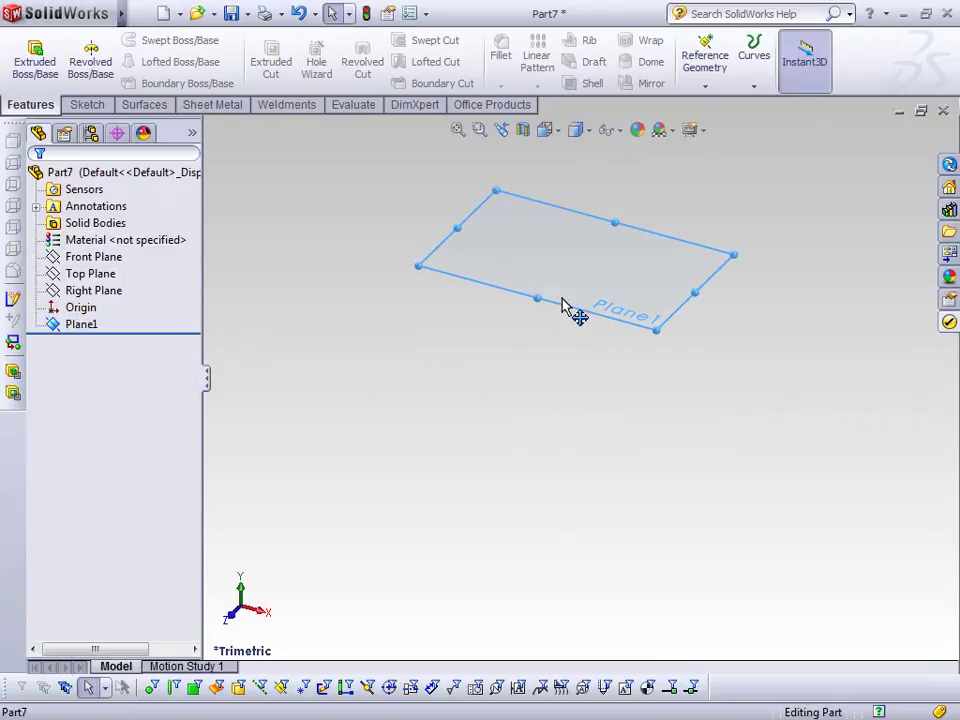
Sketch a center rectangle about 6.5 by 3.74 in on the offset plane, centred on the origin
{"action": "right_click", "coordinate": [566, 302]}
{"action": "left_click", "coordinate": [597, 267]}
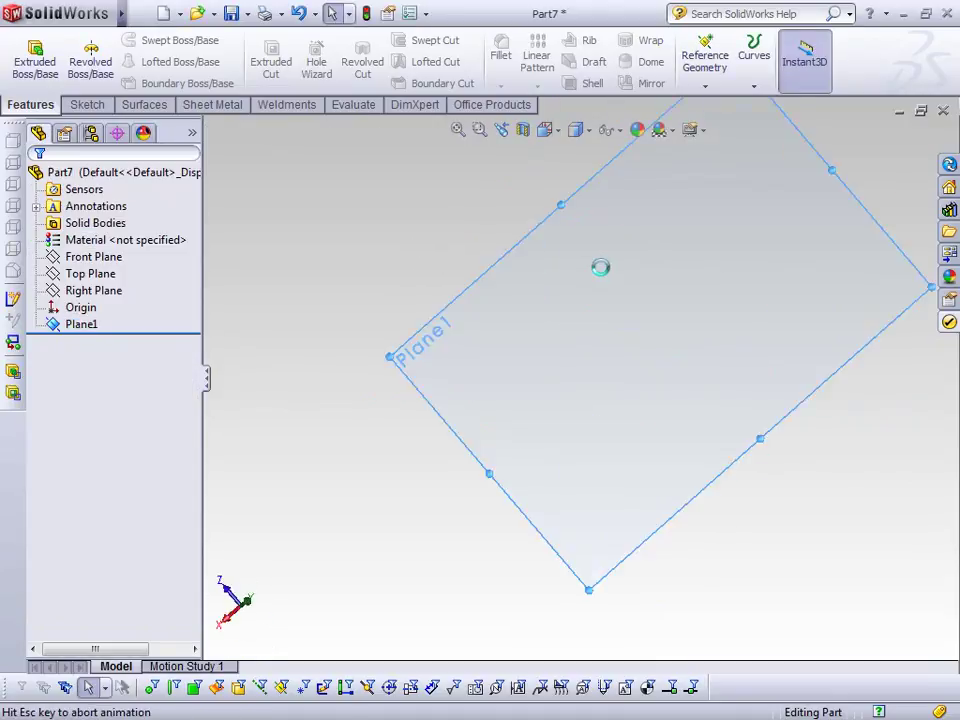
{"action": "key", "text": "s"}
{"action": "left_click", "coordinate": [648, 318]}
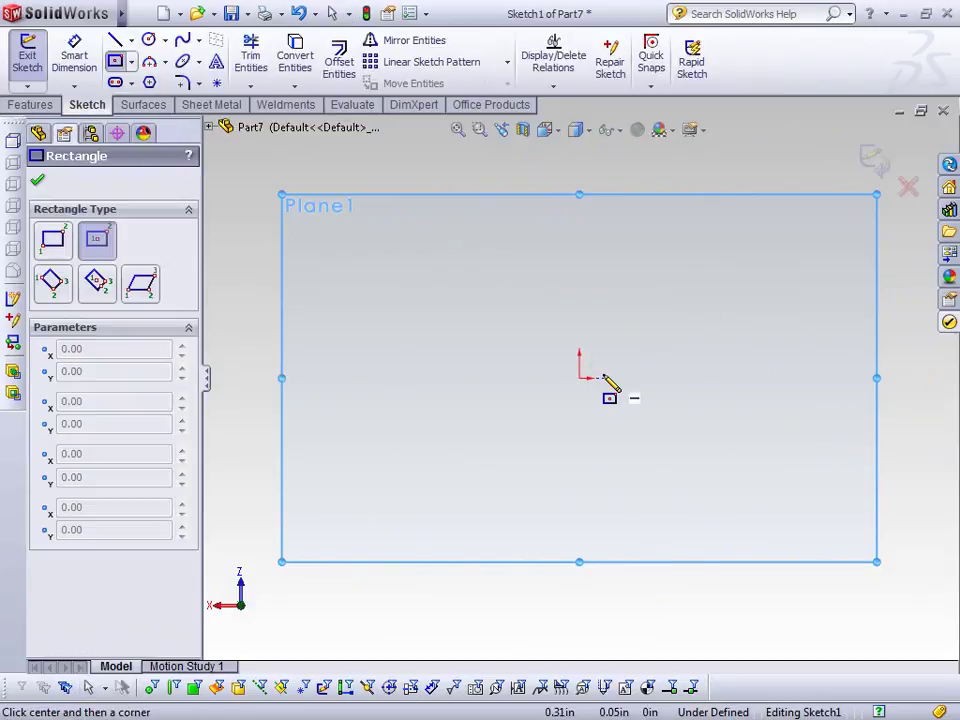
{"action": "left_click", "coordinate": [580, 377]}
{"action": "left_click", "coordinate": [305, 222]}
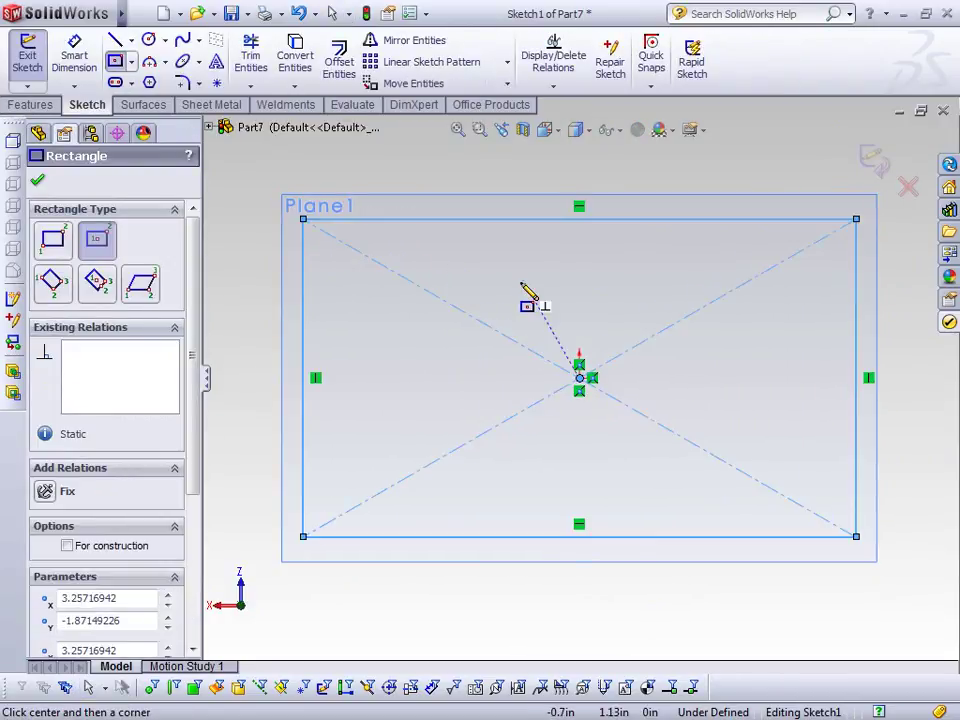
Dimension the rectangle's width and height to 4 in each
{"action": "key", "text": "f"}
{"action": "key", "text": "s"}
{"action": "left_click", "coordinate": [614, 343]}
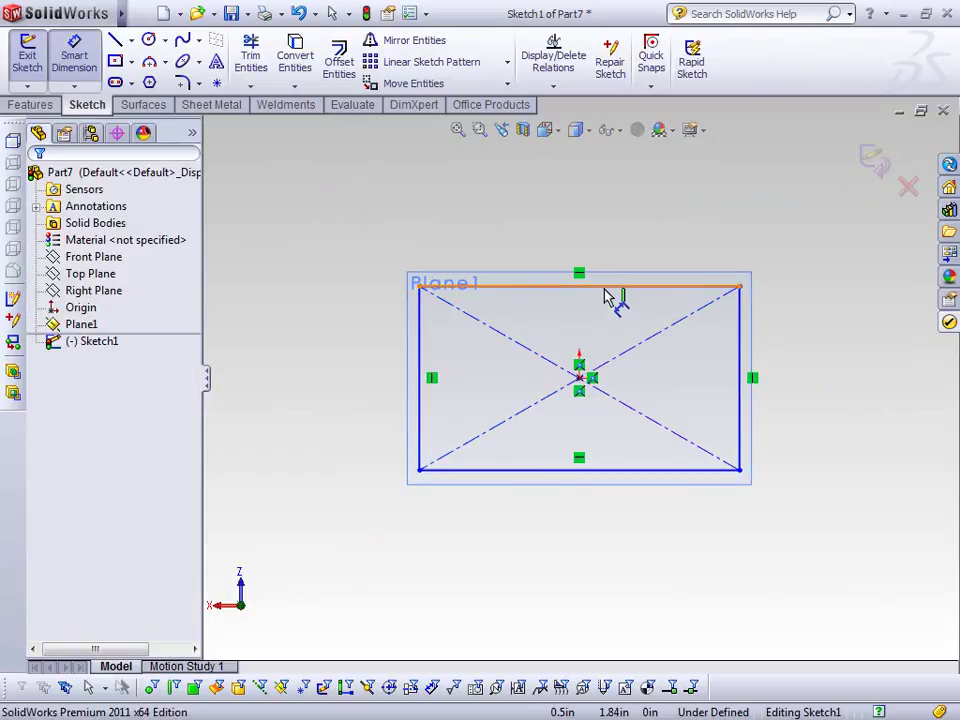
{"action": "left_click", "coordinate": [606, 288]}
{"action": "left_click", "coordinate": [615, 240]}
{"action": "type", "text": "4"}
{"action": "key", "text": "Return"}
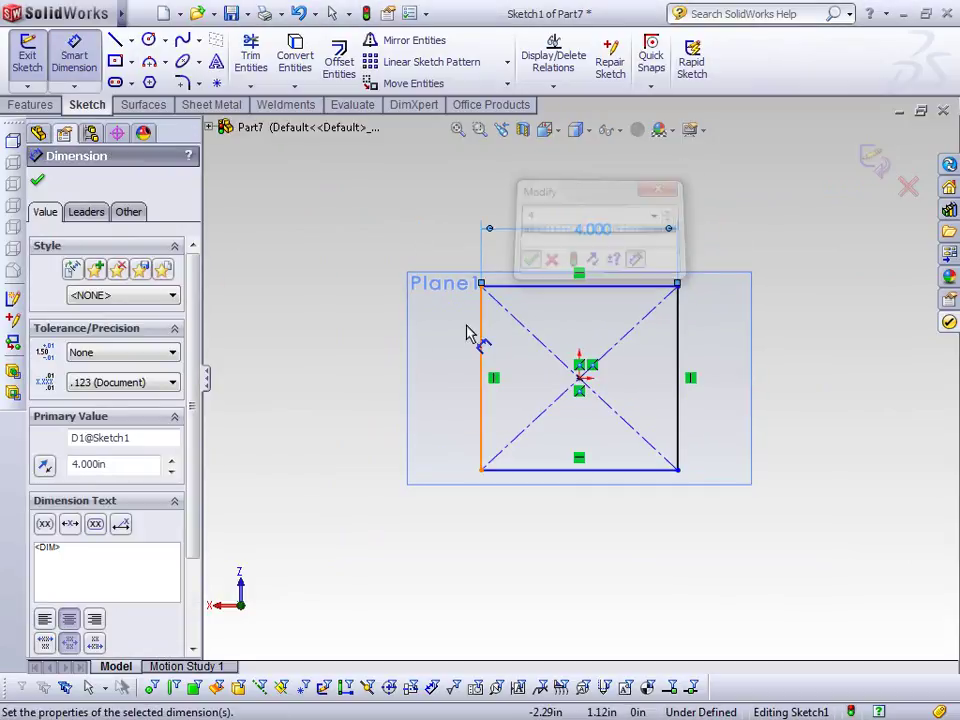
{"action": "left_click", "coordinate": [488, 337]}
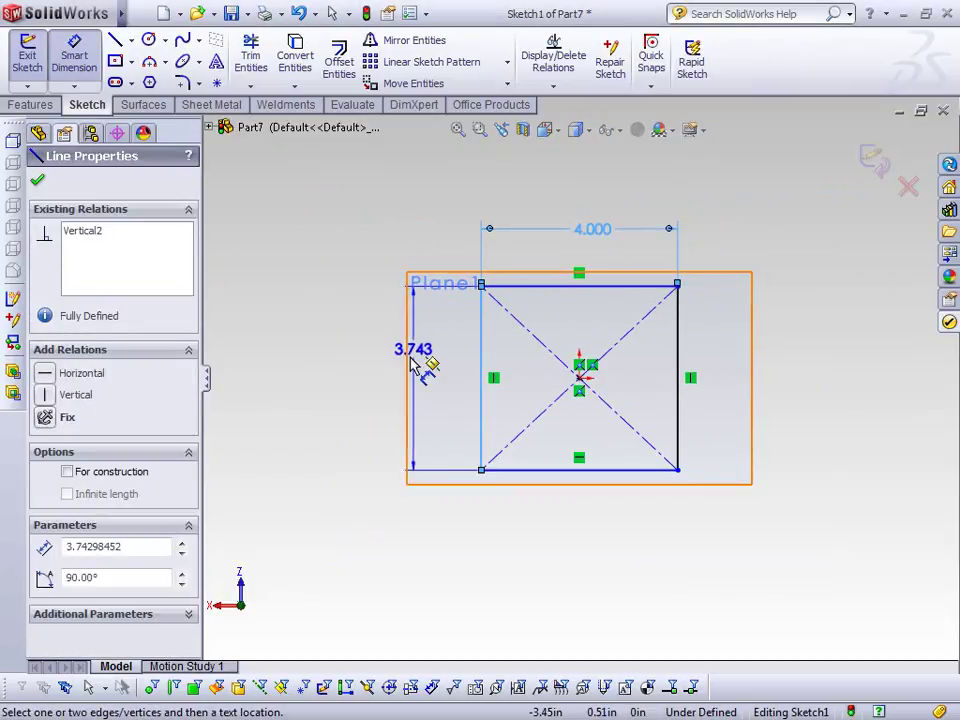
{"action": "left_click", "coordinate": [425, 370]}
{"action": "type", "text": "4"}
{"action": "left_click", "coordinate": [349, 396]}
{"action": "right_click", "coordinate": [381, 229]}
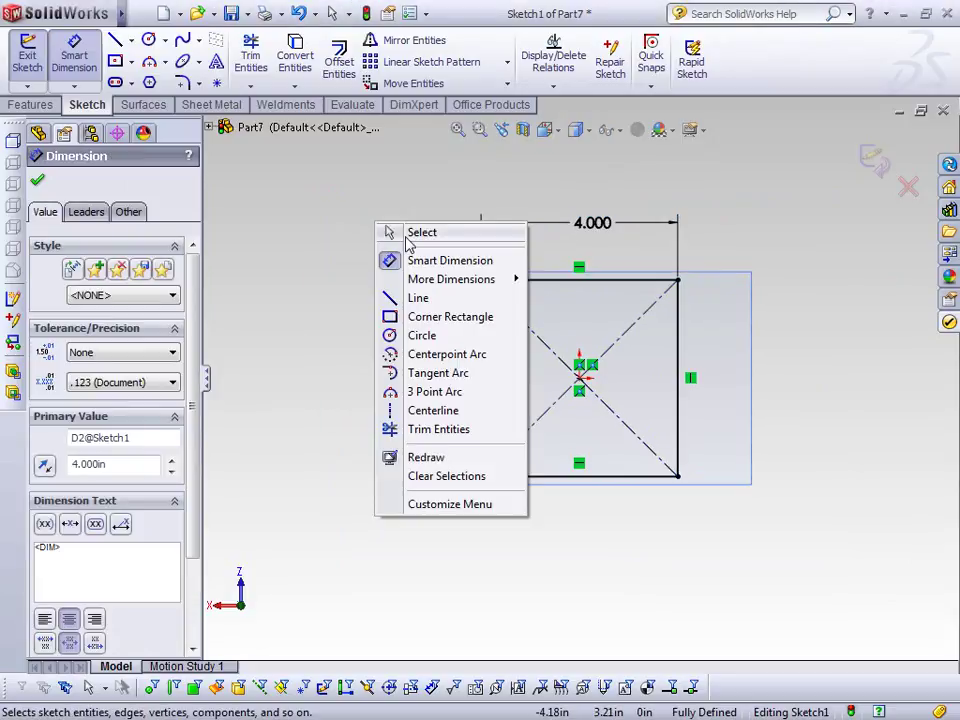
{"action": "left_click", "coordinate": [388, 231]}
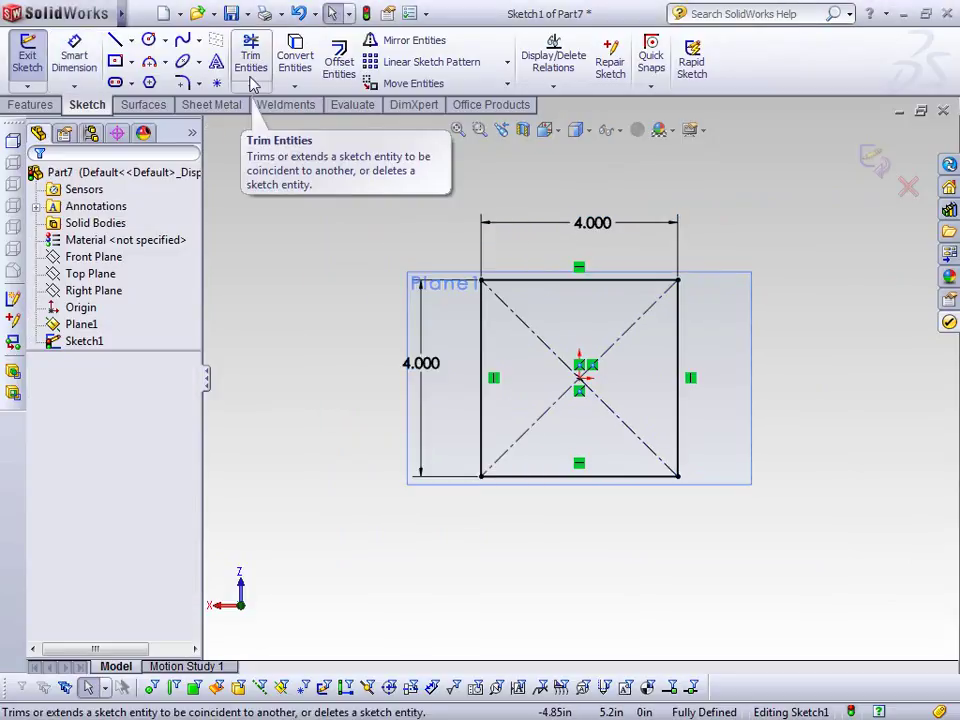
Fillet all four corners of the square with a 0.25 in radius
{"action": "left_click", "coordinate": [186, 83]}
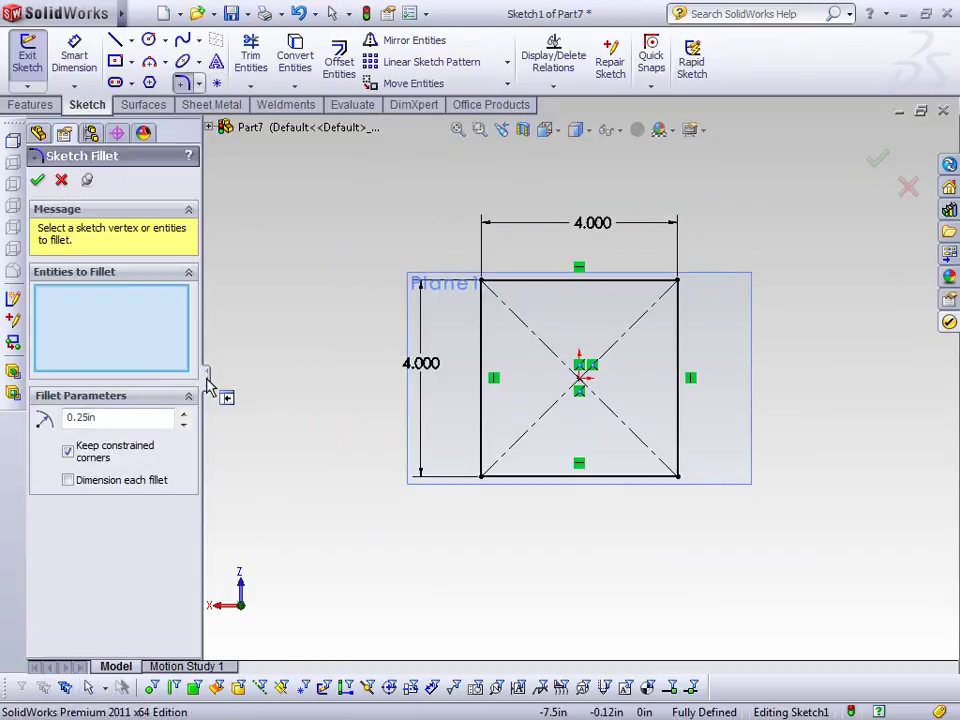
{"action": "left_click", "coordinate": [482, 281]}
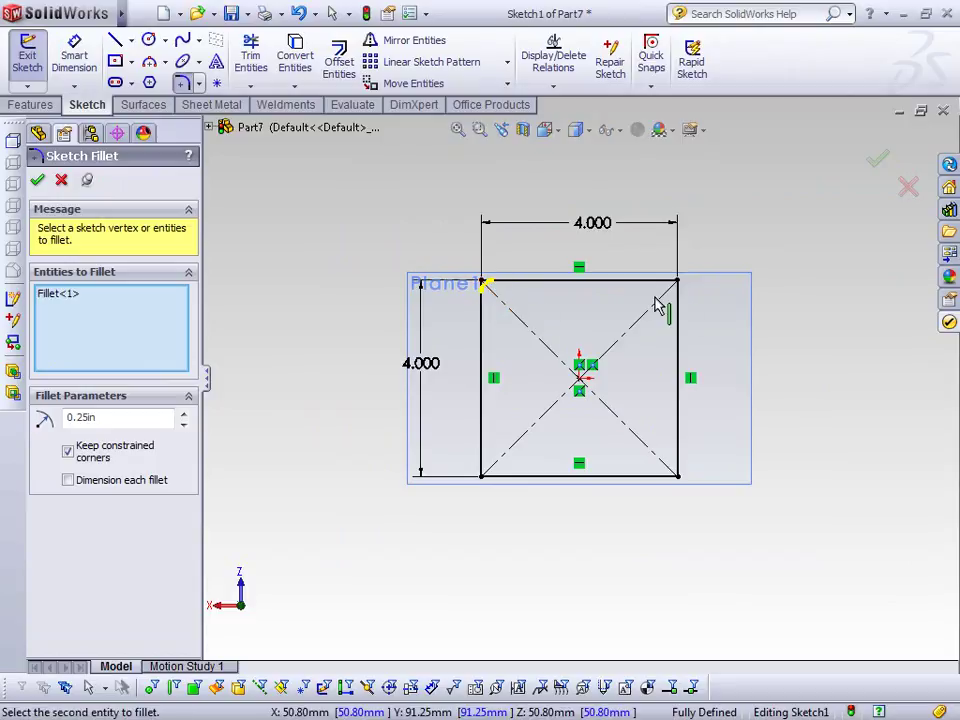
{"action": "left_click", "coordinate": [678, 282]}
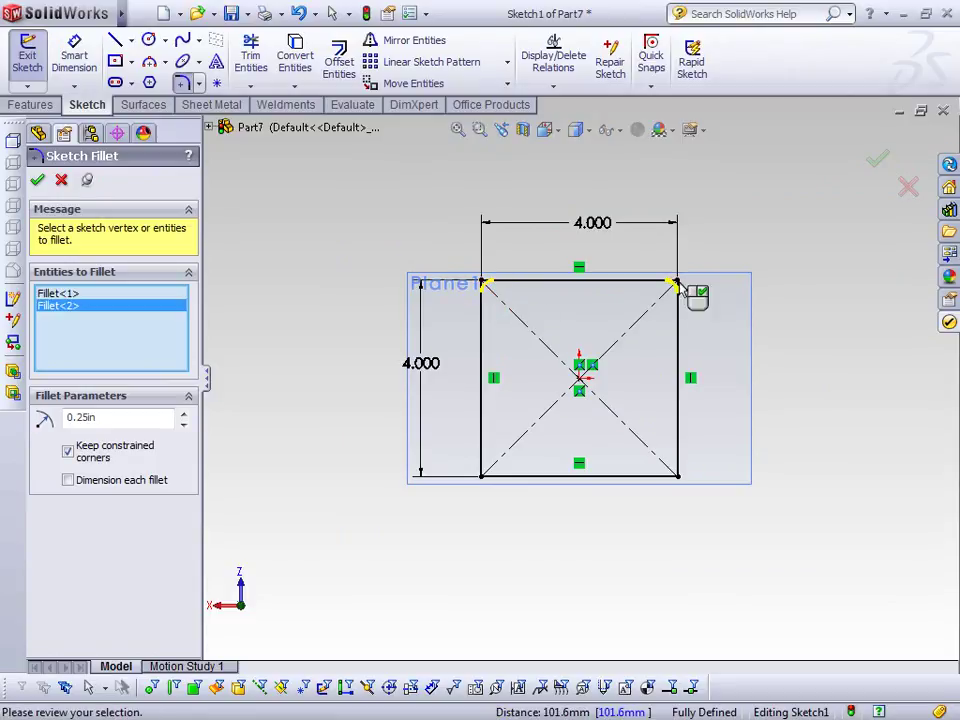
{"action": "left_click", "coordinate": [678, 475]}
{"action": "left_click", "coordinate": [482, 475]}
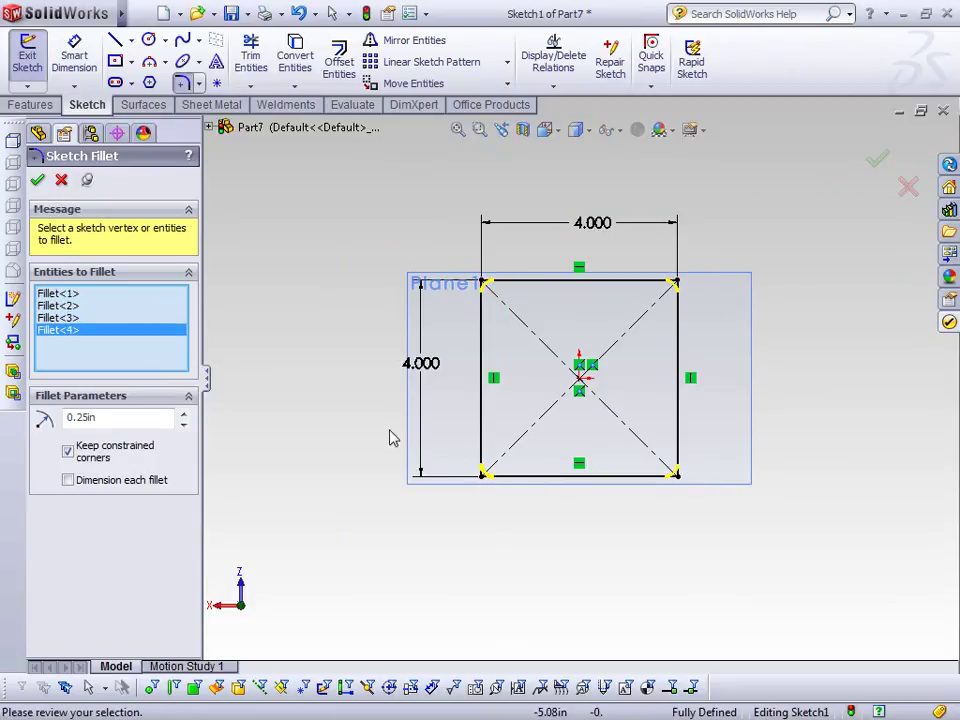
{"action": "left_click", "coordinate": [36, 178]}
Draw a vertical centerline about 3.29 in long from the origin past the square's lower edge
{"action": "left_click", "coordinate": [132, 42]}
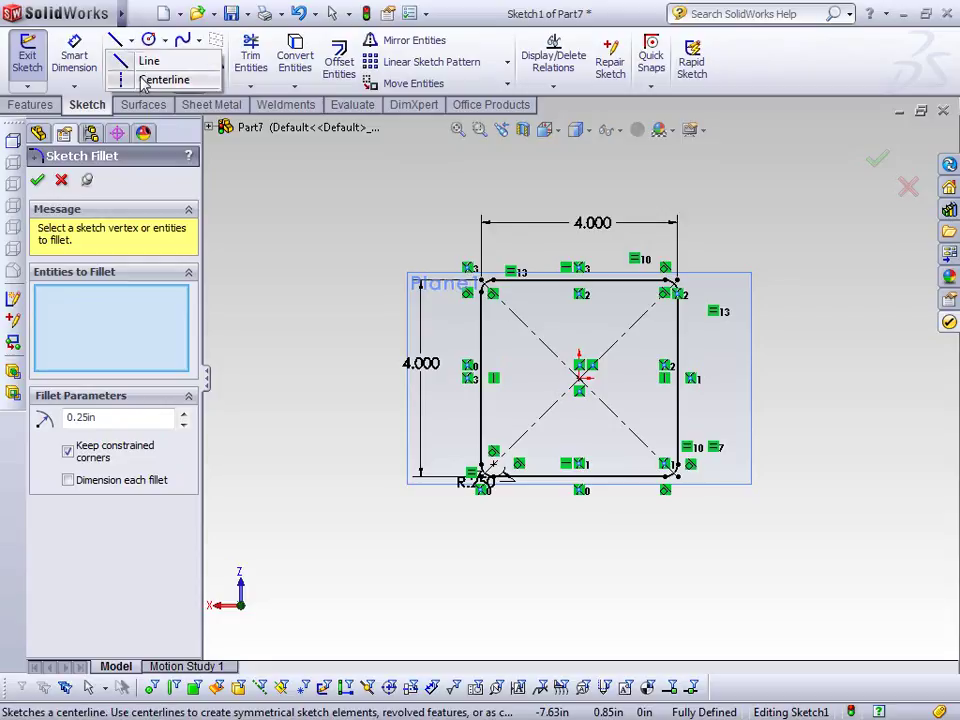
{"action": "left_click", "coordinate": [150, 79]}
{"action": "left_click", "coordinate": [583, 383]}
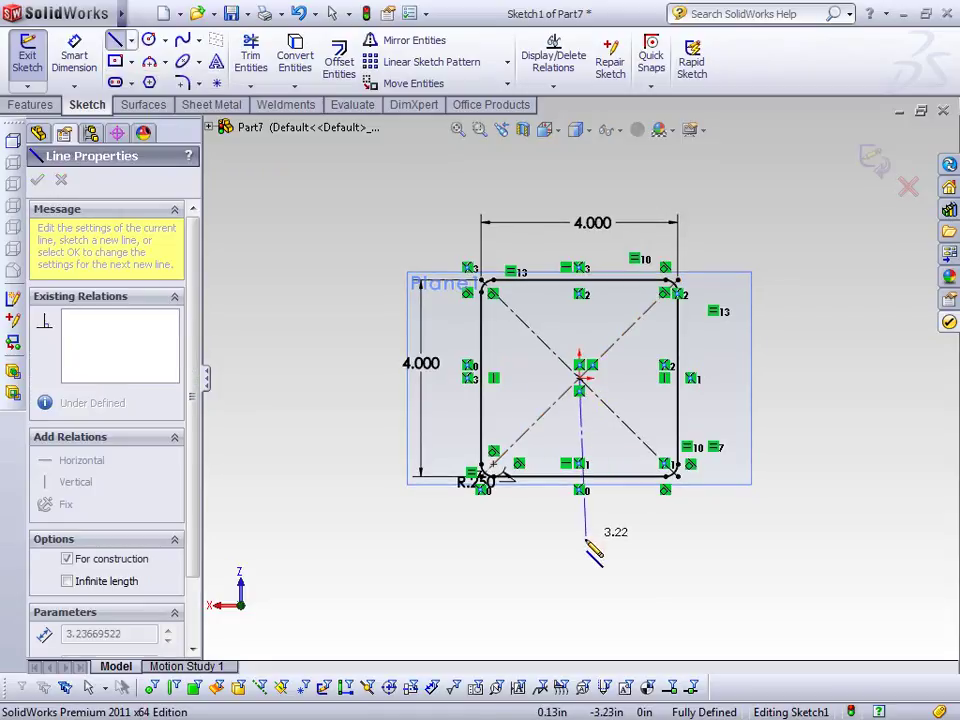
{"action": "left_click", "coordinate": [579, 538]}
{"action": "key", "text": "Escape"}
Offset the vertical centerline 0.015 in bi-directionally and make the offset lines construction geometry
{"action": "left_click", "coordinate": [580, 455]}
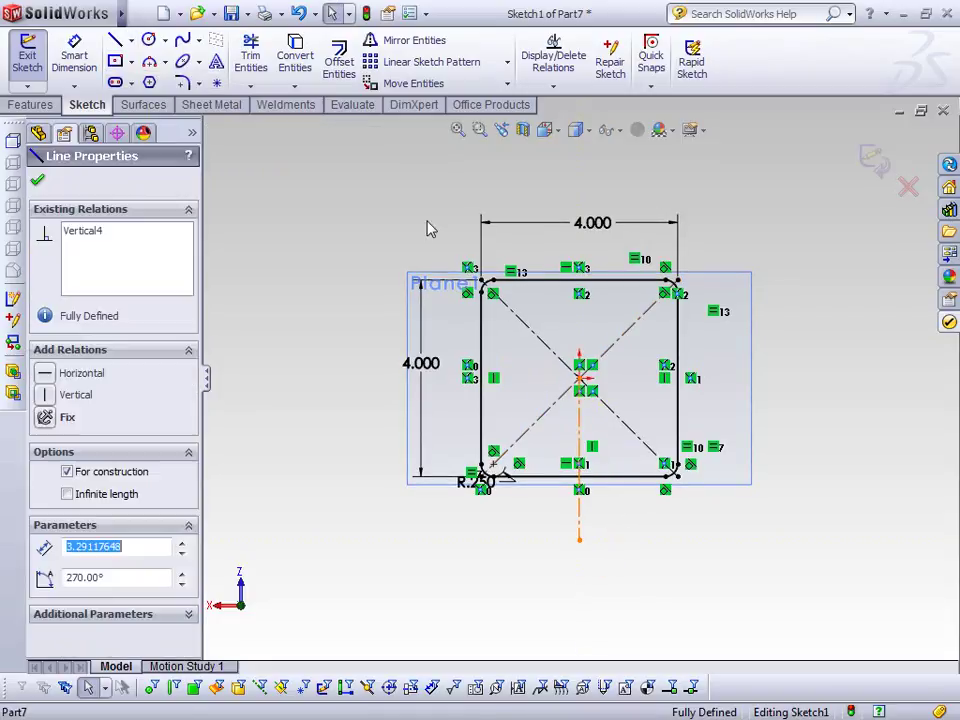
{"action": "left_click", "coordinate": [339, 60]}
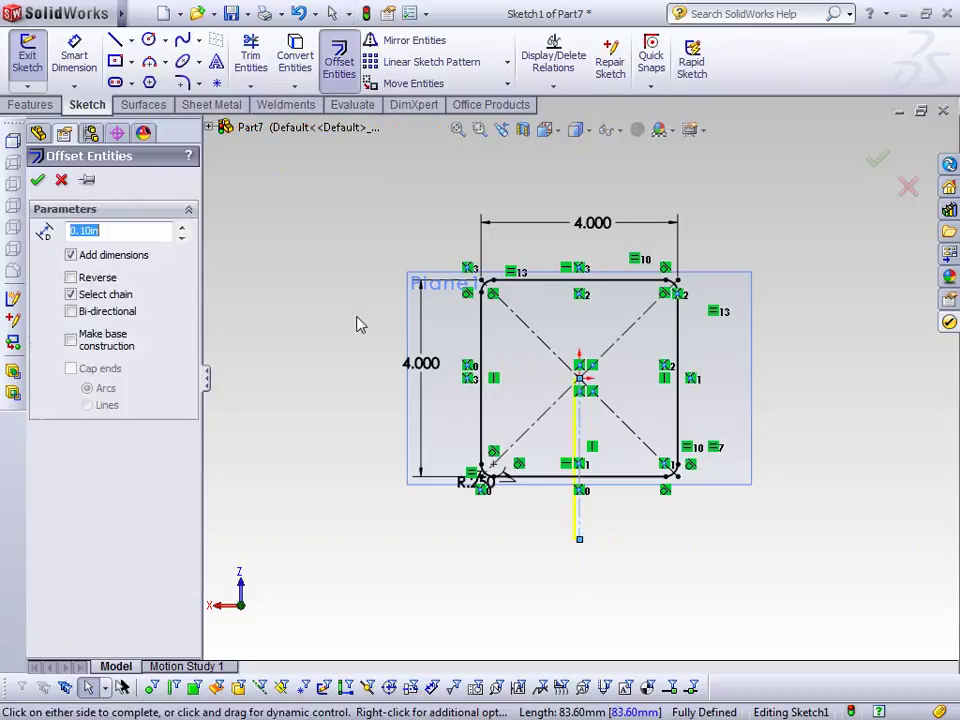
{"action": "left_click", "coordinate": [99, 313]}
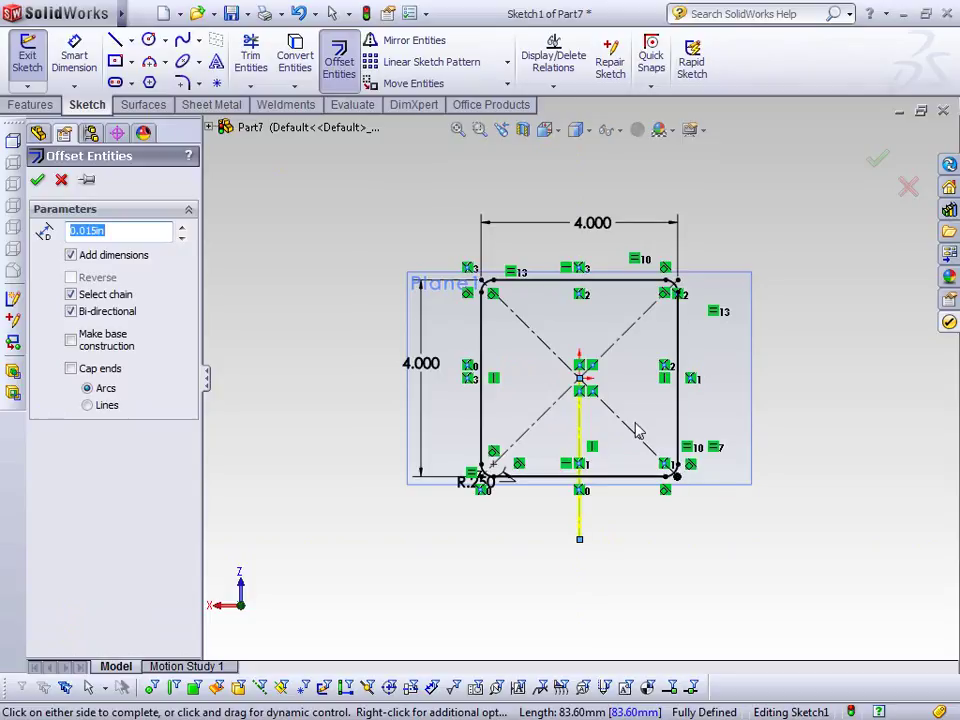
{"action": "scroll", "coordinate": [636, 429], "scroll_direction": "down", "scroll_amount": 3}
{"action": "left_click", "coordinate": [38, 182]}
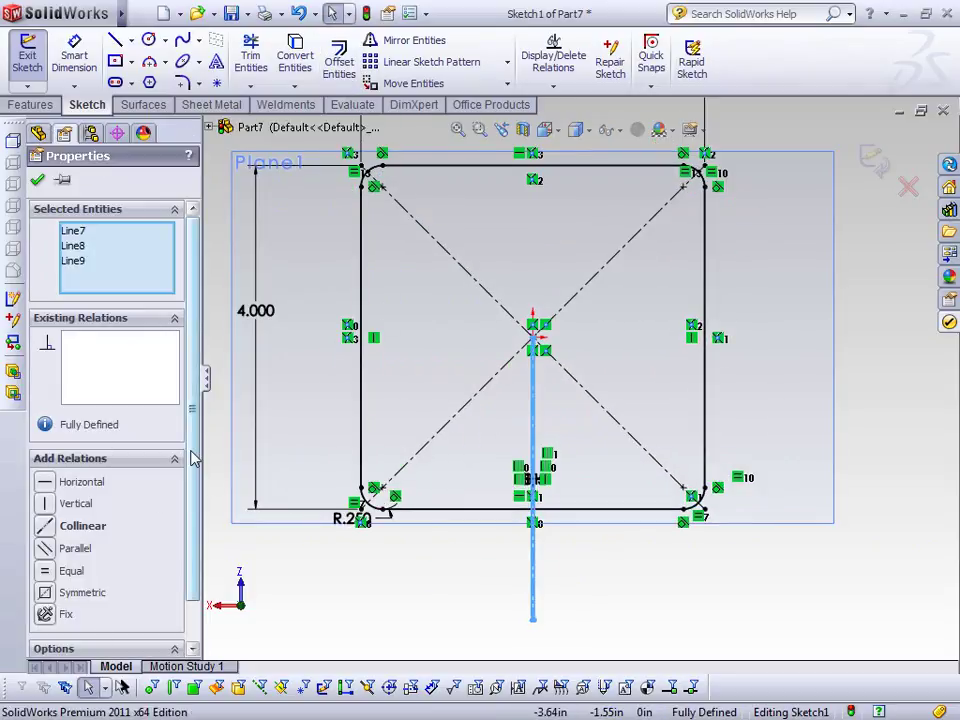
{"action": "scroll", "coordinate": [193, 456], "scroll_direction": "down", "scroll_amount": 2}
{"action": "left_click", "coordinate": [94, 622]}
{"action": "left_click", "coordinate": [377, 632]}
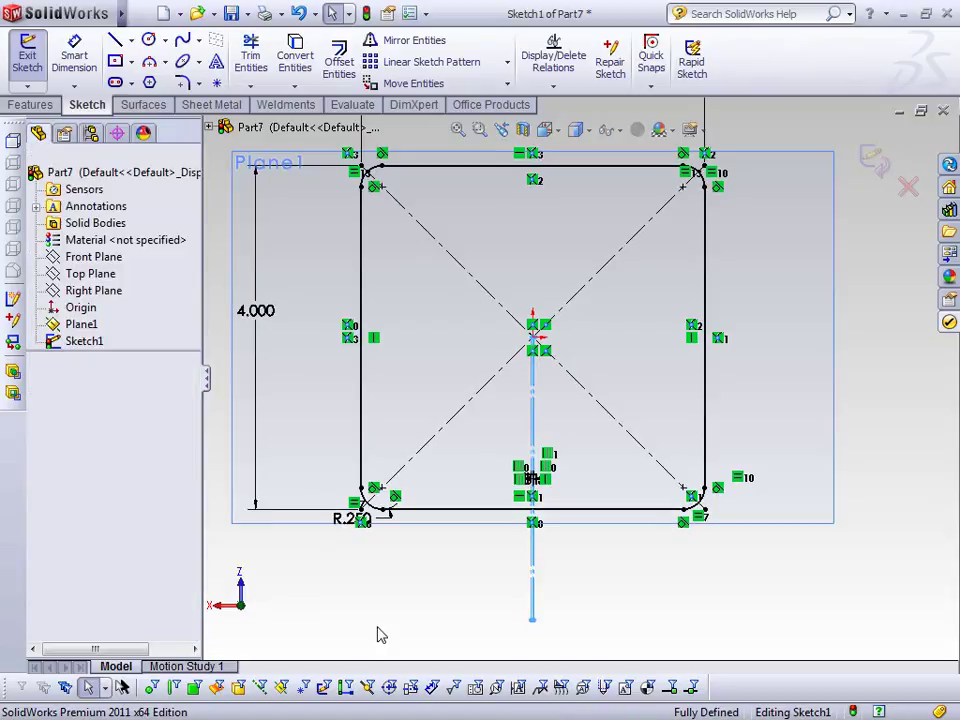
Power trim the square's lower edge between the two offset construction lines and exit the sketch
{"action": "scroll", "coordinate": [536, 504], "scroll_direction": "down", "scroll_amount": 5}
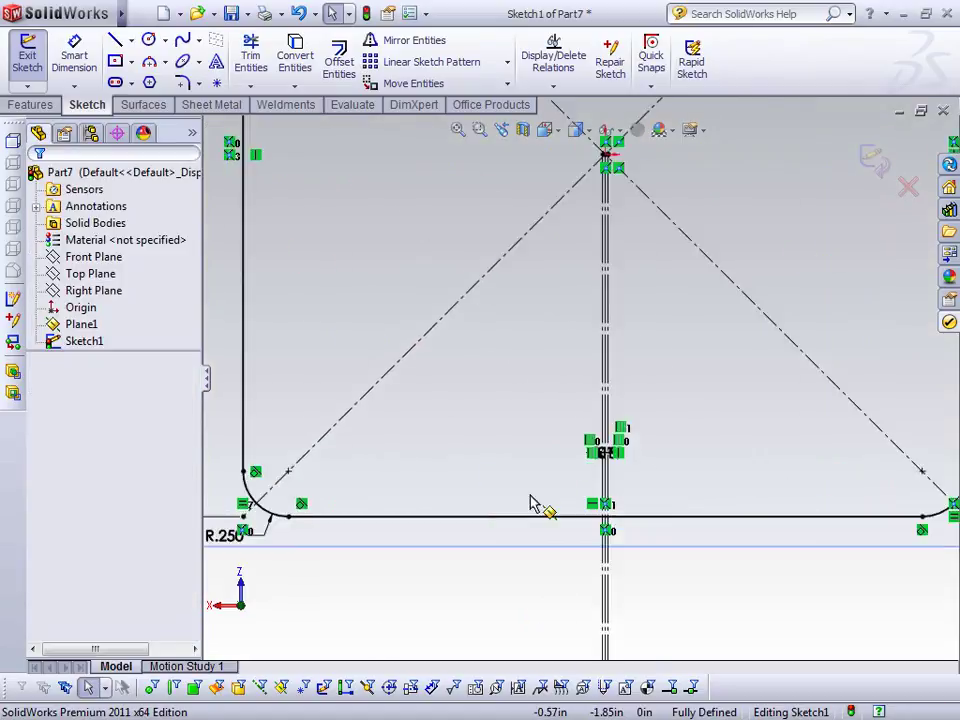
{"action": "left_click", "coordinate": [250, 62]}
{"action": "scroll", "coordinate": [500, 508], "scroll_direction": "down", "scroll_amount": 3}
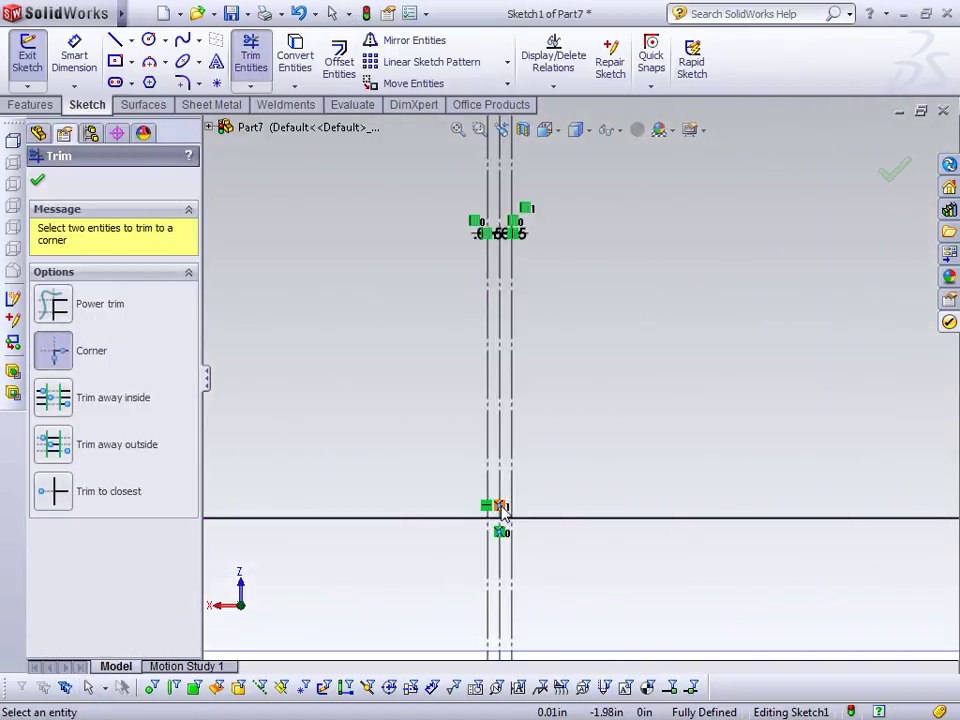
{"action": "left_click", "coordinate": [88, 318]}
{"action": "mouse_move", "coordinate": [496, 512]}
{"action": "left_mouse_down"}
{"action": "mouse_move", "coordinate": [511, 486]}
{"action": "mouse_move", "coordinate": [516, 521]}
{"action": "left_mouse_up"}
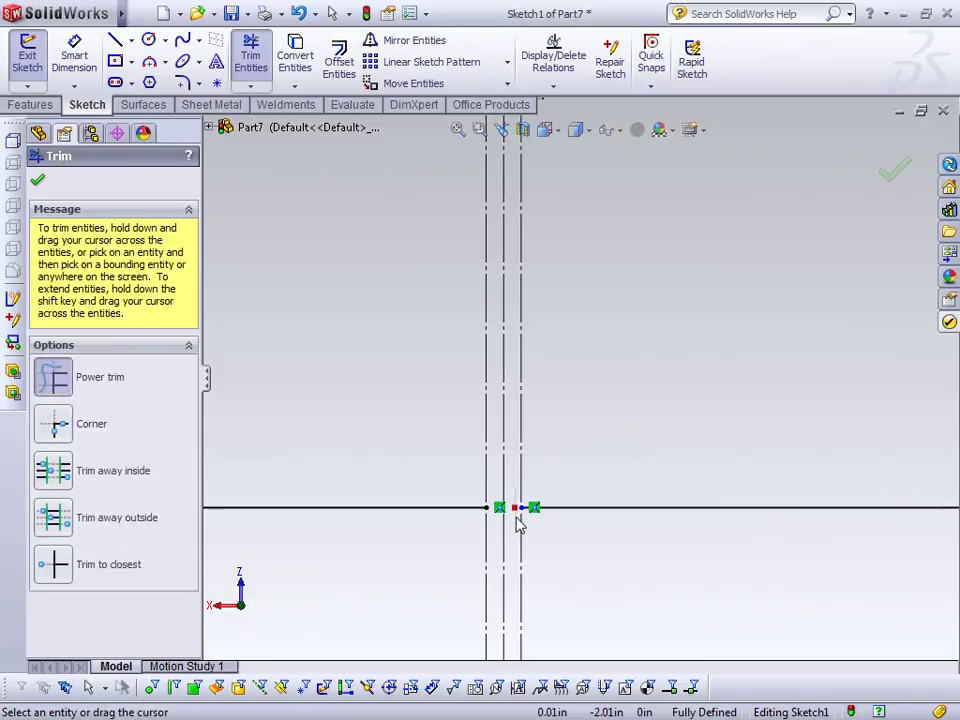
{"action": "left_click", "coordinate": [38, 183]}
{"action": "left_click", "coordinate": [870, 157]}
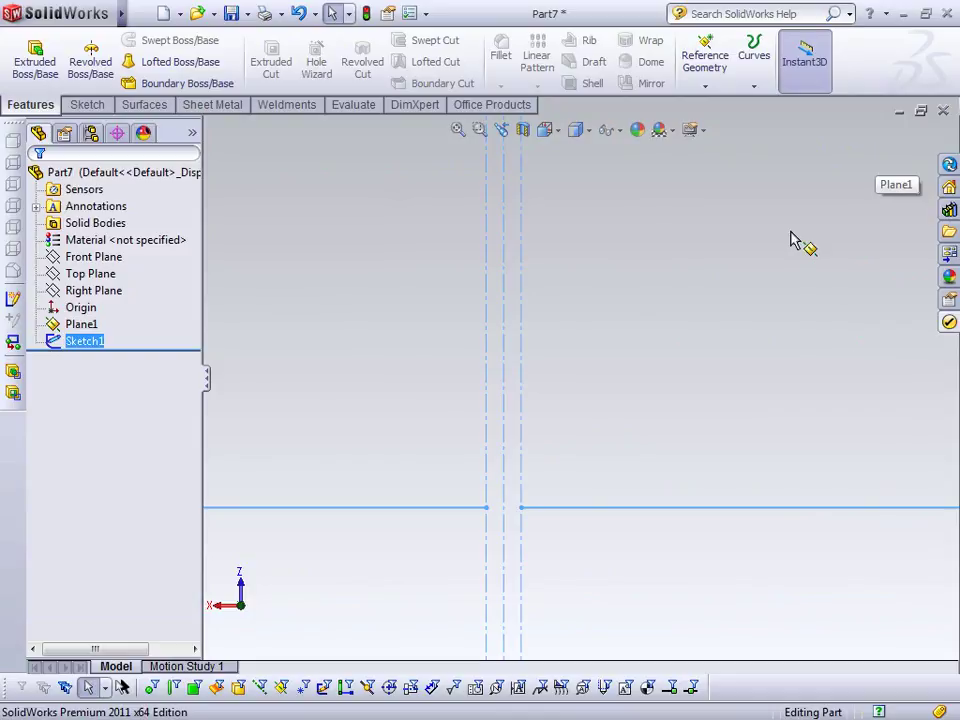
Start a sketch on the Top Plane and draw a circle of about 0.65 in radius centred on the origin
{"action": "key", "text": "f"}
{"action": "key", "text": "Escape"}
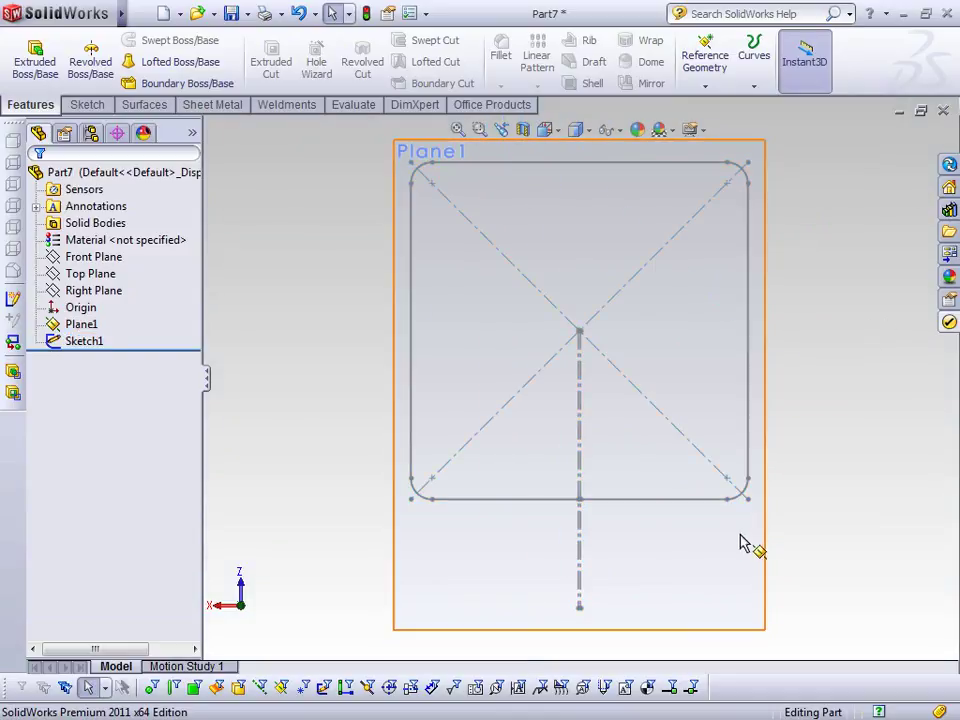
{"action": "scroll", "coordinate": [712, 508], "scroll_direction": "up", "scroll_amount": 3}
{"action": "mouse_move", "coordinate": [688, 497]}
{"action": "middle_mouse_down"}
{"action": "mouse_move", "coordinate": [654, 264]}
{"action": "mouse_move", "coordinate": [606, 272]}
{"action": "middle_mouse_up"}
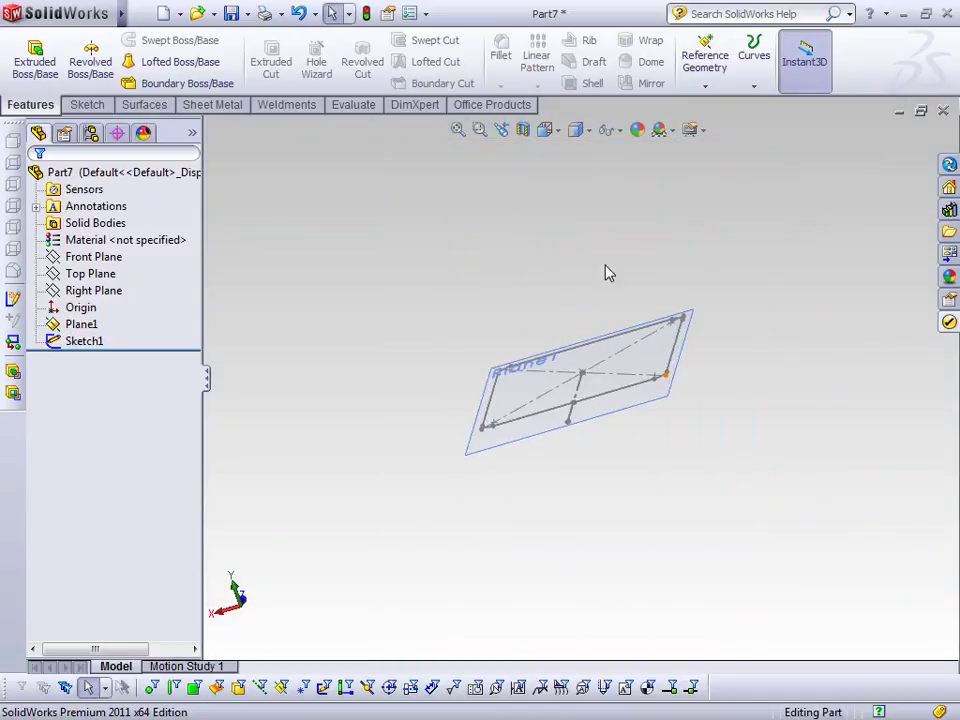
{"action": "left_click", "coordinate": [118, 276]}
{"action": "left_click", "coordinate": [103, 247]}
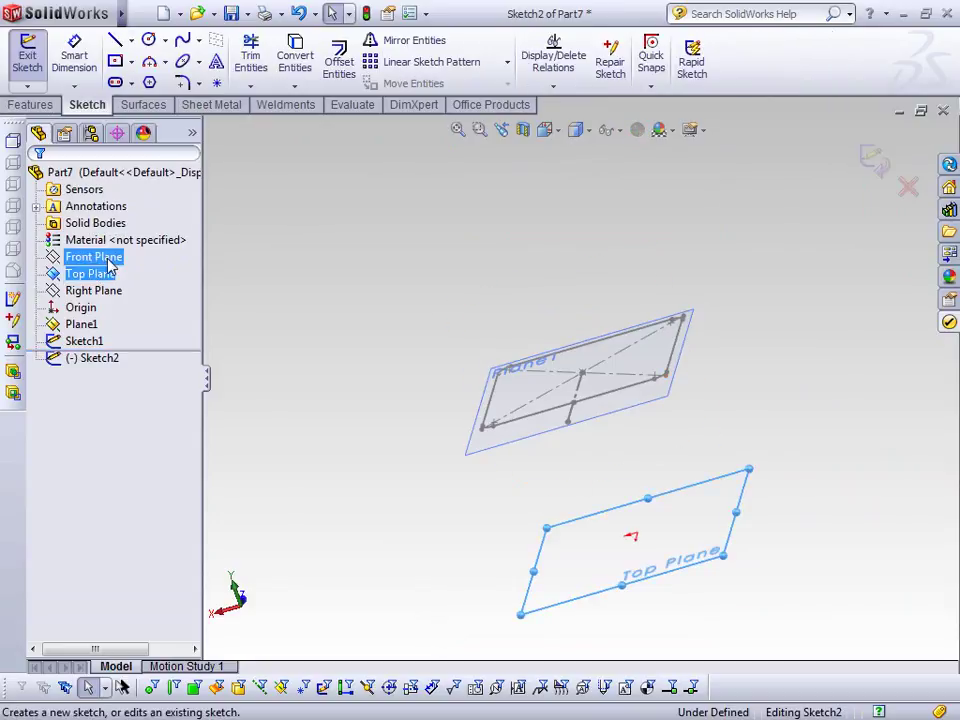
{"action": "left_click", "coordinate": [430, 238]}
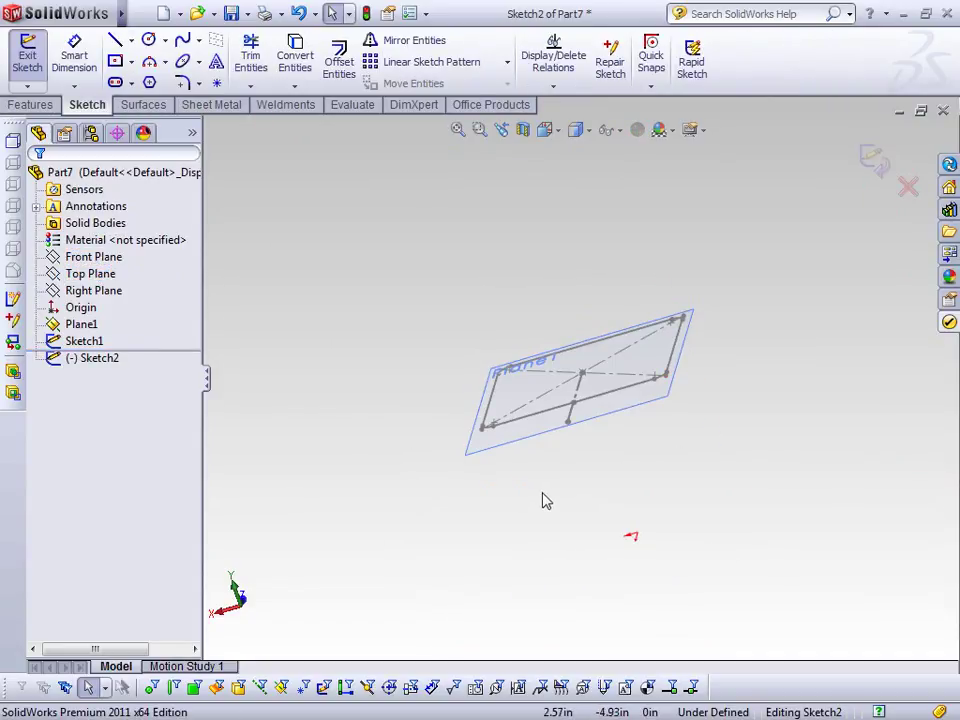
{"action": "key", "text": "s"}
{"action": "left_click", "coordinate": [605, 558]}
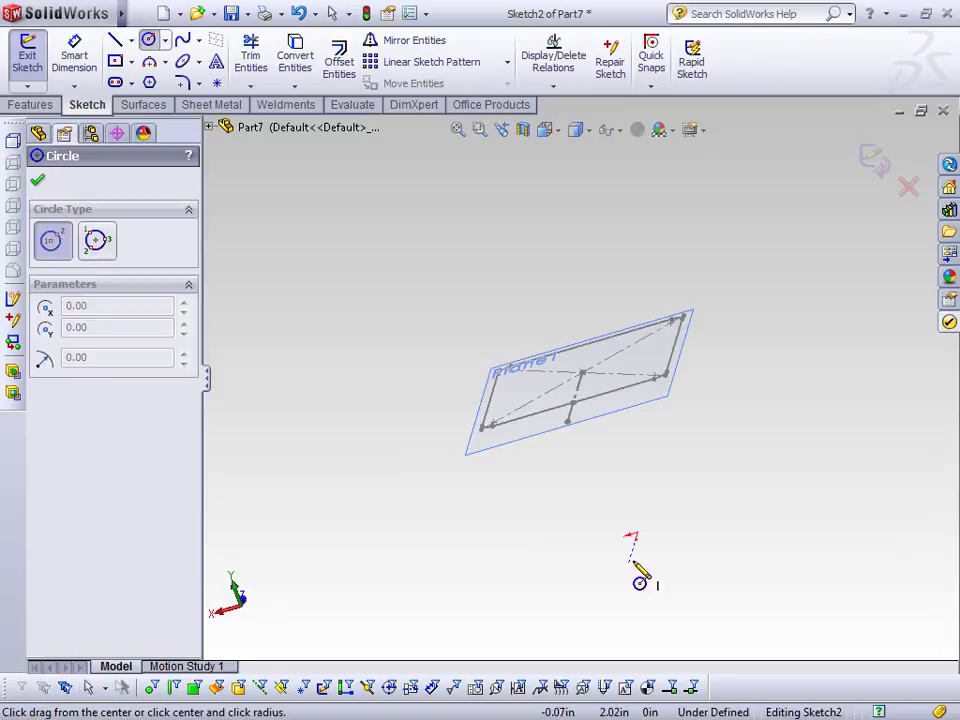
{"action": "left_click", "coordinate": [636, 535]}
{"action": "left_click", "coordinate": [666, 535]}
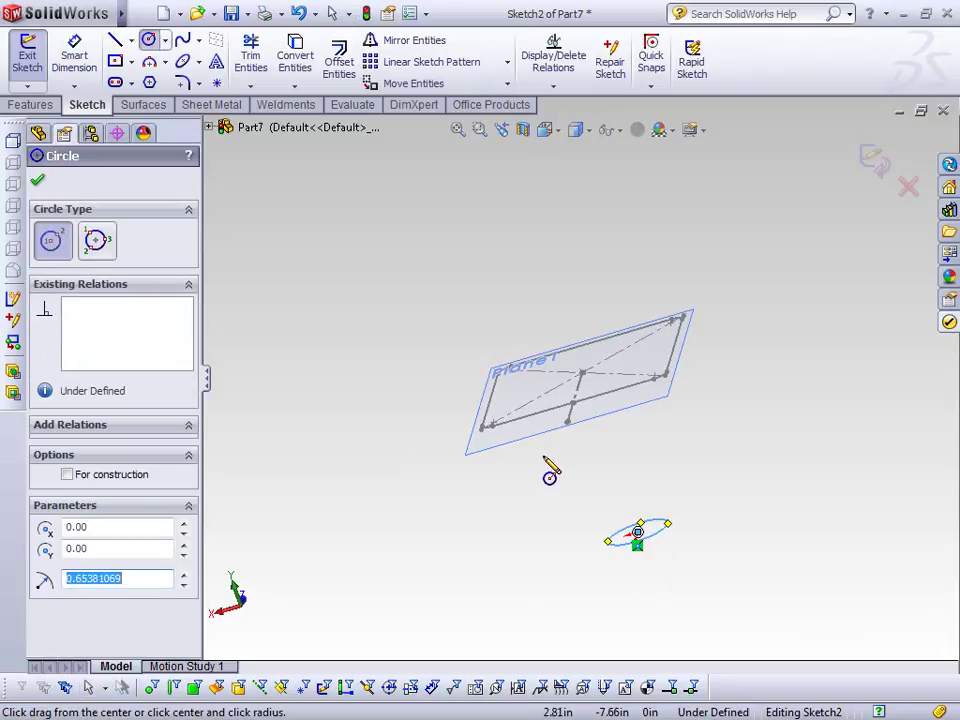
{"action": "key", "text": "Escape"}
View the sketch normal to its plane and enlarge the circle to about 1.47 in radius
{"action": "key", "text": "space"}
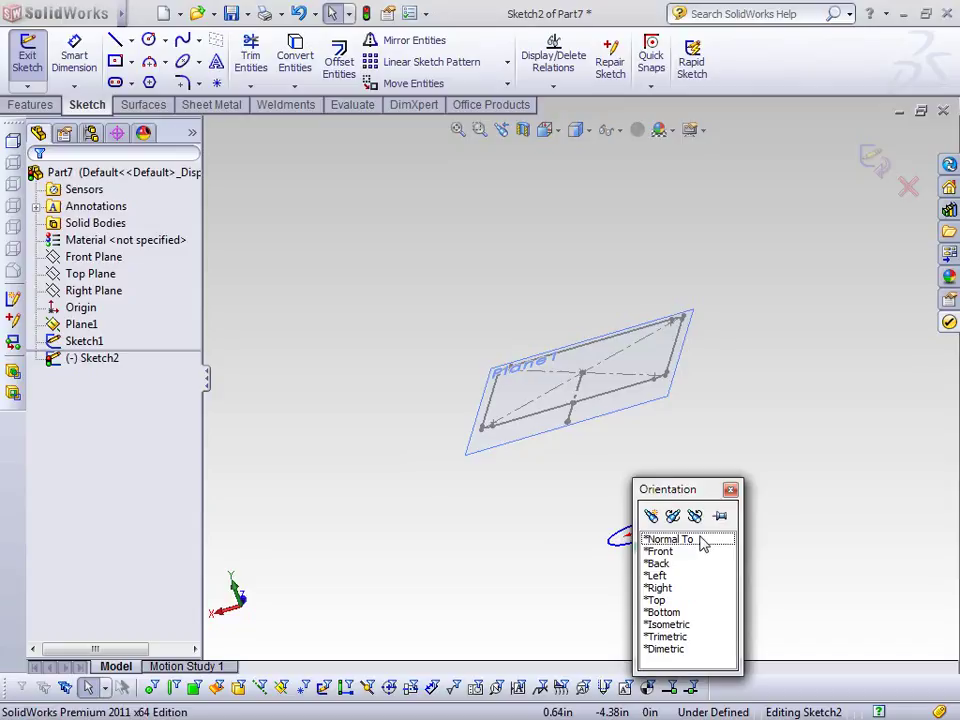
{"action": "left_click", "coordinate": [703, 541]}
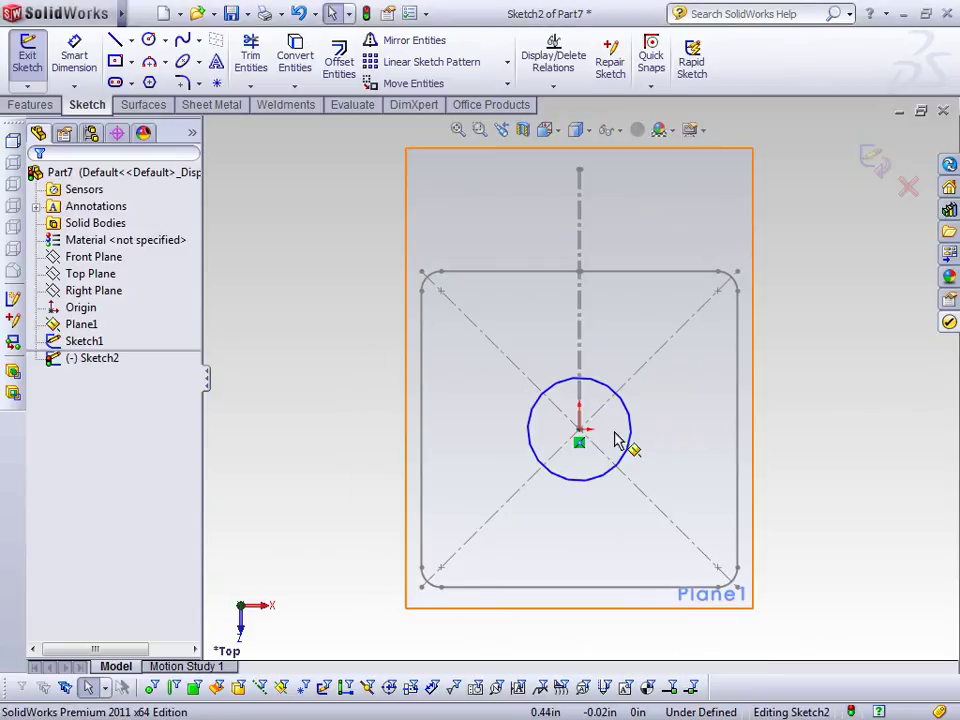
{"action": "left_click_drag", "start_coordinate": [628, 439], "coordinate": [694, 407]}
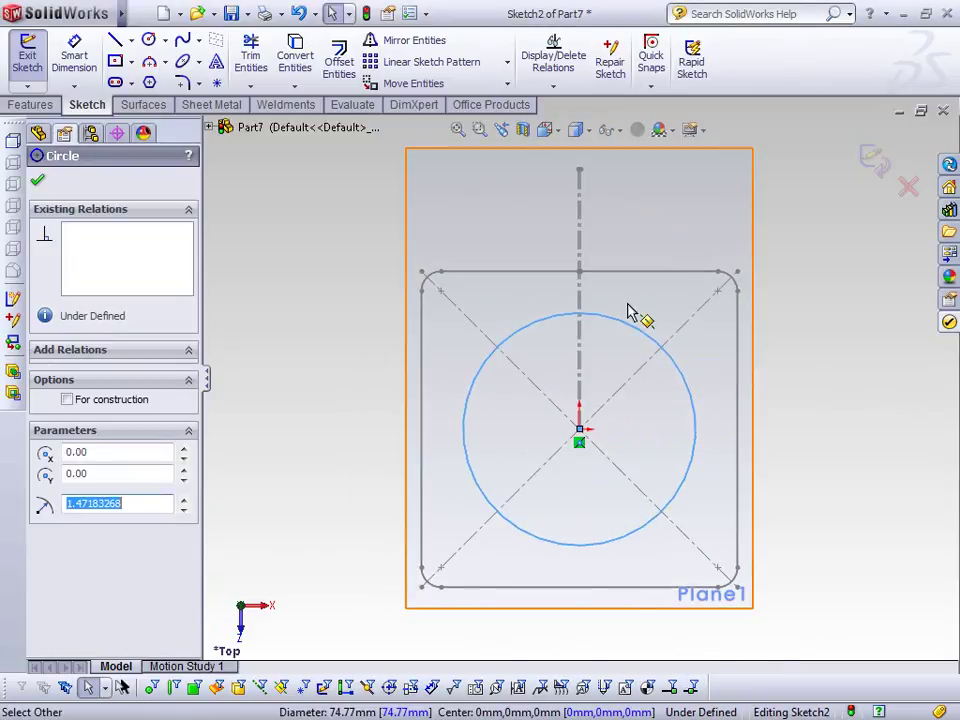
{"action": "scroll", "coordinate": [590, 277], "scroll_direction": "down", "scroll_amount": 2}
{"action": "left_click", "coordinate": [560, 287]}
Convert the two outer offset lines of the square's sketch into the circle's sketch
{"action": "scroll", "coordinate": [562, 260], "scroll_direction": "down", "scroll_amount": 2}
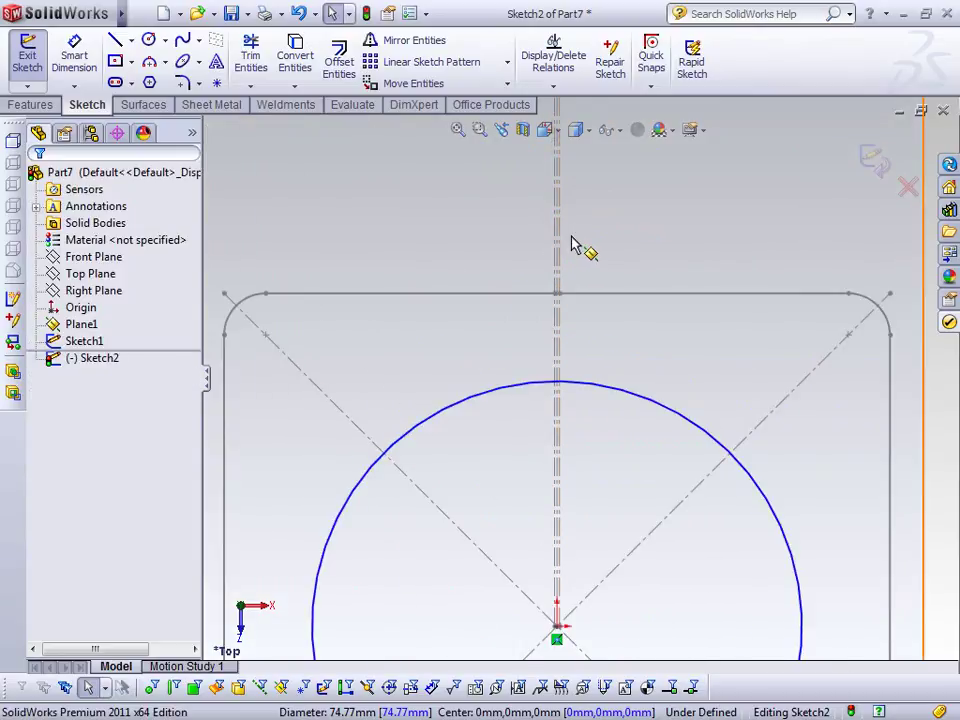
{"action": "left_click", "coordinate": [564, 242]}
{"action": "scroll", "coordinate": [560, 248], "scroll_direction": "down", "scroll_amount": 3}
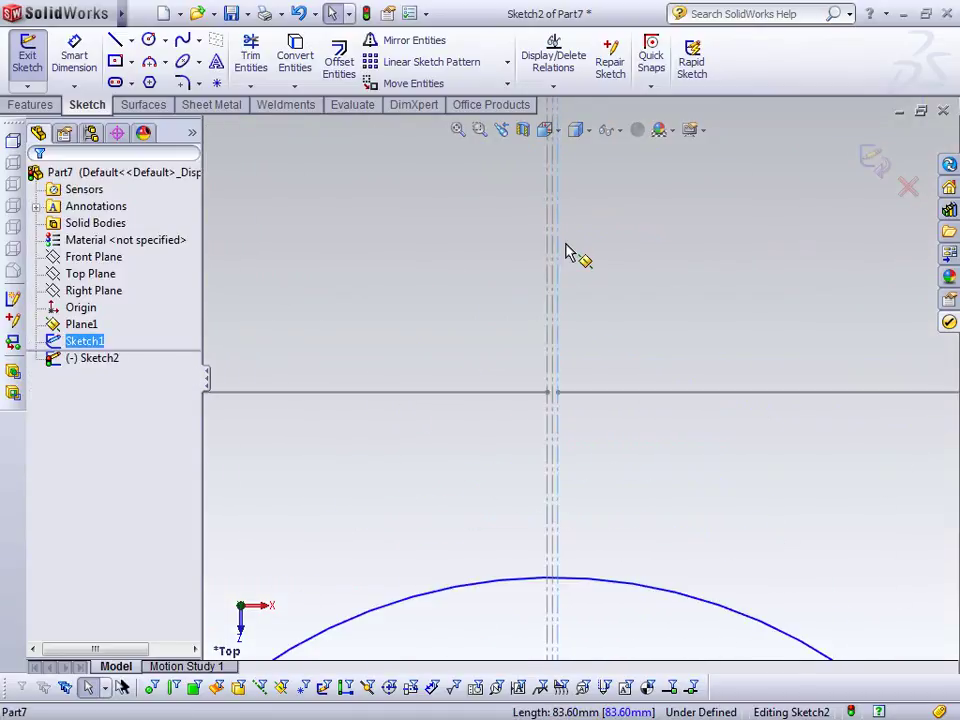
{"action": "left_click", "coordinate": [551, 252]}
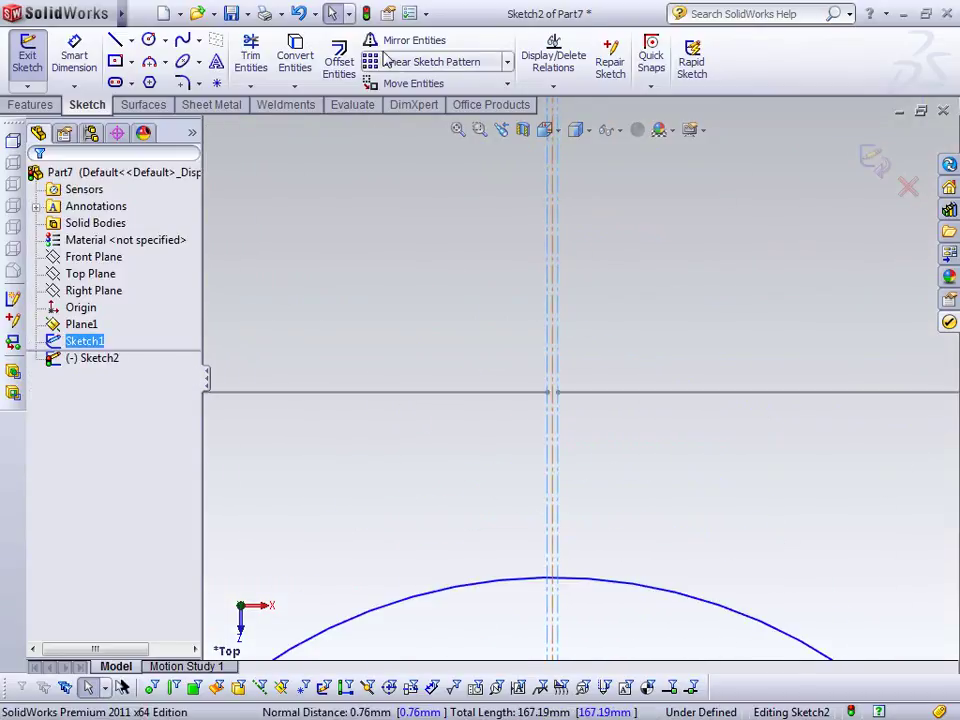
{"action": "left_click", "coordinate": [292, 55]}
{"action": "scroll", "coordinate": [590, 420], "scroll_direction": "up", "scroll_amount": 2}
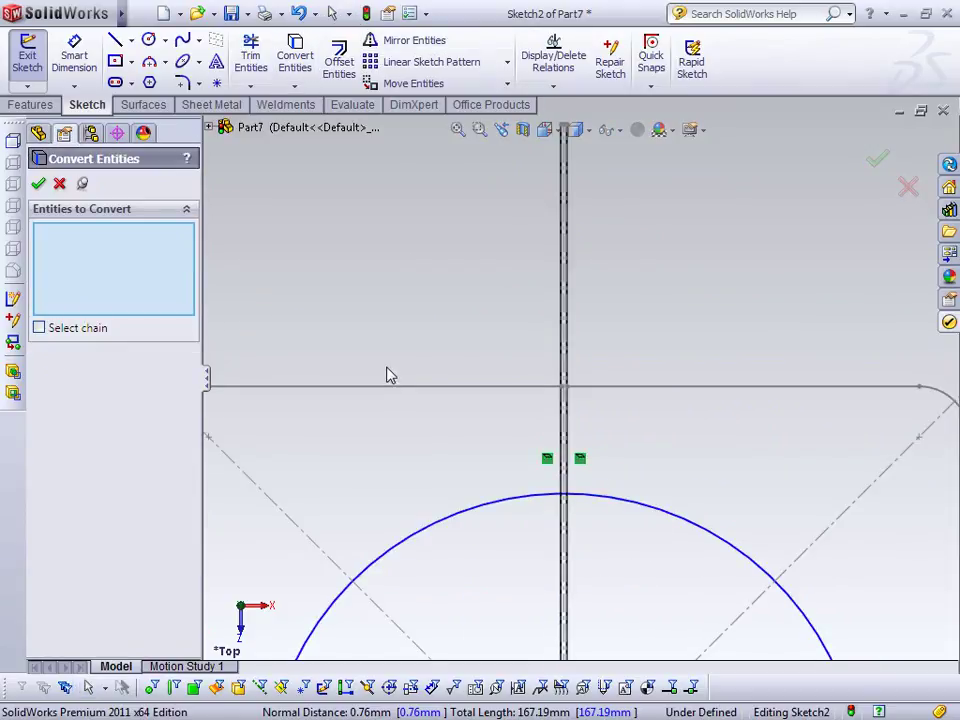
{"action": "left_click", "coordinate": [59, 184]}
Make the two converted lines construction geometry
{"action": "left_click_drag", "start_coordinate": [670, 328], "coordinate": [477, 316]}
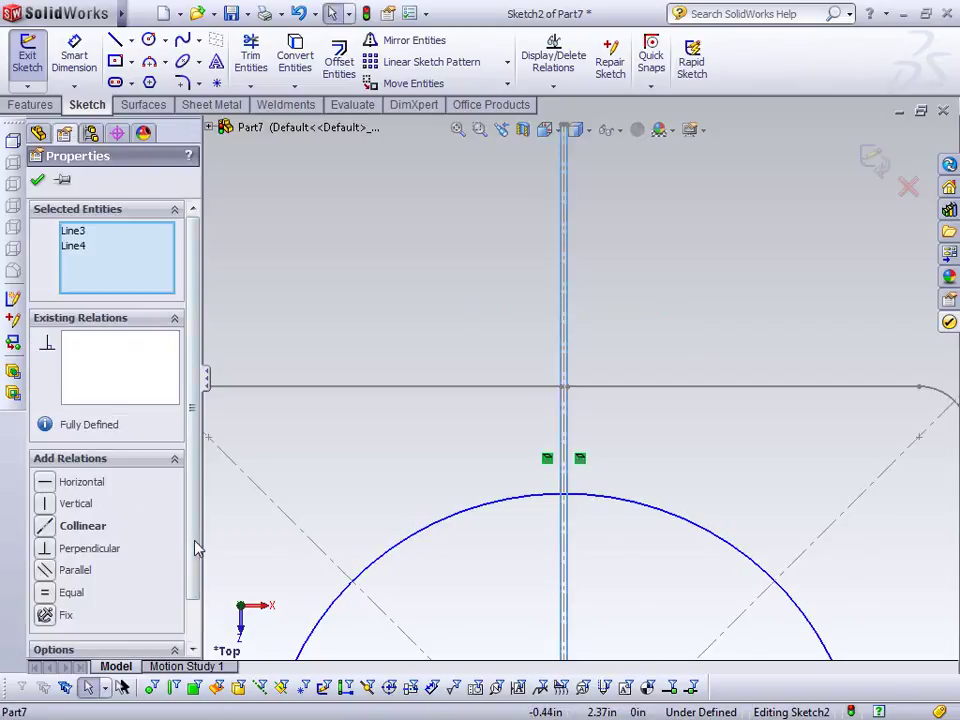
{"action": "scroll", "coordinate": [196, 548], "scroll_direction": "down", "scroll_amount": 2}
{"action": "left_click", "coordinate": [110, 622]}
{"action": "left_click", "coordinate": [396, 285]}
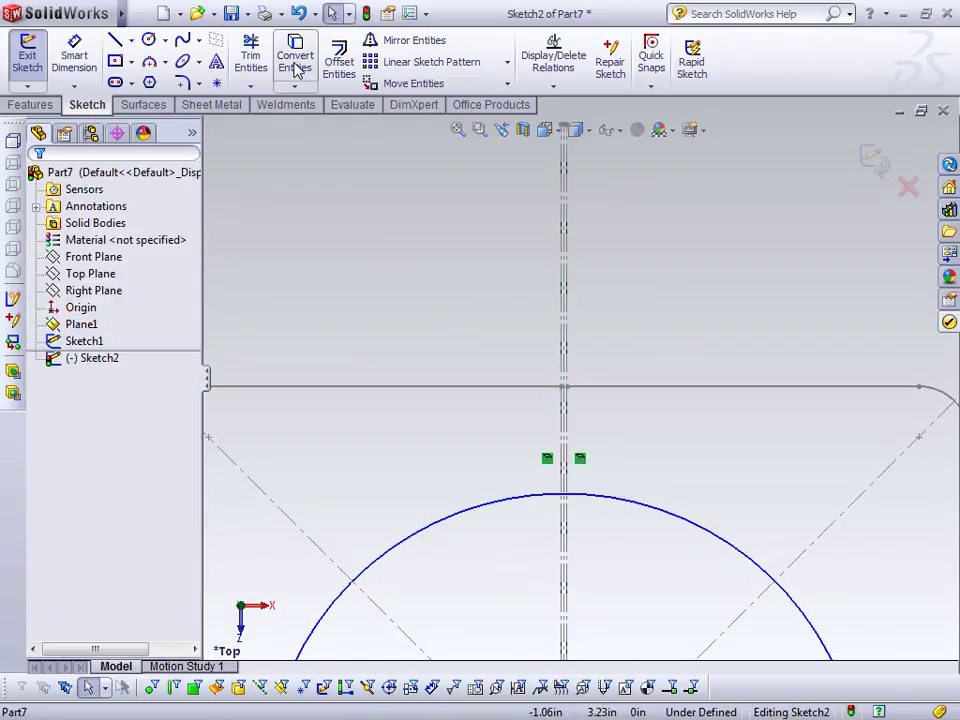
Try to power trim the part of the circle between the two converted construction lines
{"action": "left_click", "coordinate": [251, 60]}
{"action": "scroll", "coordinate": [580, 500], "scroll_direction": "down", "scroll_amount": 4}
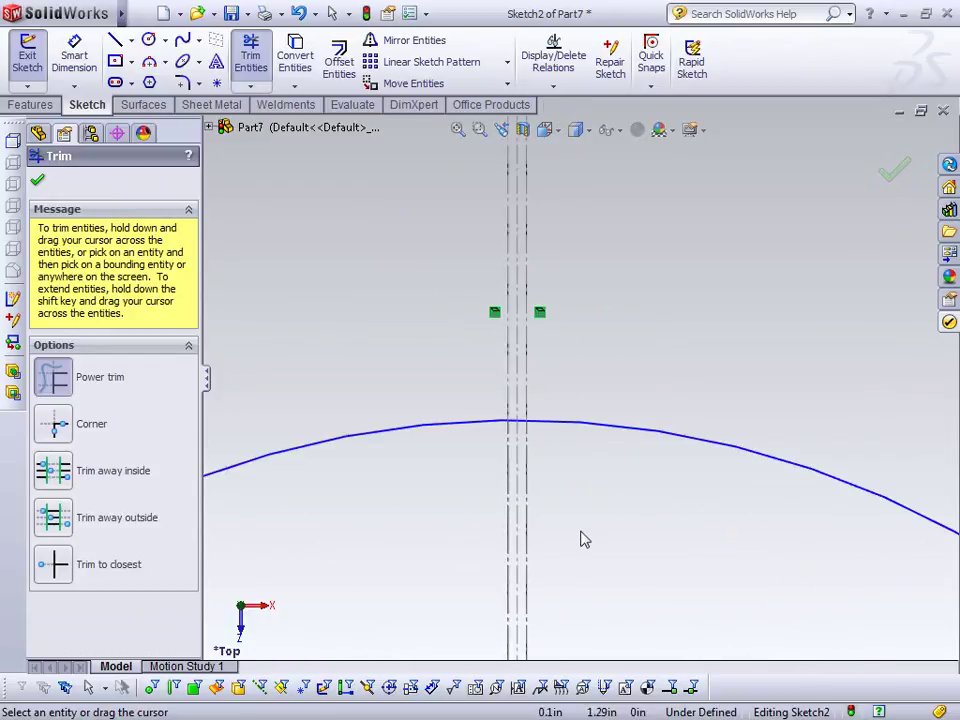
{"action": "left_click", "coordinate": [503, 405]}
{"action": "left_click_drag", "start_coordinate": [490, 388], "coordinate": [497, 414]}
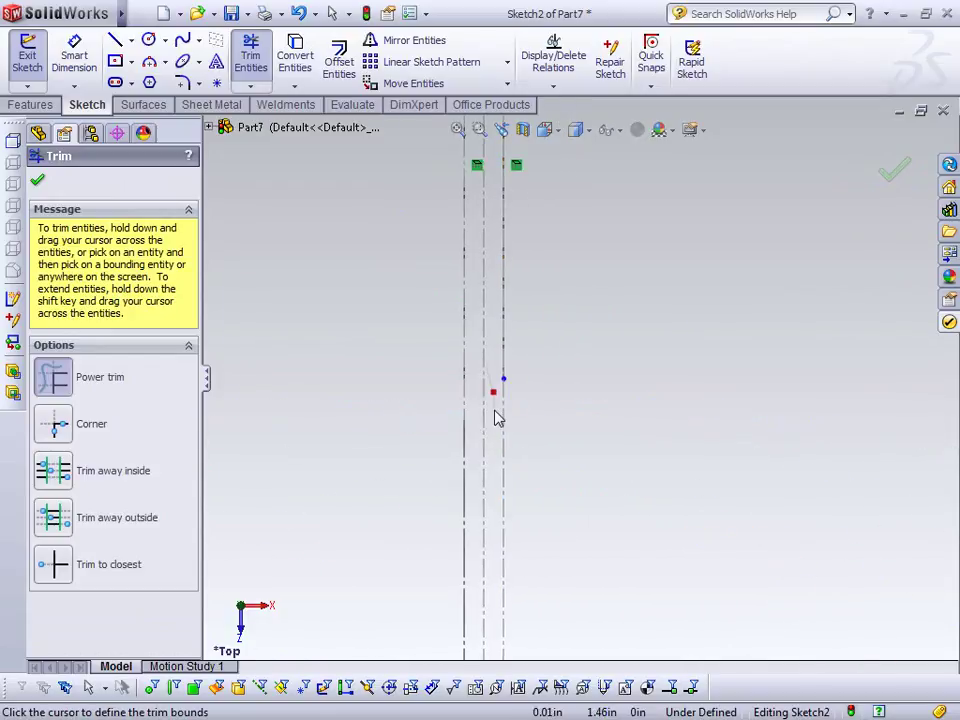
{"action": "key", "text": "ctrl+z"}
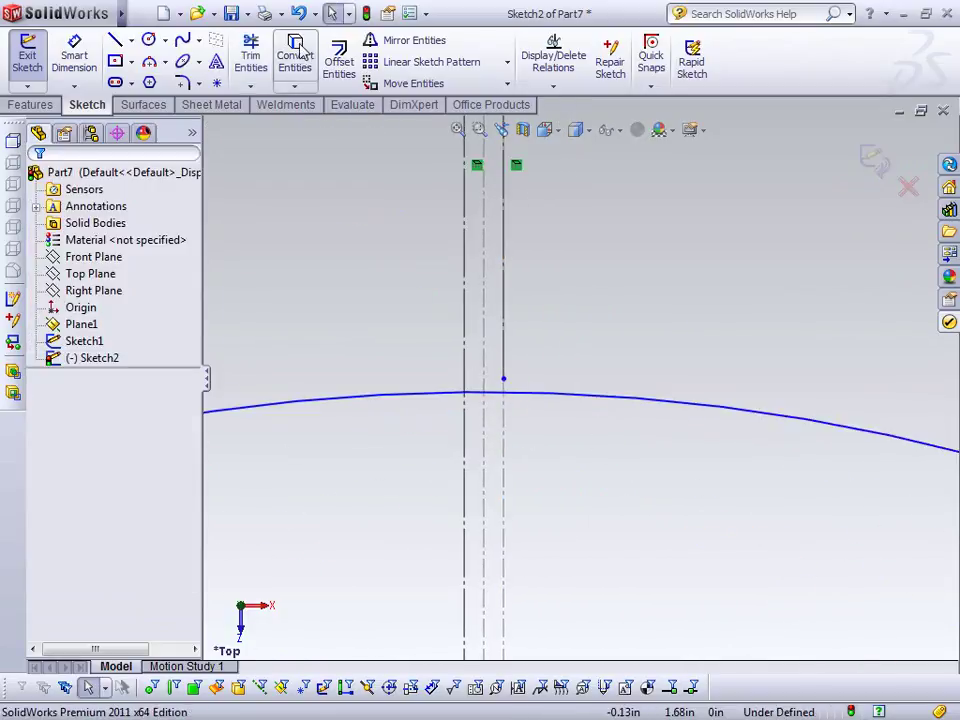
{"action": "left_click", "coordinate": [251, 58]}
{"action": "left_click_drag", "start_coordinate": [478, 399], "coordinate": [474, 390]}
{"action": "key", "text": "Escape"}
{"action": "key", "text": "ctrl+z"}
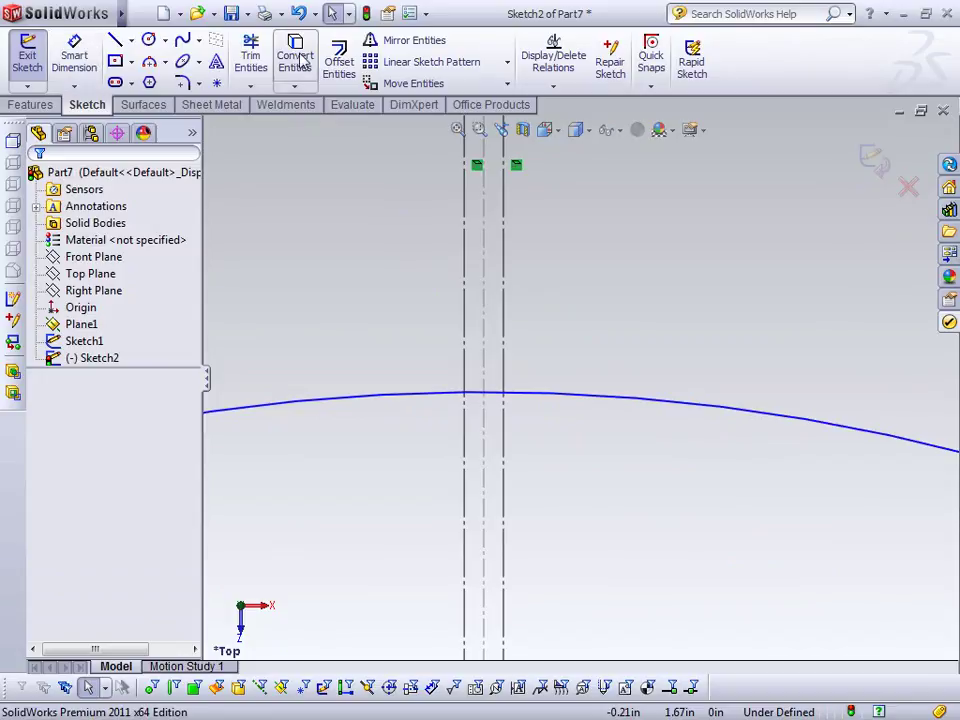
Power trim away the short arc of the circle between the two converted construction lines to leave a gap
{"action": "left_click", "coordinate": [251, 58]}
{"action": "left_click_drag", "start_coordinate": [478, 401], "coordinate": [476, 407]}
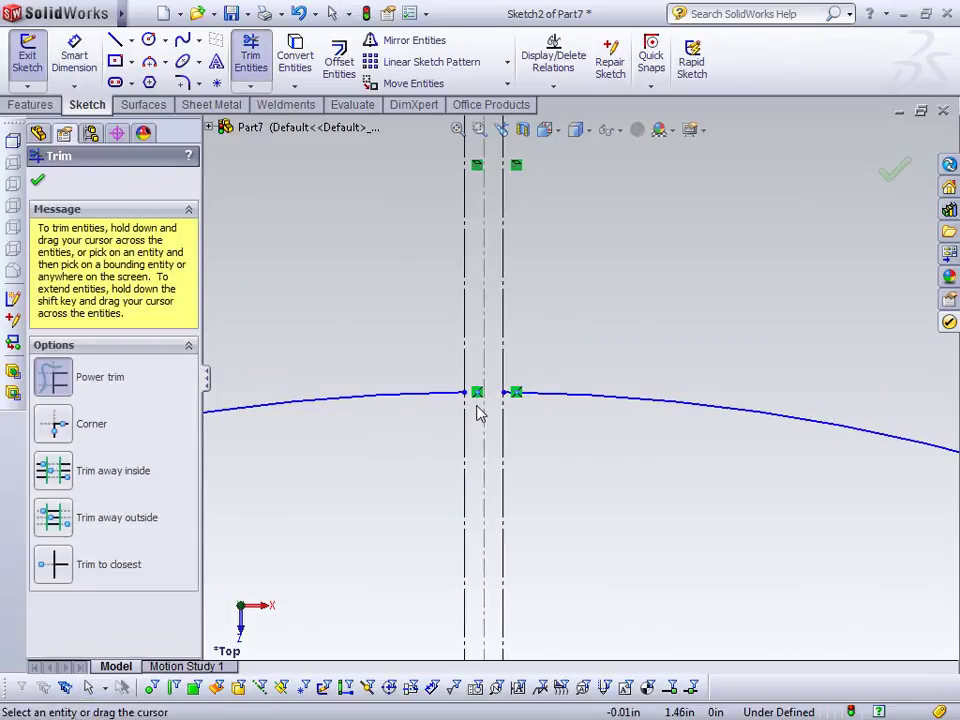
Resize the gapped circle freehand to a radius of about 1.92 in
{"action": "key", "text": "Escape"}
{"action": "scroll", "coordinate": [503, 460], "scroll_direction": "up", "scroll_amount": 2}
{"action": "scroll", "coordinate": [705, 530], "scroll_direction": "up", "scroll_amount": 5}
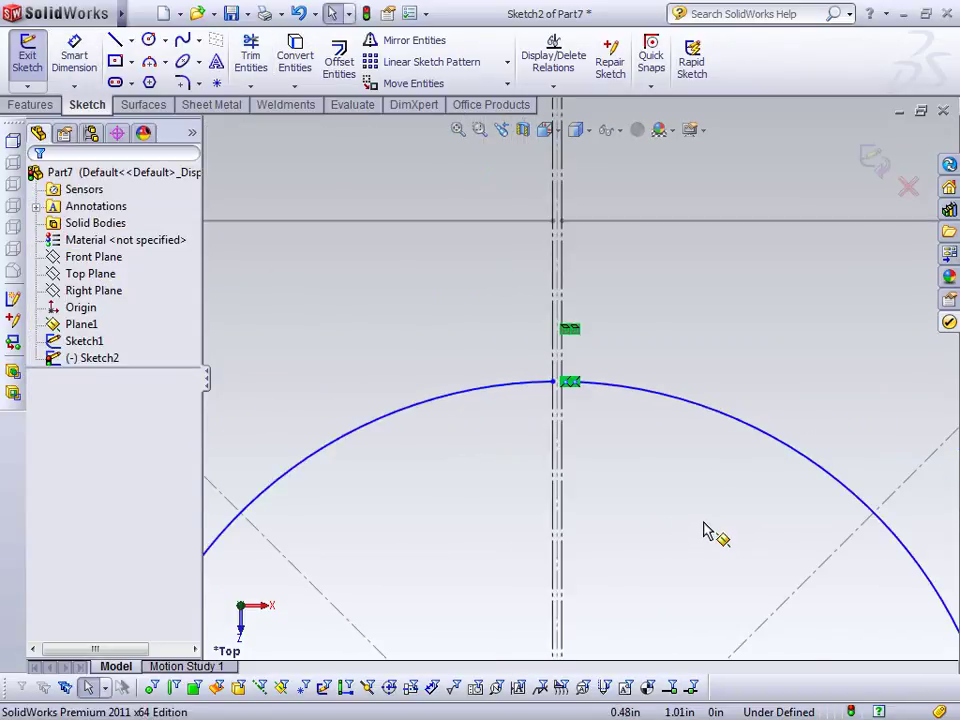
{"action": "left_click", "coordinate": [718, 477]}
{"action": "left_click_drag", "start_coordinate": [718, 477], "coordinate": [748, 452]}
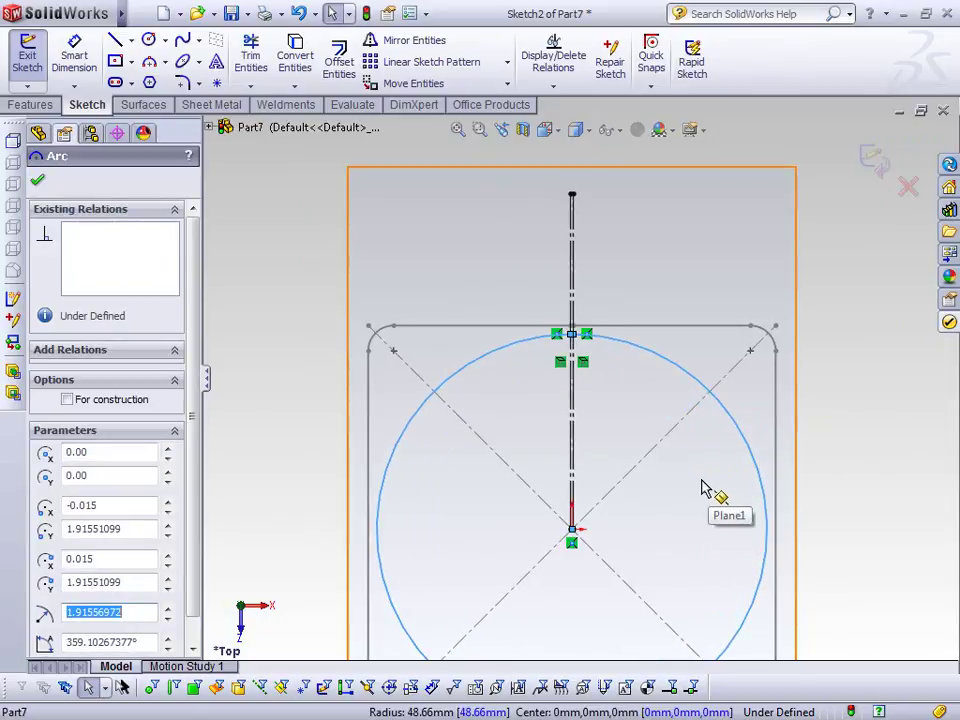
{"action": "scroll", "coordinate": [700, 486], "scroll_direction": "up", "scroll_amount": 2}
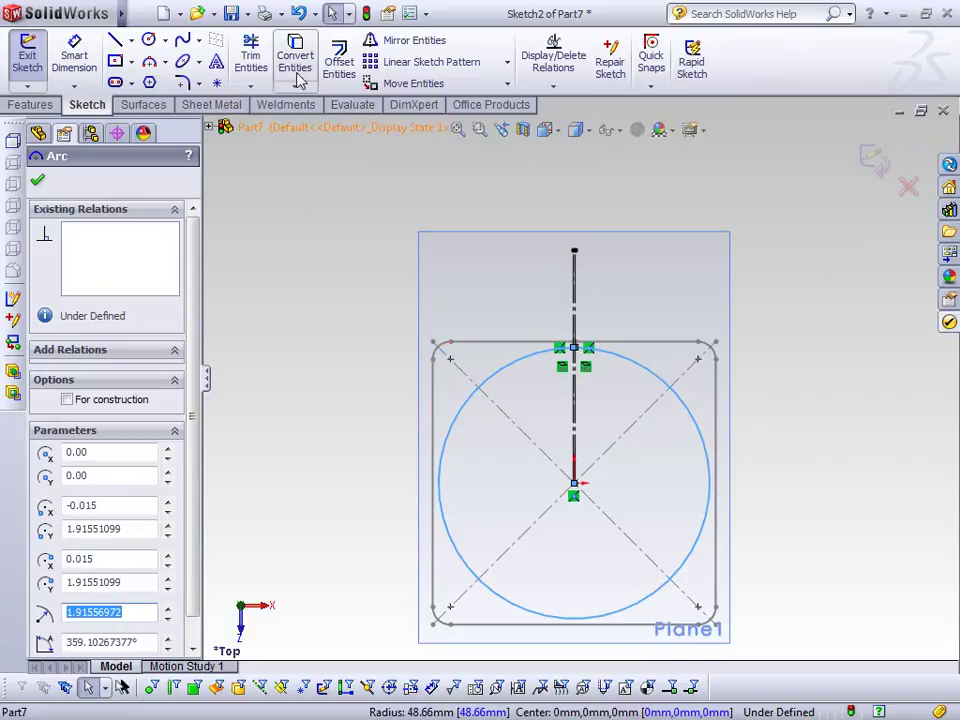
Split the gapped circle with Split Entities at eight points, one on each side of every square diagonal it crosses
{"action": "mouse_move", "coordinate": [120, 13]}
{"action": "left_click", "coordinate": [205, 13]}
{"action": "mouse_move", "coordinate": [293, 17]}
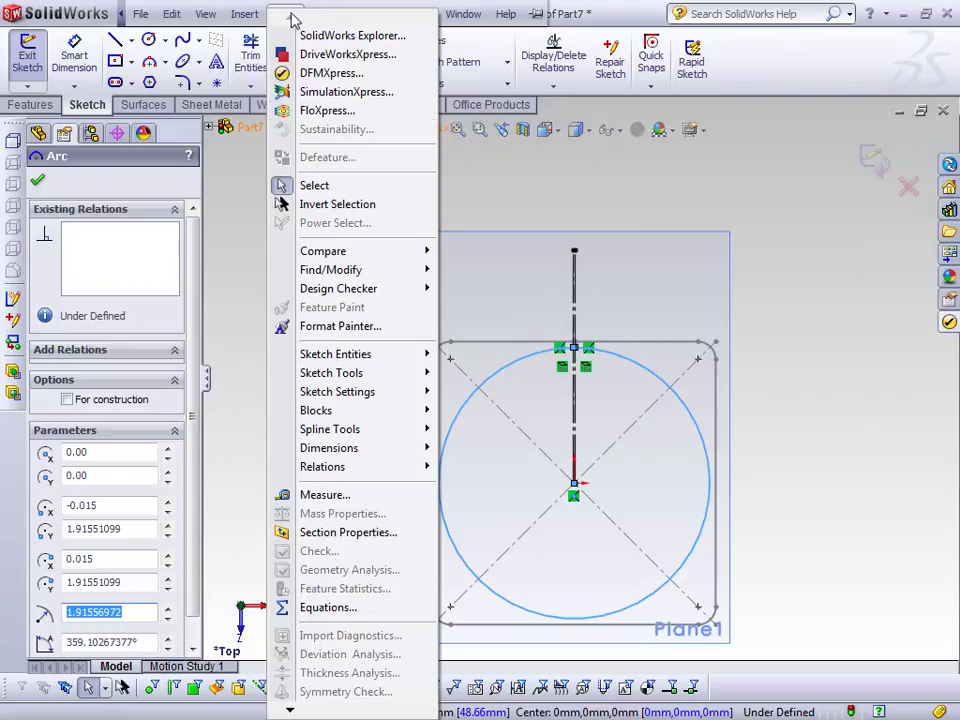
{"action": "mouse_move", "coordinate": [383, 376]}
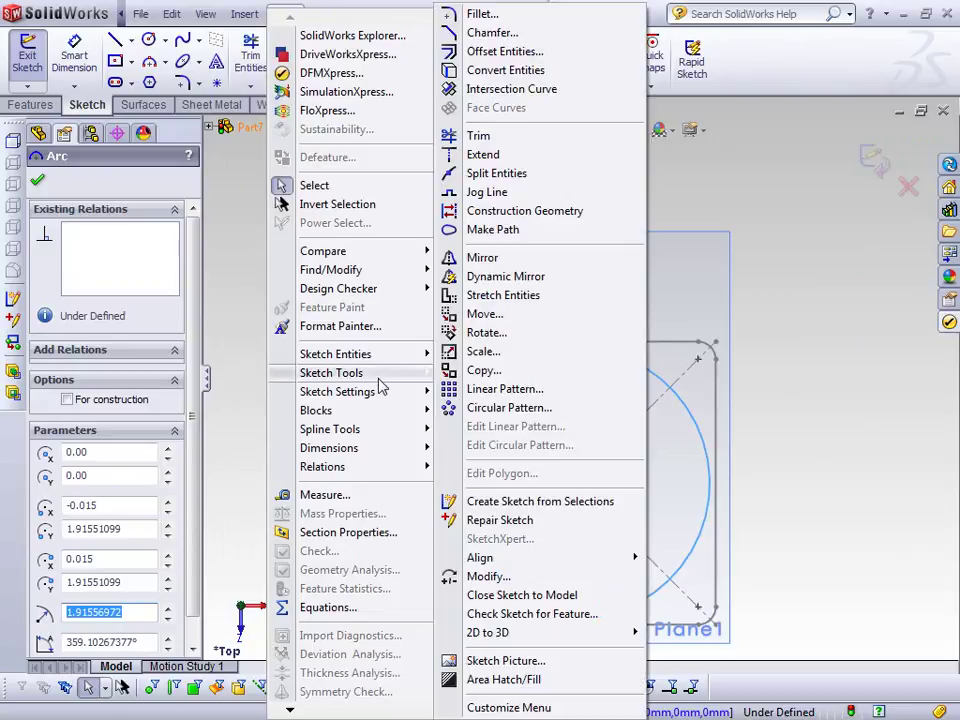
{"action": "left_click", "coordinate": [500, 174]}
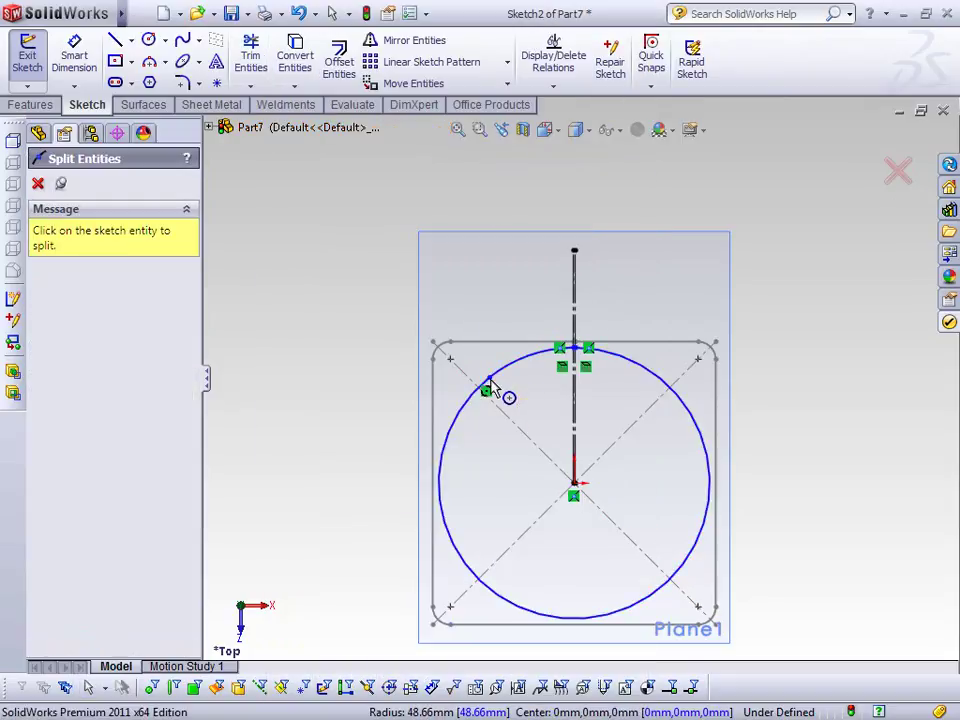
{"action": "left_click", "coordinate": [486, 390]}
{"action": "left_click", "coordinate": [470, 410]}
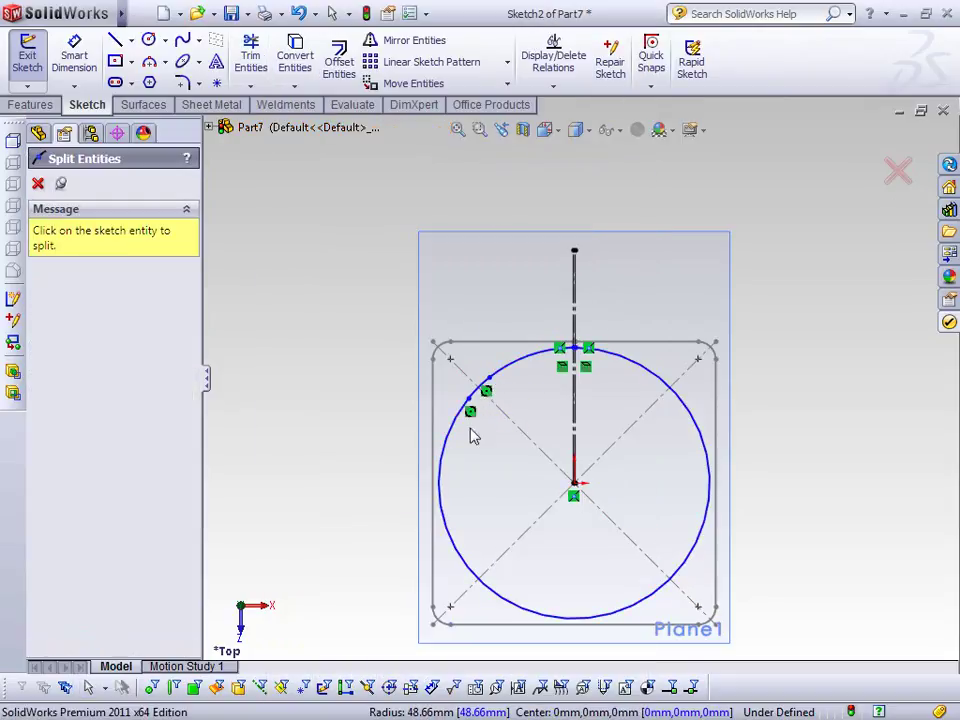
{"action": "left_click", "coordinate": [473, 557]}
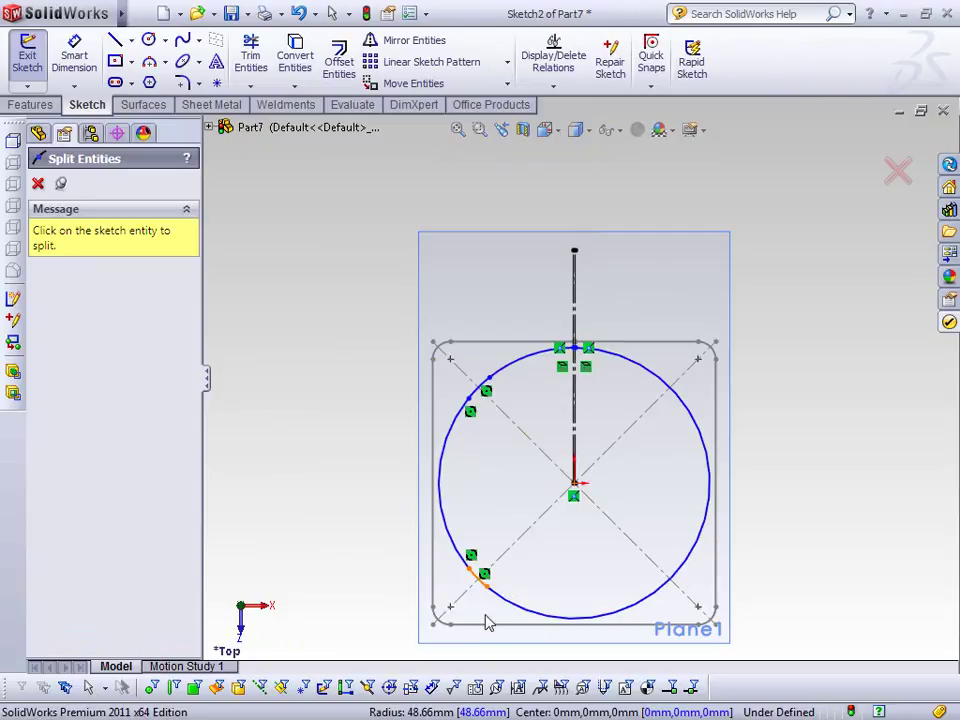
{"action": "left_click", "coordinate": [660, 588]}
{"action": "left_click", "coordinate": [683, 568]}
{"action": "left_click", "coordinate": [683, 408]}
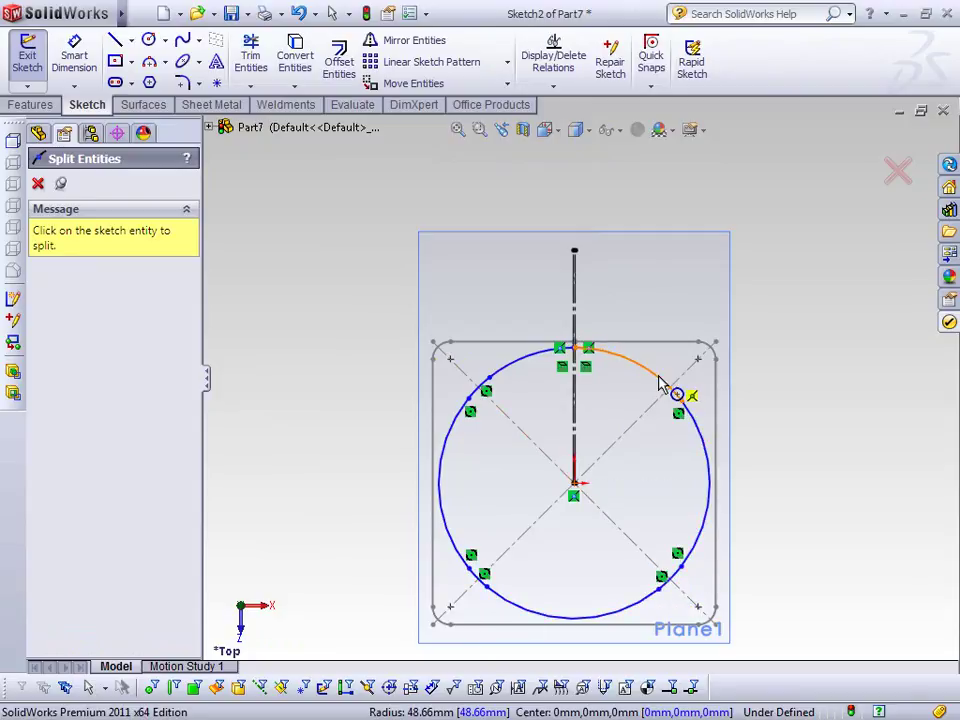
{"action": "key", "text": "Escape"}
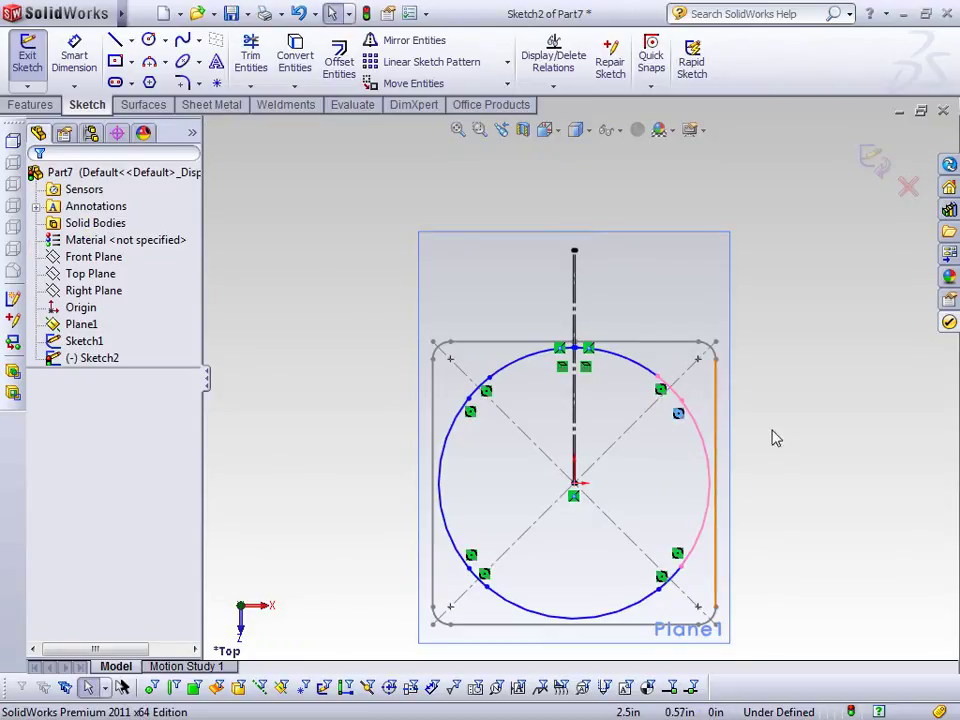
Resize the split circle freehand so it sits just inside the square, and exit the sketch
{"action": "left_click", "coordinate": [683, 404]}
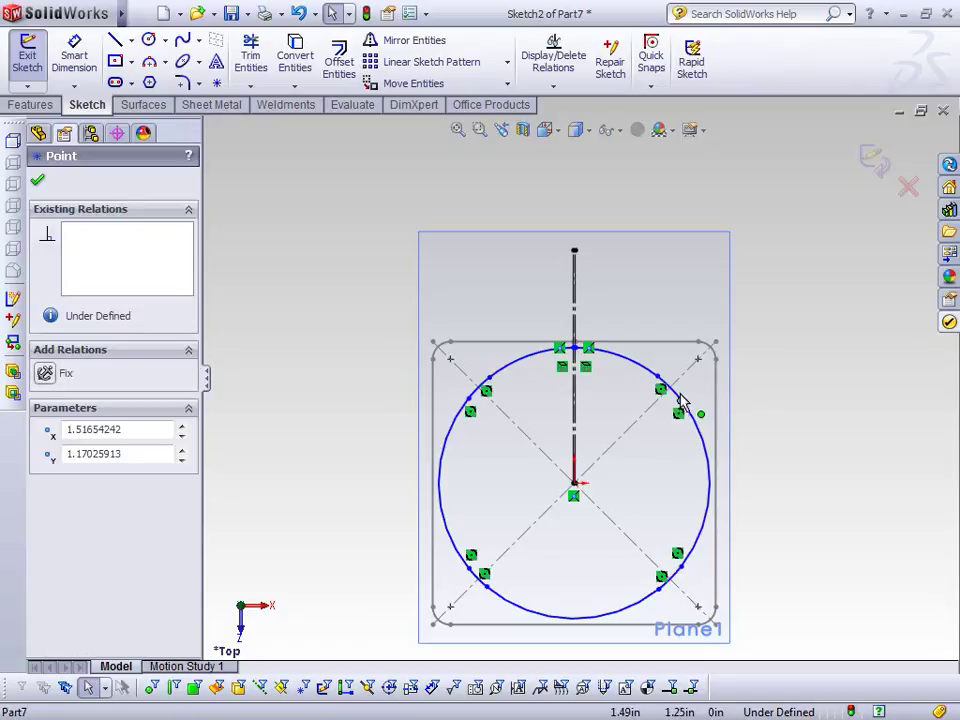
{"action": "left_click_drag", "start_coordinate": [681, 392], "coordinate": [735, 447]}
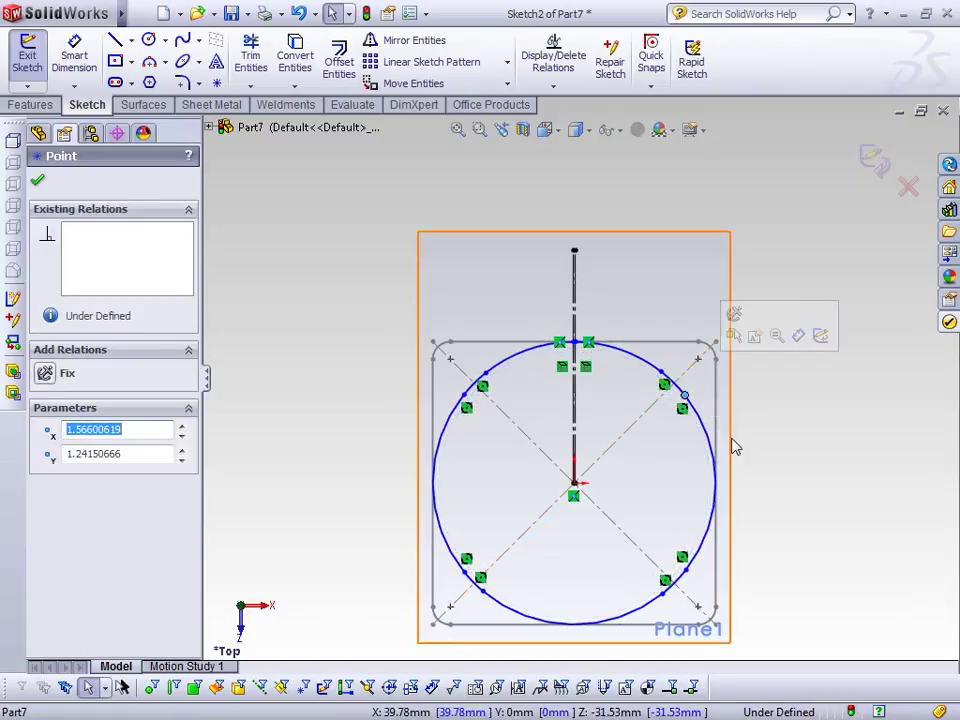
{"action": "left_click", "coordinate": [780, 436]}
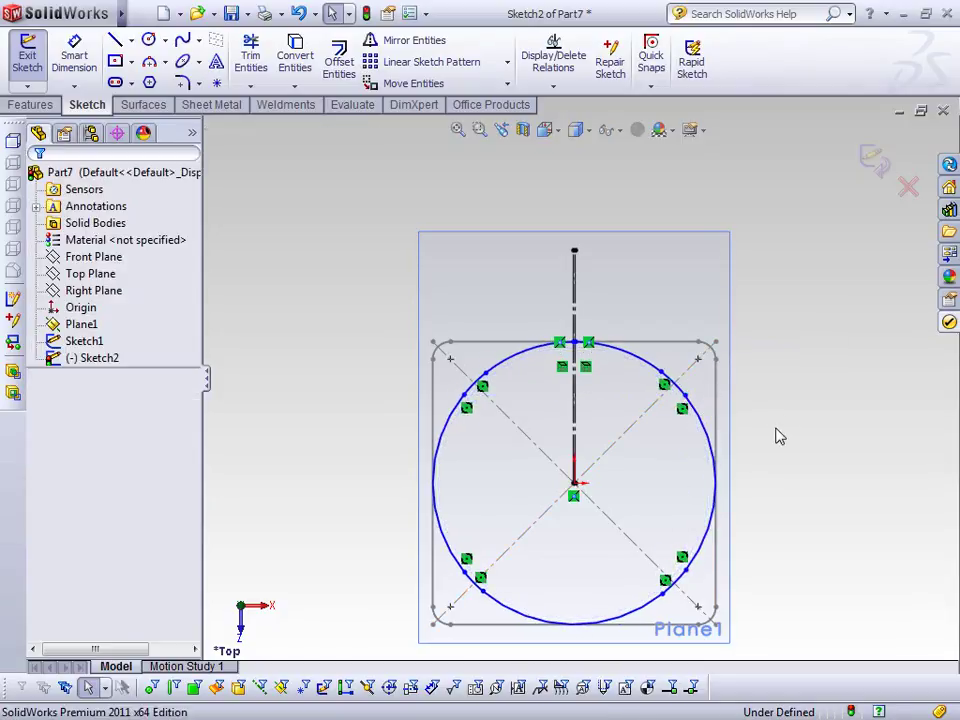
{"action": "left_click", "coordinate": [643, 372]}
{"action": "mouse_move", "coordinate": [640, 392]}
{"action": "left_mouse_down"}
{"action": "mouse_move", "coordinate": [647, 377]}
{"action": "mouse_move", "coordinate": [656, 386]}
{"action": "left_mouse_up"}
{"action": "left_click", "coordinate": [873, 220]}
{"action": "left_click", "coordinate": [873, 157]}
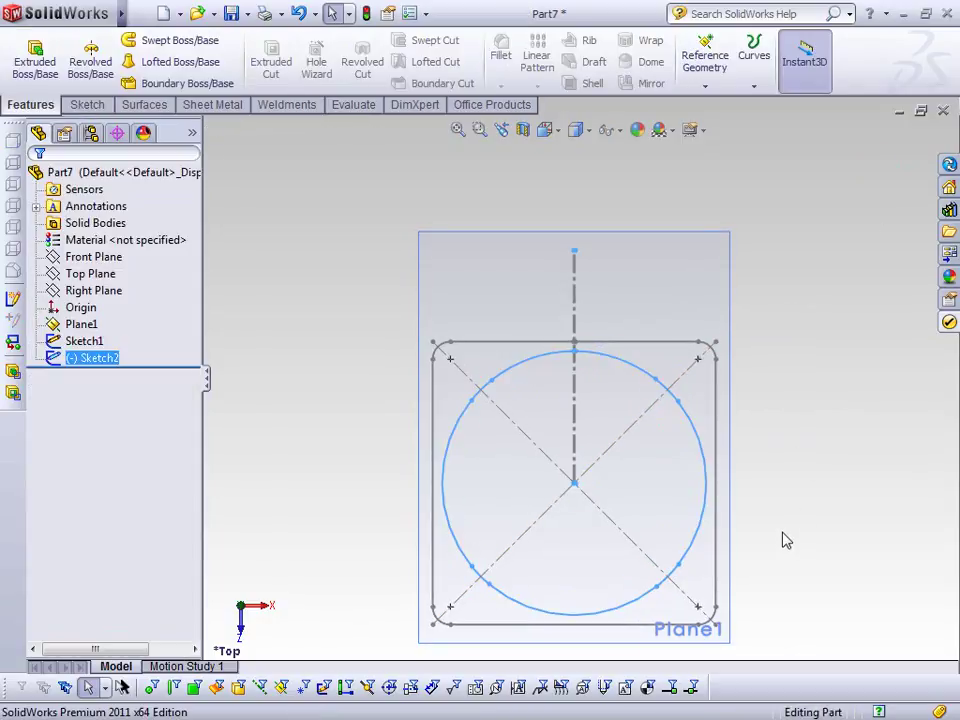
Start a sheet metal lofted bend using the filleted square sketch and the circle sketch as profiles
{"action": "mouse_move", "coordinate": [793, 549]}
{"action": "middle_mouse_down"}
{"action": "mouse_move", "coordinate": [773, 440]}
{"action": "mouse_move", "coordinate": [773, 311]}
{"action": "middle_mouse_up"}
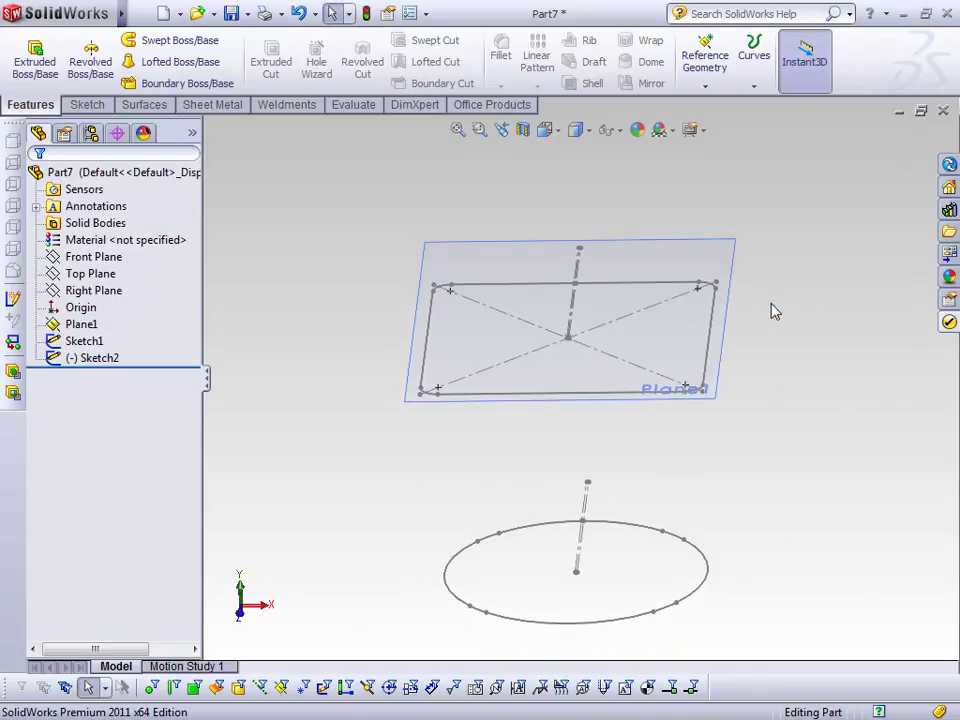
{"action": "left_click", "coordinate": [207, 105]}
{"action": "left_click", "coordinate": [148, 58]}
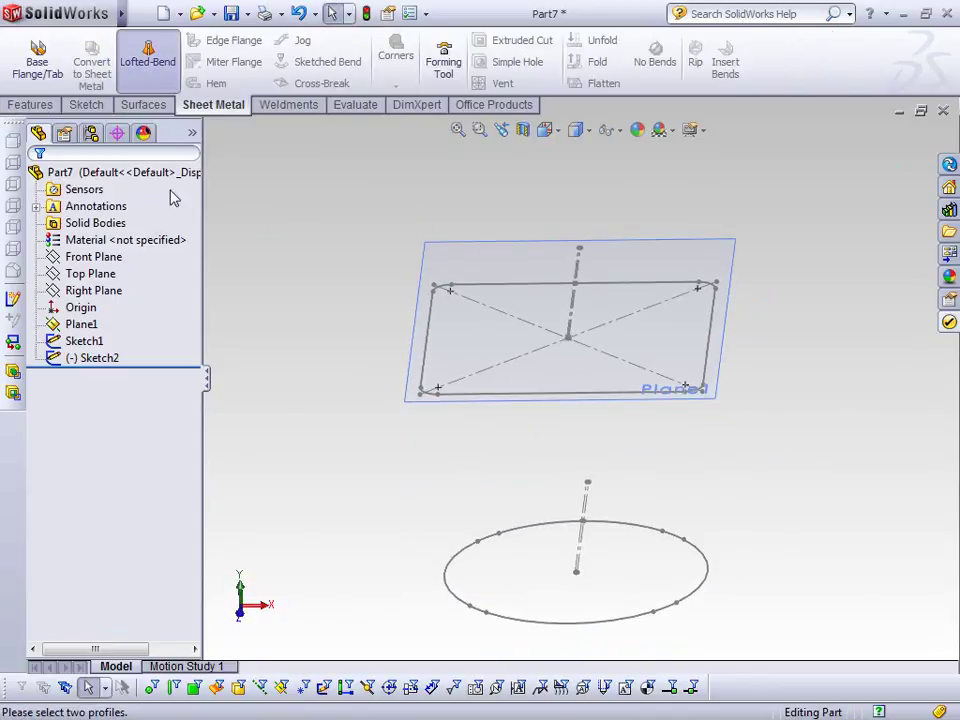
{"action": "left_click", "coordinate": [428, 397]}
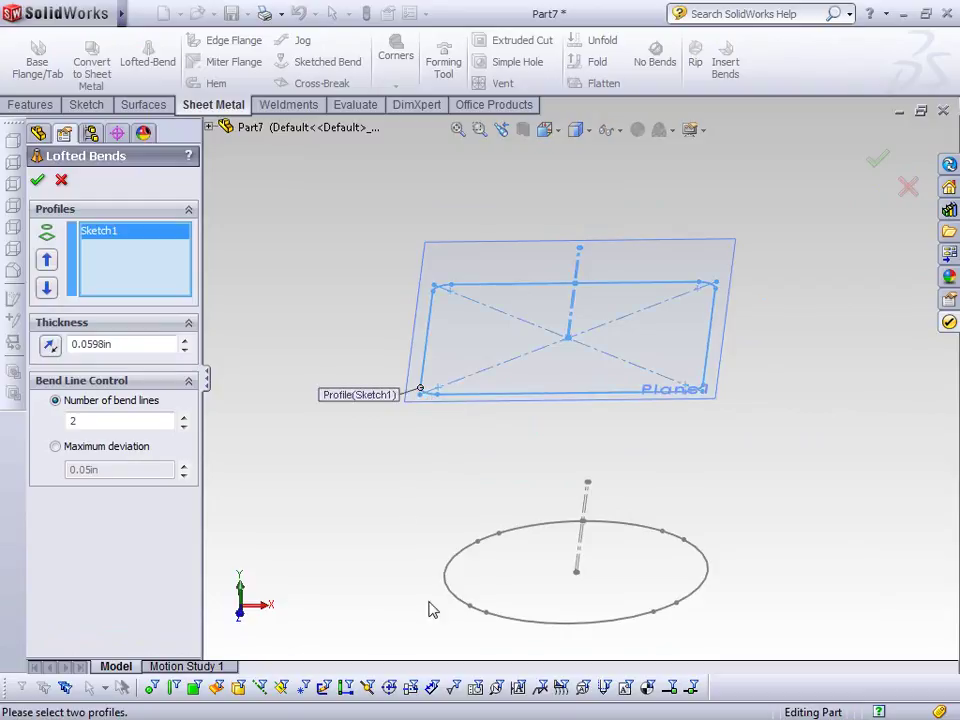
{"action": "left_click", "coordinate": [476, 617]}
{"action": "mouse_move", "coordinate": [349, 433]}
{"action": "middle_mouse_down"}
{"action": "mouse_move", "coordinate": [433, 326]}
{"action": "mouse_move", "coordinate": [648, 379]}
{"action": "mouse_move", "coordinate": [639, 377]}
{"action": "middle_mouse_up"}
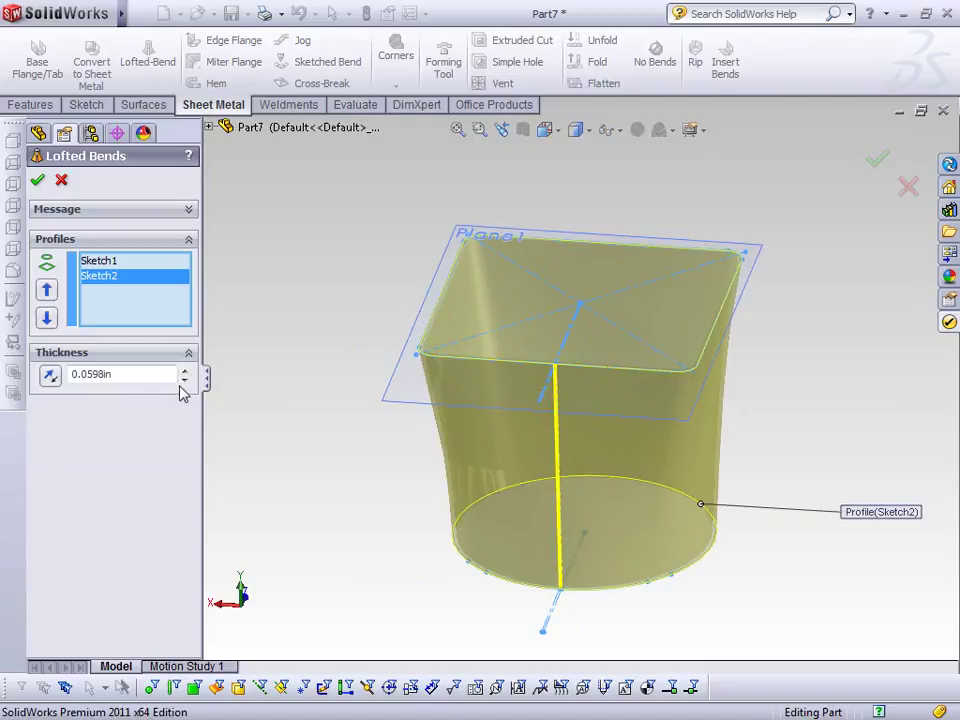
Set the lofted bend's thickness to 0.06 in, direct it to the outside of the profiles, and create the feature
{"action": "double_click", "coordinate": [142, 373]}
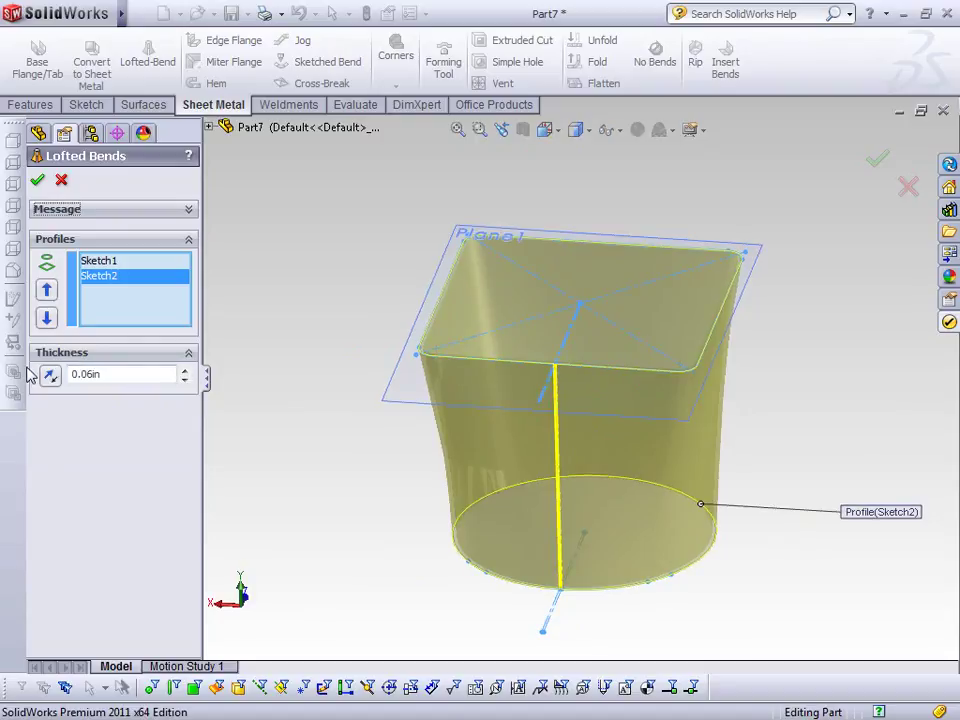
{"action": "scroll", "coordinate": [579, 381], "scroll_direction": "down", "scroll_amount": 10}
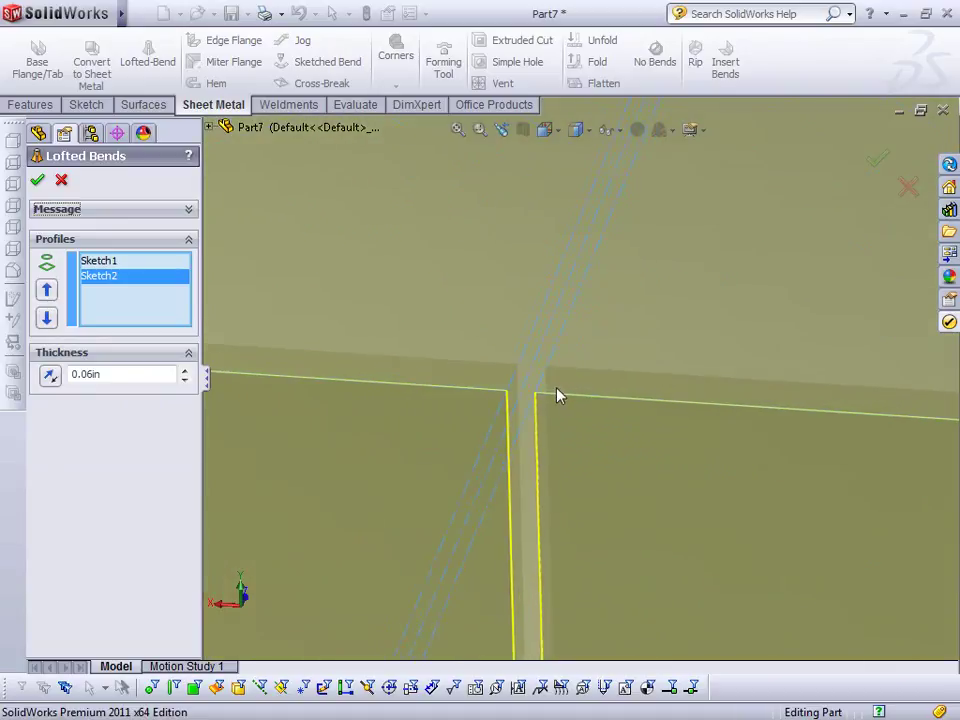
{"action": "left_click", "coordinate": [50, 378]}
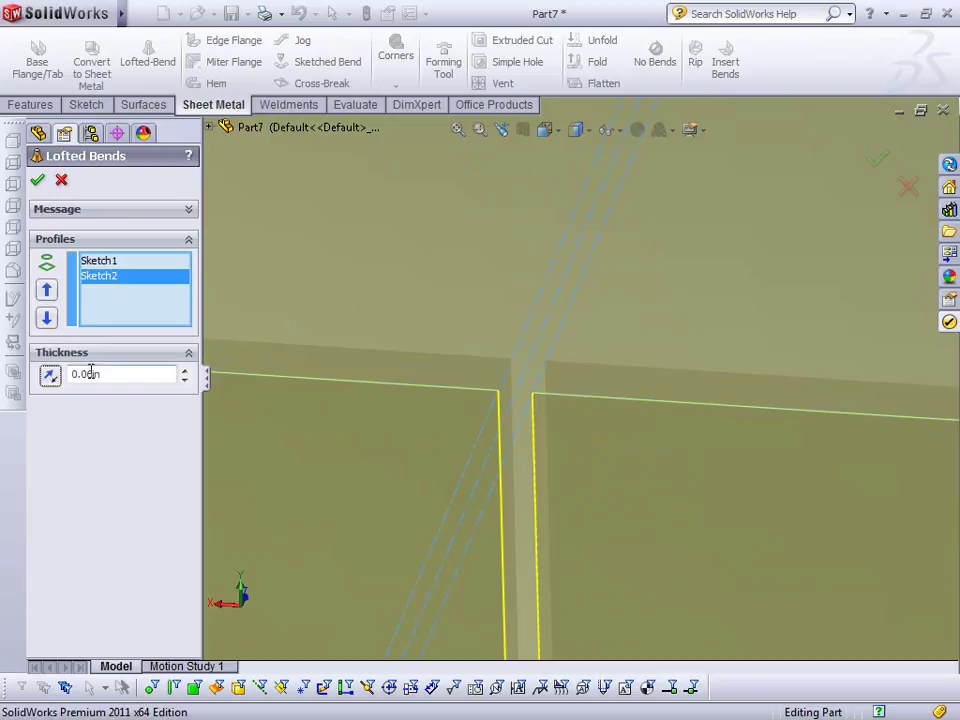
{"action": "left_click", "coordinate": [50, 375]}
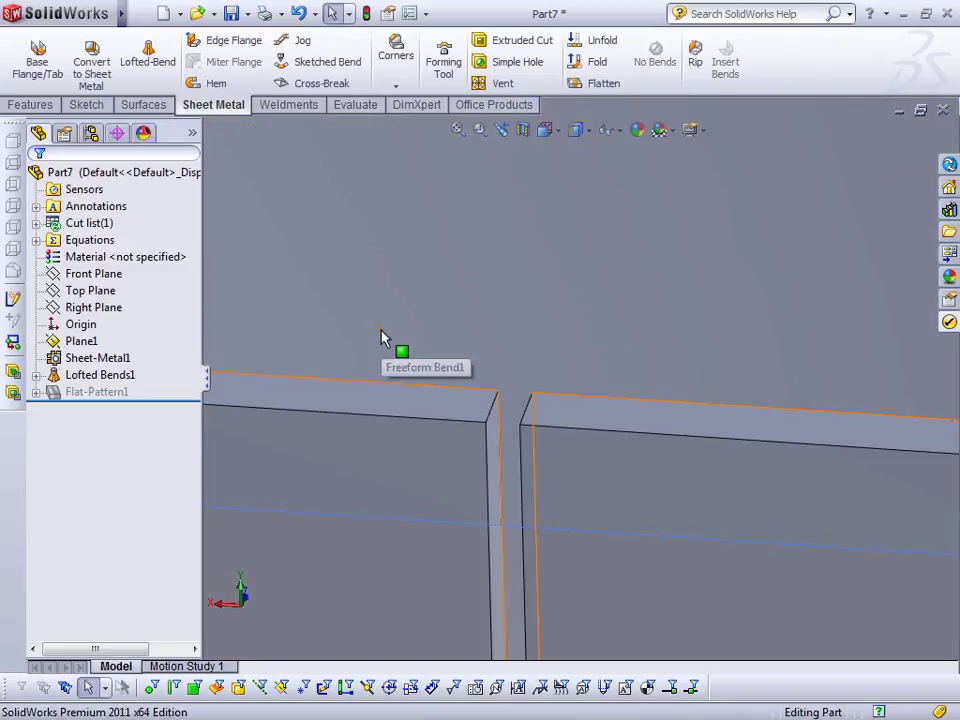
Flatten the lofted sheet metal part to examine its flat pattern, and return it to the folded state
{"action": "key", "text": "f"}
{"action": "middle_click_drag", "start_coordinate": [872, 450], "coordinate": [688, 370]}
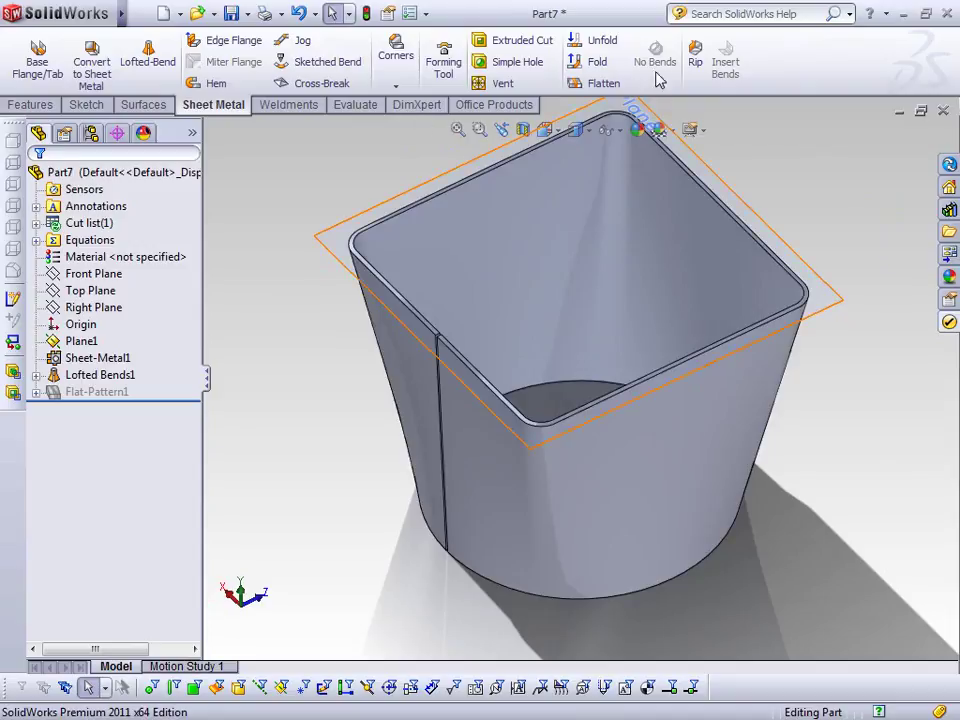
{"action": "left_click", "coordinate": [598, 83]}
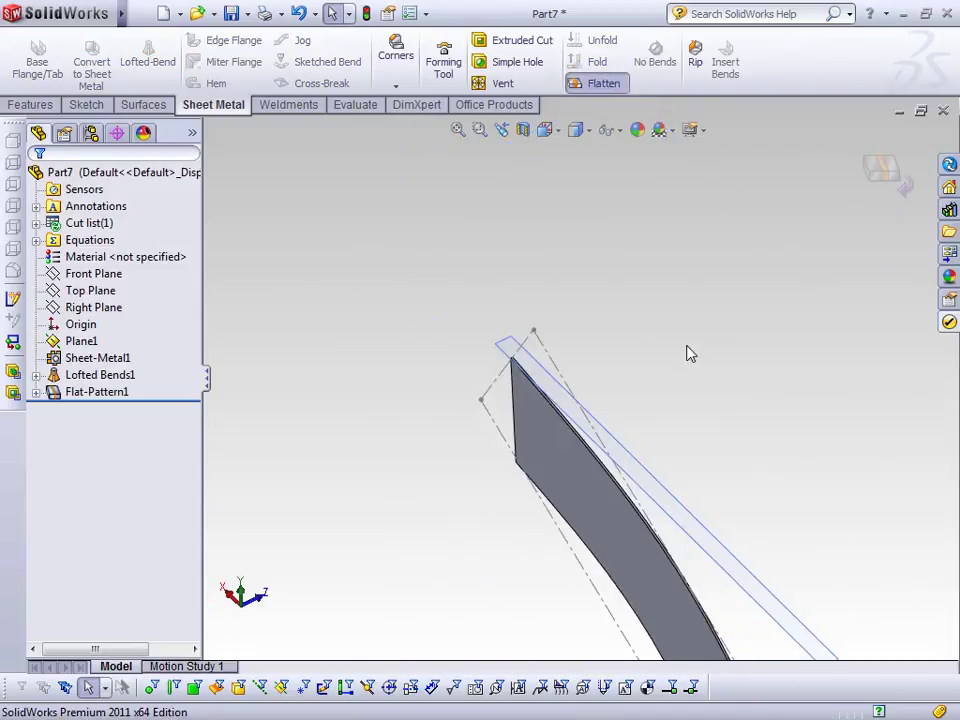
{"action": "middle_click_drag", "start_coordinate": [481, 420], "coordinate": [722, 300]}
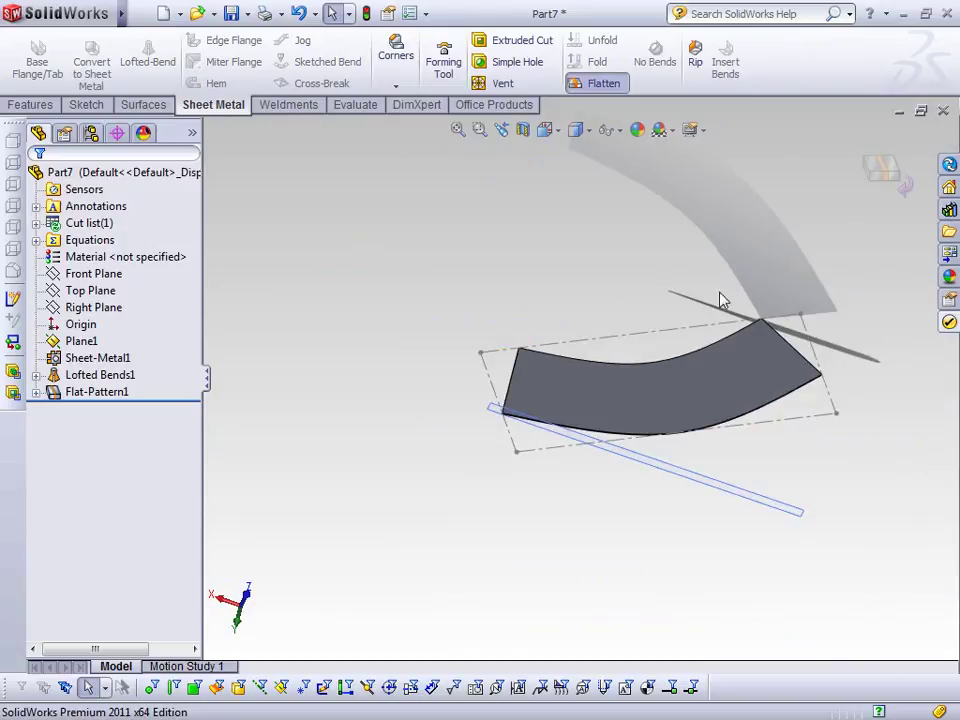
{"action": "left_click", "coordinate": [886, 172]}
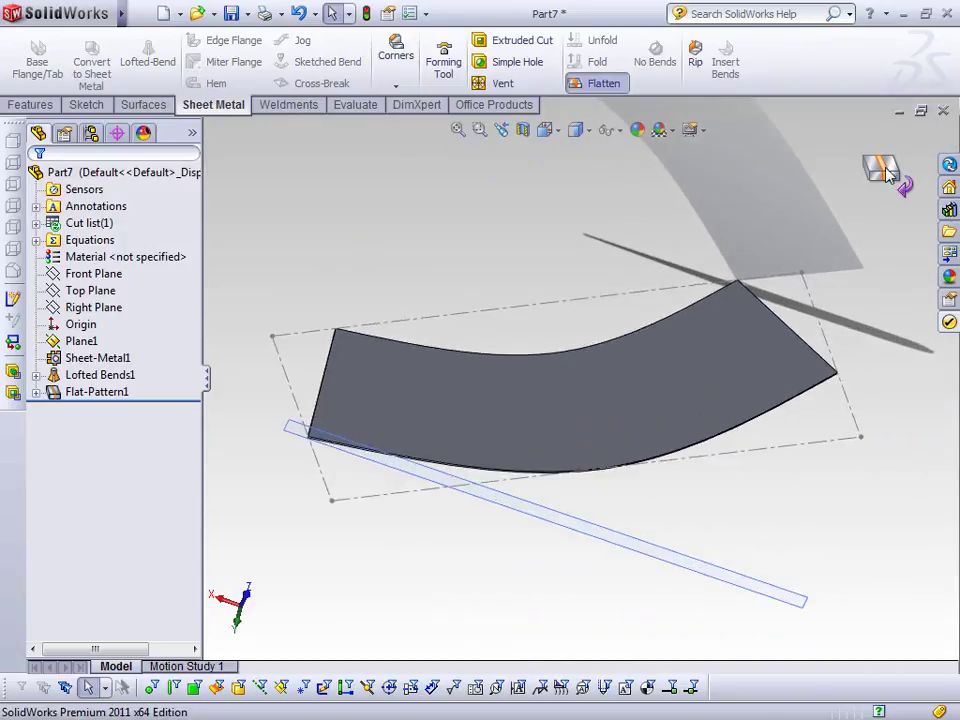
Edit the circle's sketch under the lofted bend, shrink the circle freehand to roughly half its size, and rebuild the part
{"action": "left_click", "coordinate": [36, 374]}
{"action": "left_click", "coordinate": [75, 376]}
{"action": "left_click", "coordinate": [112, 409]}
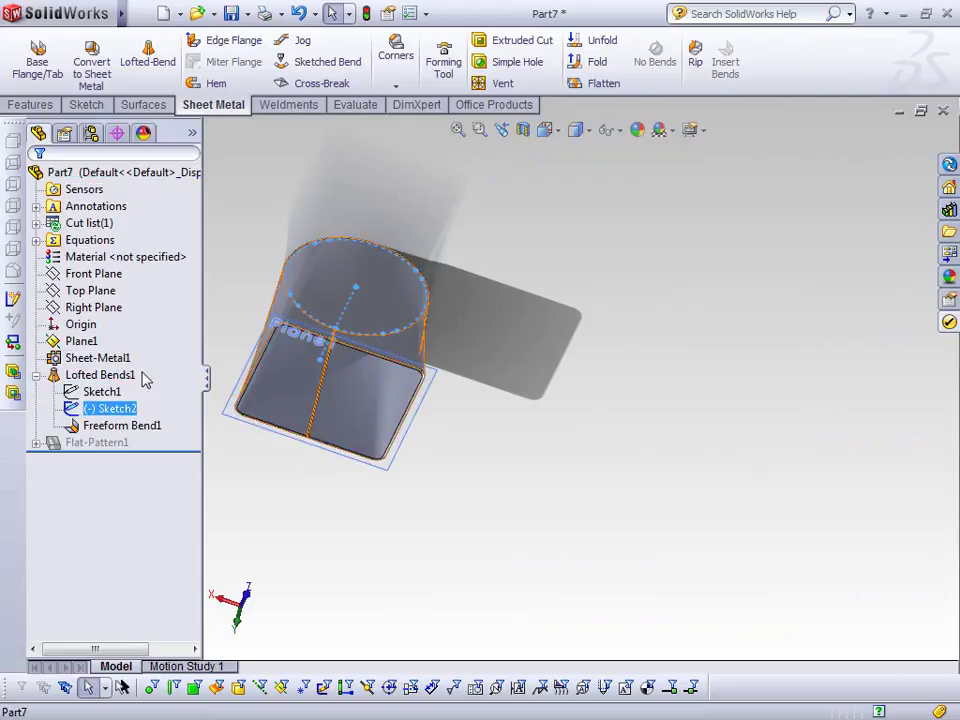
{"action": "right_click", "coordinate": [120, 408]}
{"action": "left_click", "coordinate": [123, 358]}
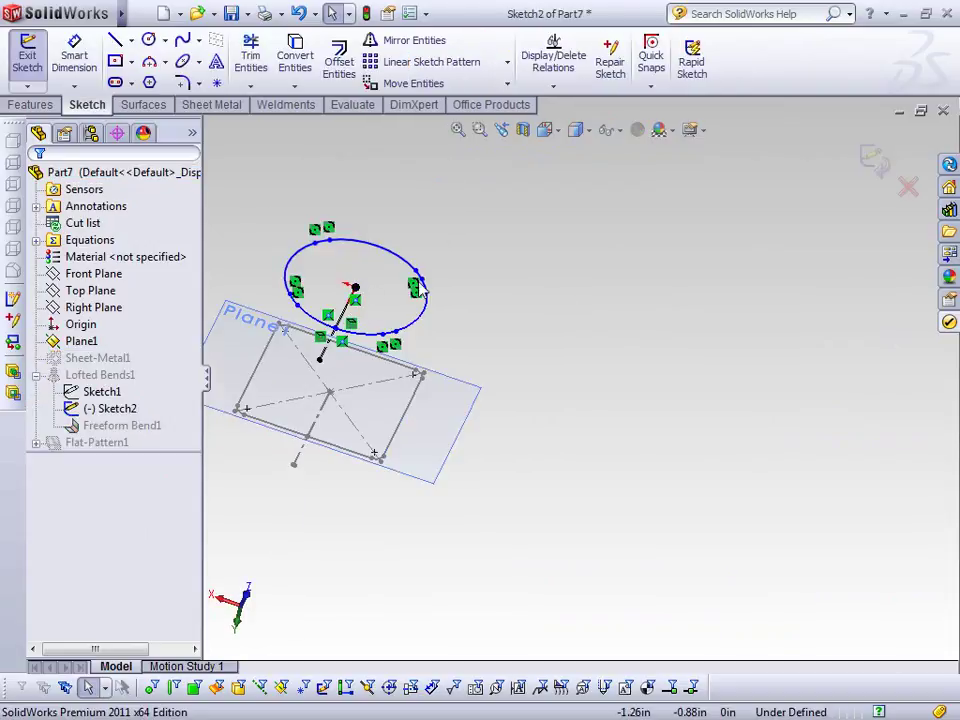
{"action": "left_click_drag", "start_coordinate": [401, 266], "coordinate": [388, 282]}
{"action": "key", "text": "Escape"}
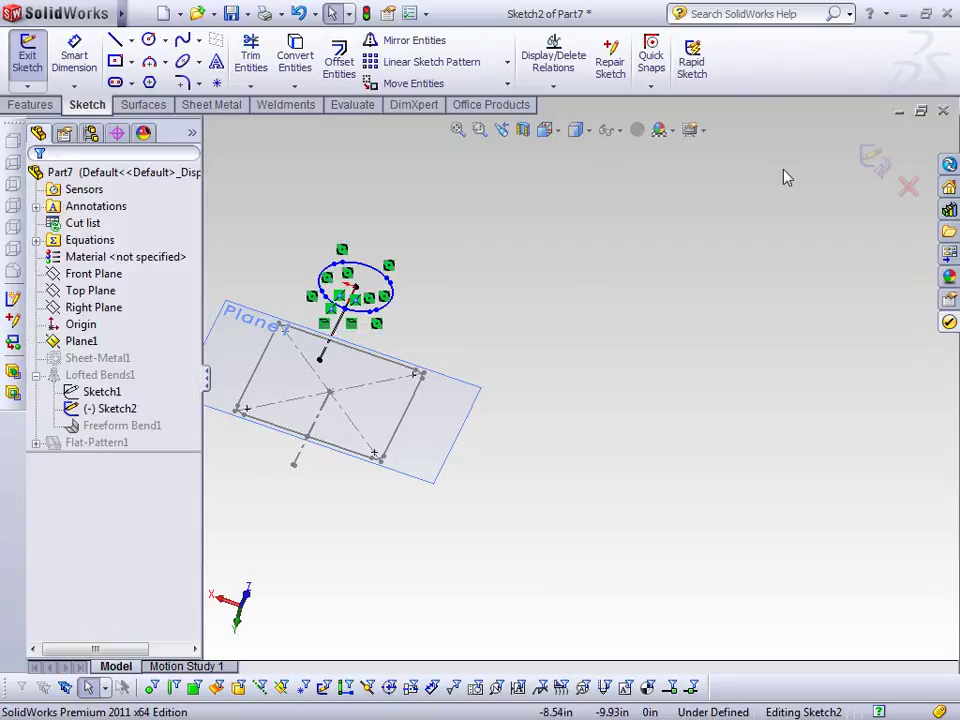
{"action": "left_click", "coordinate": [872, 158]}
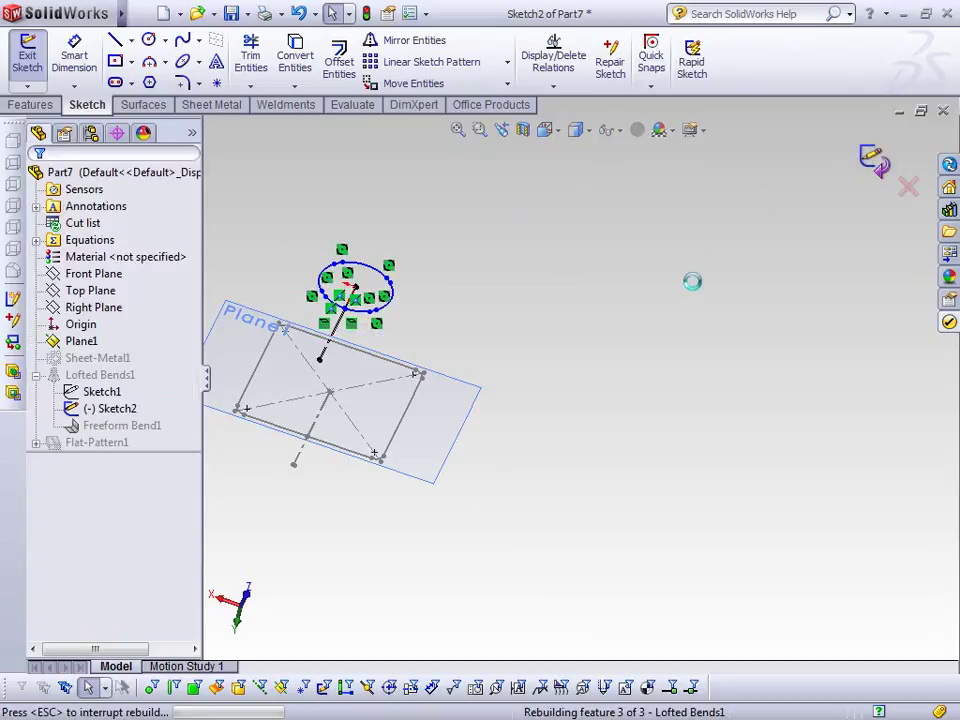
{"action": "middle_click_drag", "start_coordinate": [350, 532], "coordinate": [664, 528]}
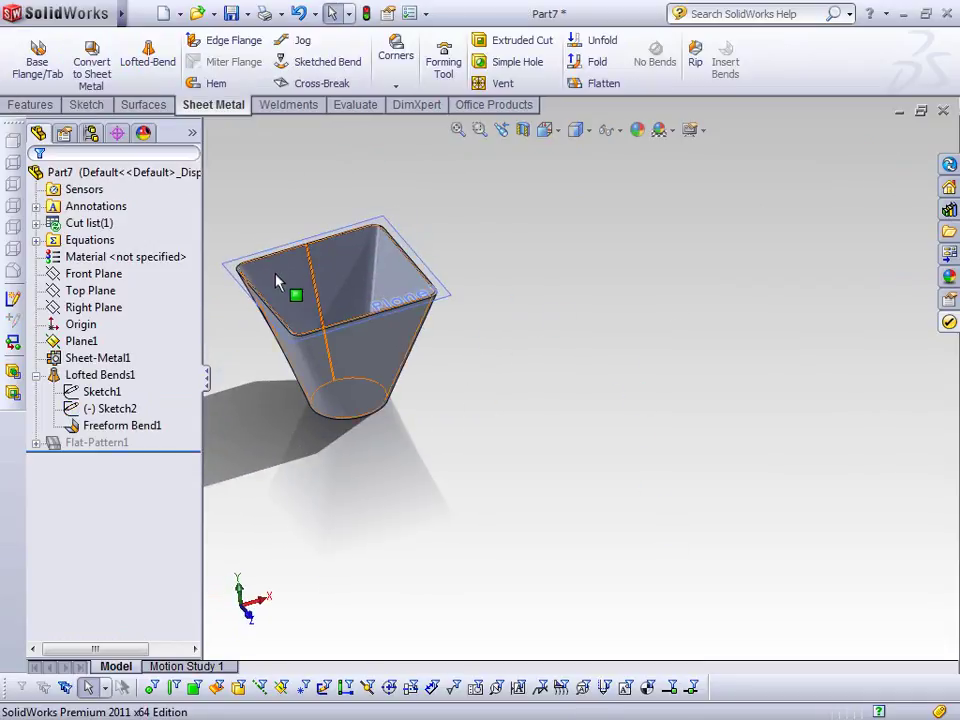
{"action": "scroll", "coordinate": [325, 276], "scroll_direction": "down", "scroll_amount": 6}
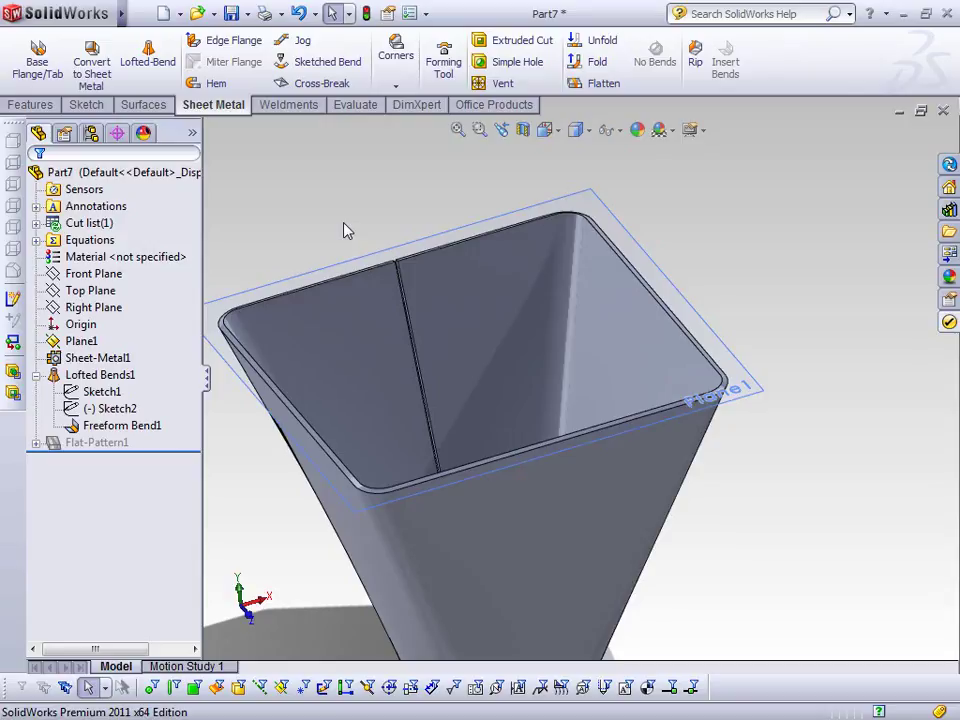
{"action": "middle_click_drag", "start_coordinate": [407, 214], "coordinate": [470, 235]}
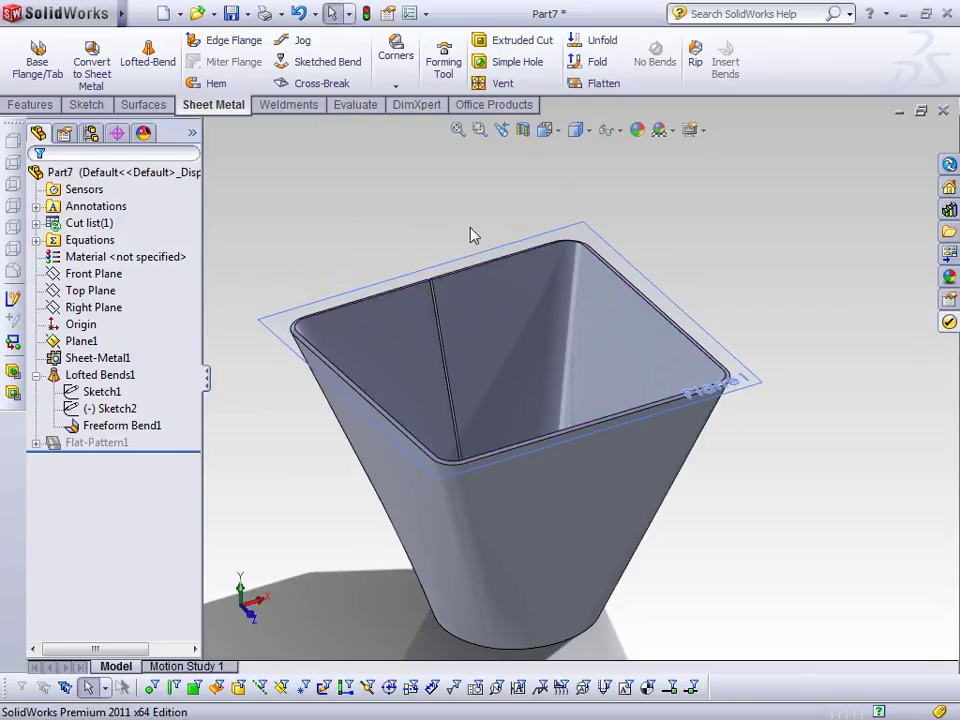